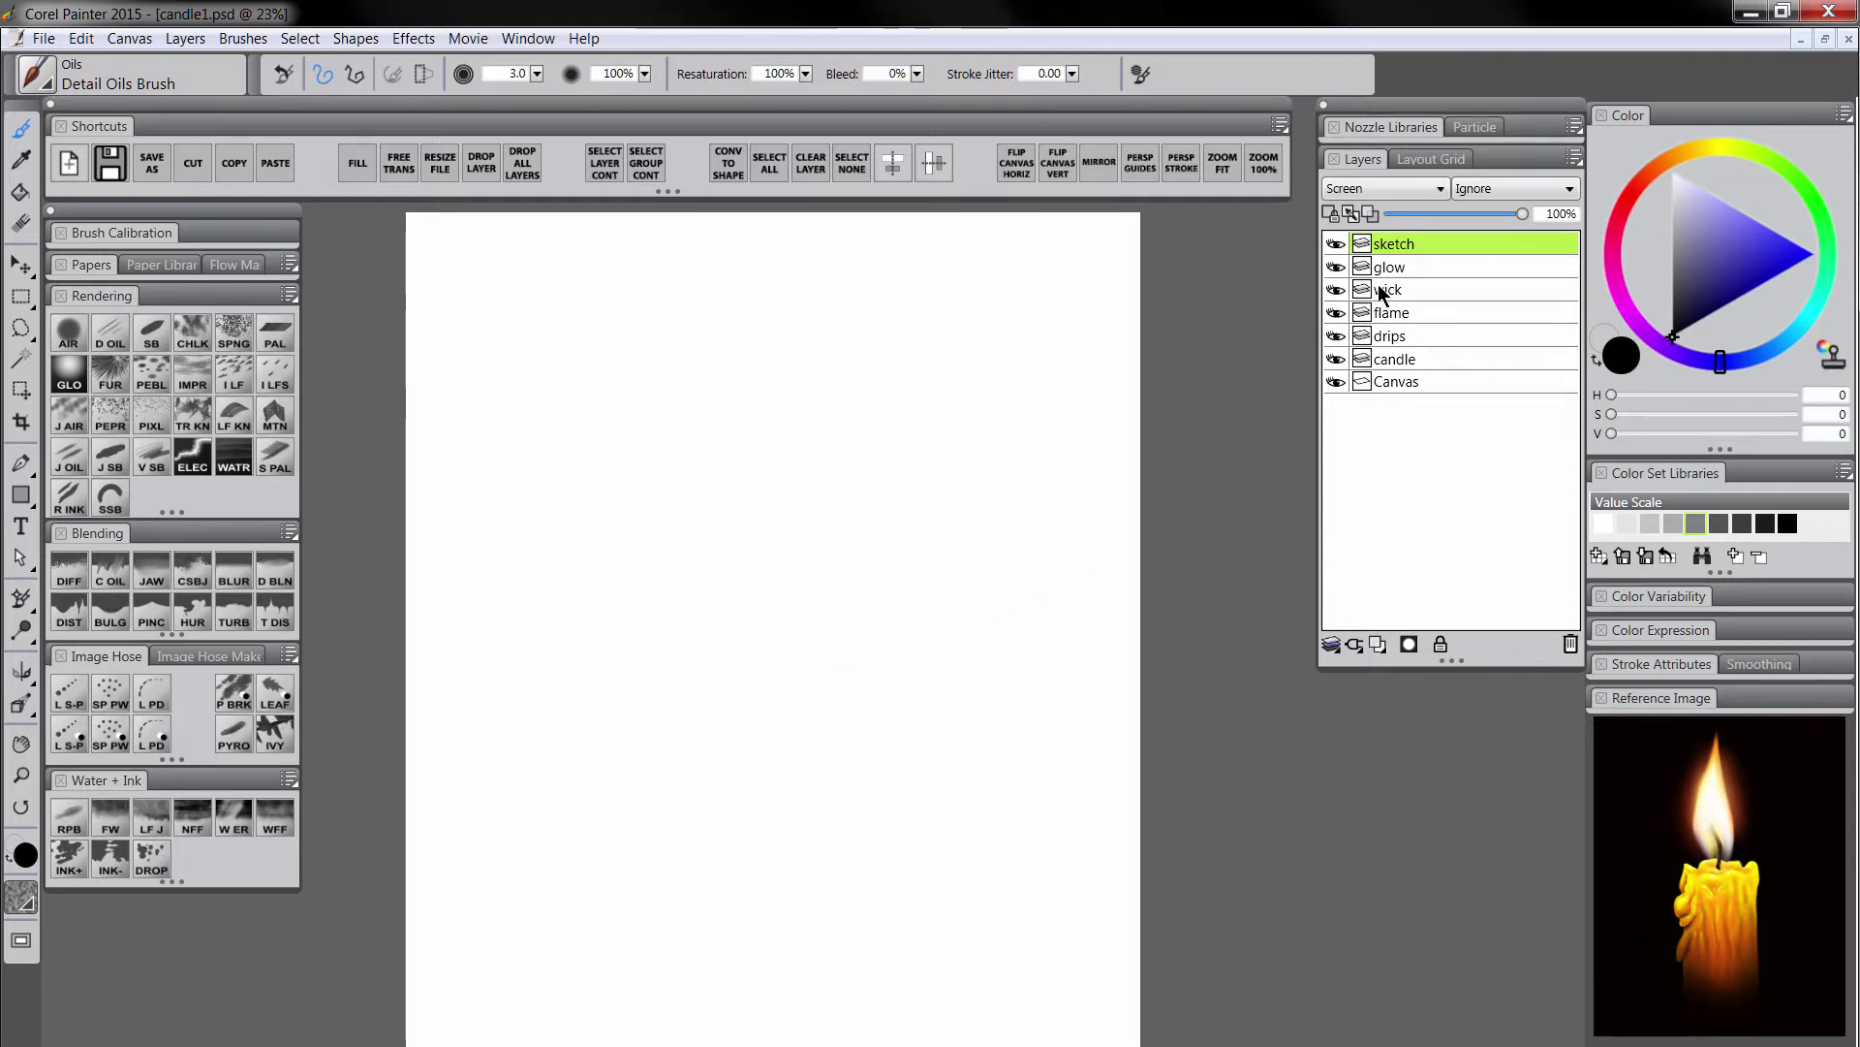
# Fill the Canvas layer with black at 100% opacity.
pyautogui.click(1399, 380)
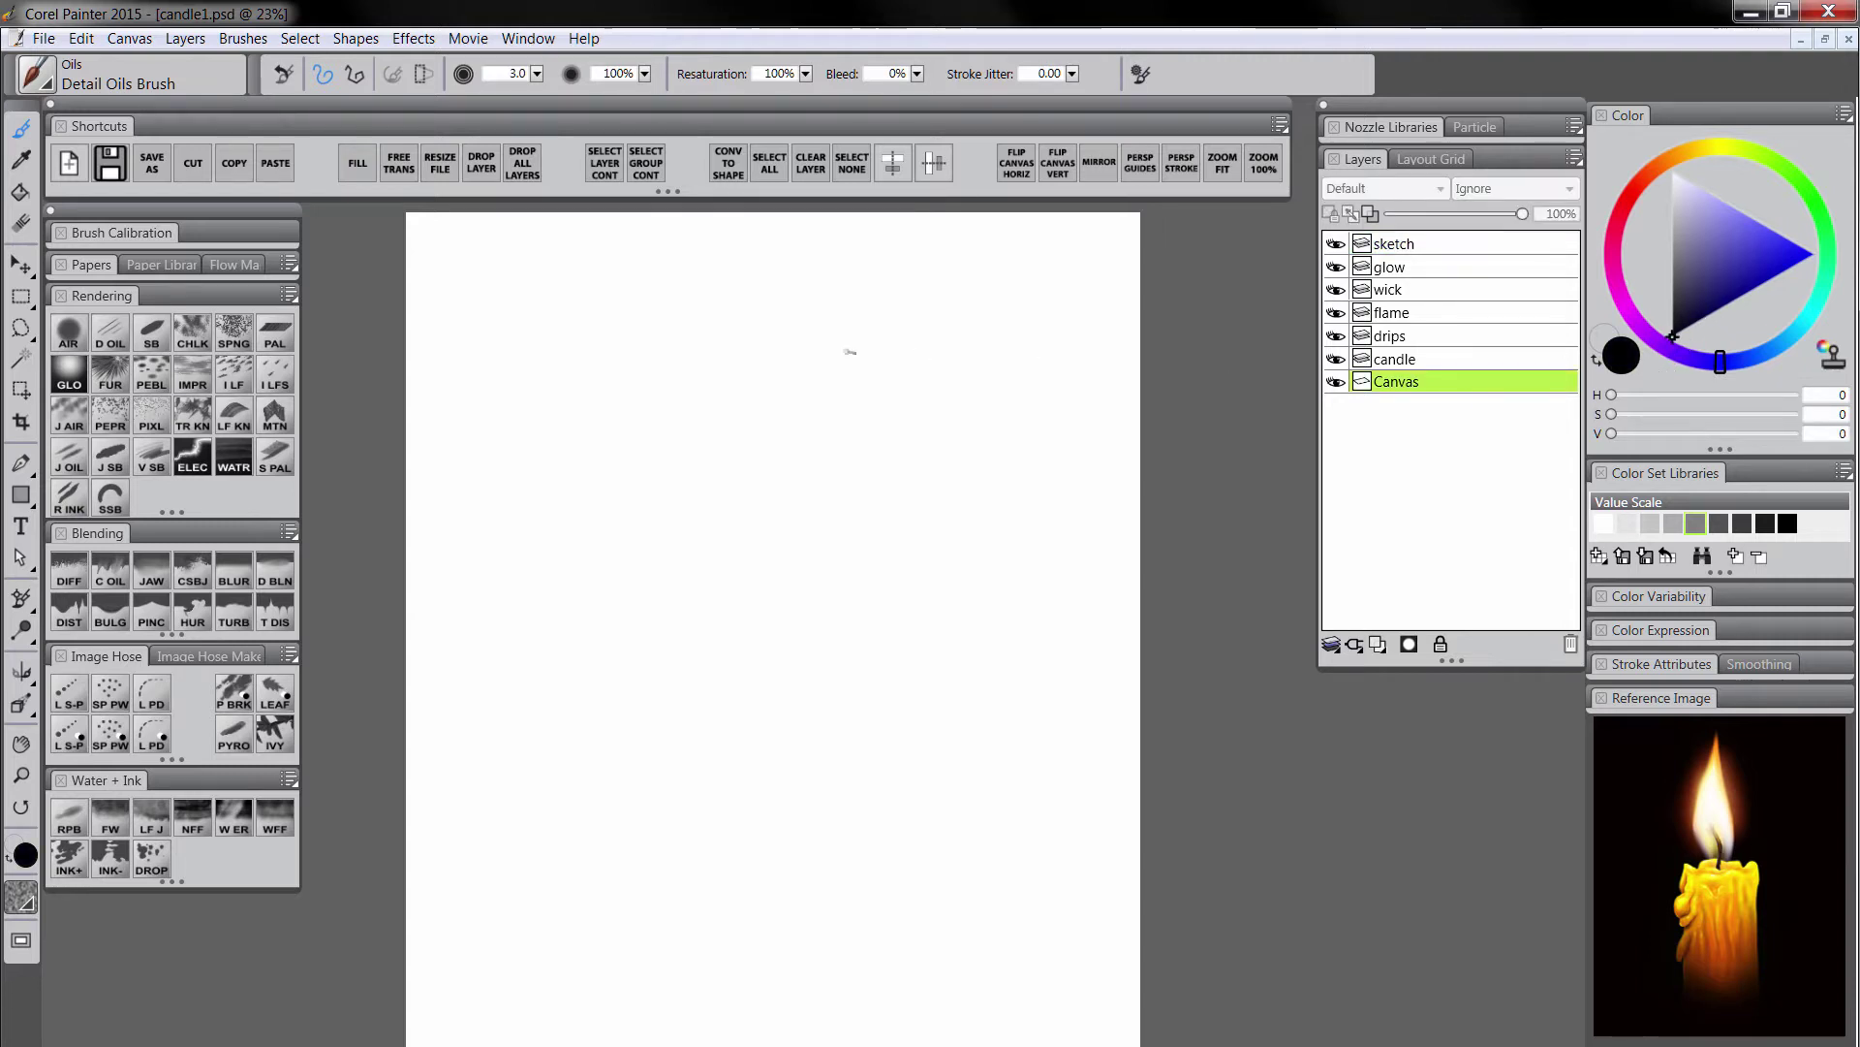
pyautogui.click(356, 166)
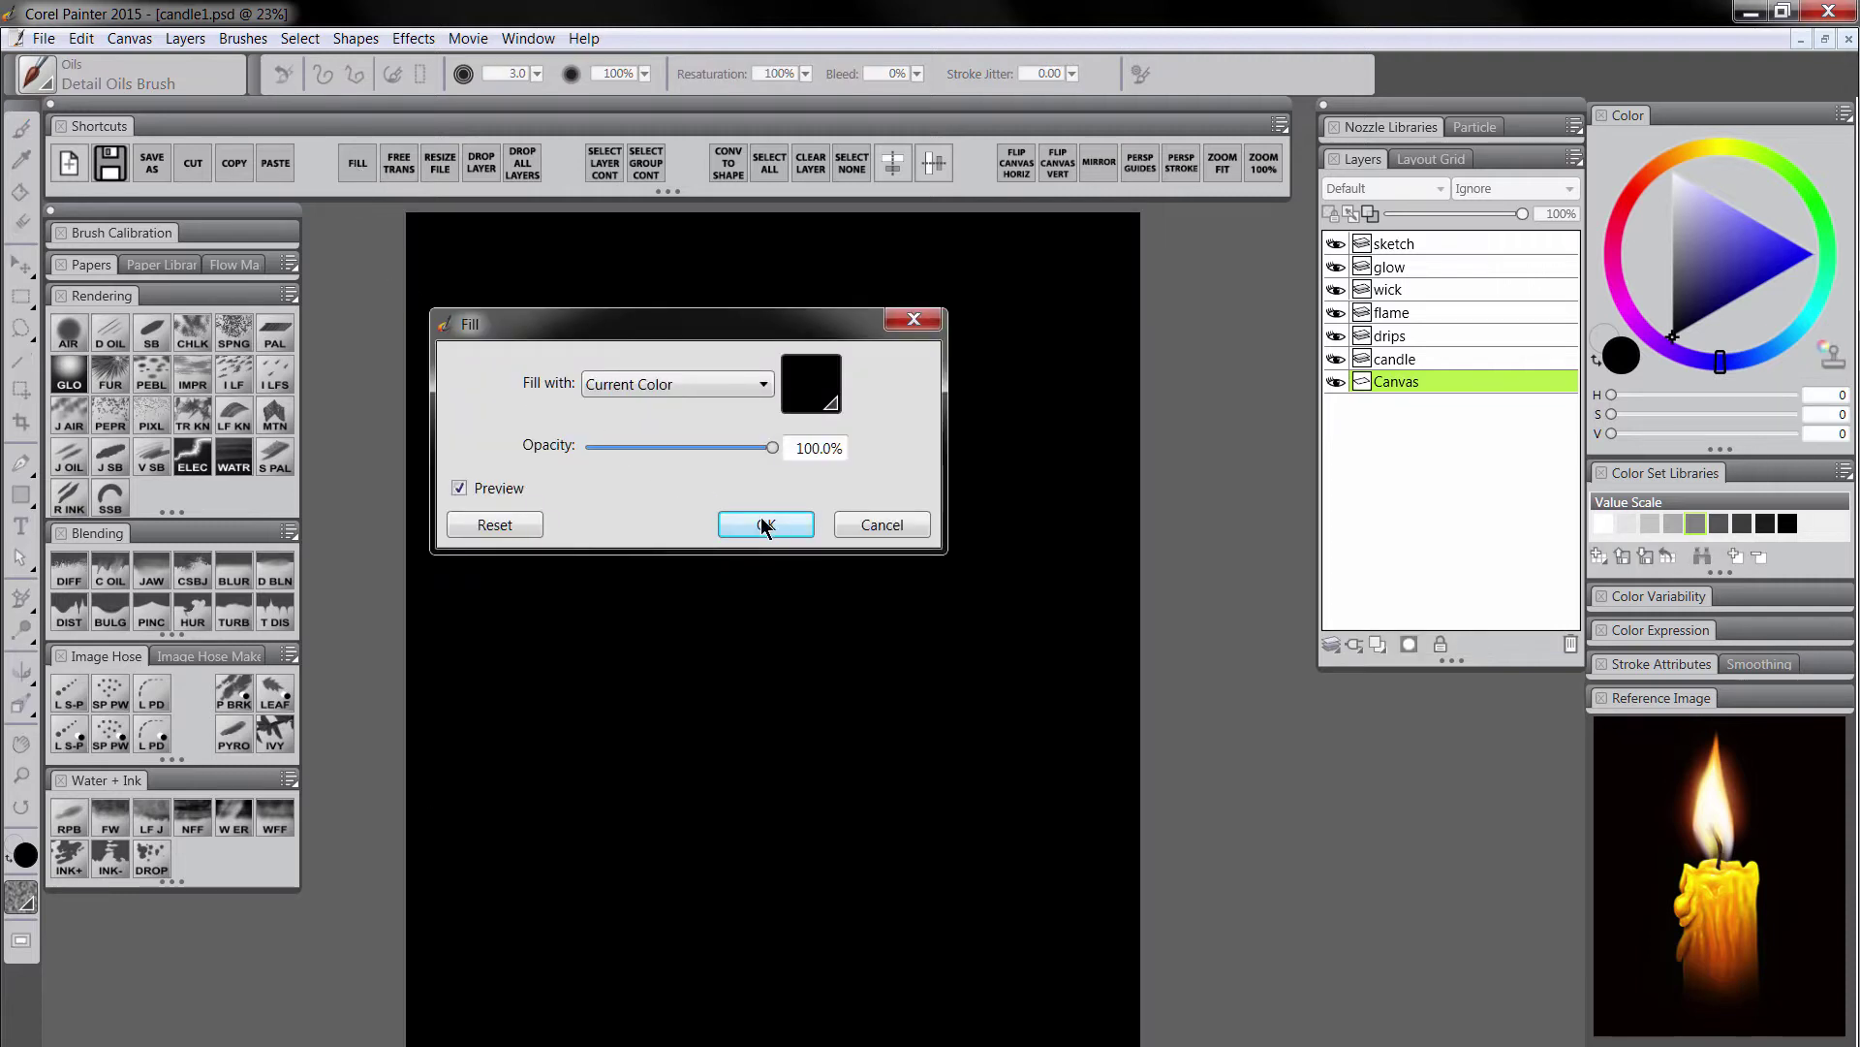
pyautogui.click(765, 527)
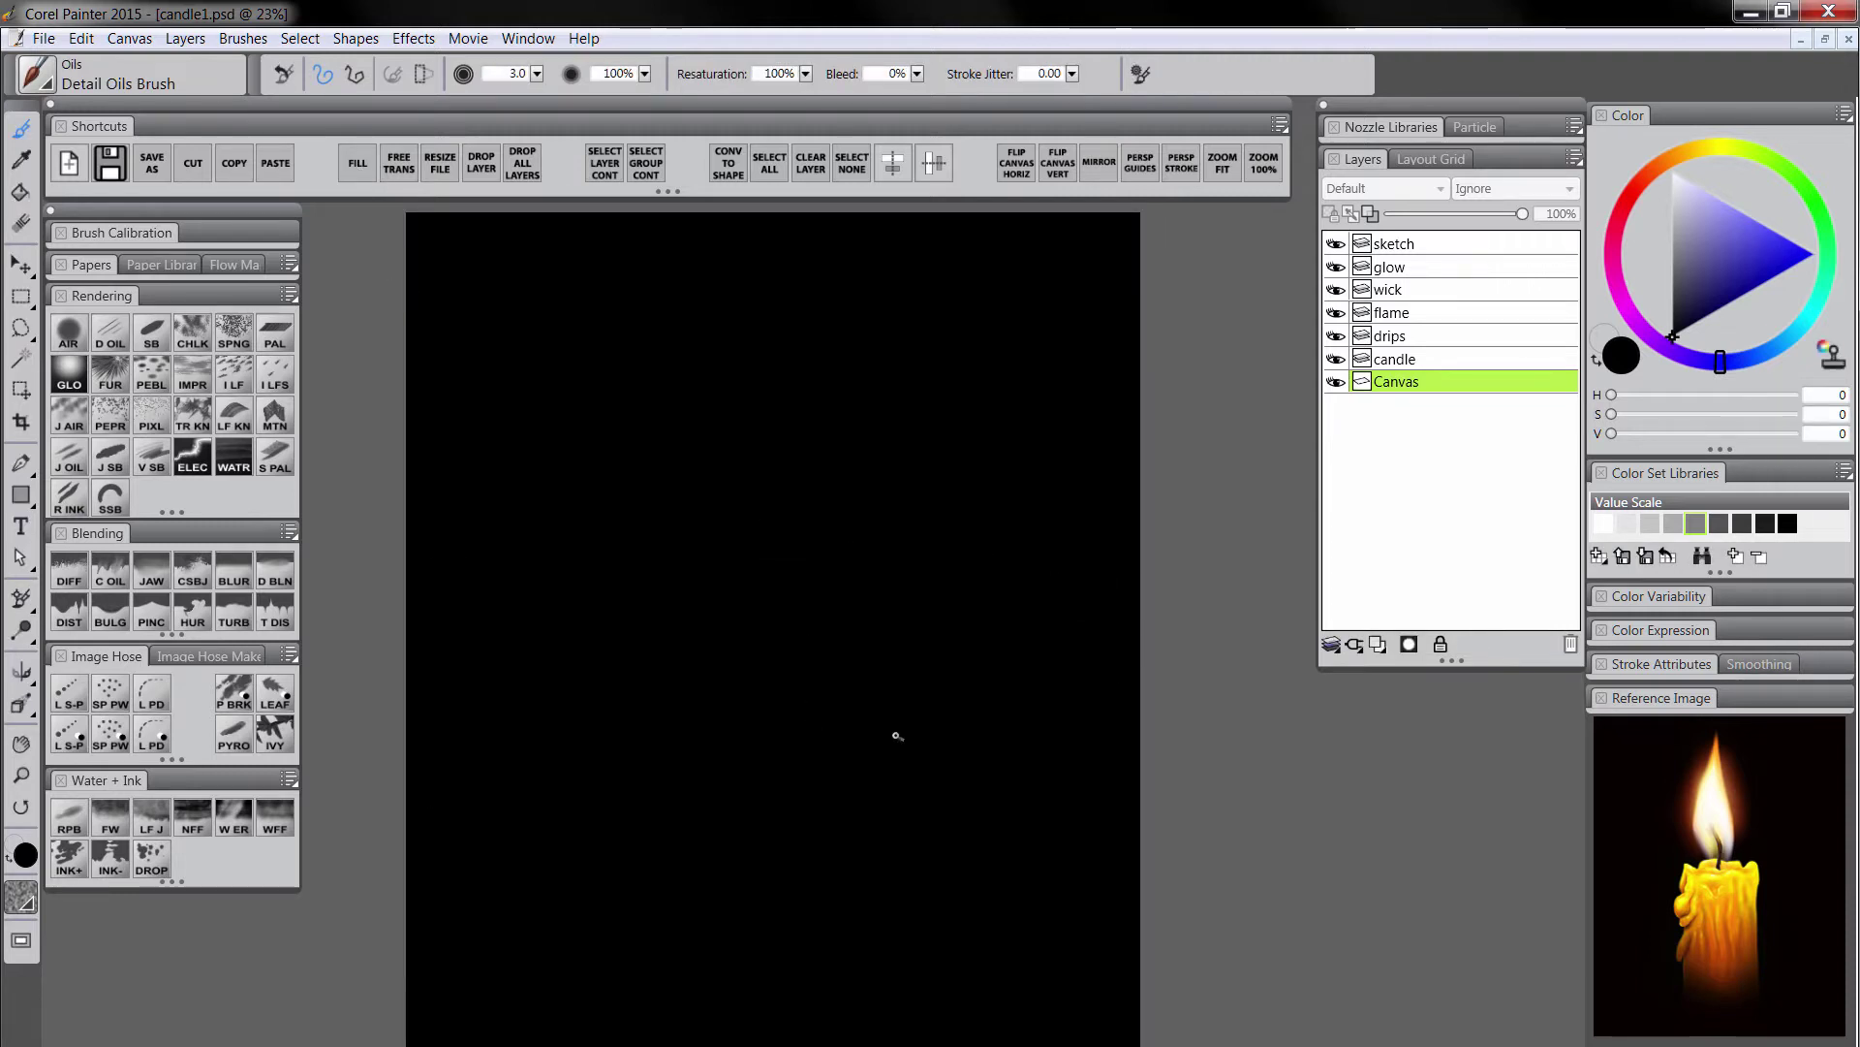
# On the sketch layer, outline the candle's curved top edge and both long sides in white with the Detail Oils Brush.
pyautogui.click(1401, 246)
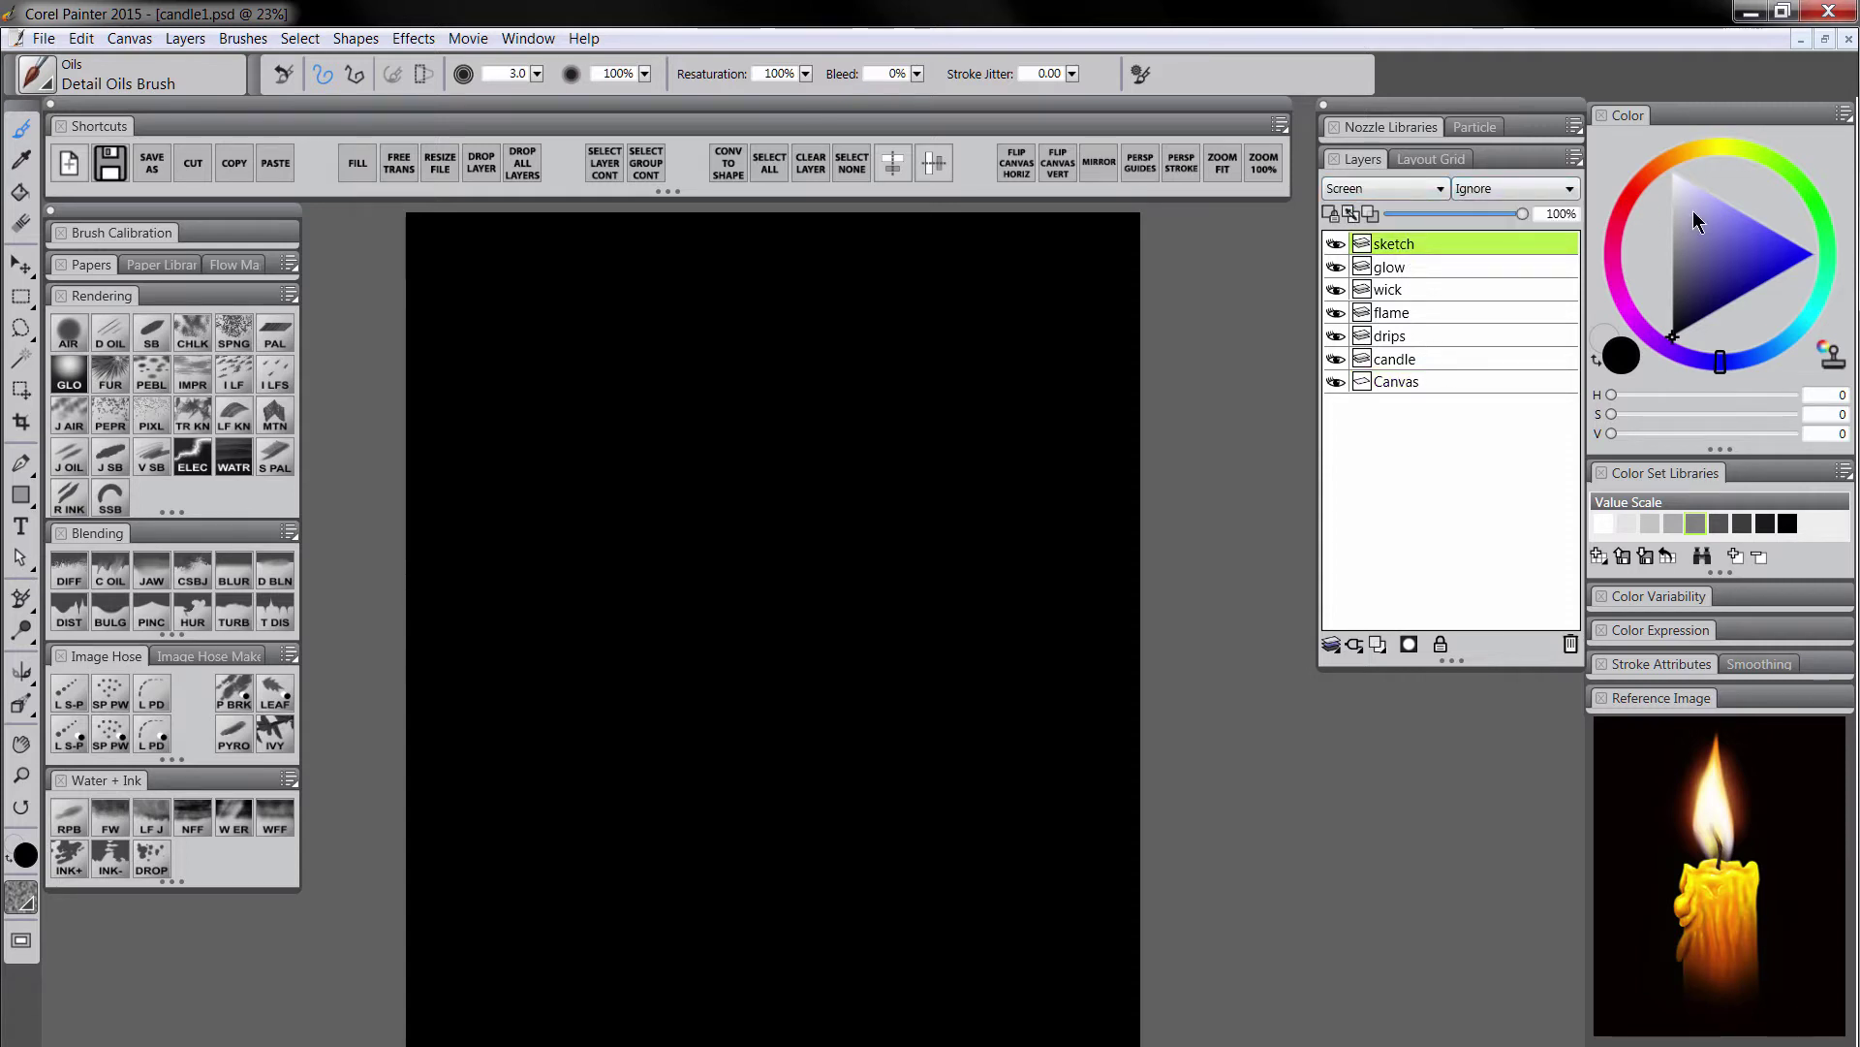
pyautogui.moveTo(1684, 221); pyautogui.dragTo(1672, 172)
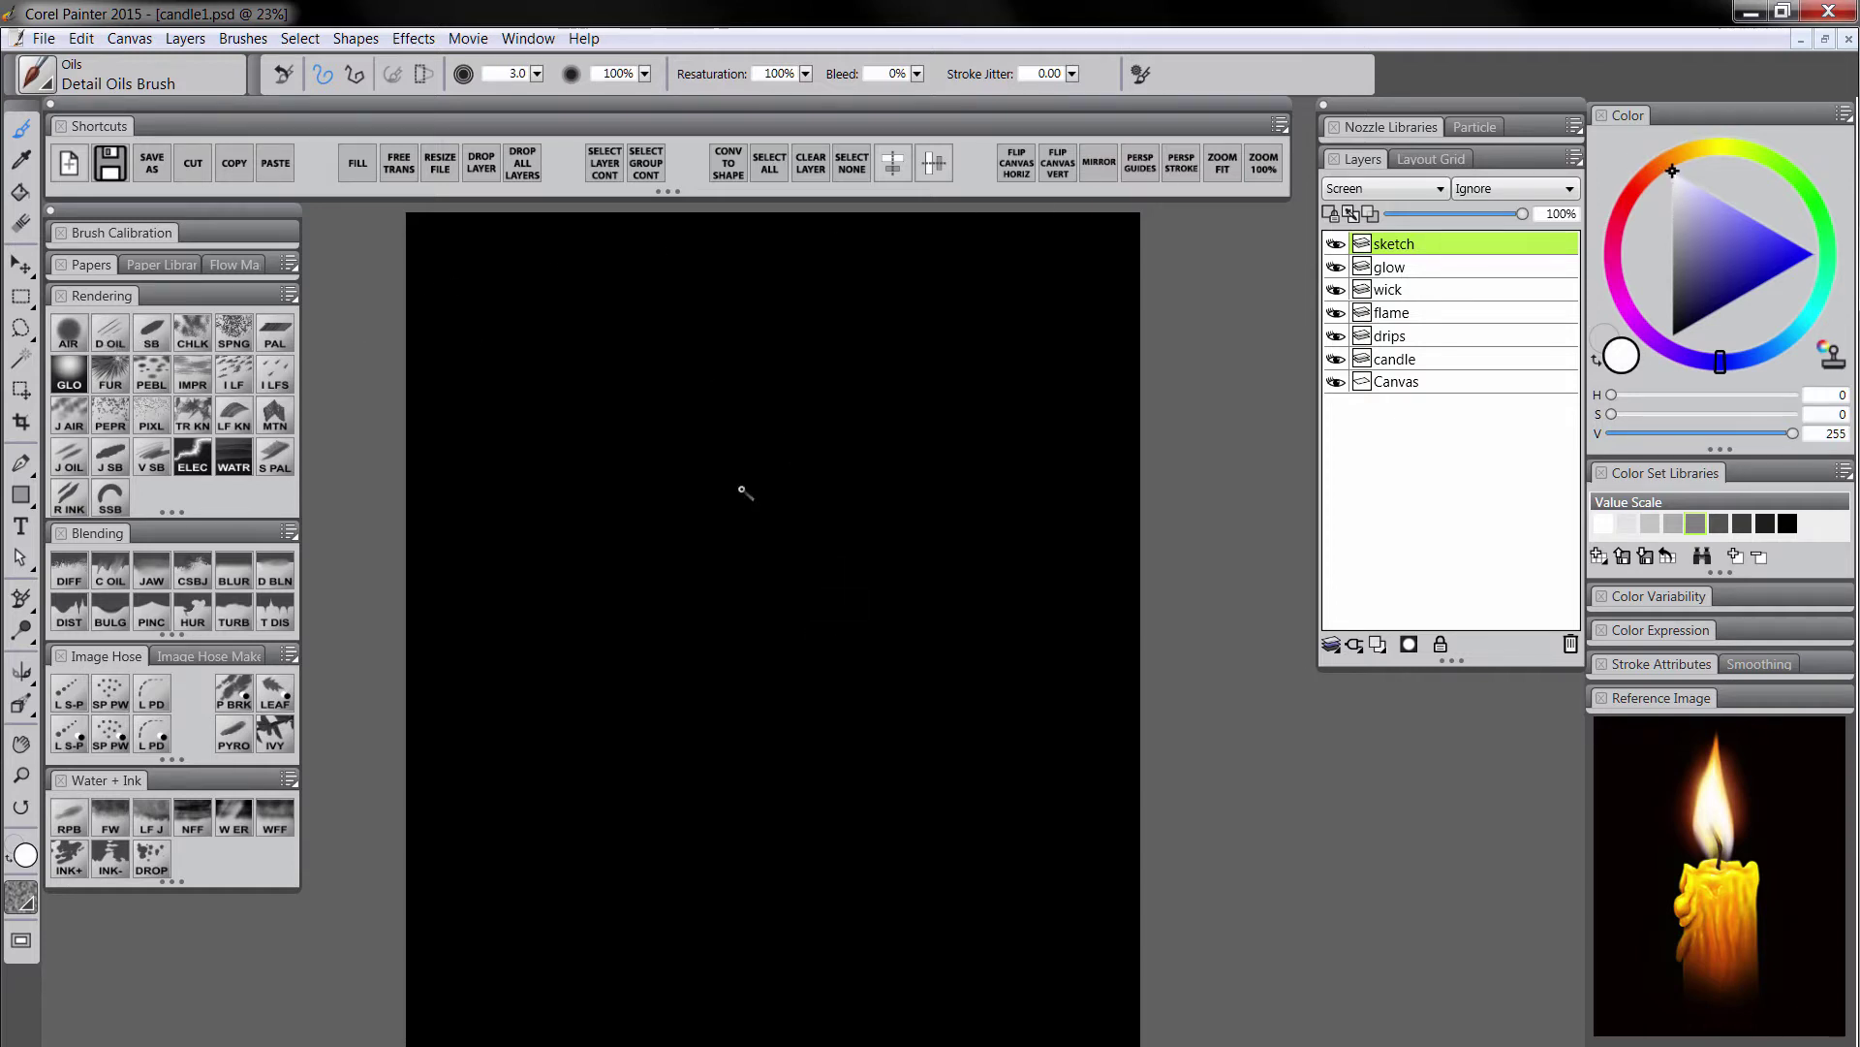
pyautogui.moveTo(807, 467)
pyautogui.mouseDown()
pyautogui.moveTo(721, 466)
pyautogui.moveTo(872, 464)
pyautogui.mouseUp()
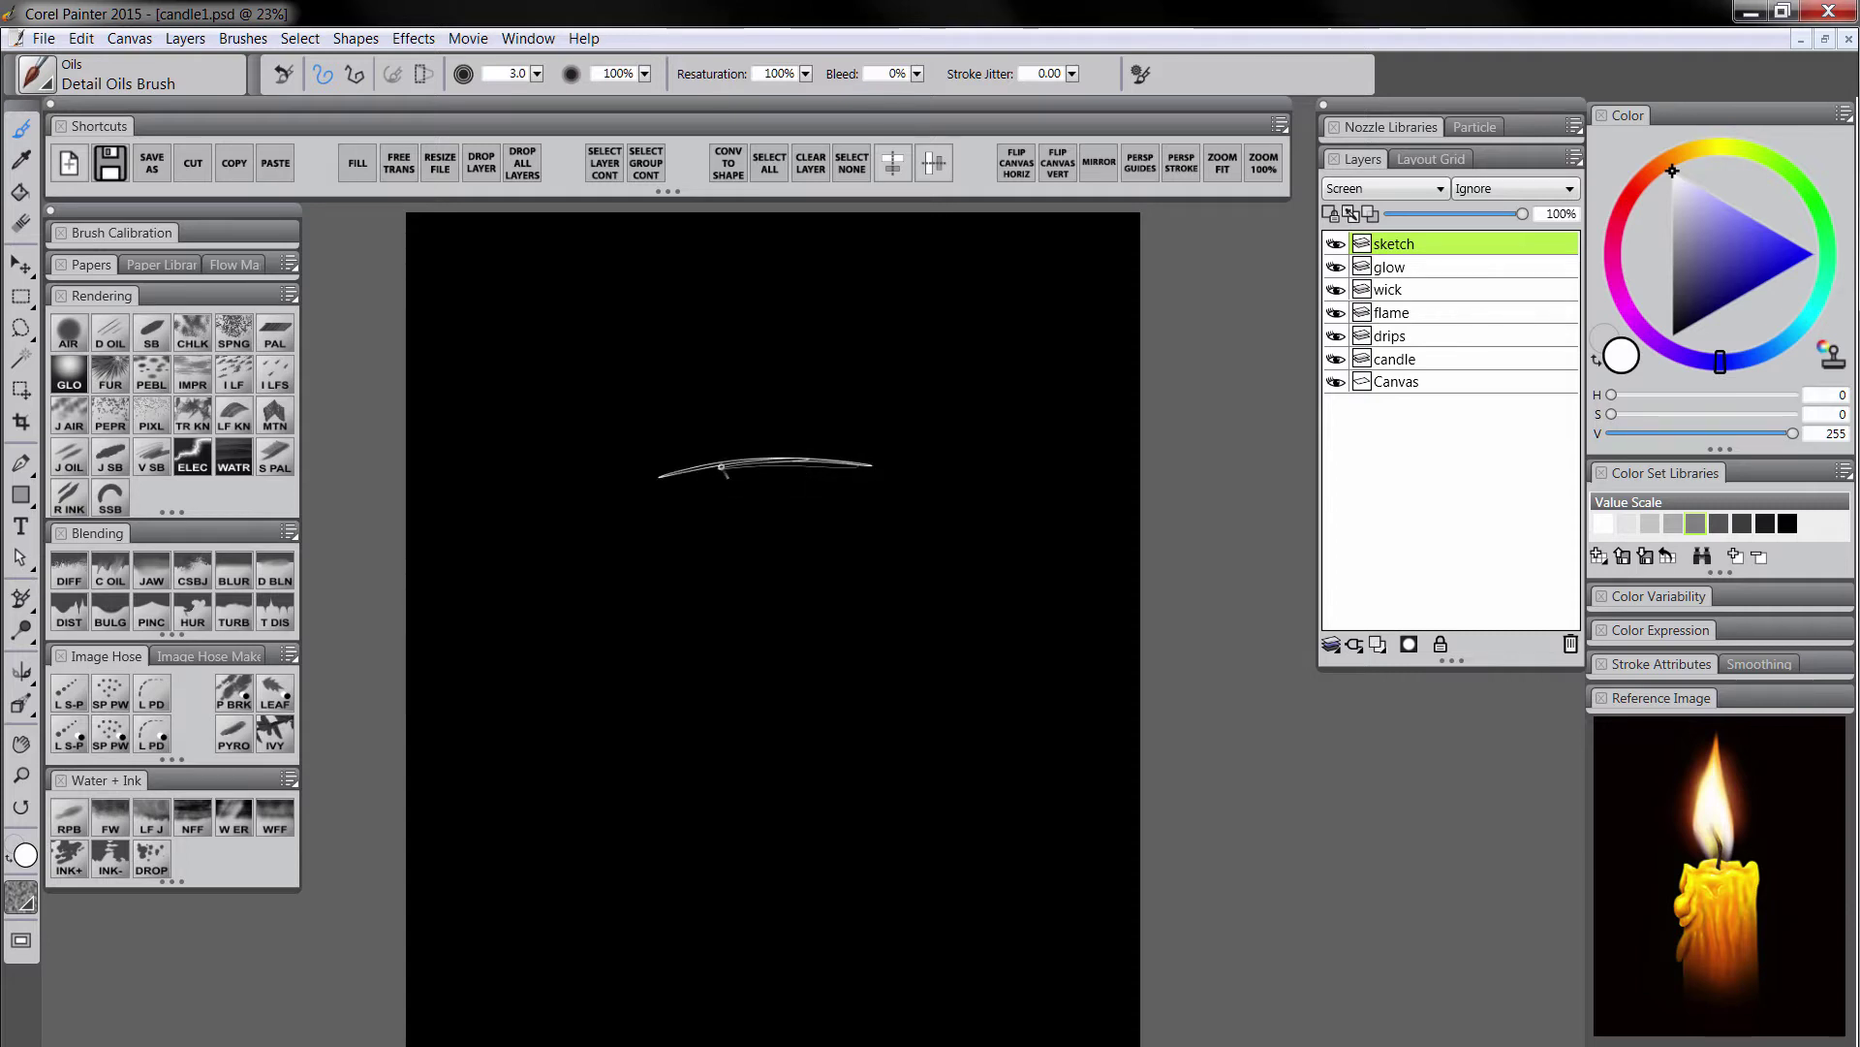
pyautogui.moveTo(652, 500); pyautogui.dragTo(681, 935)
pyautogui.moveTo(861, 480); pyautogui.dragTo(886, 999)
pyautogui.moveTo(678, 785); pyautogui.dragTo(663, 806)
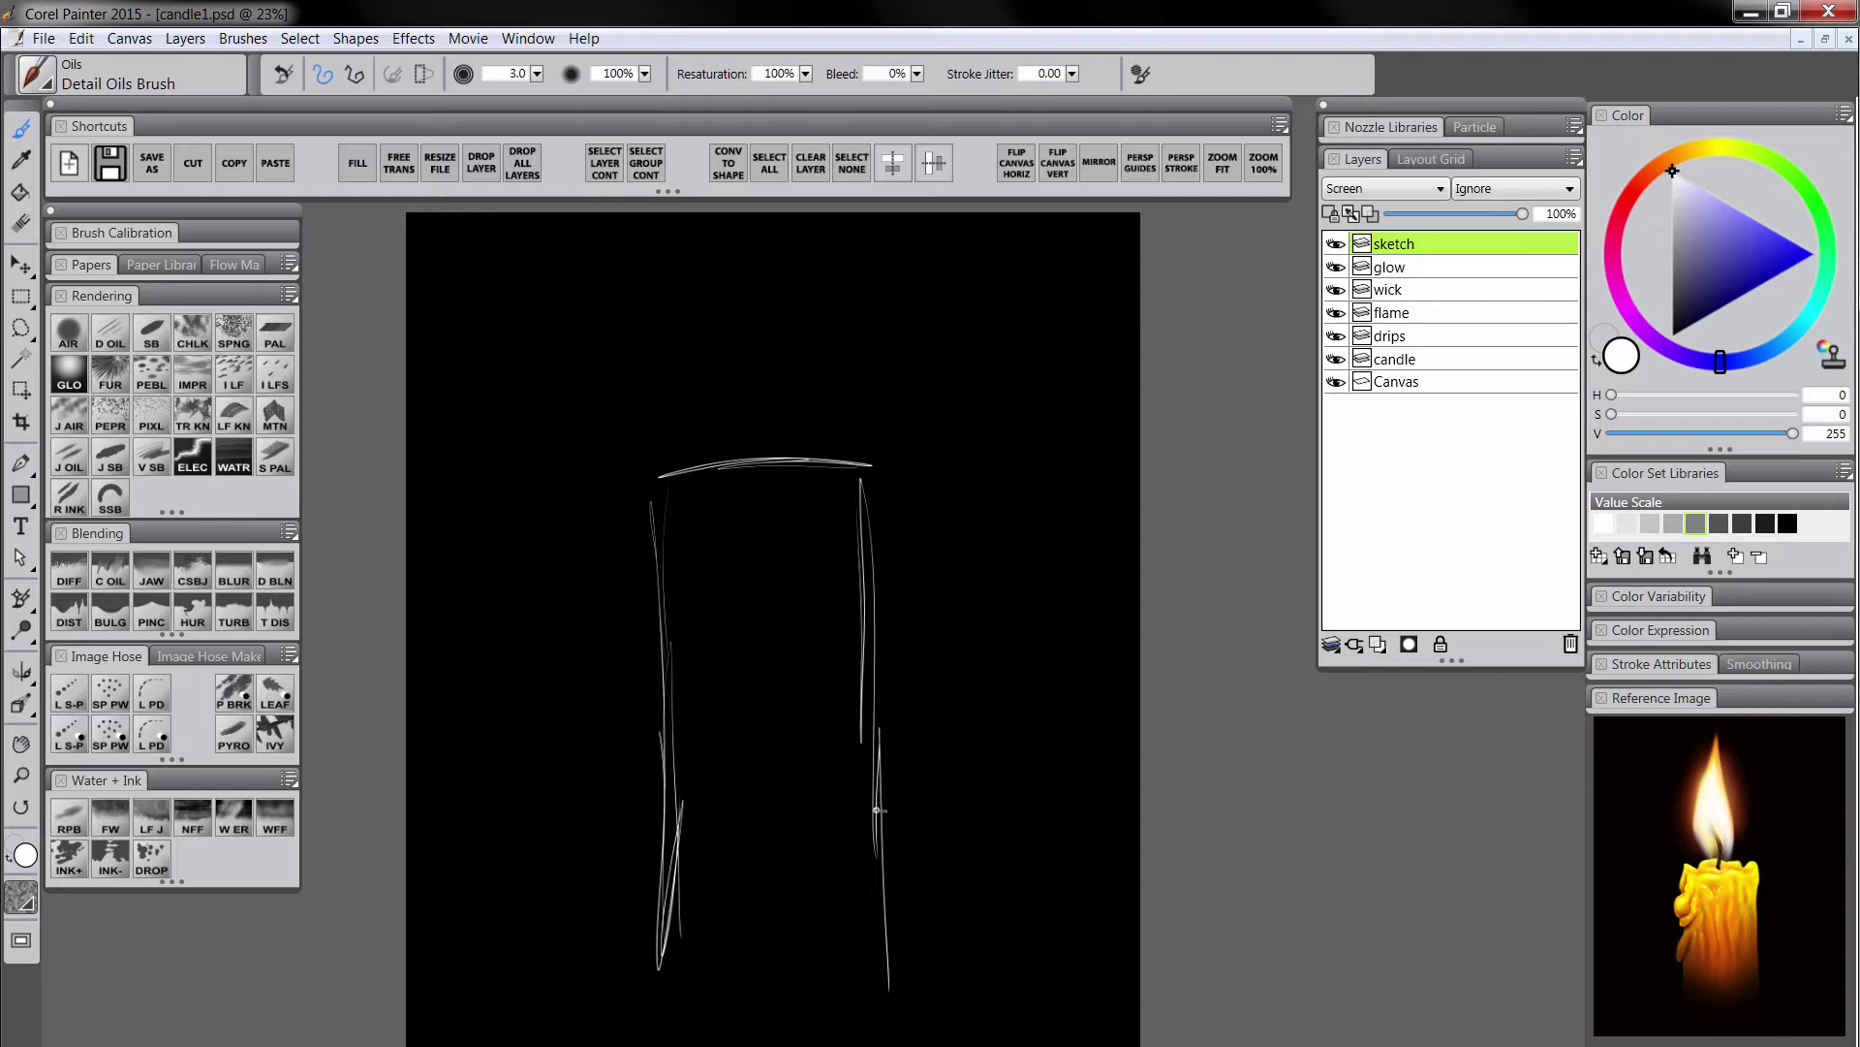
pyautogui.moveTo(674, 1003); pyautogui.dragTo(670, 969)
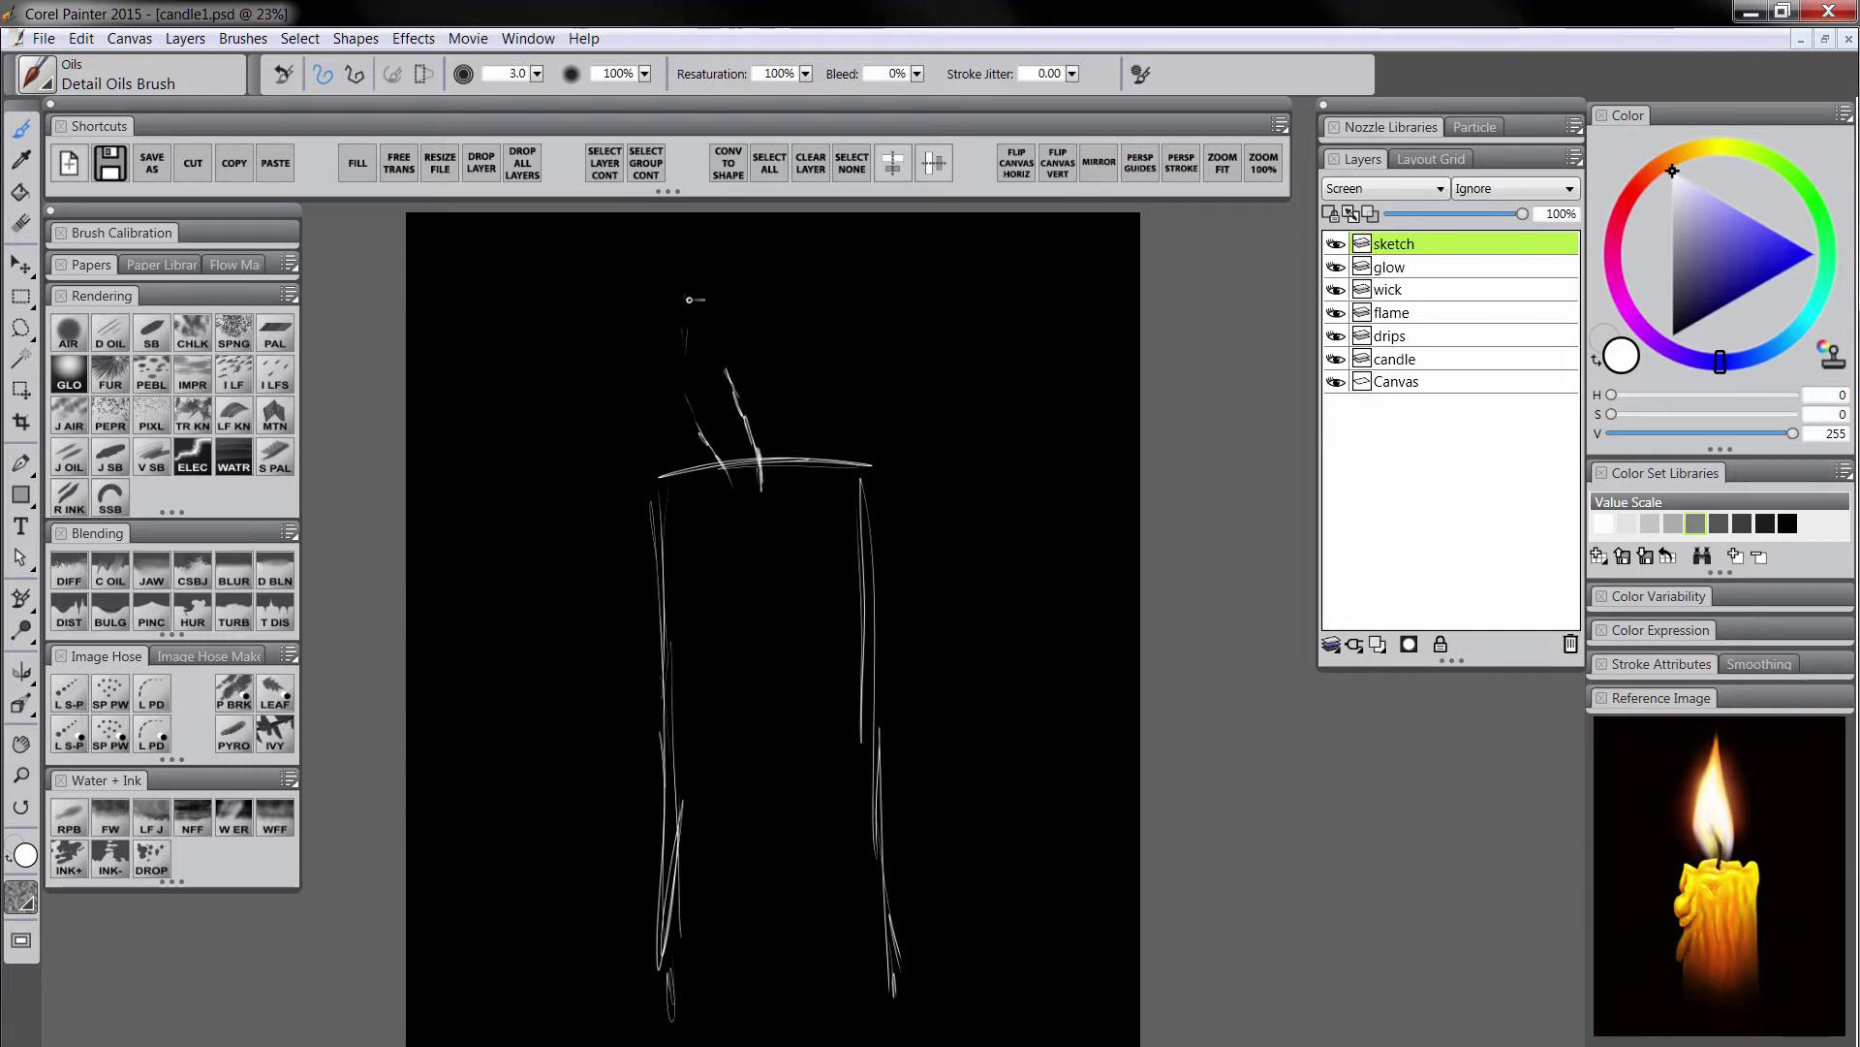
# Sketch the flame's outline above the candle's top edge and move the whole sketch lower on the canvas with the Layer Adjuster.
pyautogui.moveTo(689, 299); pyautogui.dragTo(742, 241)
pyautogui.moveTo(764, 320)
pyautogui.mouseDown()
pyautogui.moveTo(786, 354)
pyautogui.moveTo(777, 492)
pyautogui.mouseUp()
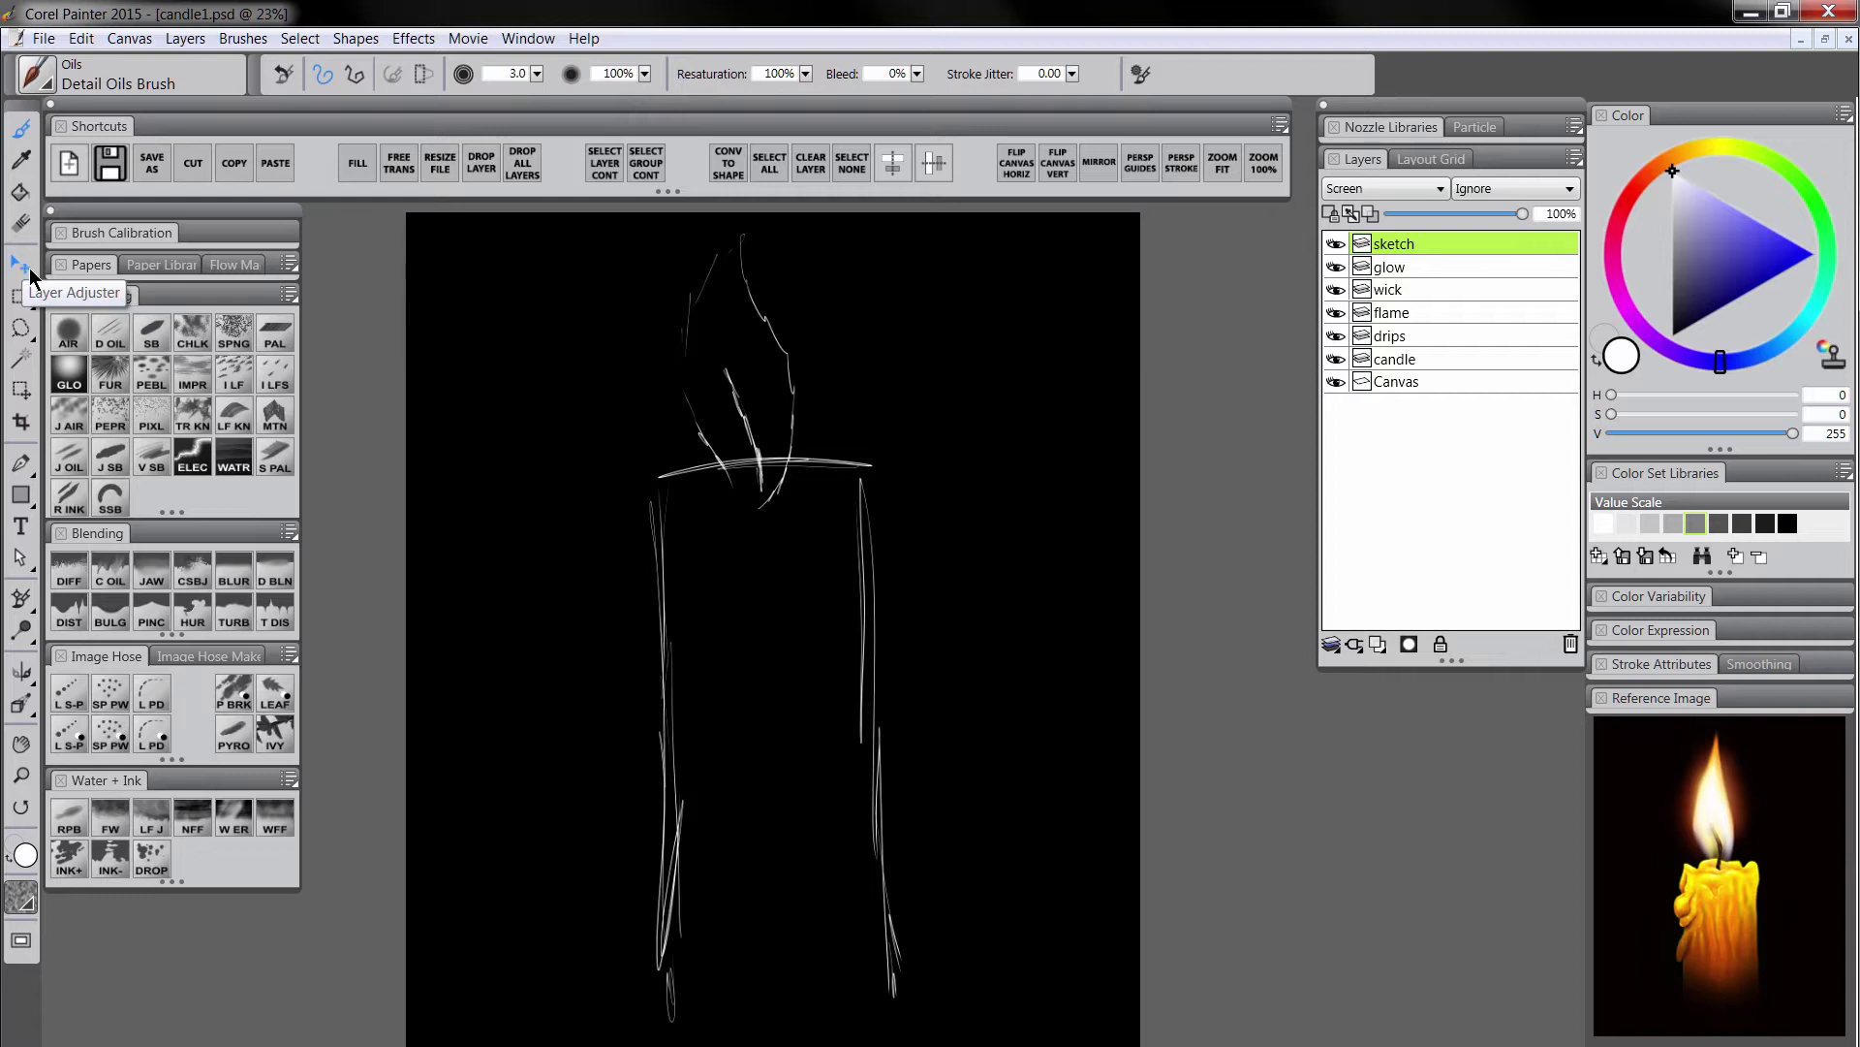
pyautogui.click(23, 271)
pyautogui.moveTo(775, 556)
pyautogui.mouseDown()
pyautogui.moveTo(789, 646)
pyautogui.moveTo(852, 707)
pyautogui.moveTo(852, 756)
pyautogui.moveTo(872, 762)
pyautogui.mouseUp()
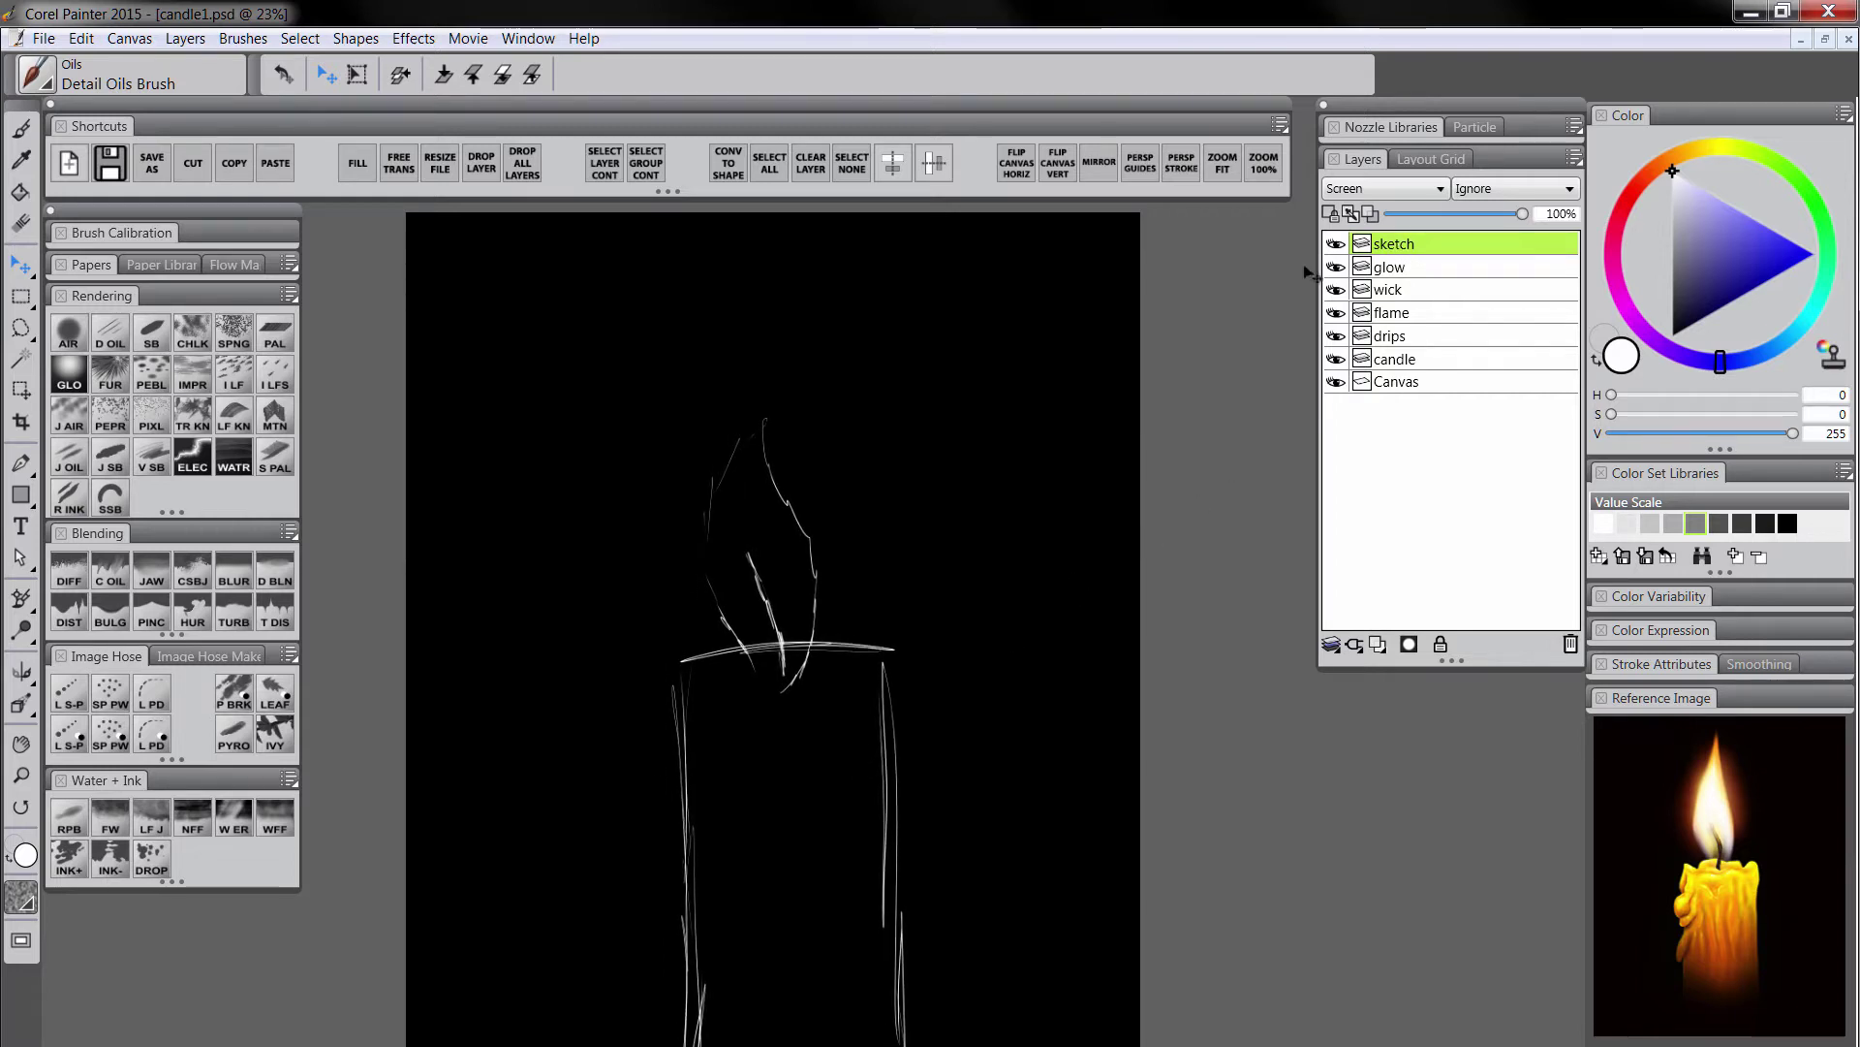
# Redraw the flame's outline with the brush so it rises higher and ends in a narrow pointed tip.
pyautogui.click(109, 368)
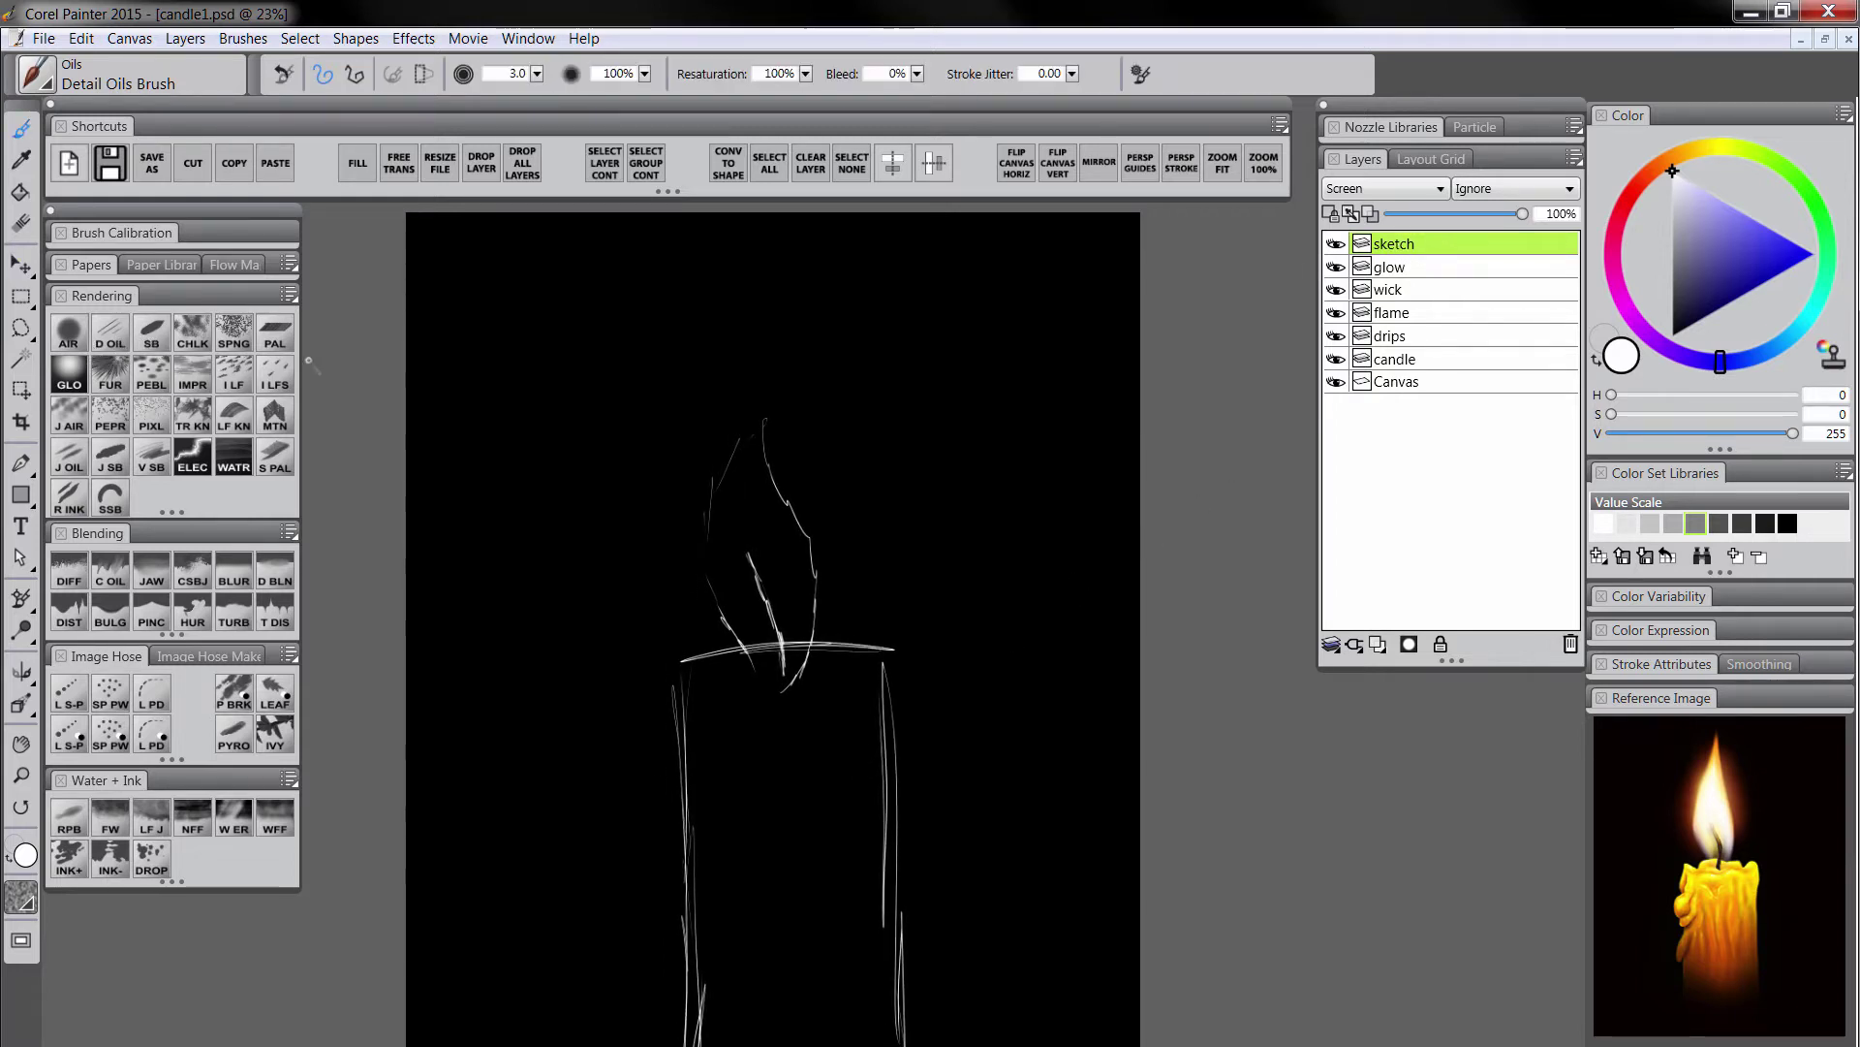
pyautogui.moveTo(773, 274); pyautogui.dragTo(823, 104)
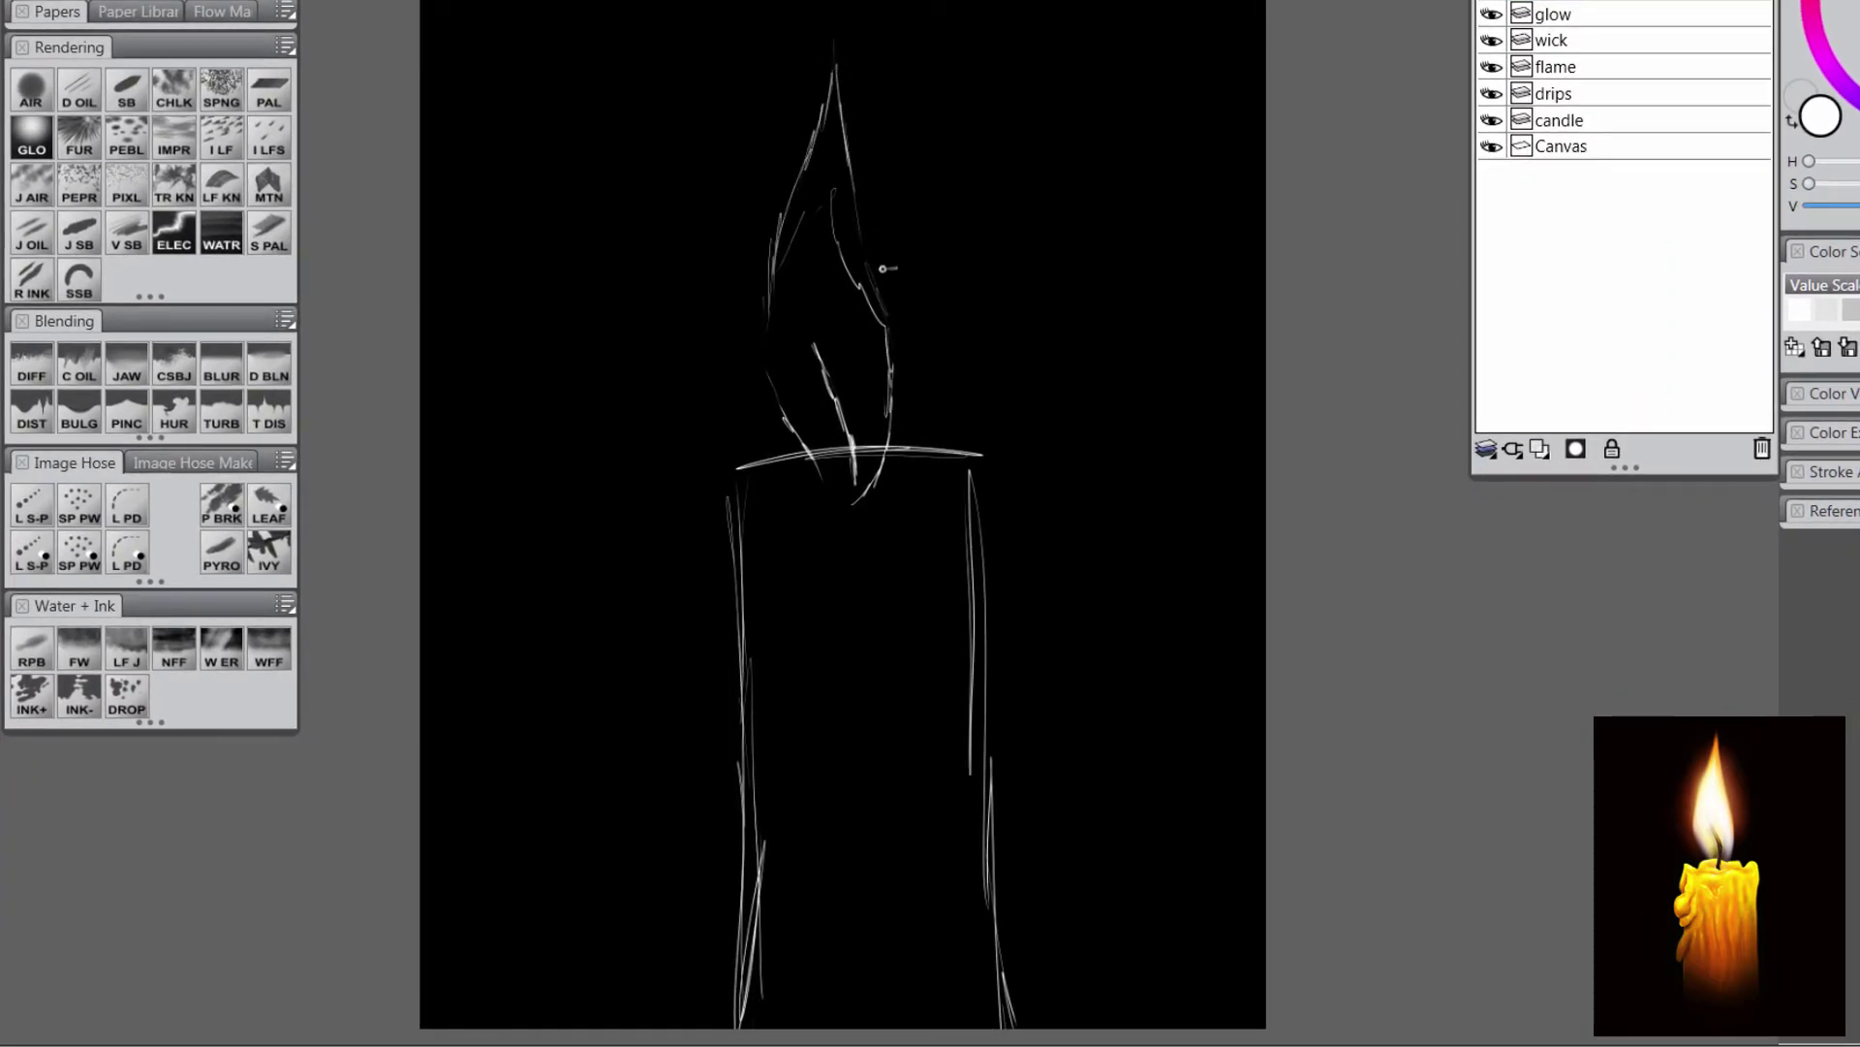
pyautogui.moveTo(882, 268); pyautogui.dragTo(843, 98)
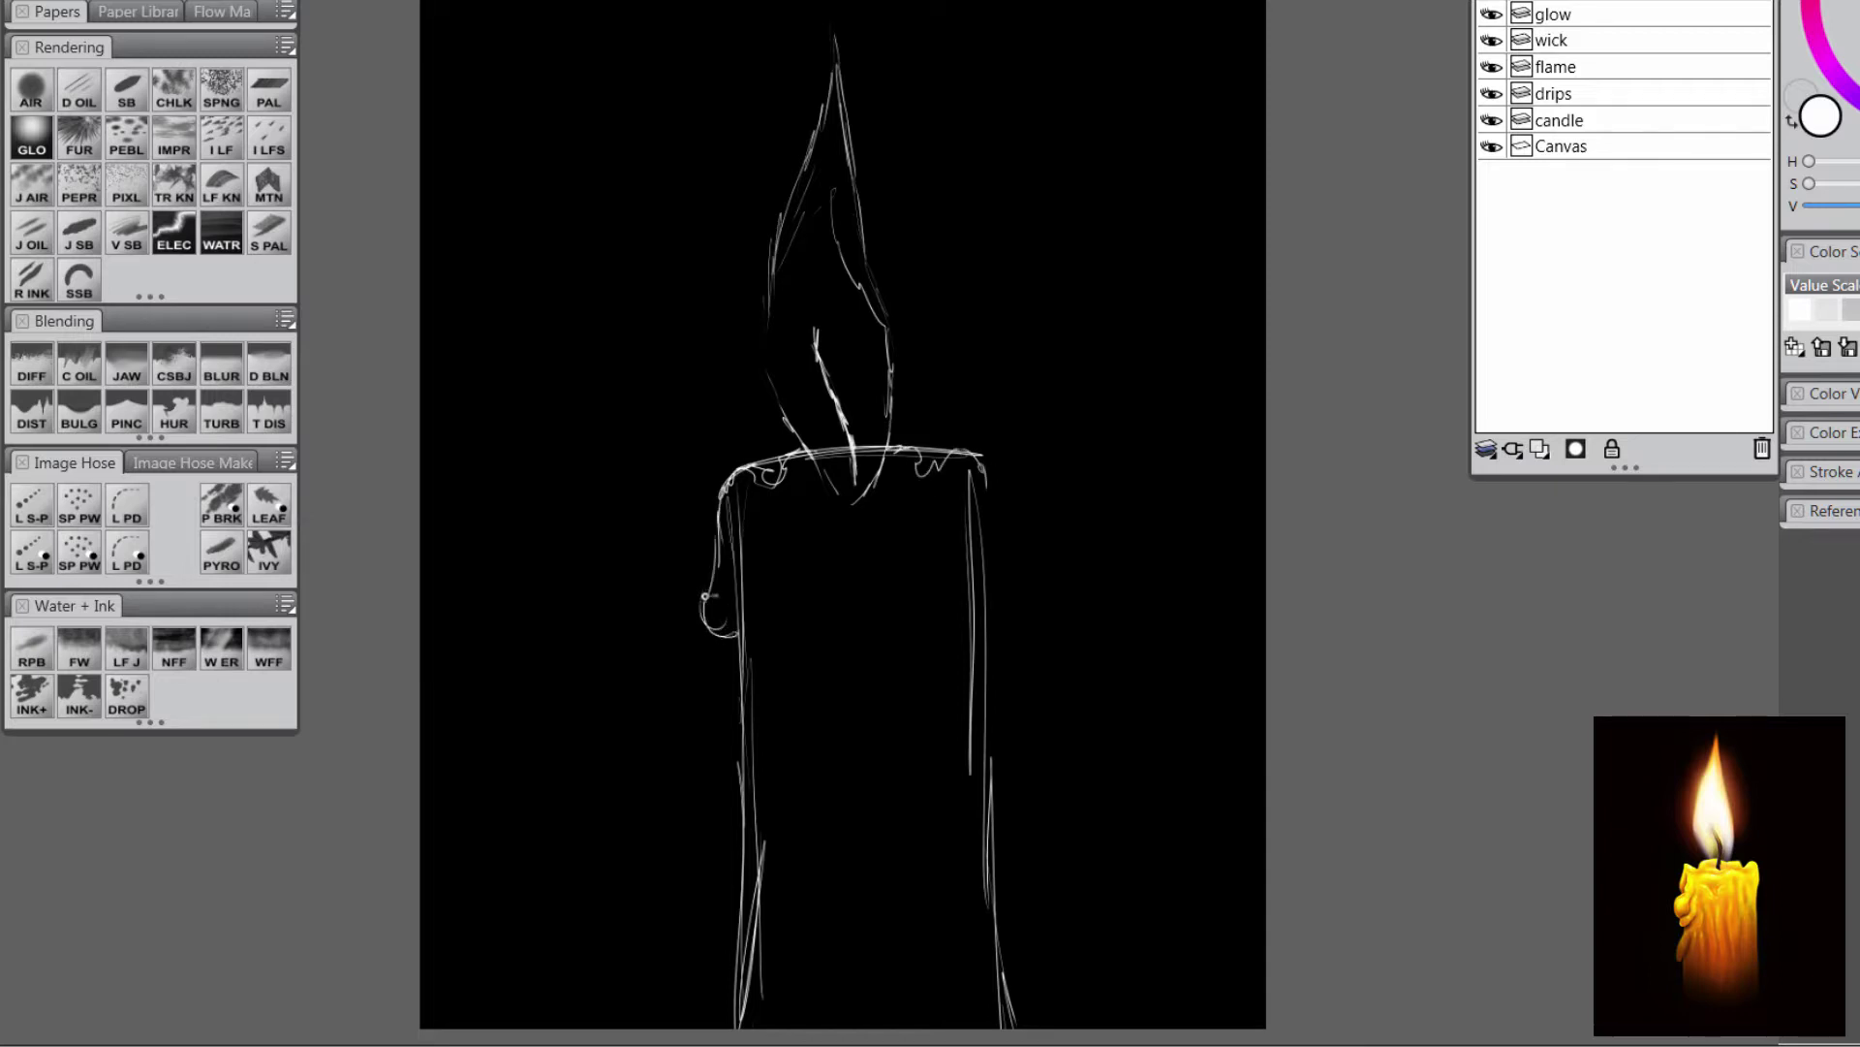
# Sketch wax drips along the candle's edges and long vertical wax streaks down its body.
pyautogui.moveTo(738, 625); pyautogui.dragTo(727, 766)
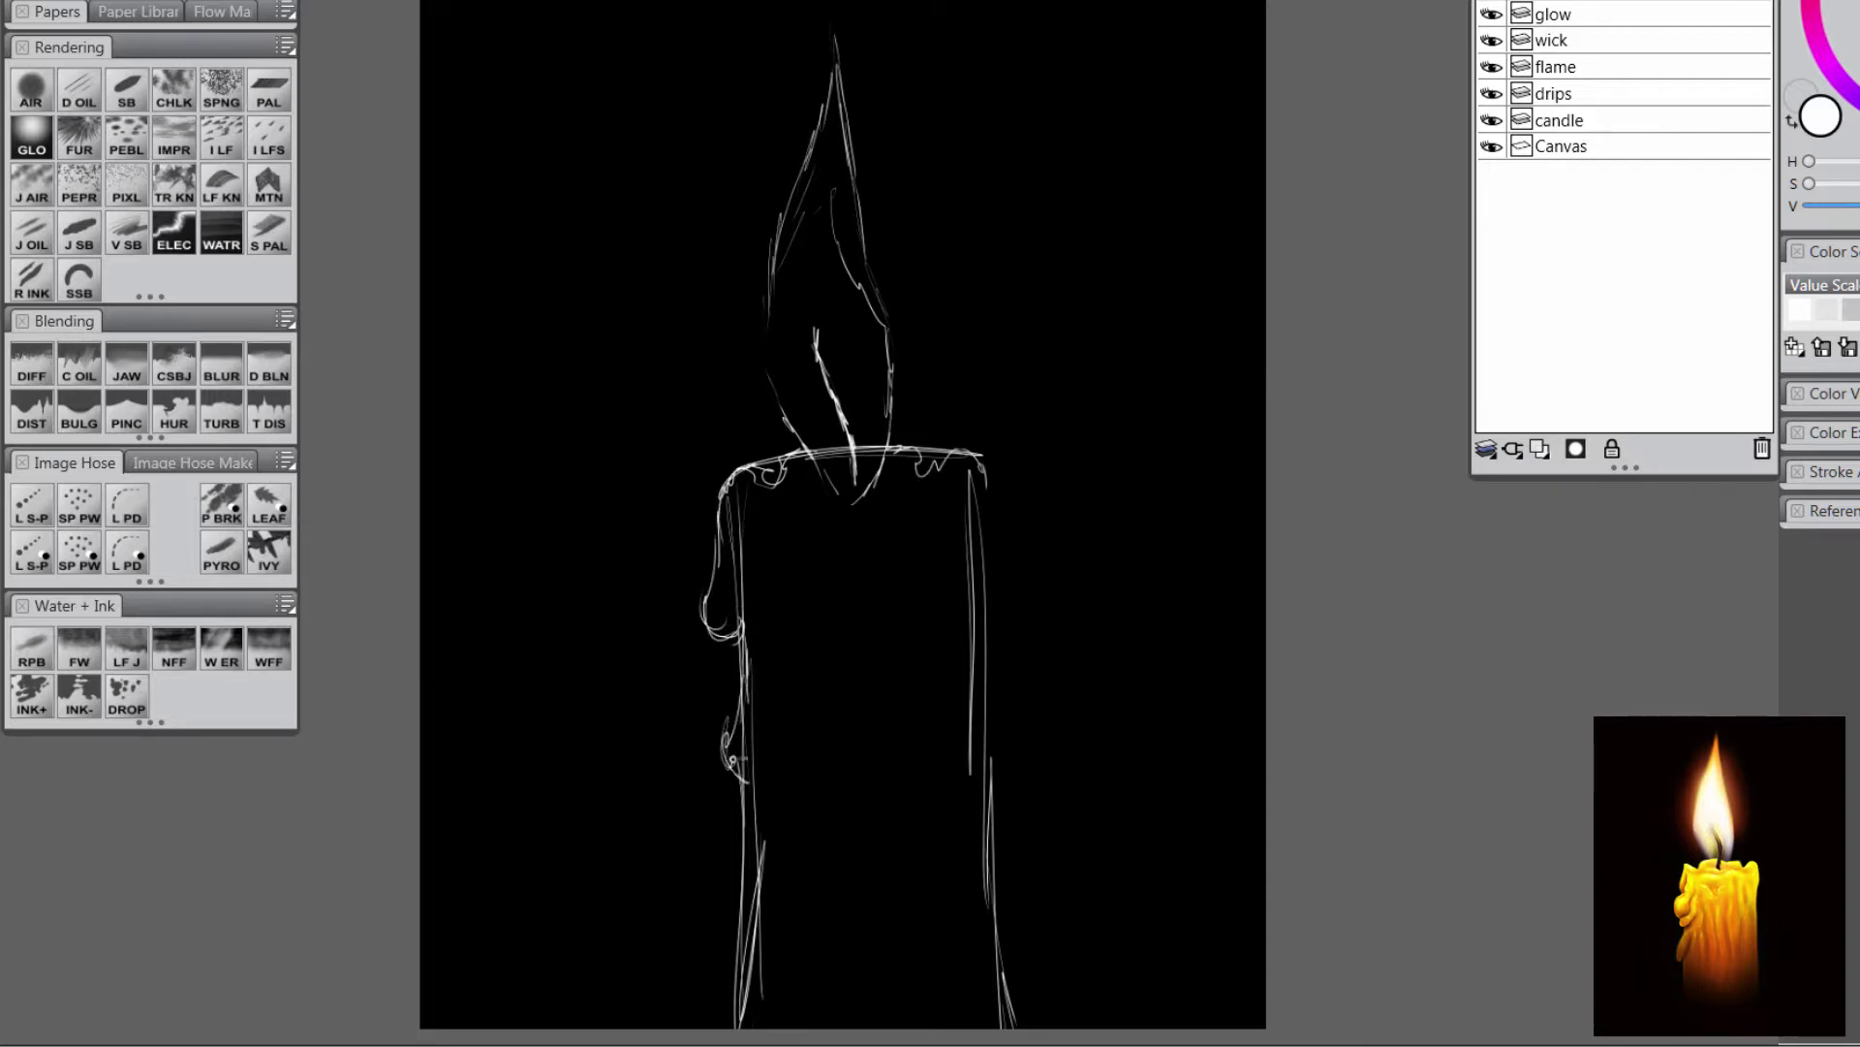
pyautogui.moveTo(752, 689); pyautogui.dragTo(743, 803)
pyautogui.moveTo(781, 954); pyautogui.dragTo(793, 686)
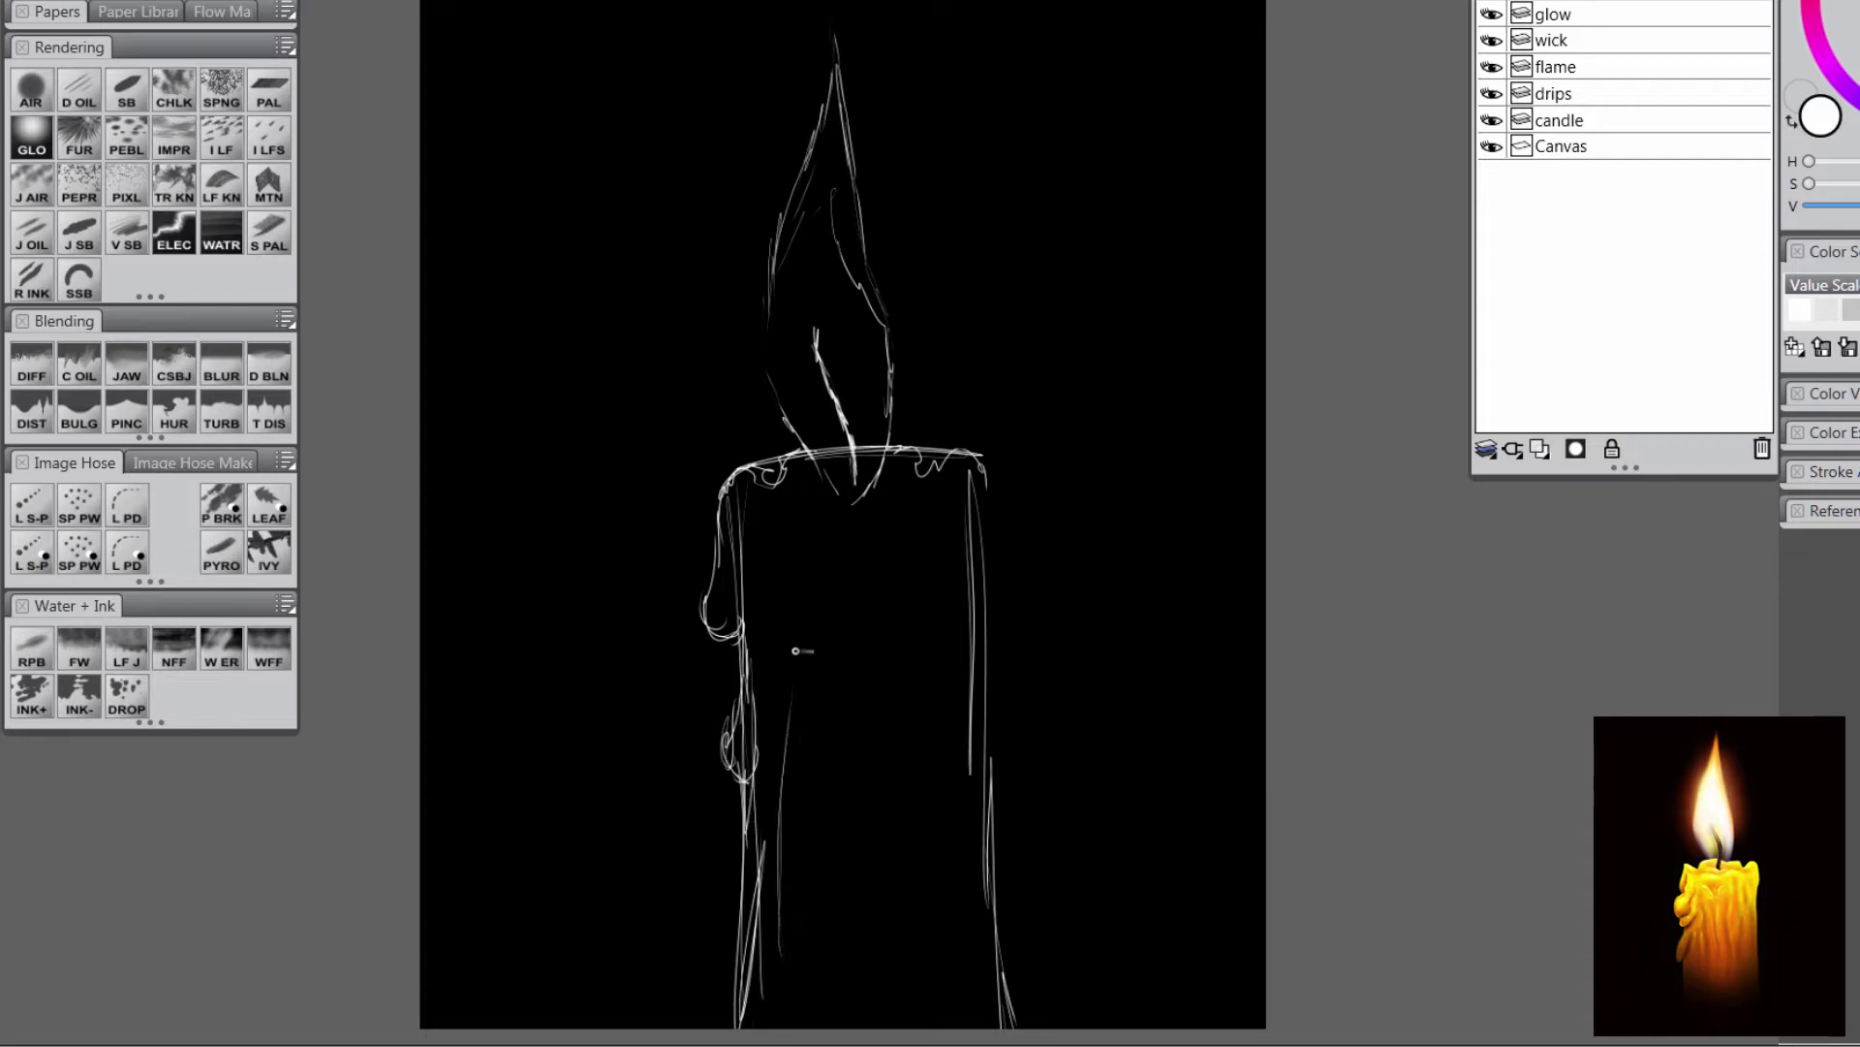
pyautogui.moveTo(831, 935); pyautogui.dragTo(823, 552)
pyautogui.moveTo(841, 812); pyautogui.dragTo(836, 591)
pyautogui.moveTo(878, 929); pyautogui.dragTo(870, 591)
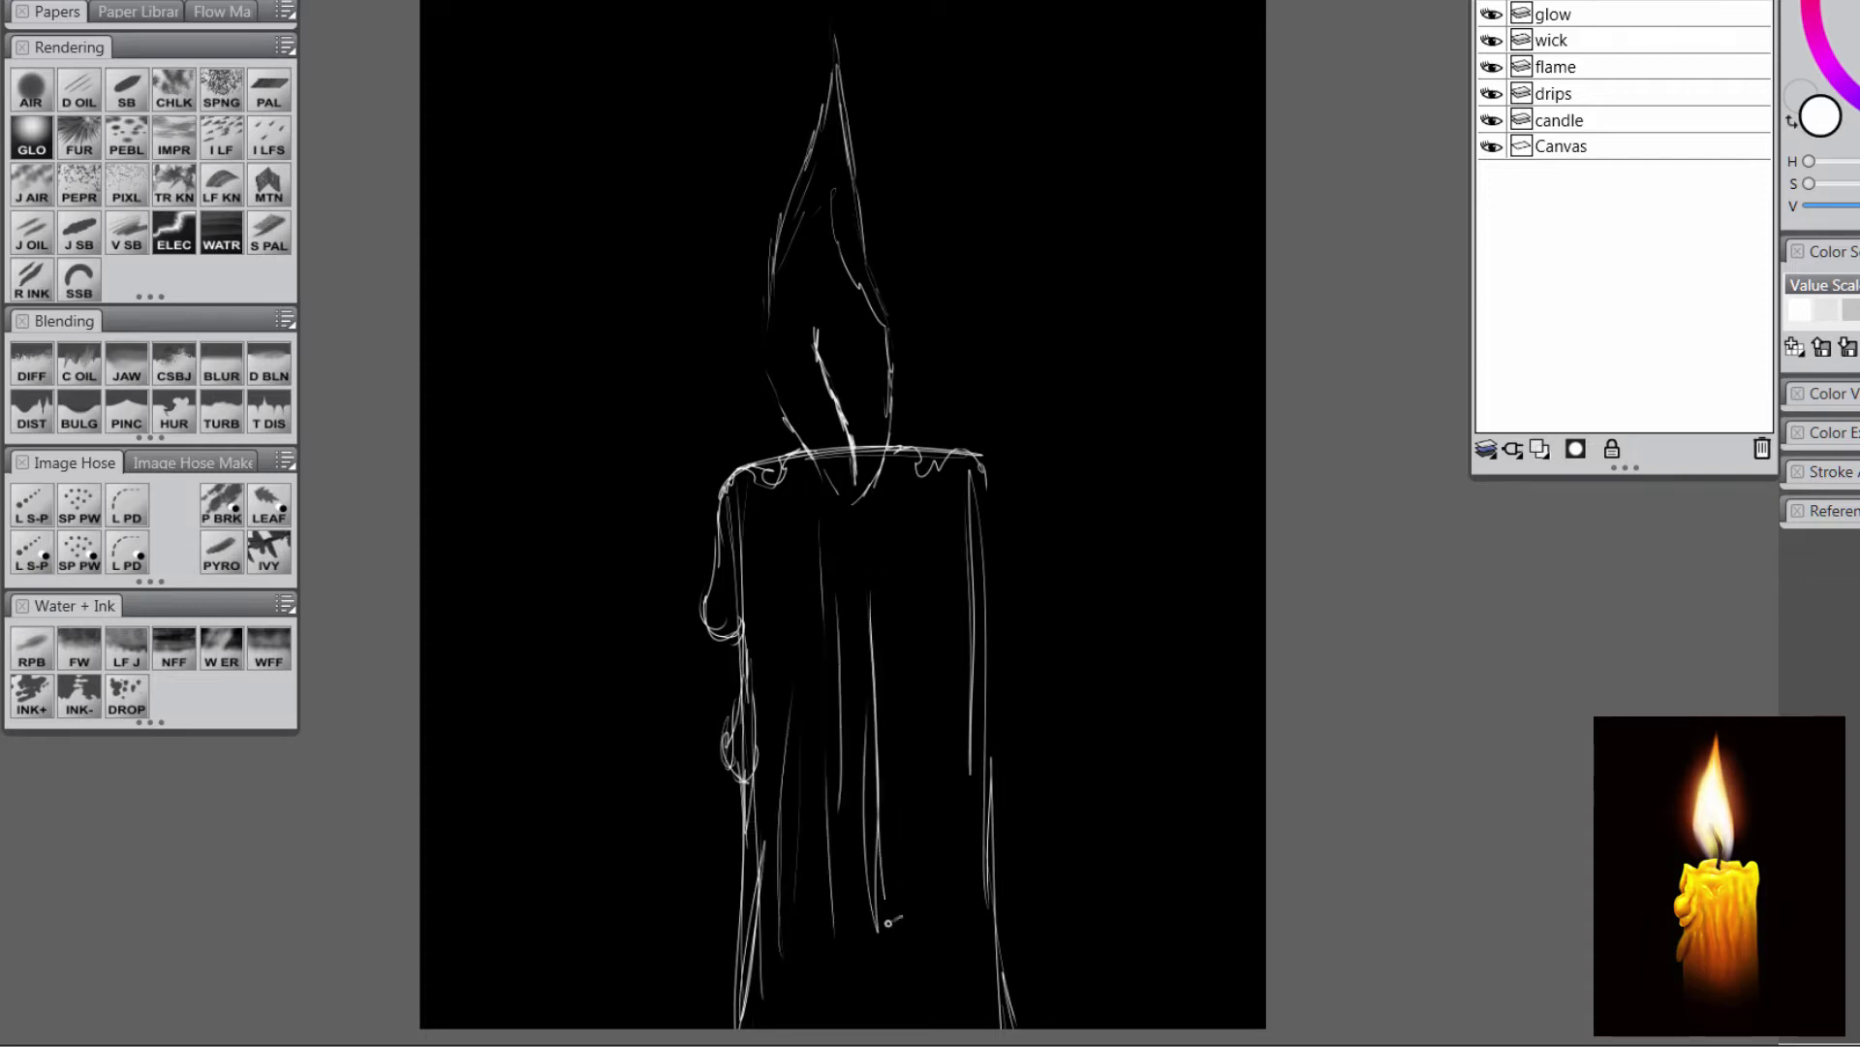
pyautogui.moveTo(923, 870); pyautogui.dragTo(919, 667)
pyautogui.moveTo(947, 938)
pyautogui.mouseDown()
pyautogui.moveTo(949, 969)
pyautogui.moveTo(928, 773)
pyautogui.mouseUp()
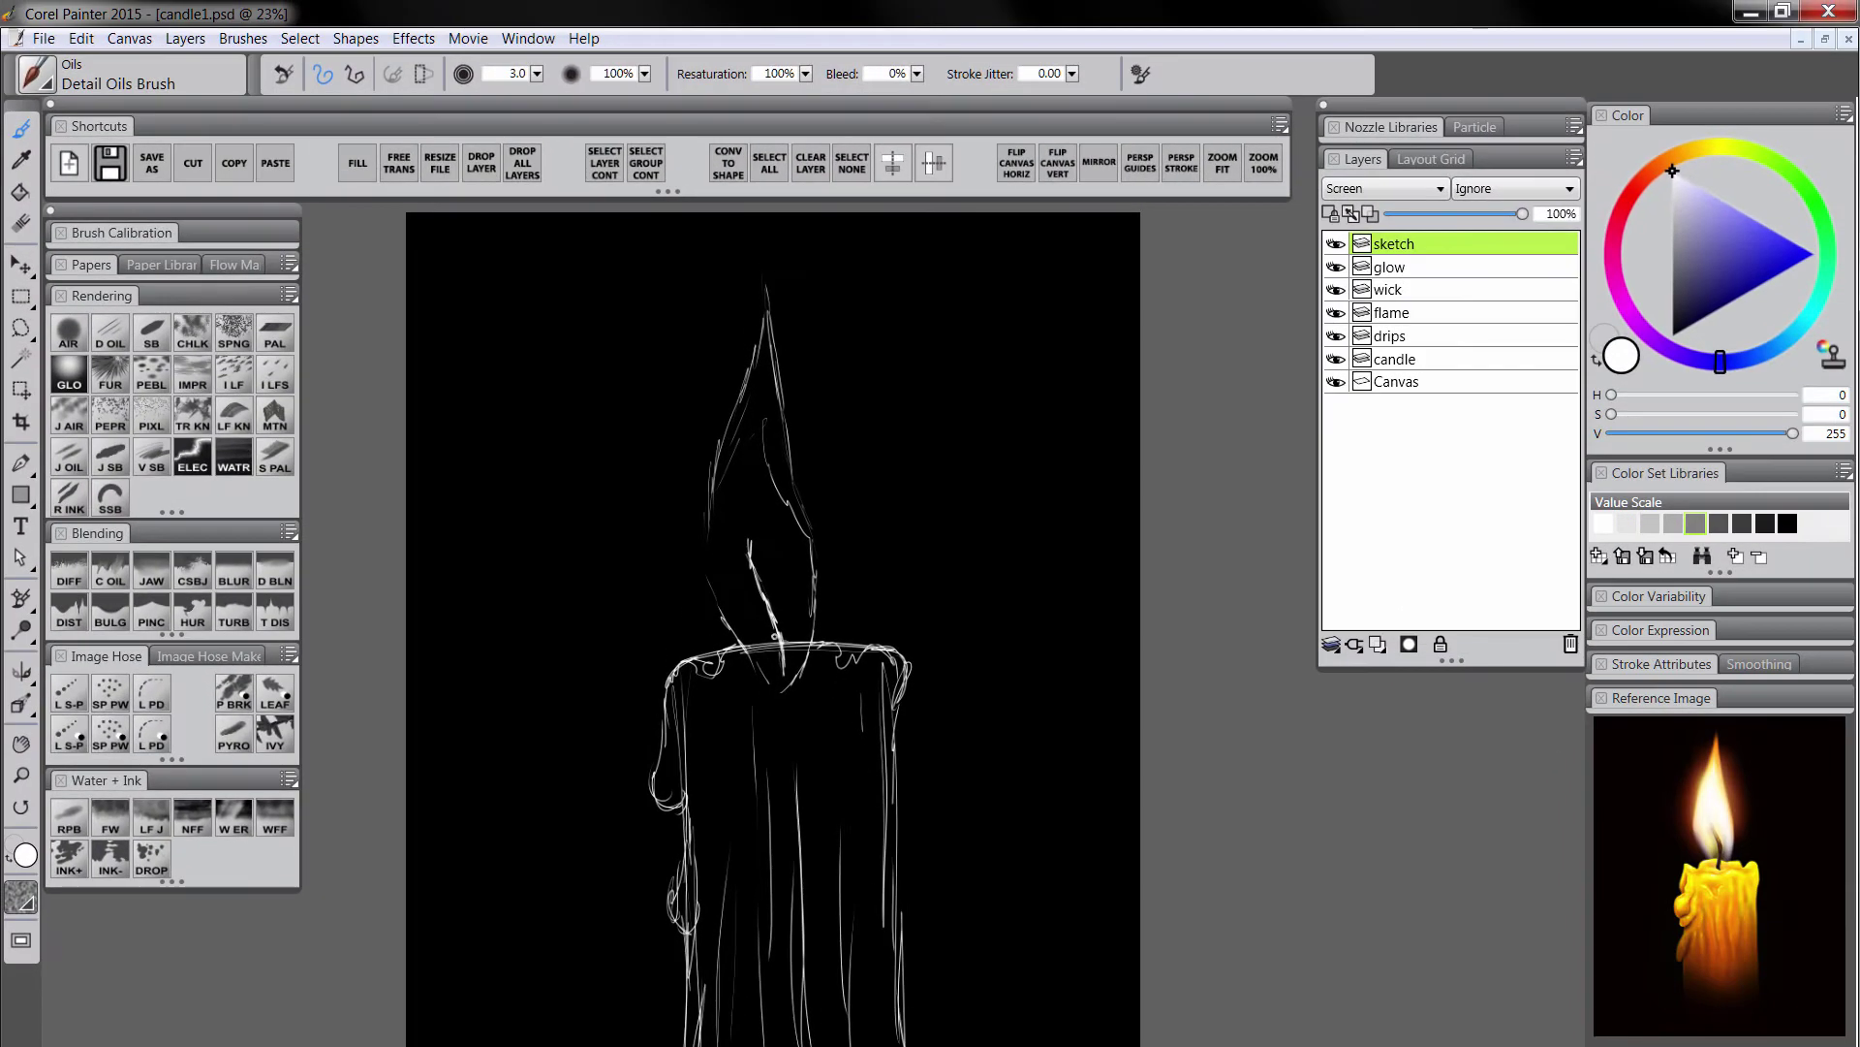
pyautogui.moveTo(754, 643); pyautogui.dragTo(711, 524)
# Use Free Transform on the sketch layer to narrow the candle sketch slightly and rotate it slightly clockwise.
pyautogui.click(398, 163)
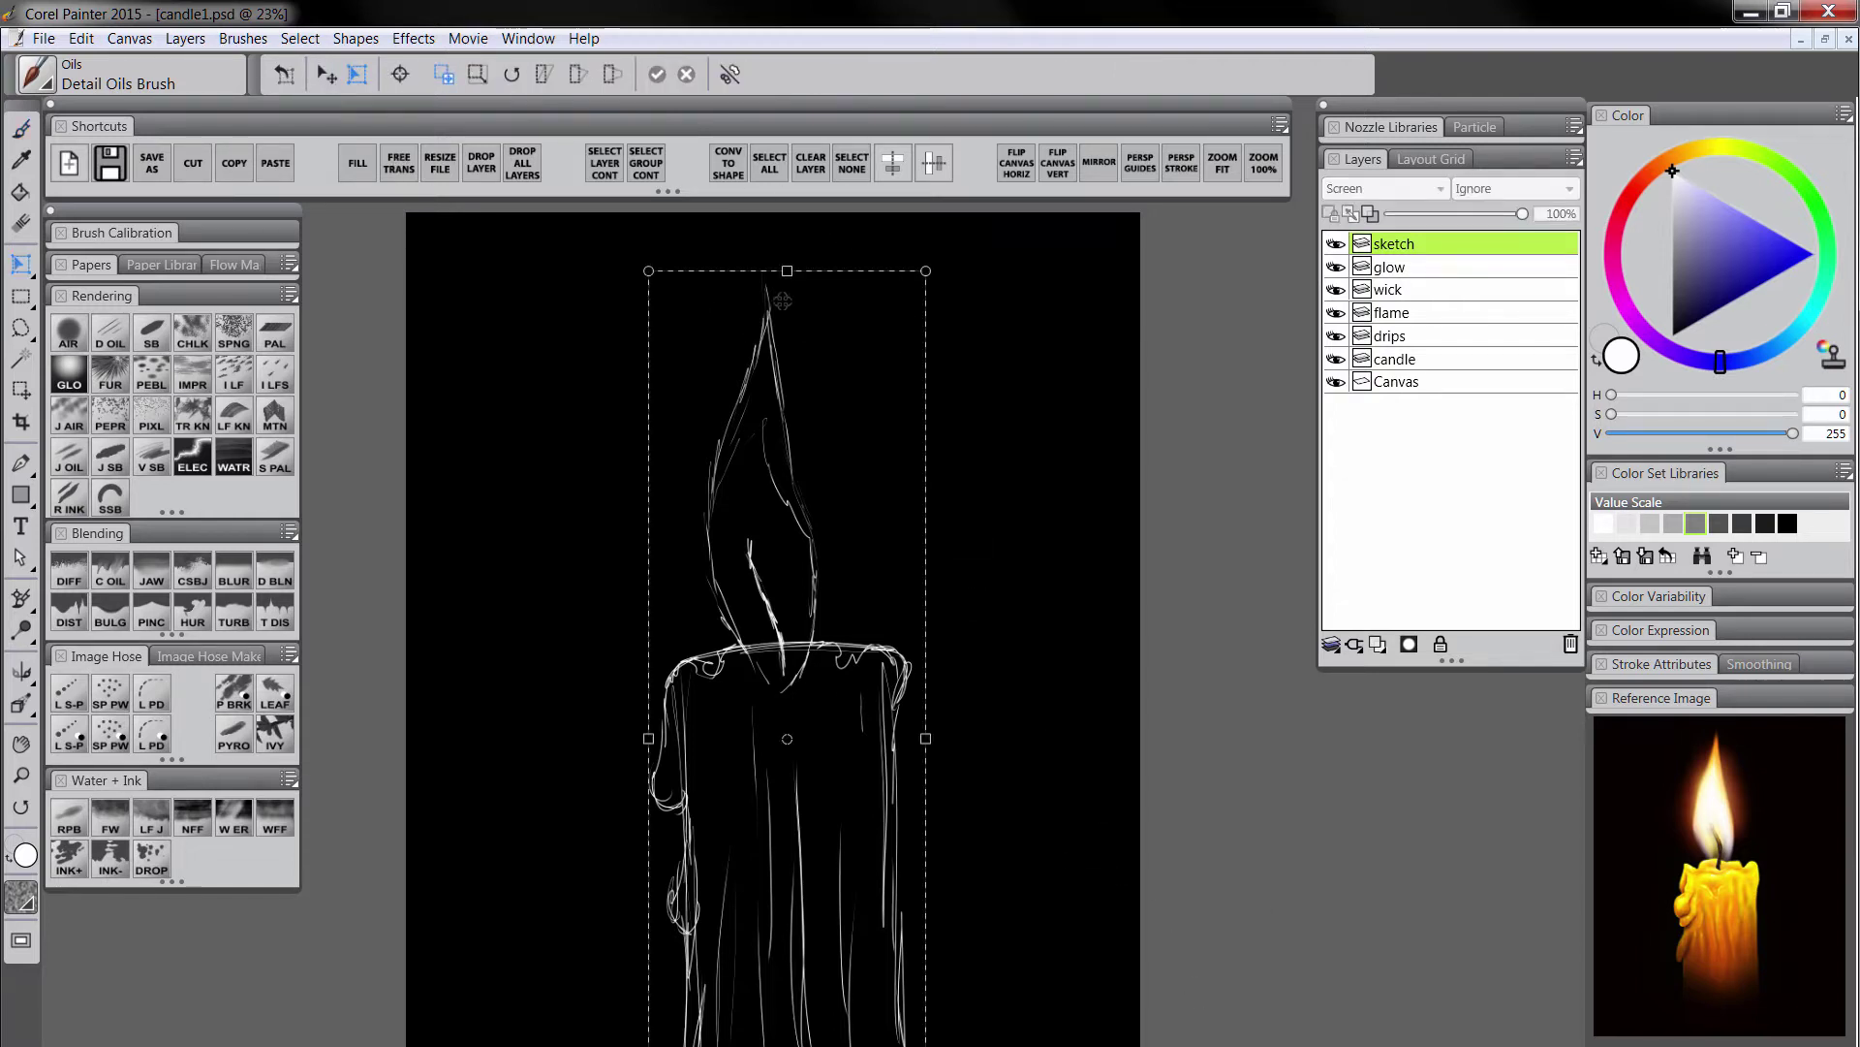
pyautogui.moveTo(926, 270)
pyautogui.mouseDown()
pyautogui.moveTo(917, 471)
pyautogui.moveTo(916, 272)
pyautogui.mouseUp()
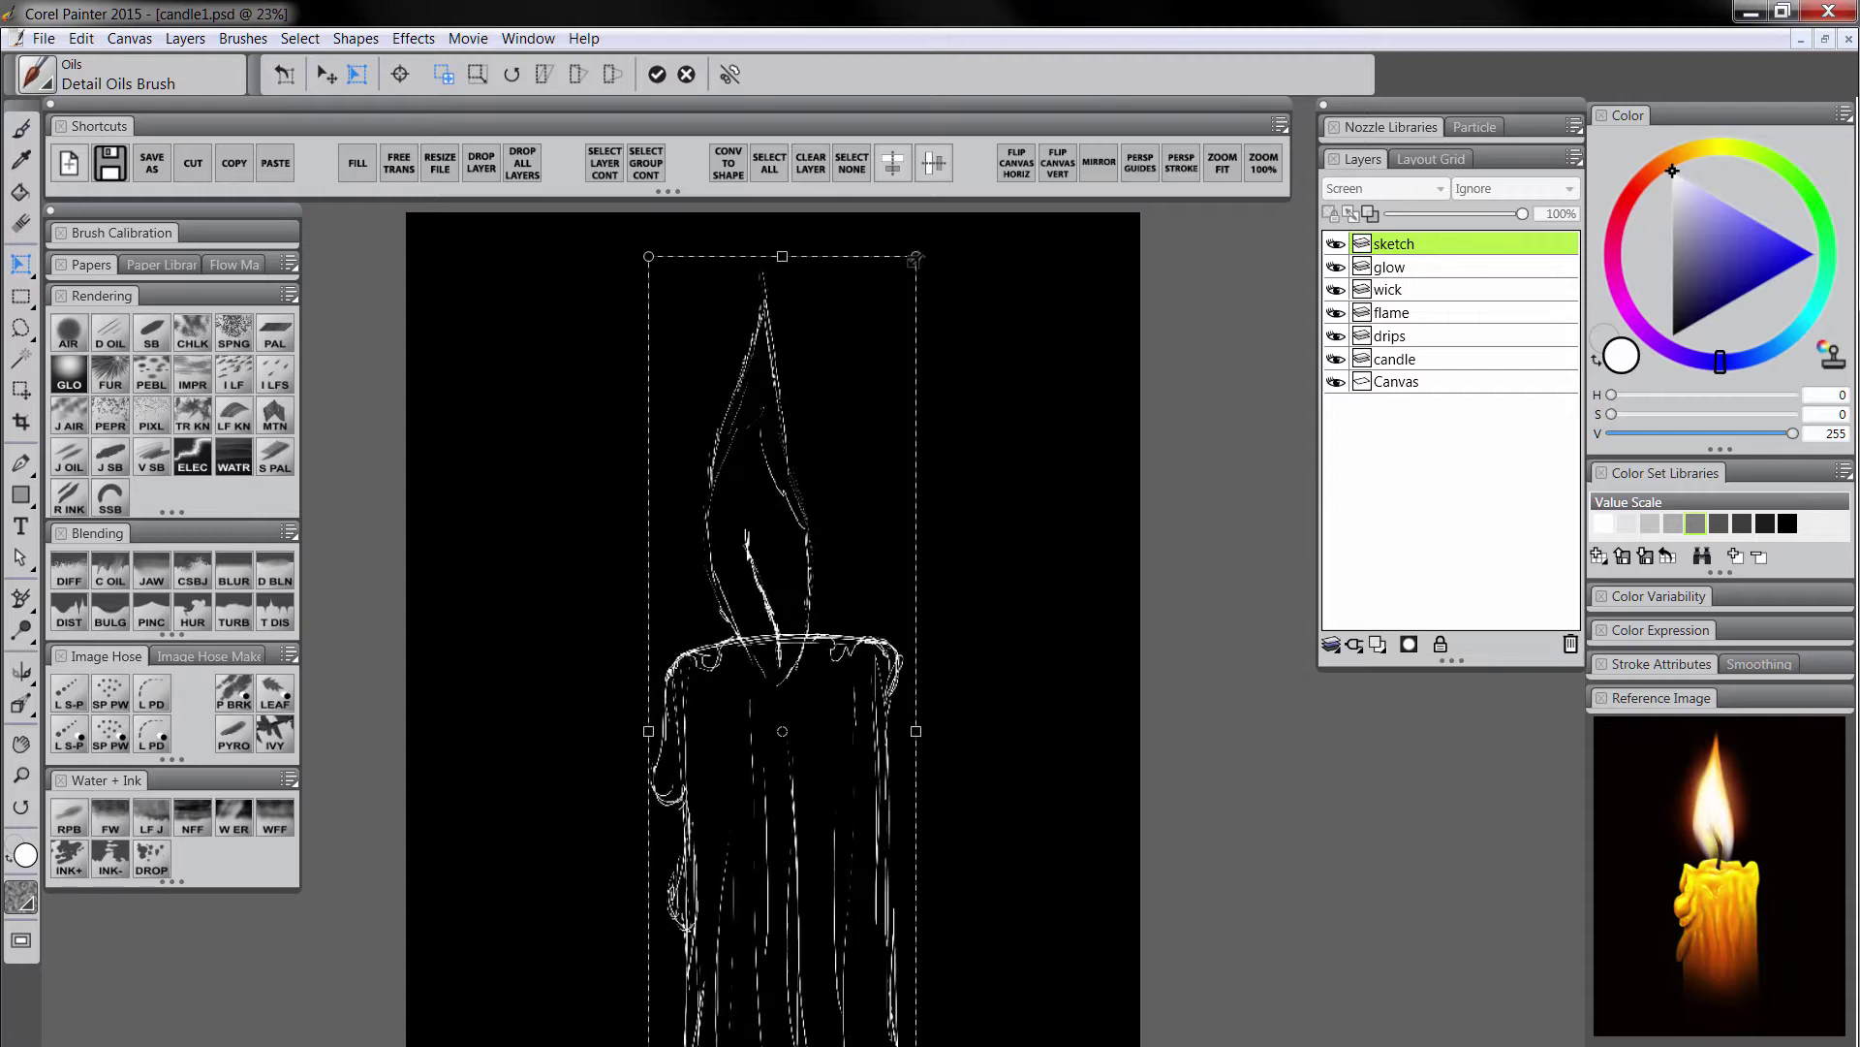
pyautogui.click(511, 75)
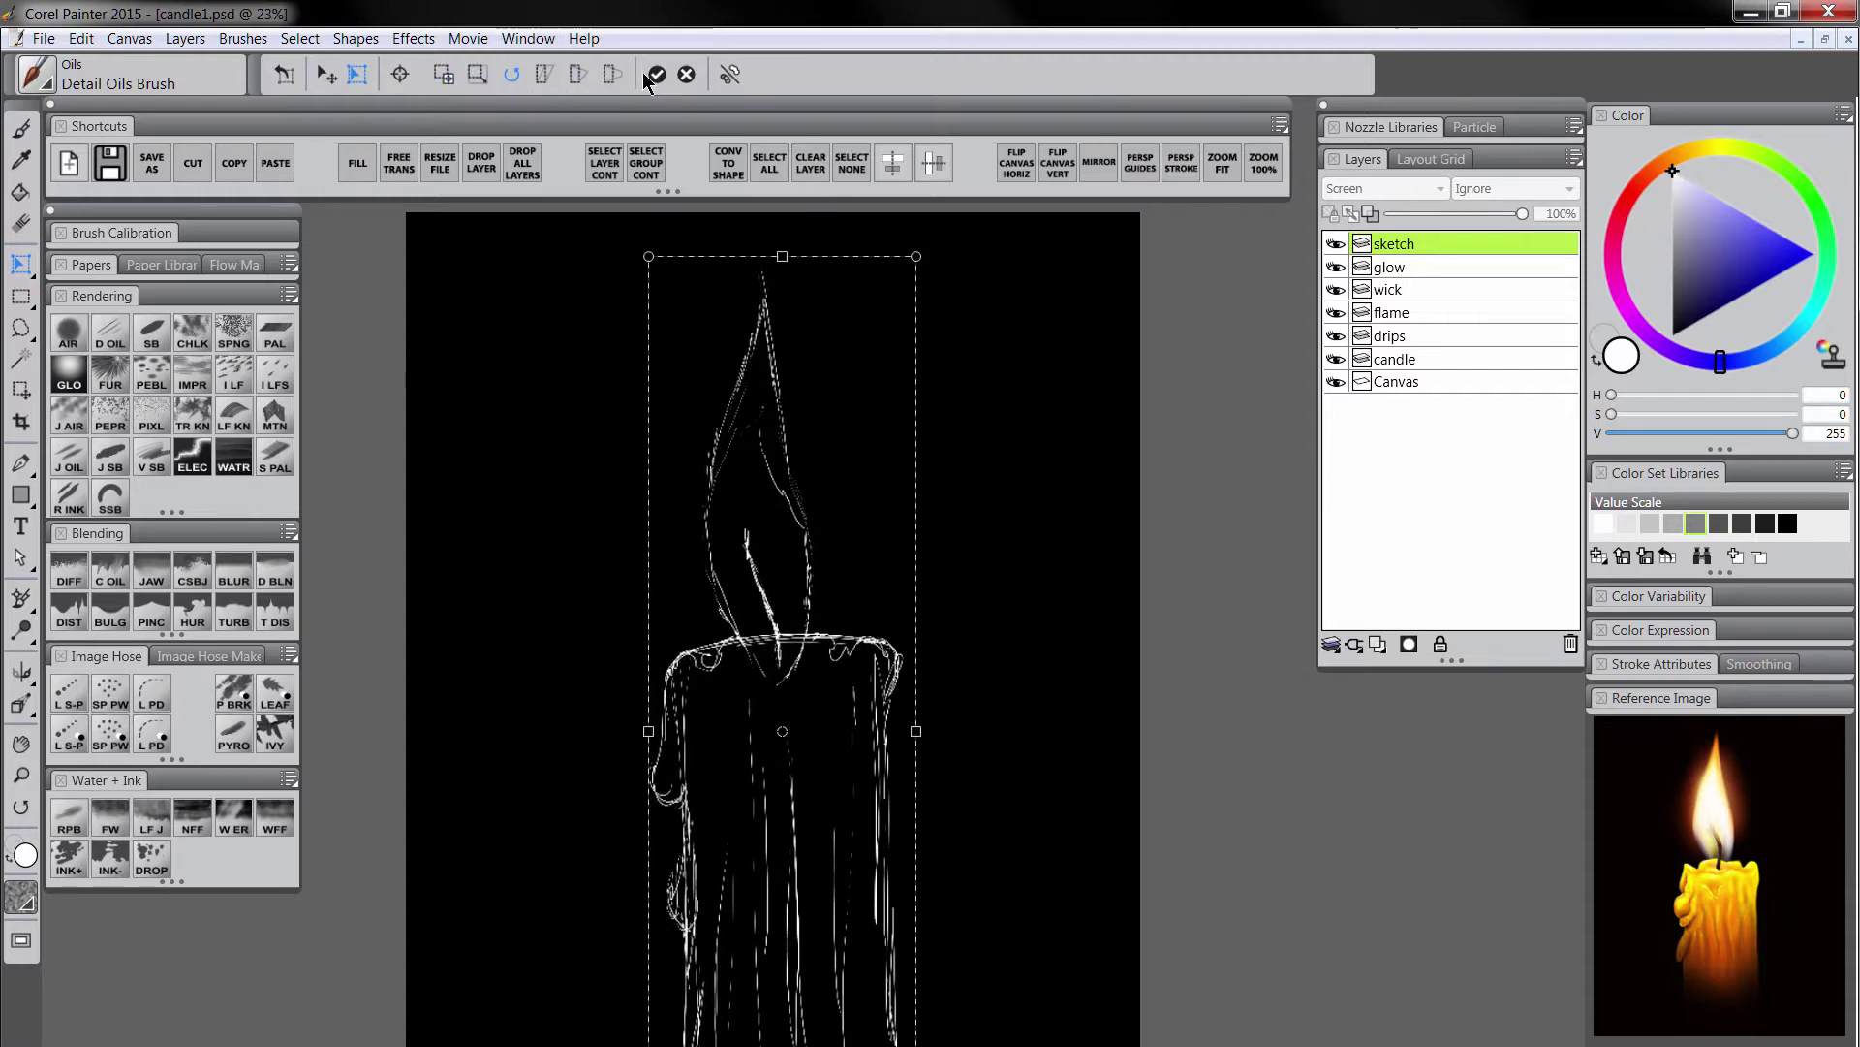
pyautogui.moveTo(916, 256); pyautogui.dragTo(930, 264)
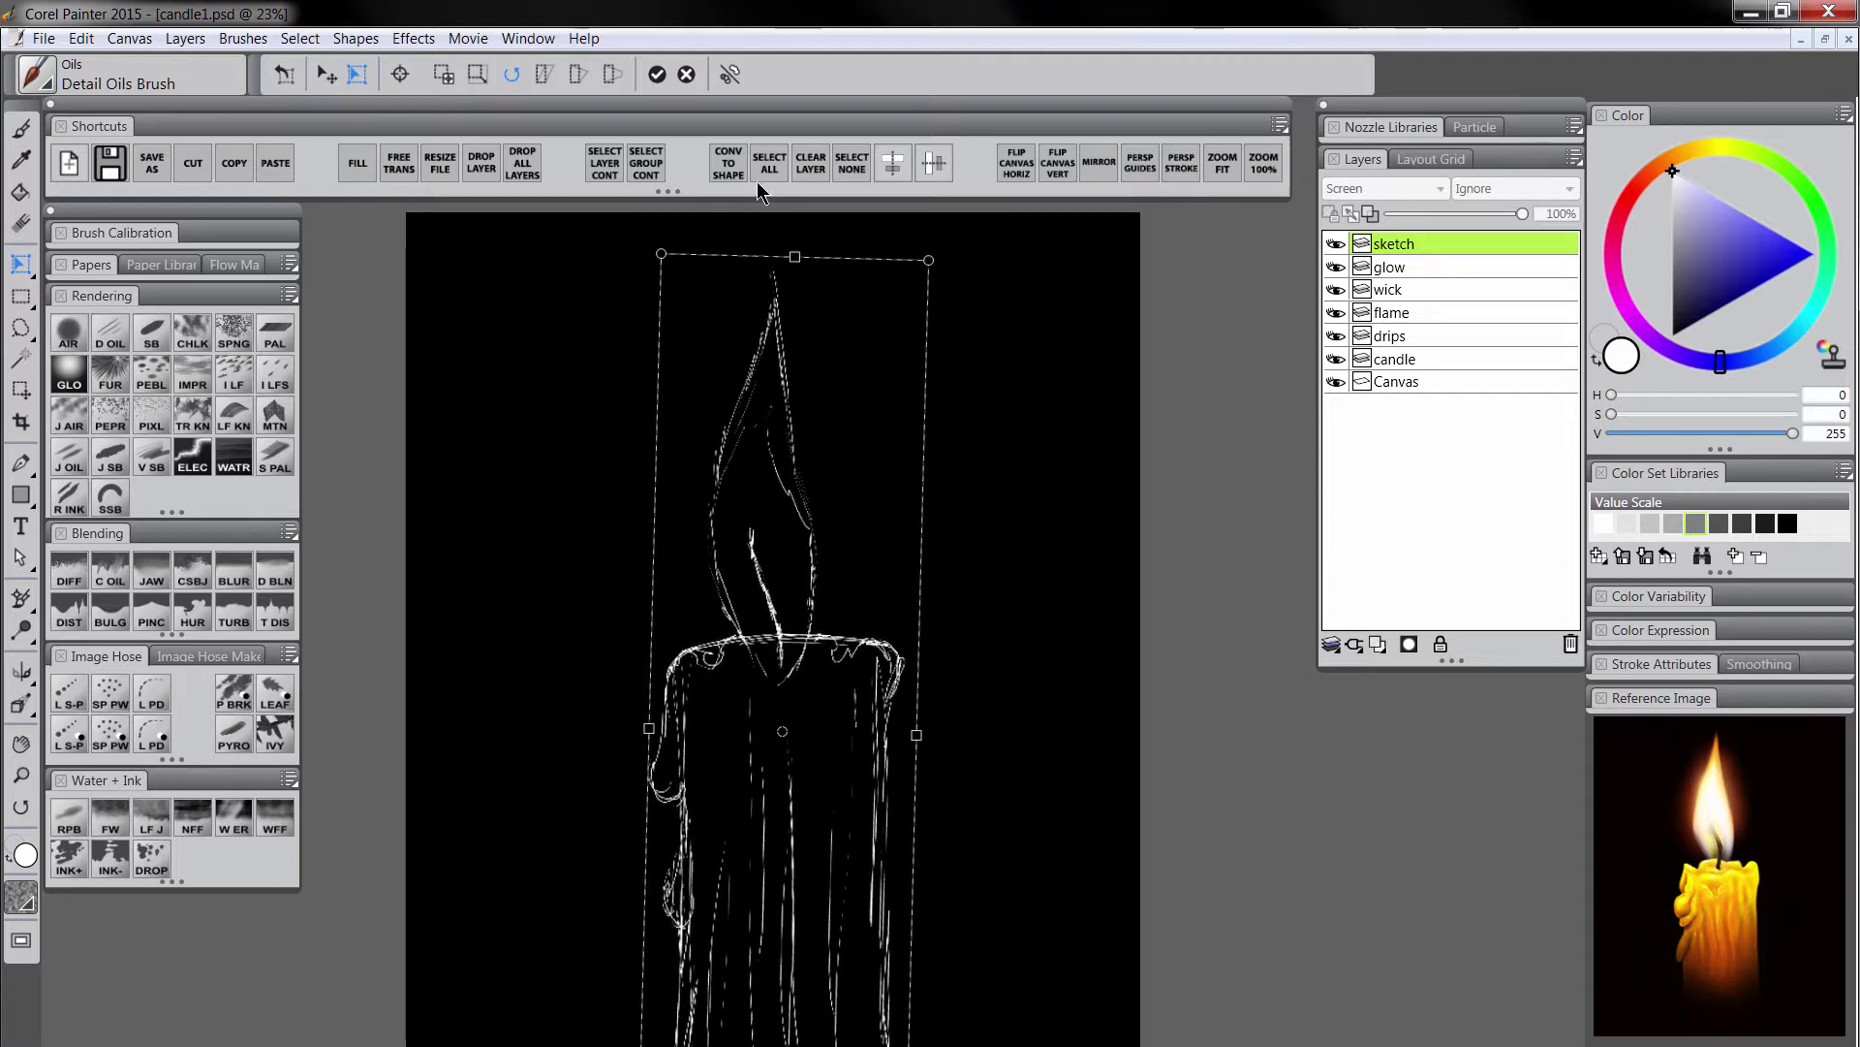
pyautogui.click(659, 76)
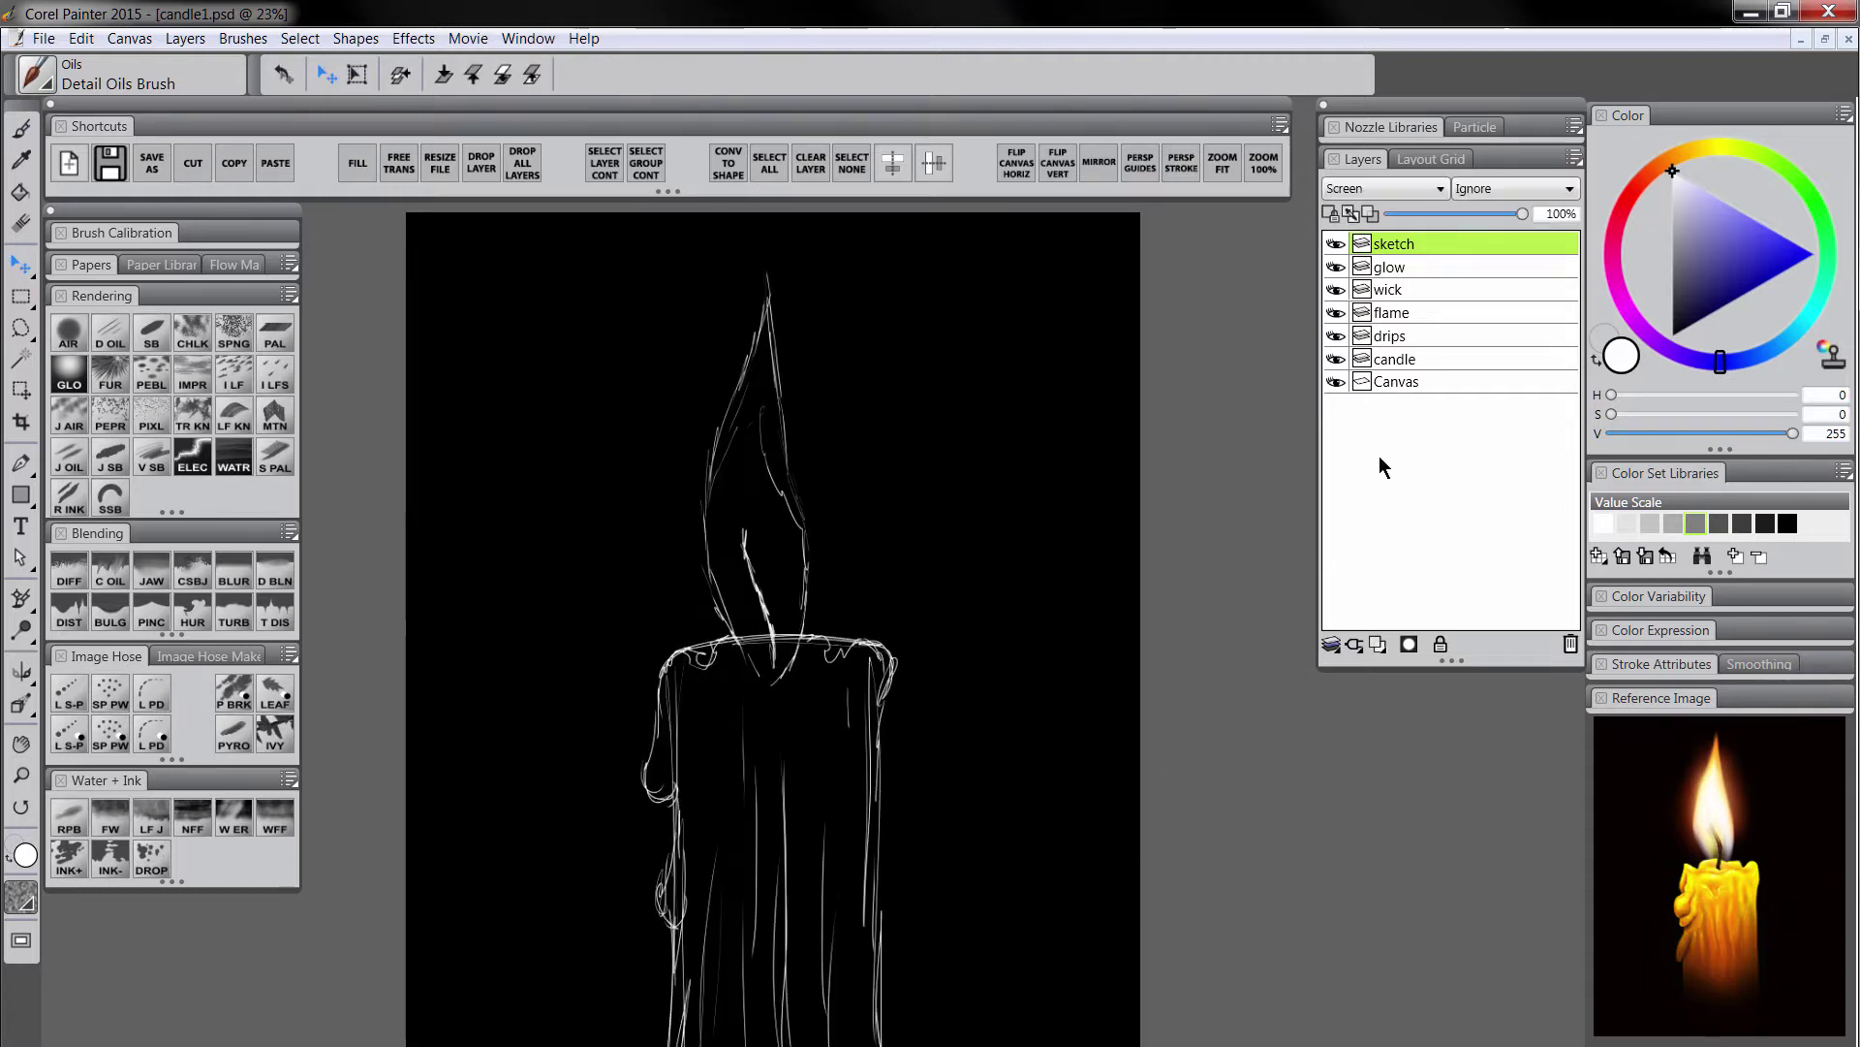
# Lower the sketch layer's opacity to 61%.
pyautogui.click(1481, 213)
pyautogui.moveTo(1470, 215); pyautogui.dragTo(1469, 219)
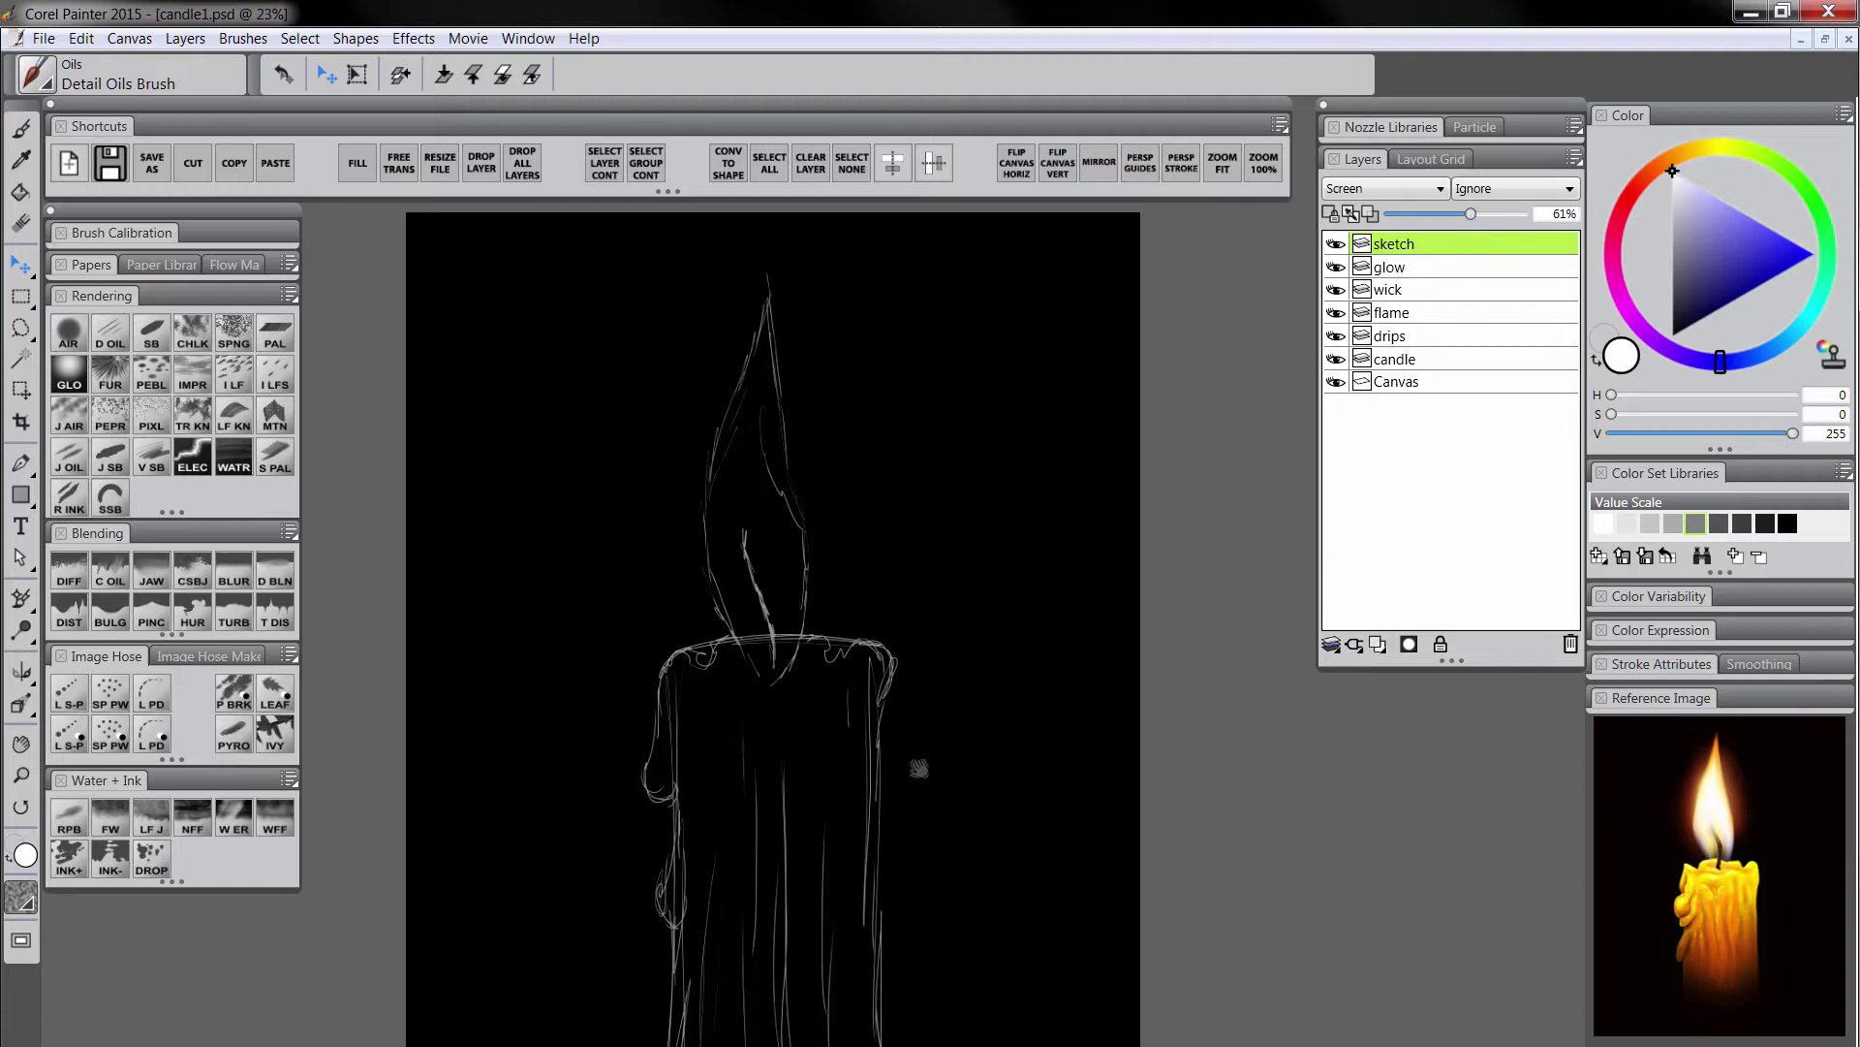
pyautogui.moveTo(918, 767)
pyautogui.mouseDown()
pyautogui.moveTo(910, 698)
pyautogui.moveTo(905, 735)
pyautogui.moveTo(903, 720)
pyautogui.mouseUp()
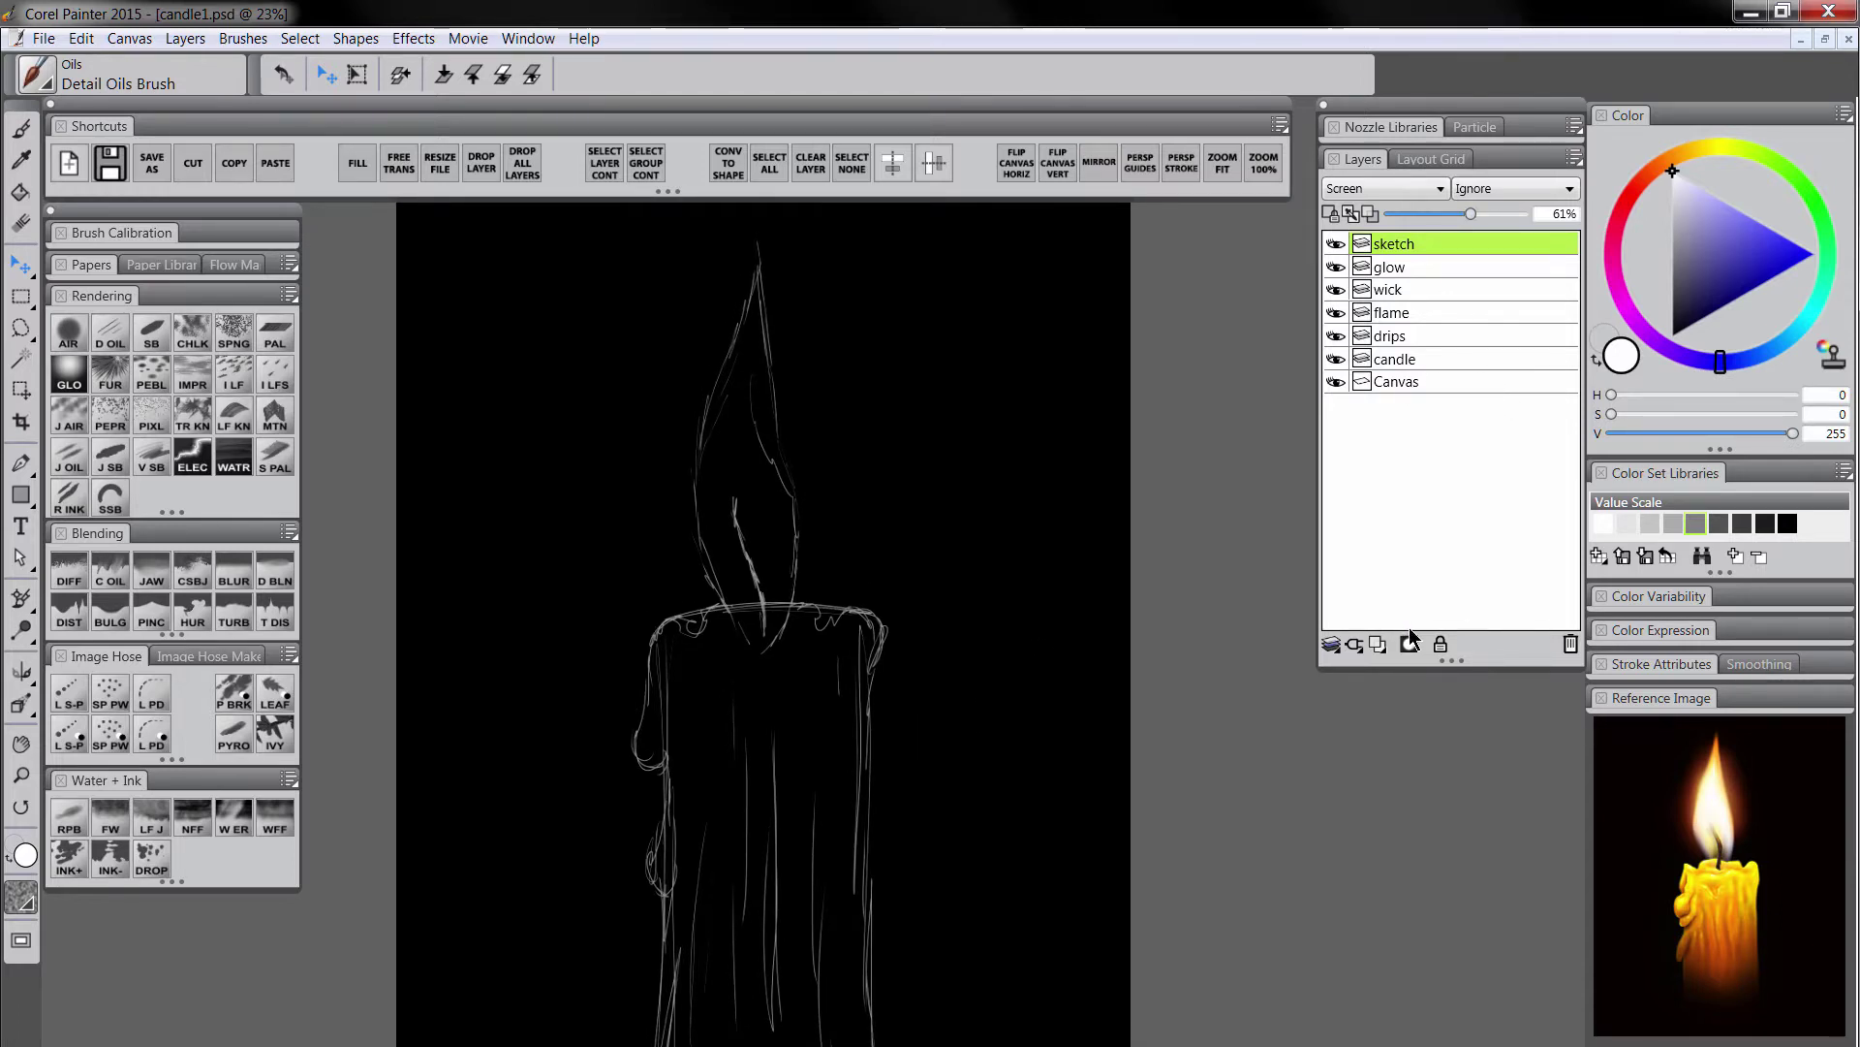
# On the candle layer, outline the candle body in orange (H 111, S 255, V 128) with the Smooth Scratchboard brush at size 34.8.
pyautogui.click(1405, 358)
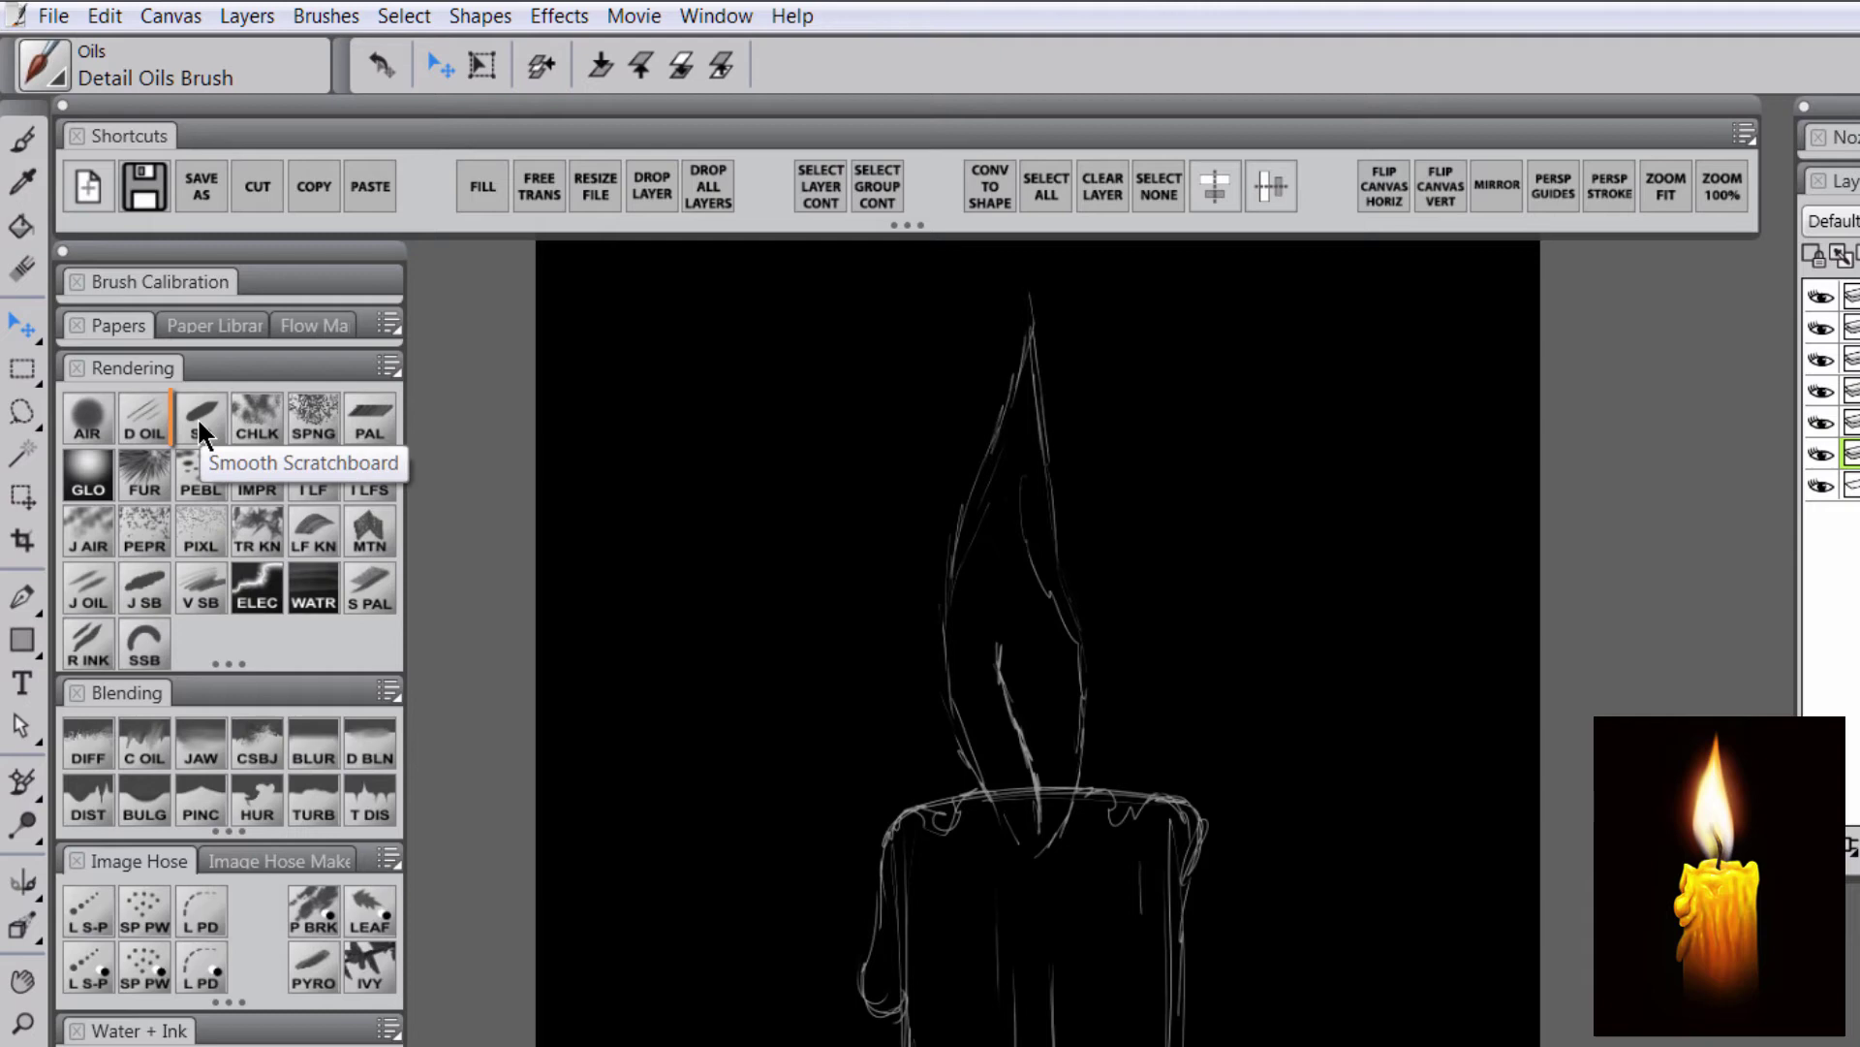
pyautogui.click(198, 419)
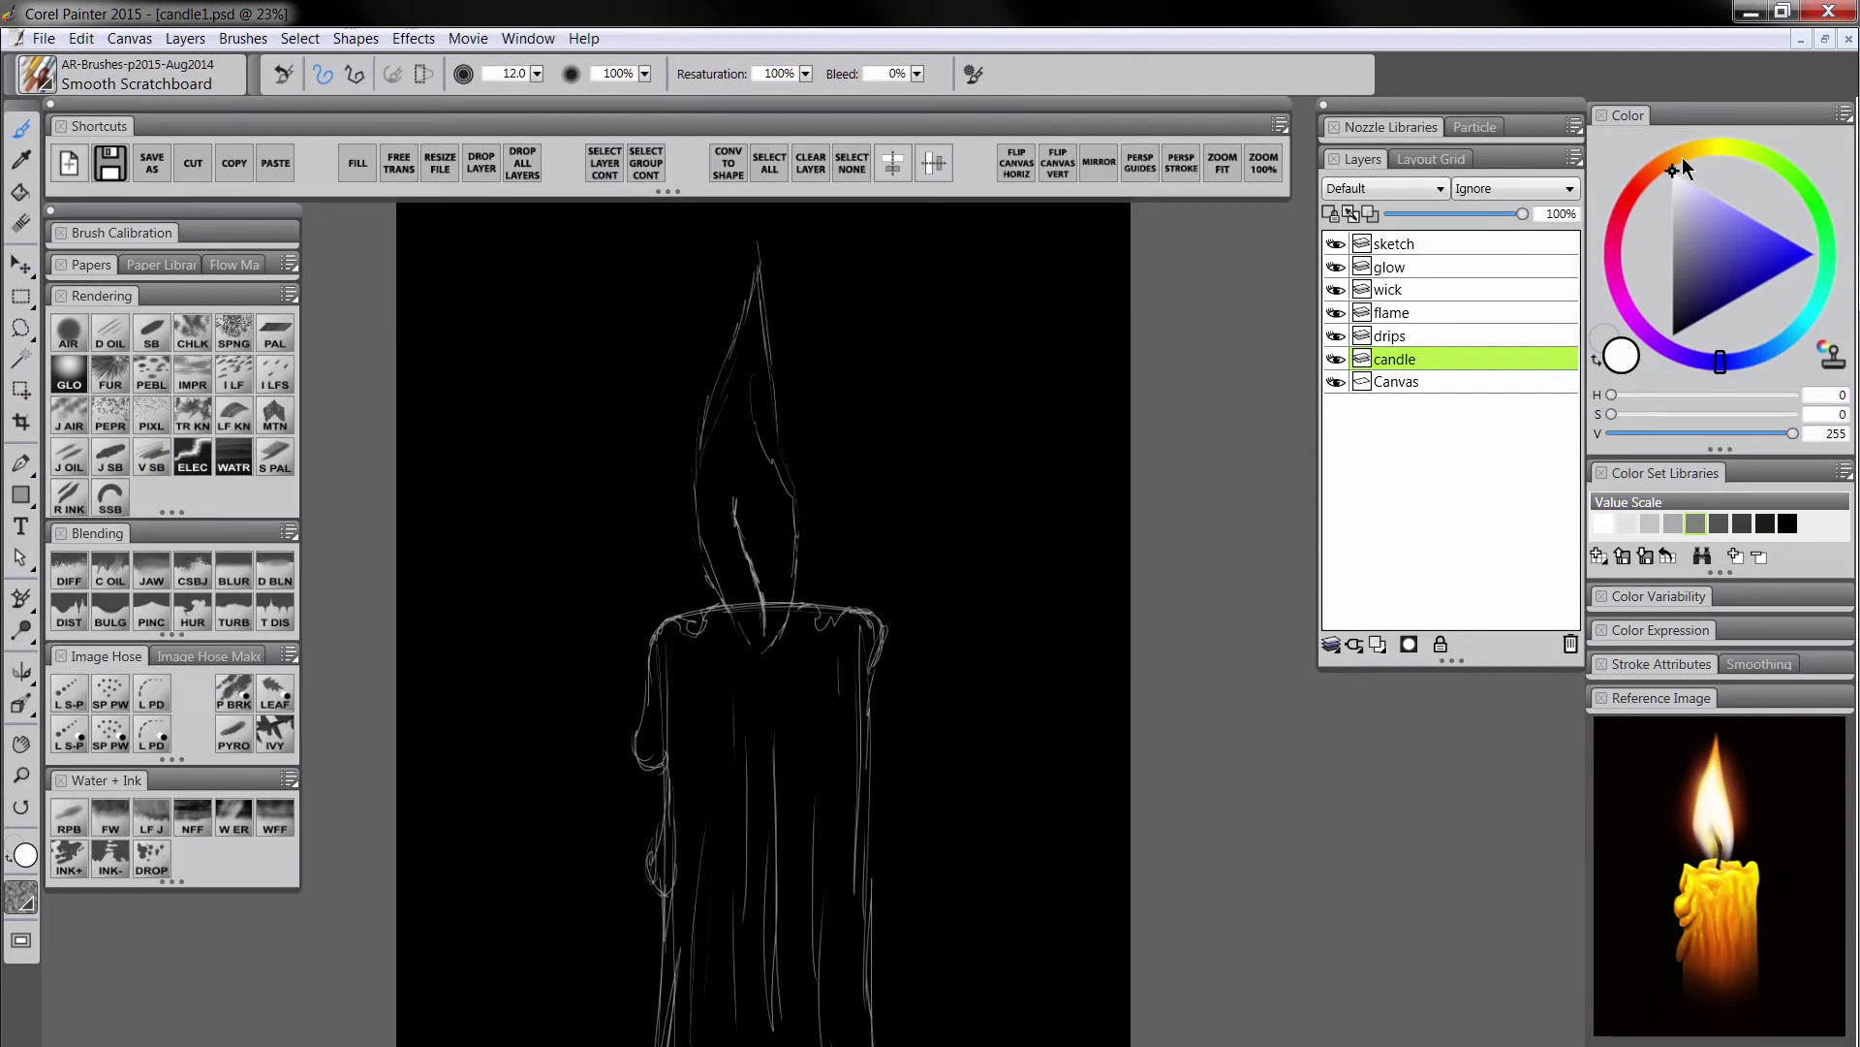
pyautogui.moveTo(1681, 168)
pyautogui.mouseDown()
pyautogui.moveTo(1694, 150)
pyautogui.moveTo(1678, 164)
pyautogui.mouseUp()
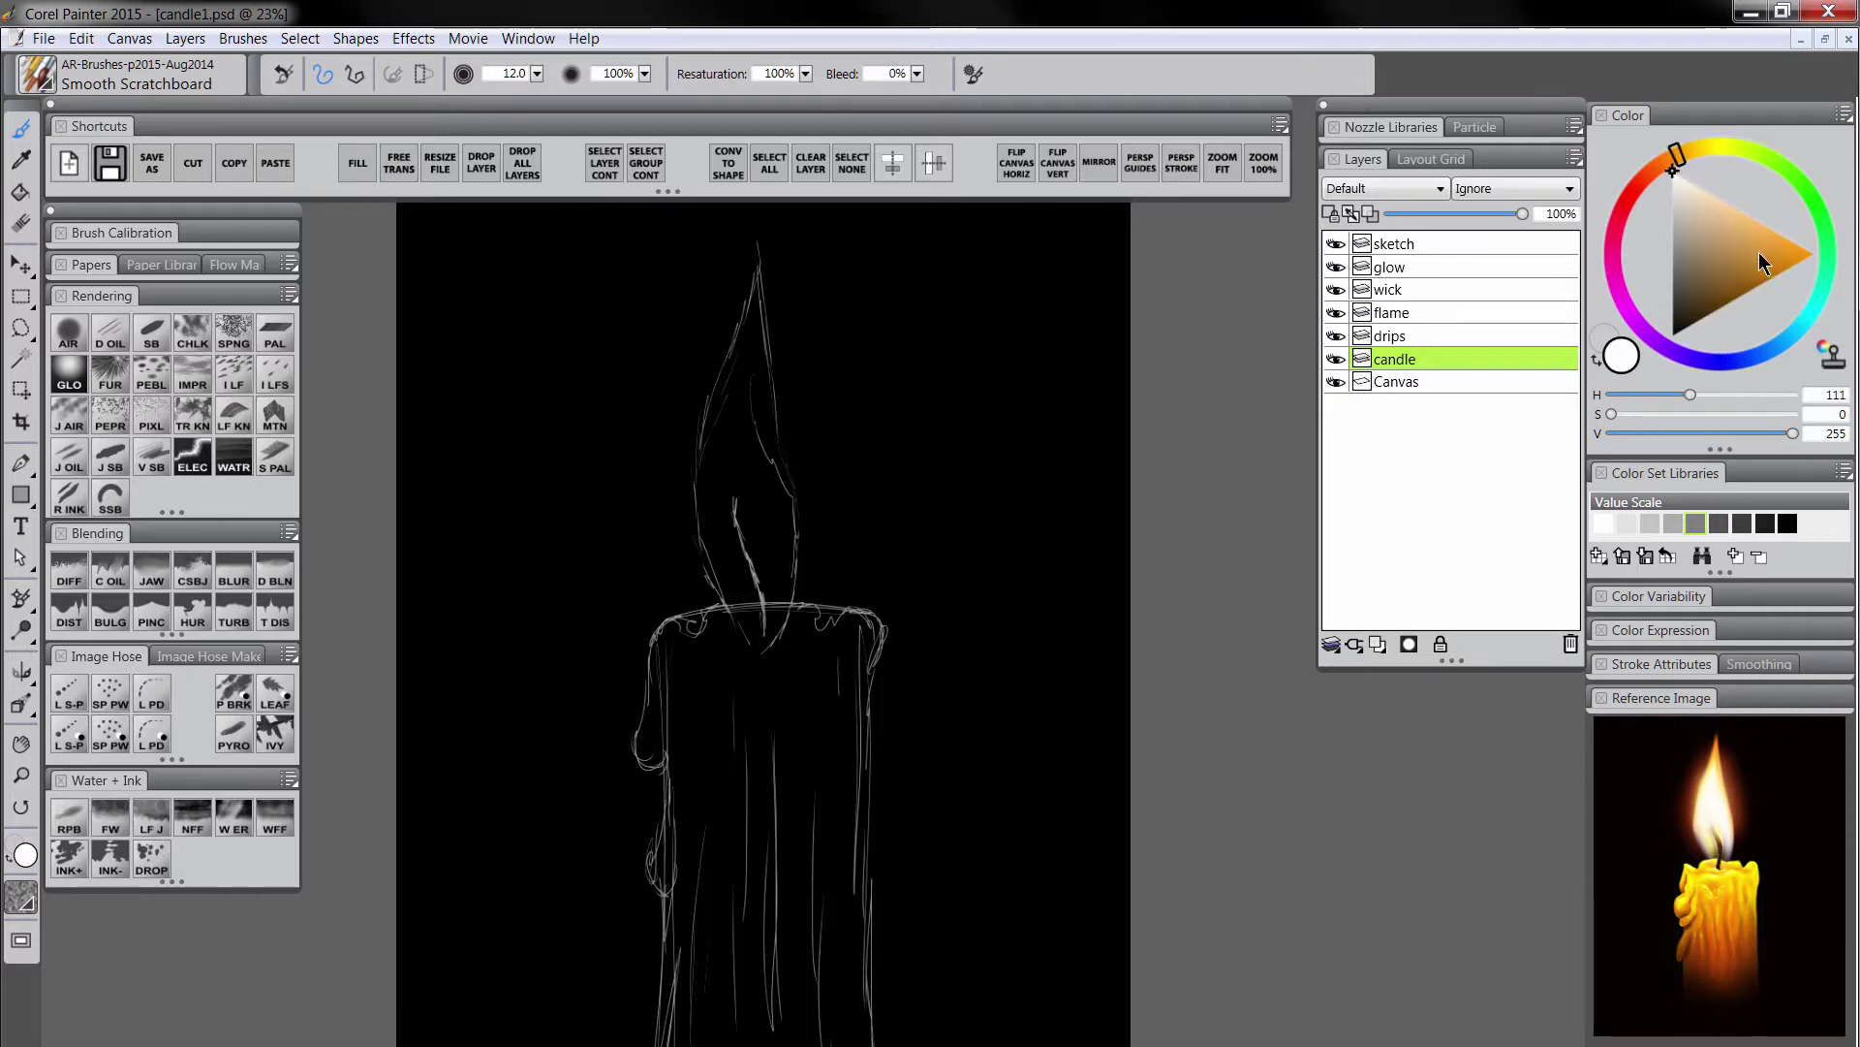
pyautogui.moveTo(1759, 252); pyautogui.dragTo(1830, 281)
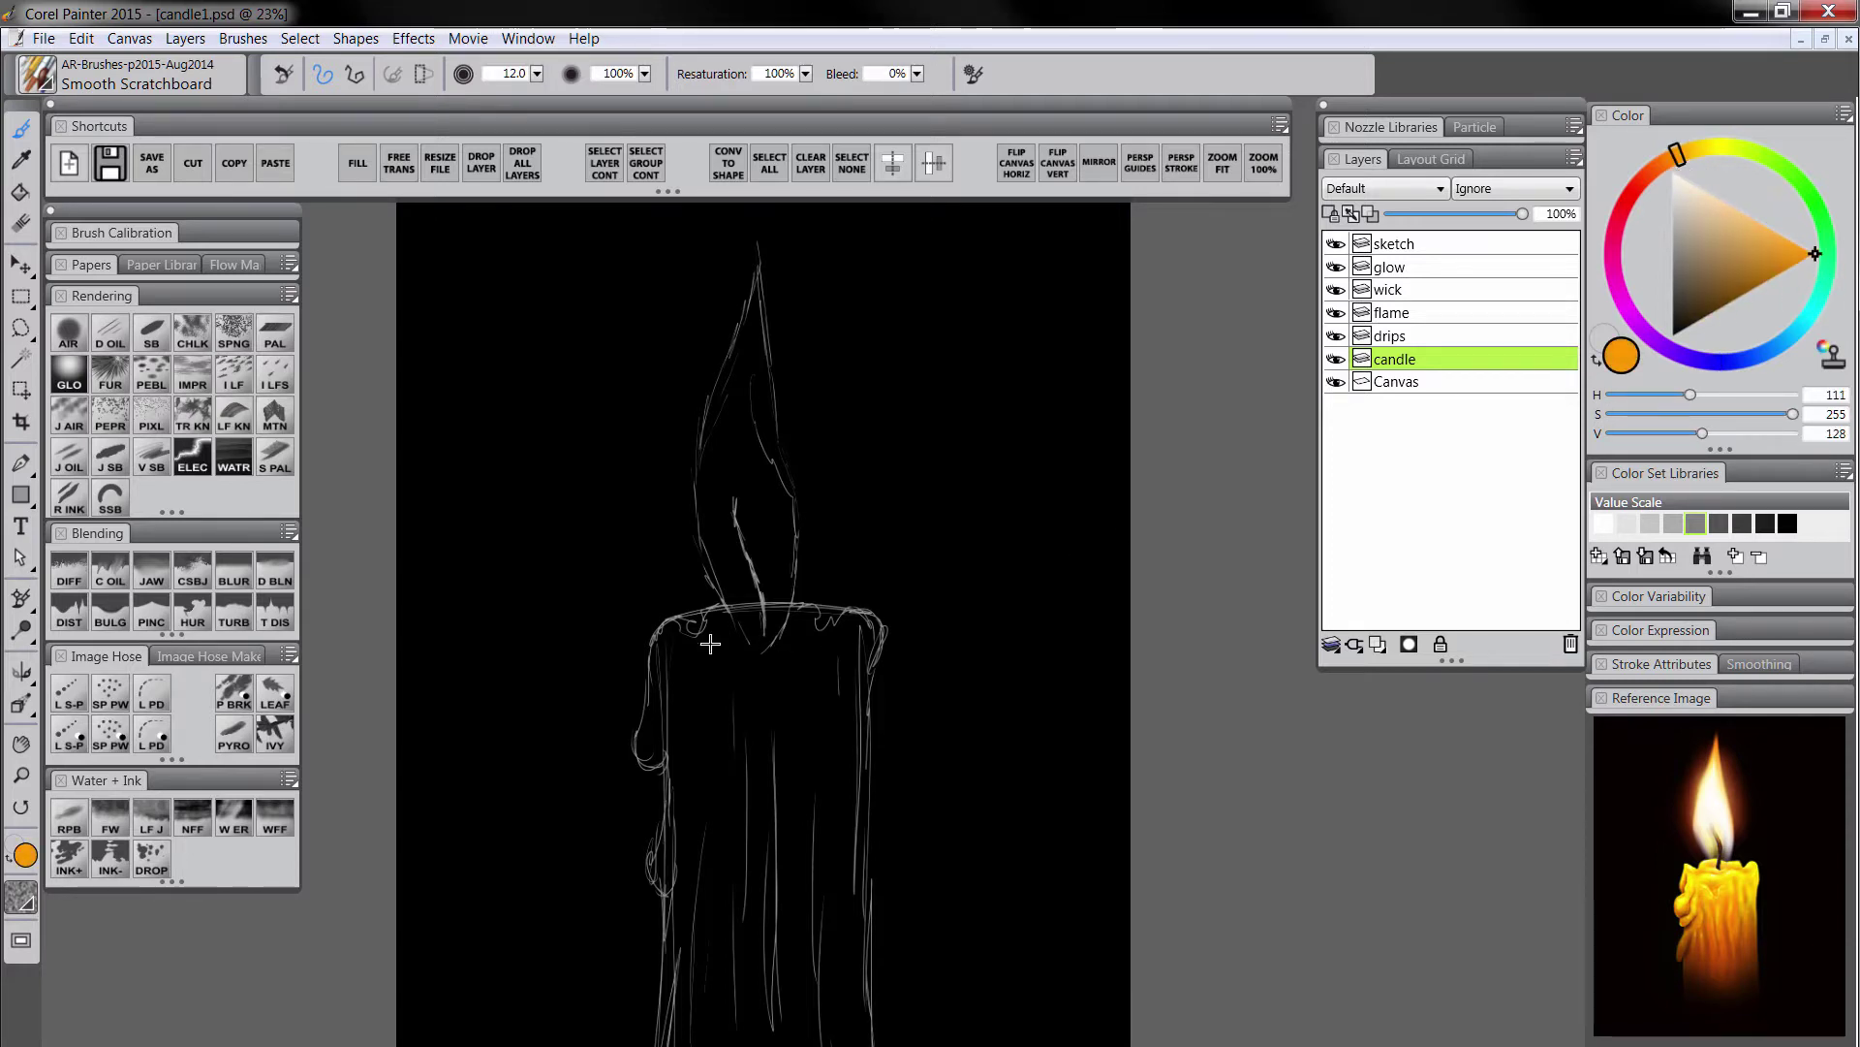
pyautogui.moveTo(711, 638)
pyautogui.keyDown('ctrl'); pyautogui.keyDown('alt'); pyautogui.mouseDown()
pyautogui.moveTo(714, 608)
pyautogui.moveTo(689, 629)
pyautogui.mouseUp(); pyautogui.keyUp('alt'); pyautogui.keyUp('ctrl')
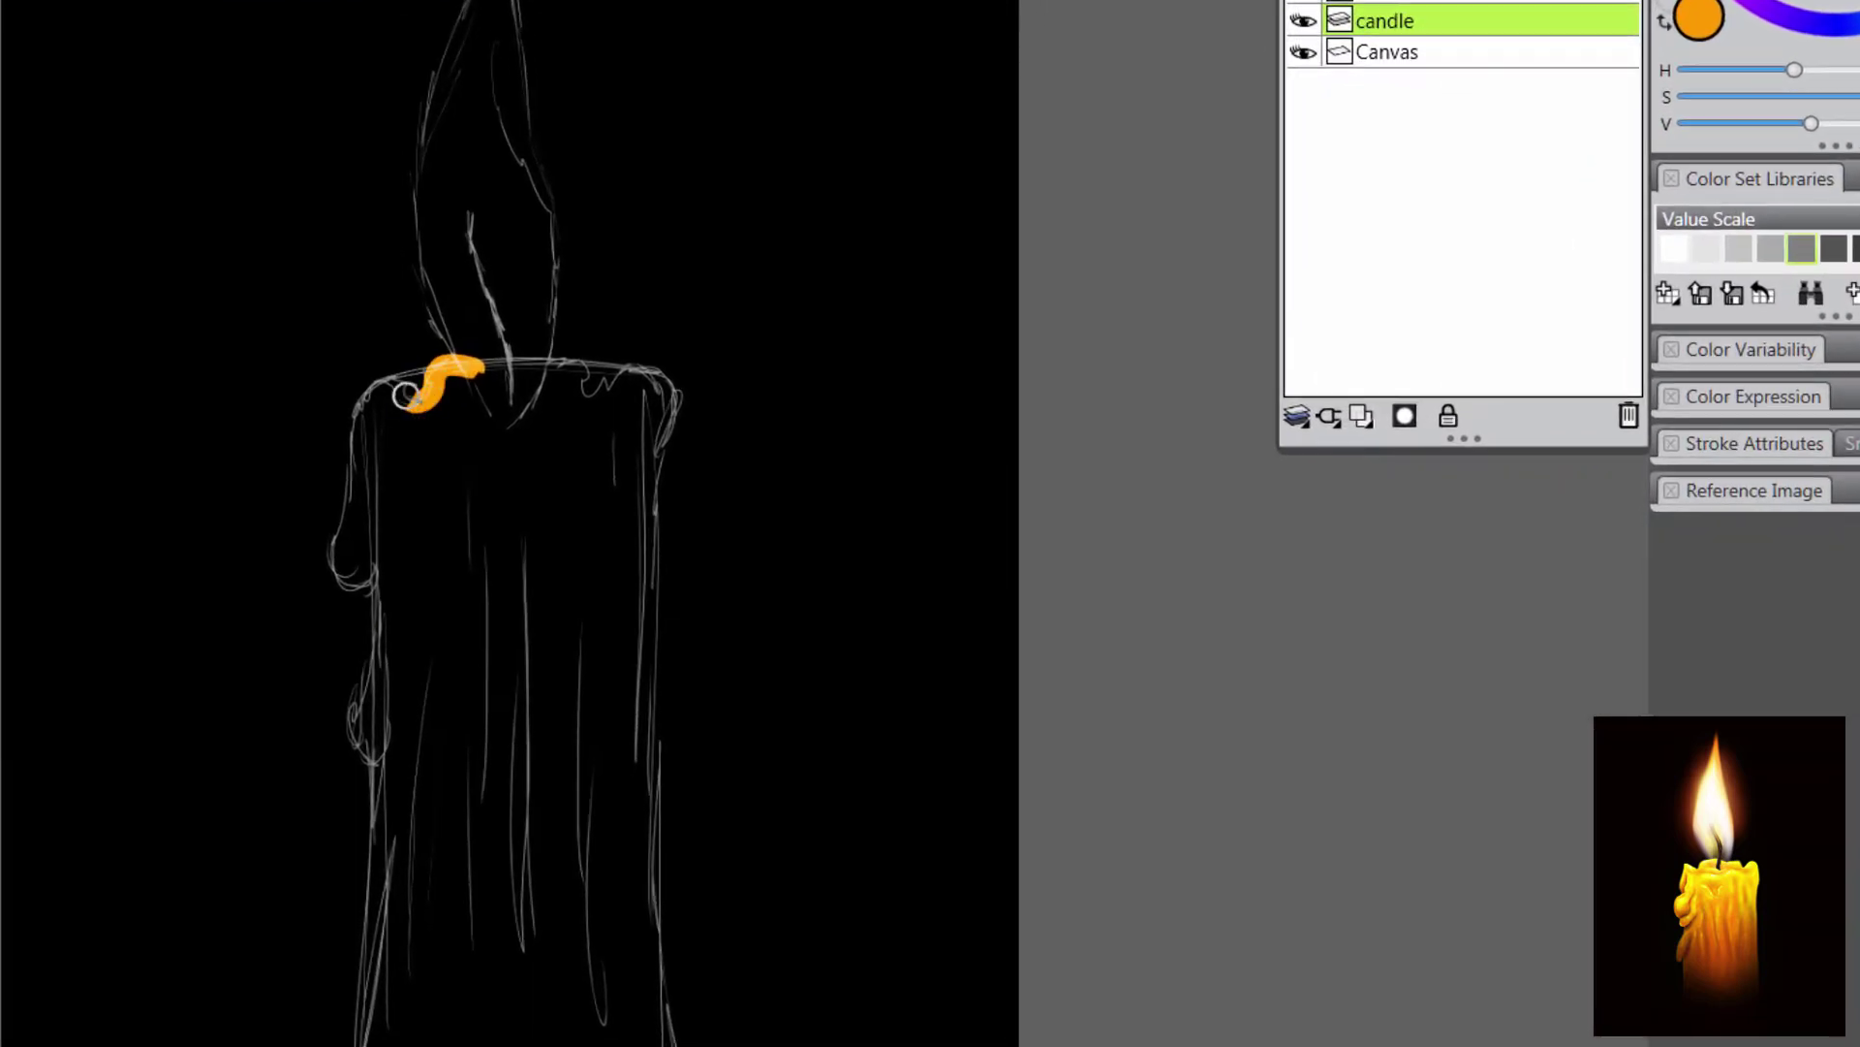
pyautogui.moveTo(405, 395)
pyautogui.mouseDown()
pyautogui.moveTo(348, 470)
pyautogui.moveTo(341, 577)
pyautogui.moveTo(378, 649)
pyautogui.moveTo(360, 1045)
pyautogui.mouseUp()
pyautogui.moveTo(667, 1045)
pyautogui.mouseDown()
pyautogui.moveTo(649, 370)
pyautogui.moveTo(591, 395)
pyautogui.moveTo(547, 365)
pyautogui.moveTo(447, 369)
pyautogui.moveTo(372, 456)
pyautogui.mouseUp()
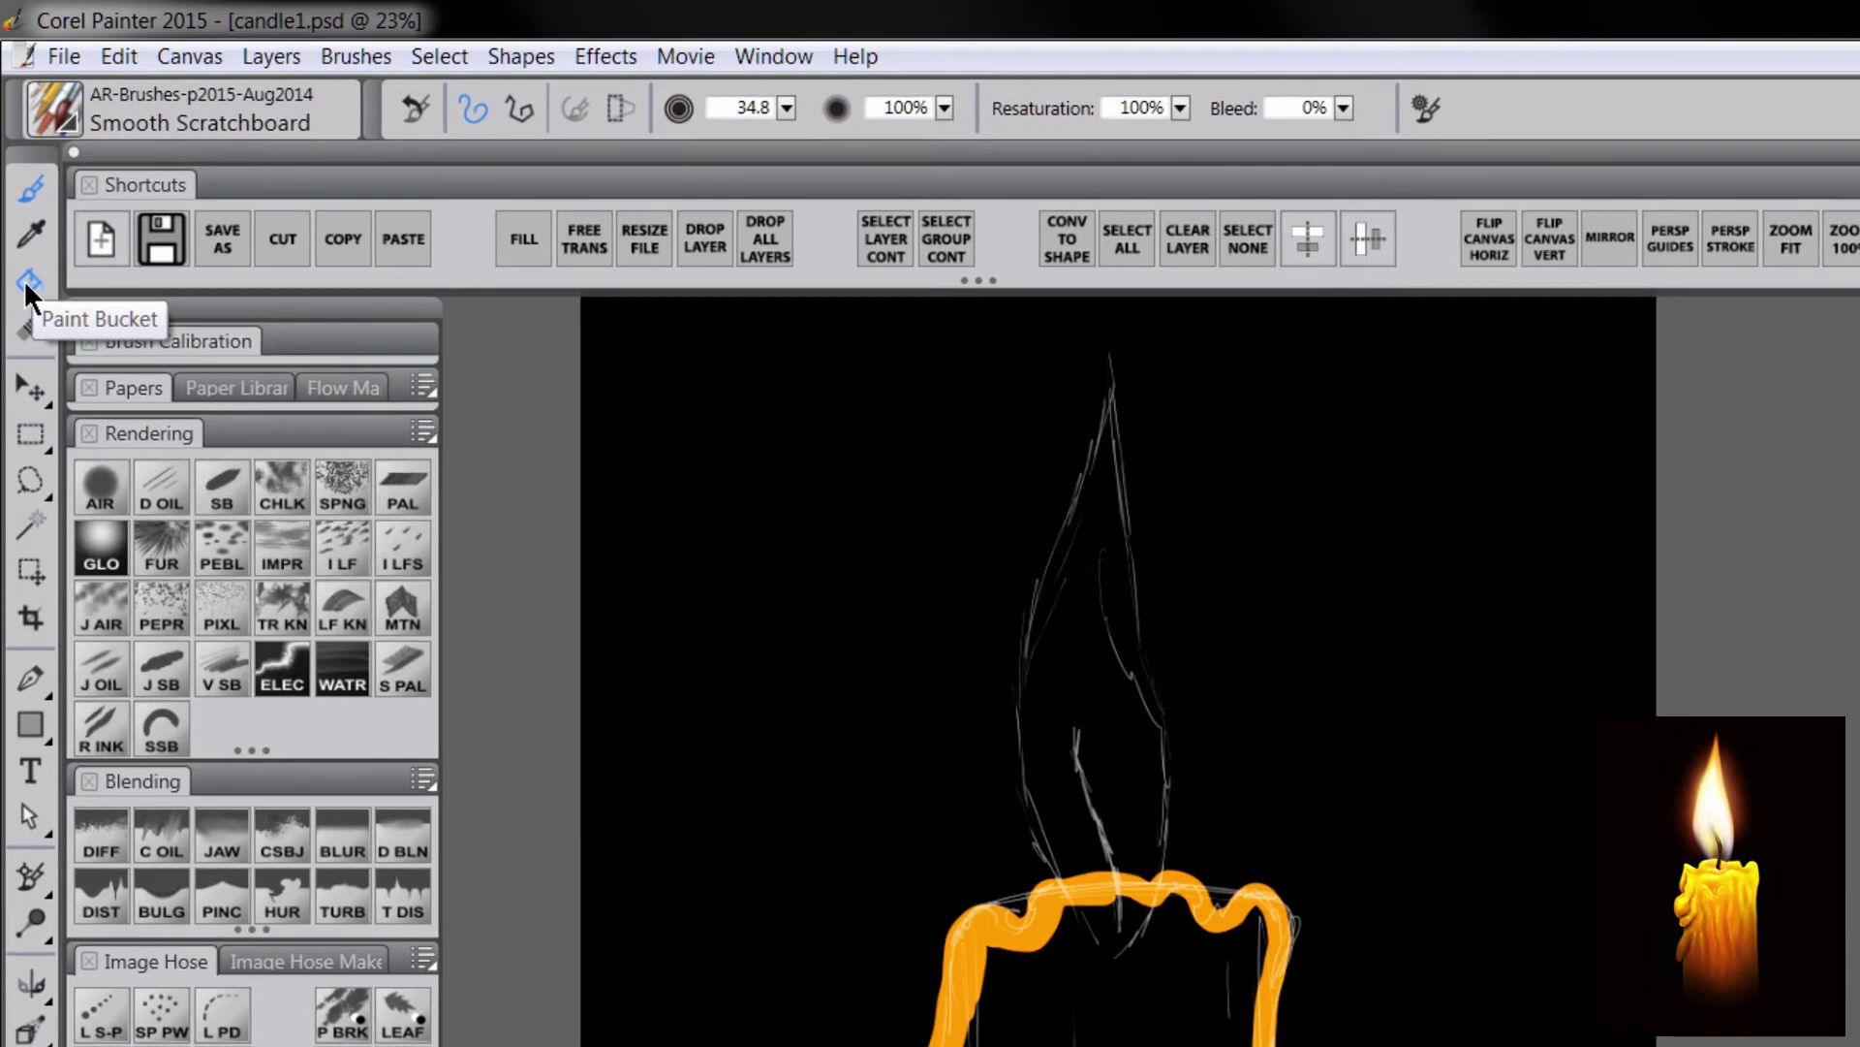
# Fill the inside of the candle's outline with the current orange using the Paint Bucket.
pyautogui.click(28, 283)
pyautogui.click(1295, 1045)
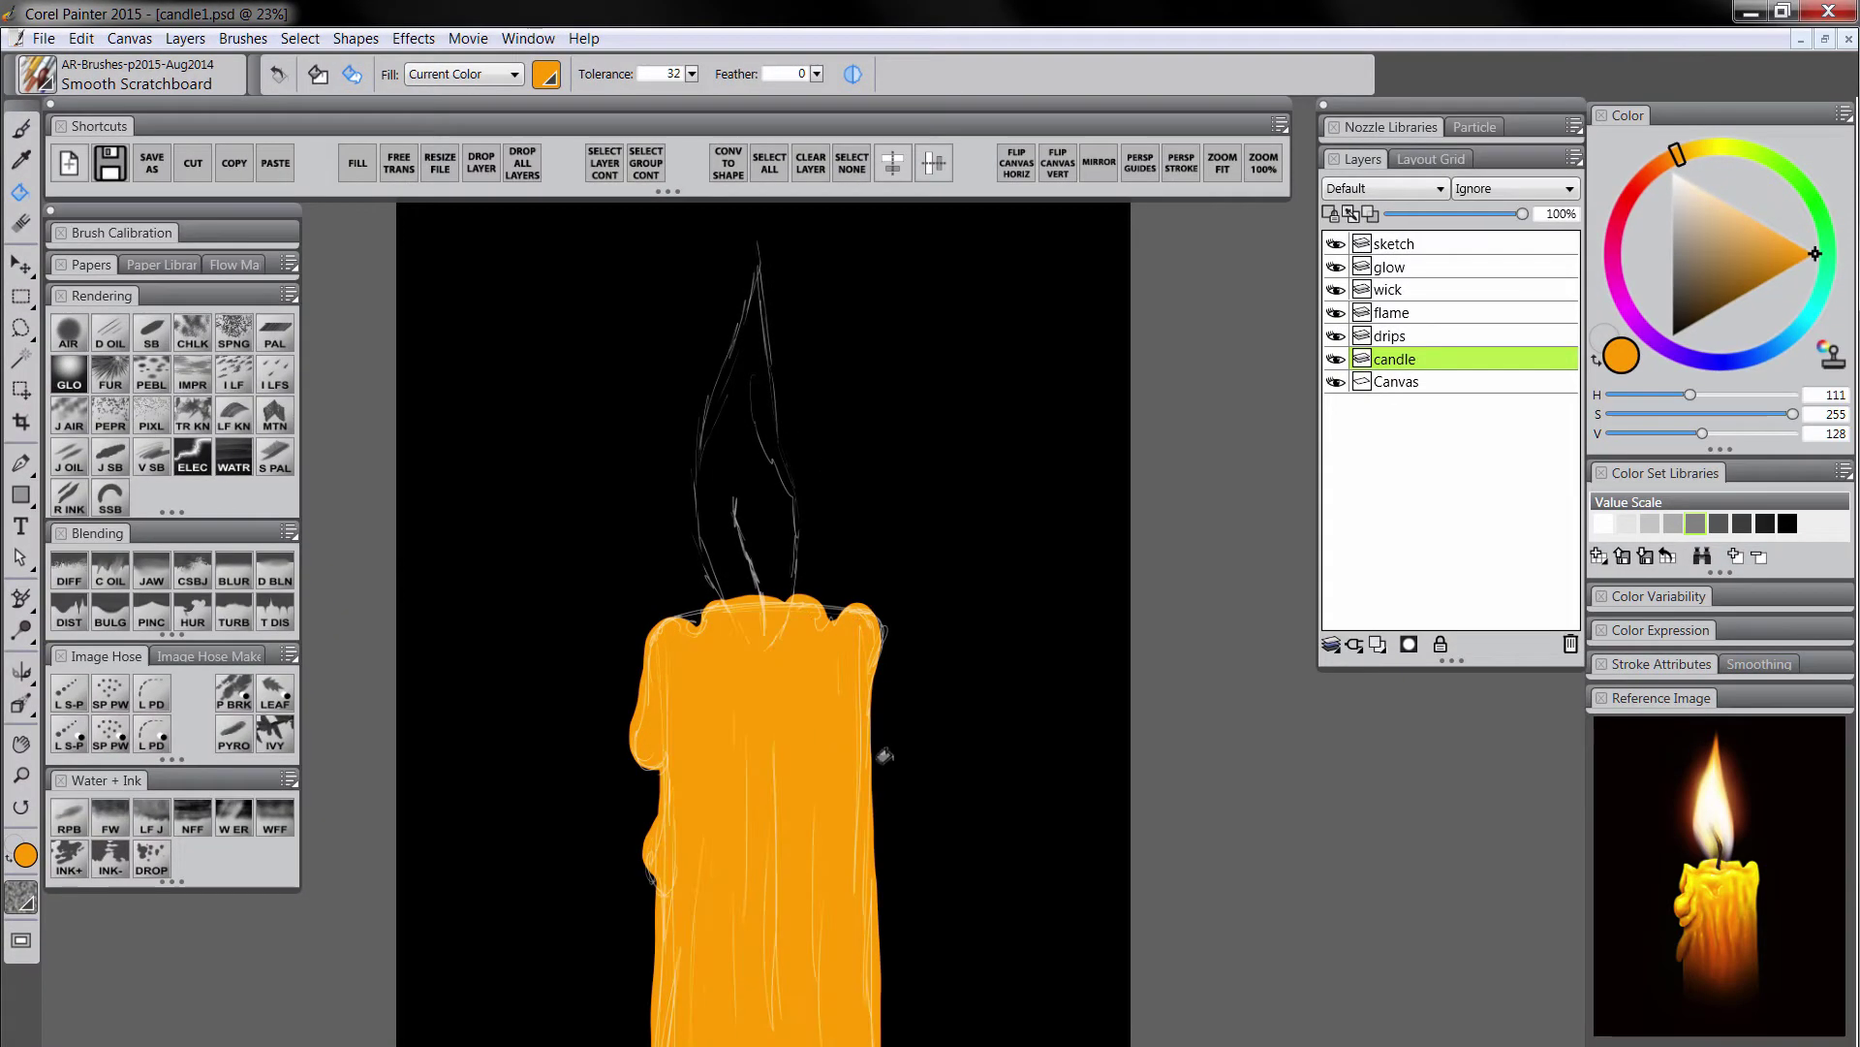
pyautogui.press('b')
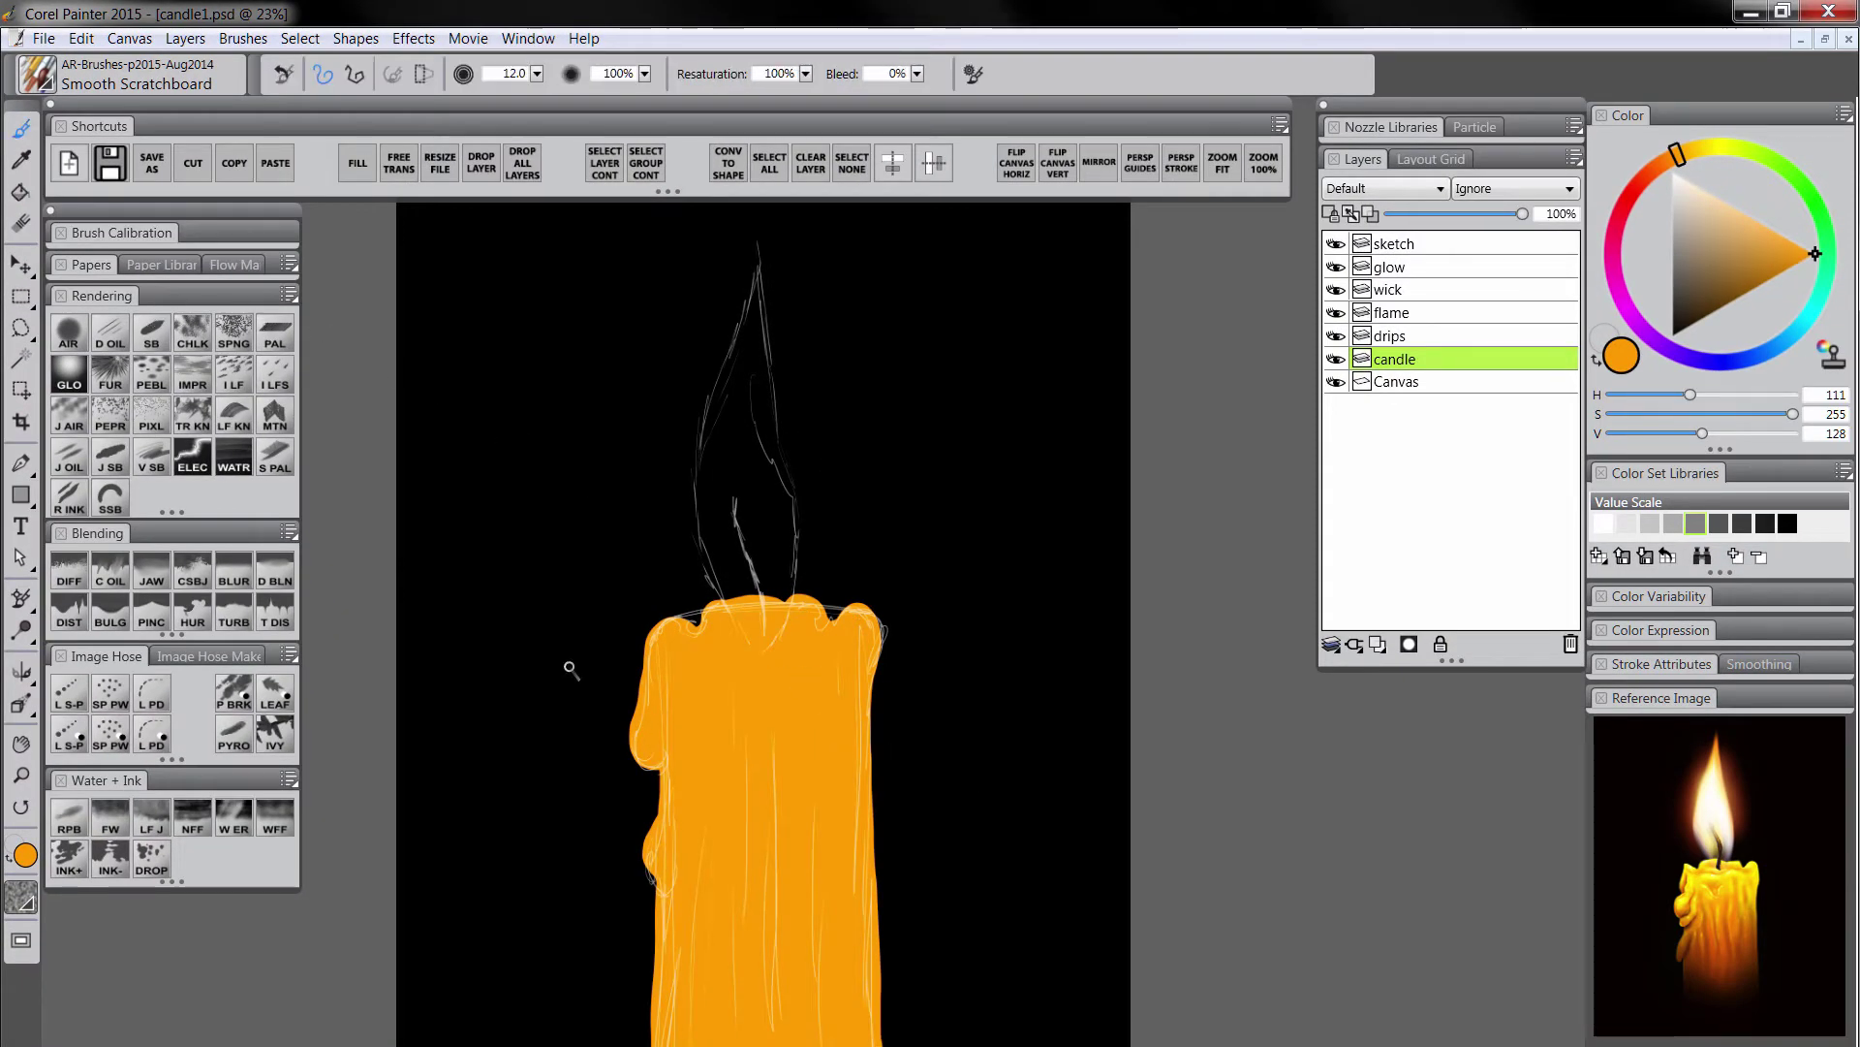
# Hide the sketch layer and refine the candle silhouette's left edge with the Pinch-AR blending brush.
pyautogui.click(152, 623)
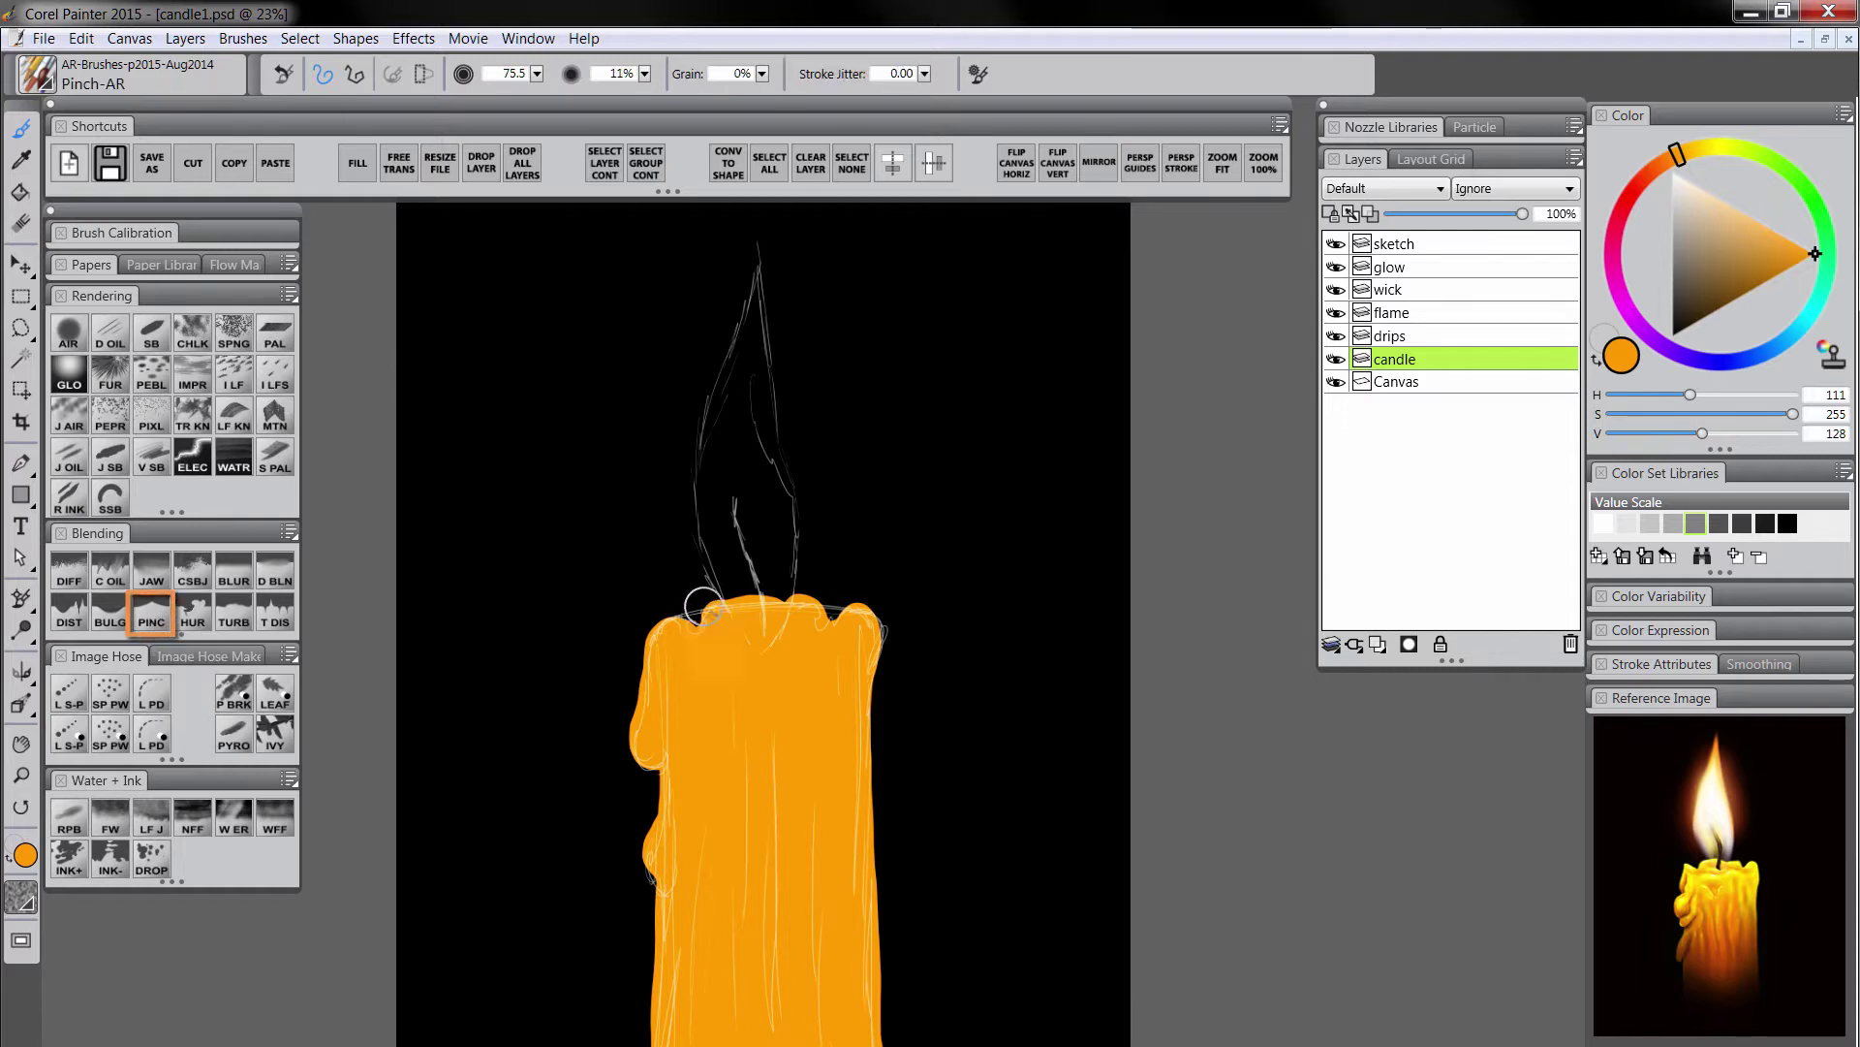
pyautogui.click(1337, 244)
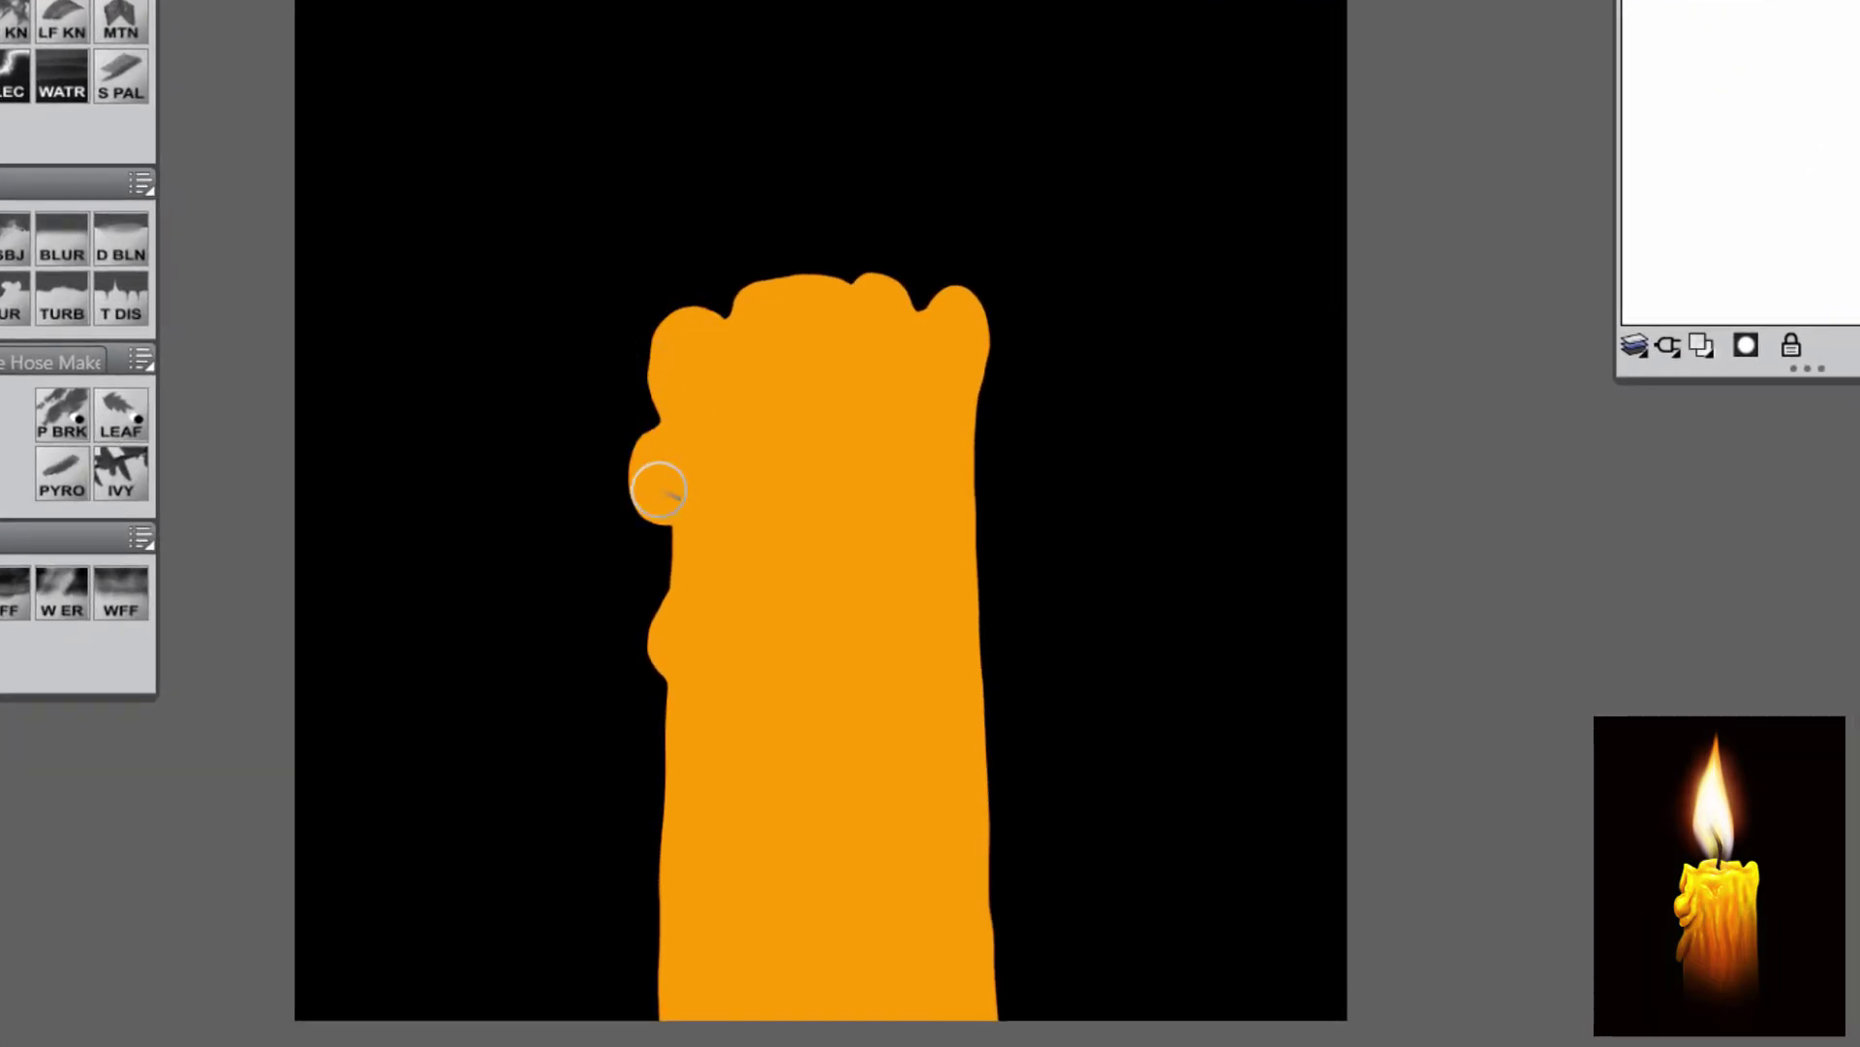
pyautogui.moveTo(673, 718); pyautogui.dragTo(665, 997)
pyautogui.moveTo(668, 814); pyautogui.dragTo(666, 989)
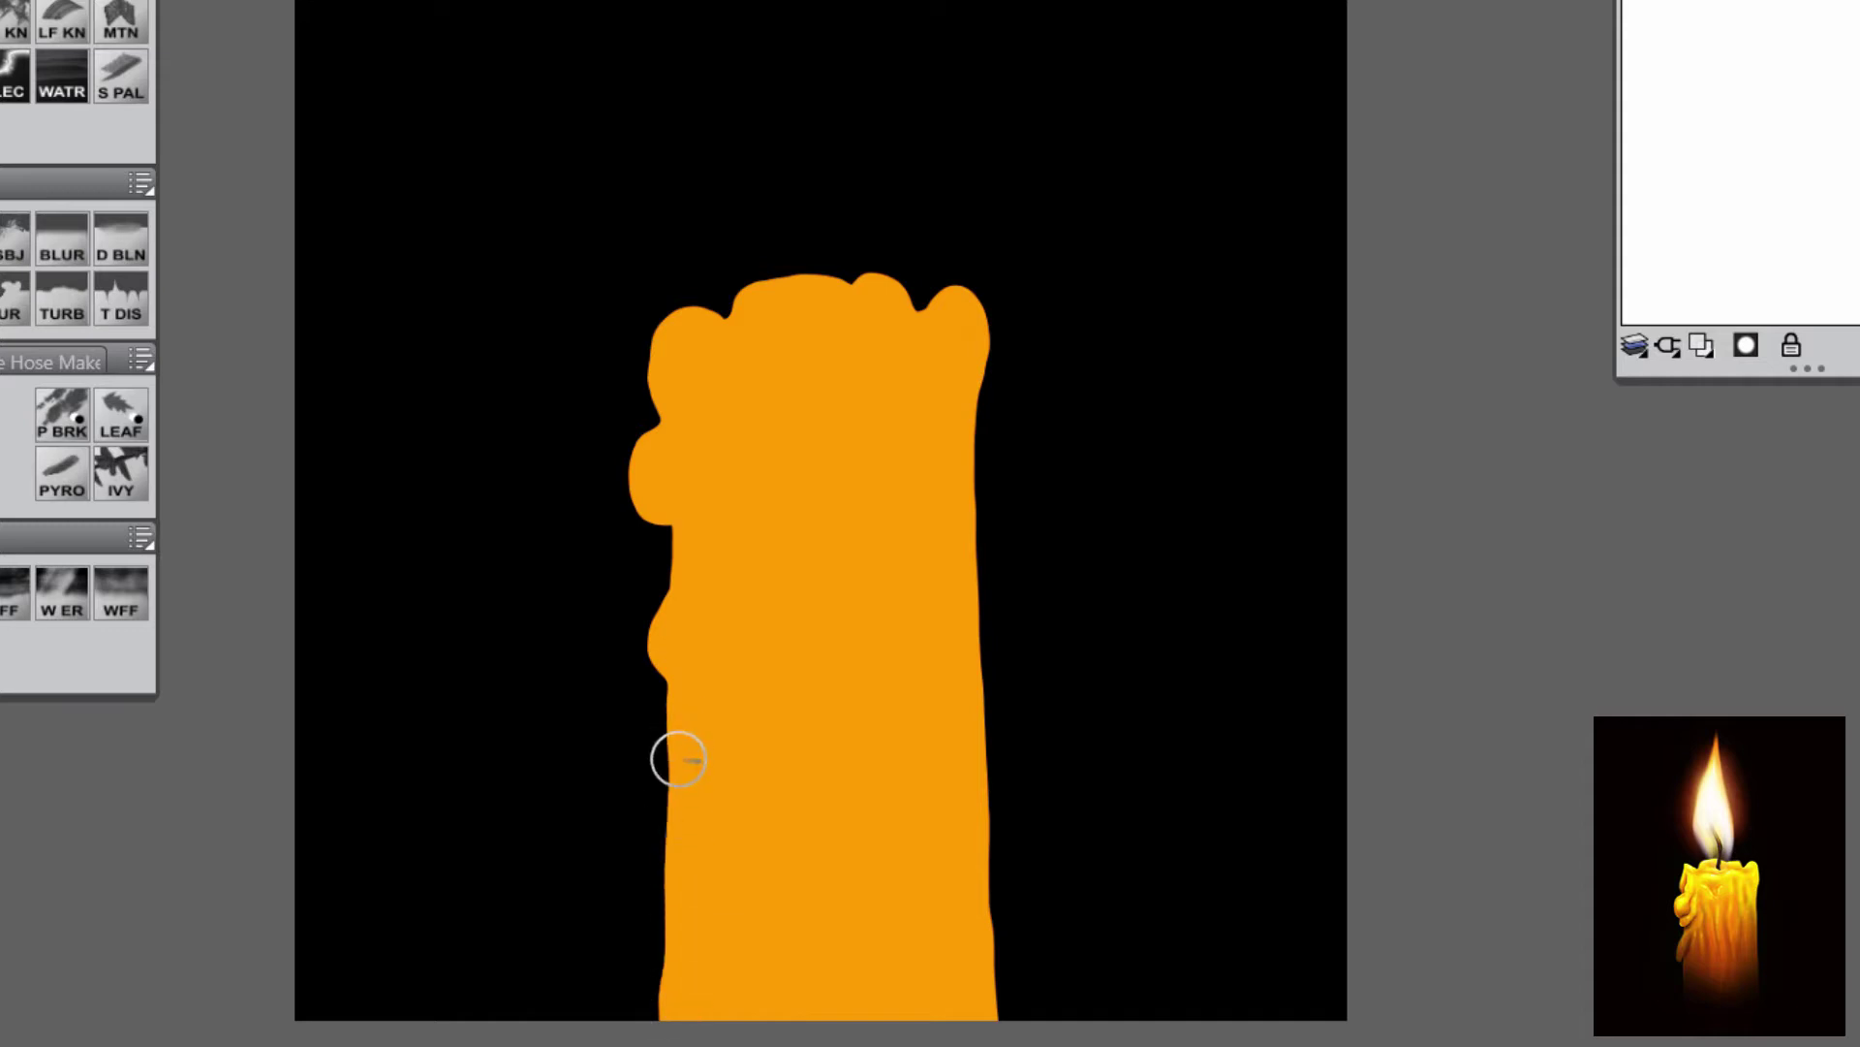
# Smooth the lower left edge and the upper right edge of the candle body with the Pinch-AR brush.
pyautogui.moveTo(678, 760); pyautogui.dragTo(666, 1015)
pyautogui.moveTo(660, 872)
pyautogui.mouseDown()
pyautogui.moveTo(664, 1038)
pyautogui.moveTo(668, 715)
pyautogui.moveTo(669, 1041)
pyautogui.moveTo(668, 768)
pyautogui.moveTo(668, 1008)
pyautogui.mouseUp()
pyautogui.moveTo(969, 433)
pyautogui.mouseDown()
pyautogui.moveTo(966, 803)
pyautogui.moveTo(992, 1025)
pyautogui.moveTo(979, 526)
pyautogui.mouseUp()
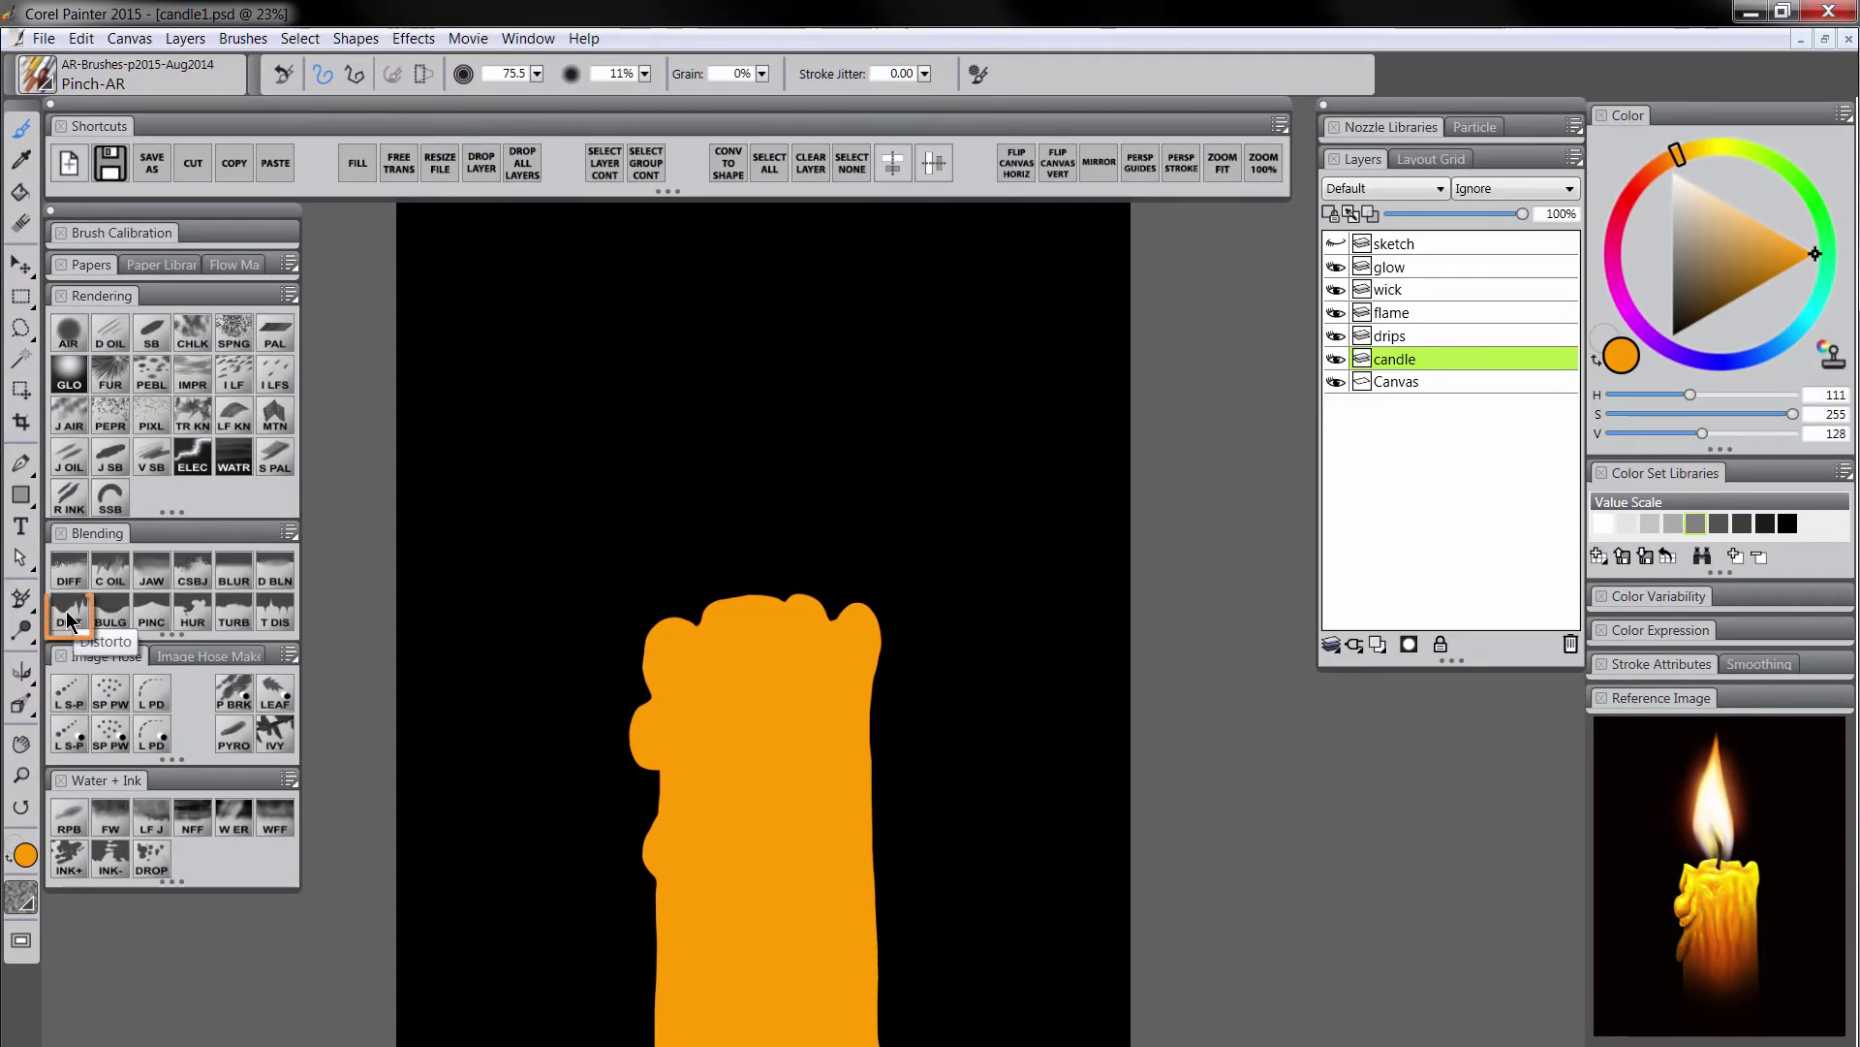
# Reshape the candle's uneven rim and the wax drips along its left edge with the Distorto brush.
pyautogui.click(53, 584)
pyautogui.moveTo(614, 623)
pyautogui.mouseDown()
pyautogui.moveTo(614, 653)
pyautogui.moveTo(664, 611)
pyautogui.mouseUp()
pyautogui.moveTo(917, 635); pyautogui.dragTo(893, 623)
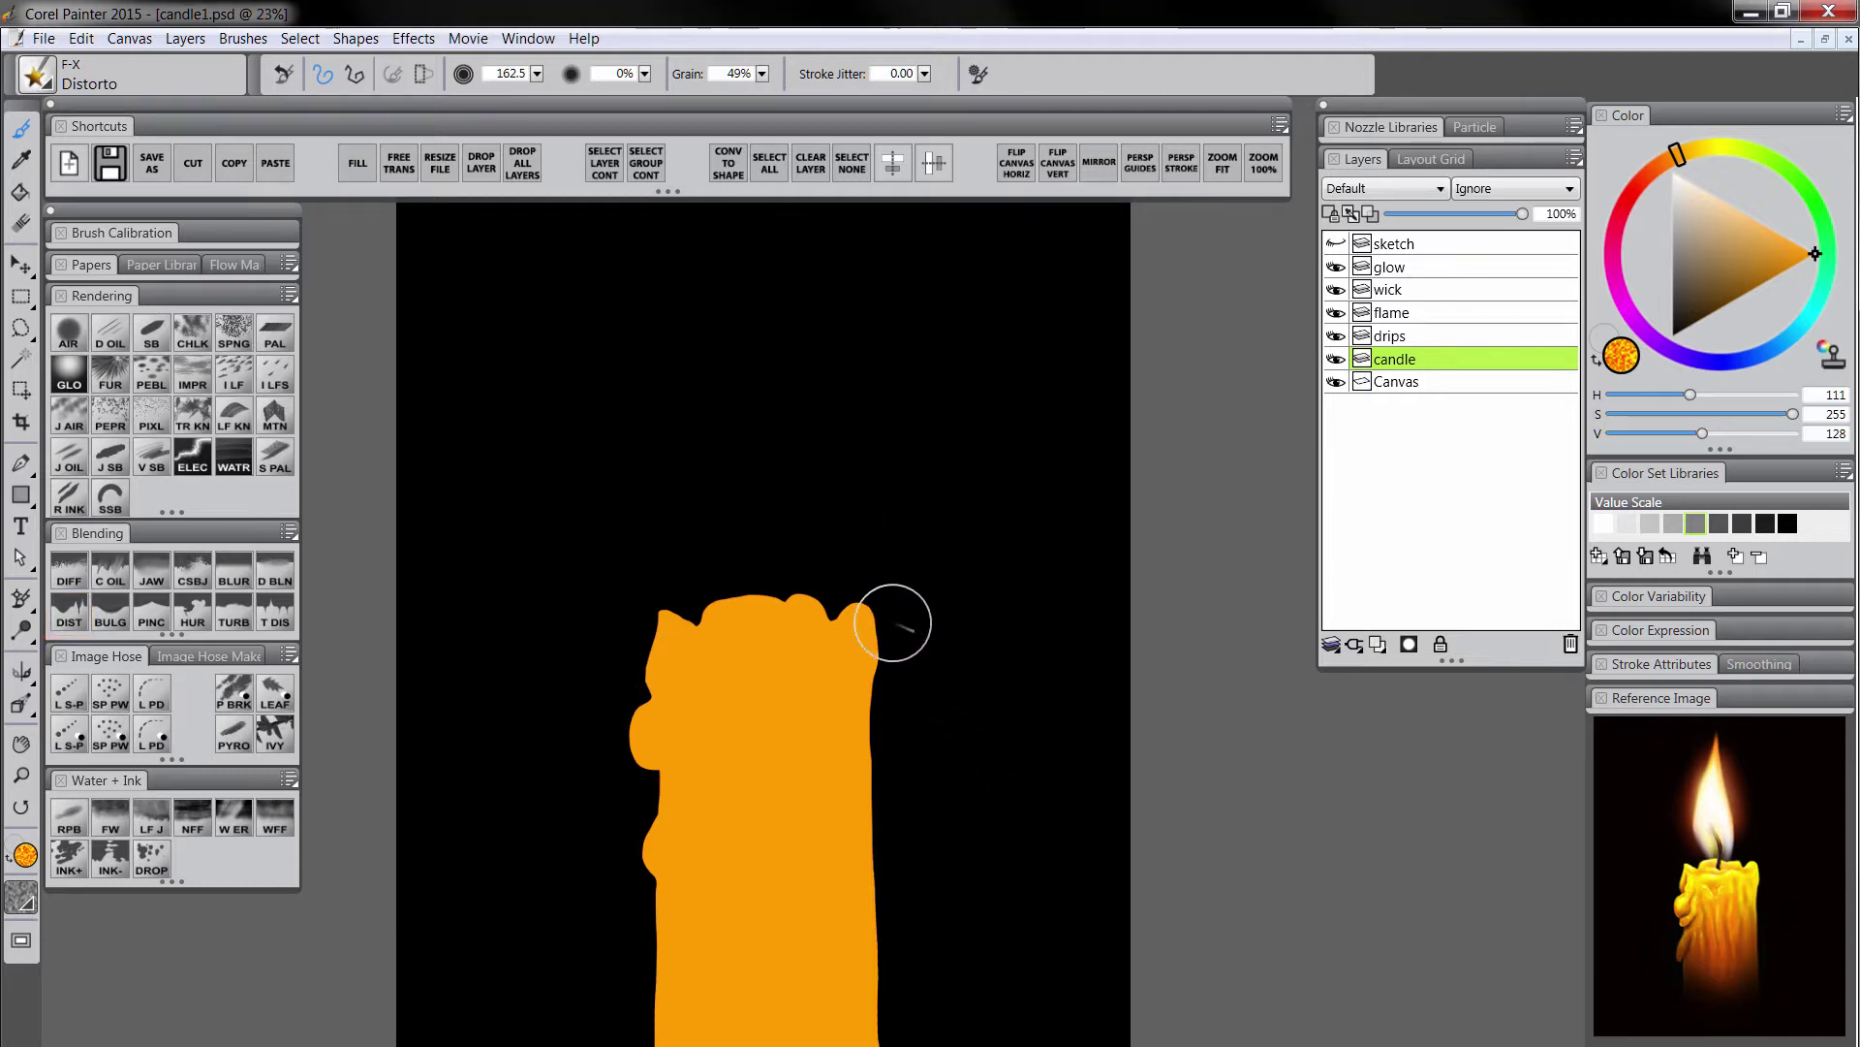
pyautogui.press(']')
pyautogui.moveTo(804, 554); pyautogui.dragTo(795, 578)
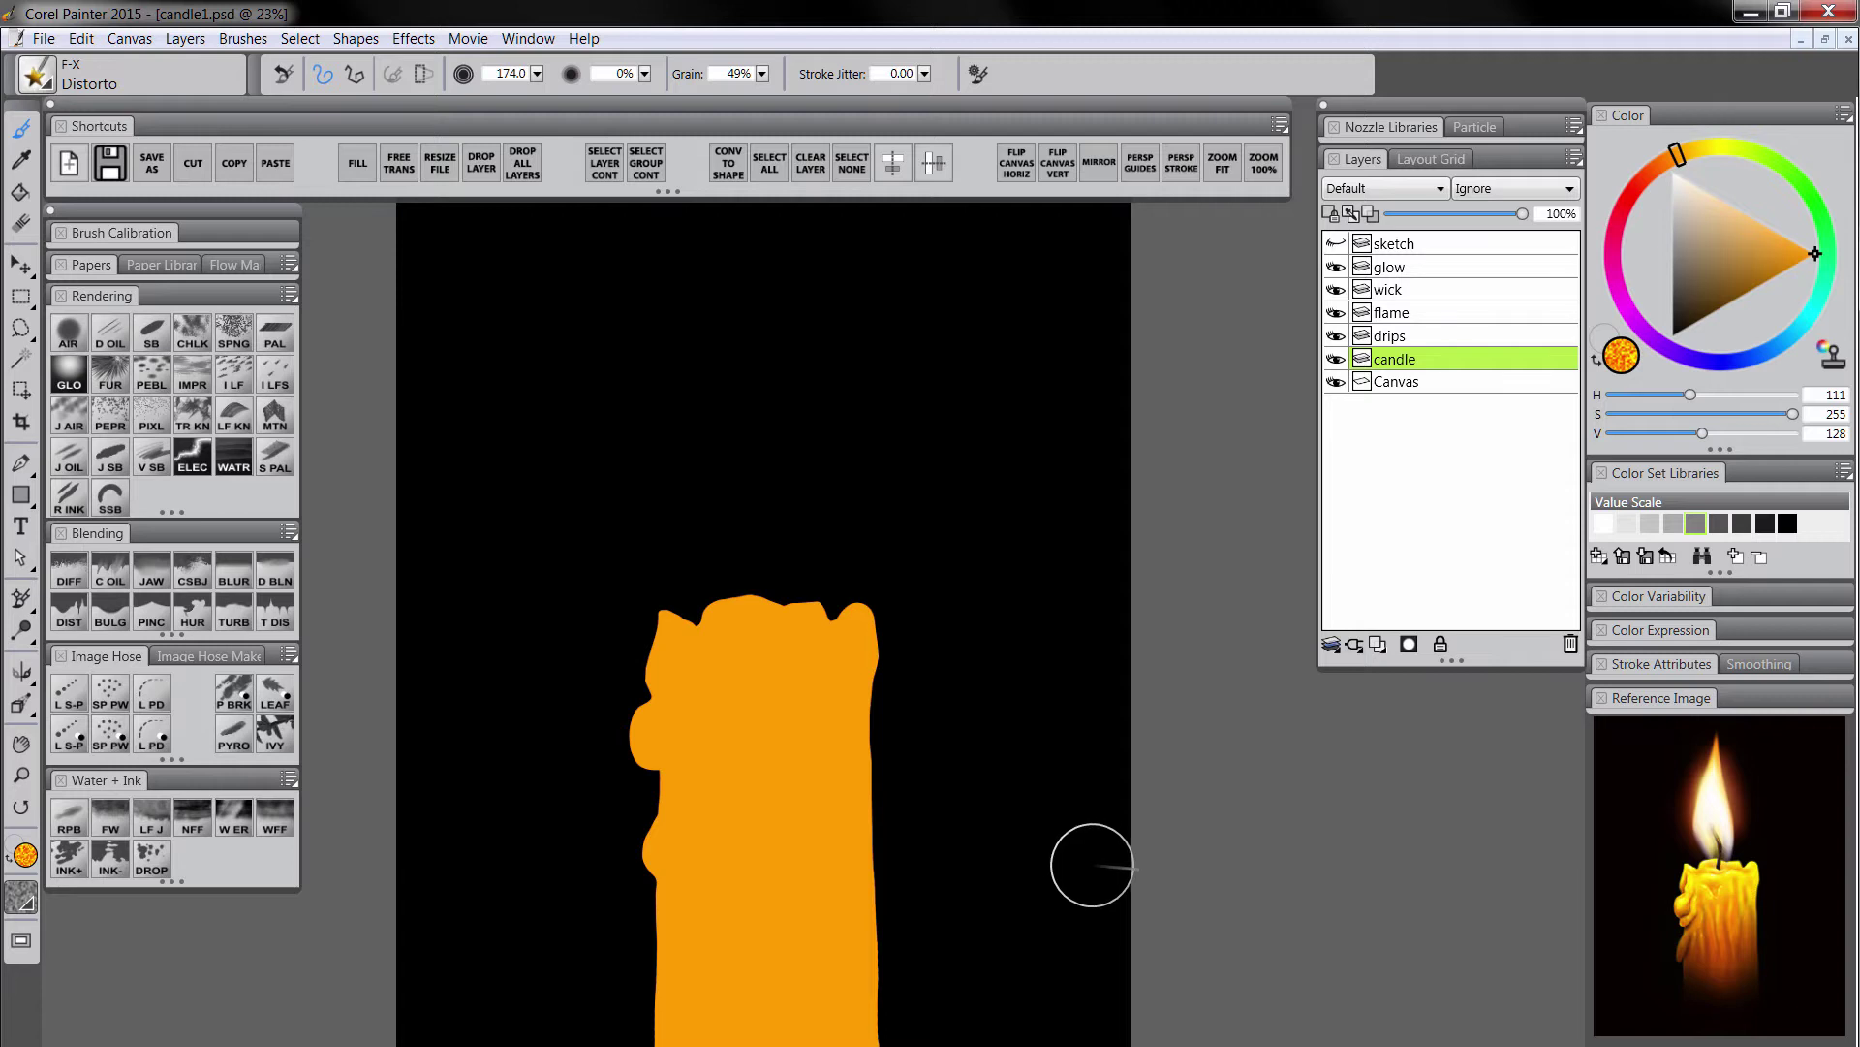
pyautogui.moveTo(696, 774); pyautogui.dragTo(686, 784)
pyautogui.moveTo(651, 856); pyautogui.dragTo(646, 885)
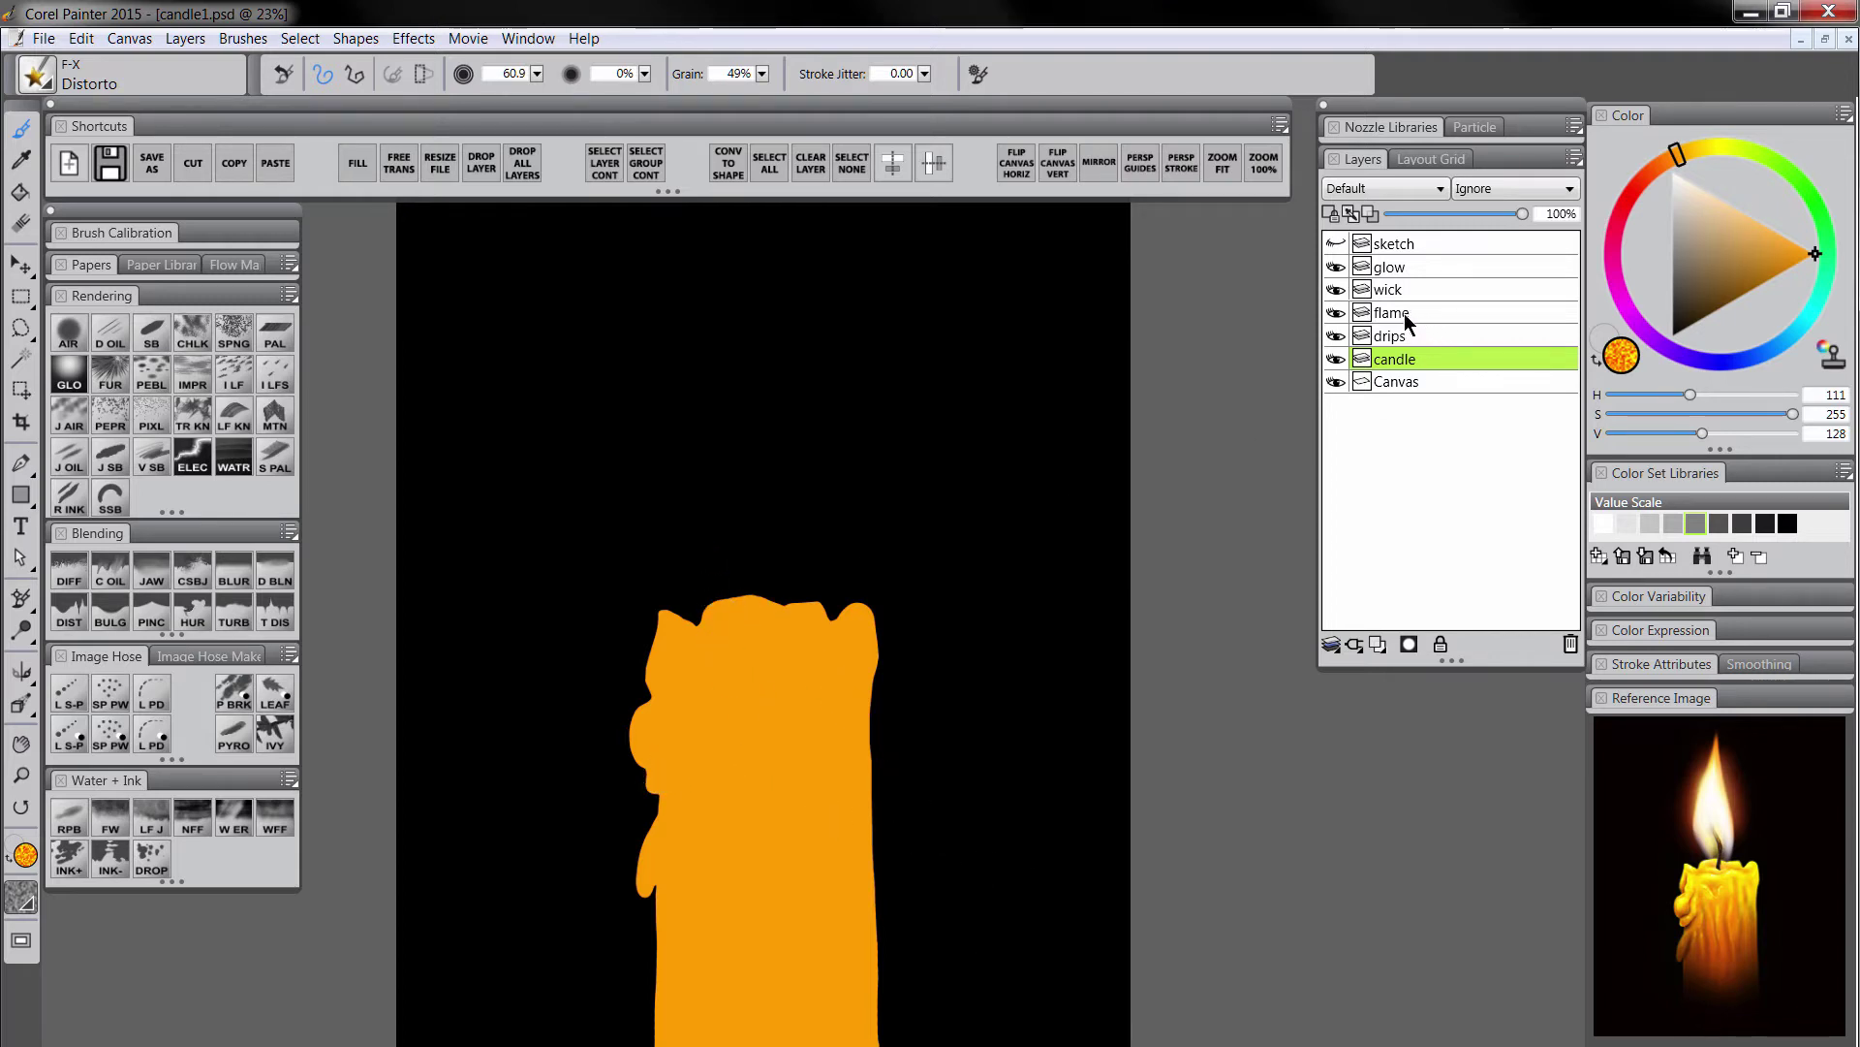
# On the wick layer, paint a curved blue wick (H 237, S 190, V 152) with the Smooth Scratchboard brush at size 13.
pyautogui.click(1397, 285)
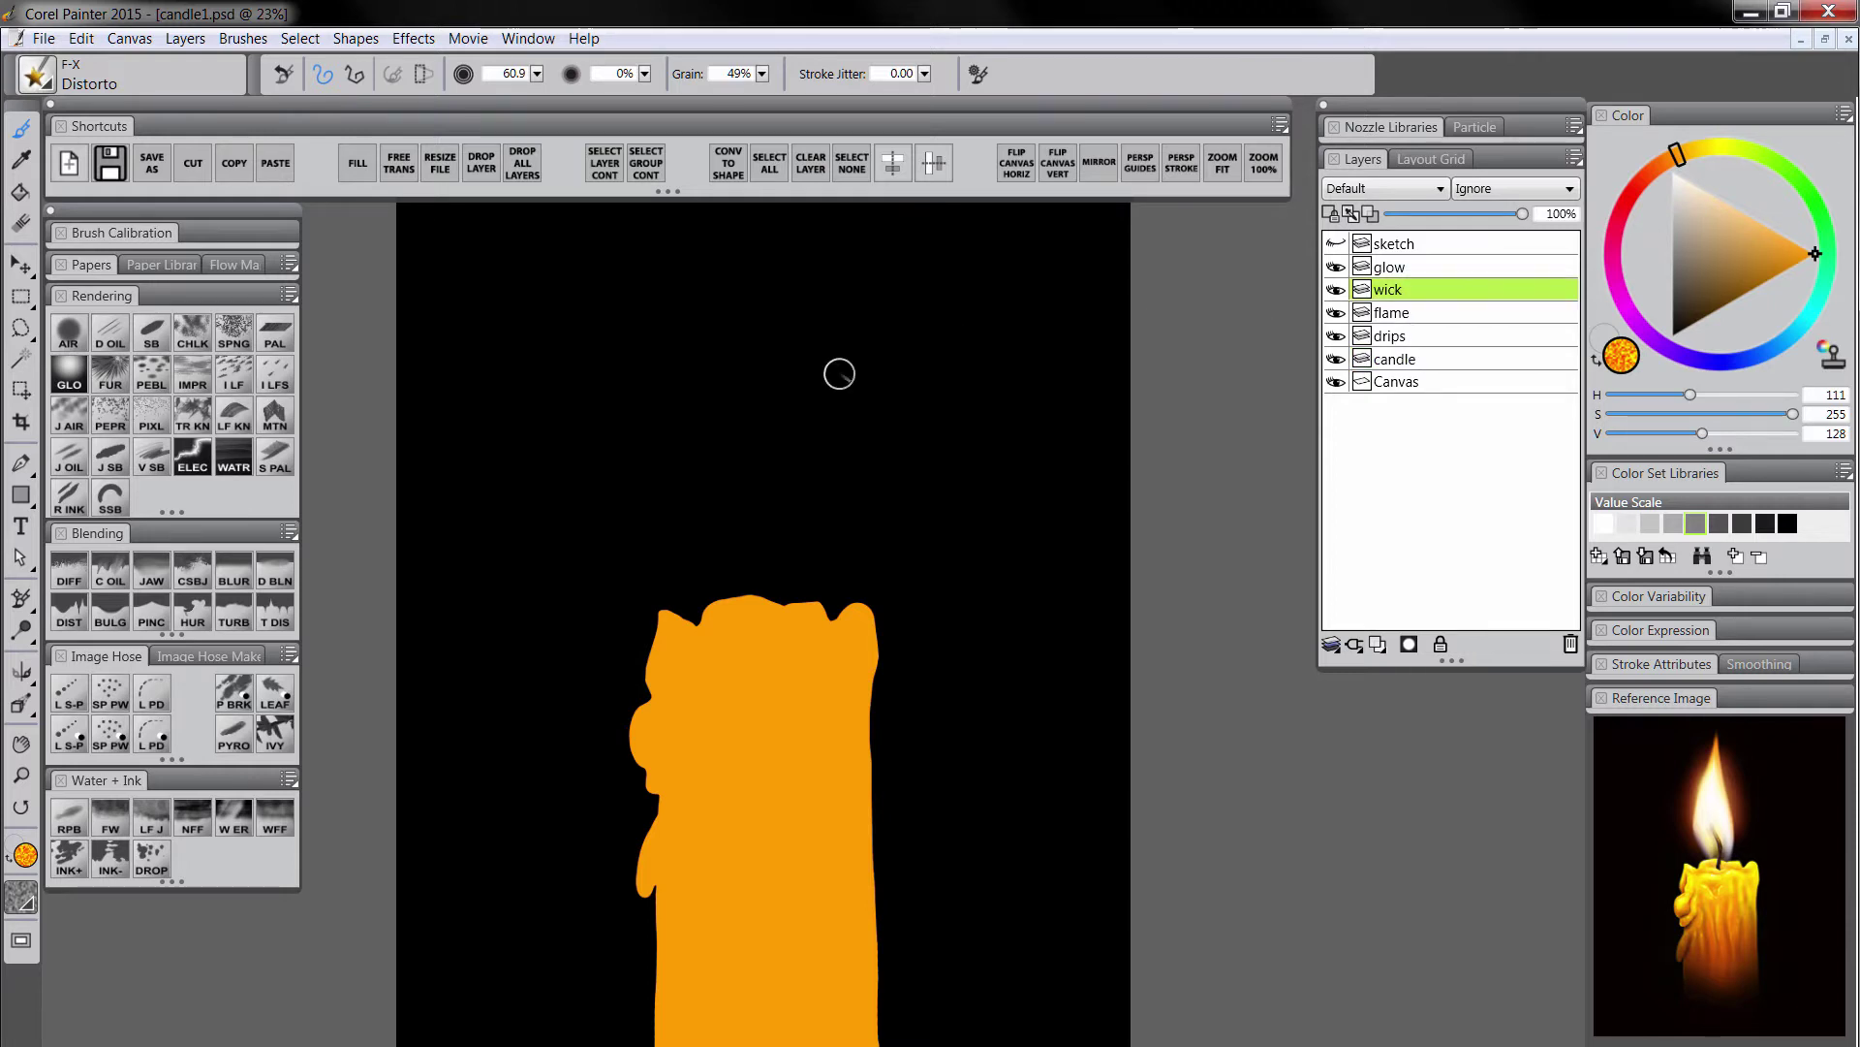
pyautogui.click(170, 345)
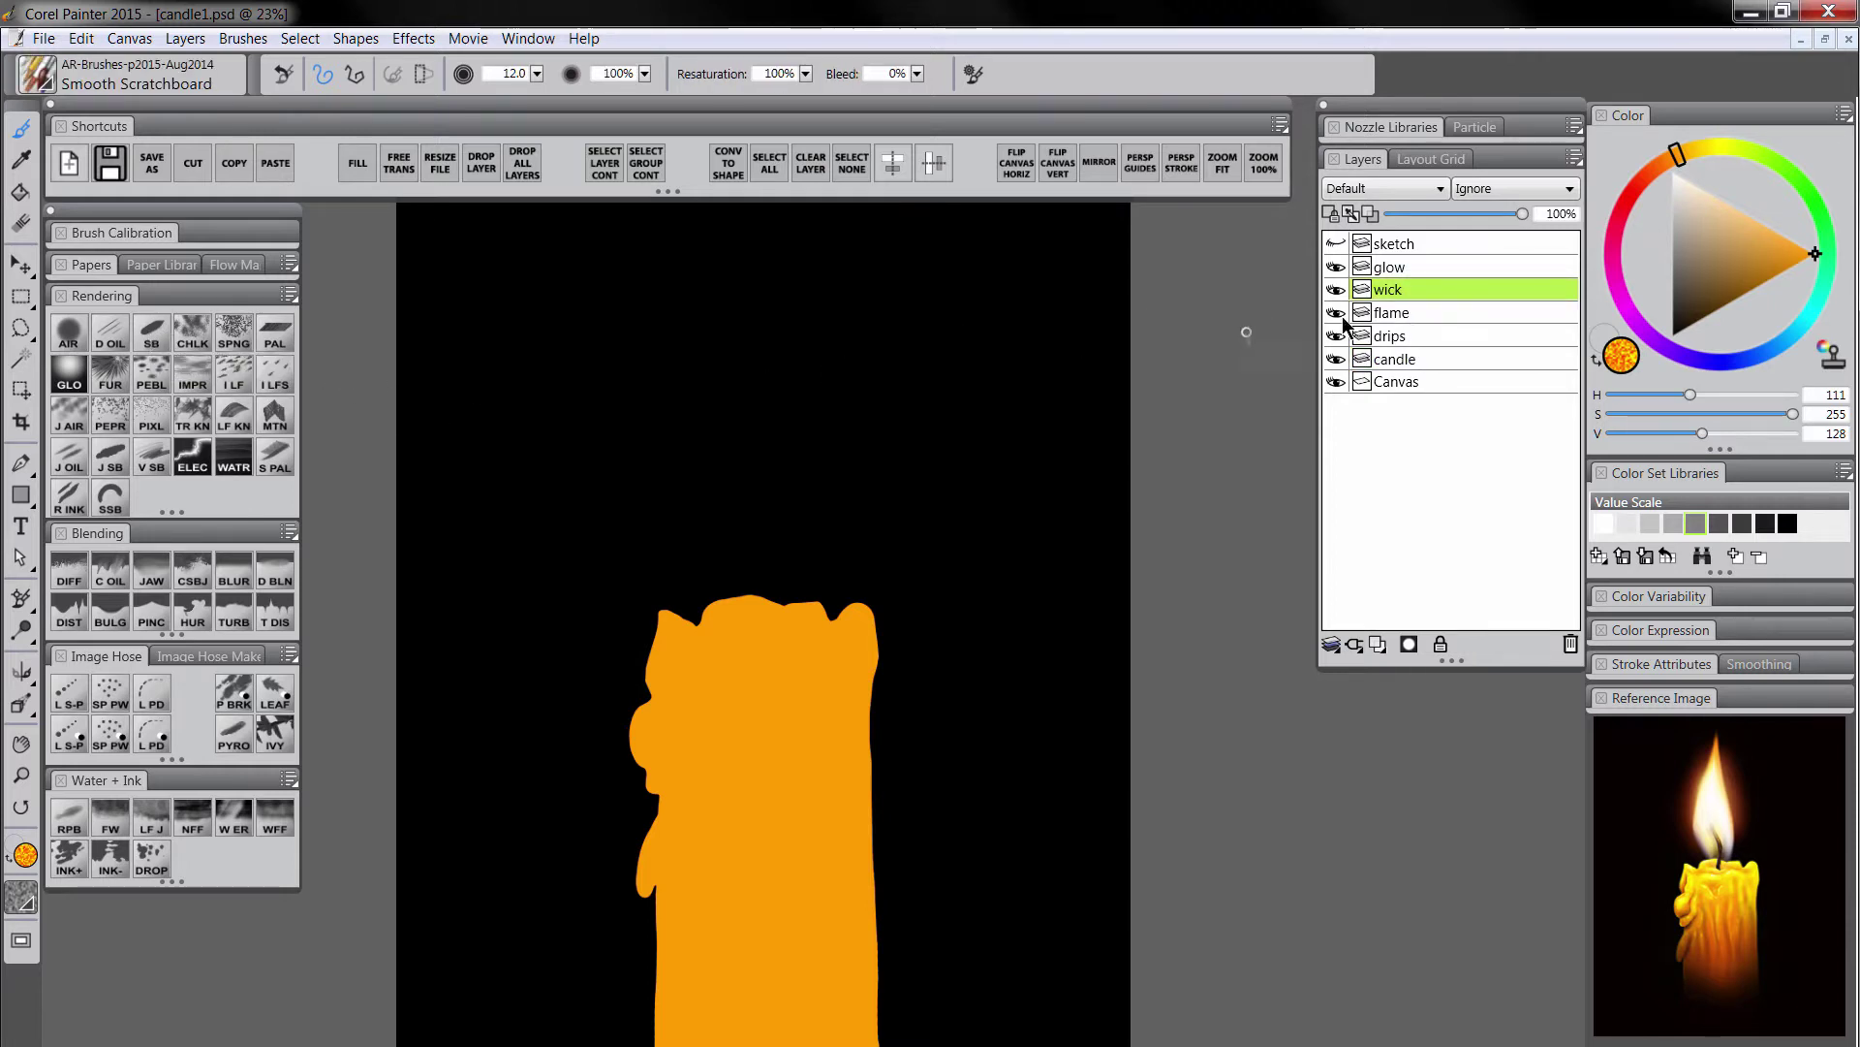
pyautogui.moveTo(1702, 266); pyautogui.dragTo(1727, 257)
pyautogui.click(1765, 351)
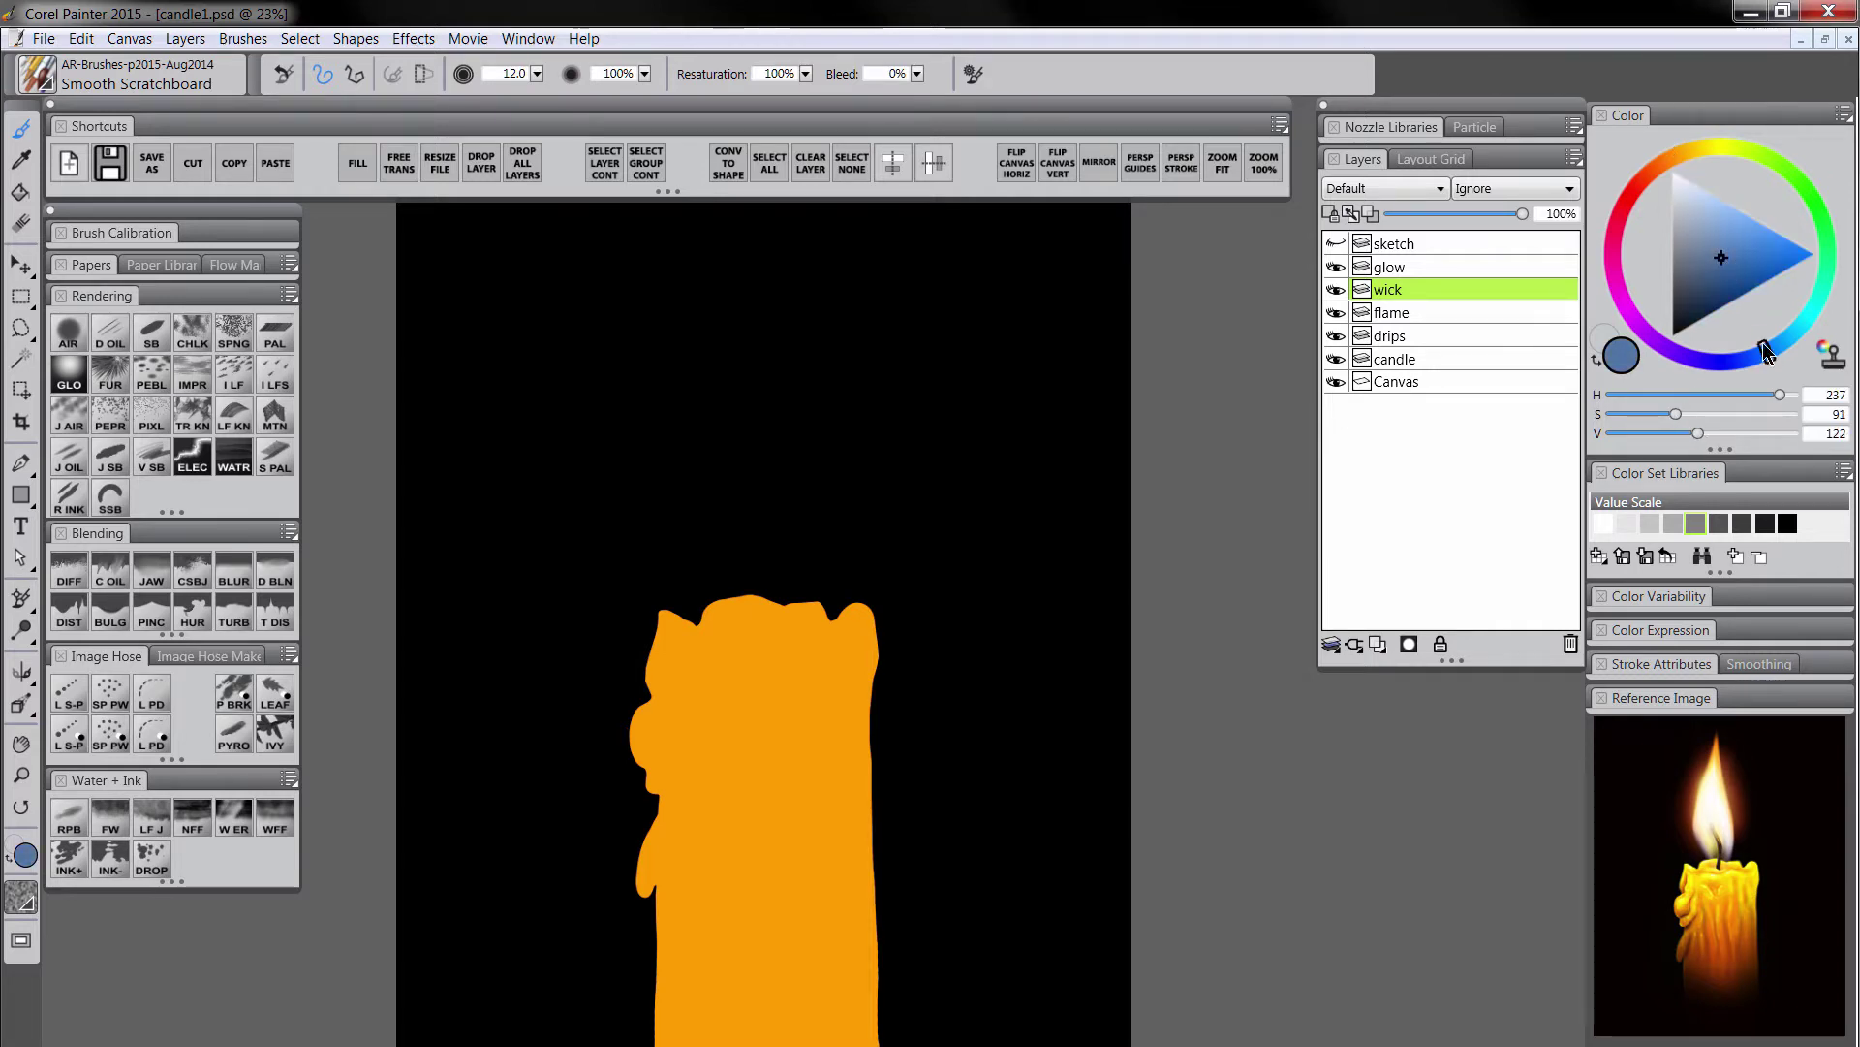
pyautogui.click(1759, 238)
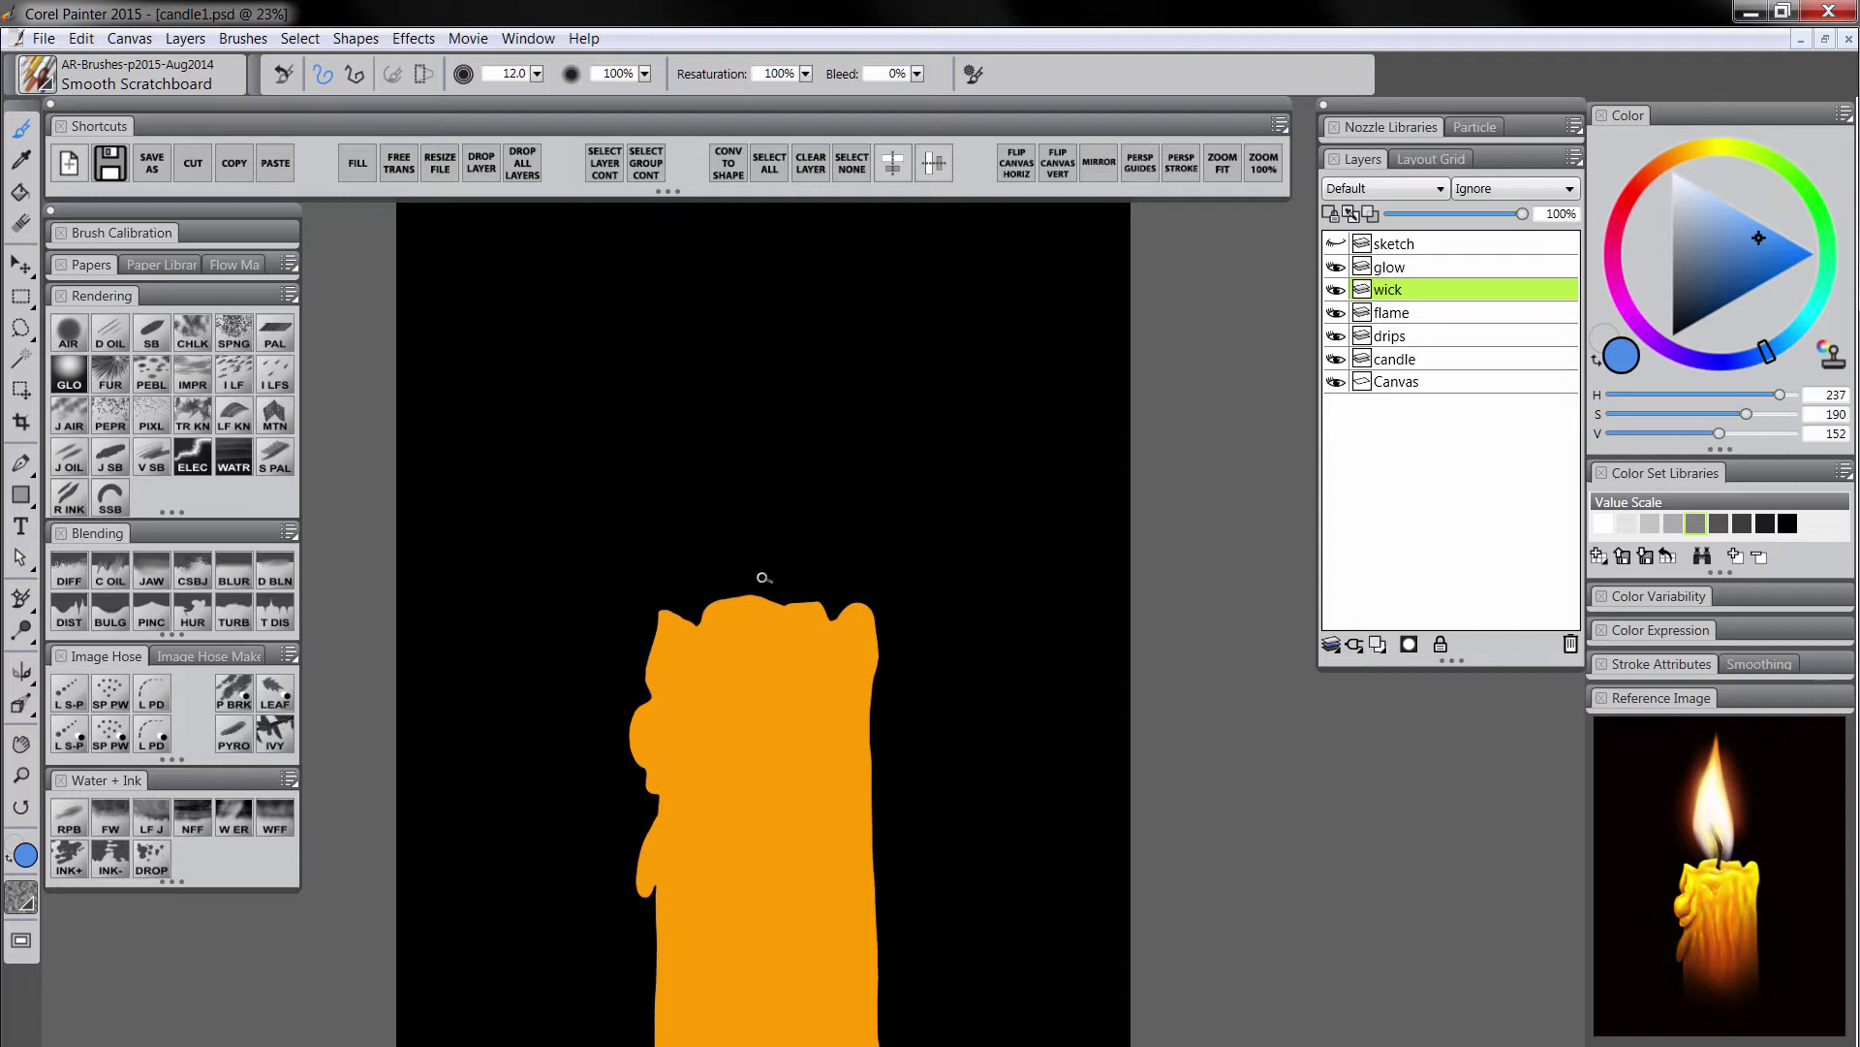
pyautogui.press(']')
pyautogui.moveTo(760, 613)
pyautogui.mouseDown()
pyautogui.moveTo(716, 416)
pyautogui.moveTo(752, 435)
pyautogui.moveTo(726, 469)
pyautogui.moveTo(727, 447)
pyautogui.moveTo(760, 616)
pyautogui.mouseUp()
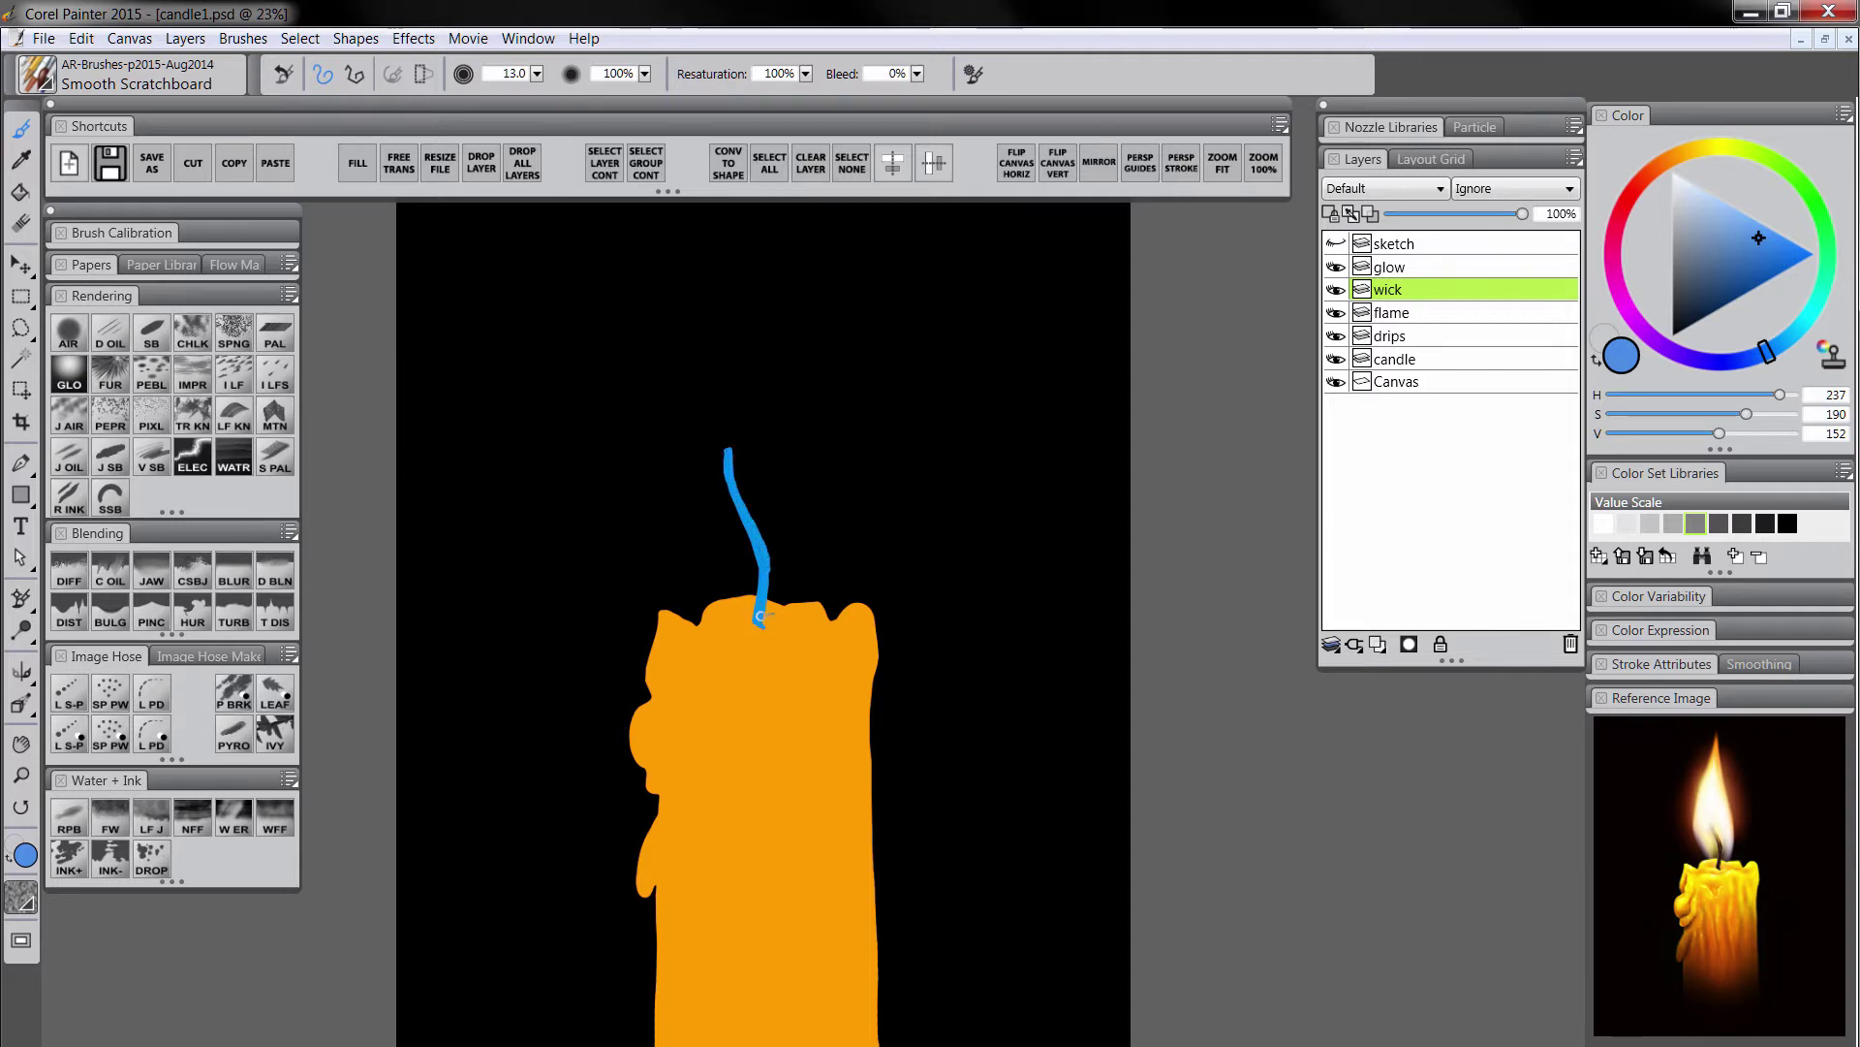
# On the flame layer, outline a pointed white flame around the wick at brush size 27.5, show the sketch layer, and fill the flame with white.
pyautogui.click(1411, 310)
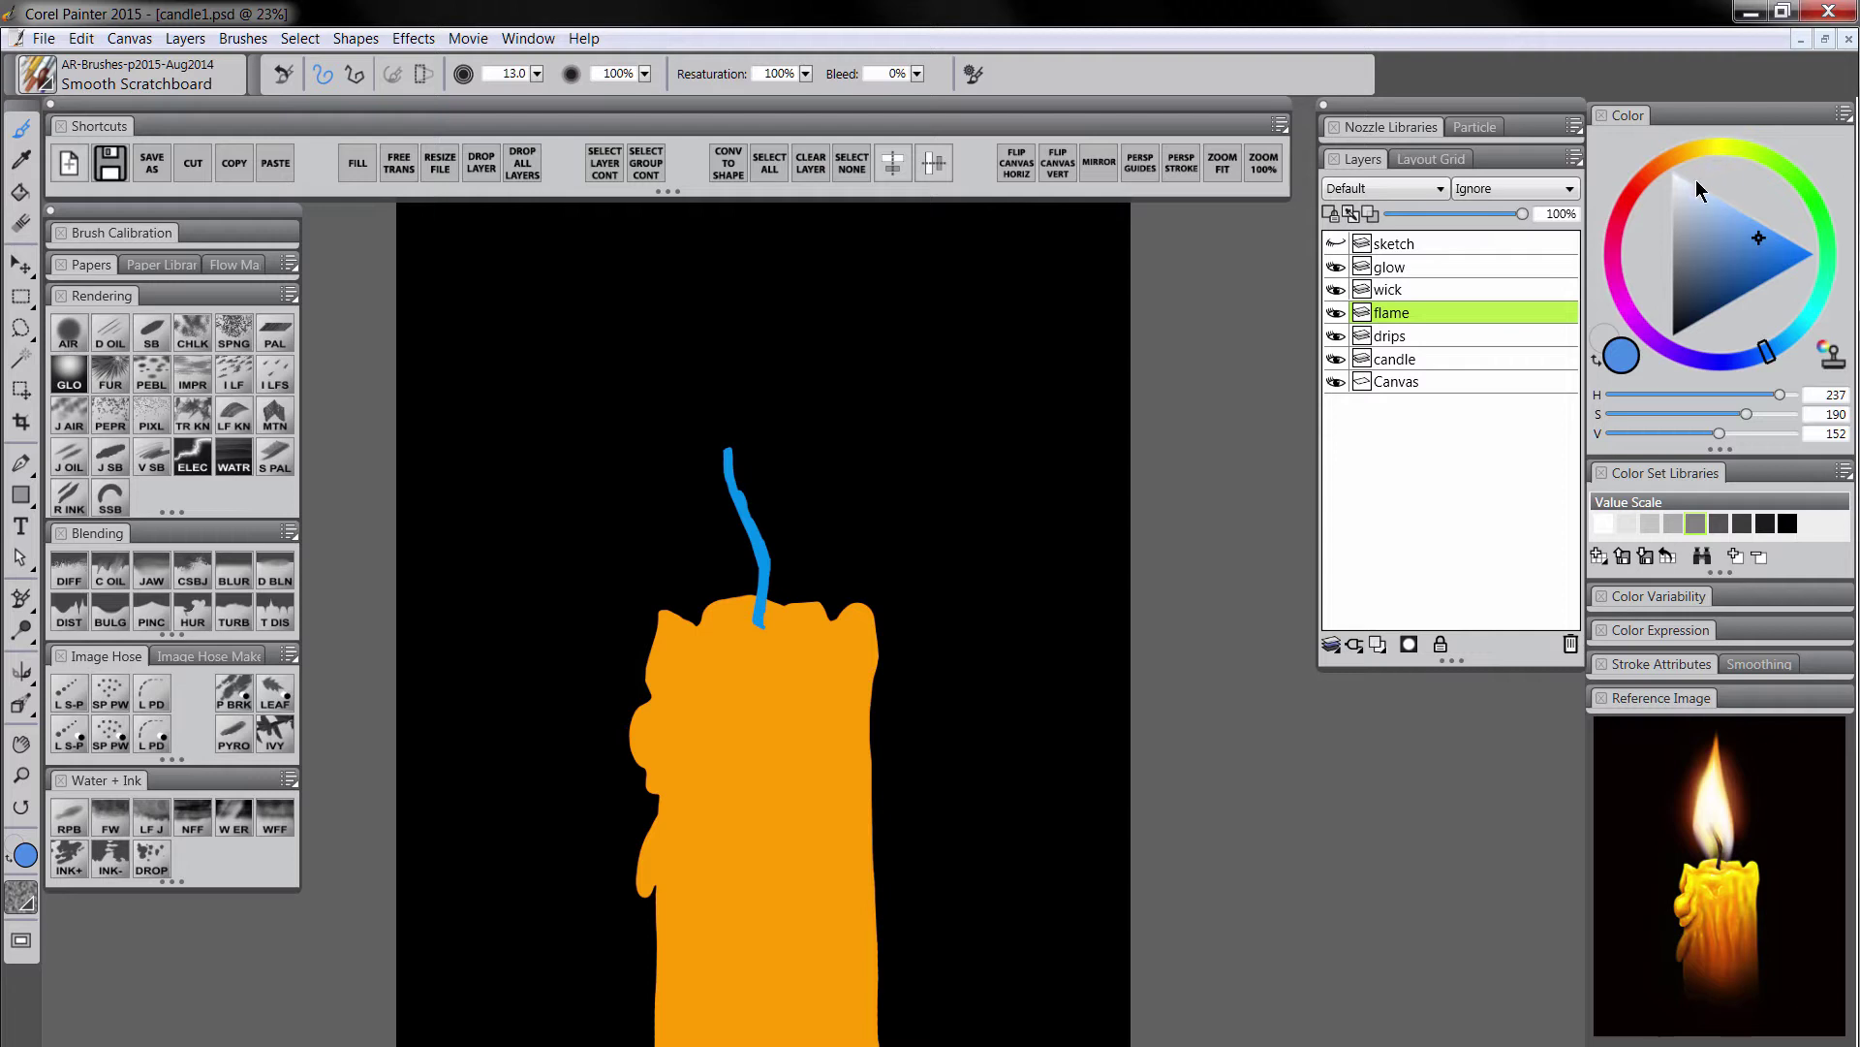
pyautogui.moveTo(1696, 178); pyautogui.dragTo(1662, 160)
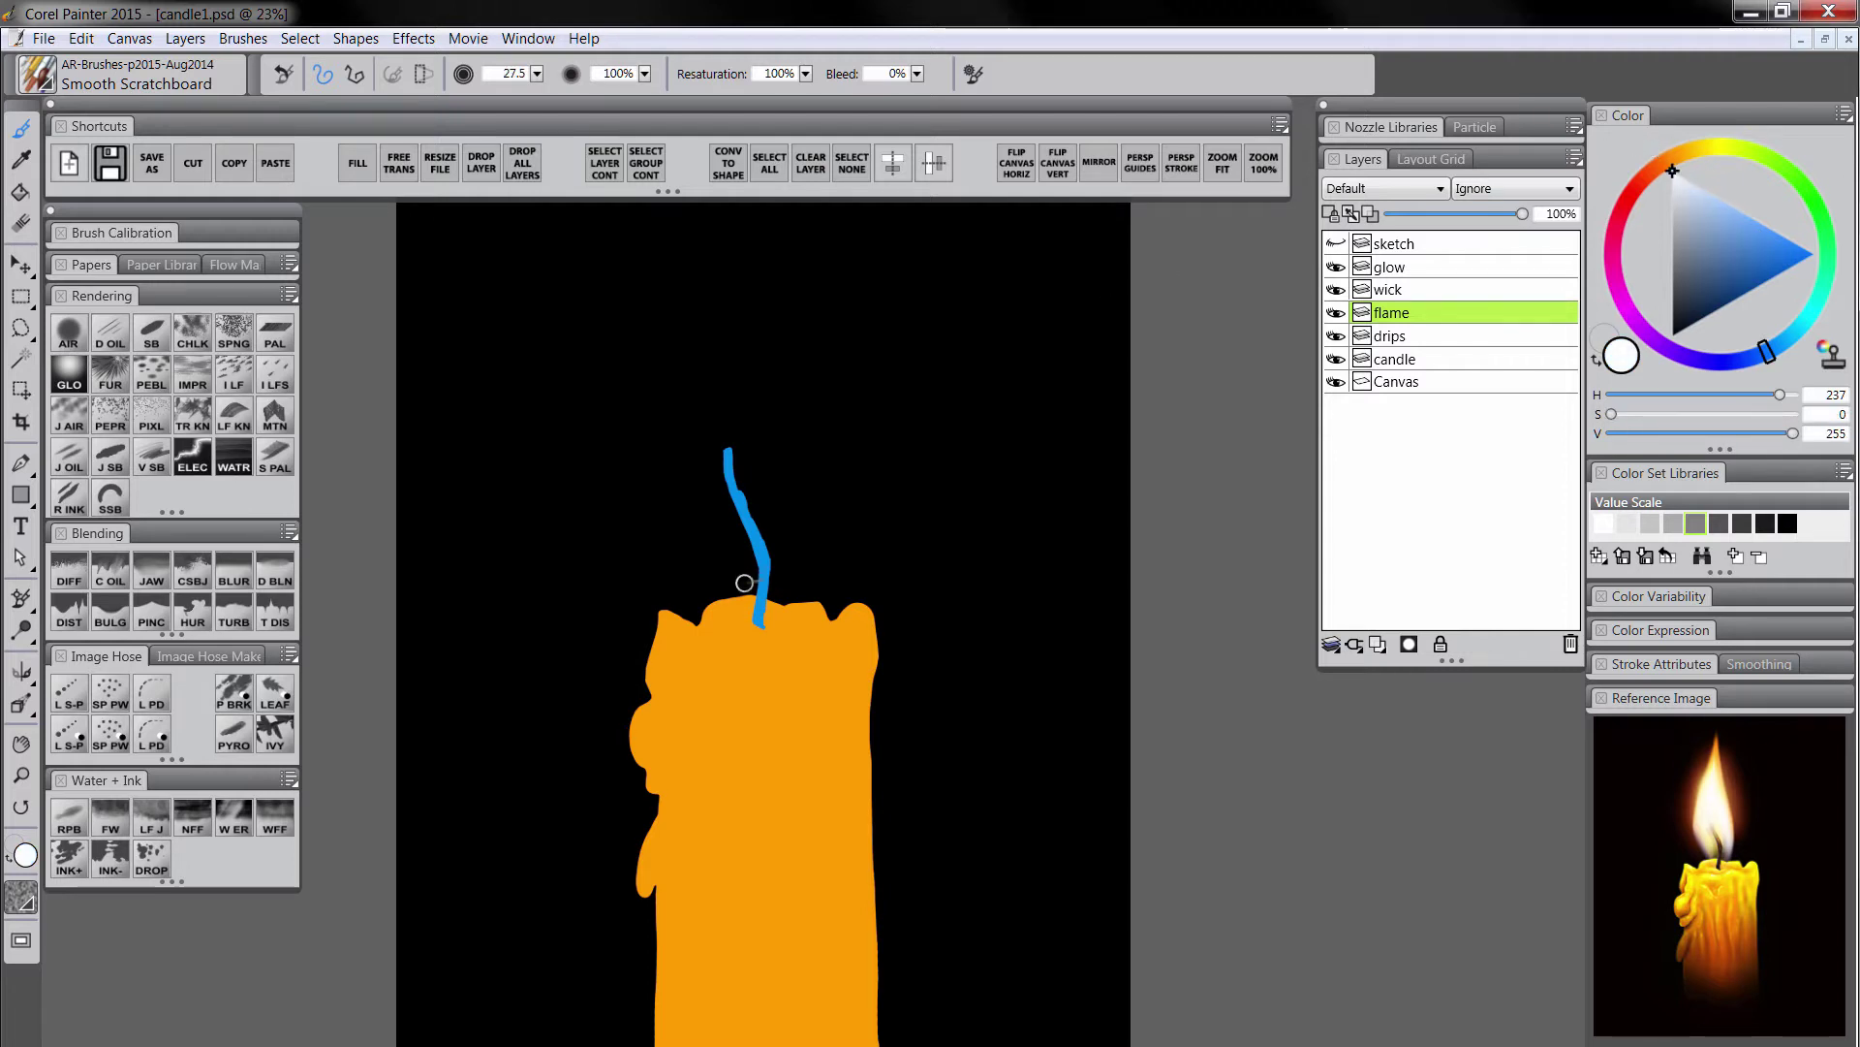
pyautogui.moveTo(749, 616)
pyautogui.mouseDown()
pyautogui.moveTo(690, 496)
pyautogui.moveTo(703, 538)
pyautogui.moveTo(690, 478)
pyautogui.moveTo(755, 212)
pyautogui.moveTo(798, 536)
pyautogui.moveTo(783, 587)
pyautogui.mouseUp()
pyautogui.click(1338, 244)
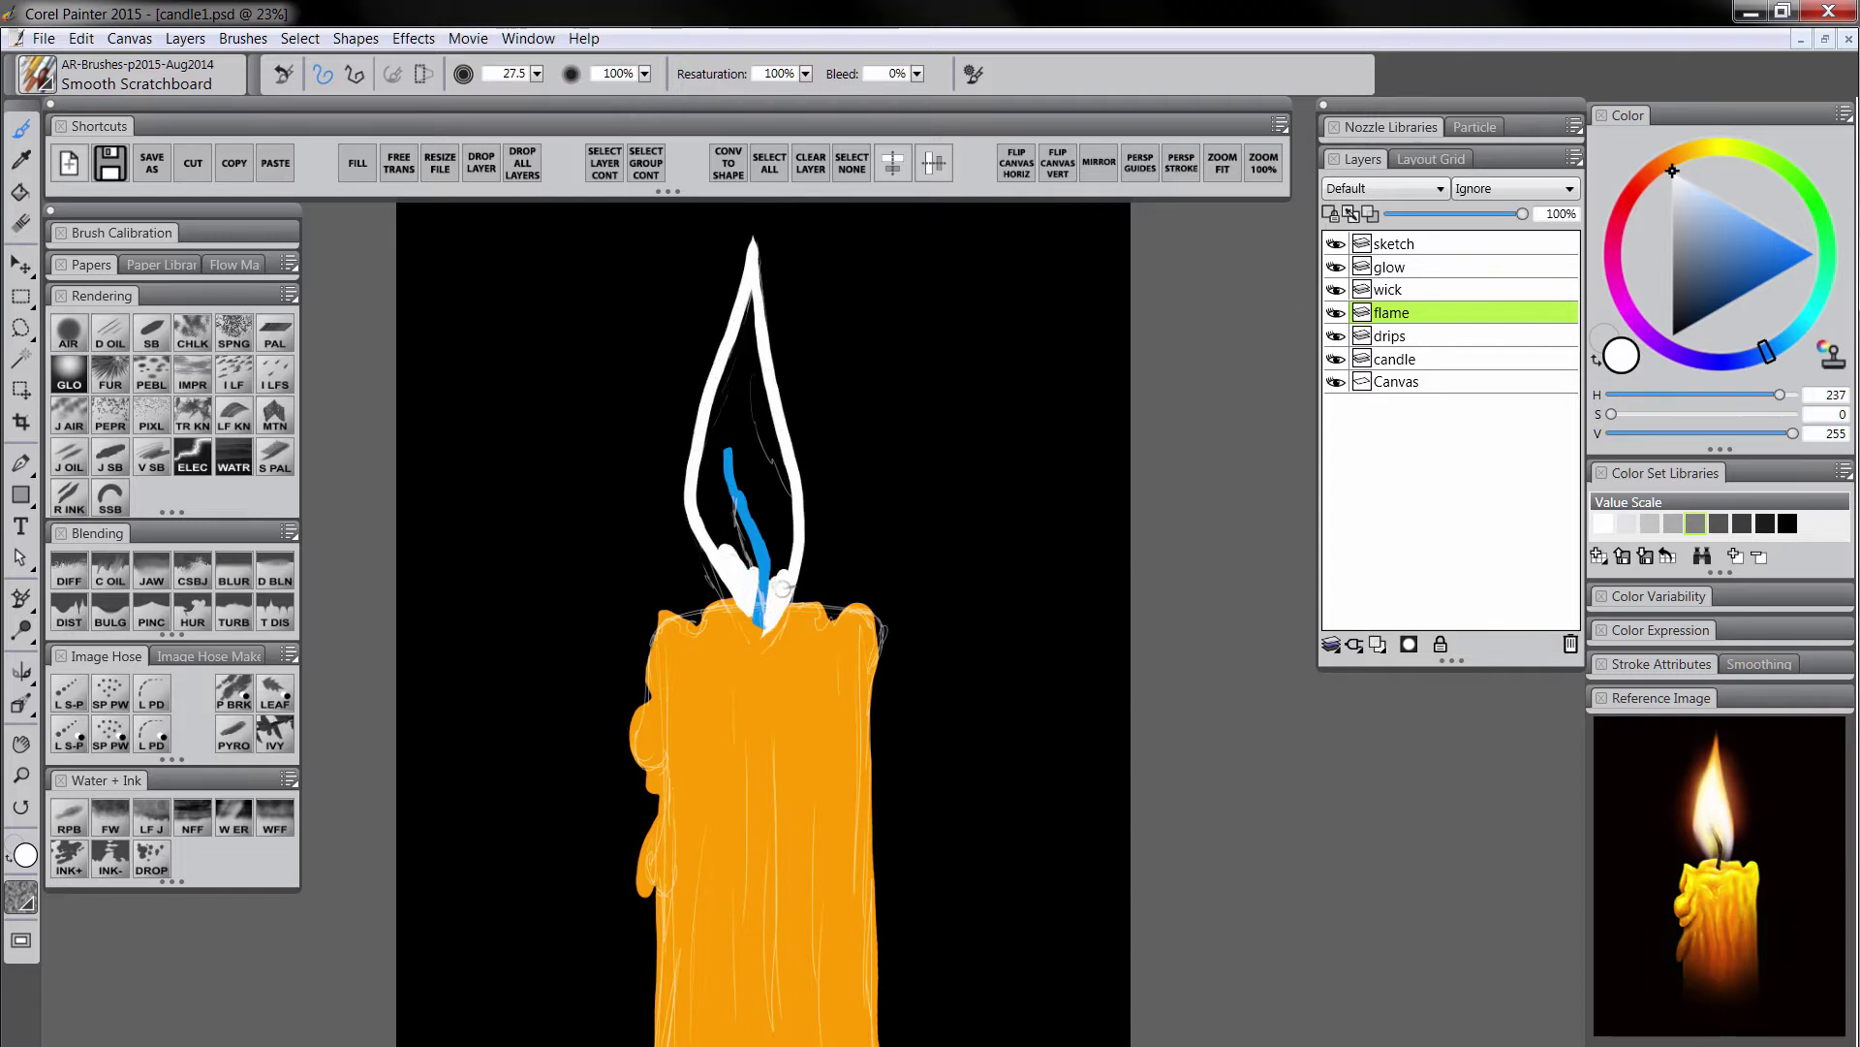
pyautogui.press('k')
pyautogui.click(752, 365)
pyautogui.press('b')
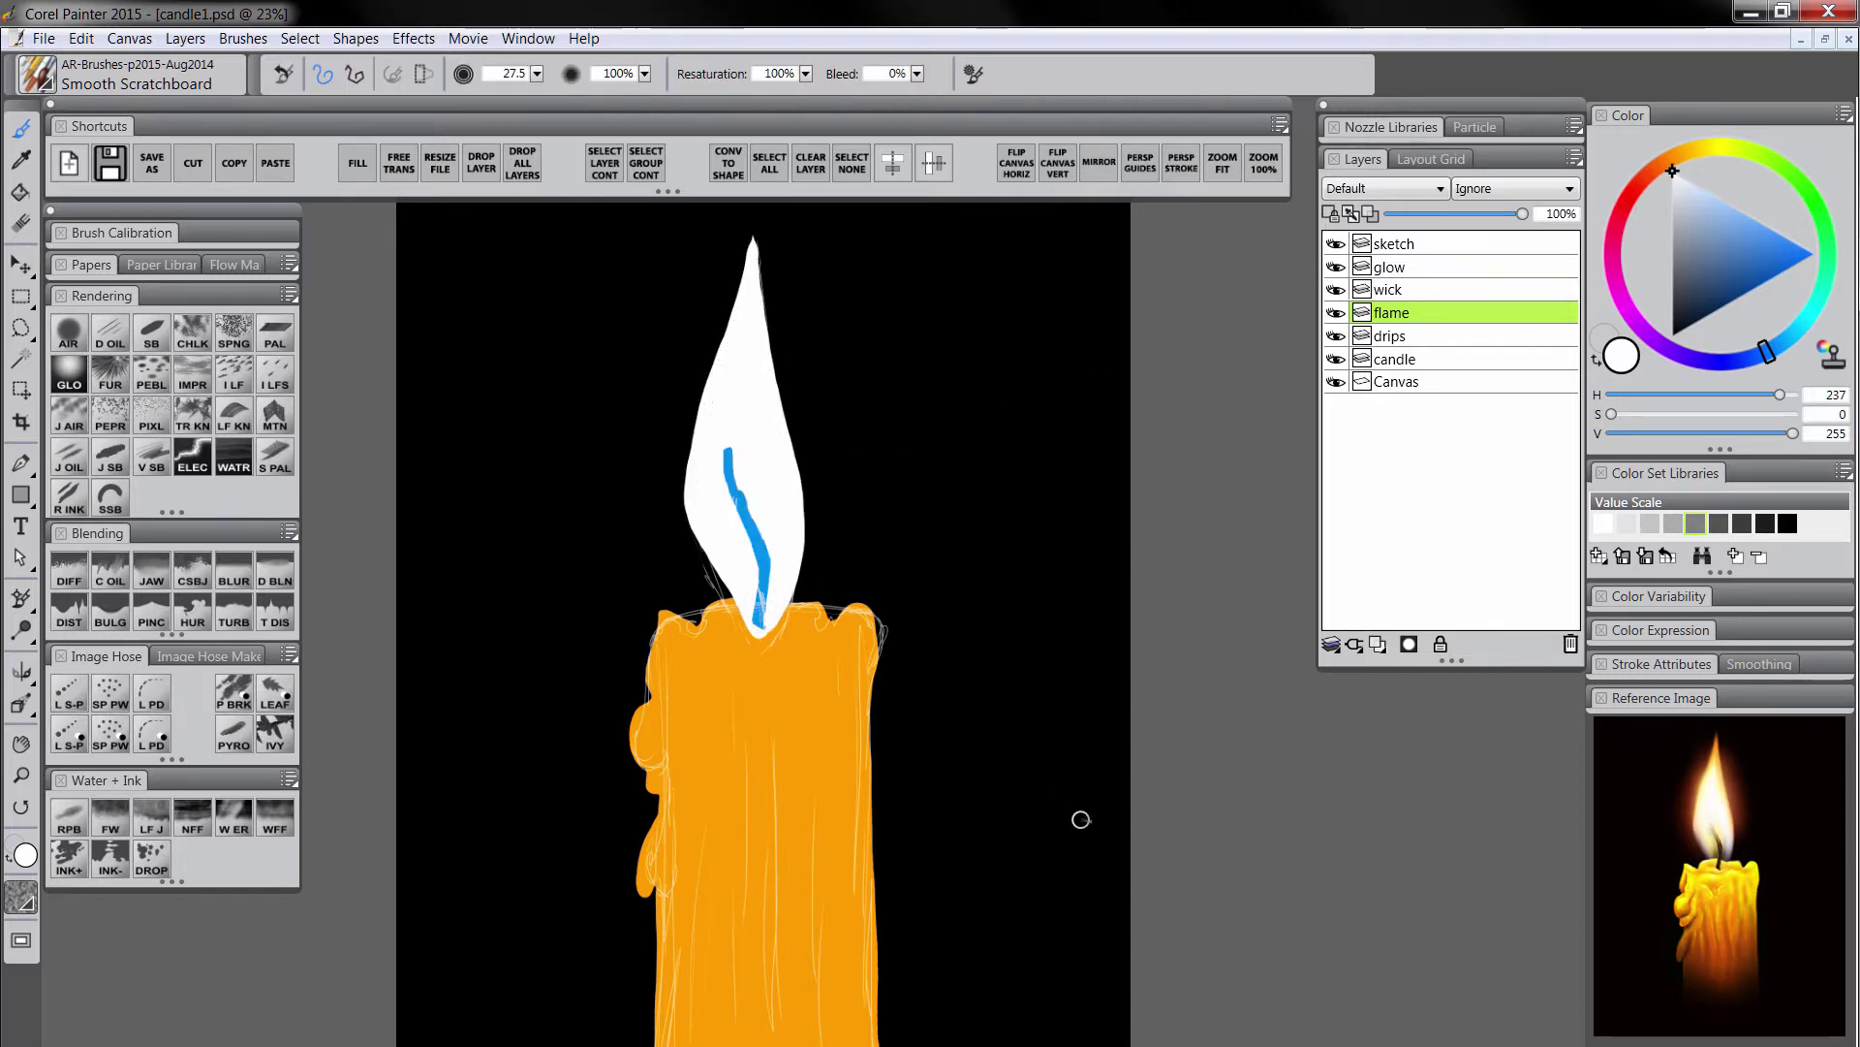
# Delete the sketch layer.
pyautogui.click(1402, 244)
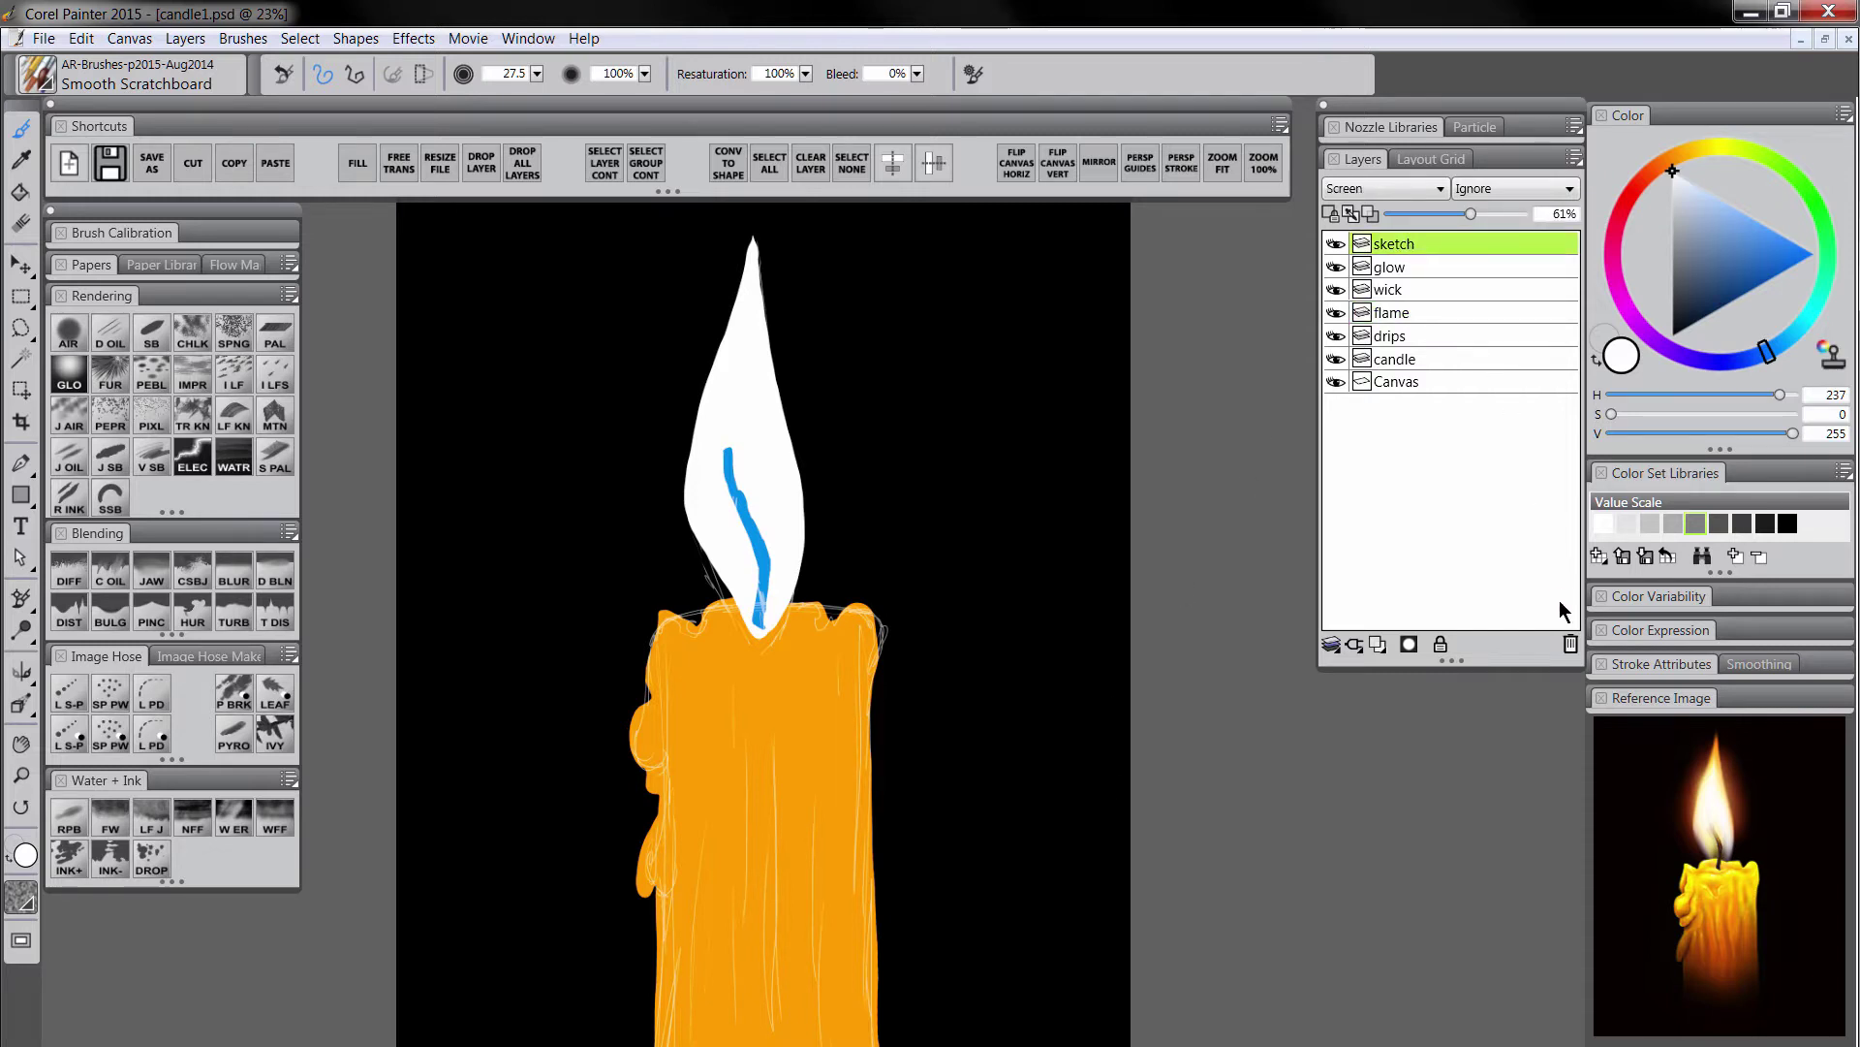
pyautogui.click(1571, 643)
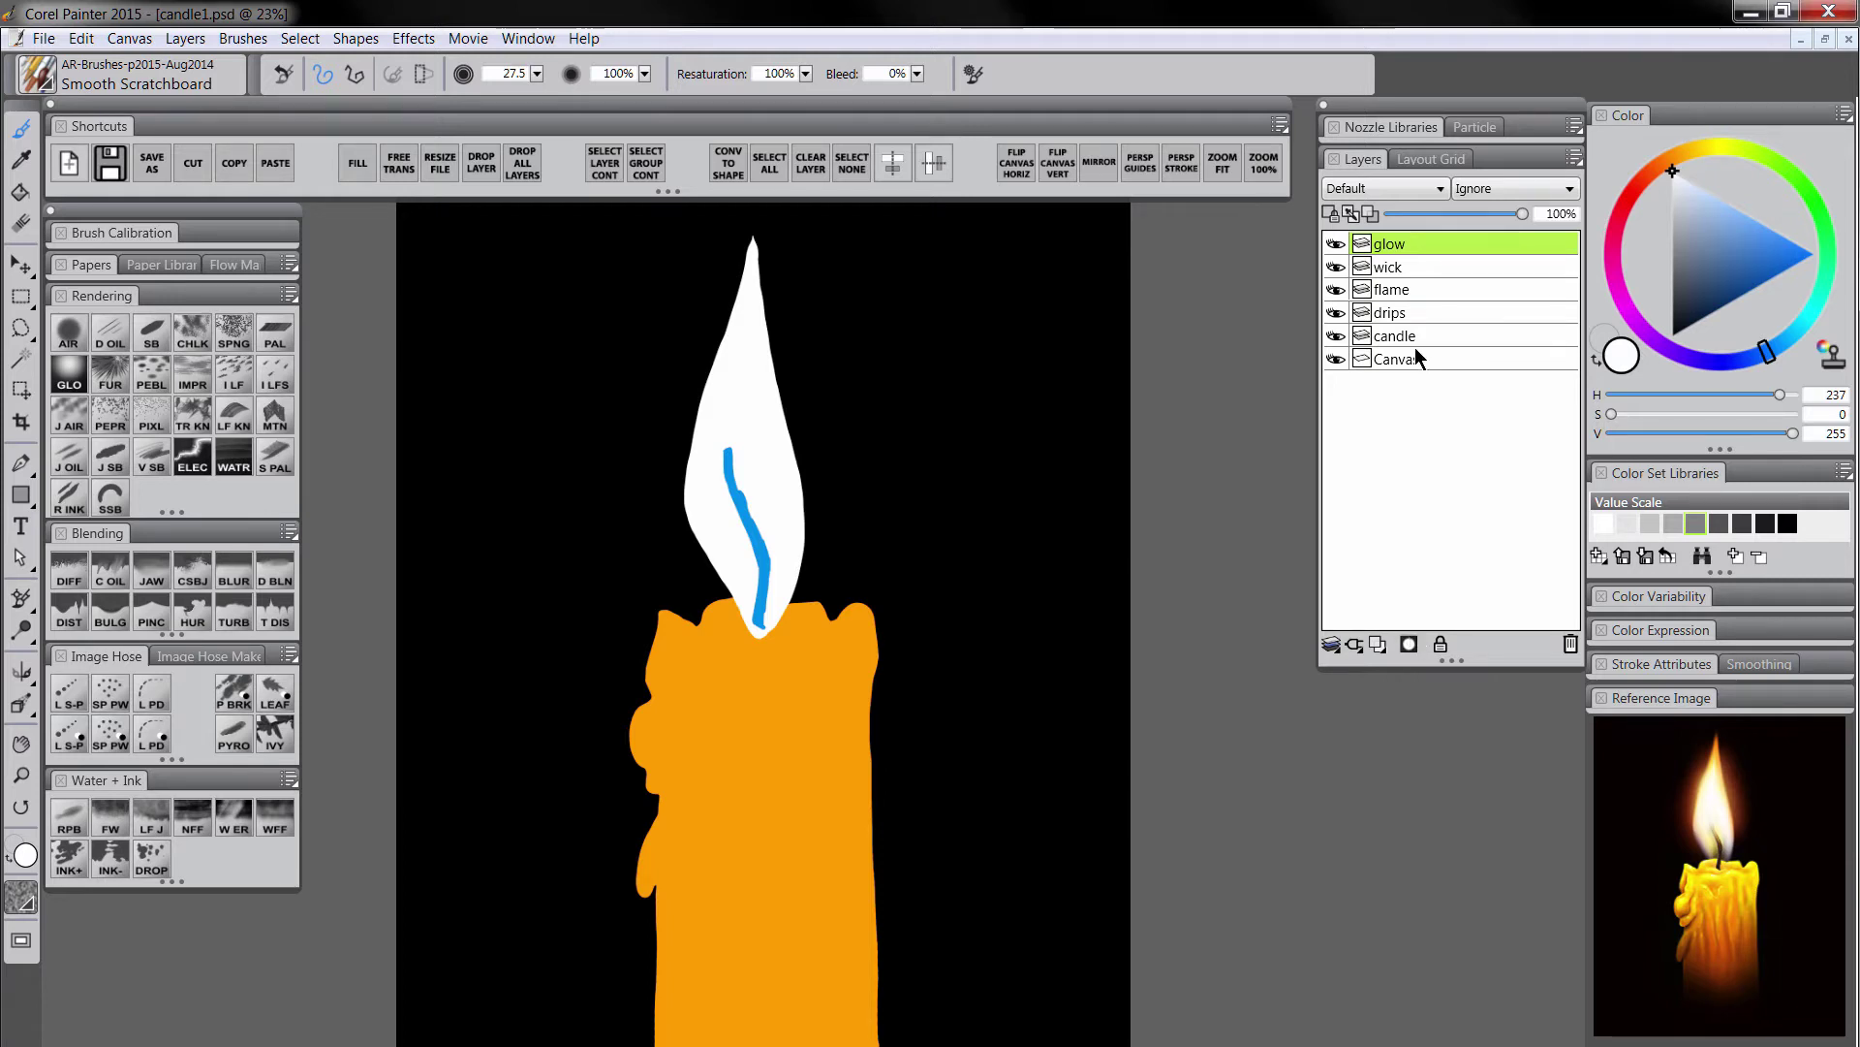
# Preserve the wick layer's transparency and repaint the wick in near-black brown (H 99, S 71, V 25) with the Smooth Scratchboard brush.
pyautogui.click(1411, 270)
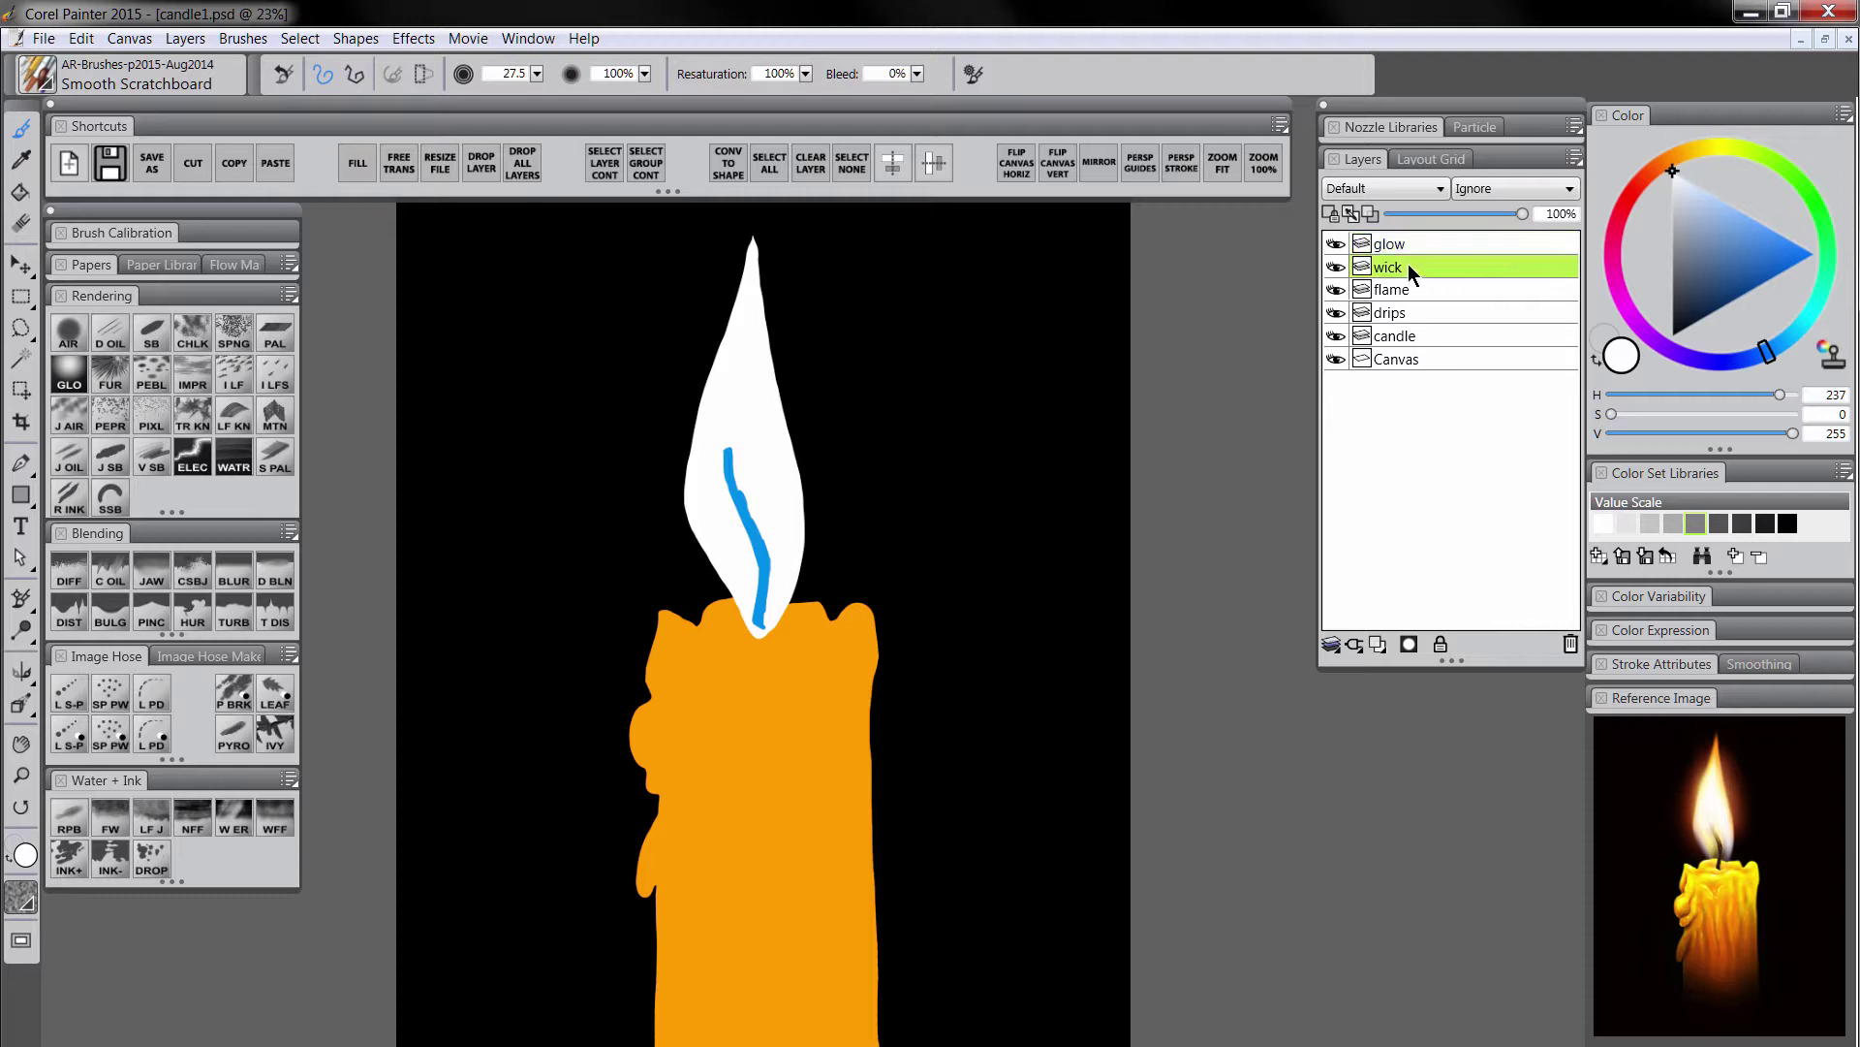
pyautogui.click(1335, 212)
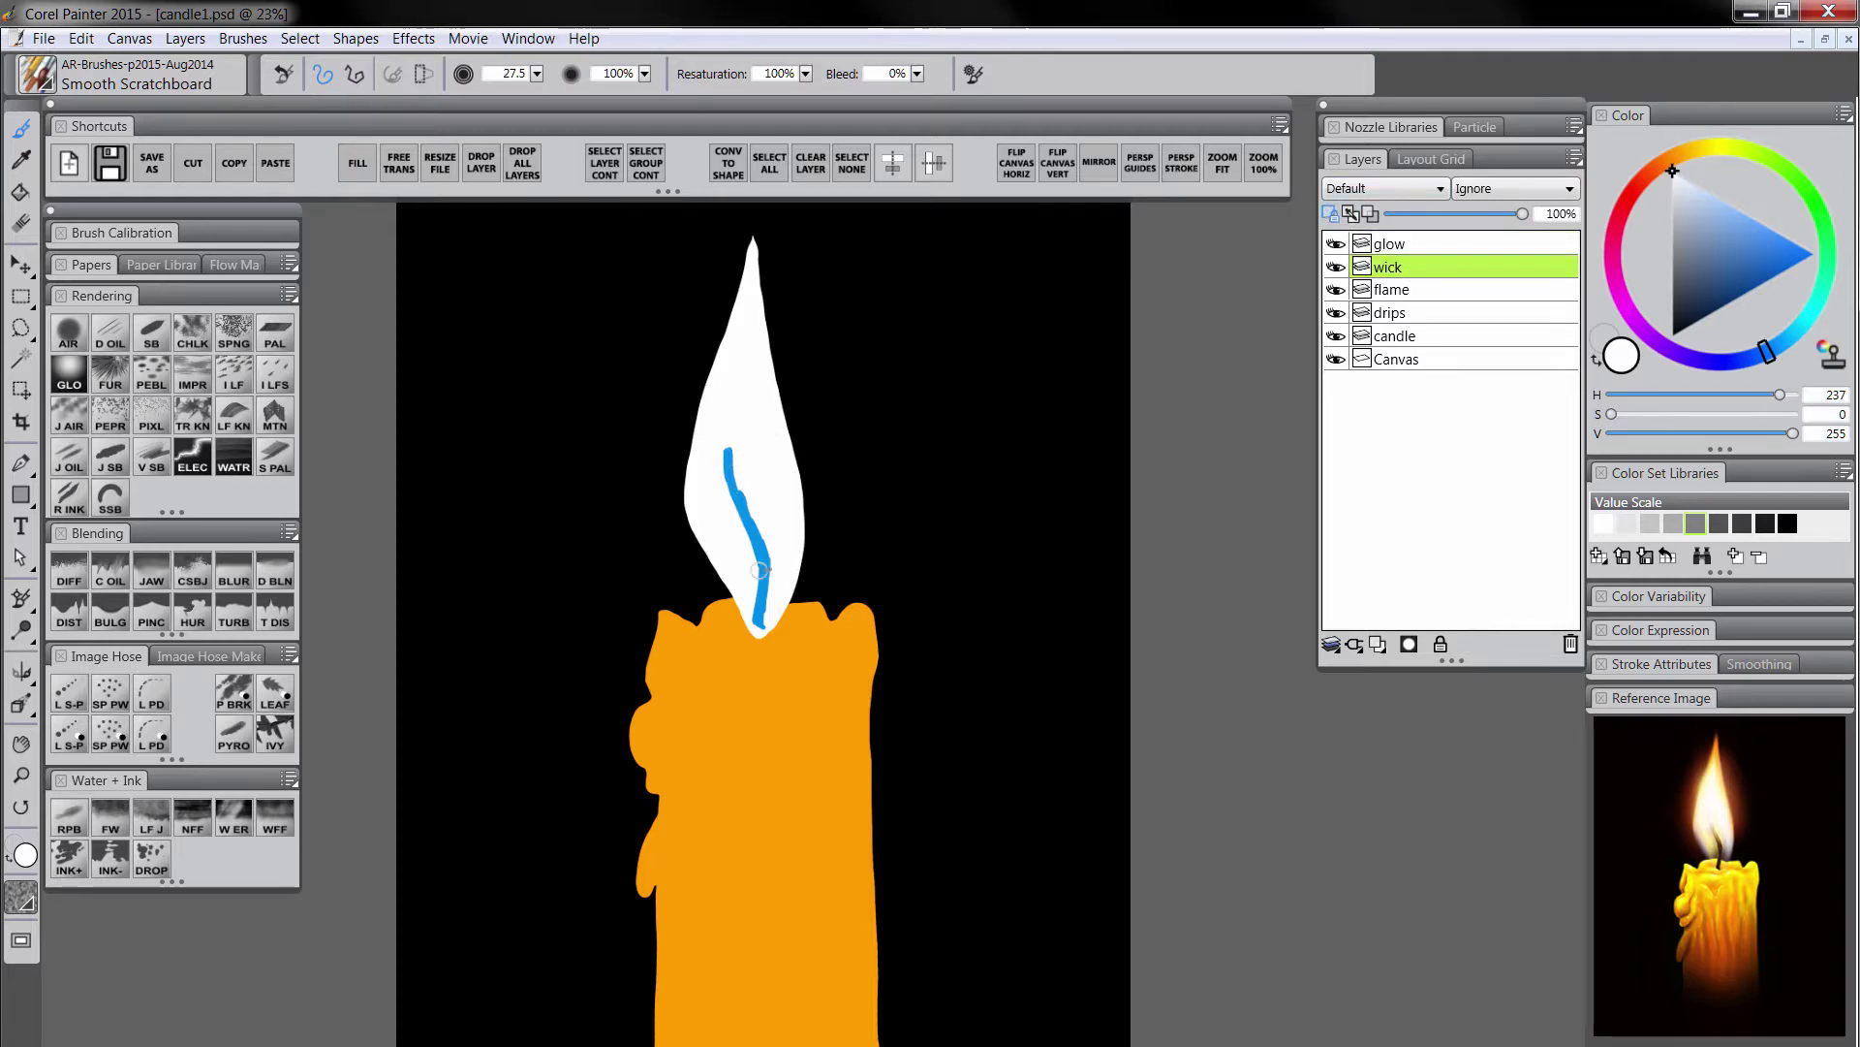
pyautogui.click(1682, 319)
pyautogui.click(1651, 168)
pyautogui.click(1684, 322)
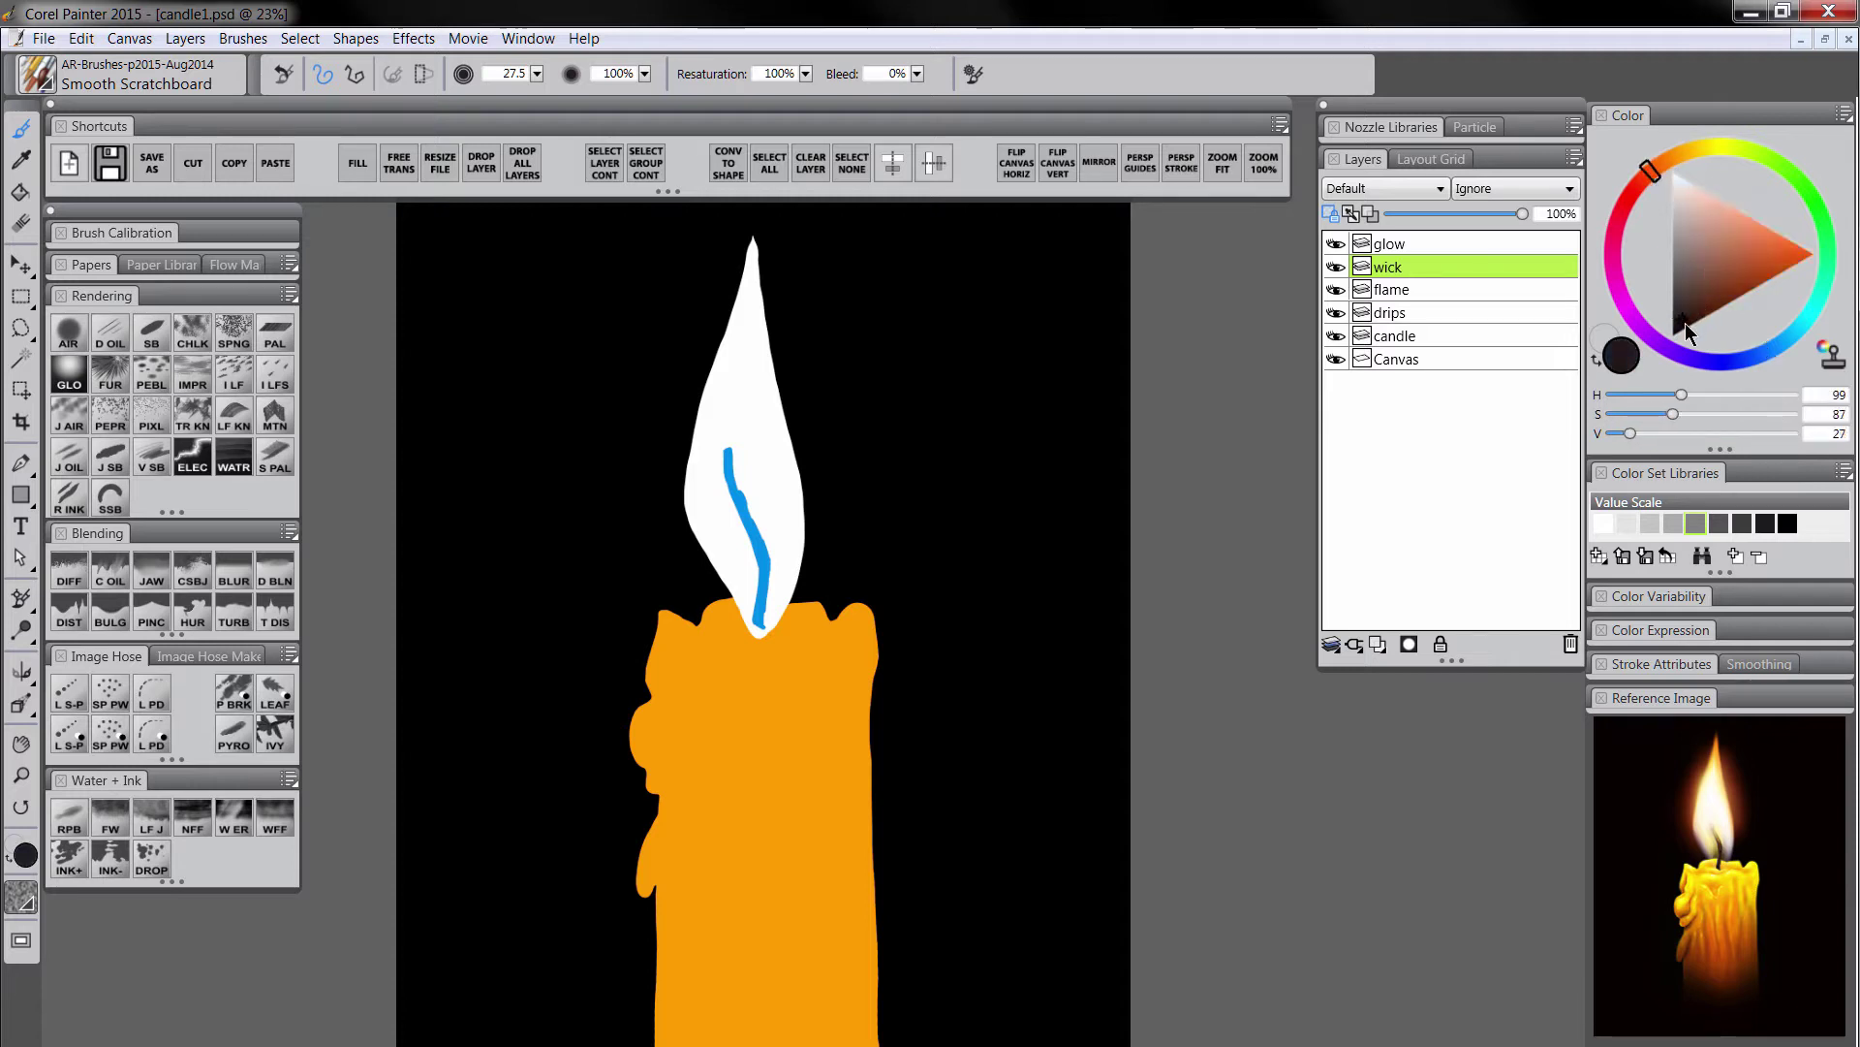
pyautogui.click(1680, 321)
pyautogui.click(151, 339)
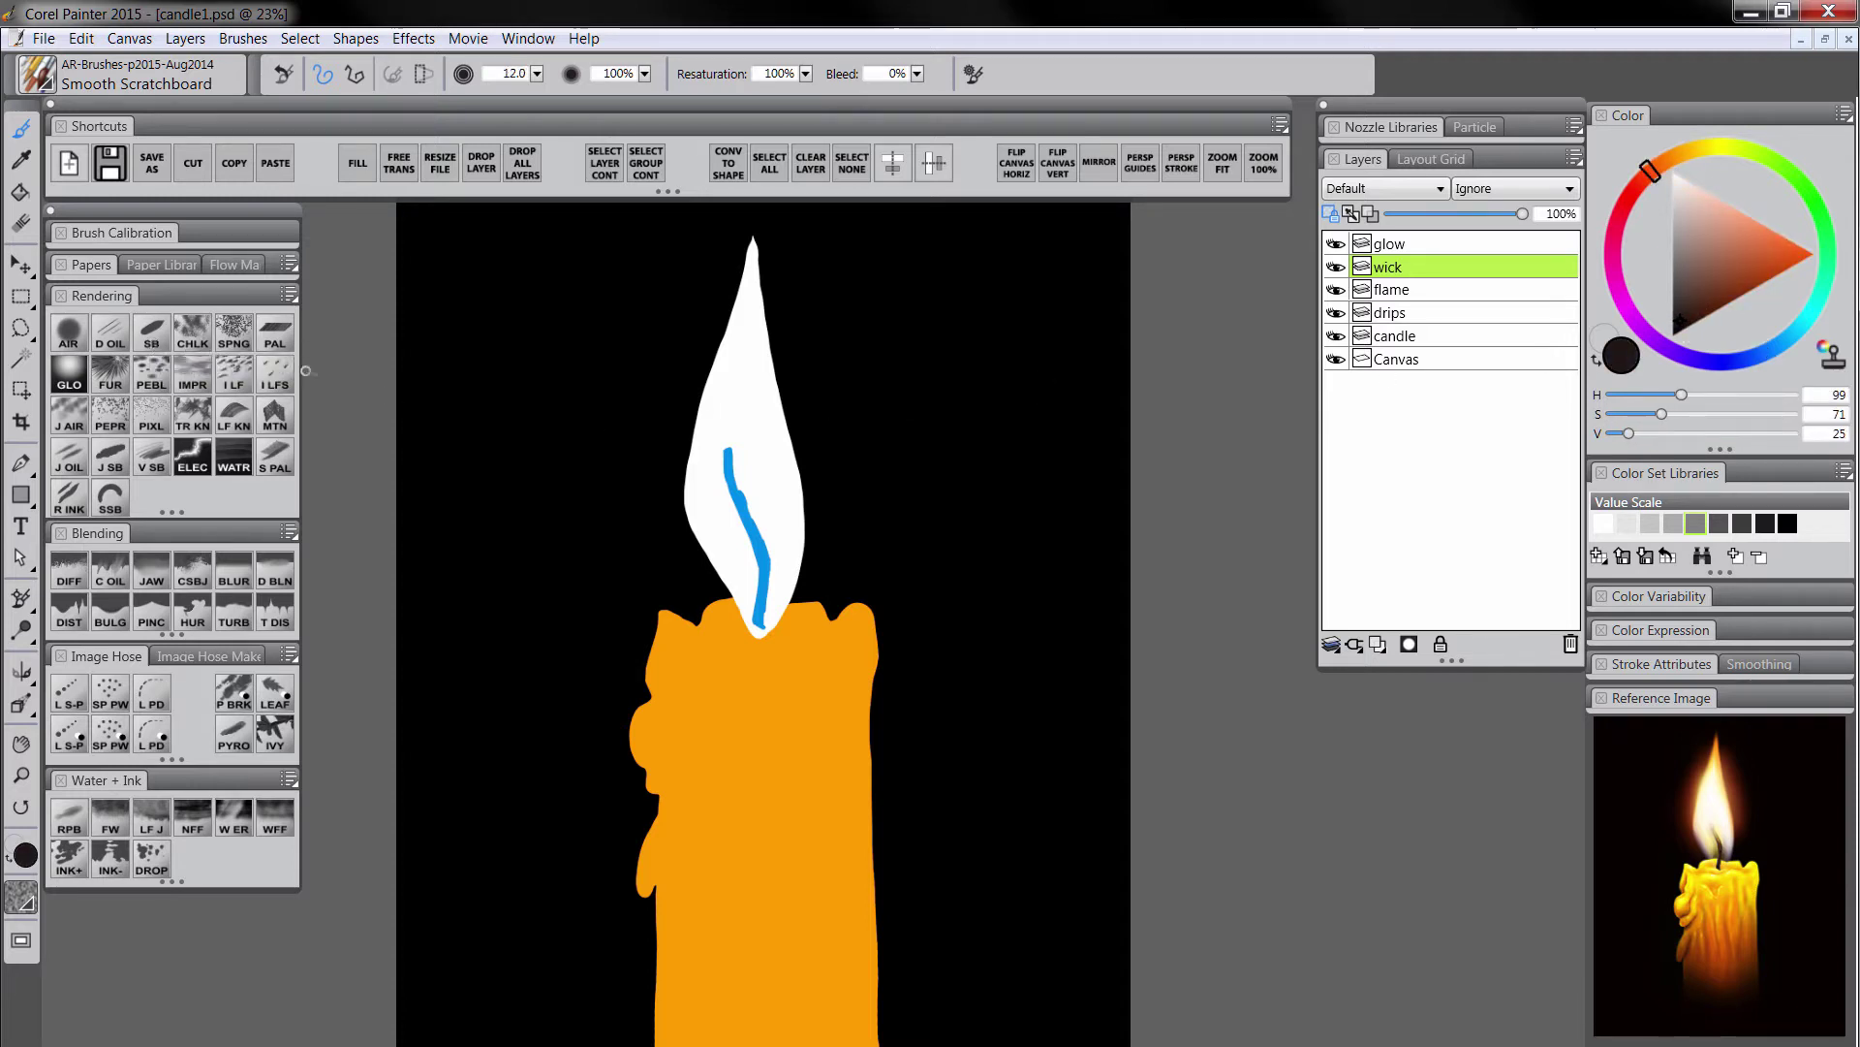
pyautogui.moveTo(728, 449); pyautogui.dragTo(761, 623)
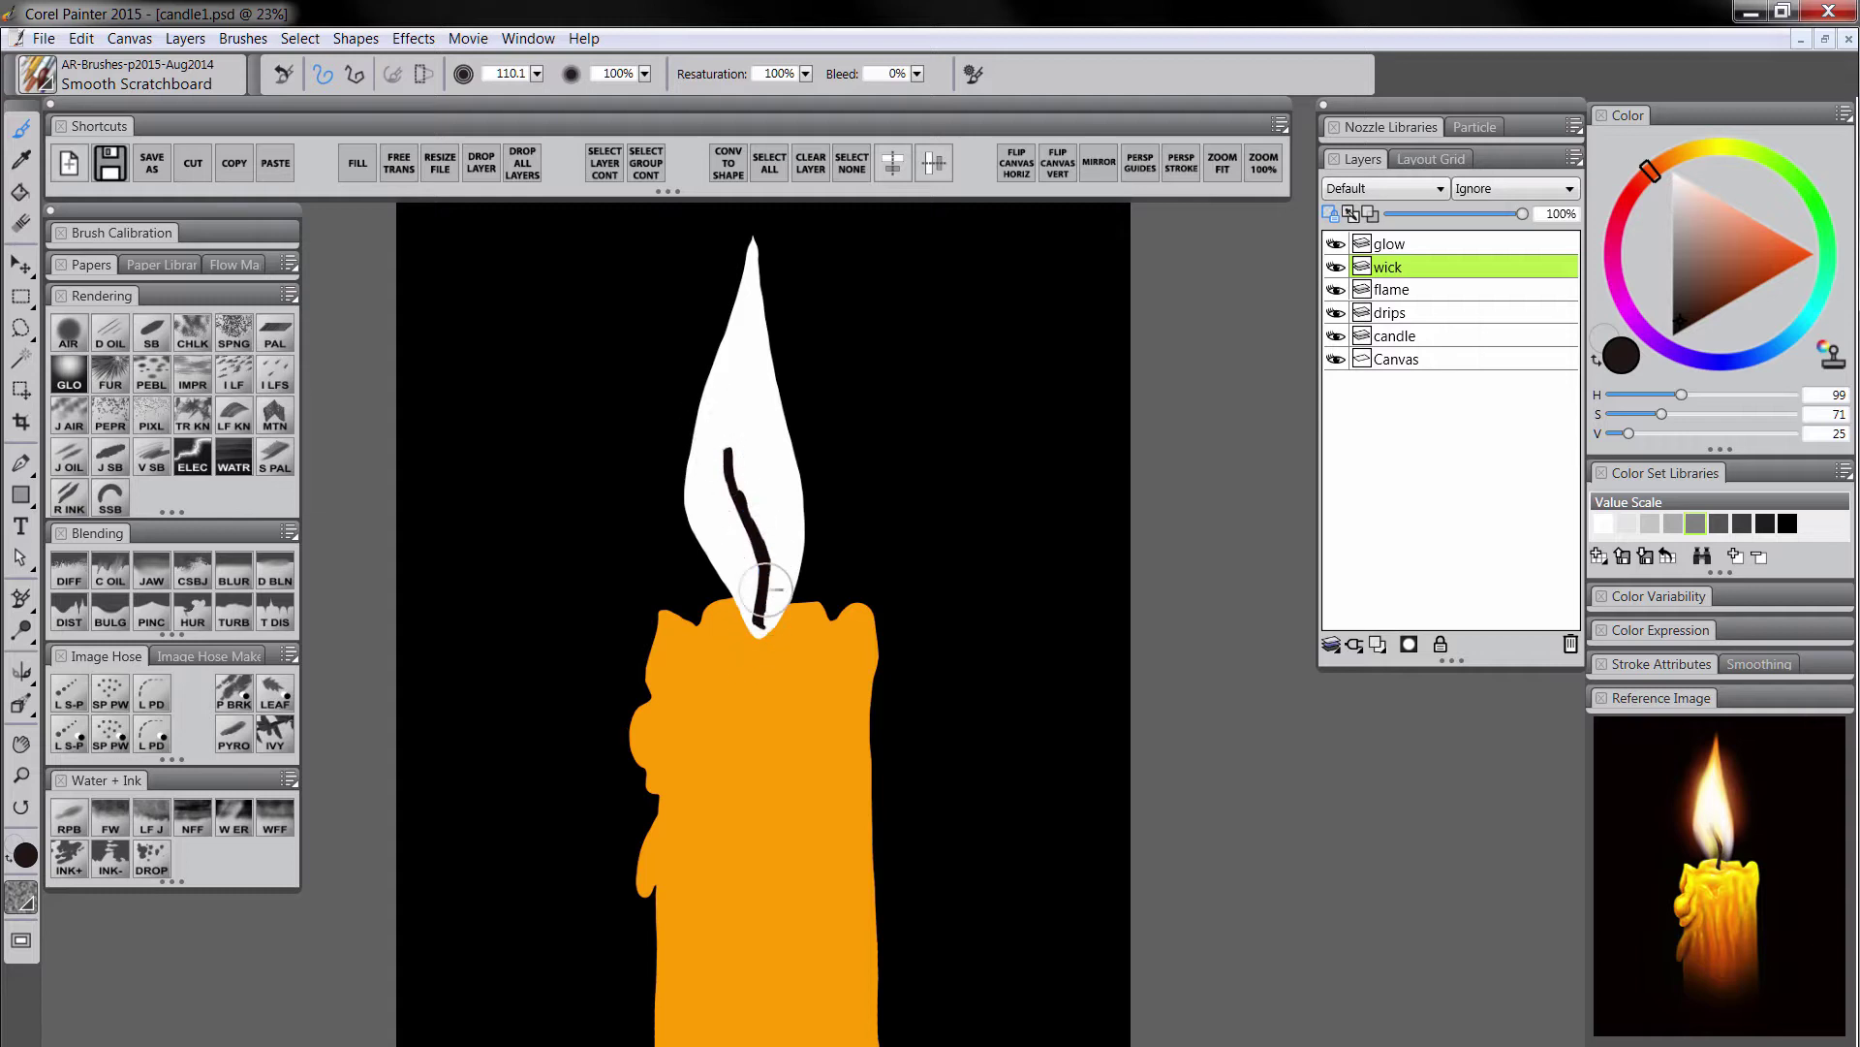
# On the candle layer, airbrush yellow (H 124, S 255, V 128) over the upper part with the Digital Airbrush at size 627.1.
pyautogui.click(1405, 336)
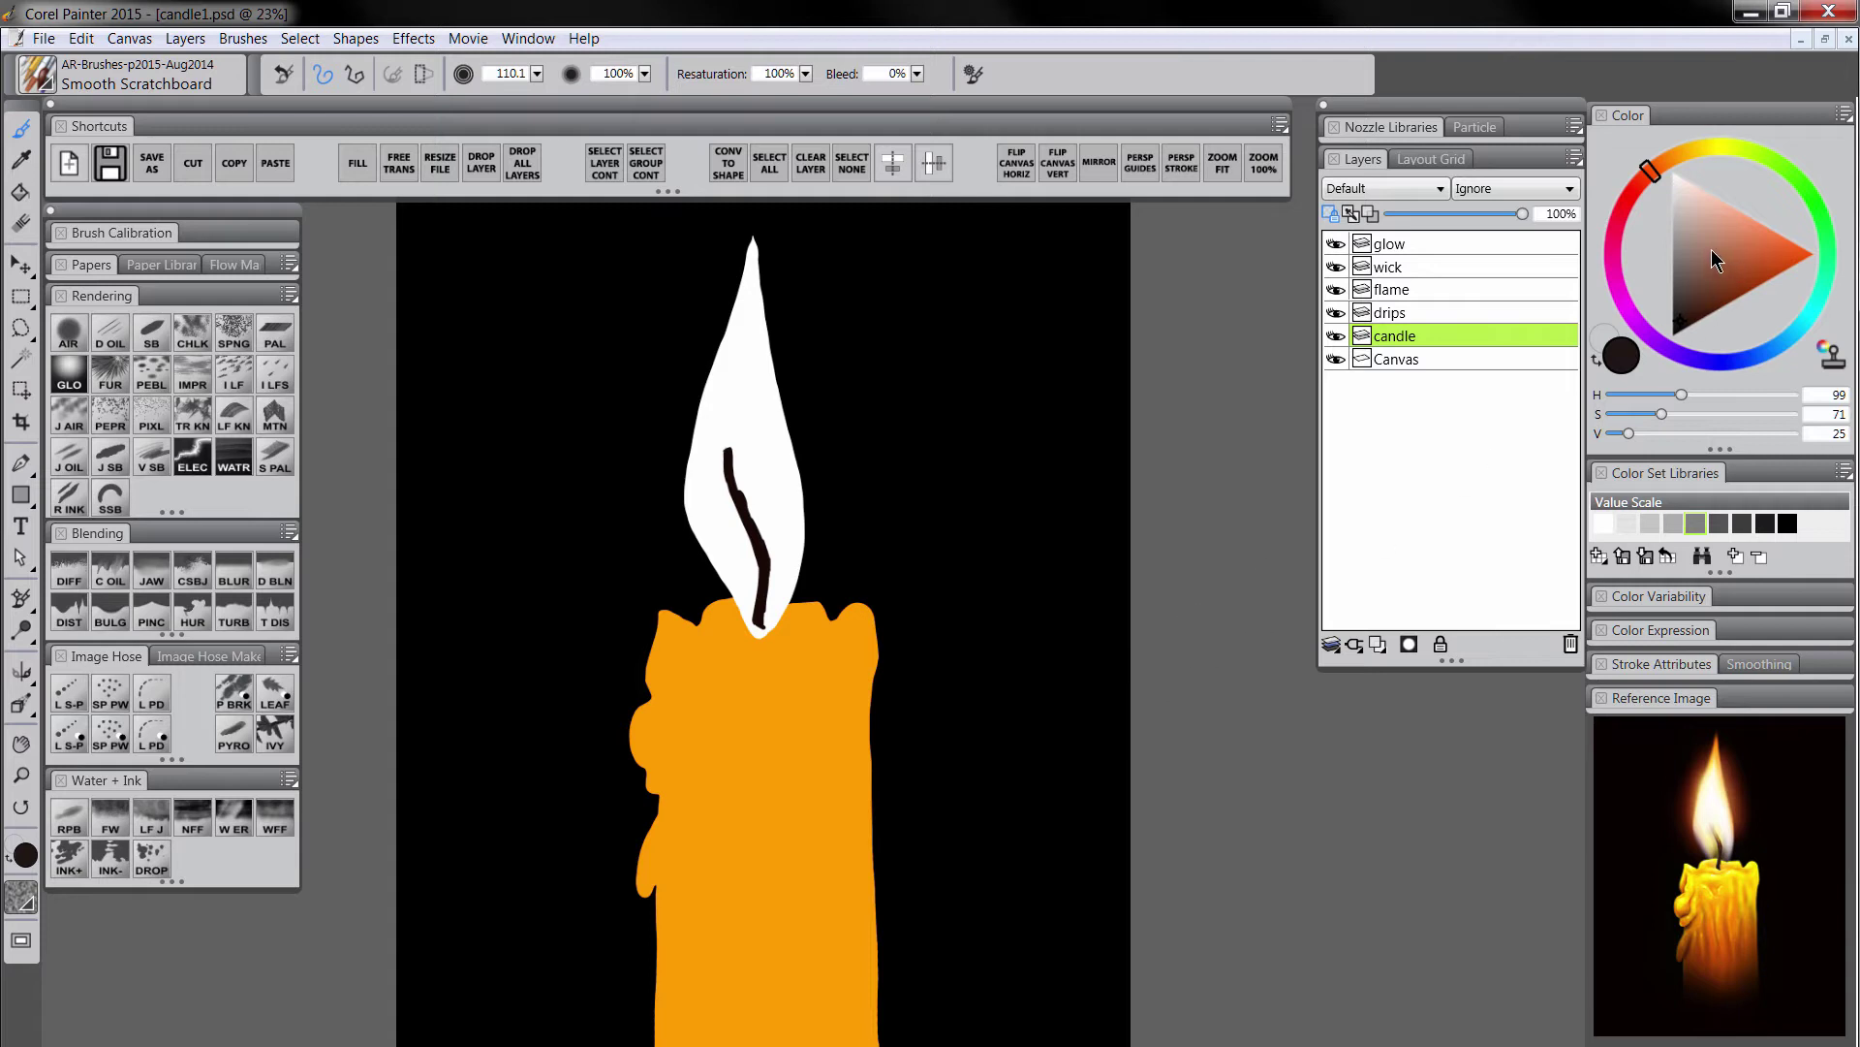
pyautogui.moveTo(1659, 171); pyautogui.dragTo(1711, 150)
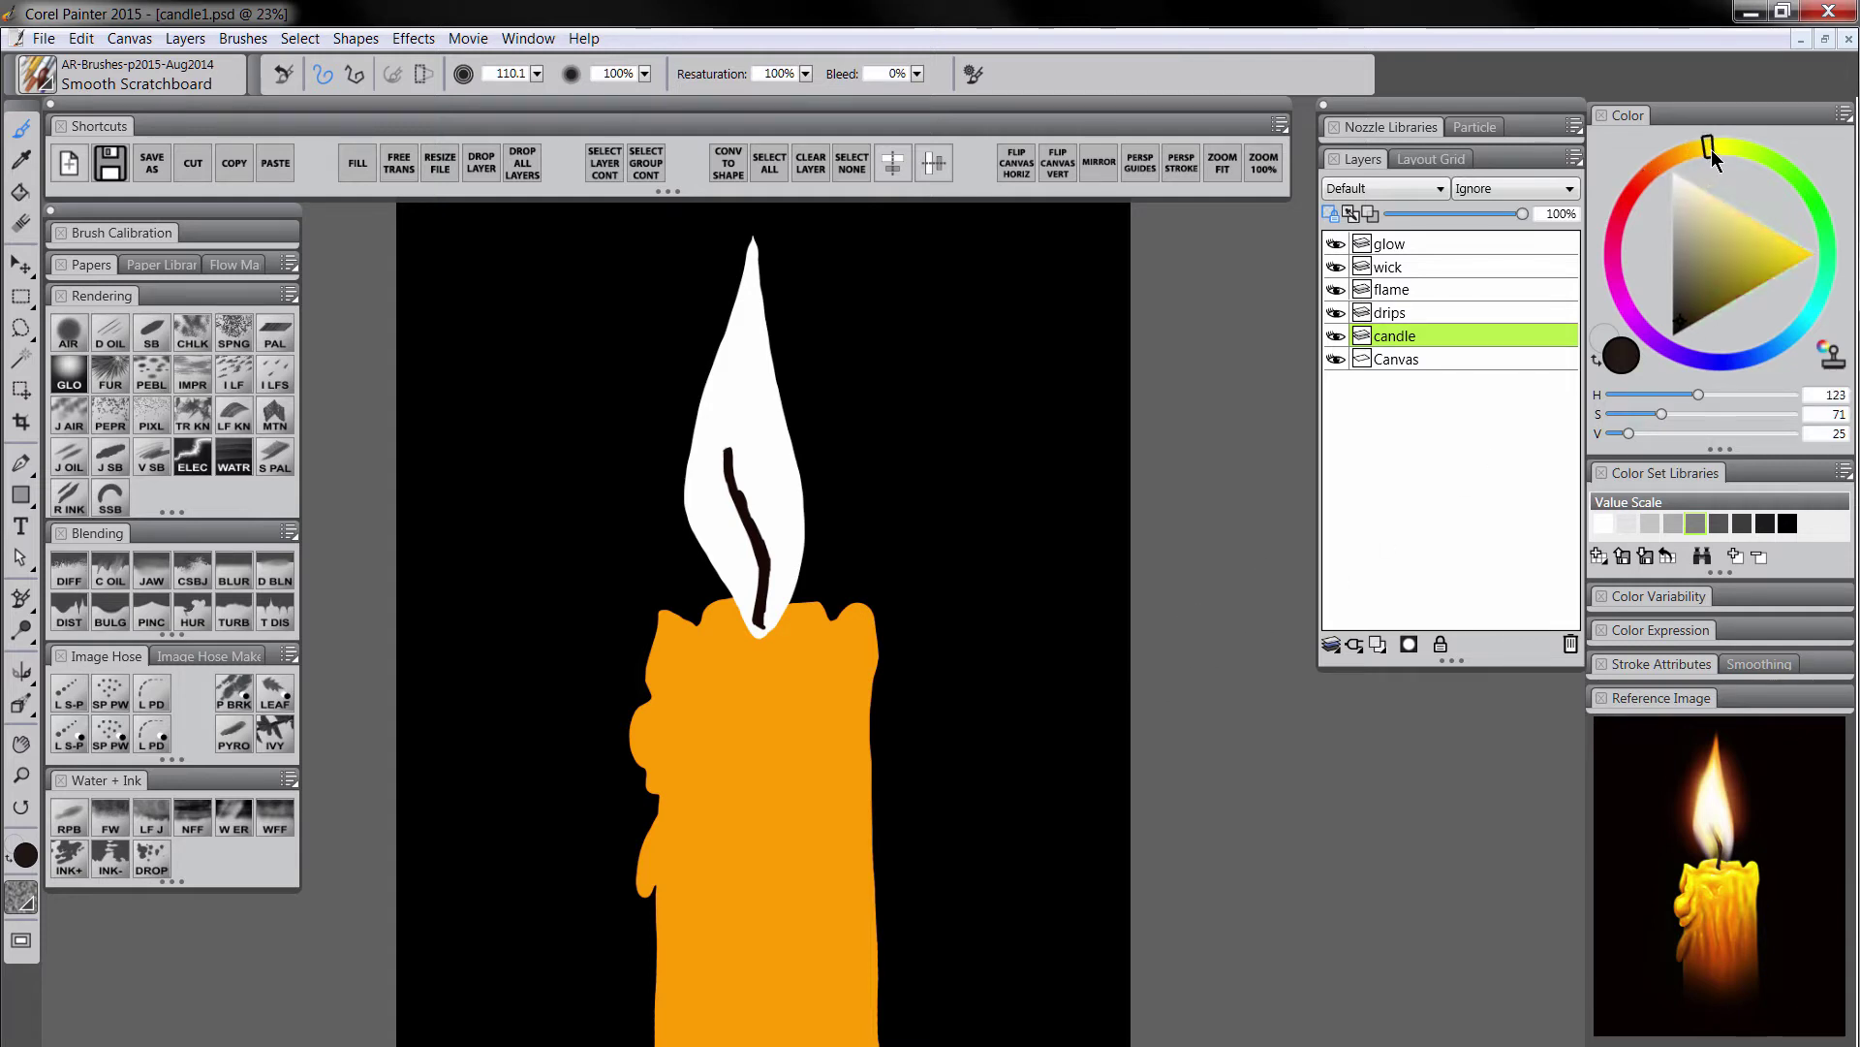
pyautogui.moveTo(1748, 254); pyautogui.dragTo(1811, 256)
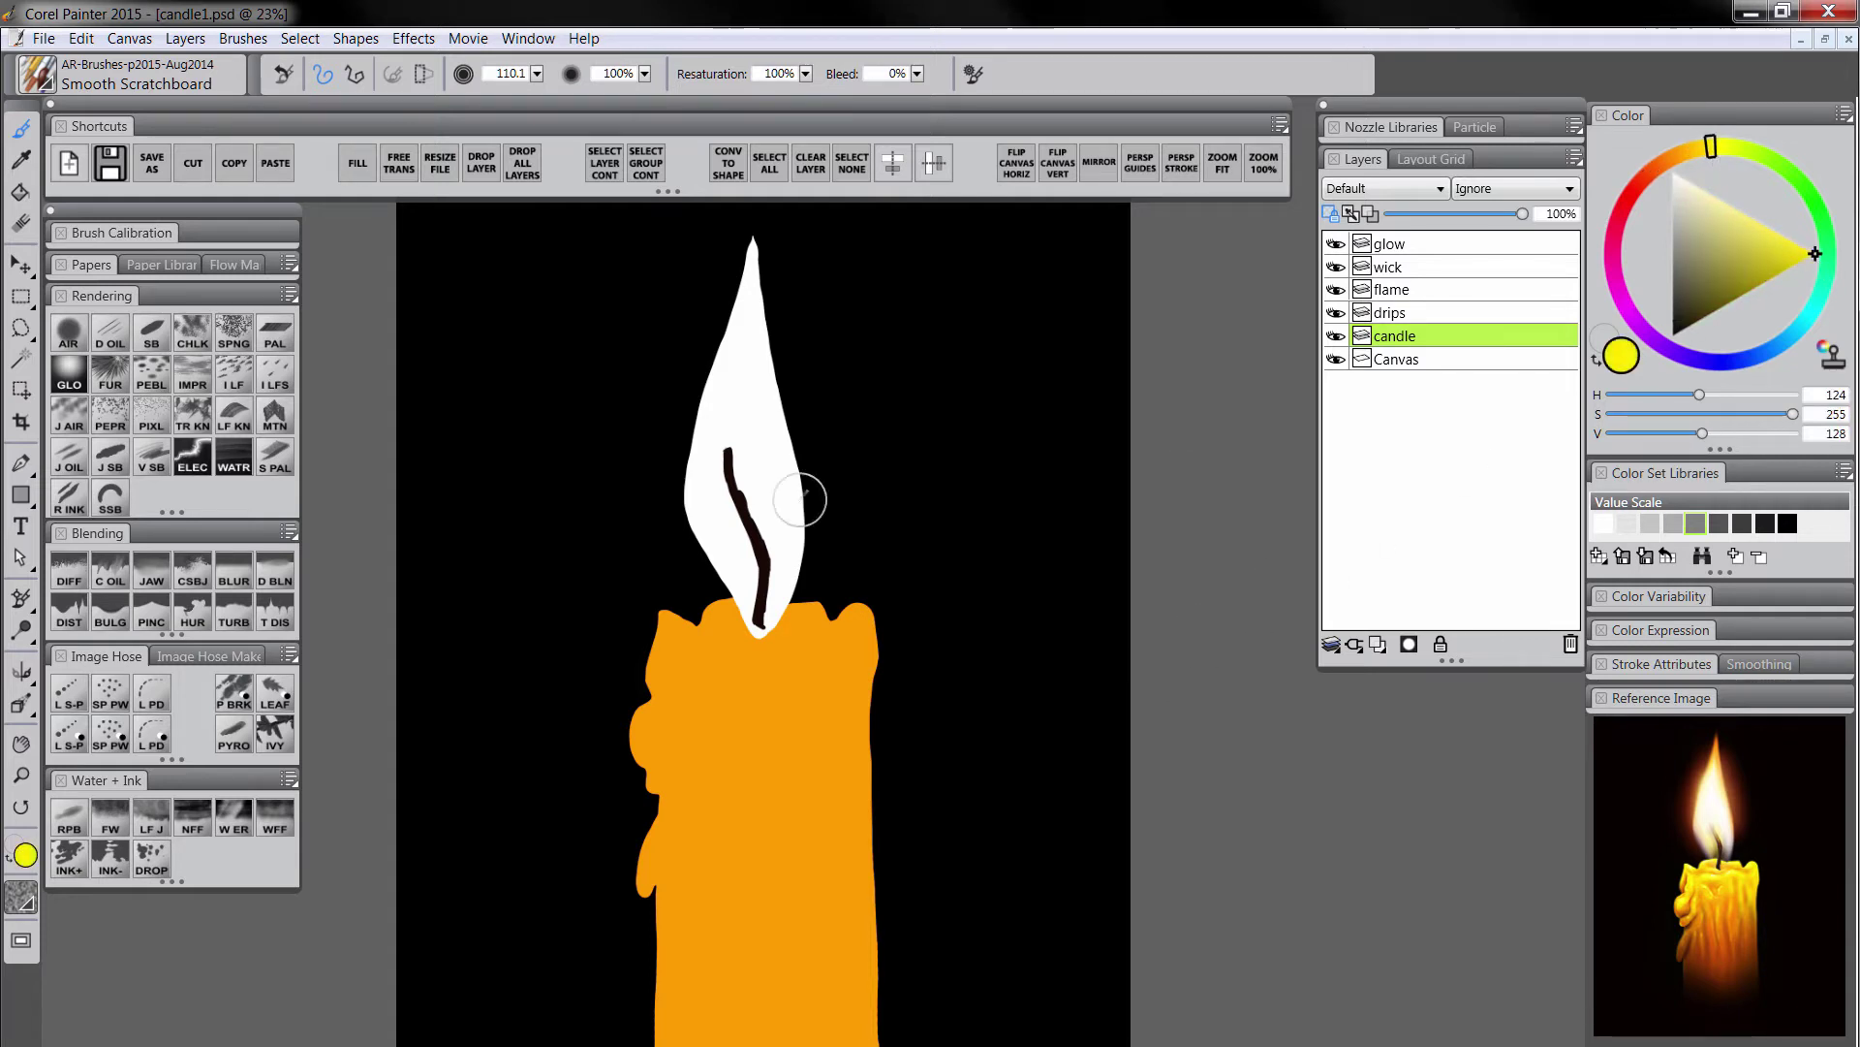
pyautogui.click(69, 341)
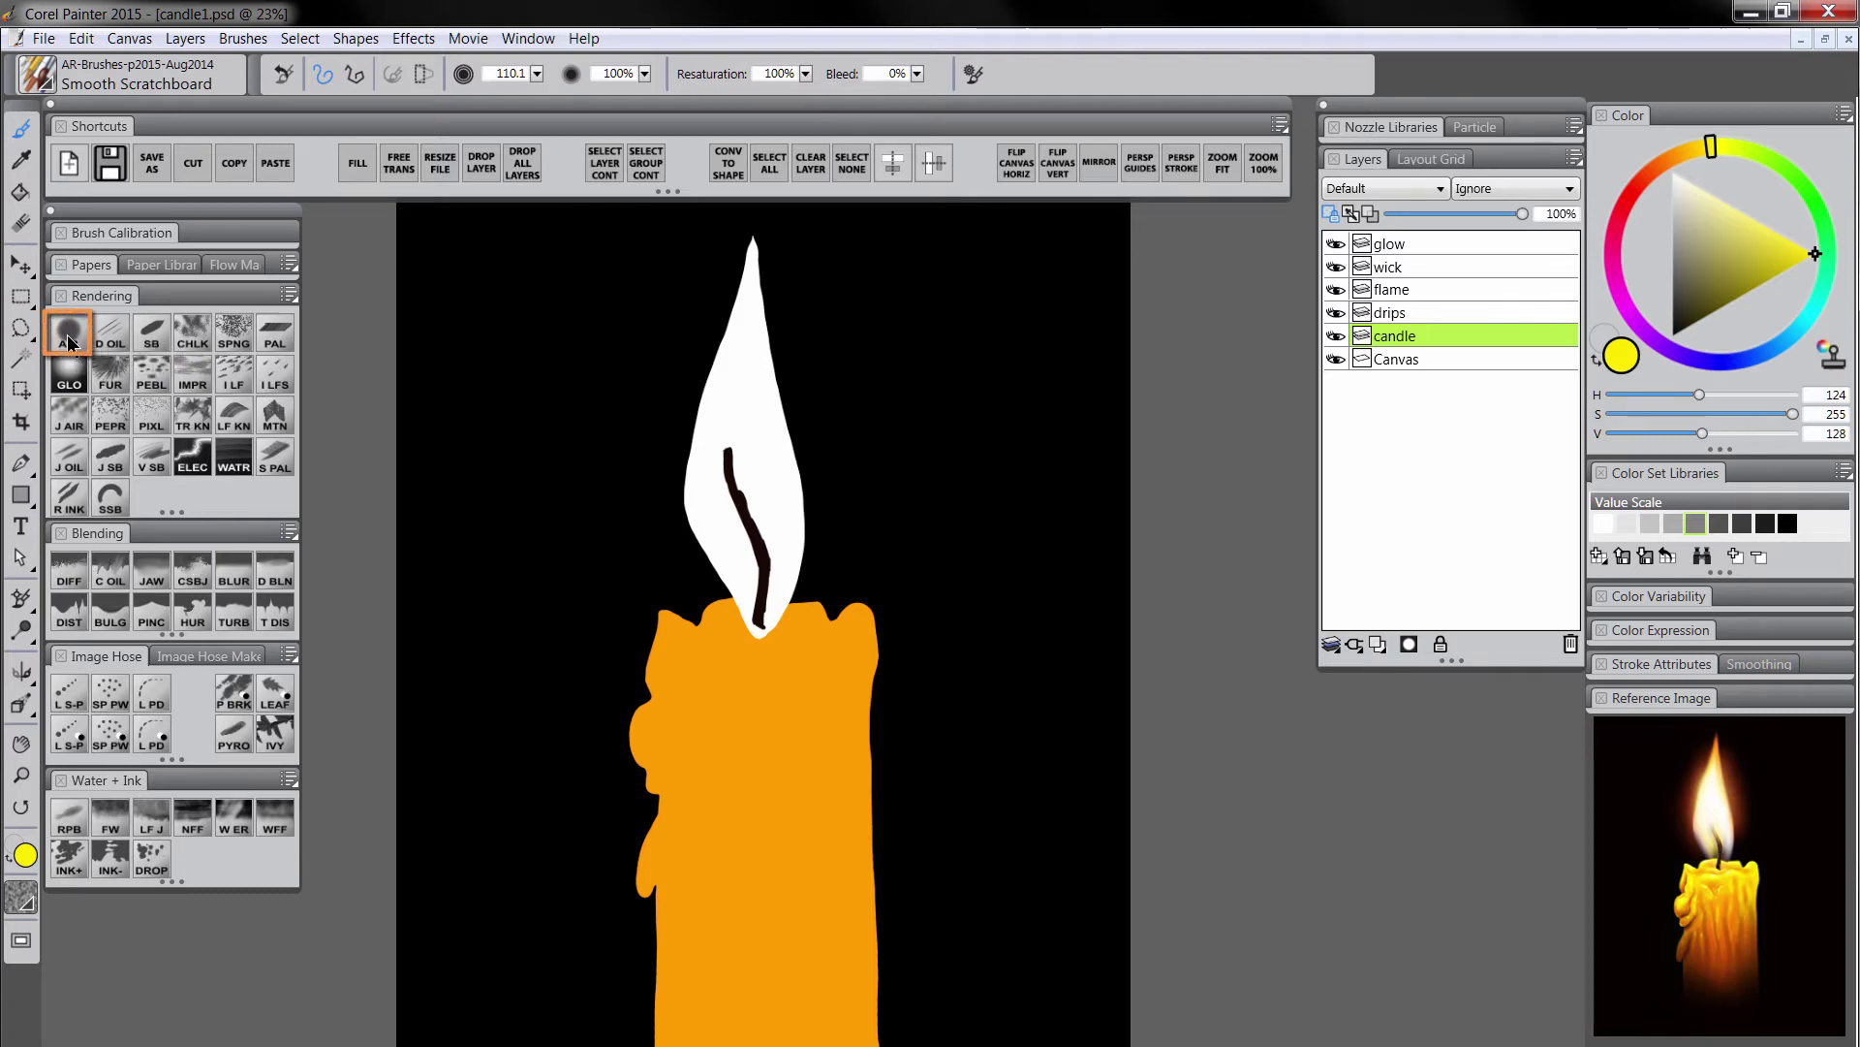
pyautogui.moveTo(754, 560)
pyautogui.mouseDown()
pyautogui.moveTo(759, 700)
pyautogui.moveTo(933, 749)
pyautogui.moveTo(933, 726)
pyautogui.moveTo(997, 724)
pyautogui.moveTo(1046, 695)
pyautogui.moveTo(705, 677)
pyautogui.moveTo(677, 694)
pyautogui.moveTo(981, 683)
pyautogui.moveTo(896, 697)
pyautogui.moveTo(849, 621)
pyautogui.moveTo(565, 686)
pyautogui.moveTo(1002, 702)
pyautogui.moveTo(742, 735)
pyautogui.moveTo(977, 592)
pyautogui.moveTo(838, 544)
pyautogui.moveTo(790, 554)
pyautogui.mouseUp()
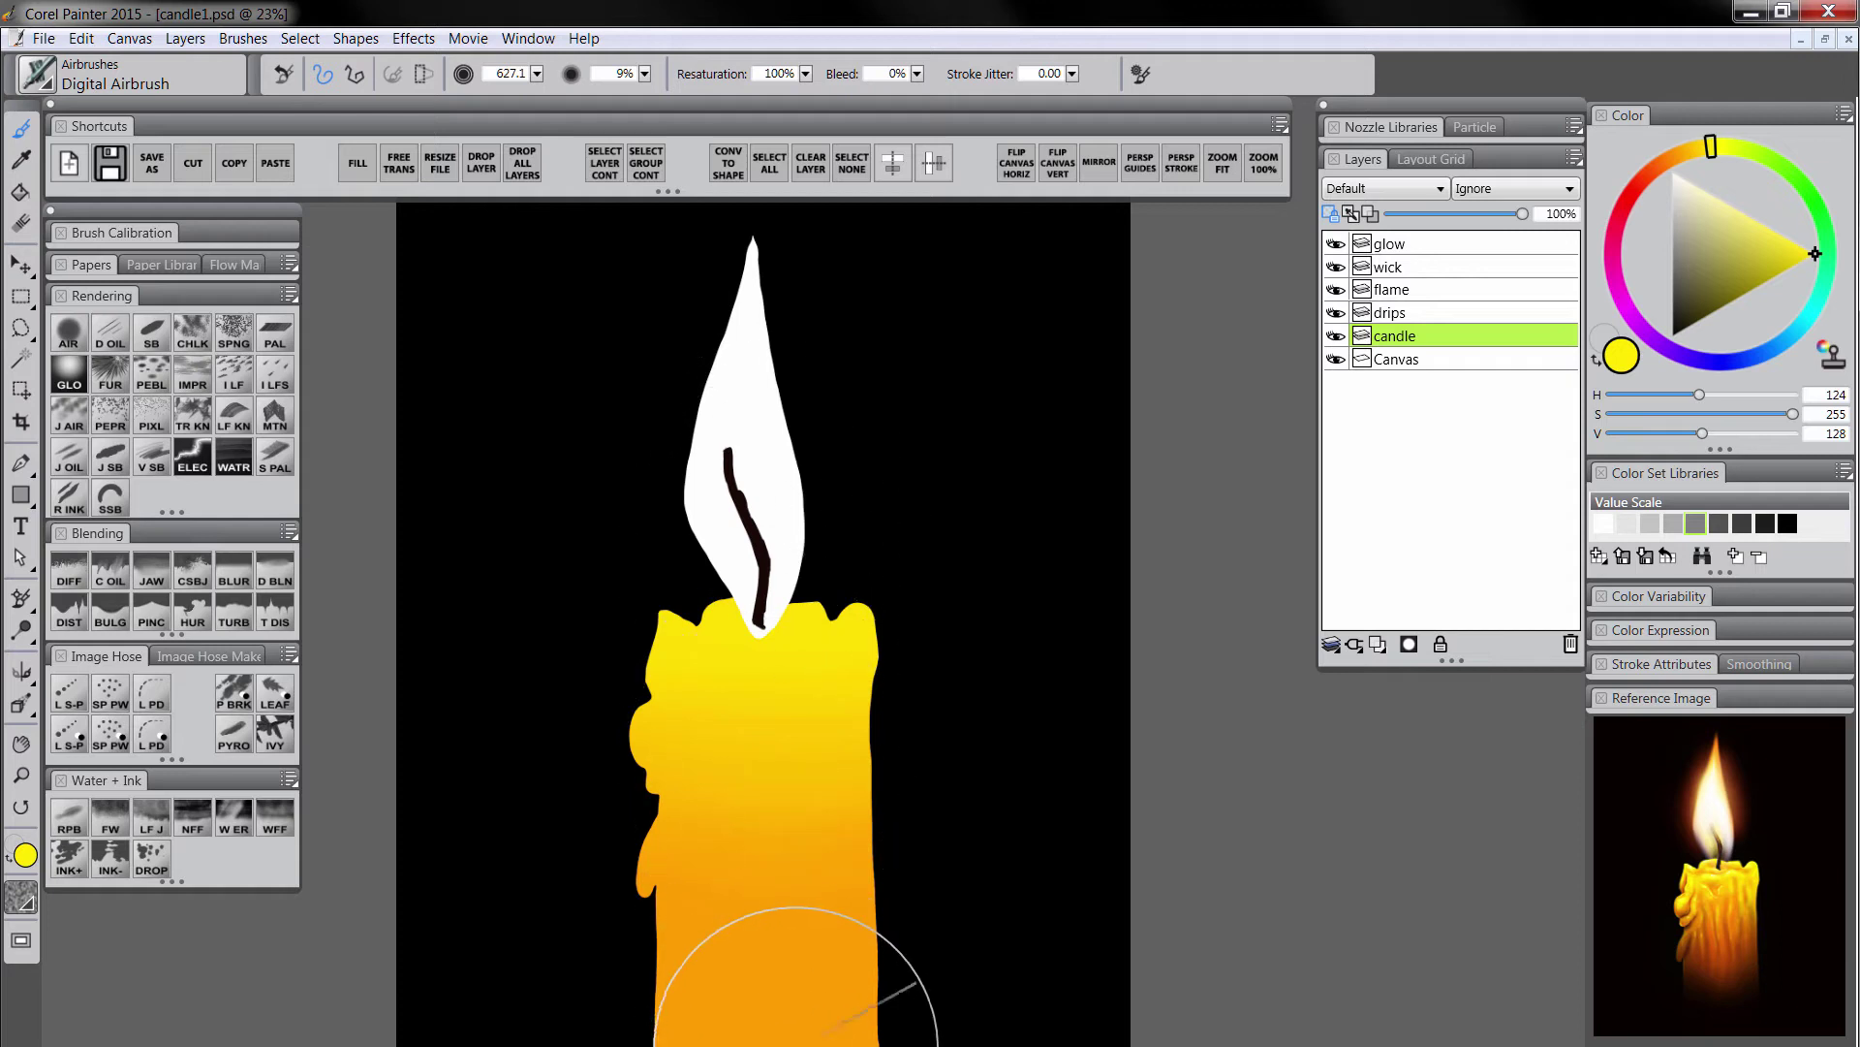
# Airbrush the candle's lower part with deeper orange (H 106) and its base with red-orange (H 98), both at S 255, V 128.
pyautogui.click(1667, 162)
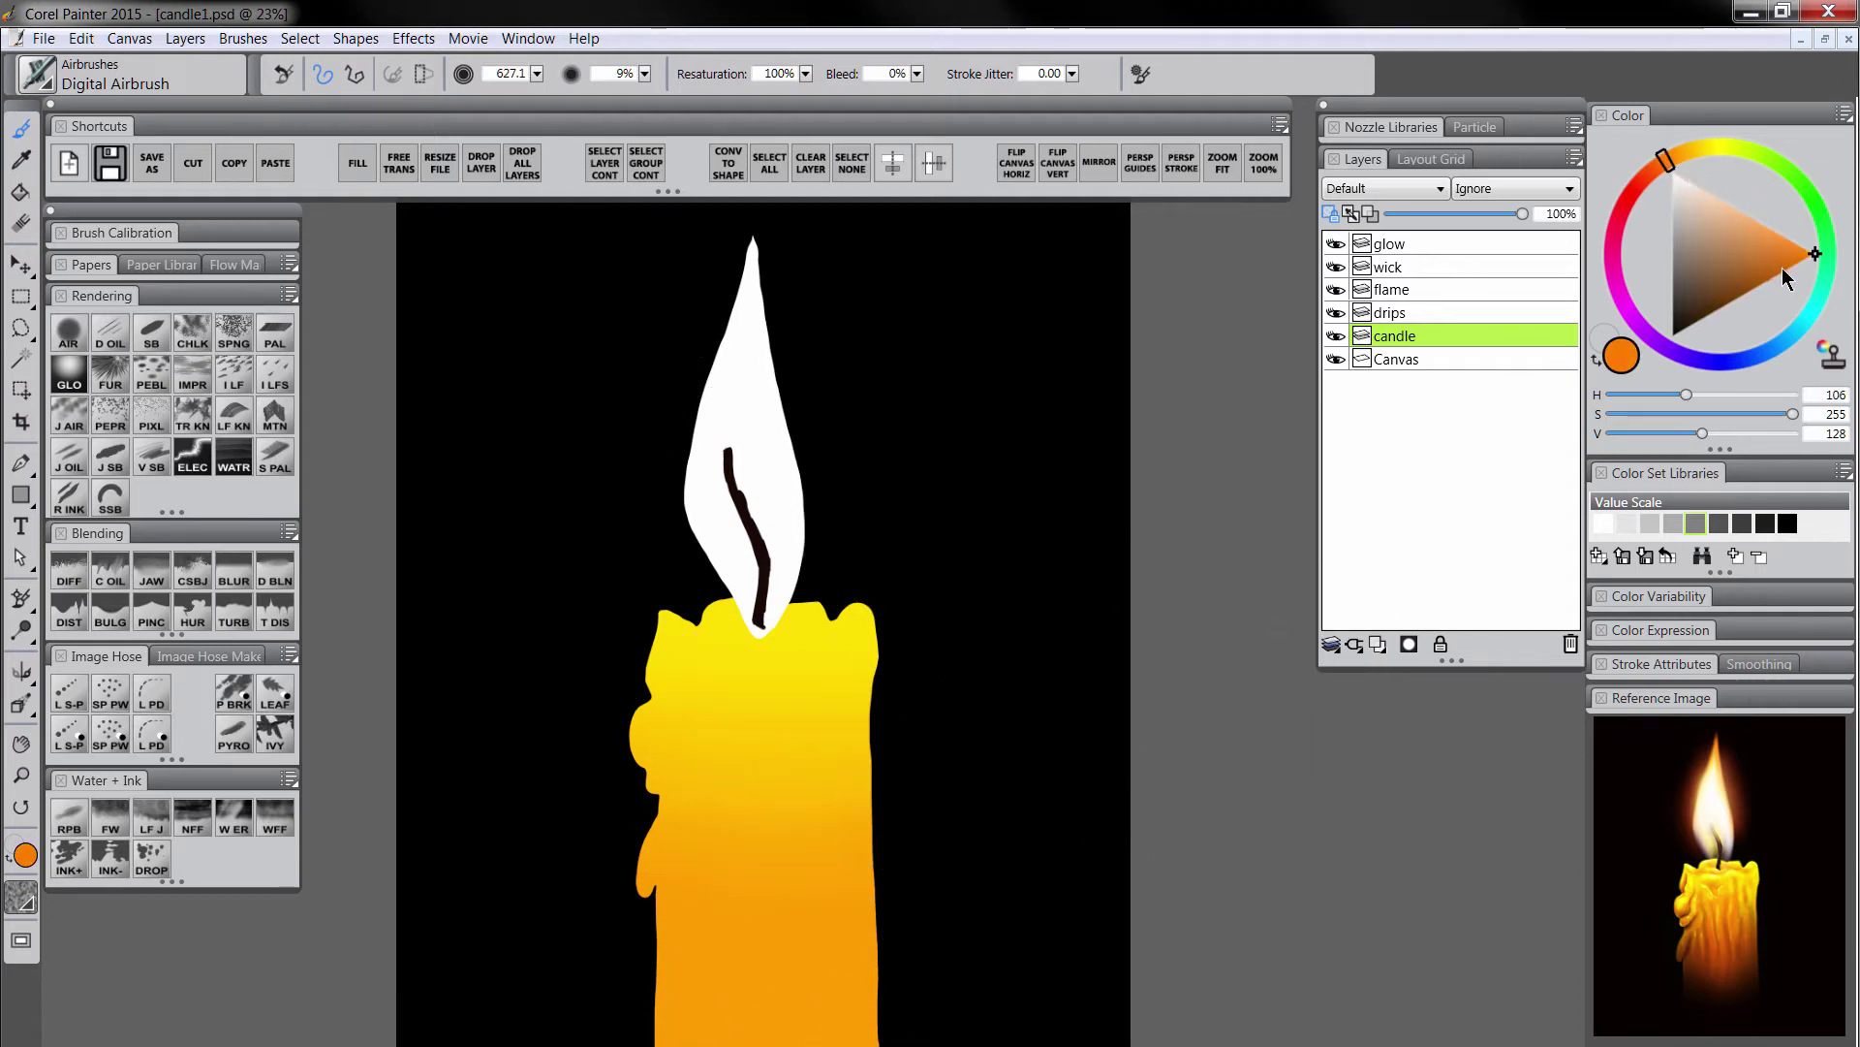
pyautogui.moveTo(826, 926)
pyautogui.mouseDown()
pyautogui.moveTo(960, 945)
pyautogui.moveTo(697, 912)
pyautogui.mouseUp()
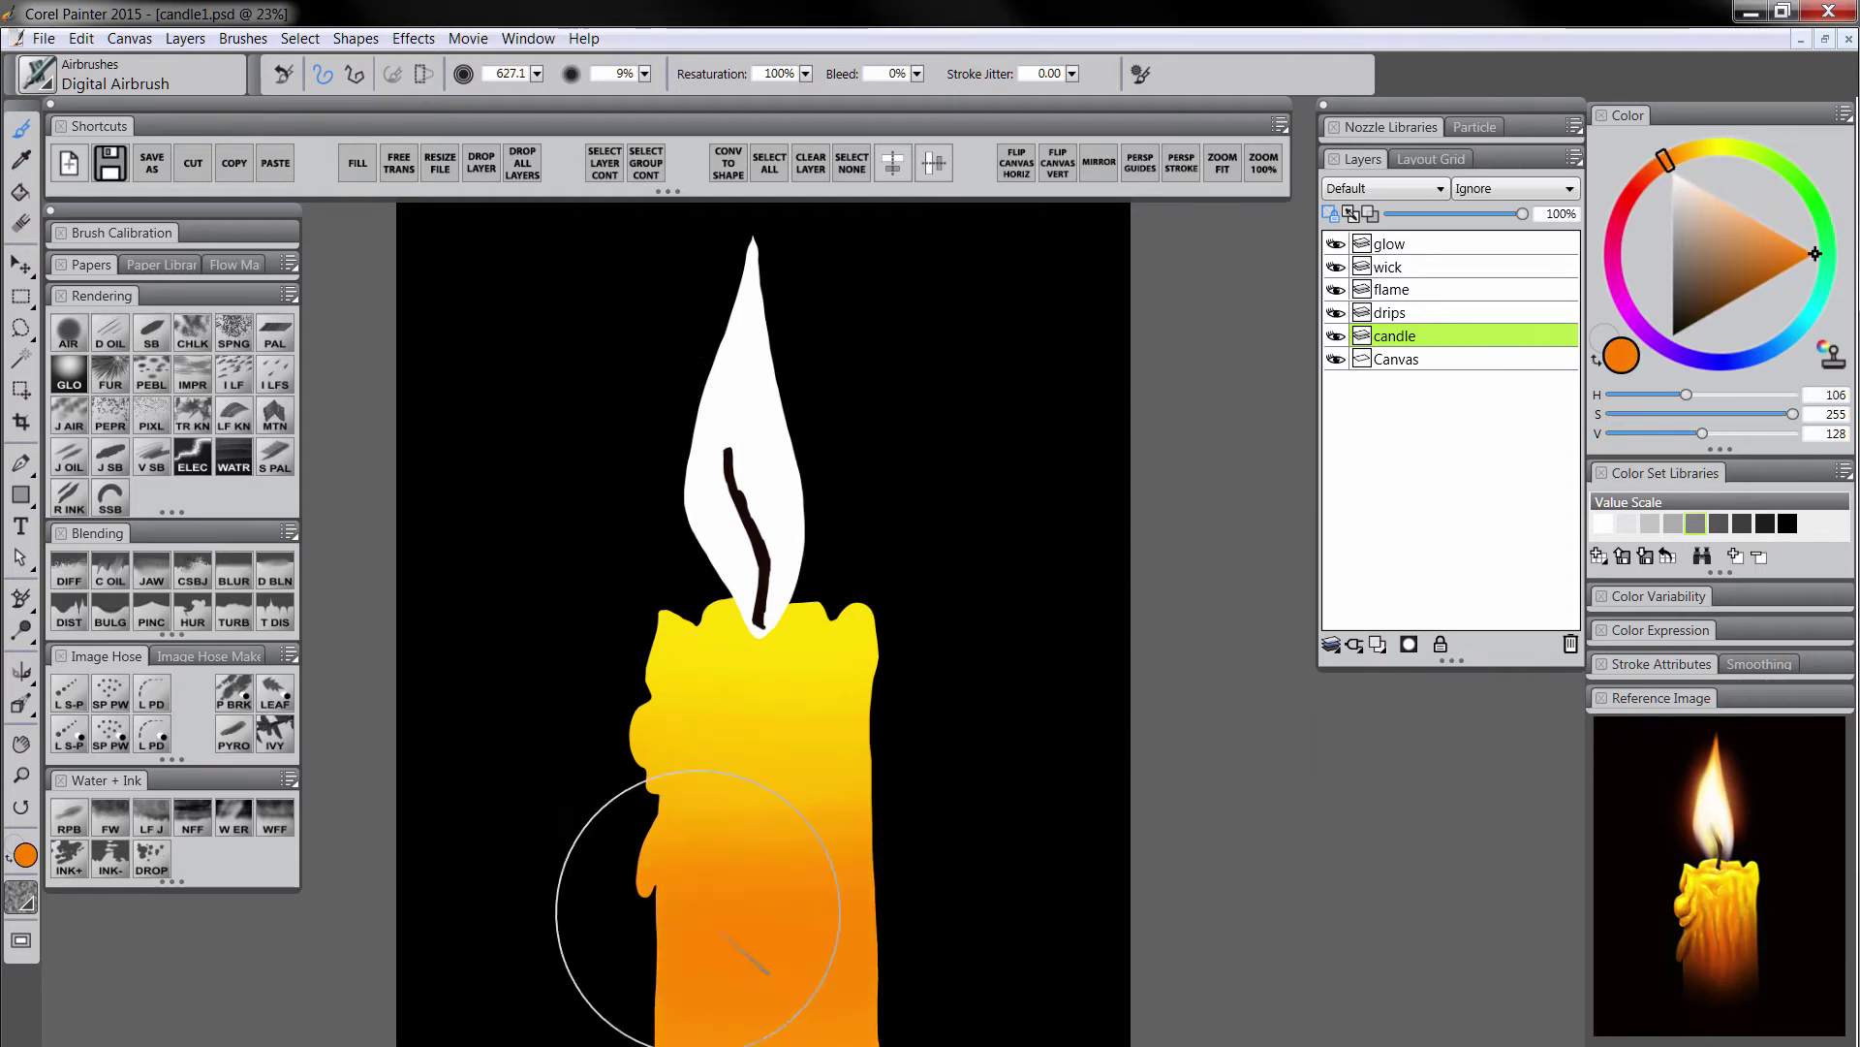
pyautogui.click(1649, 177)
pyautogui.moveTo(954, 919)
pyautogui.mouseDown()
pyautogui.moveTo(794, 1046)
pyautogui.moveTo(959, 1045)
pyautogui.moveTo(921, 1046)
pyautogui.mouseUp()
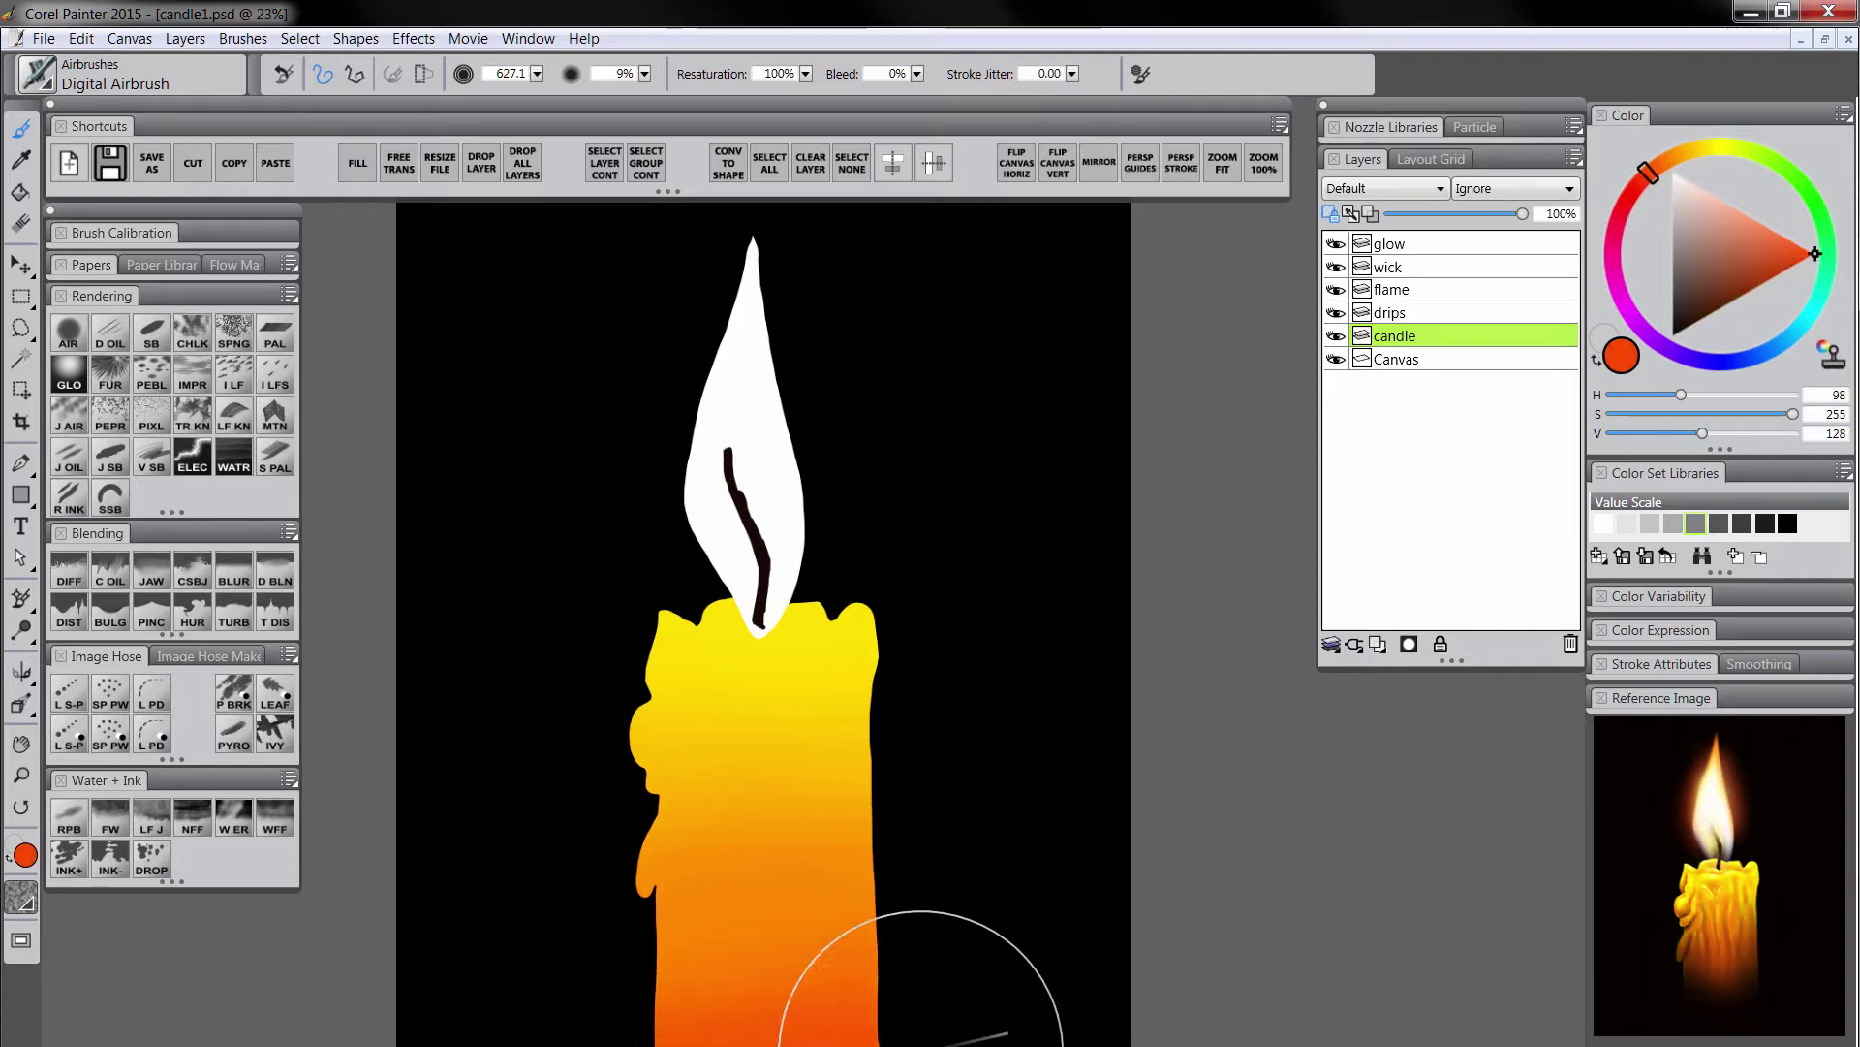
# Darken the candle's base with airbrushed dark brown (H 98, S 255, V 22) and near-black red (H 89, S 255, V 10).
pyautogui.click(1705, 310)
pyautogui.click(1698, 322)
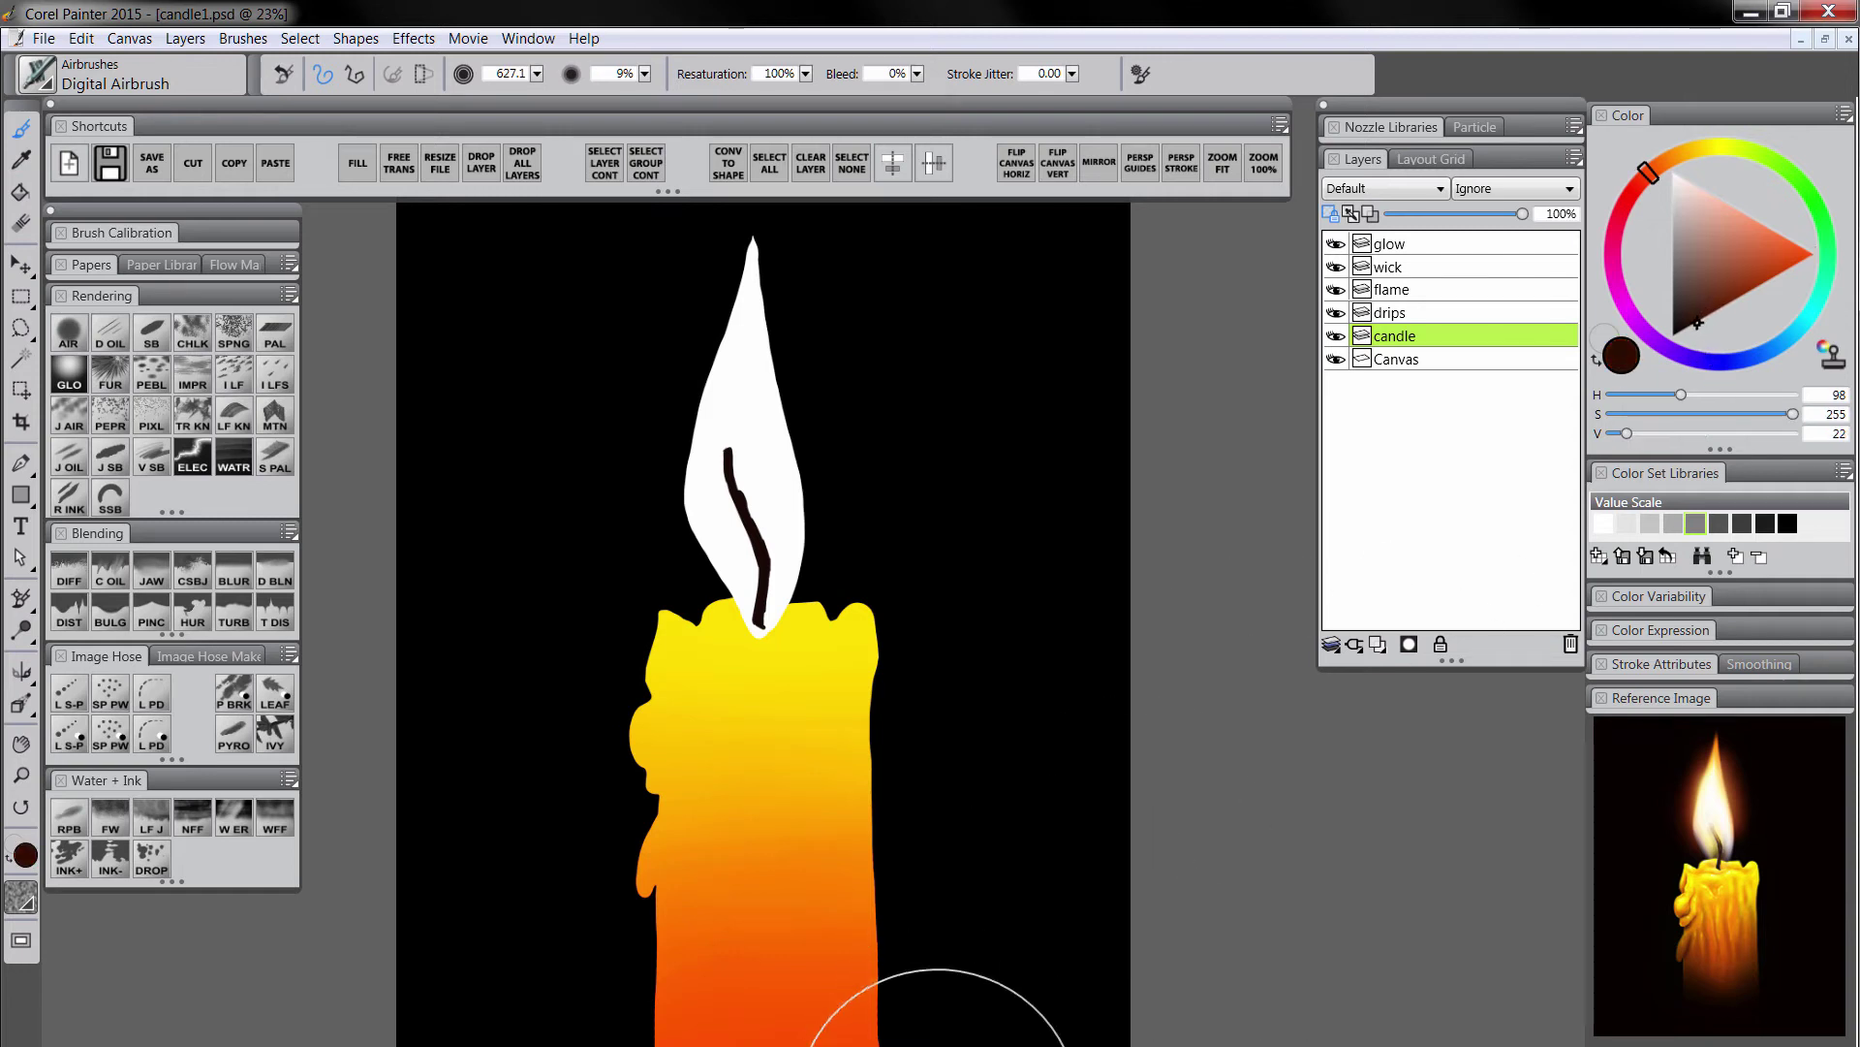
pyautogui.moveTo(567, 1045)
pyautogui.mouseDown()
pyautogui.moveTo(652, 992)
pyautogui.moveTo(610, 1046)
pyautogui.moveTo(636, 1045)
pyautogui.mouseUp()
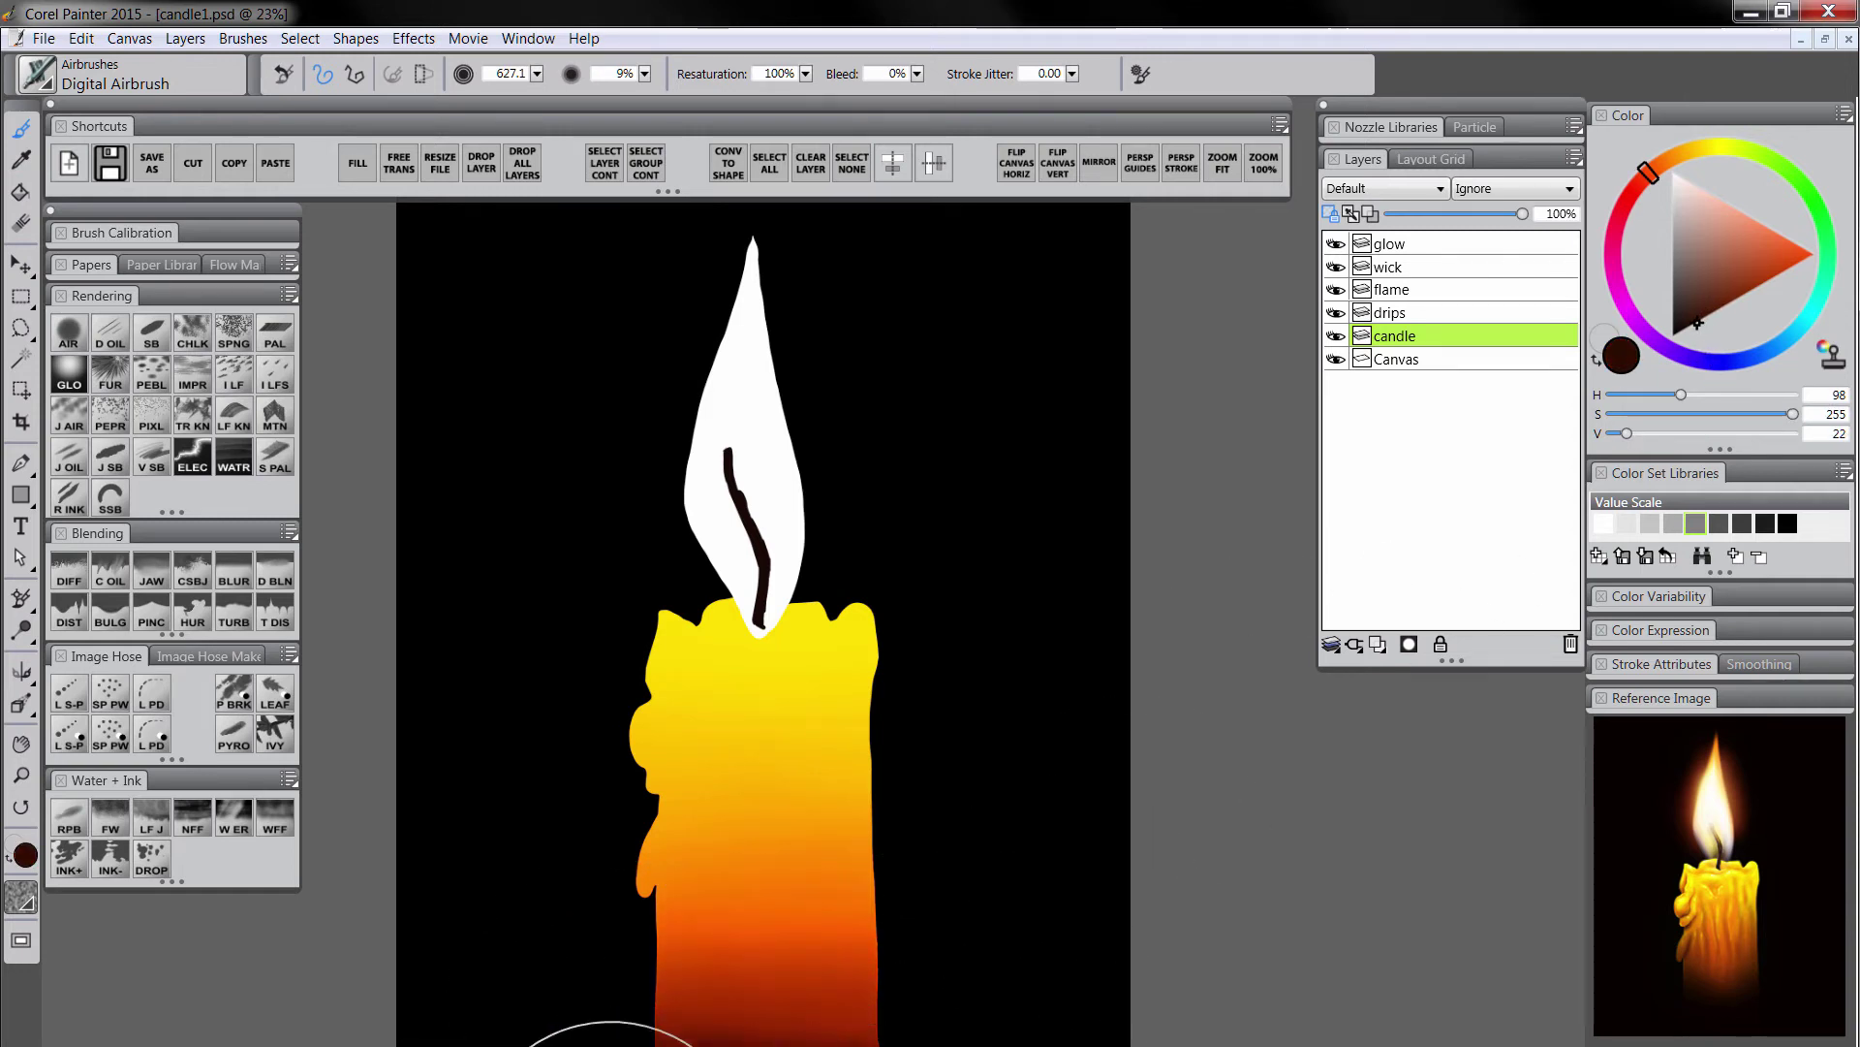
pyautogui.click(1642, 199)
pyautogui.click(1685, 332)
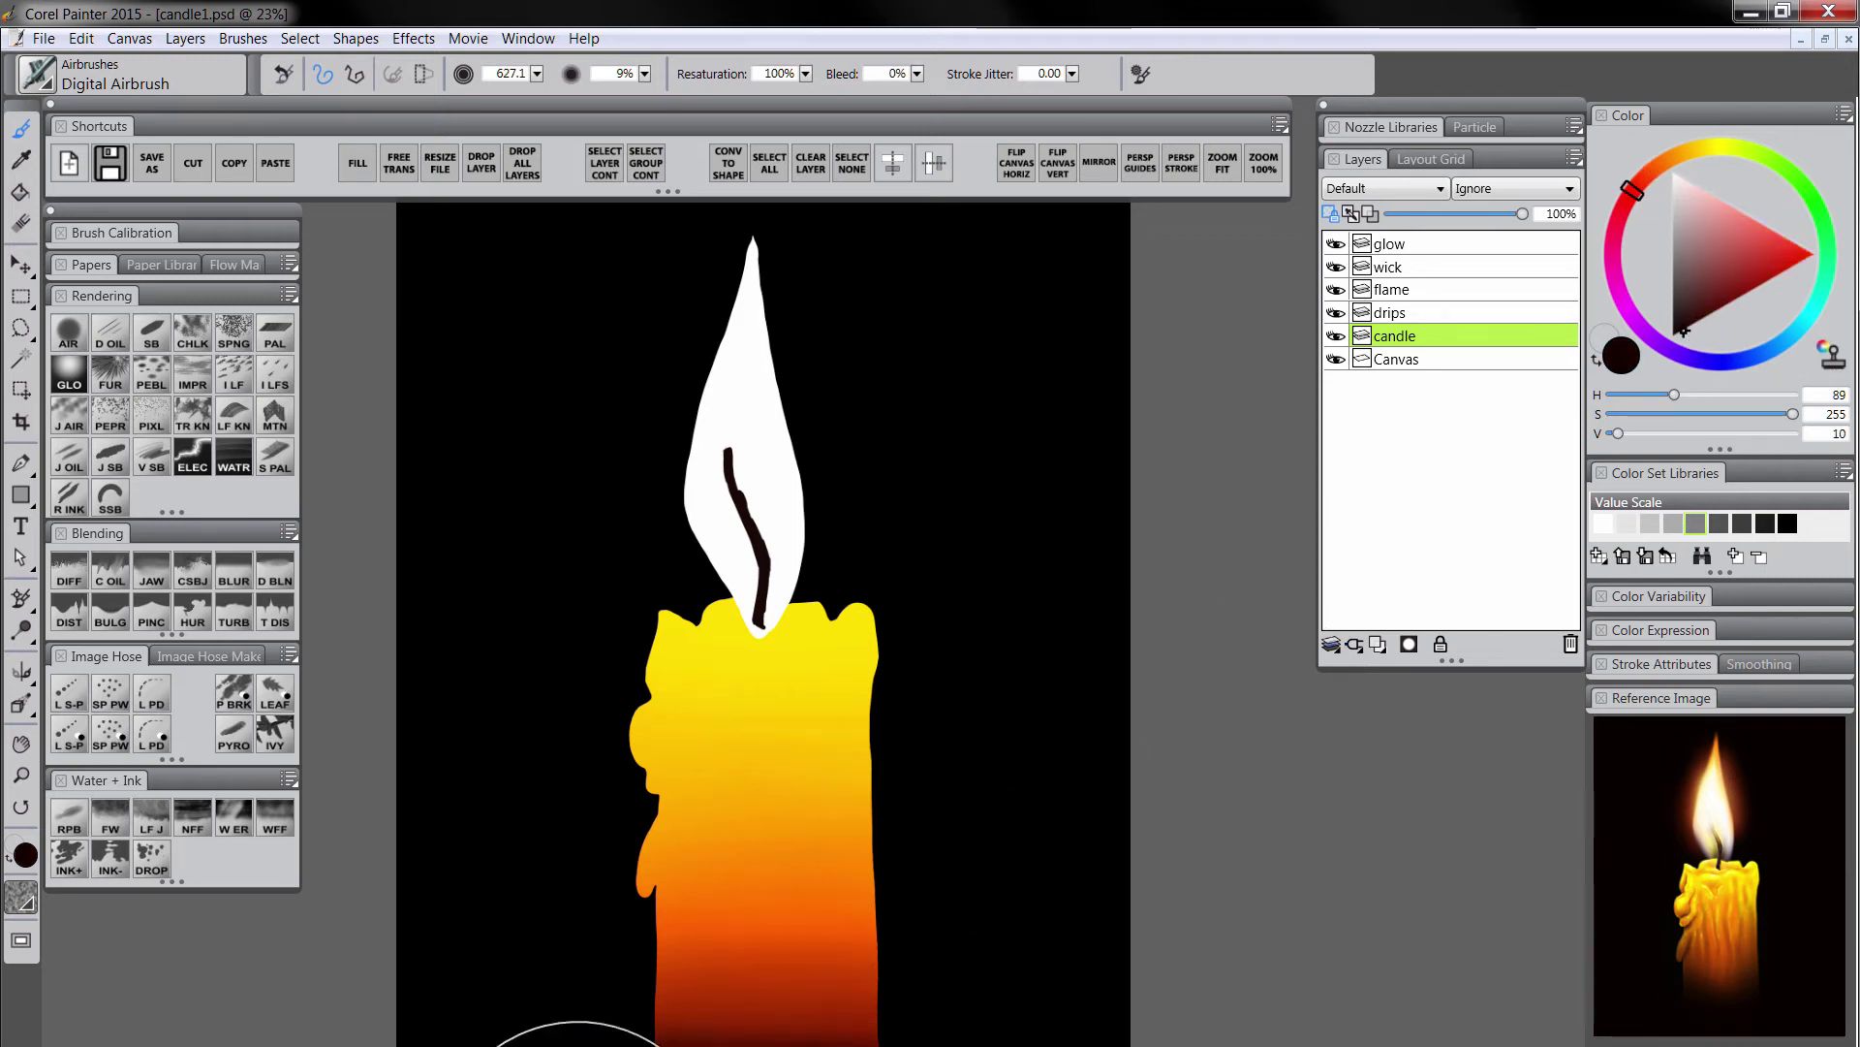
pyautogui.moveTo(661, 1017); pyautogui.dragTo(961, 898)
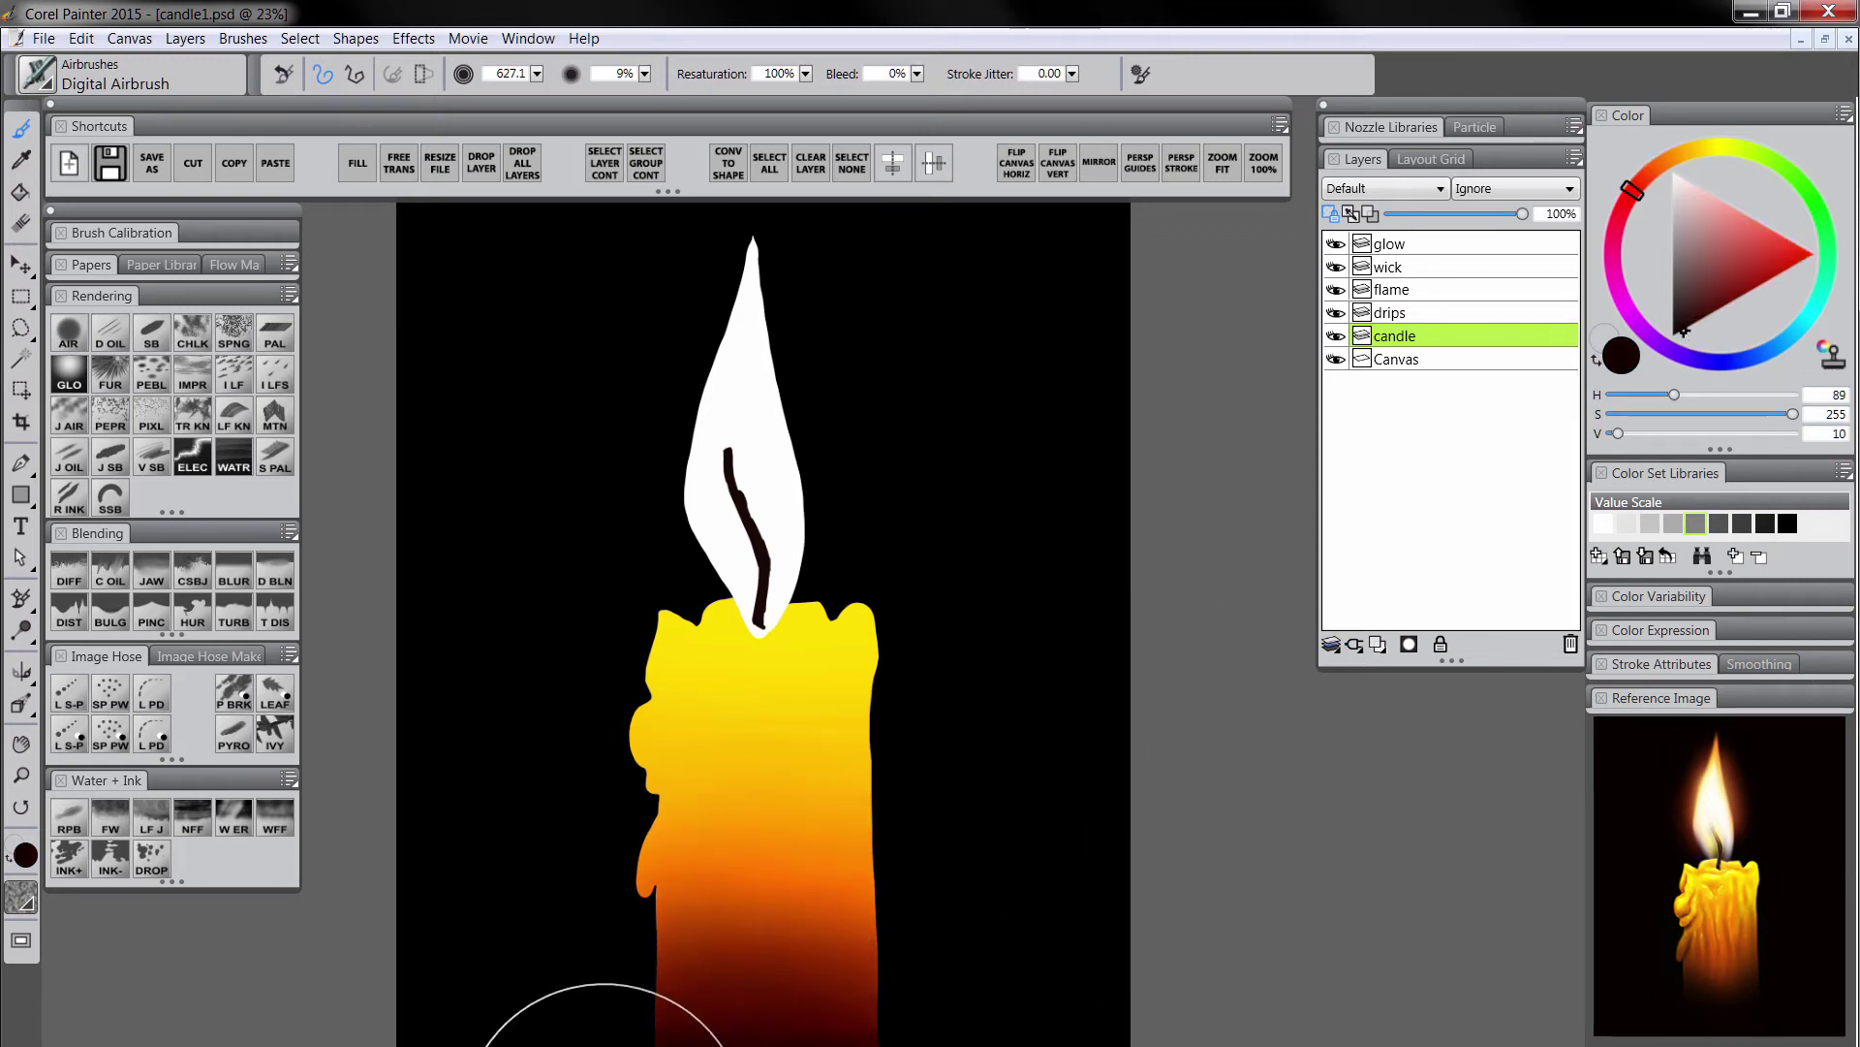
pyautogui.moveTo(604, 1045)
pyautogui.mouseDown()
pyautogui.moveTo(878, 1045)
pyautogui.moveTo(561, 1045)
pyautogui.moveTo(990, 1046)
pyautogui.mouseUp()
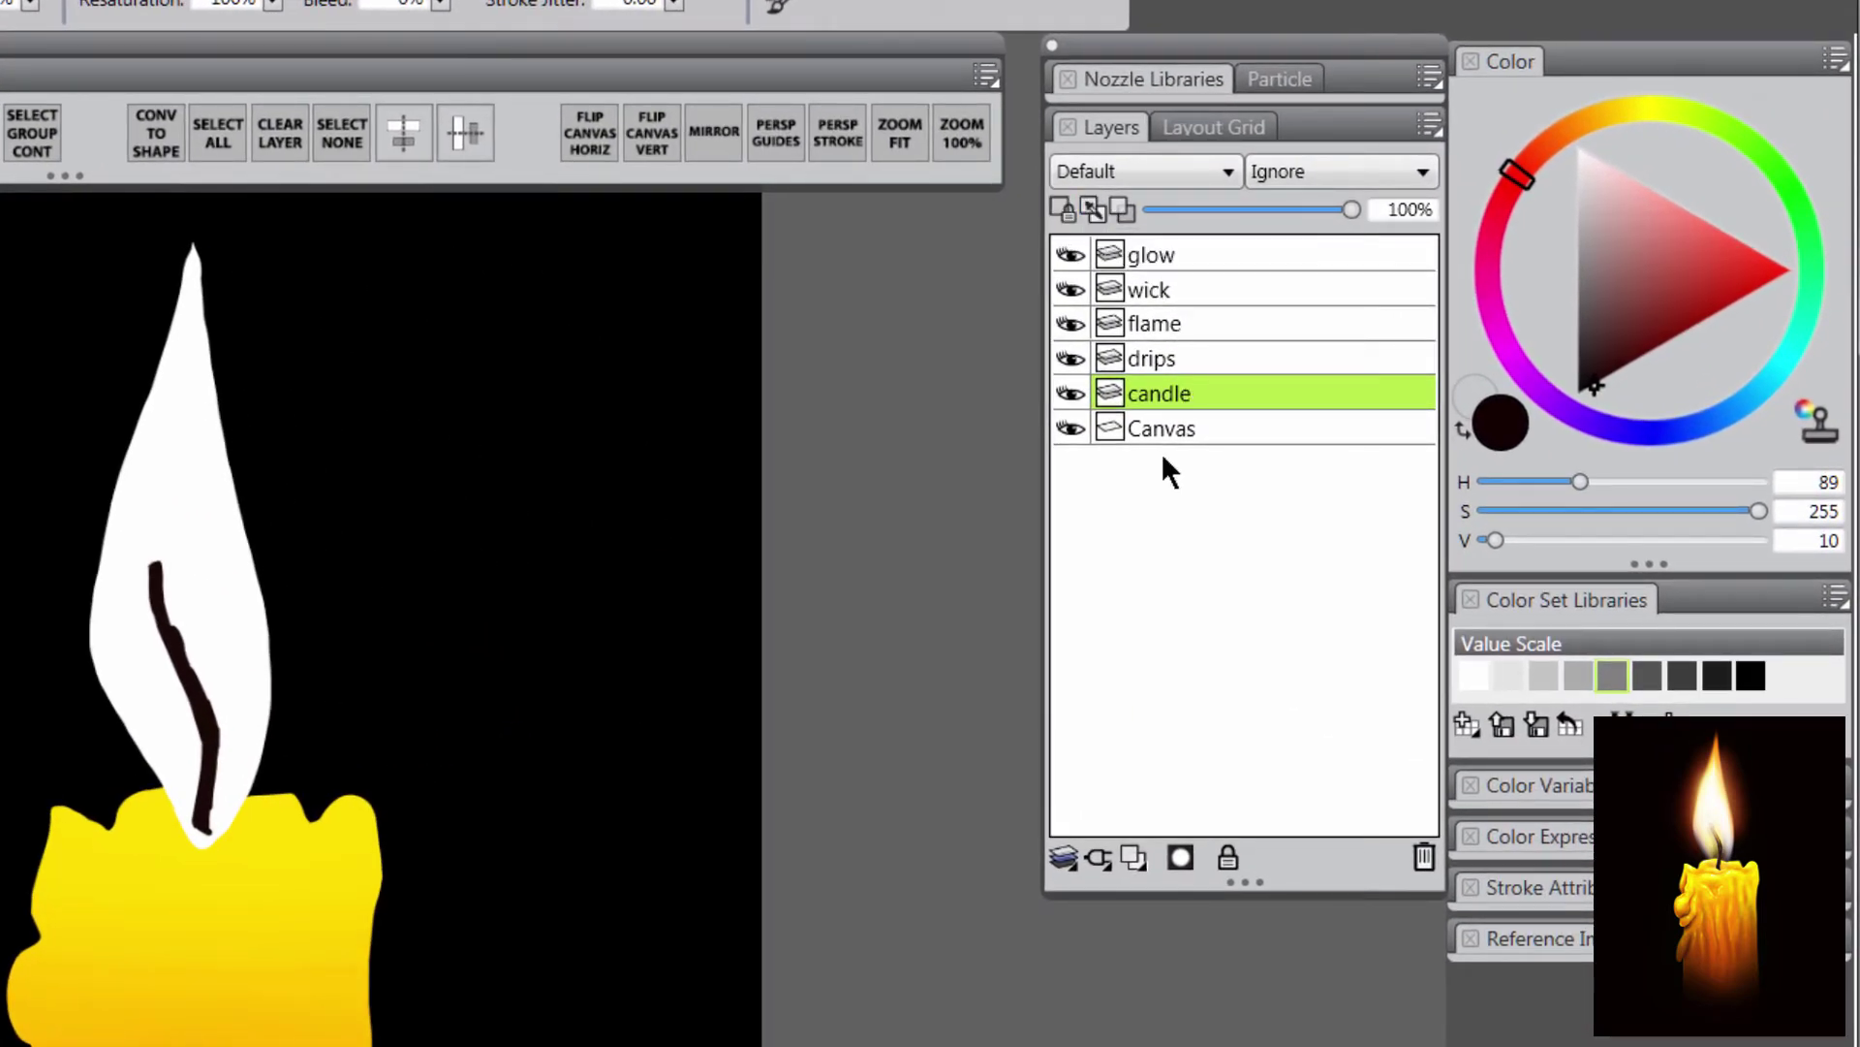
# Add a layer mask to the candle layer and fade out the candle's base with black using the Digital Airbrush at size 749.9.
pyautogui.click(1184, 854)
pyautogui.moveTo(1646, 350); pyautogui.dragTo(1561, 456)
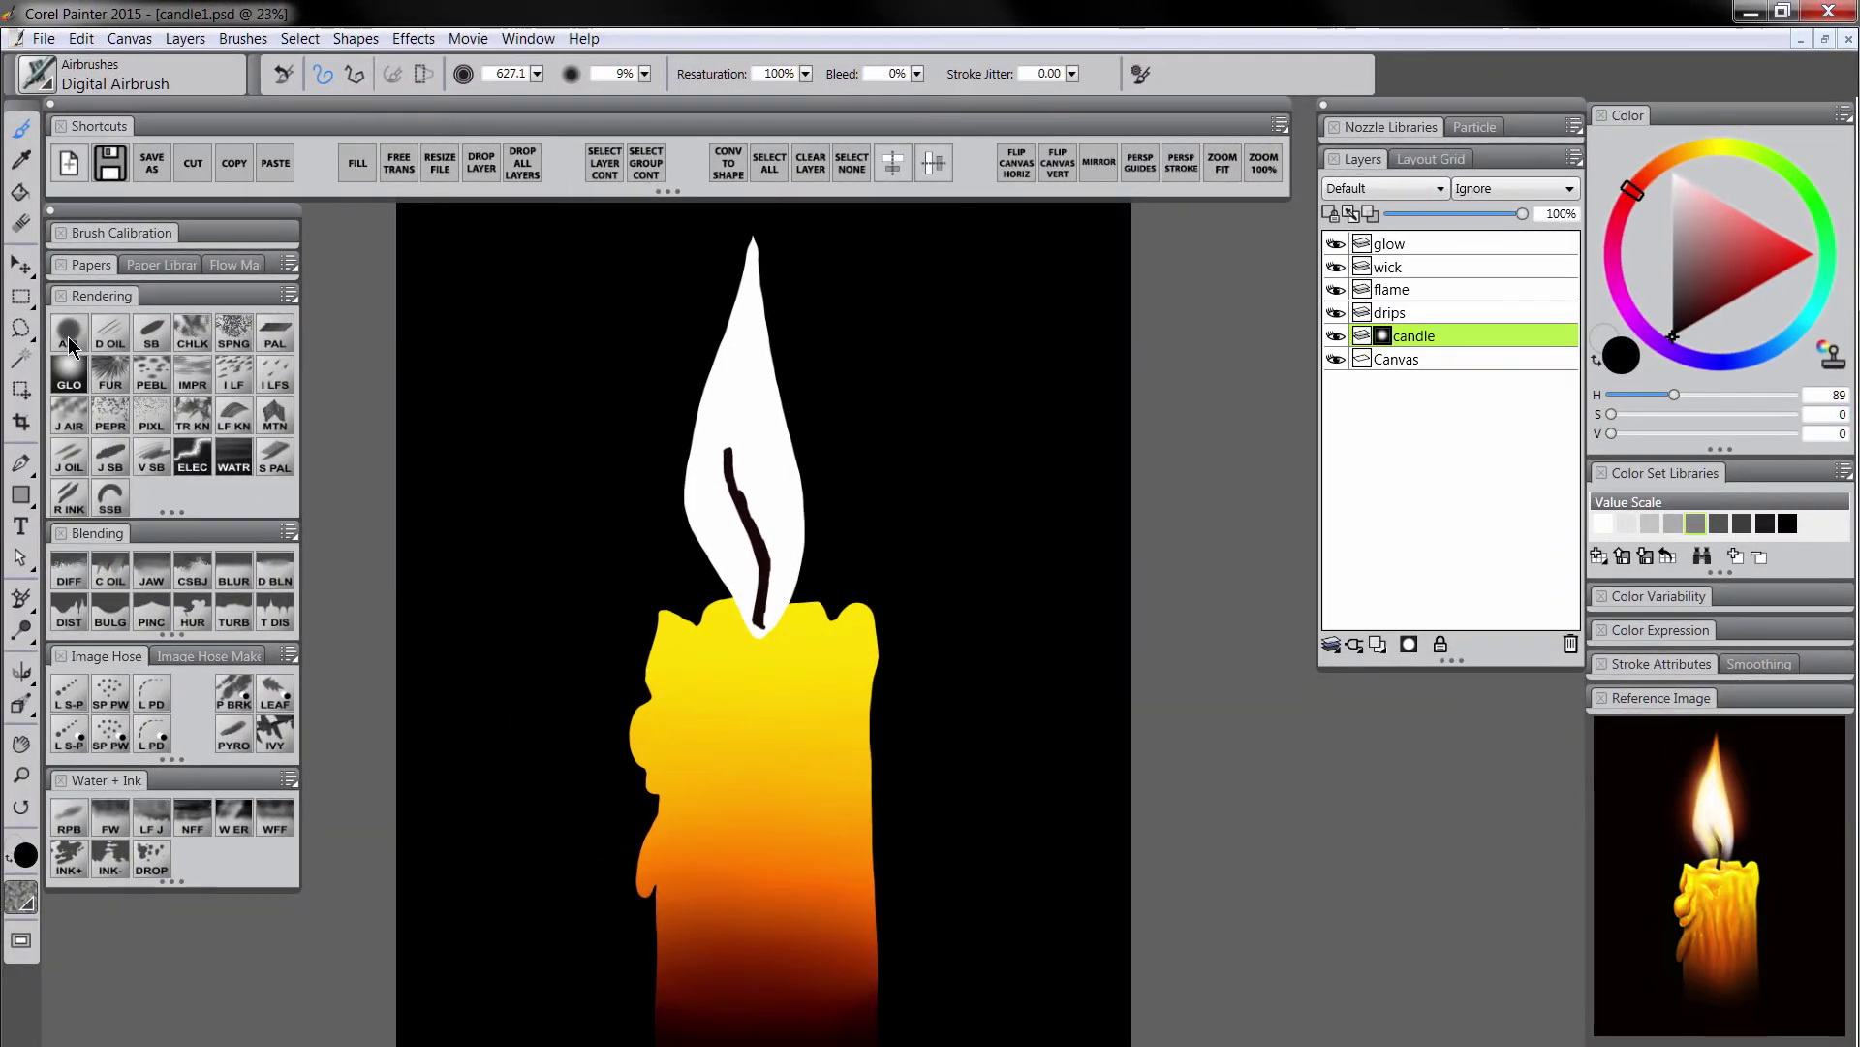
pyautogui.click(68, 339)
pyautogui.moveTo(620, 968)
pyautogui.mouseDown()
pyautogui.moveTo(775, 1046)
pyautogui.moveTo(905, 1045)
pyautogui.moveTo(552, 1045)
pyautogui.moveTo(548, 1004)
pyautogui.moveTo(818, 1045)
pyautogui.moveTo(529, 1045)
pyautogui.moveTo(552, 893)
pyautogui.moveTo(686, 1046)
pyautogui.moveTo(582, 1045)
pyautogui.moveTo(922, 872)
pyautogui.mouseUp()
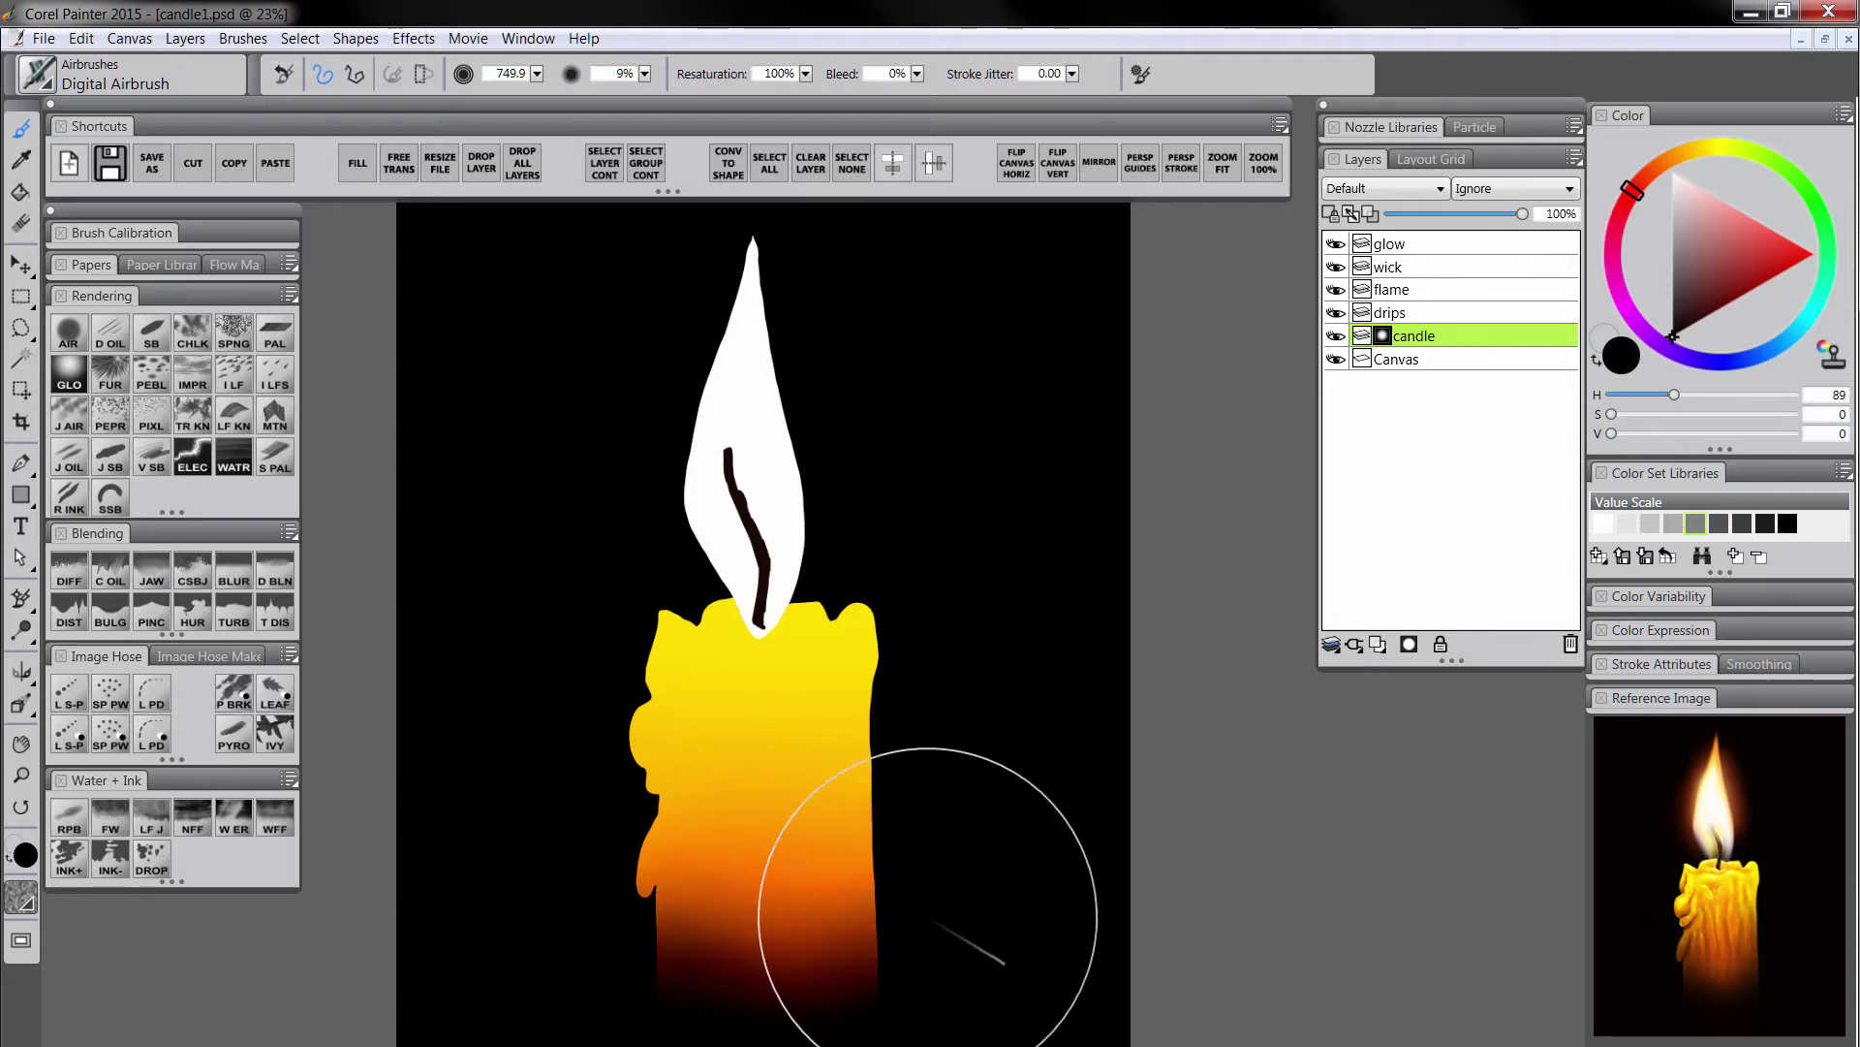
# Fade the candle's lower edges further on its layer mask with black, using the Digital Airbrush at size 749.9.
pyautogui.click(1673, 172)
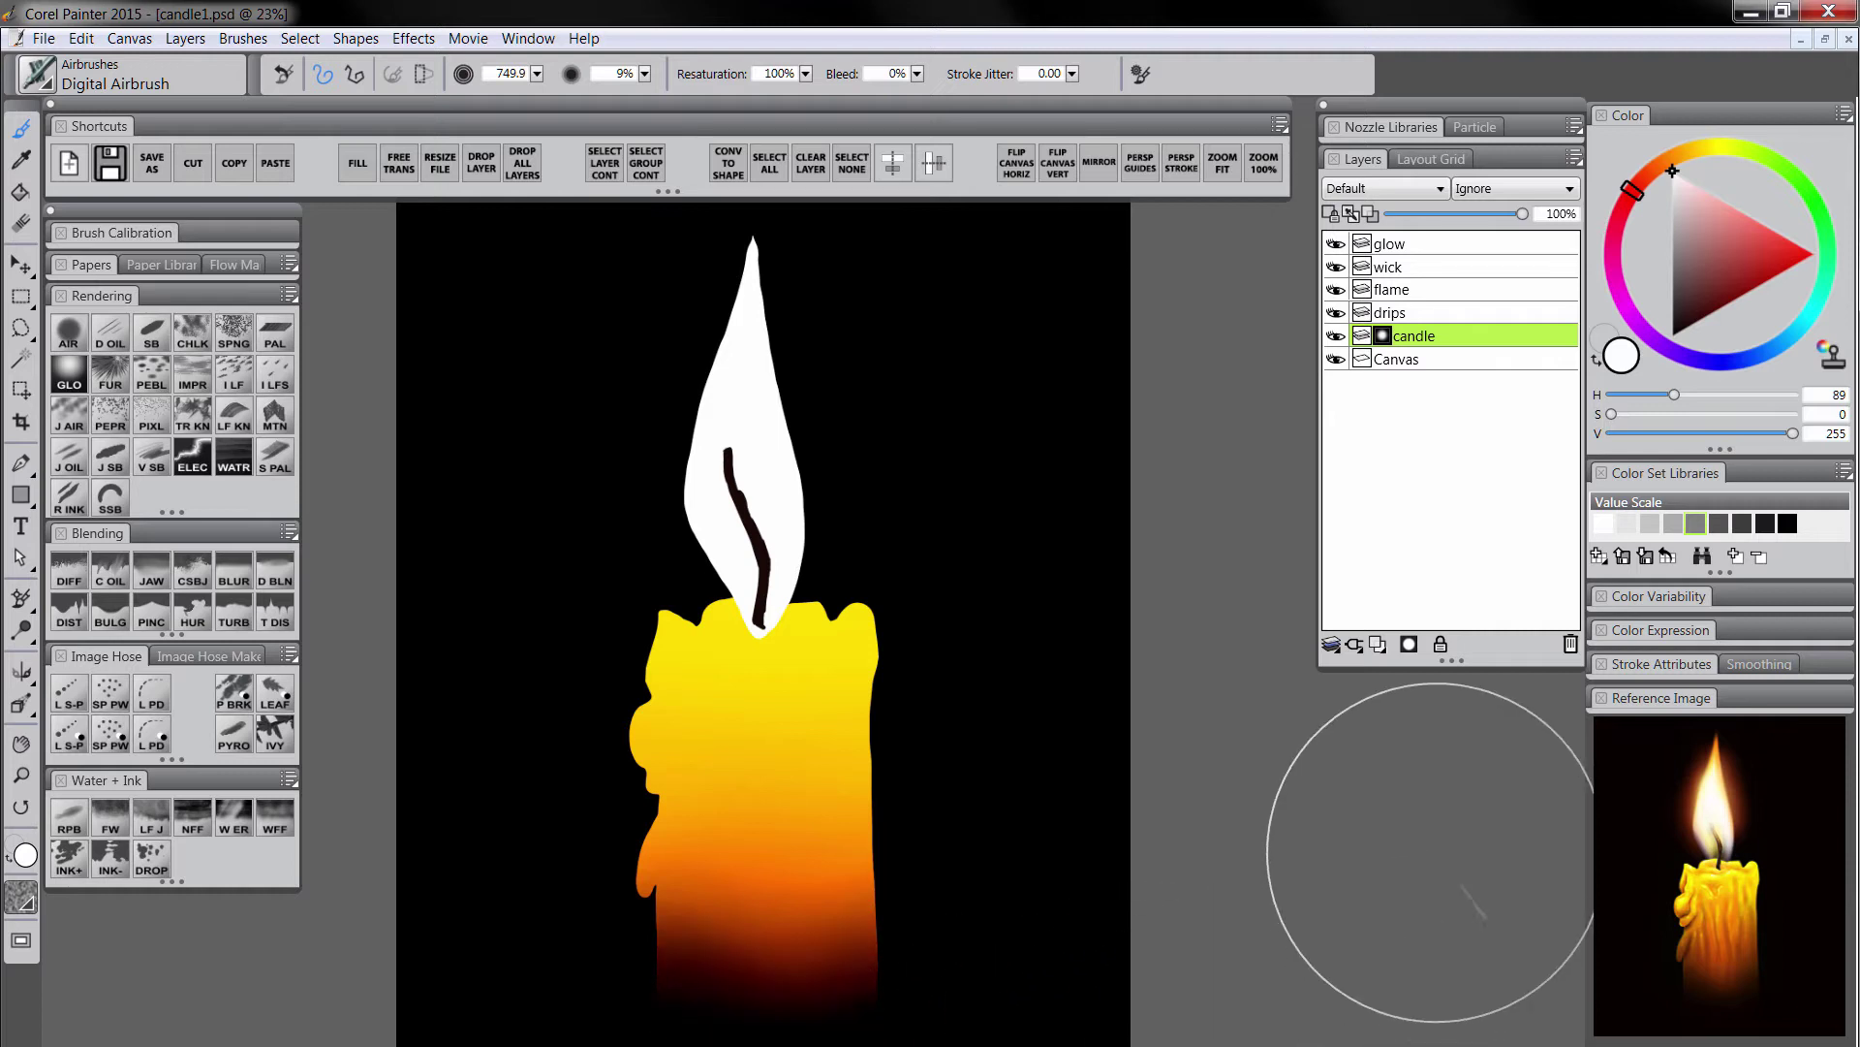
pyautogui.click(1673, 337)
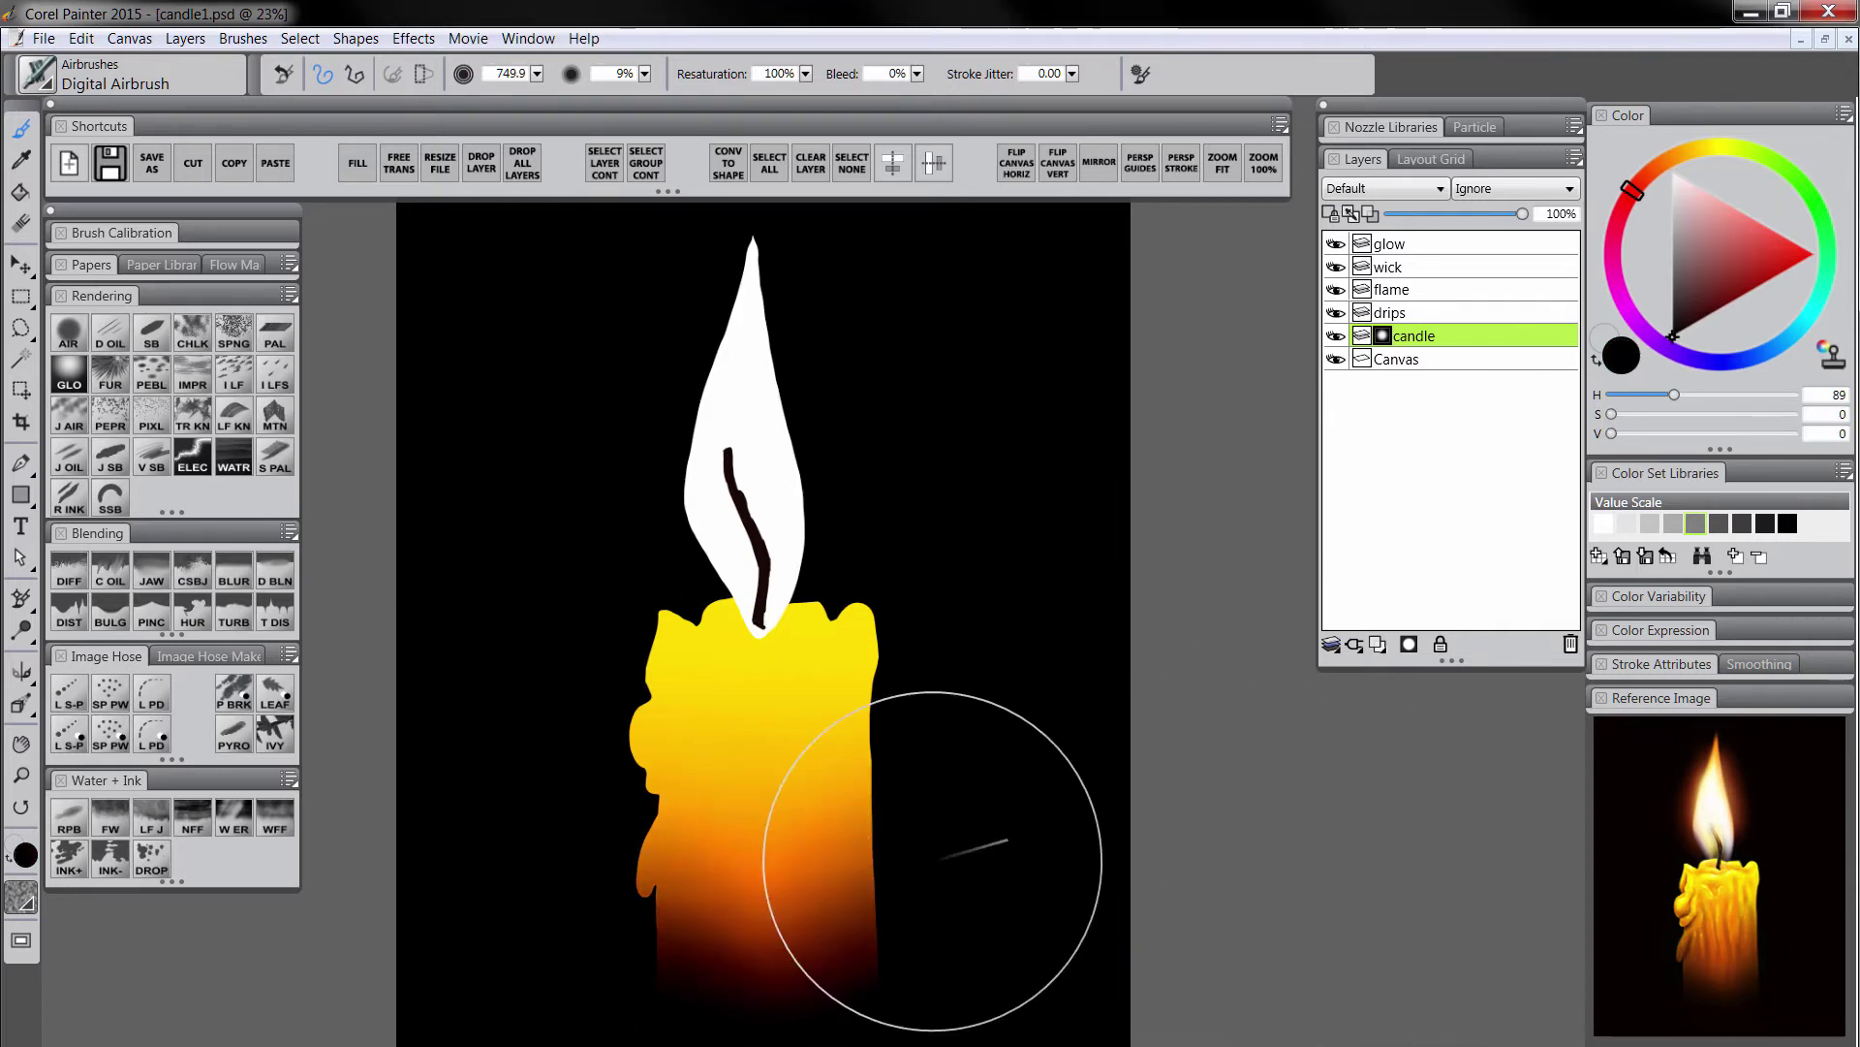
pyautogui.moveTo(872, 1014); pyautogui.dragTo(743, 876)
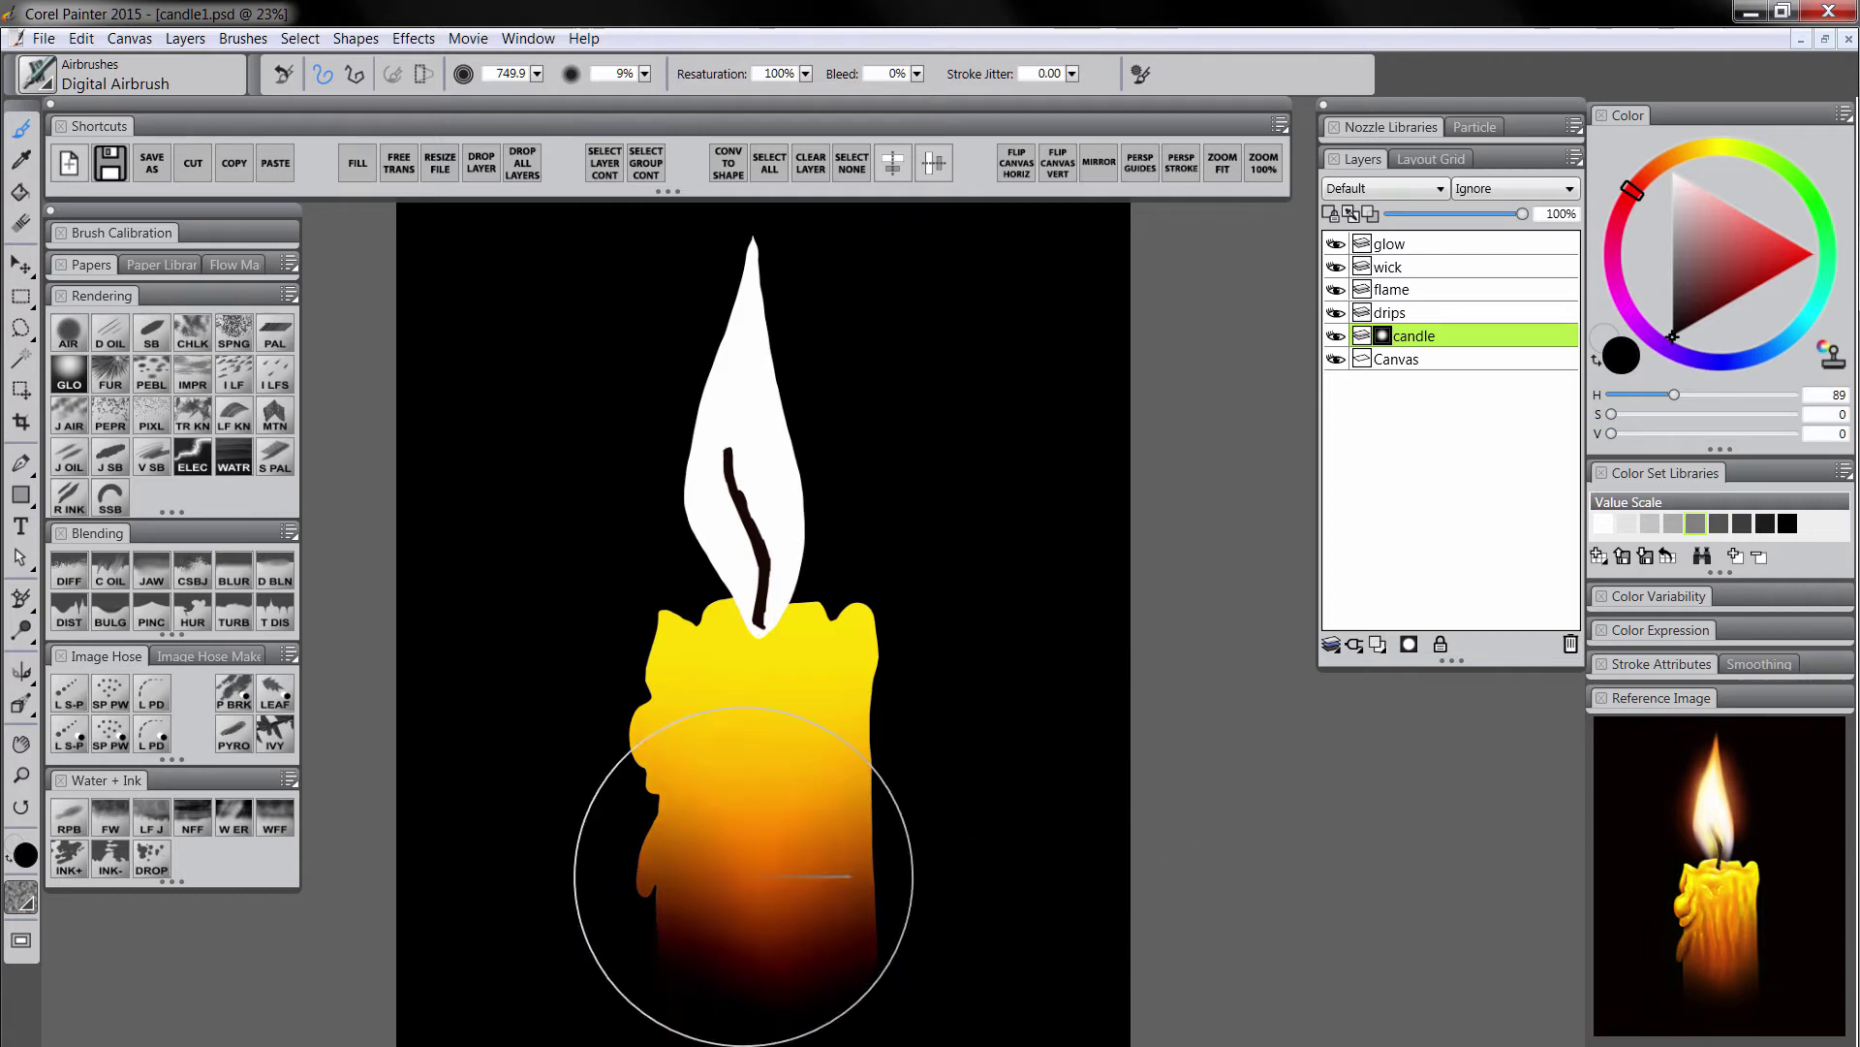
pyautogui.moveTo(602, 956); pyautogui.dragTo(947, 1045)
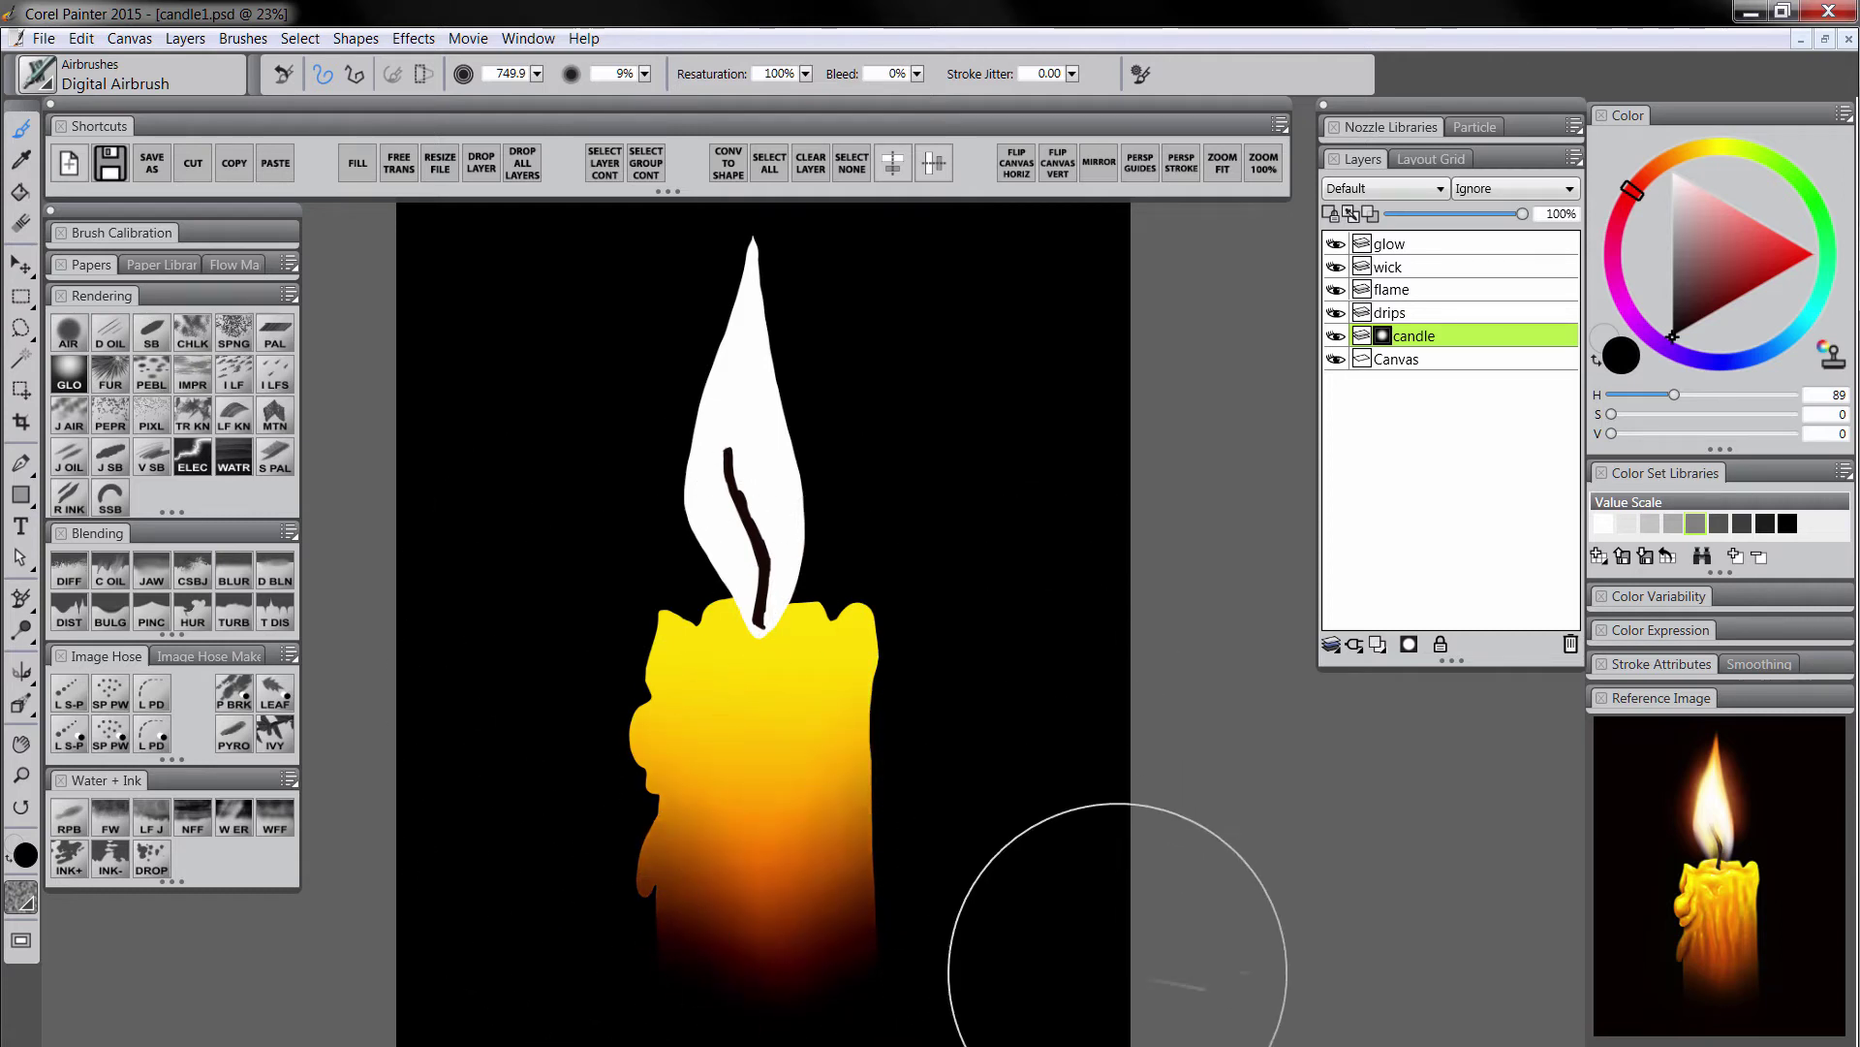
pyautogui.keyDown('ctrl'); pyautogui.keyDown('alt'); pyautogui.moveTo(676, 931); pyautogui.dragTo(696, 950); pyautogui.keyUp('alt'); pyautogui.keyUp('ctrl')
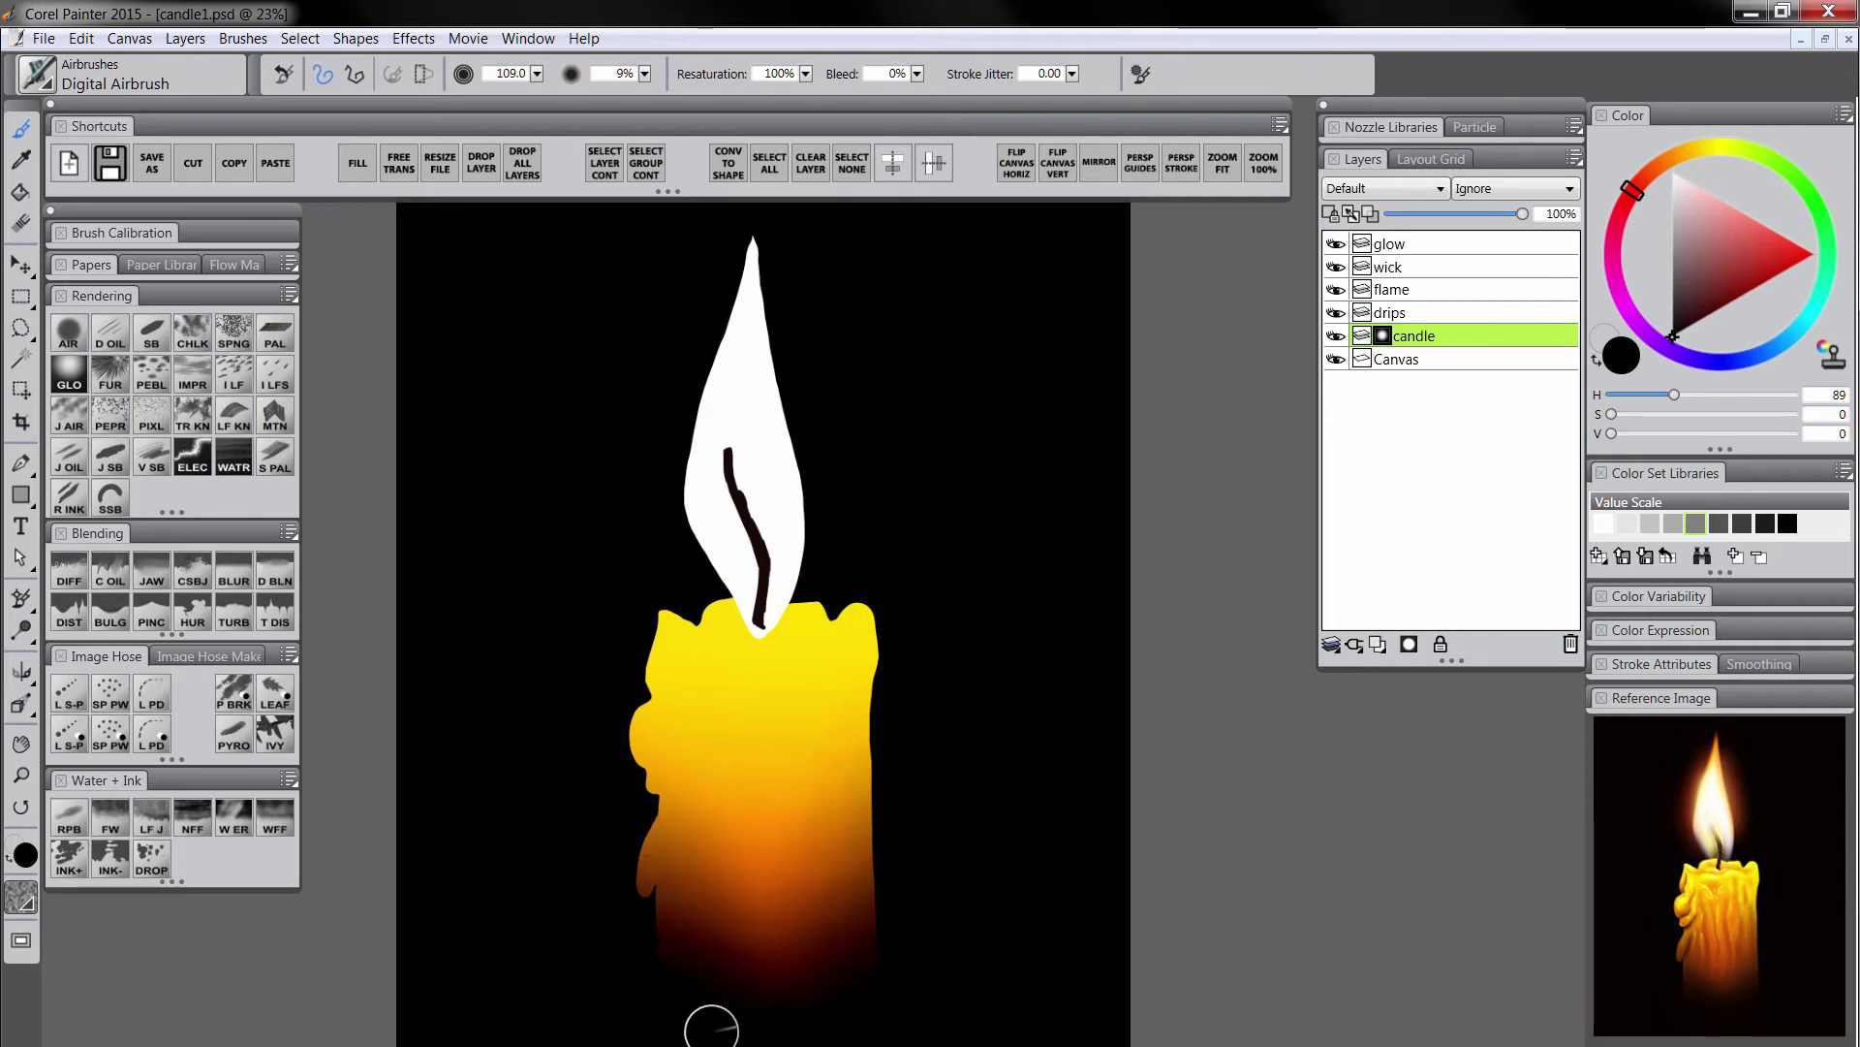
# Apply the candle layer's mask to the layer.
pyautogui.click(1383, 335)
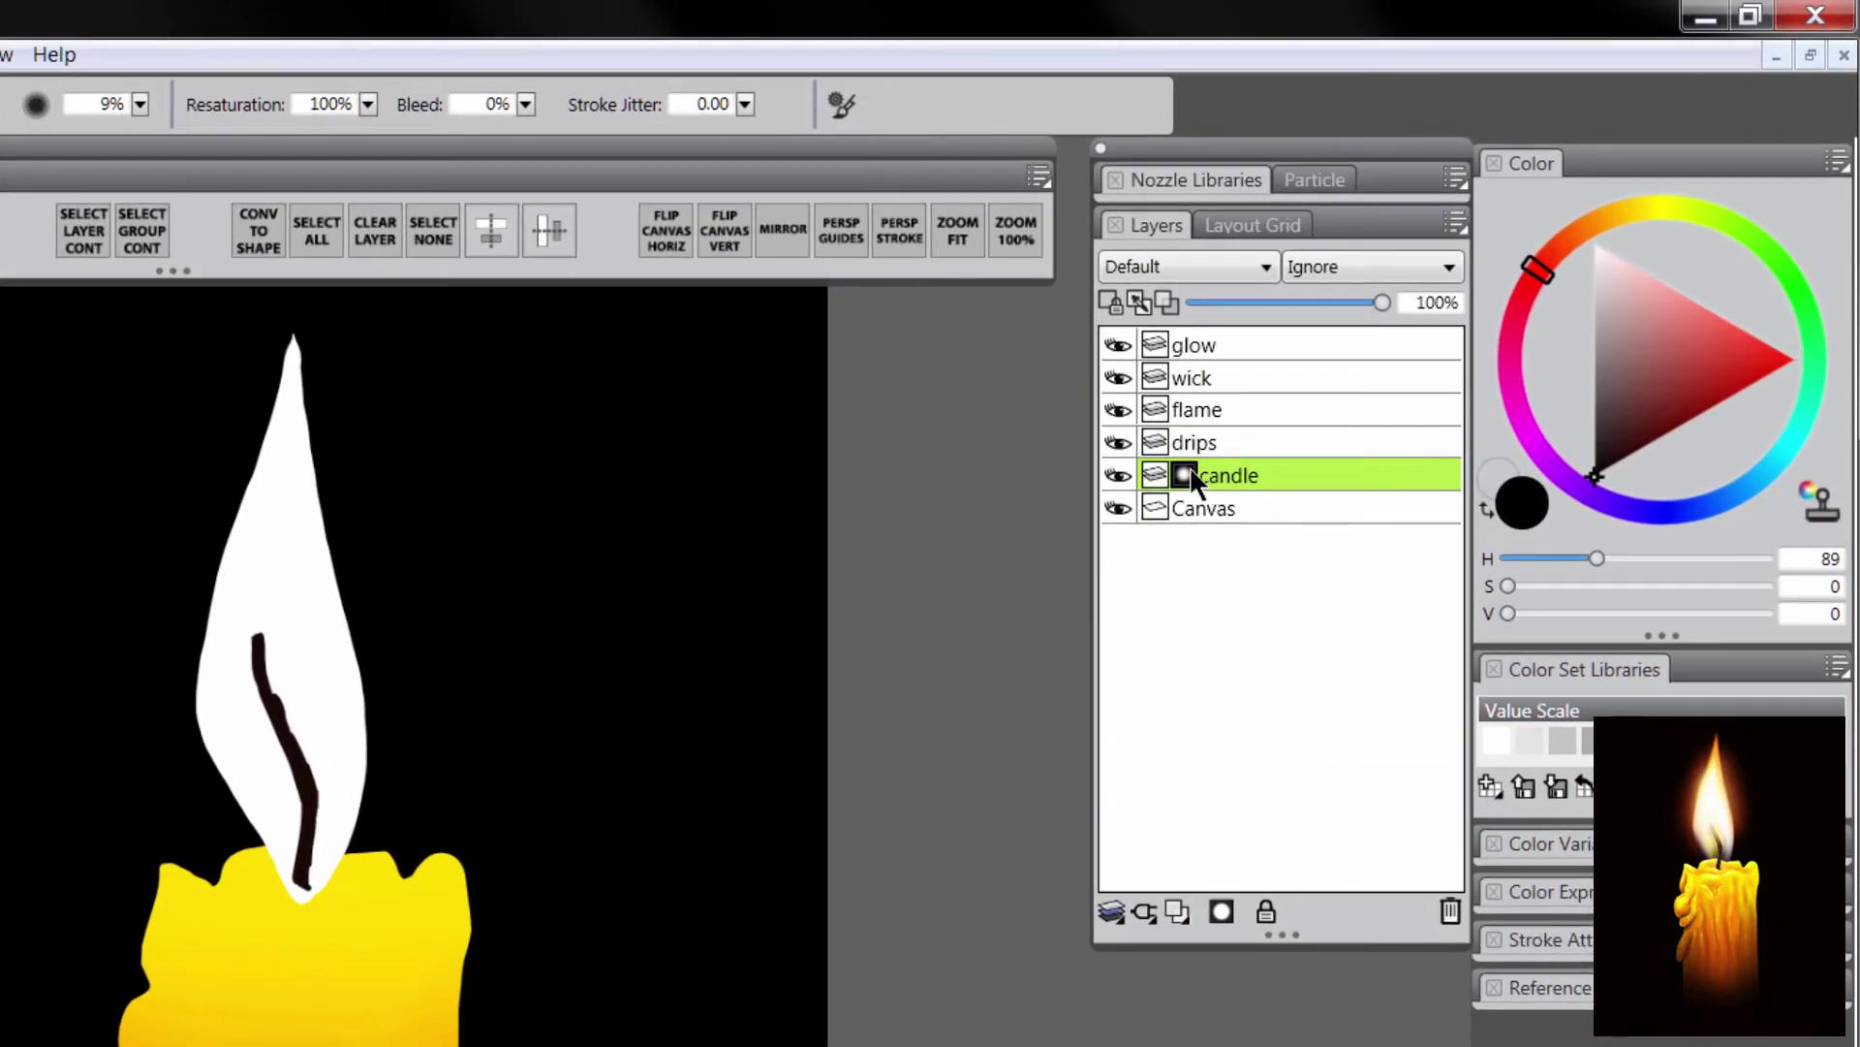
pyautogui.rightClick(1184, 472)
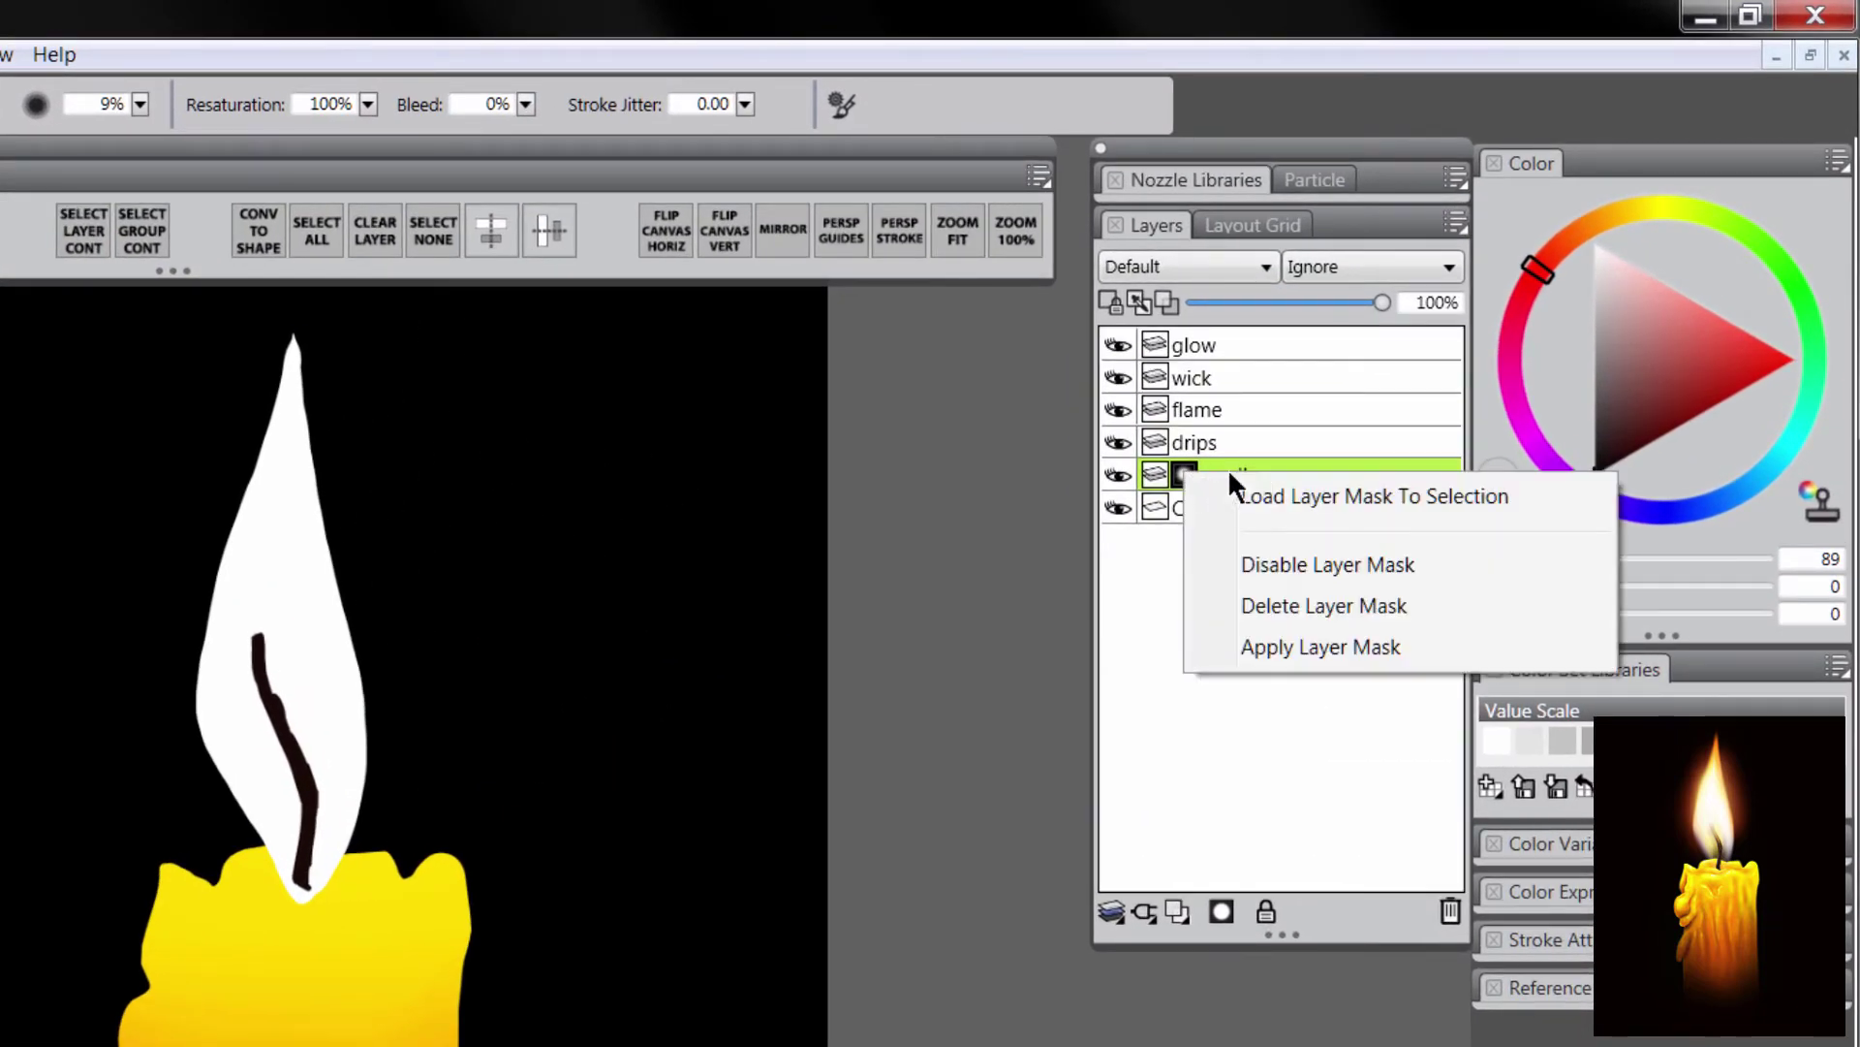
pyautogui.click(1307, 649)
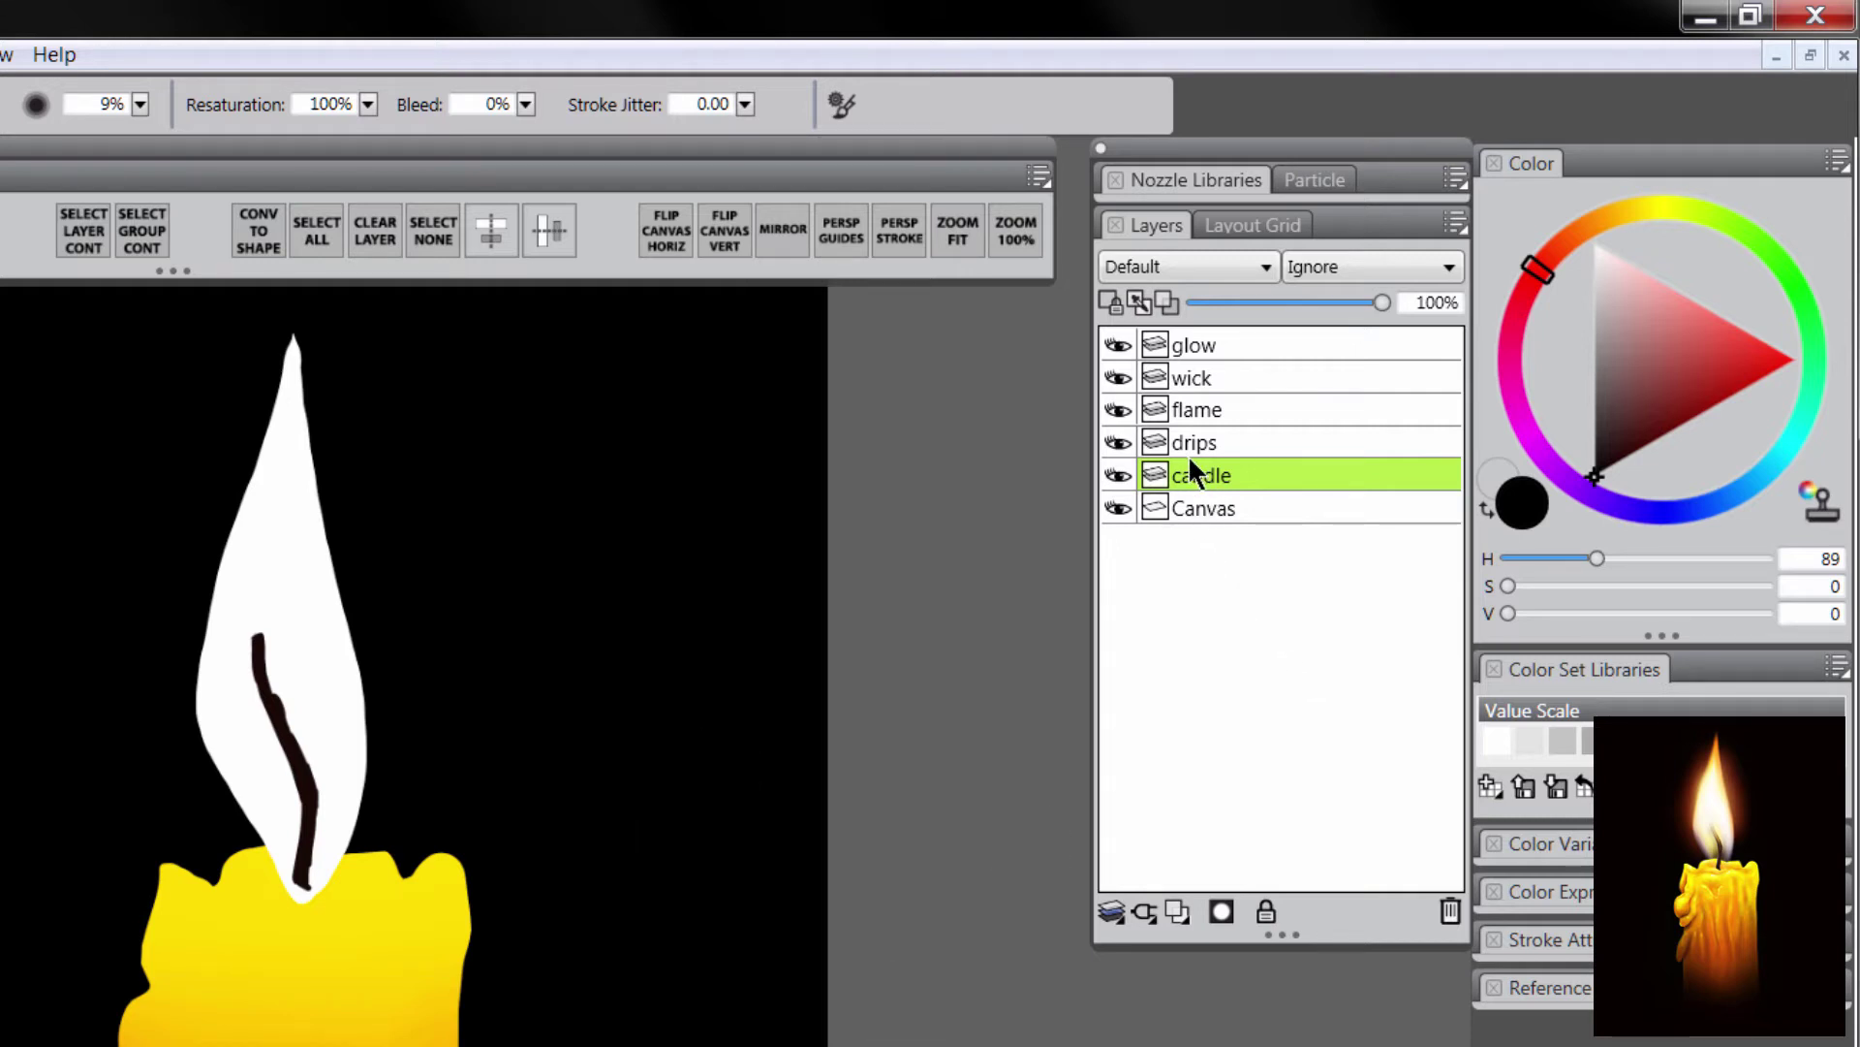
# With the candle layer's transparency preserved, airbrush red-orange (H 98, S 255, V 128) over the candle's lower body at size 435.3.
pyautogui.click(1560, 244)
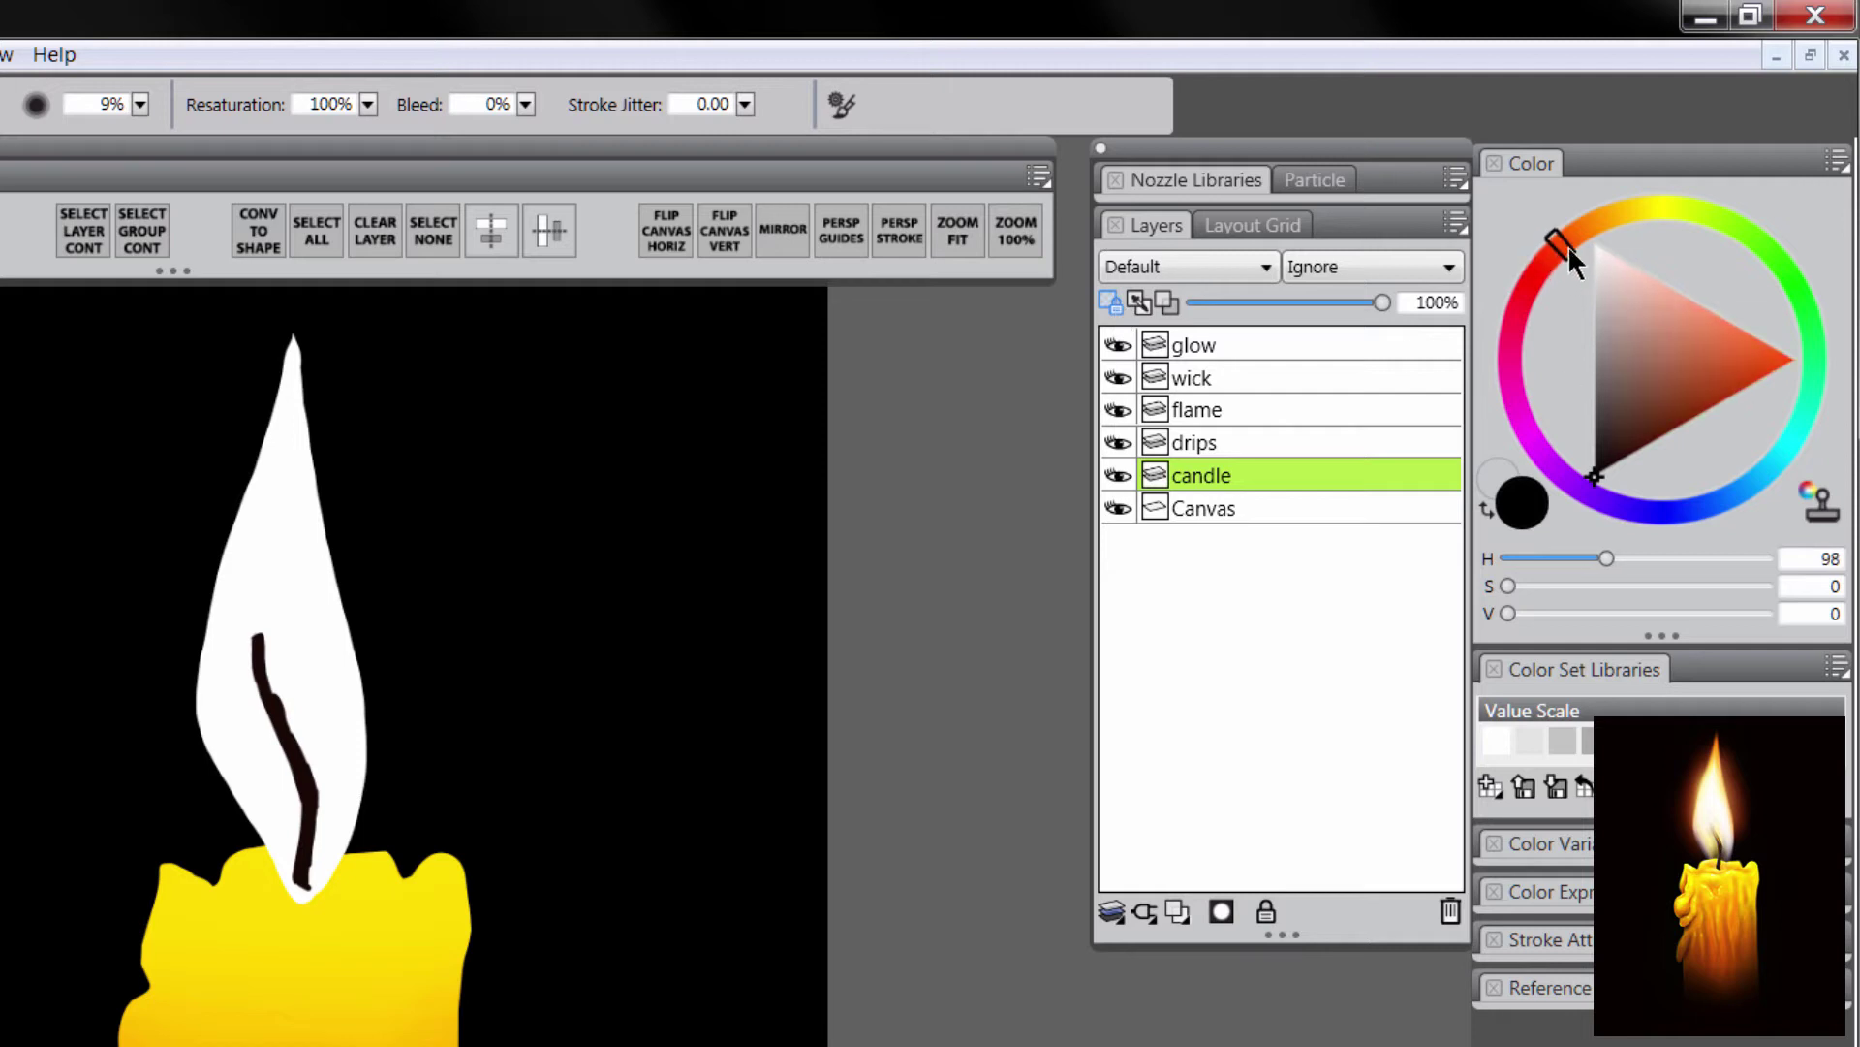
pyautogui.click(1796, 358)
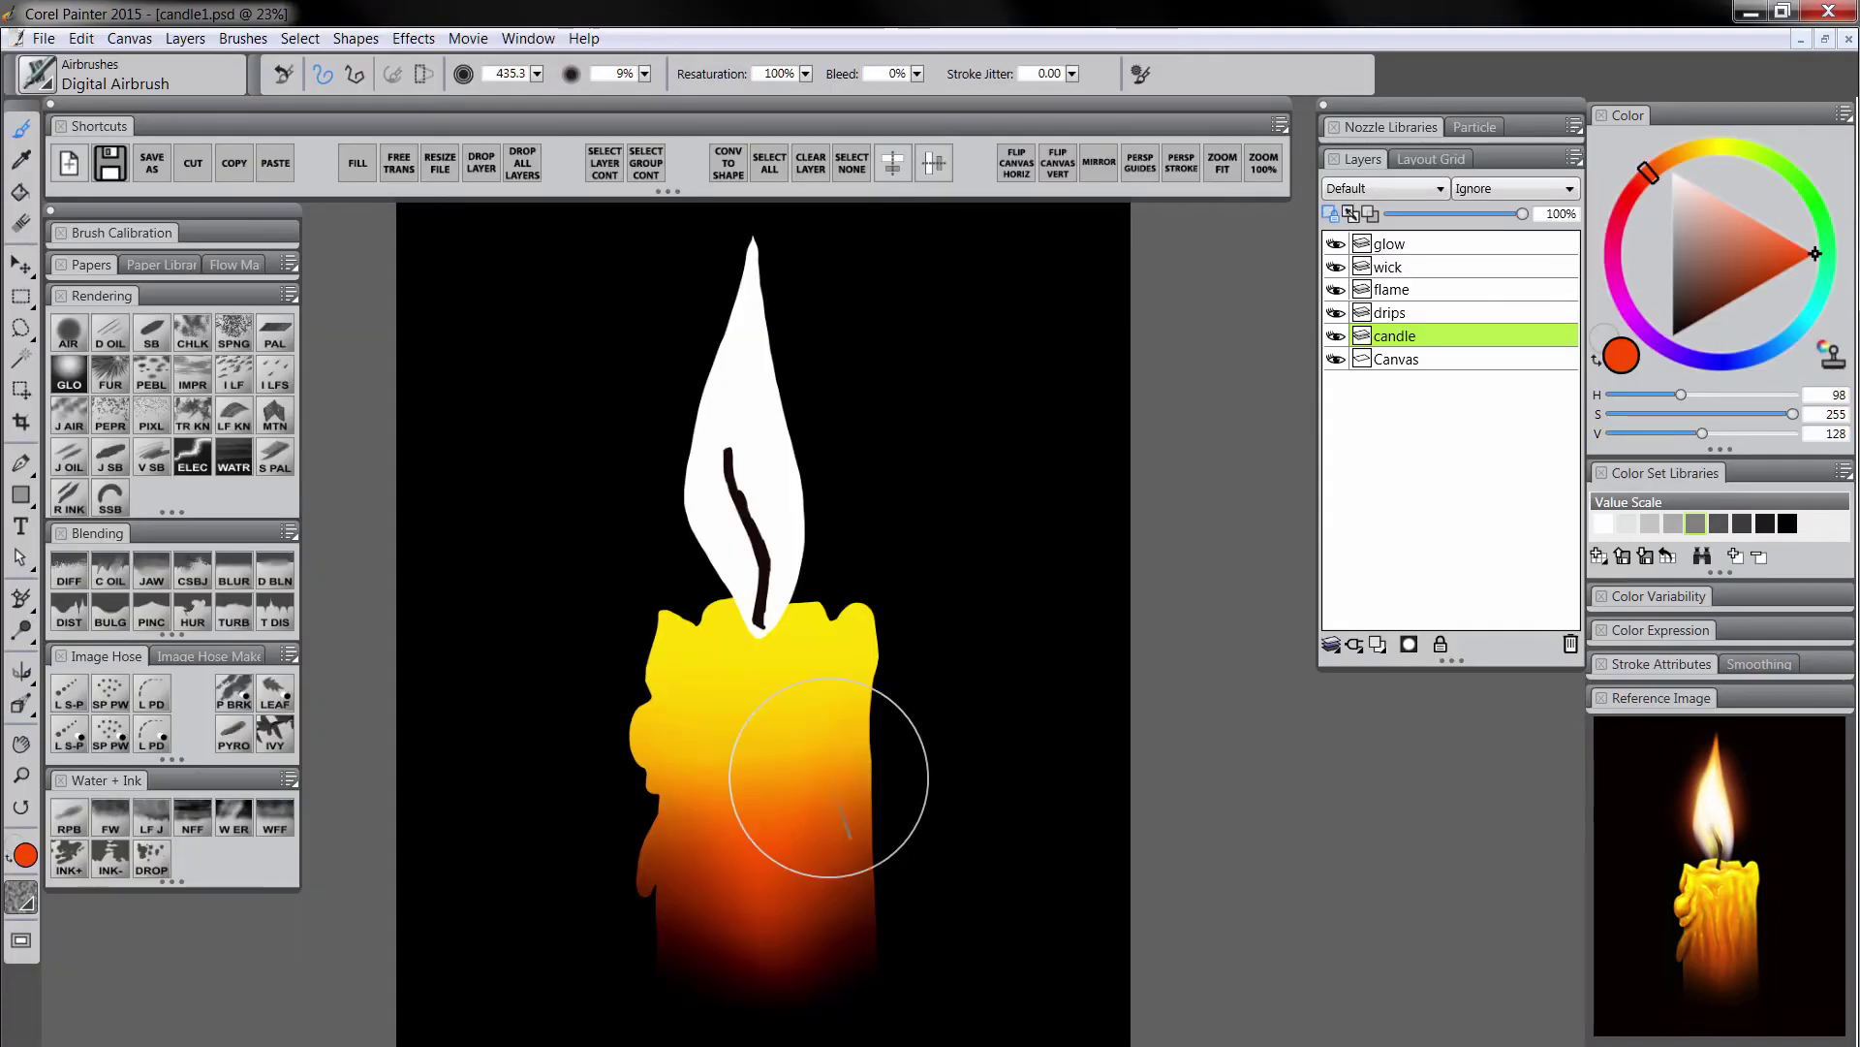
pyautogui.moveTo(876, 798); pyautogui.dragTo(775, 736)
pyautogui.moveTo(411, 878); pyautogui.dragTo(417, 878)
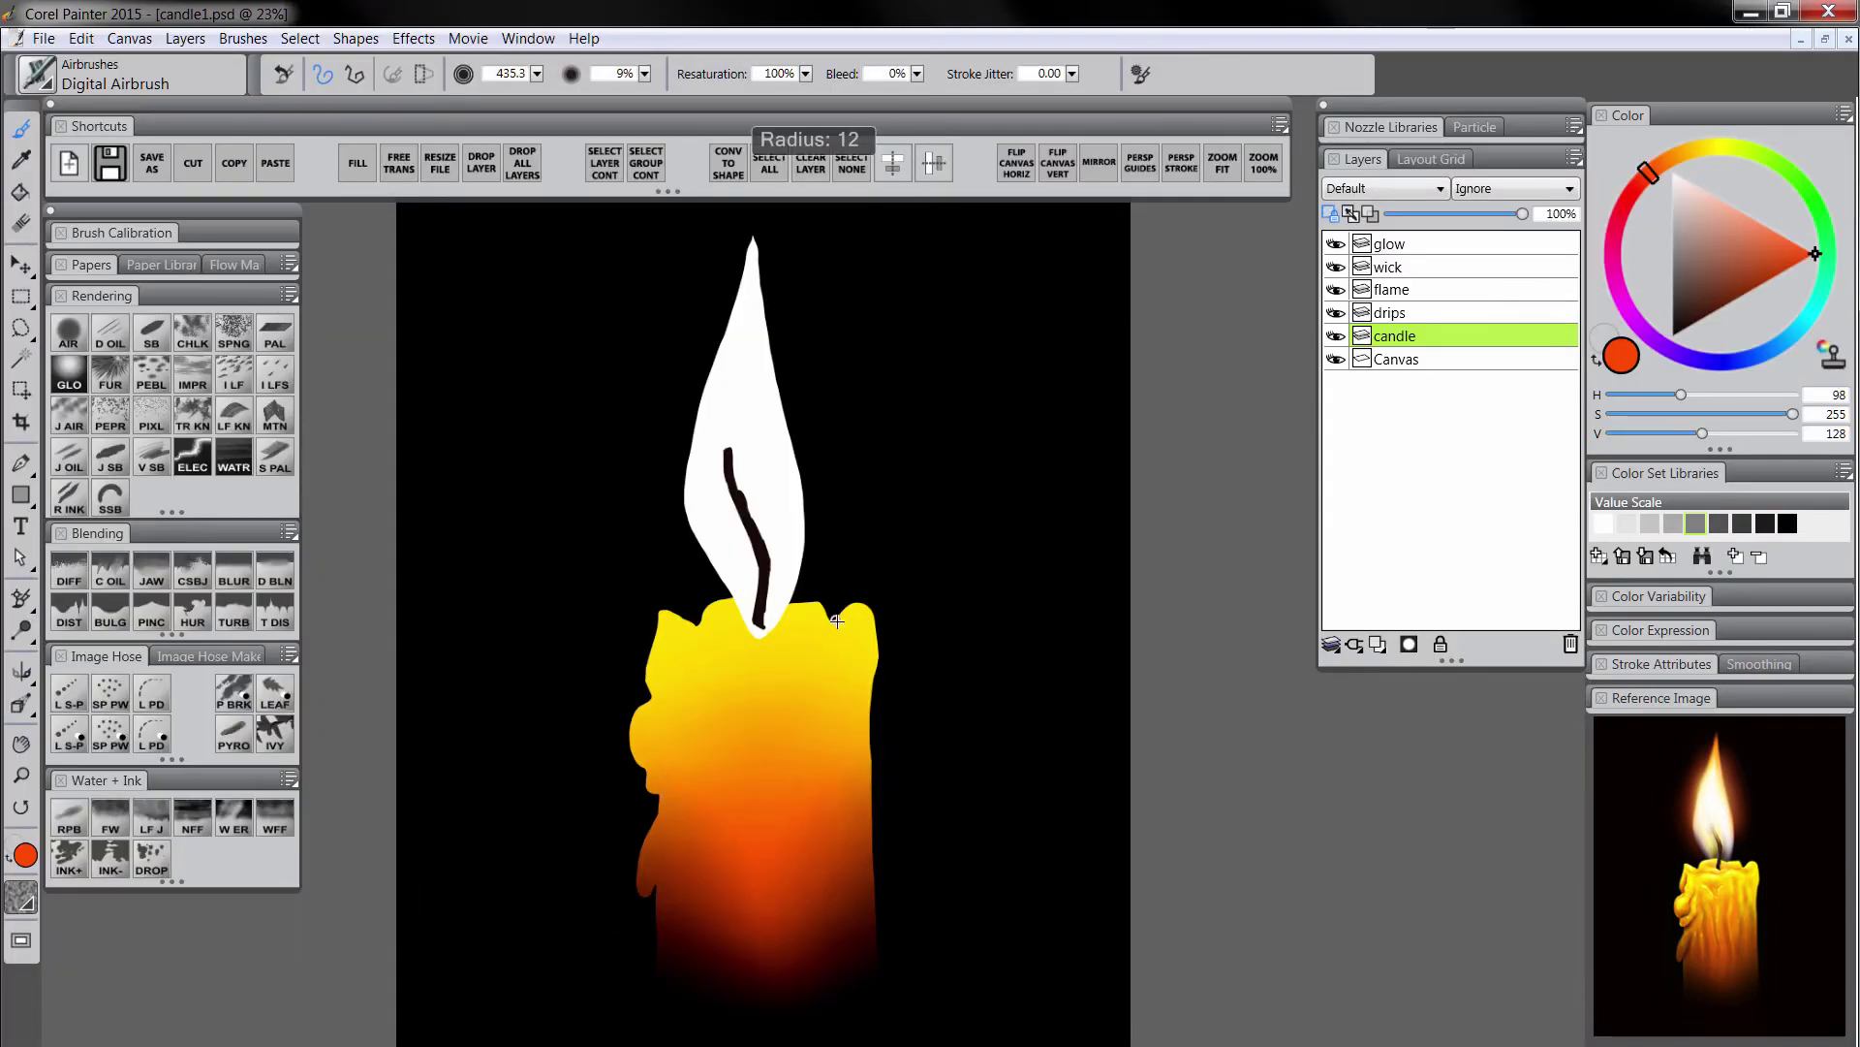
# Airbrush soft red-orange folds beneath the candle's rim and around its side drips, using brush sizes 56.5 and 30.4.
pyautogui.moveTo(837, 621); pyautogui.dragTo(839, 616)
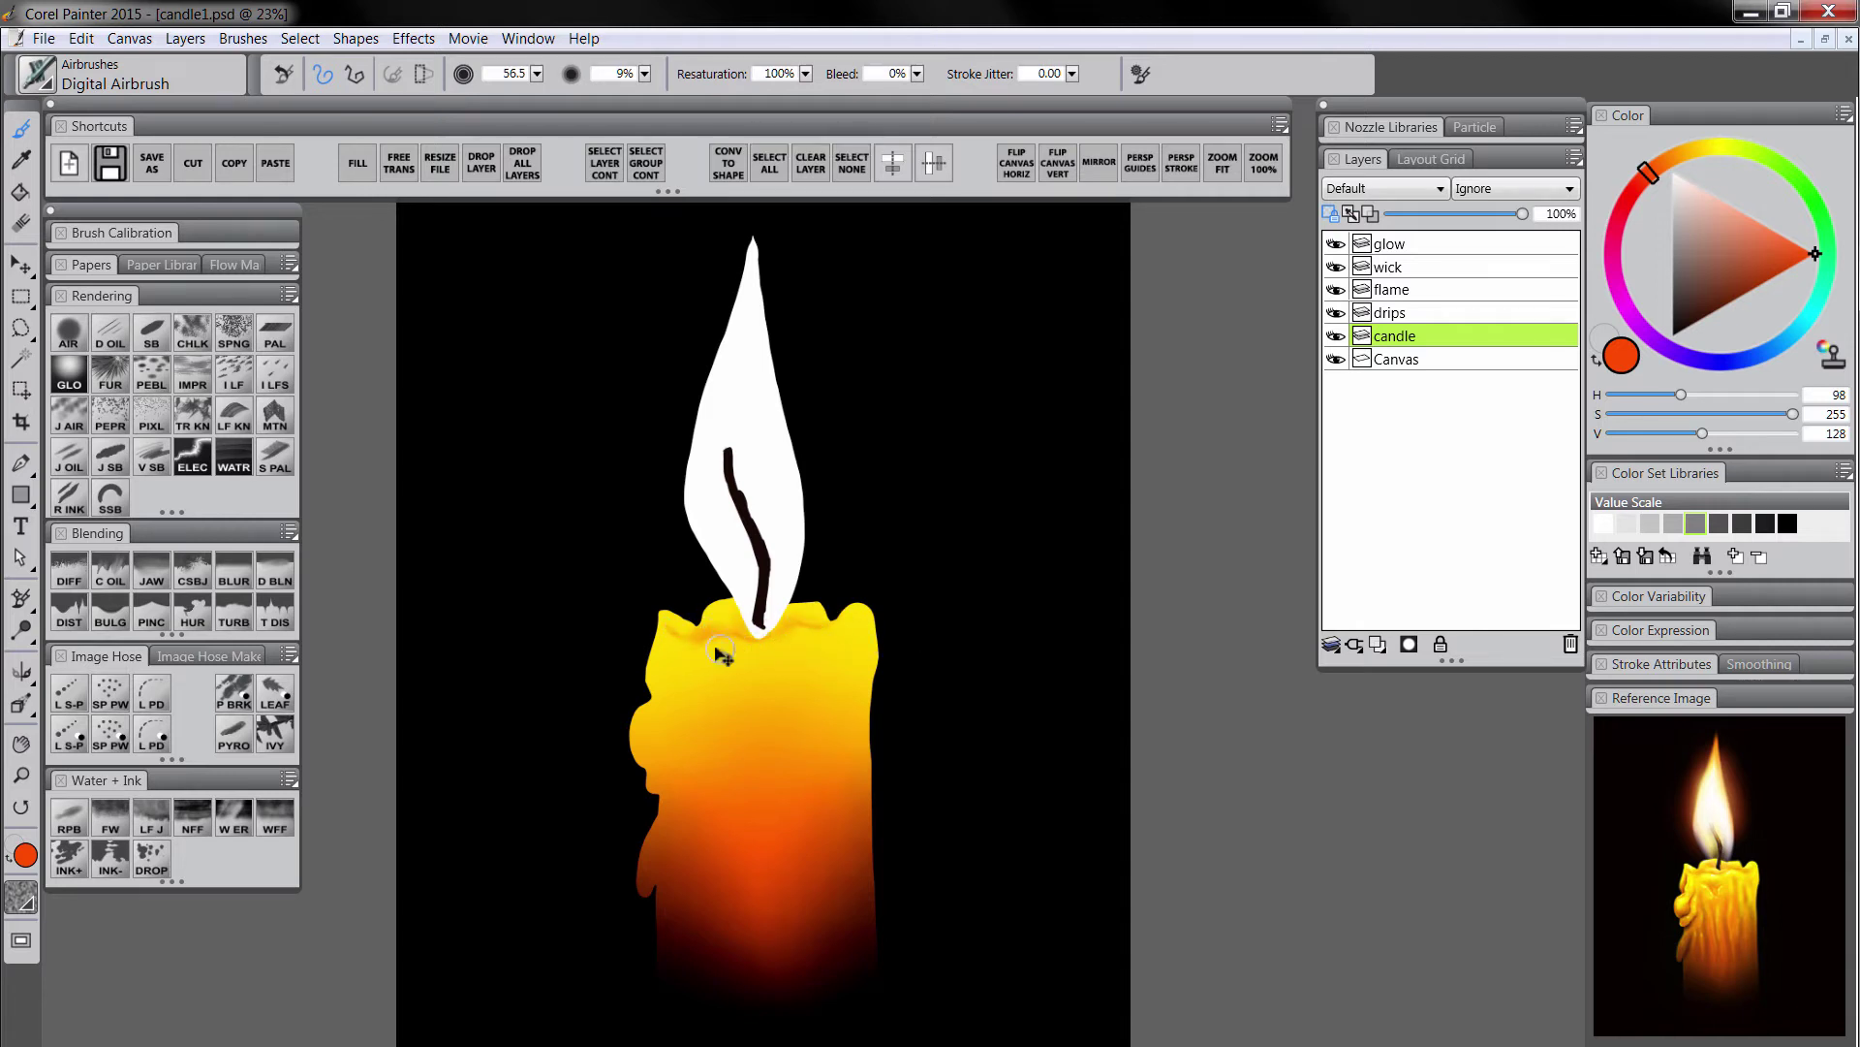
pyautogui.keyDown('ctrl'); pyautogui.keyDown('alt'); pyautogui.click(668, 637); pyautogui.keyUp('alt'); pyautogui.keyUp('ctrl')
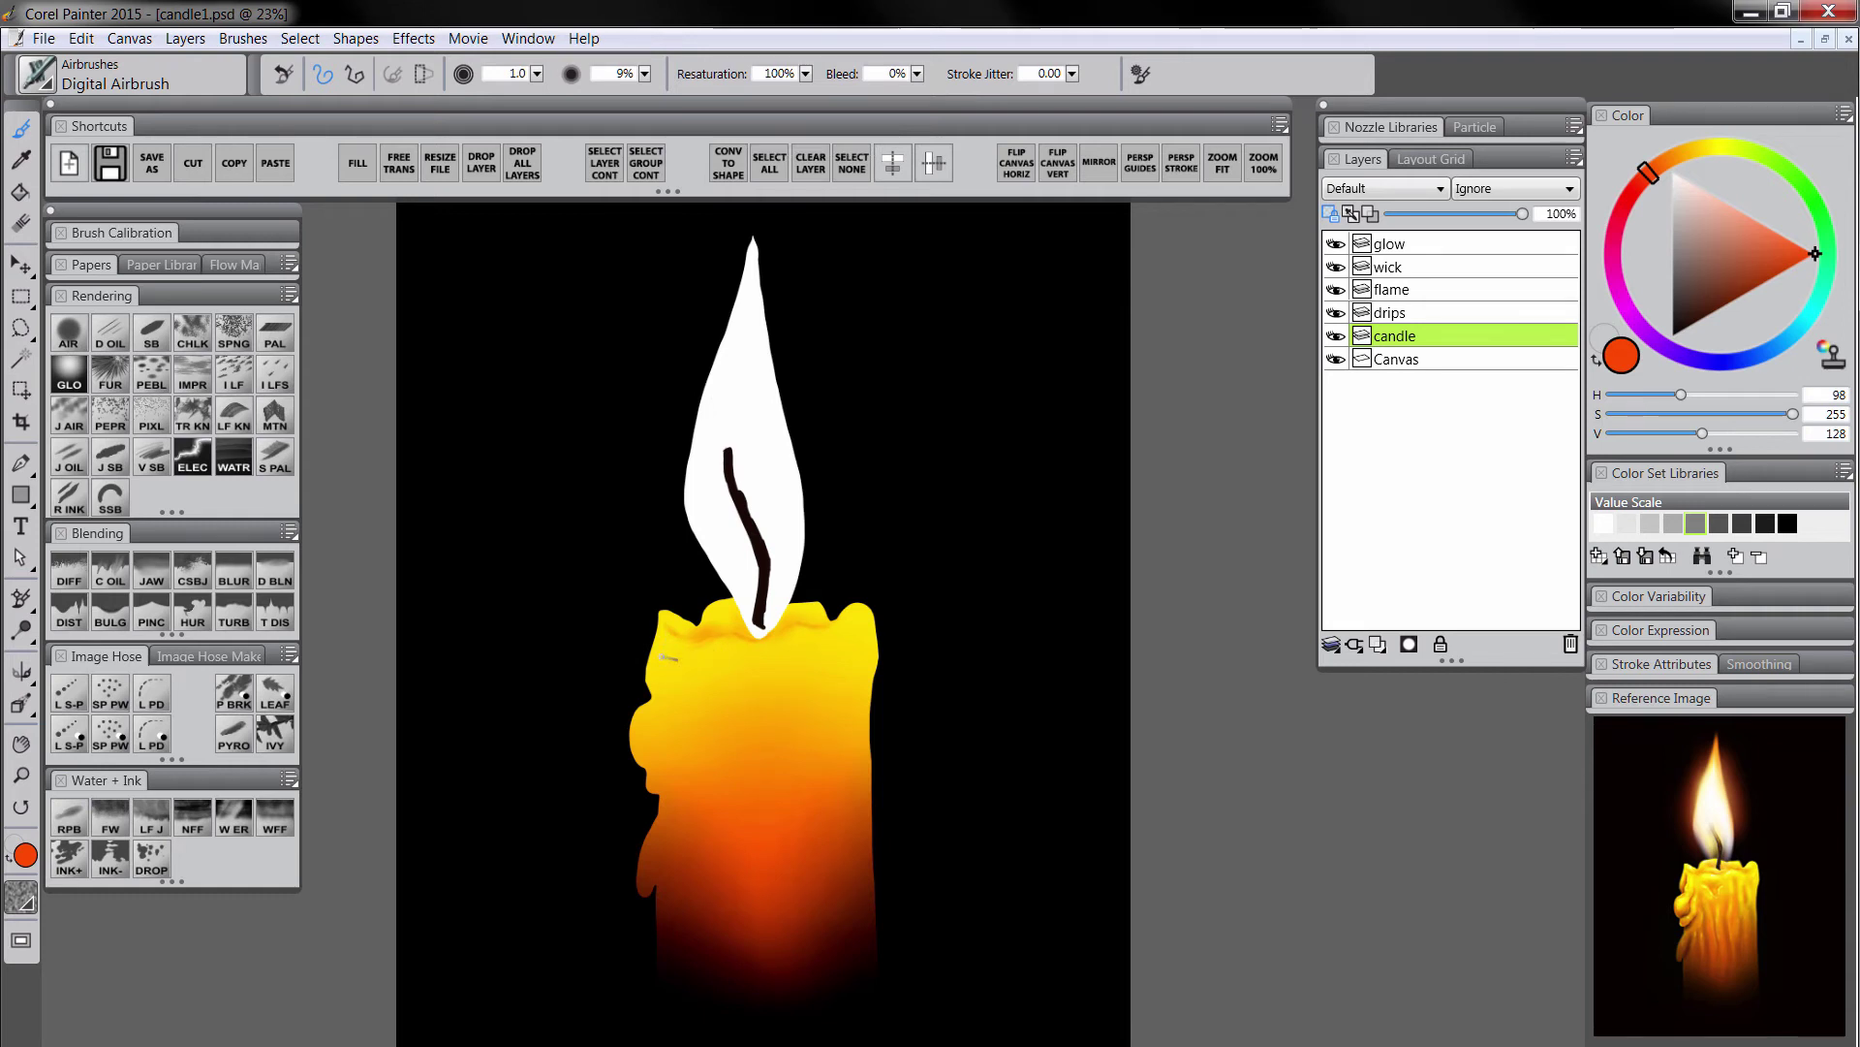
pyautogui.keyDown('ctrl'); pyautogui.keyDown('alt'); pyautogui.moveTo(668, 650); pyautogui.dragTo(663, 669); pyautogui.keyUp('alt'); pyautogui.keyUp('ctrl')
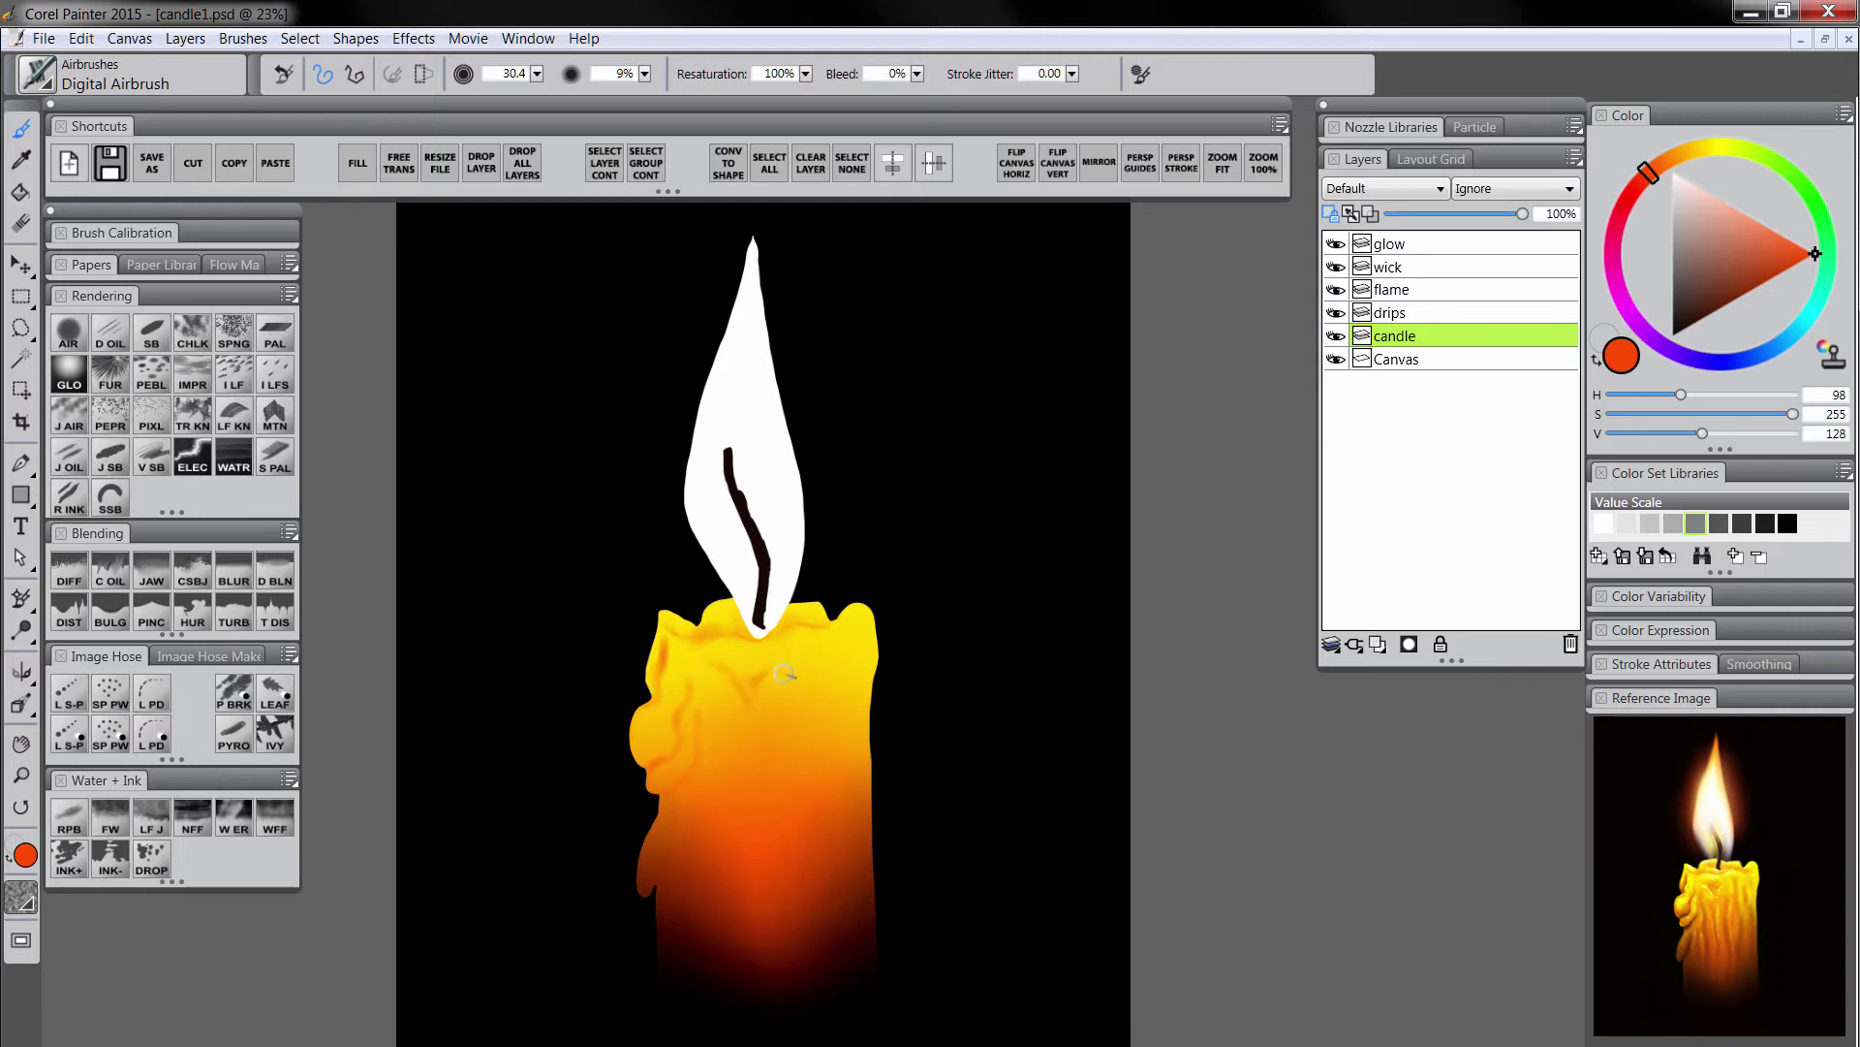
# Paint wax highlights along the candle's rim and drips with a small airbrush, using light yellow (H 127, S 255, V 154) and a paler yellow.
pyautogui.click(1720, 147)
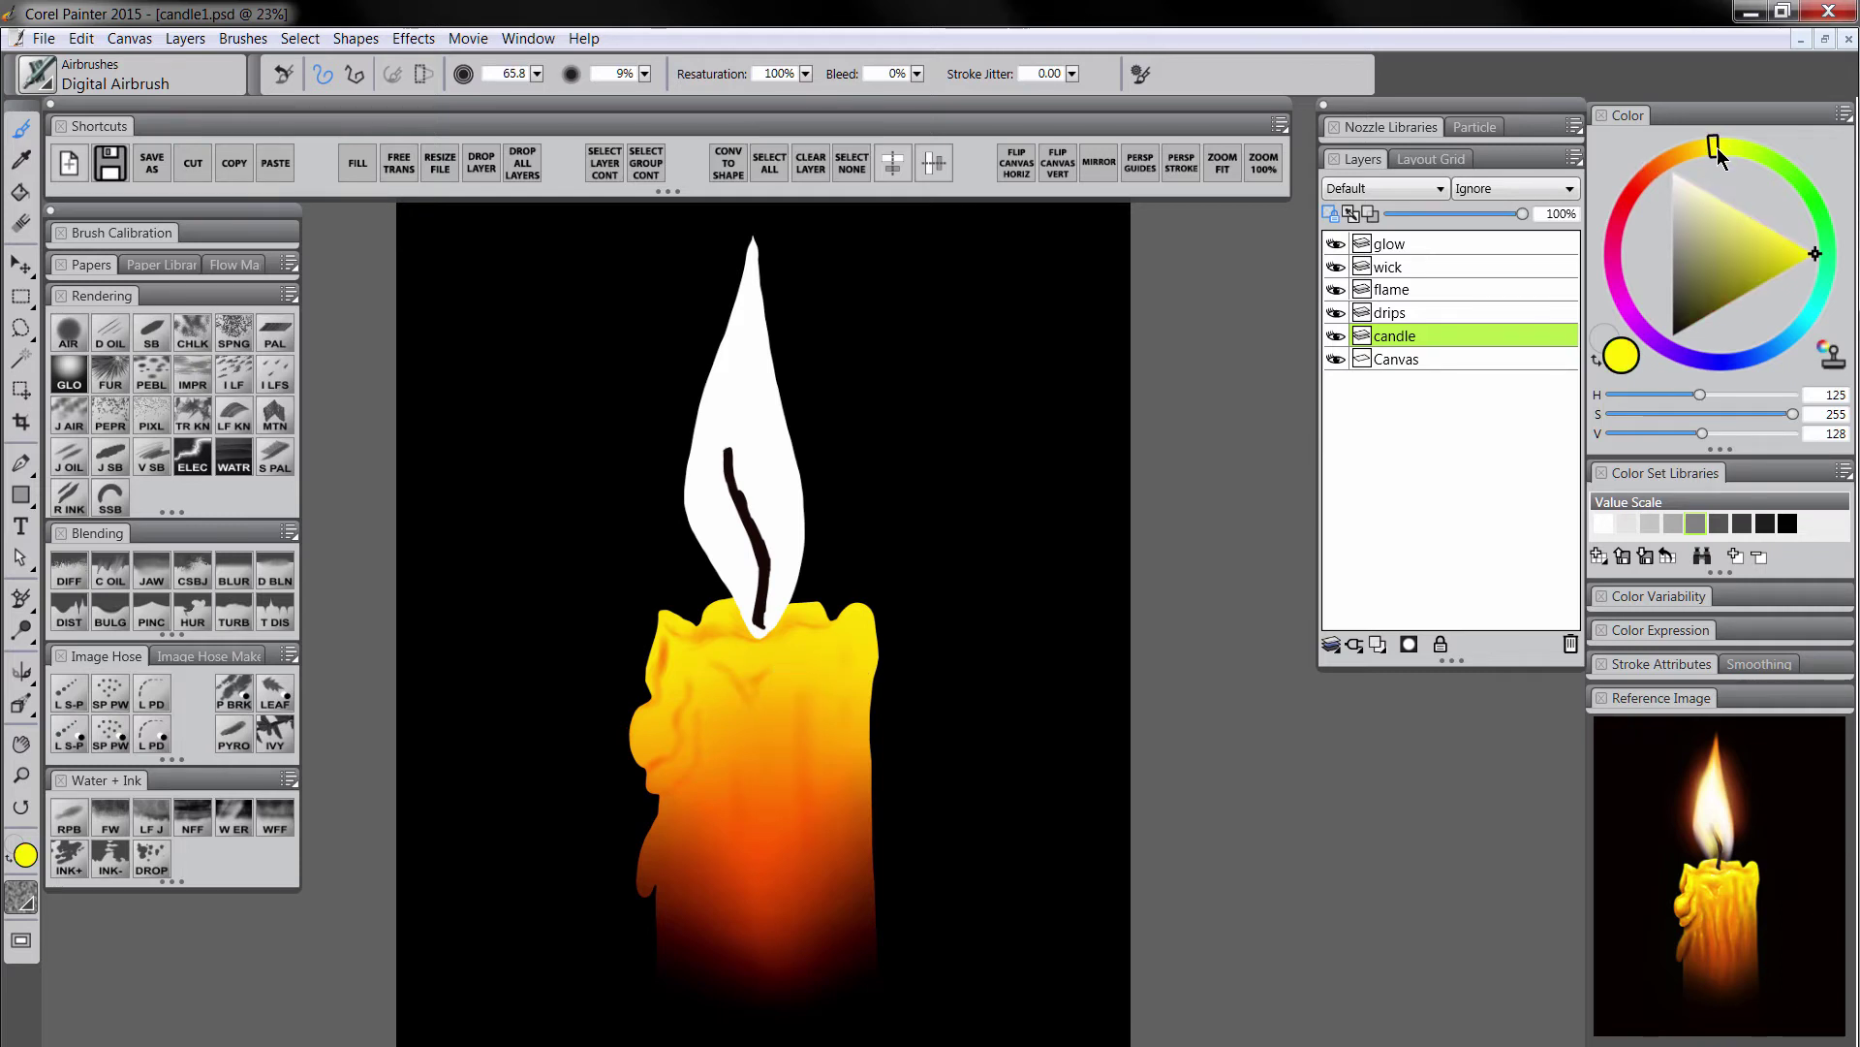
pyautogui.click(1790, 241)
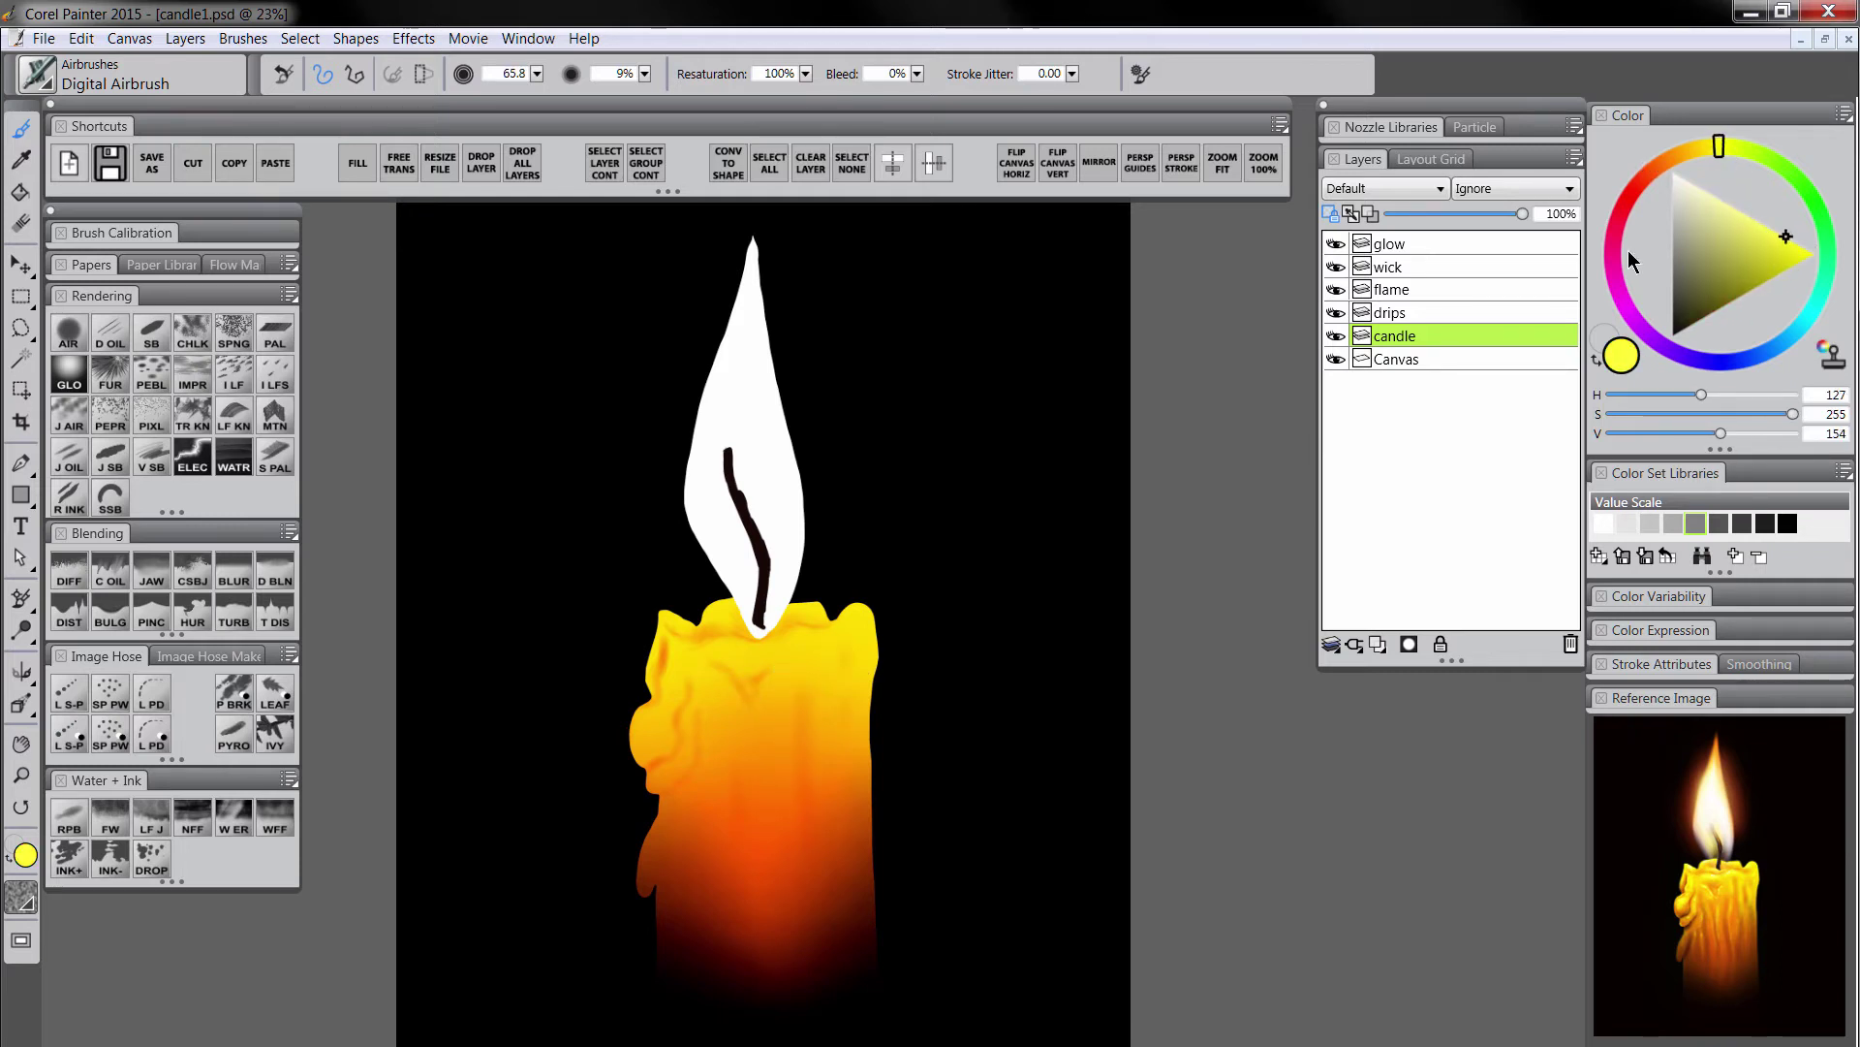
pyautogui.press('[')
pyautogui.press('[')
pyautogui.press('[')
pyautogui.press('[')
pyautogui.press('[')
pyautogui.press('[')
pyautogui.press('[')
pyautogui.press('[')
pyautogui.press('[')
pyautogui.press('[')
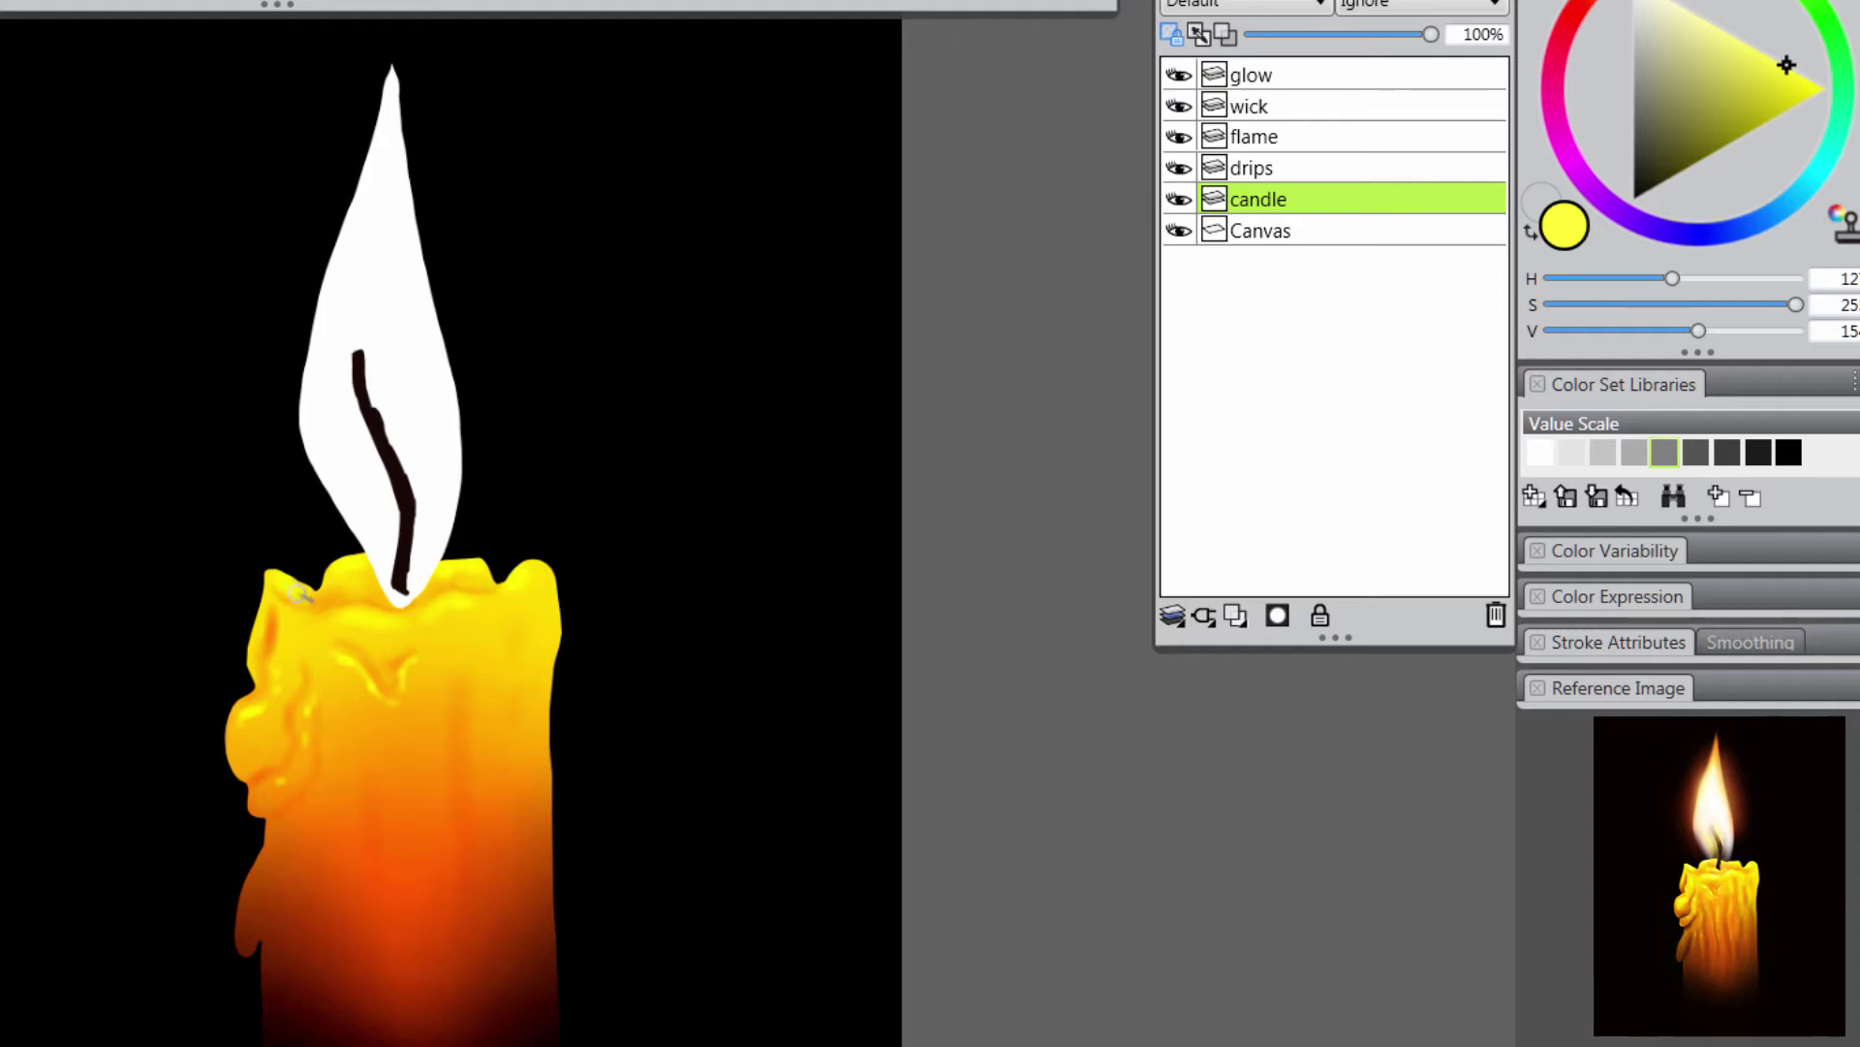
pyautogui.moveTo(1686, 20); pyautogui.dragTo(1683, 5)
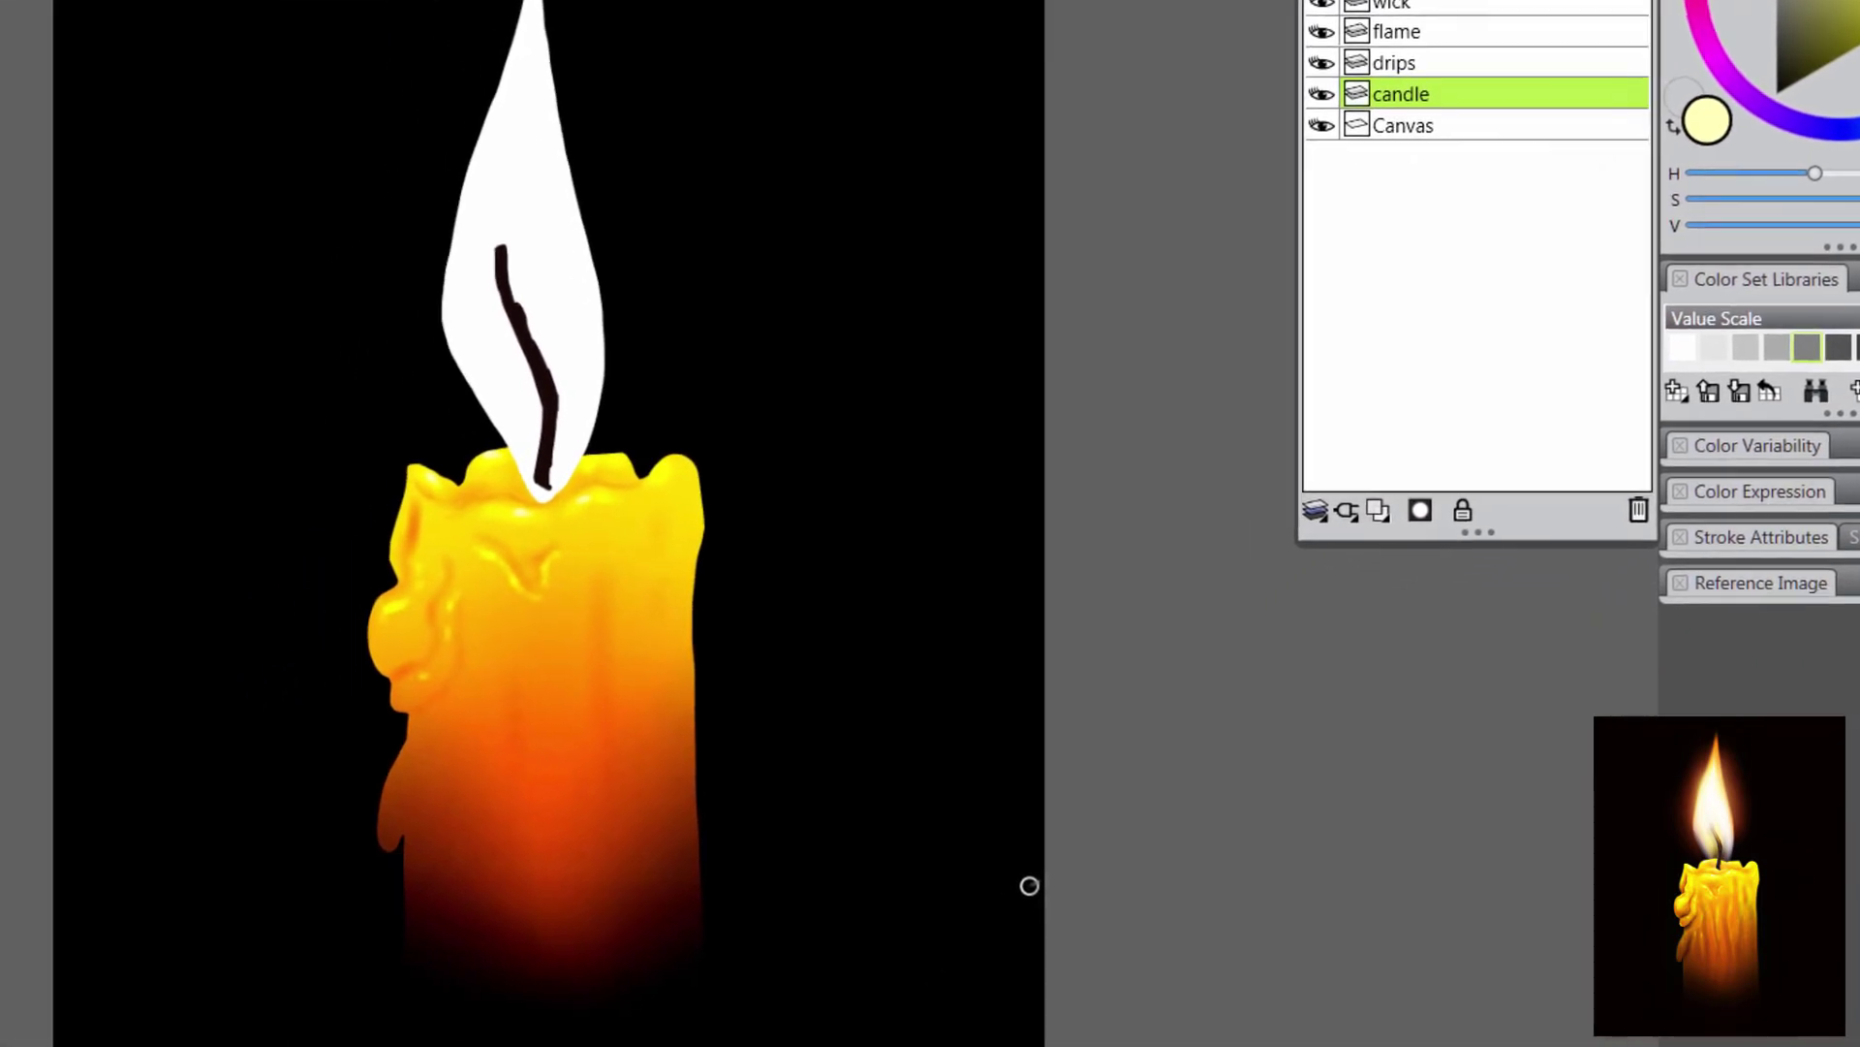
# Sample a dark brown (H 100, S 255, V 21), select the candle layer's content and hide the selection marquee.
pyautogui.keyDown('alt'); pyautogui.click(250, 748); pyautogui.keyUp('alt')
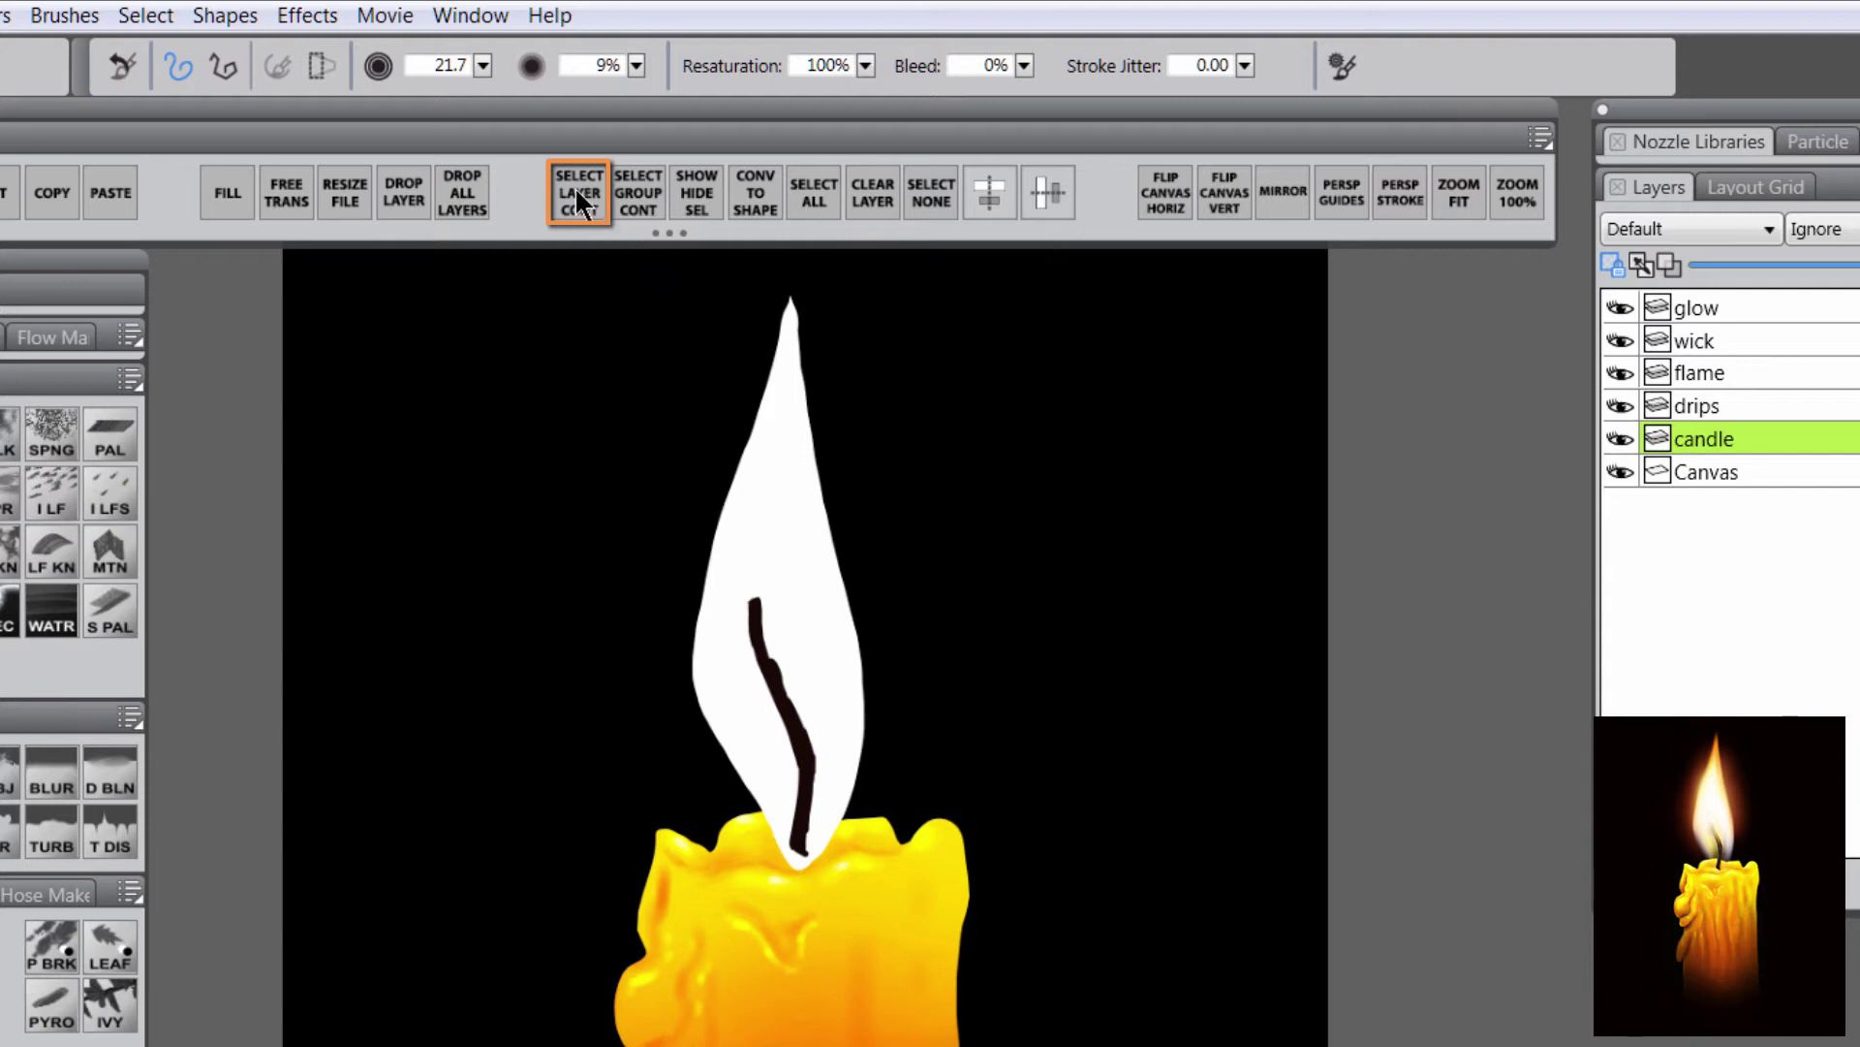
pyautogui.click(576, 192)
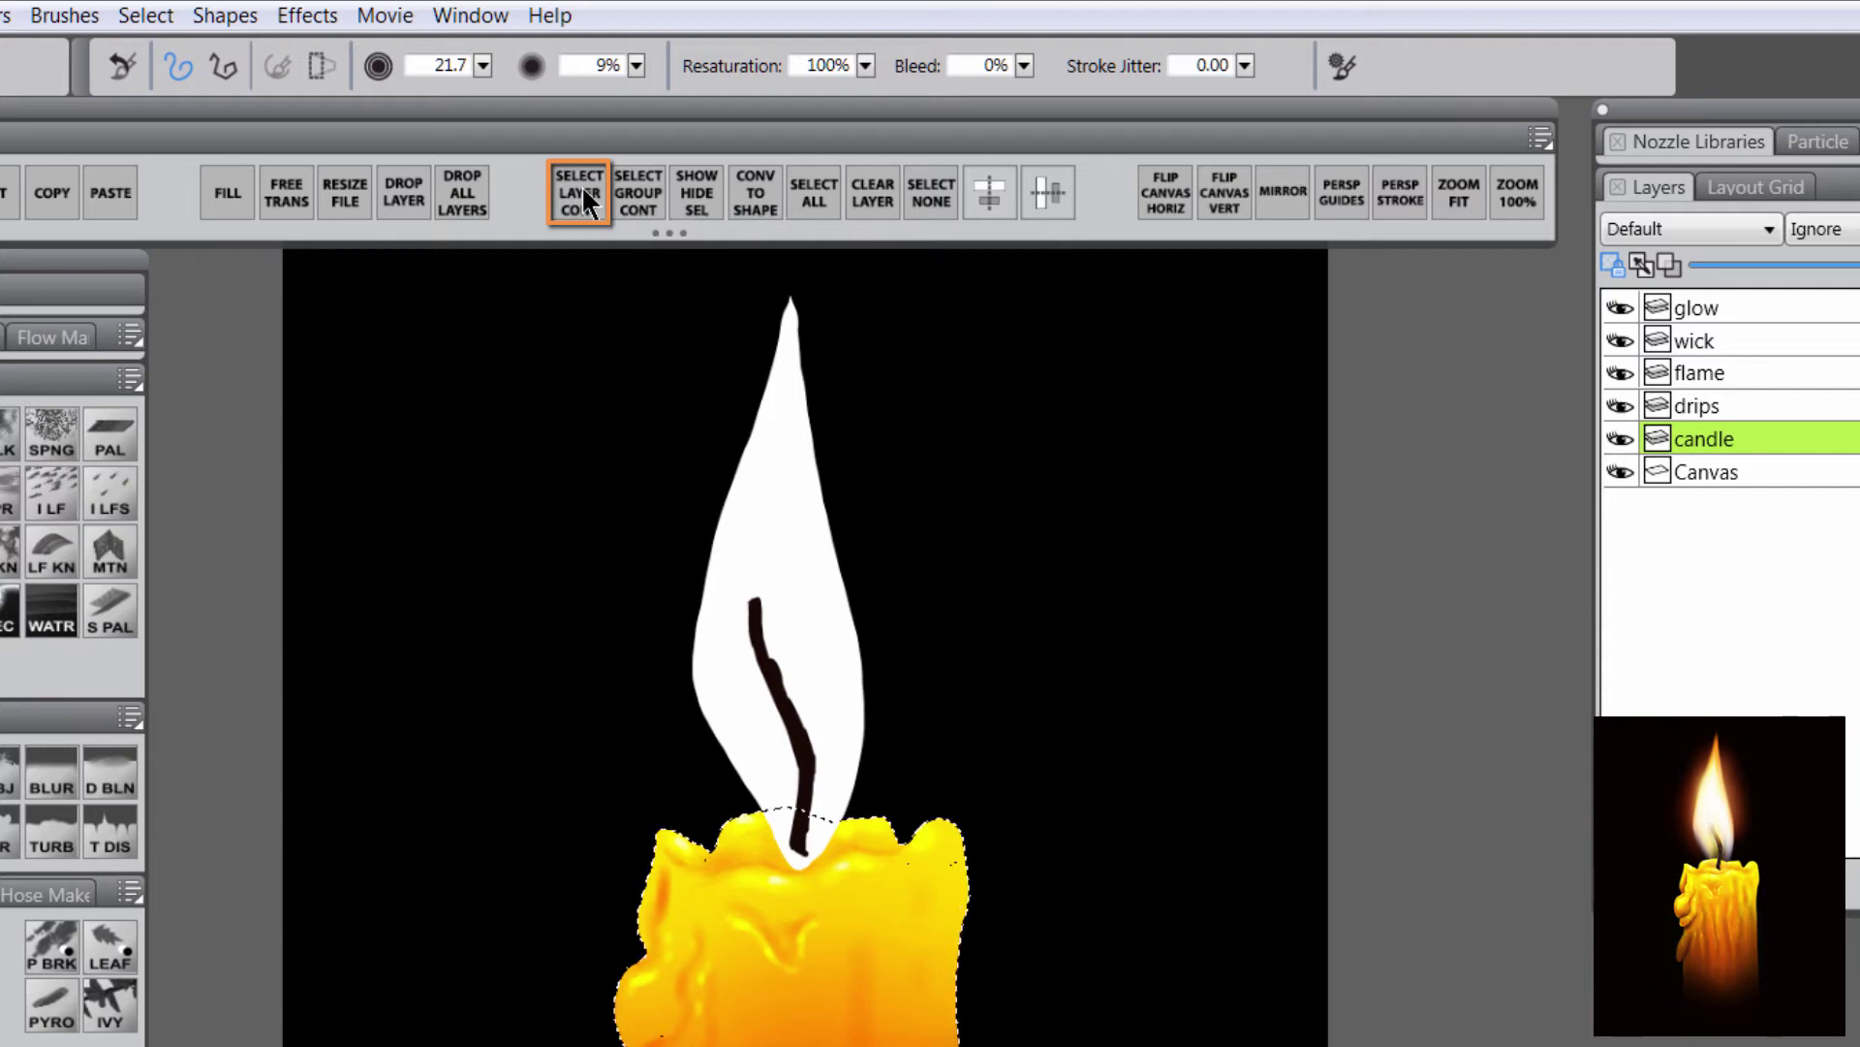
pyautogui.click(700, 197)
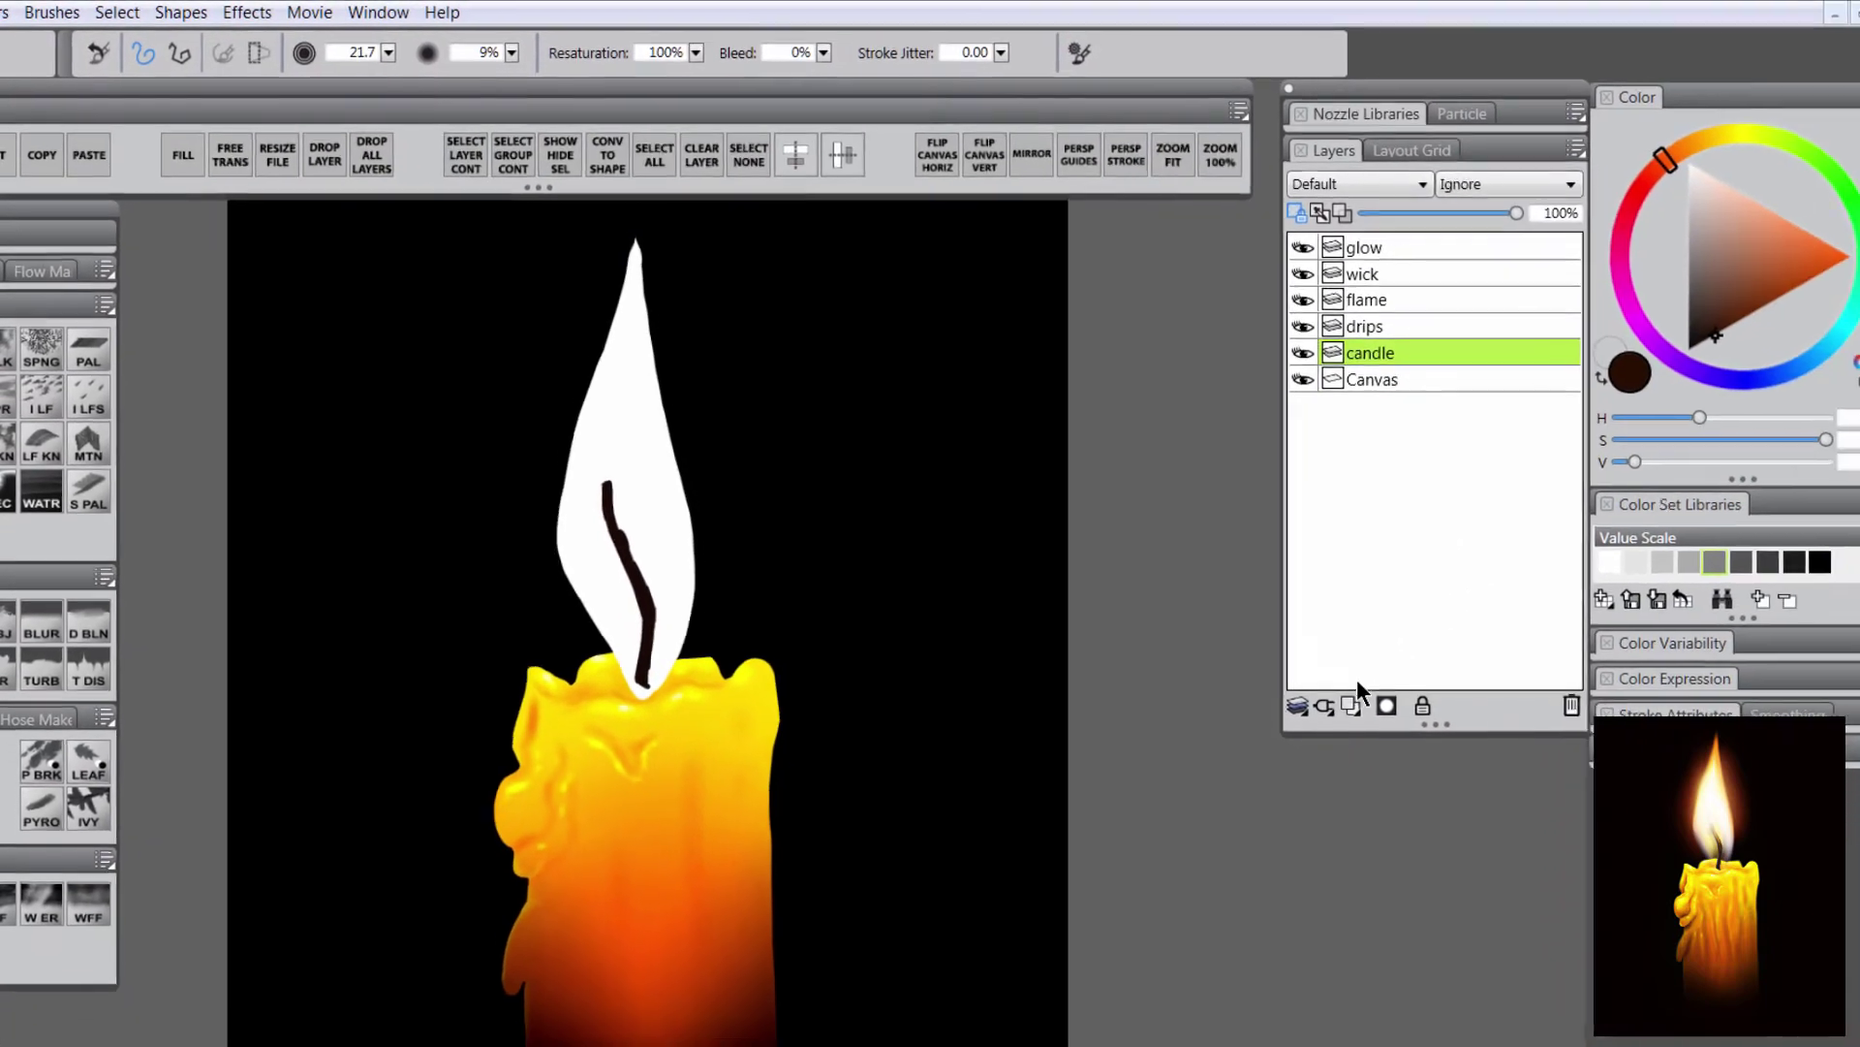
# Add a layer named "shadows" above the candle layer, with transparency unlocked and Multiply blending.
pyautogui.click(1286, 671)
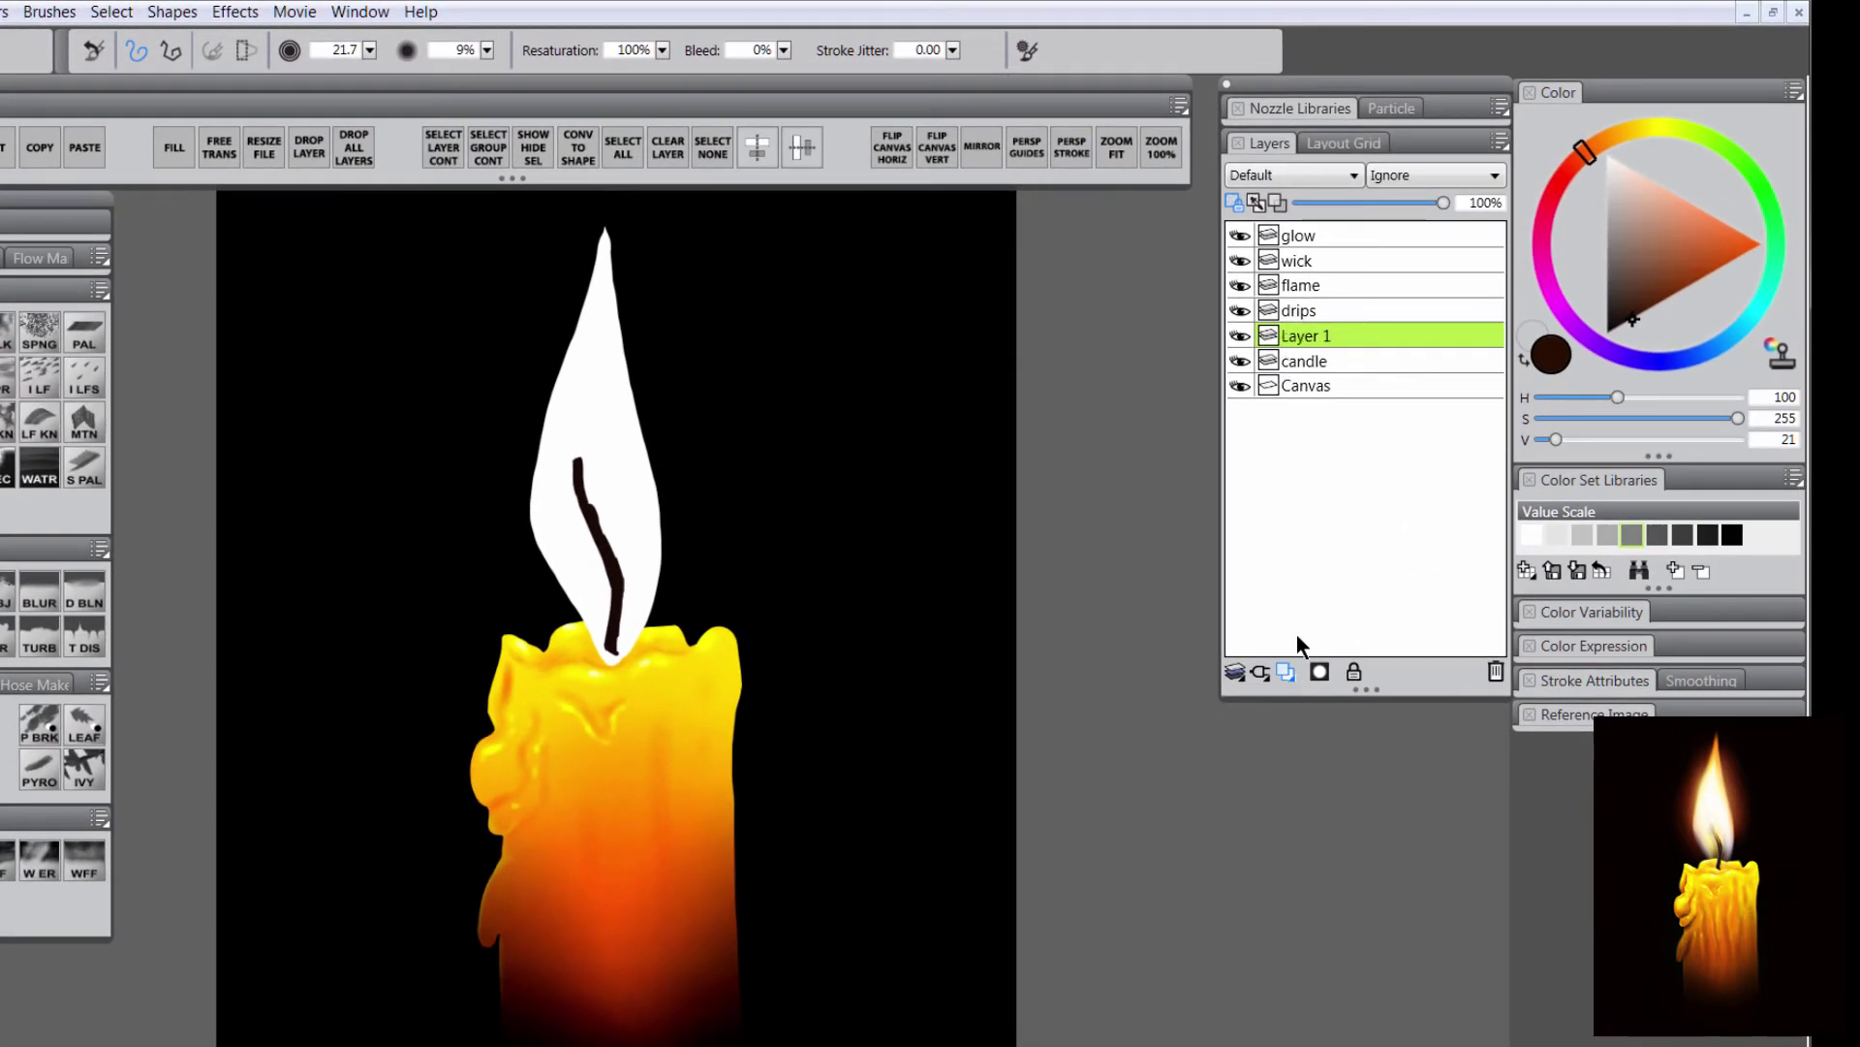
pyautogui.doubleClick(1313, 334)
pyautogui.write('shadows')
pyautogui.press('Return')
pyautogui.click(1234, 201)
pyautogui.click(1275, 174)
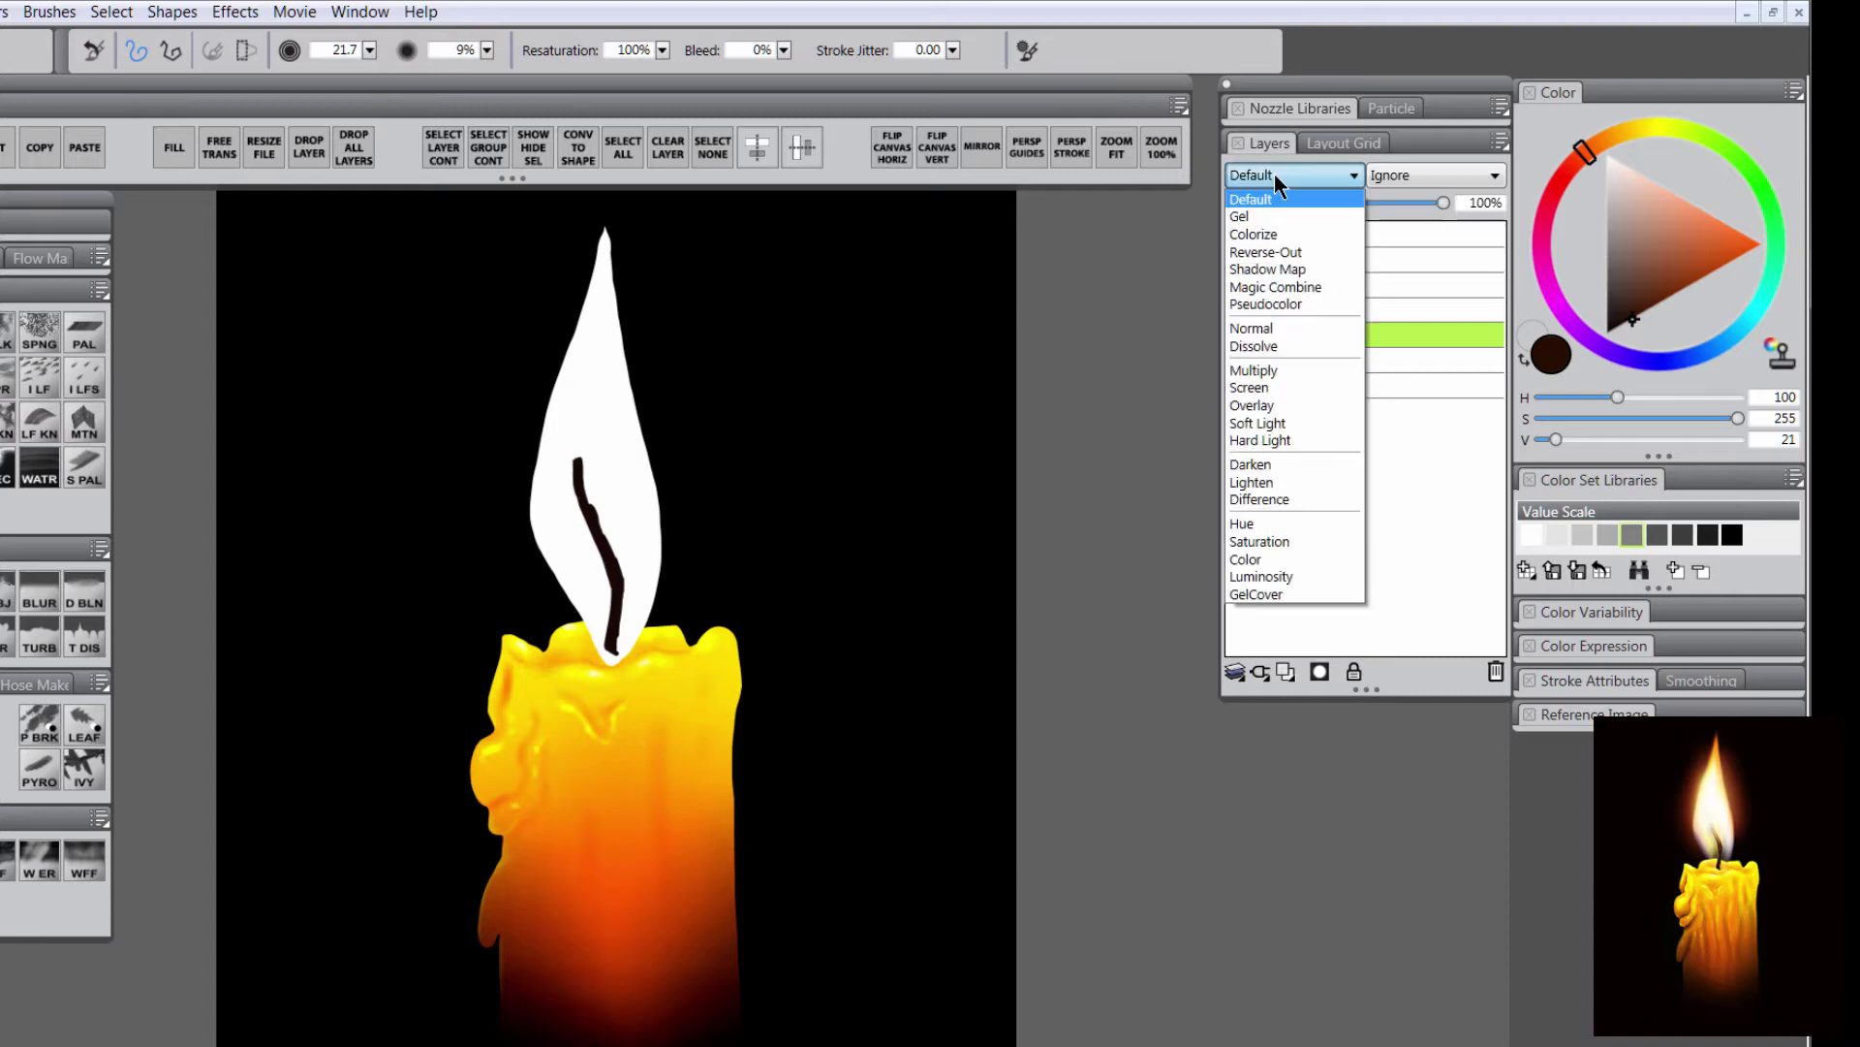
pyautogui.click(1281, 364)
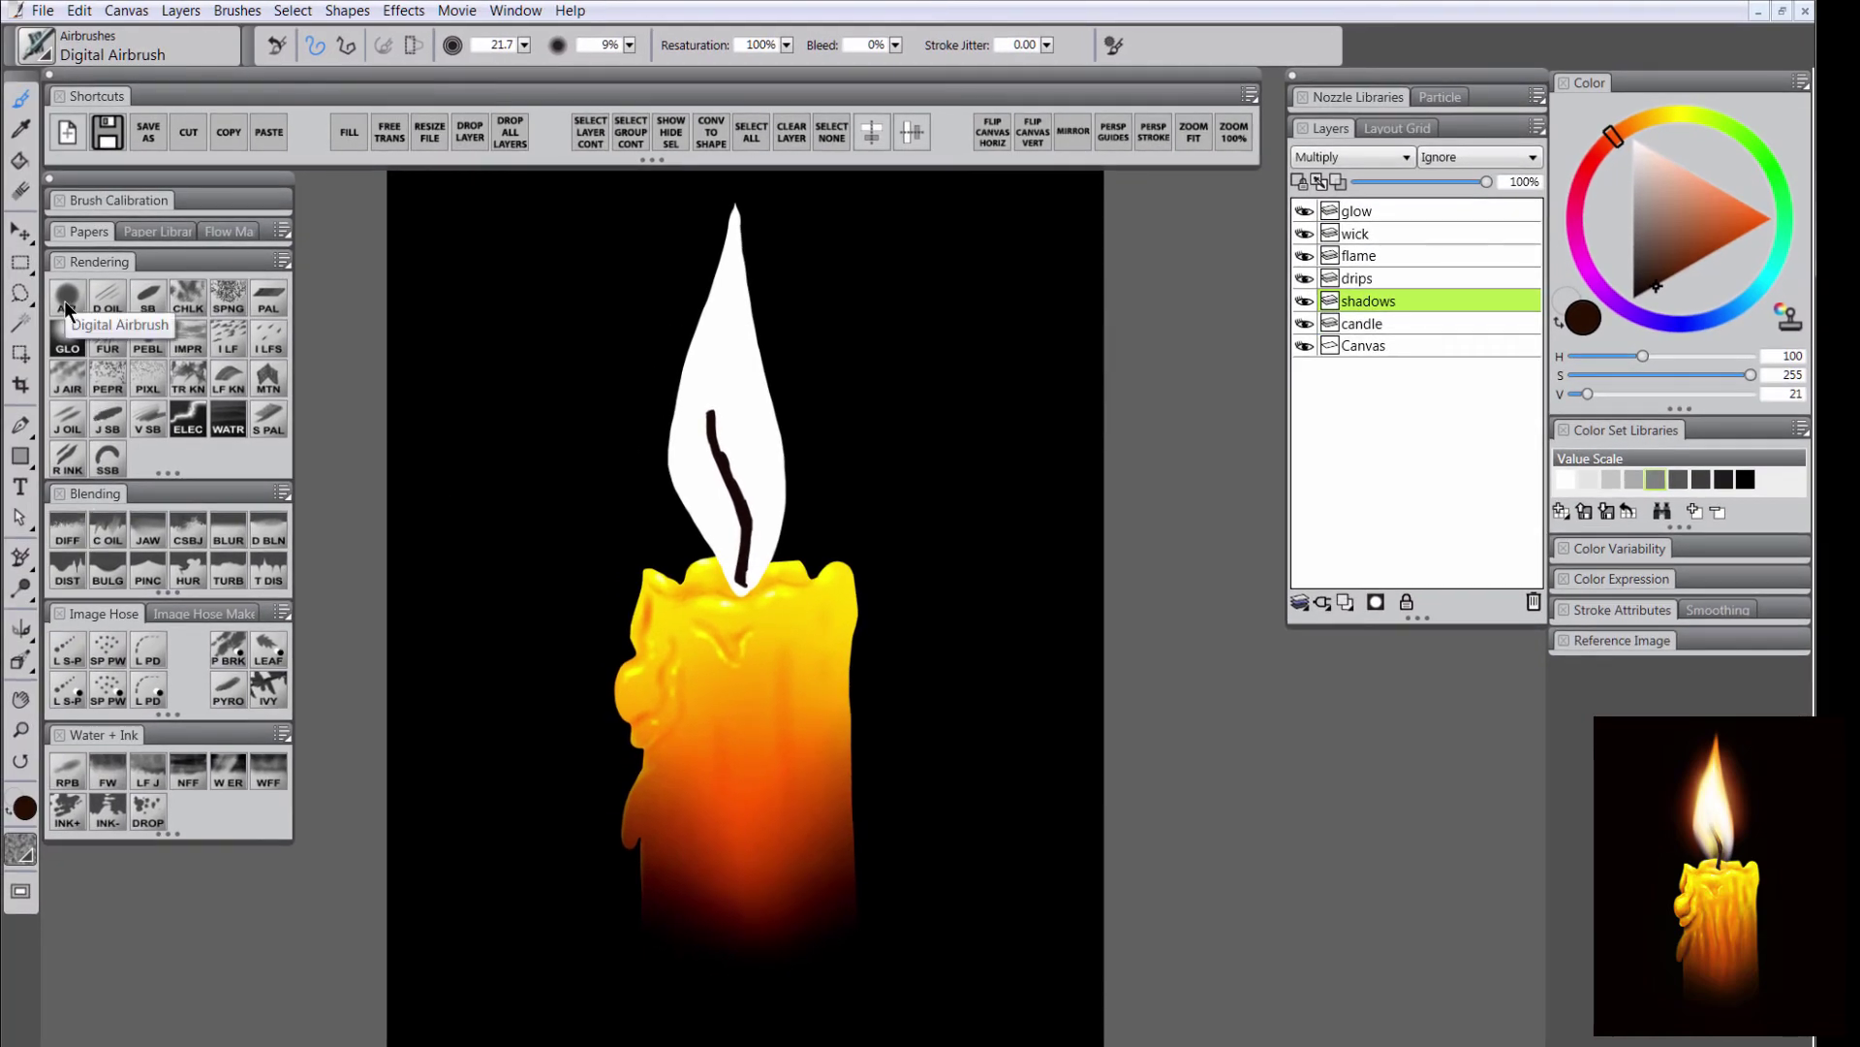
# Airbrush dark brown (H 101, S 255, V 34) wax folds on the shadows layer, comparing with it hidden and undoing the last stray stroke.
pyautogui.click(66, 308)
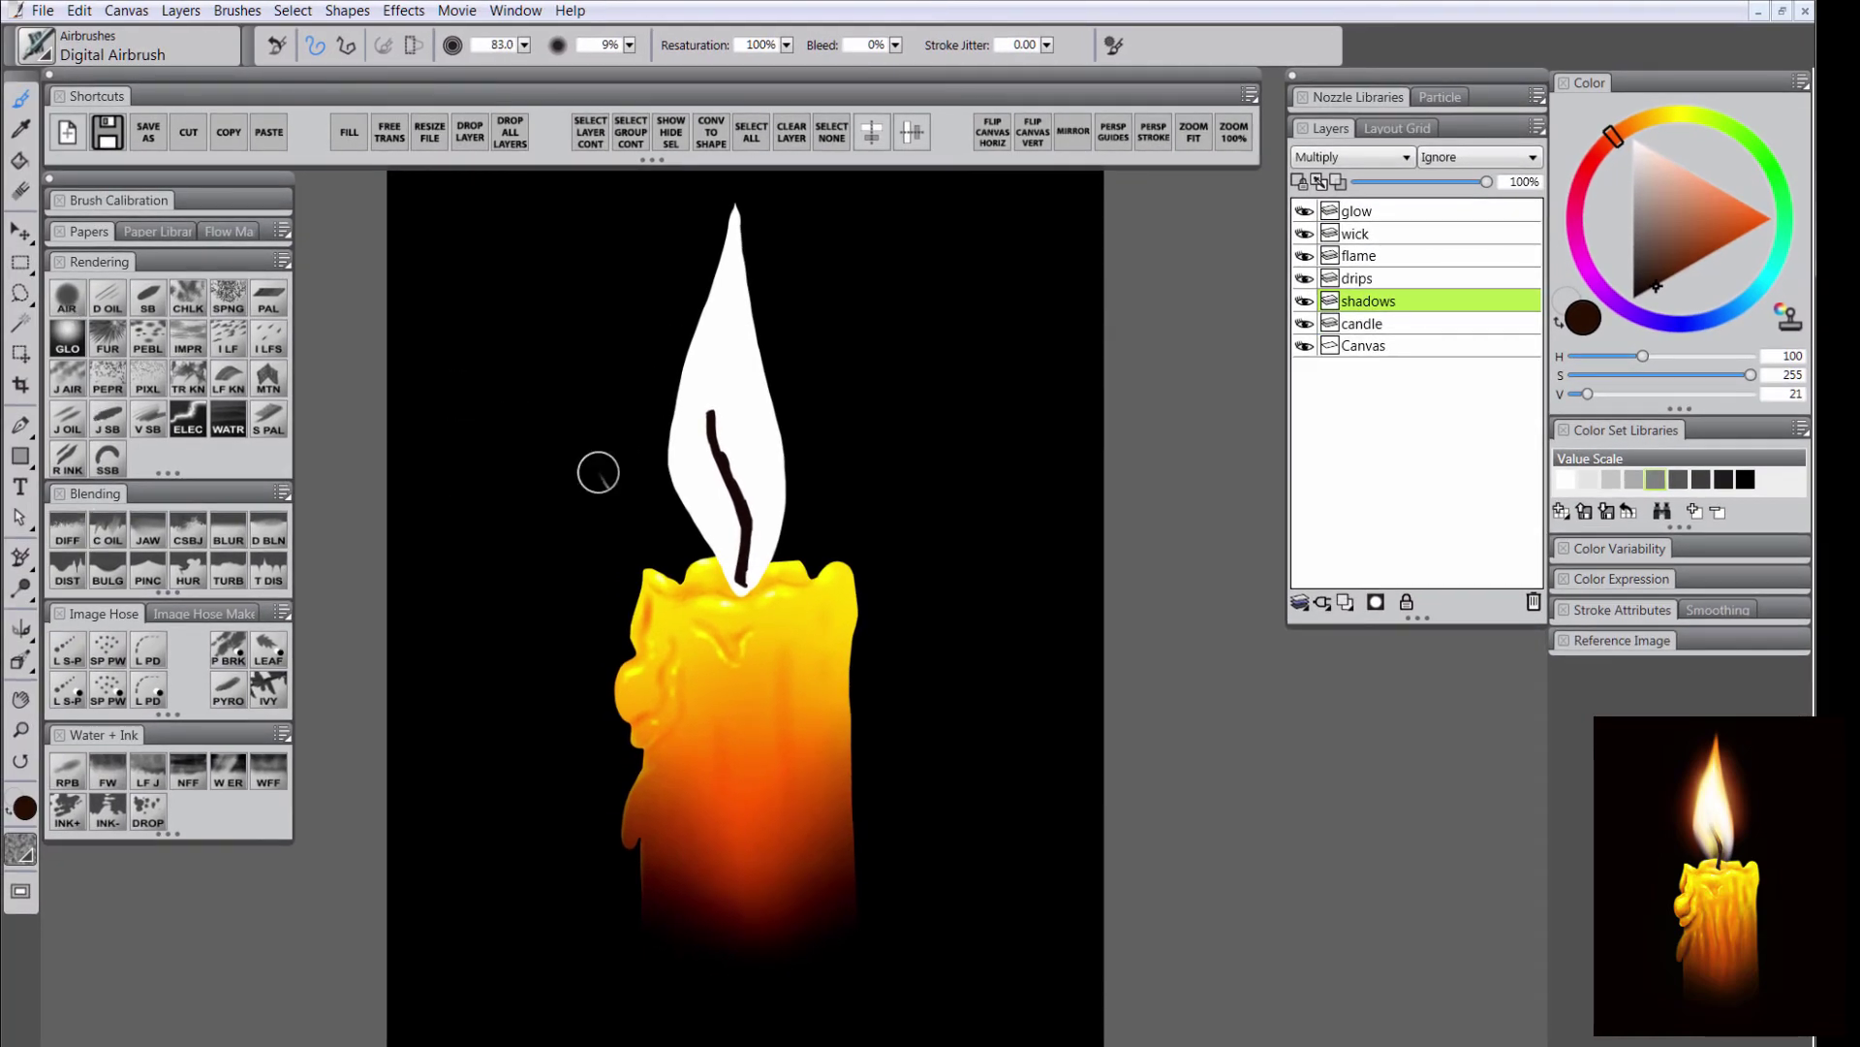
pyautogui.keyDown('alt'); pyautogui.click(825, 881); pyautogui.keyUp('alt')
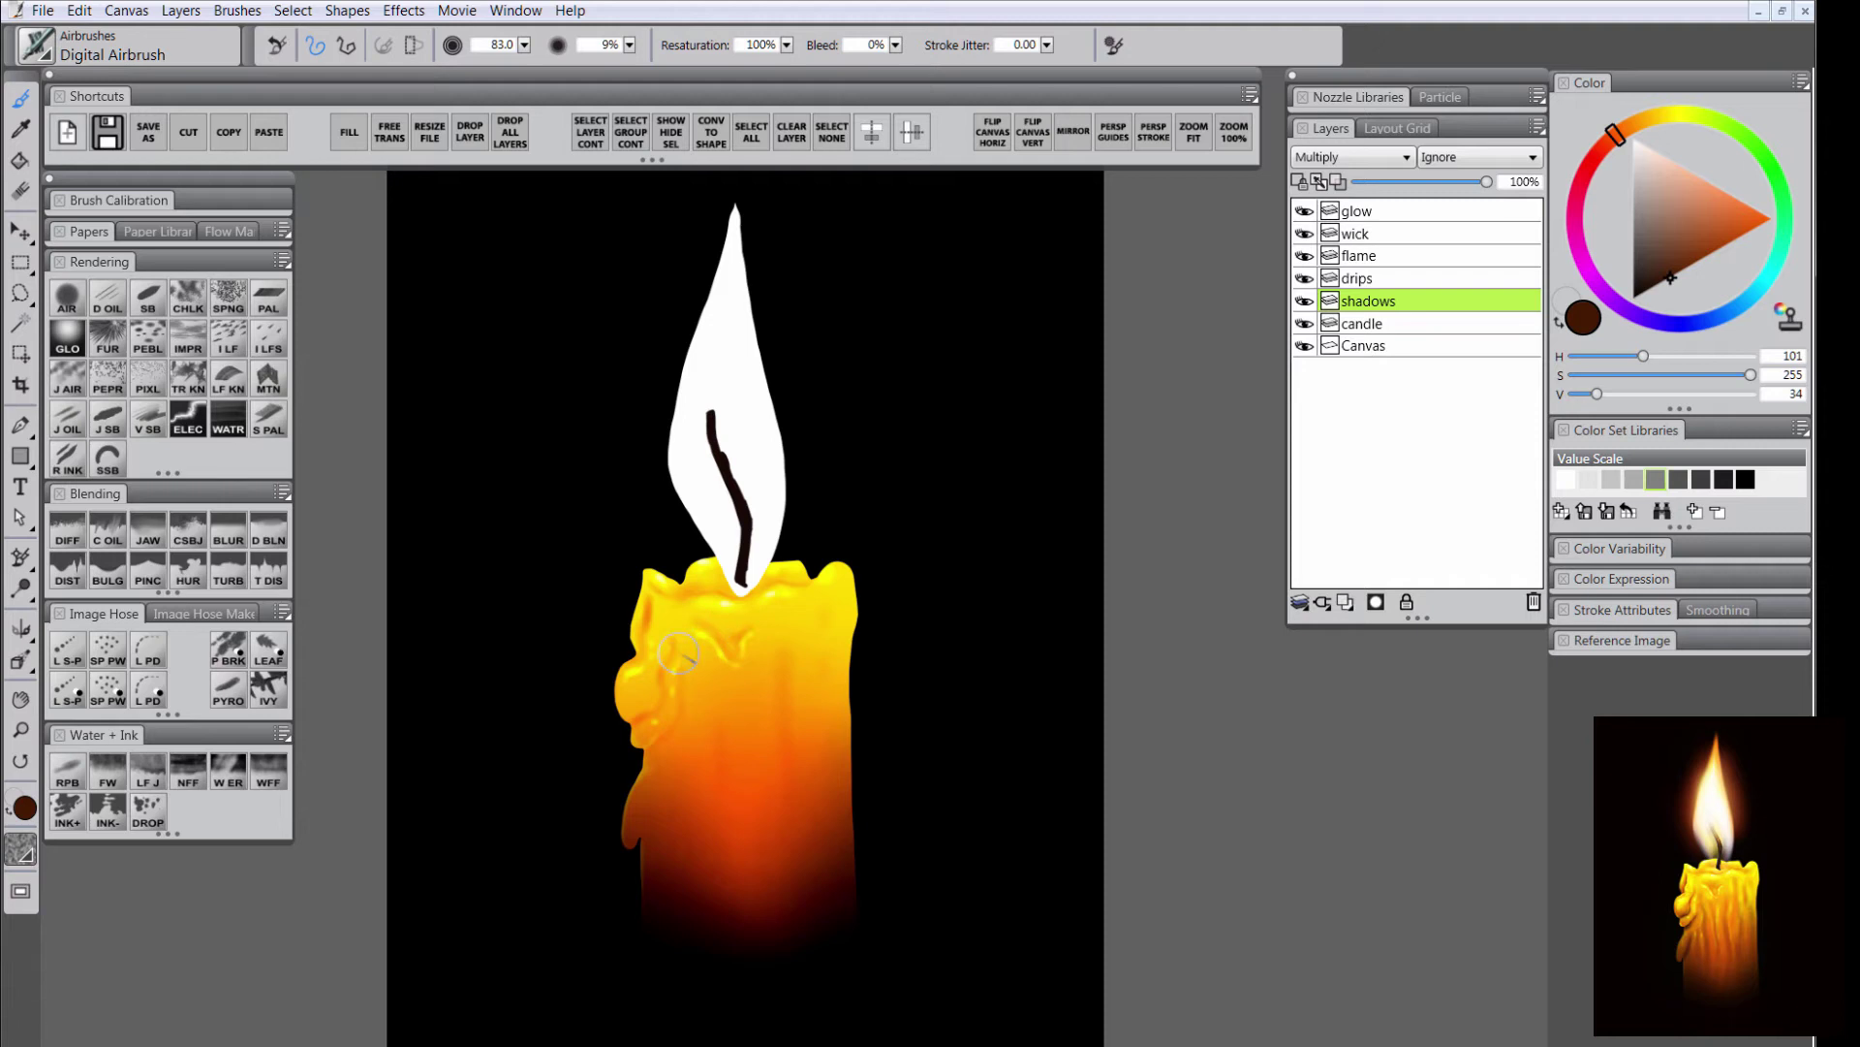
pyautogui.moveTo(679, 656); pyautogui.dragTo(684, 664)
pyautogui.click(1305, 300)
pyautogui.click(1305, 301)
pyautogui.click(1305, 300)
pyautogui.click(1305, 301)
pyautogui.moveTo(623, 692); pyautogui.dragTo(624, 628)
pyautogui.hotkey('ctrl', 'z')
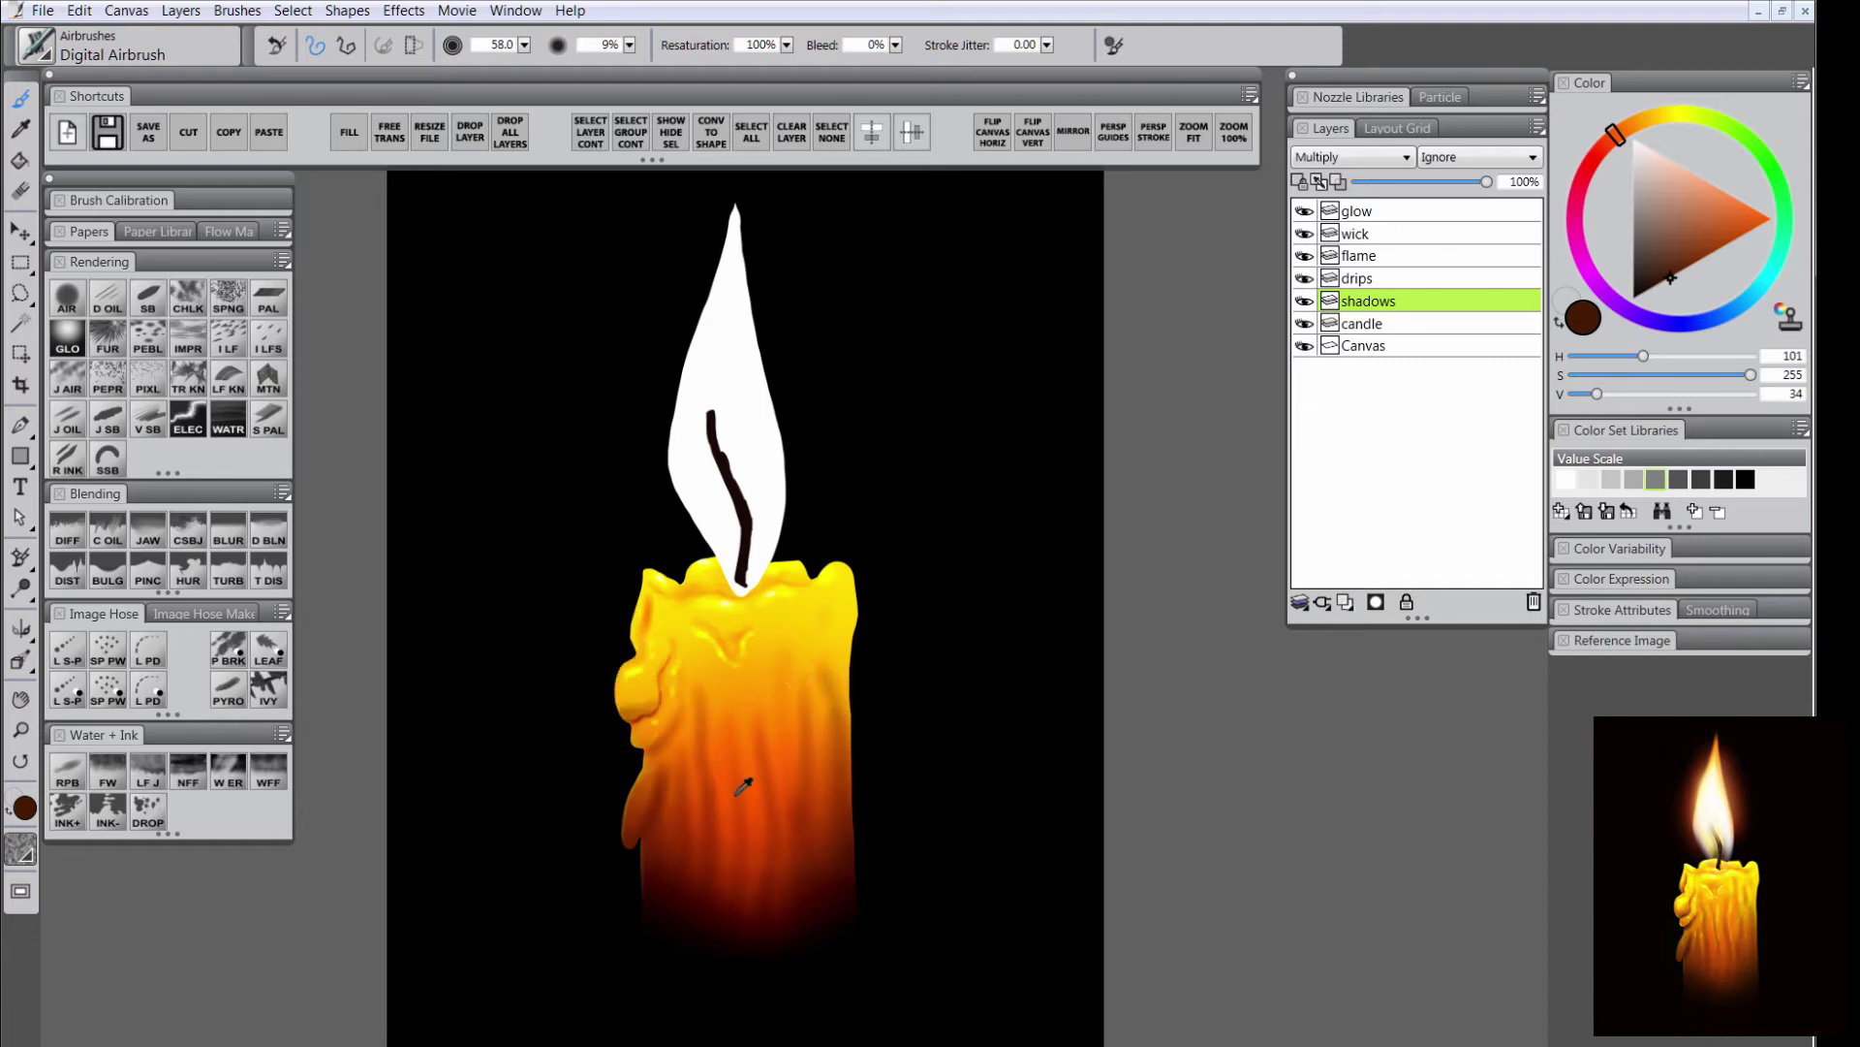
# Sample orange (H 102, S 253, V 113) from the candle and shade the folds of its upper part at size 58.0.
pyautogui.keyDown('alt'); pyautogui.click(742, 755); pyautogui.keyUp('alt')
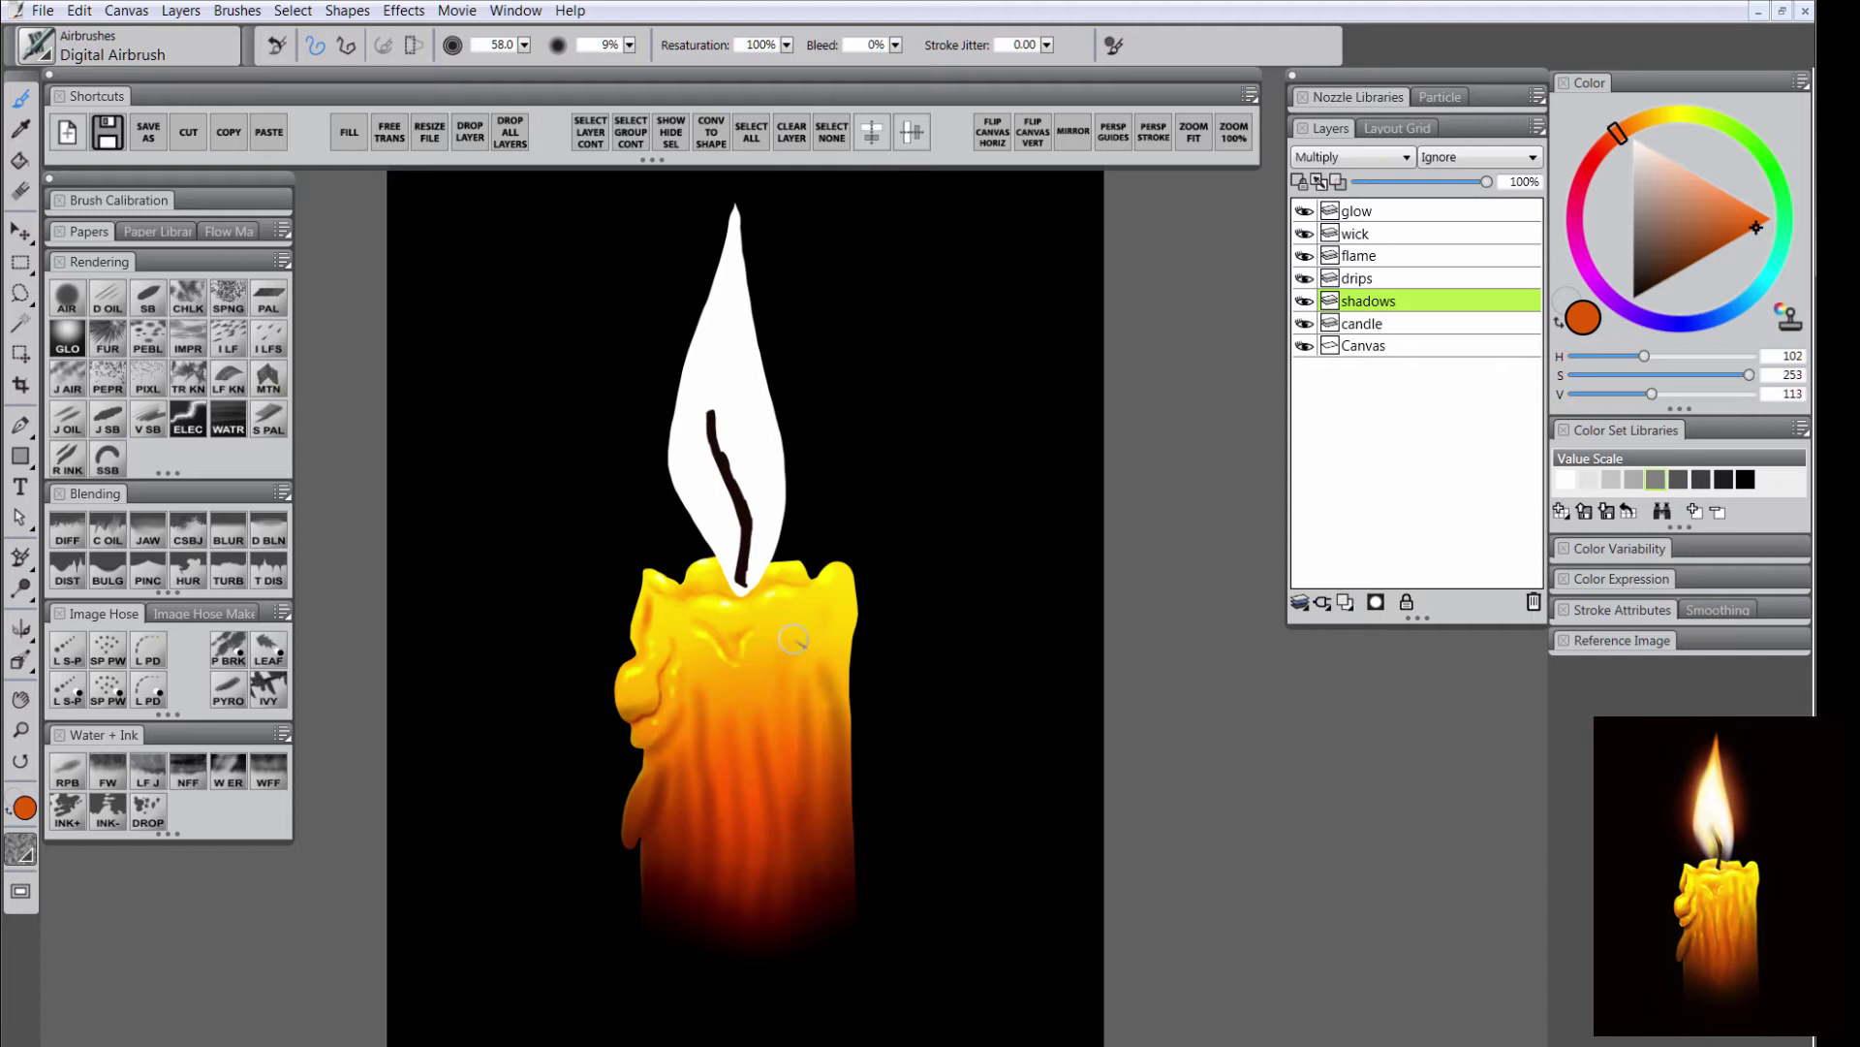
pyautogui.moveTo(765, 661)
pyautogui.mouseDown()
pyautogui.moveTo(766, 715)
pyautogui.moveTo(837, 616)
pyautogui.mouseUp()
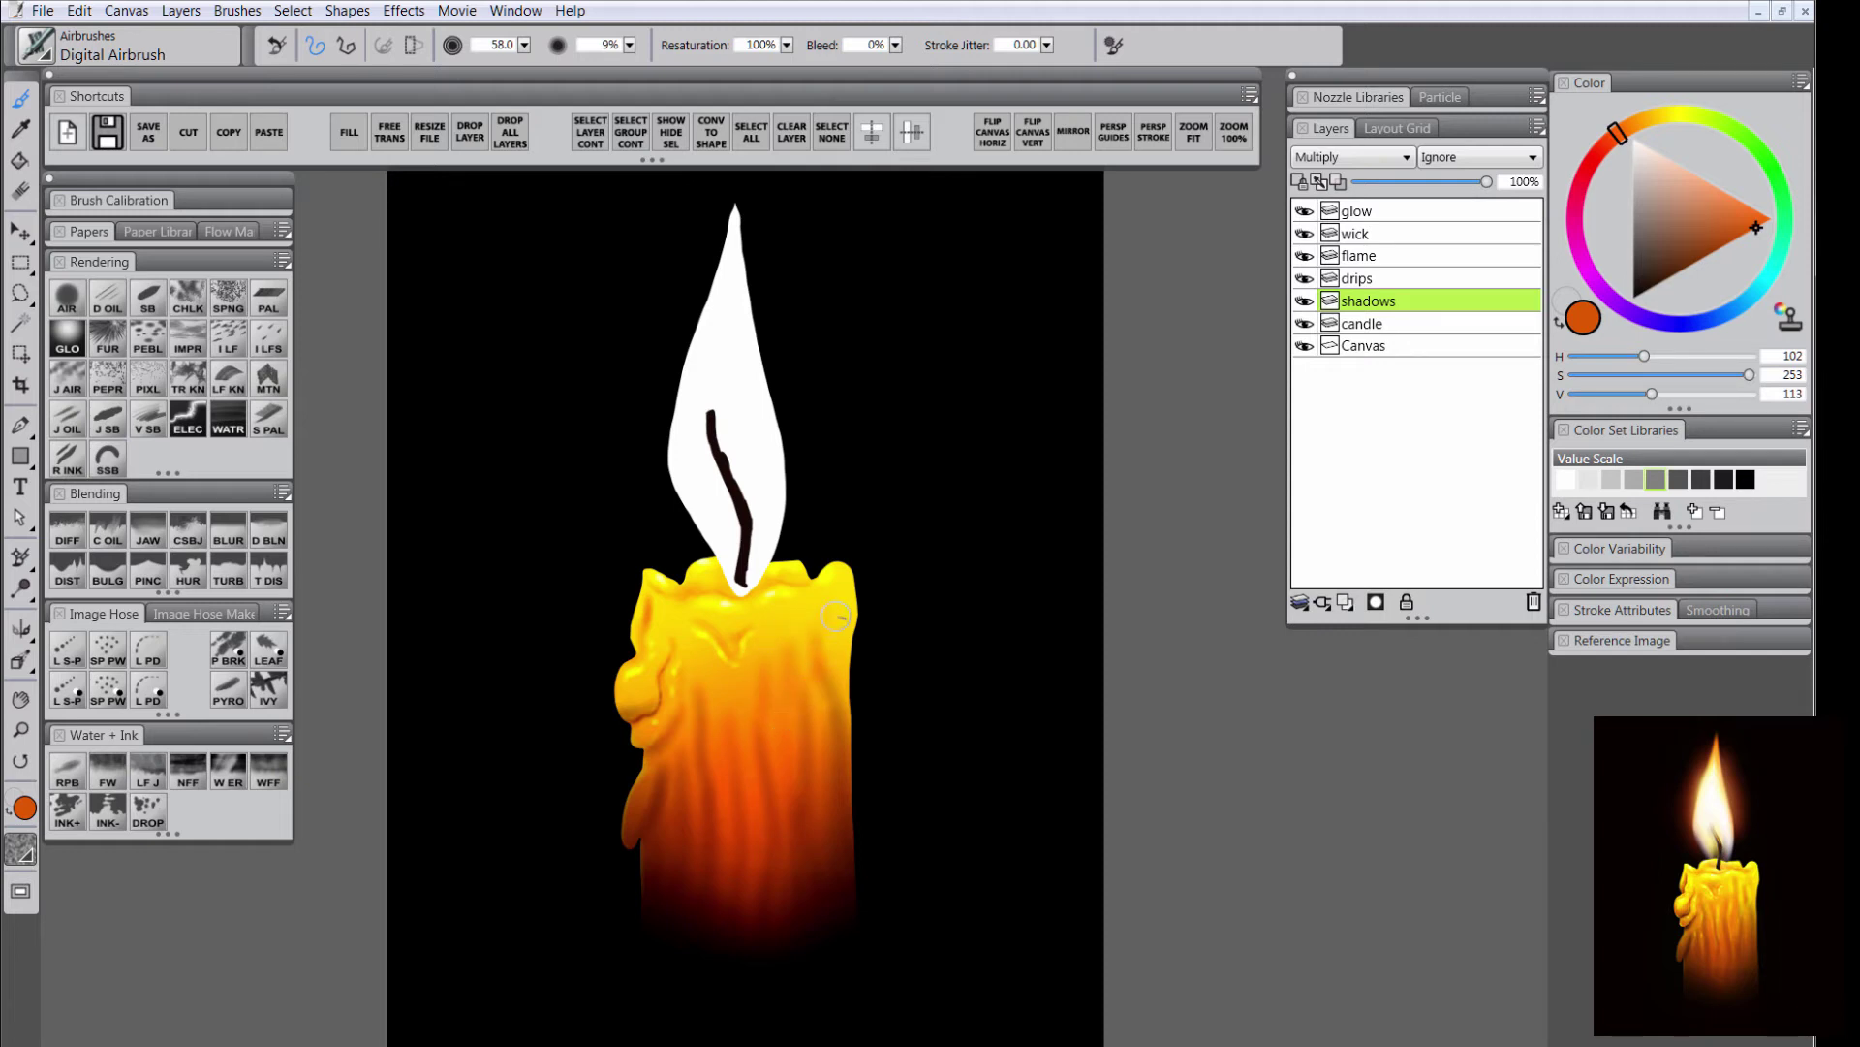
pyautogui.moveTo(719, 694); pyautogui.dragTo(710, 655)
pyautogui.moveTo(828, 586)
pyautogui.mouseDown()
pyautogui.moveTo(785, 609)
pyautogui.moveTo(802, 659)
pyautogui.mouseUp()
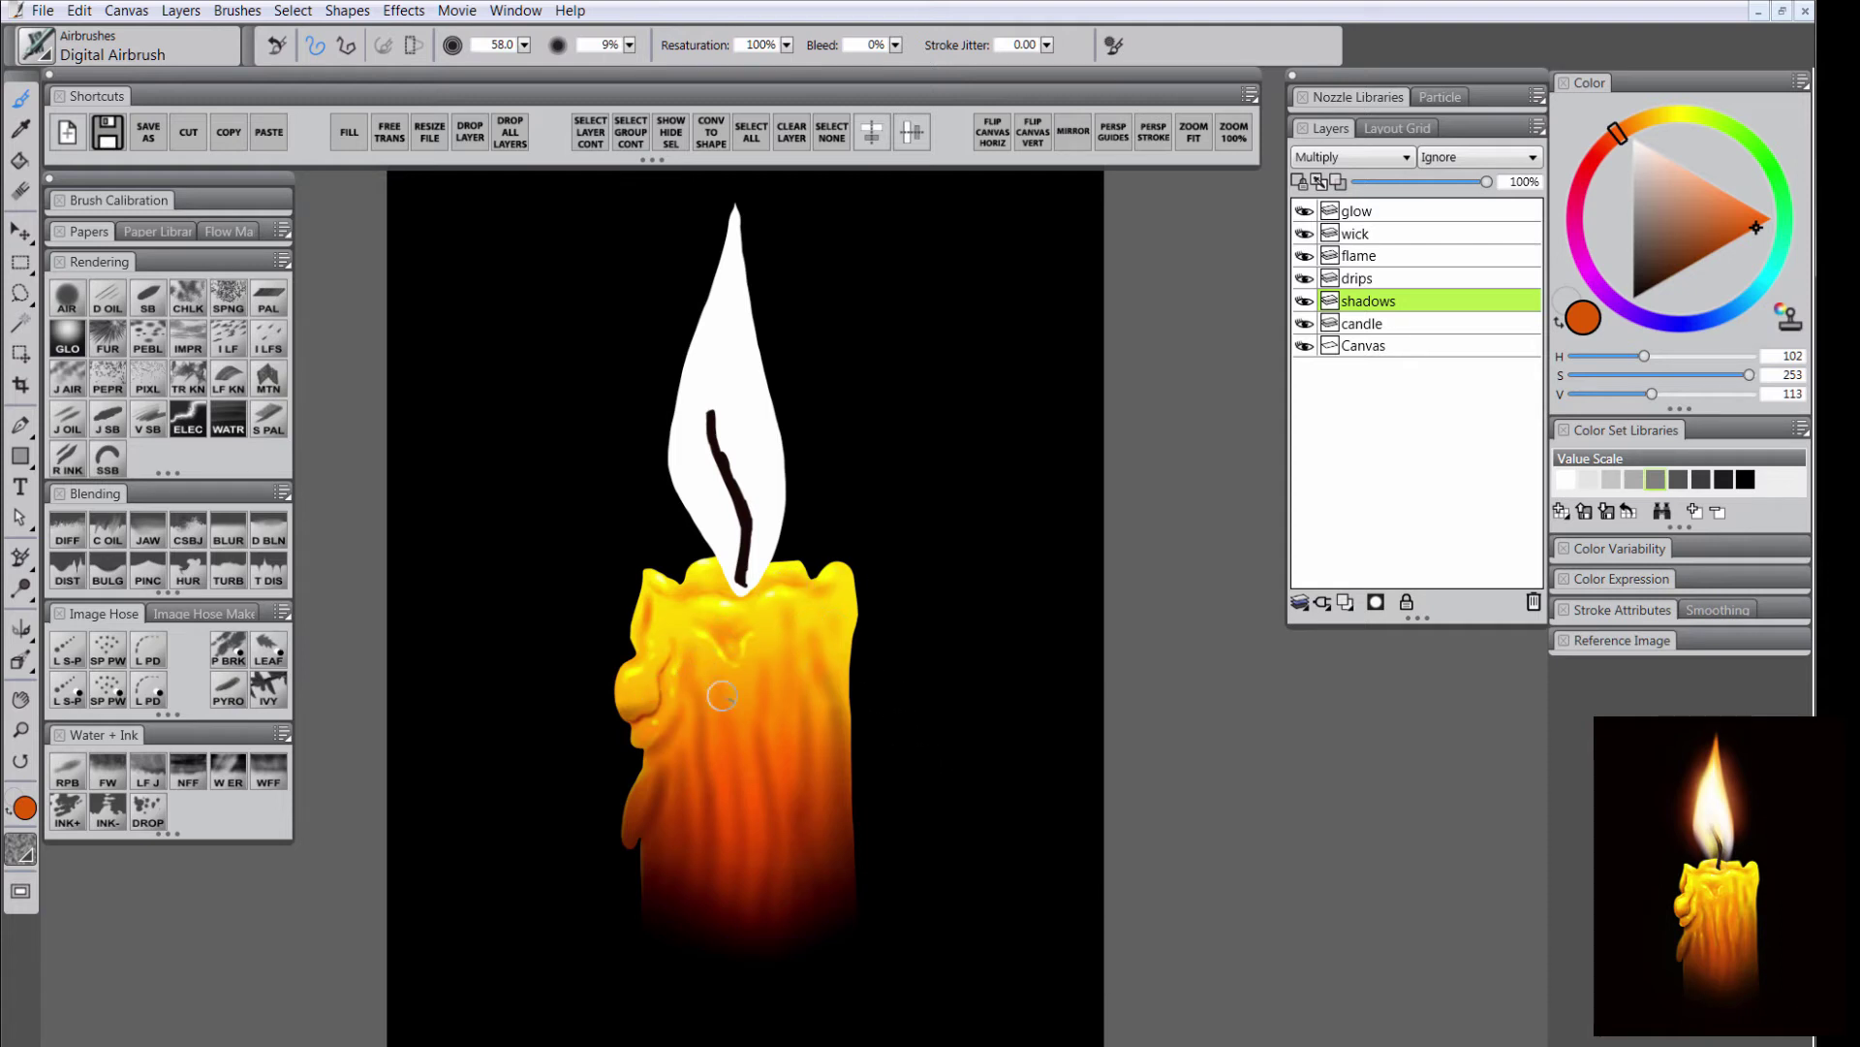
# Add a layer named "hilights" above the shadows layer and set its blending to Screen.
pyautogui.click(1346, 603)
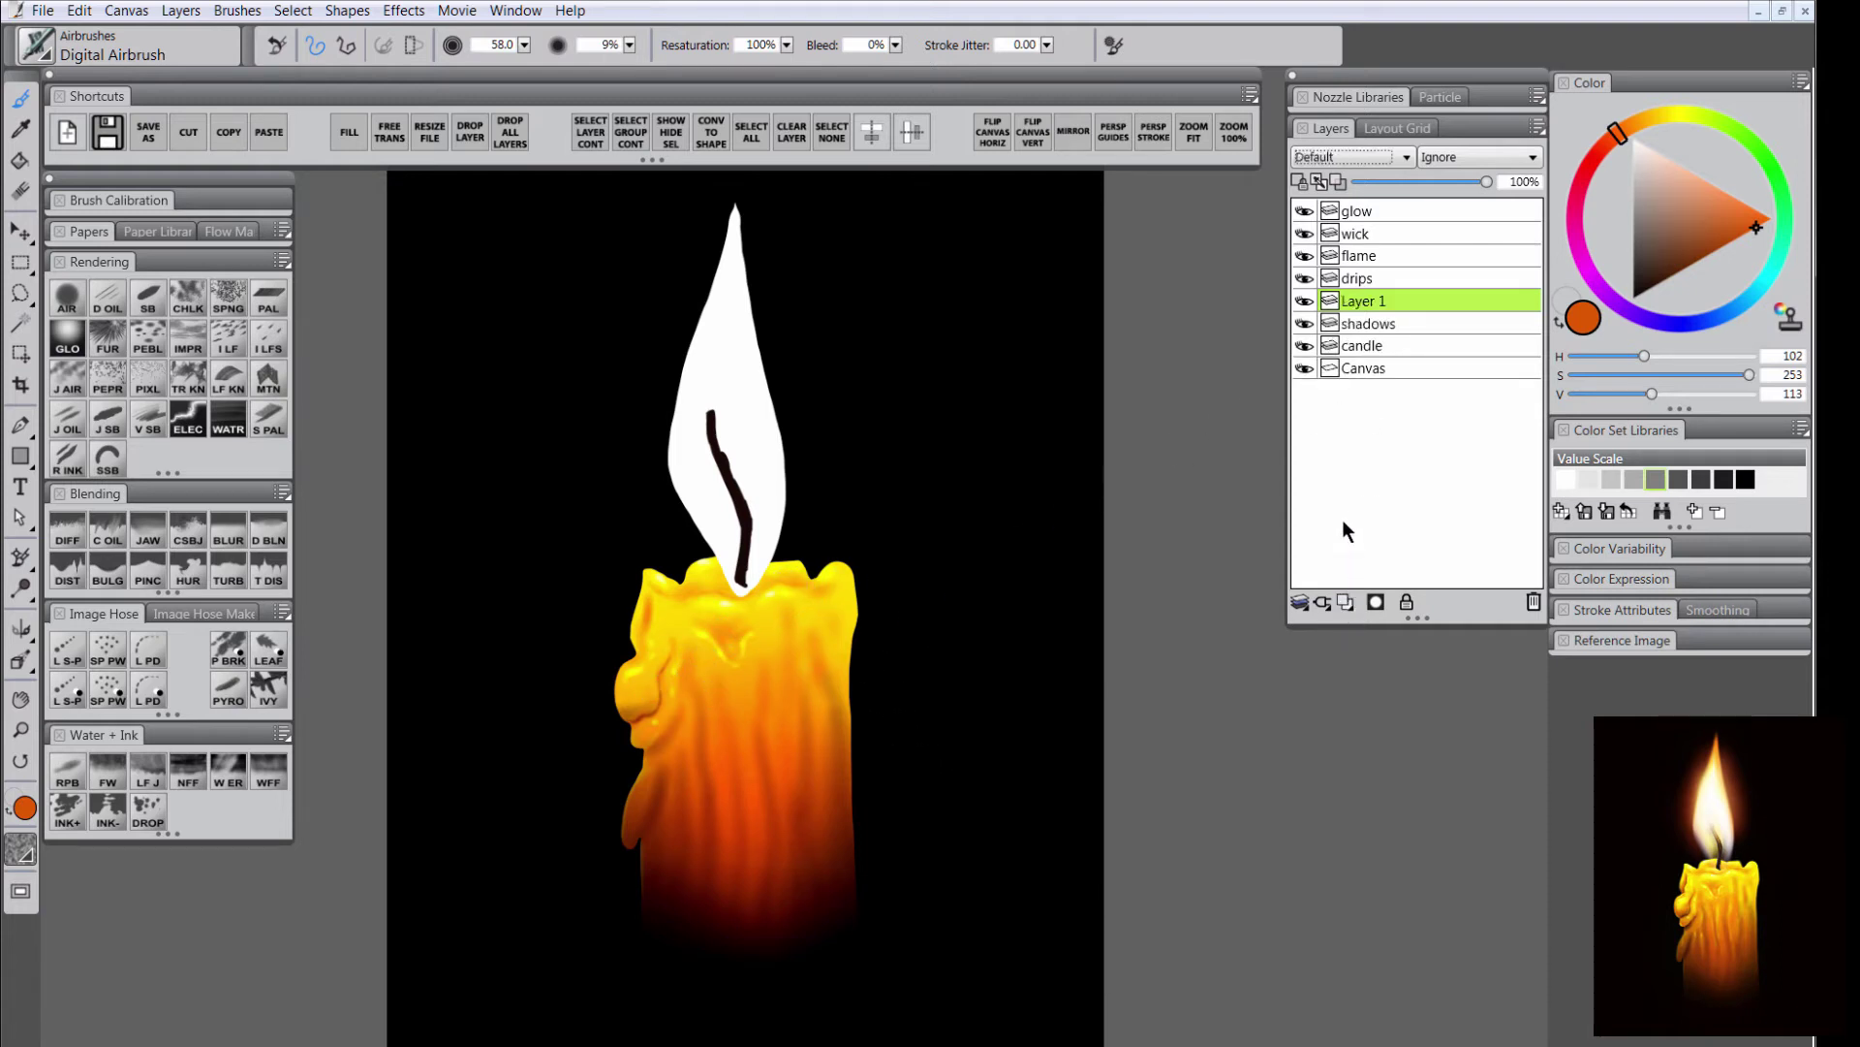
pyautogui.doubleClick(1366, 302)
pyautogui.write('hilight')
pyautogui.press('Return')
pyautogui.click(1329, 154)
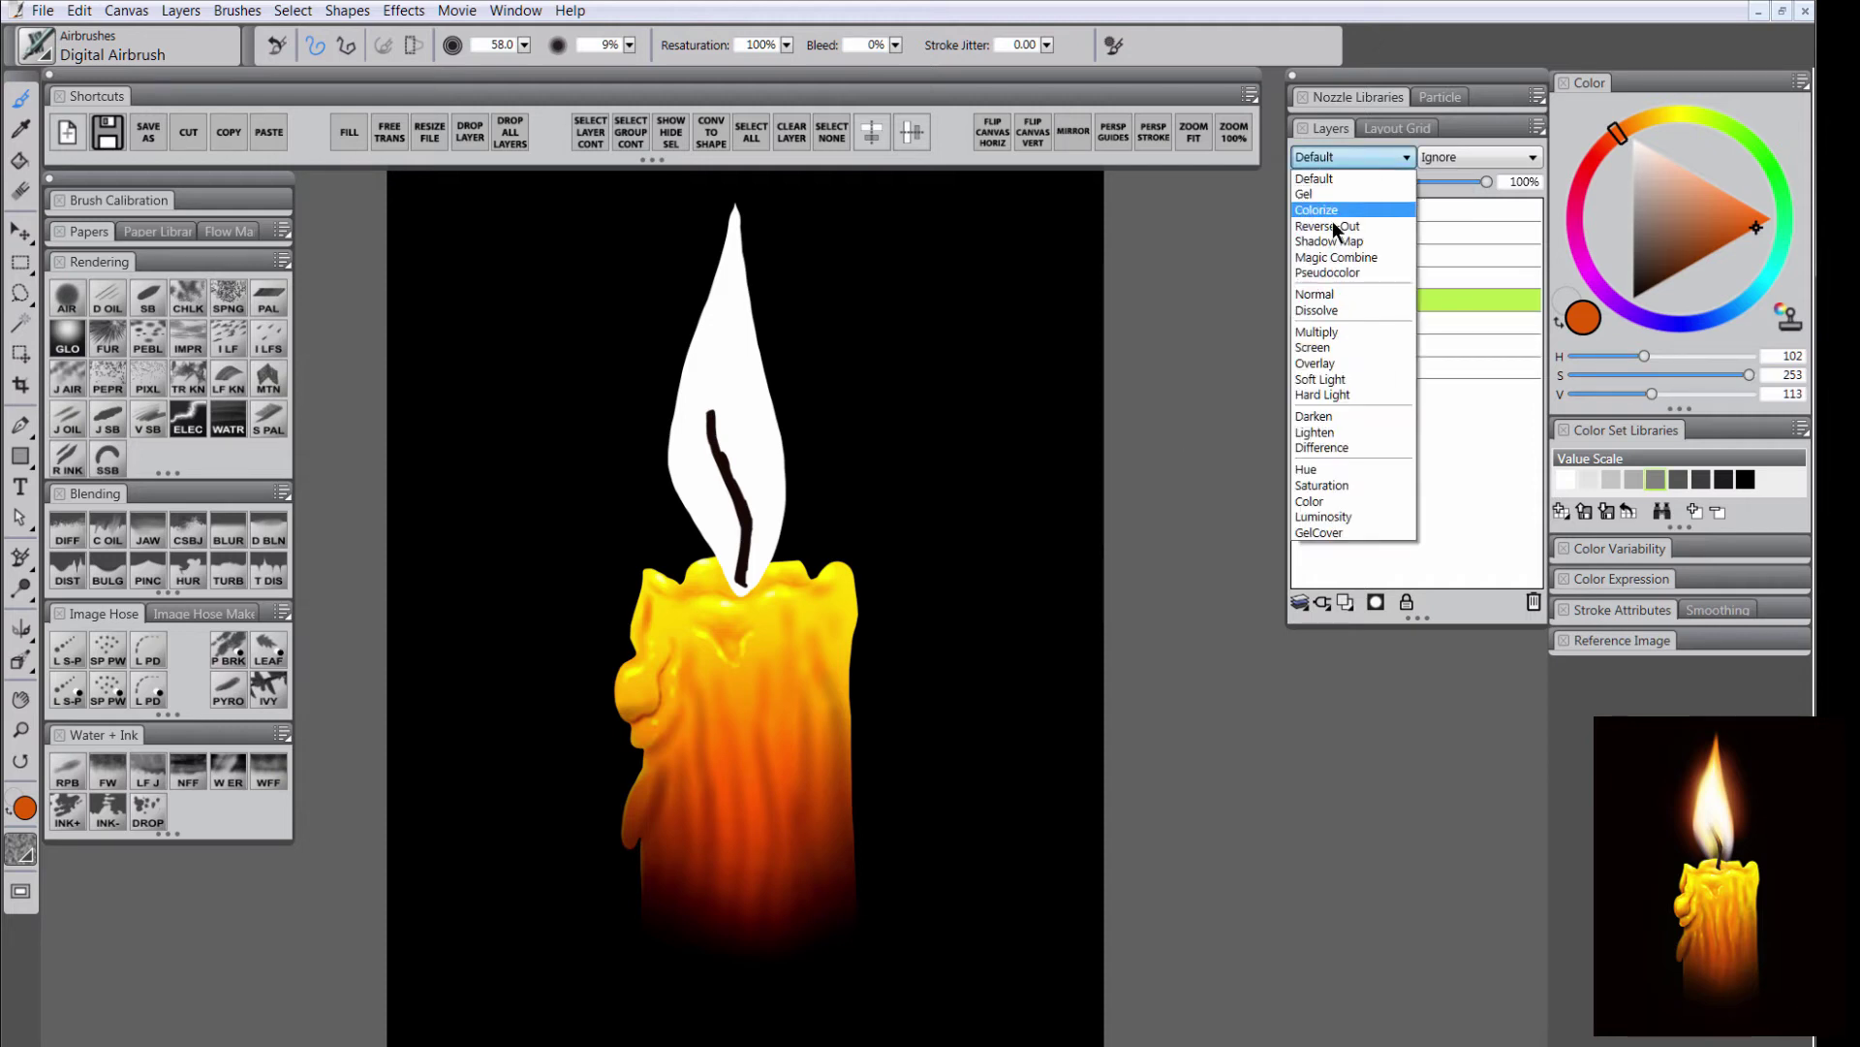
pyautogui.click(1334, 349)
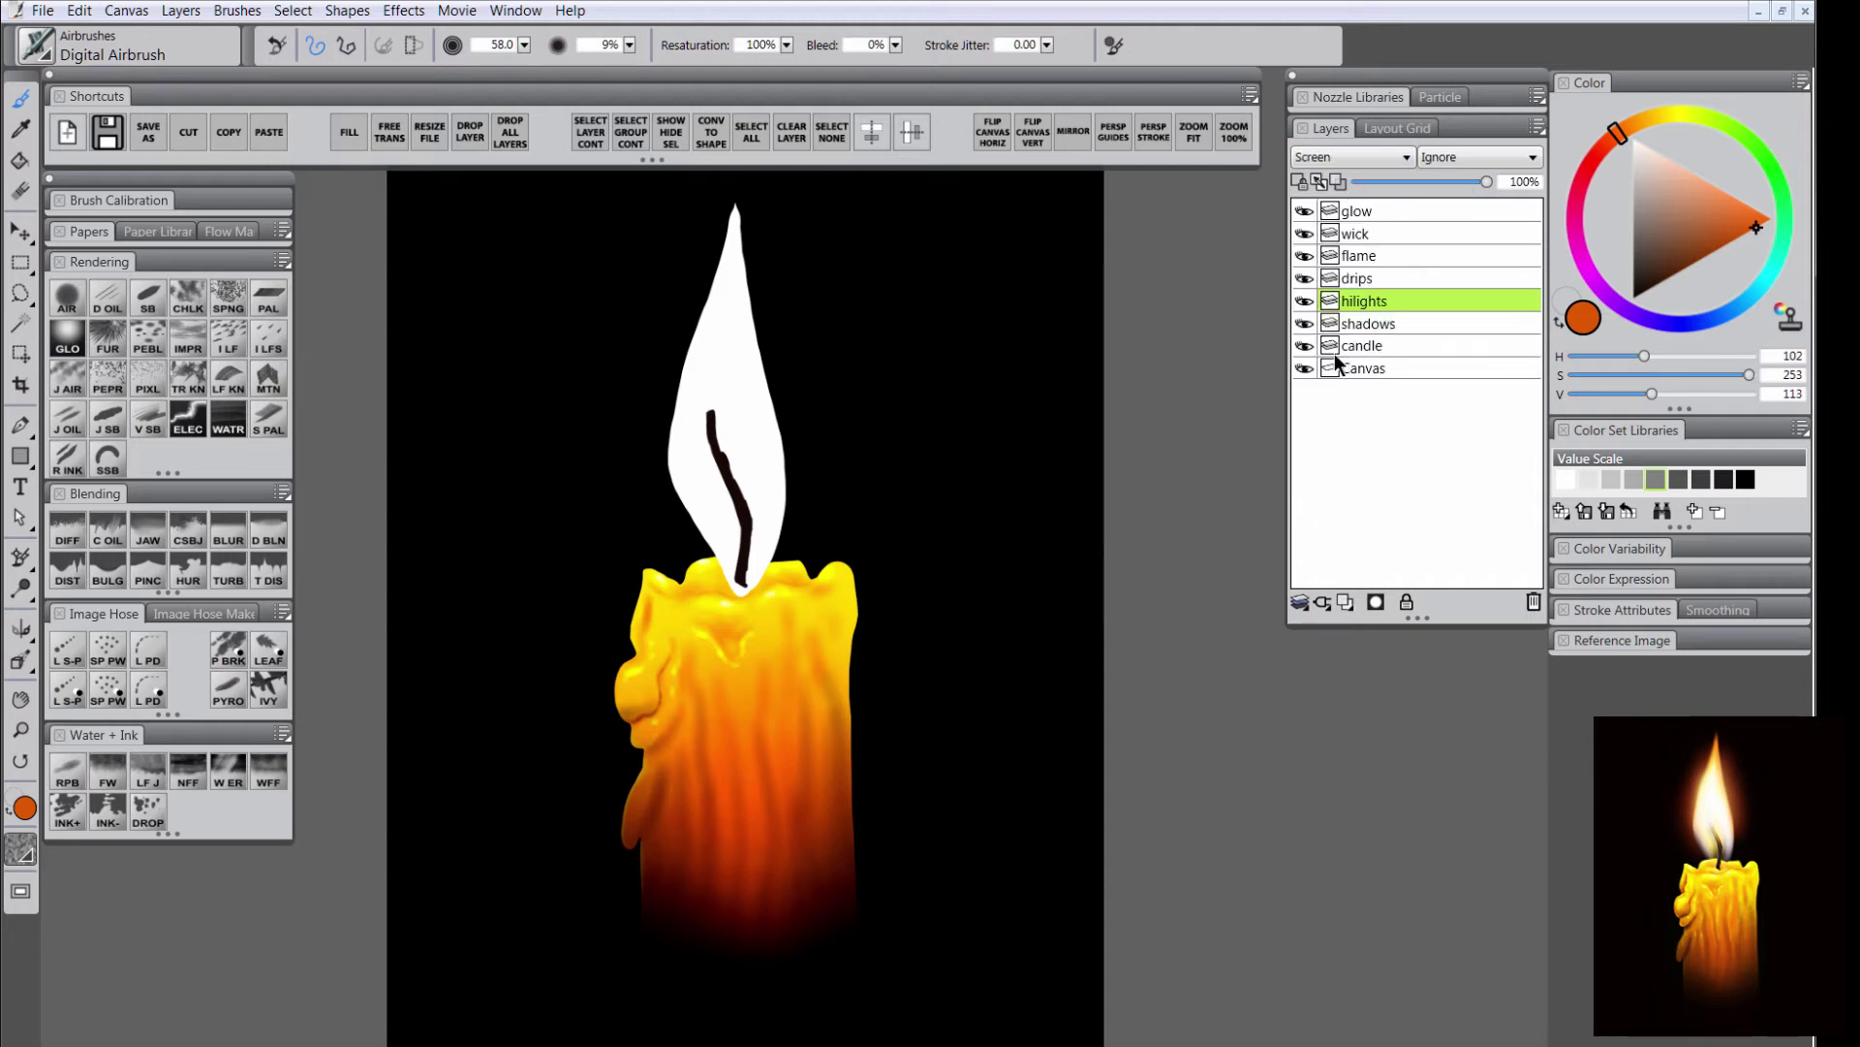
# Sample yellow (H 122, S 253, V 128) from the candle's rim and airbrush highlights along the wax folds on the hilights layer.
pyautogui.keyDown('alt'); pyautogui.click(853, 586); pyautogui.keyUp('alt')
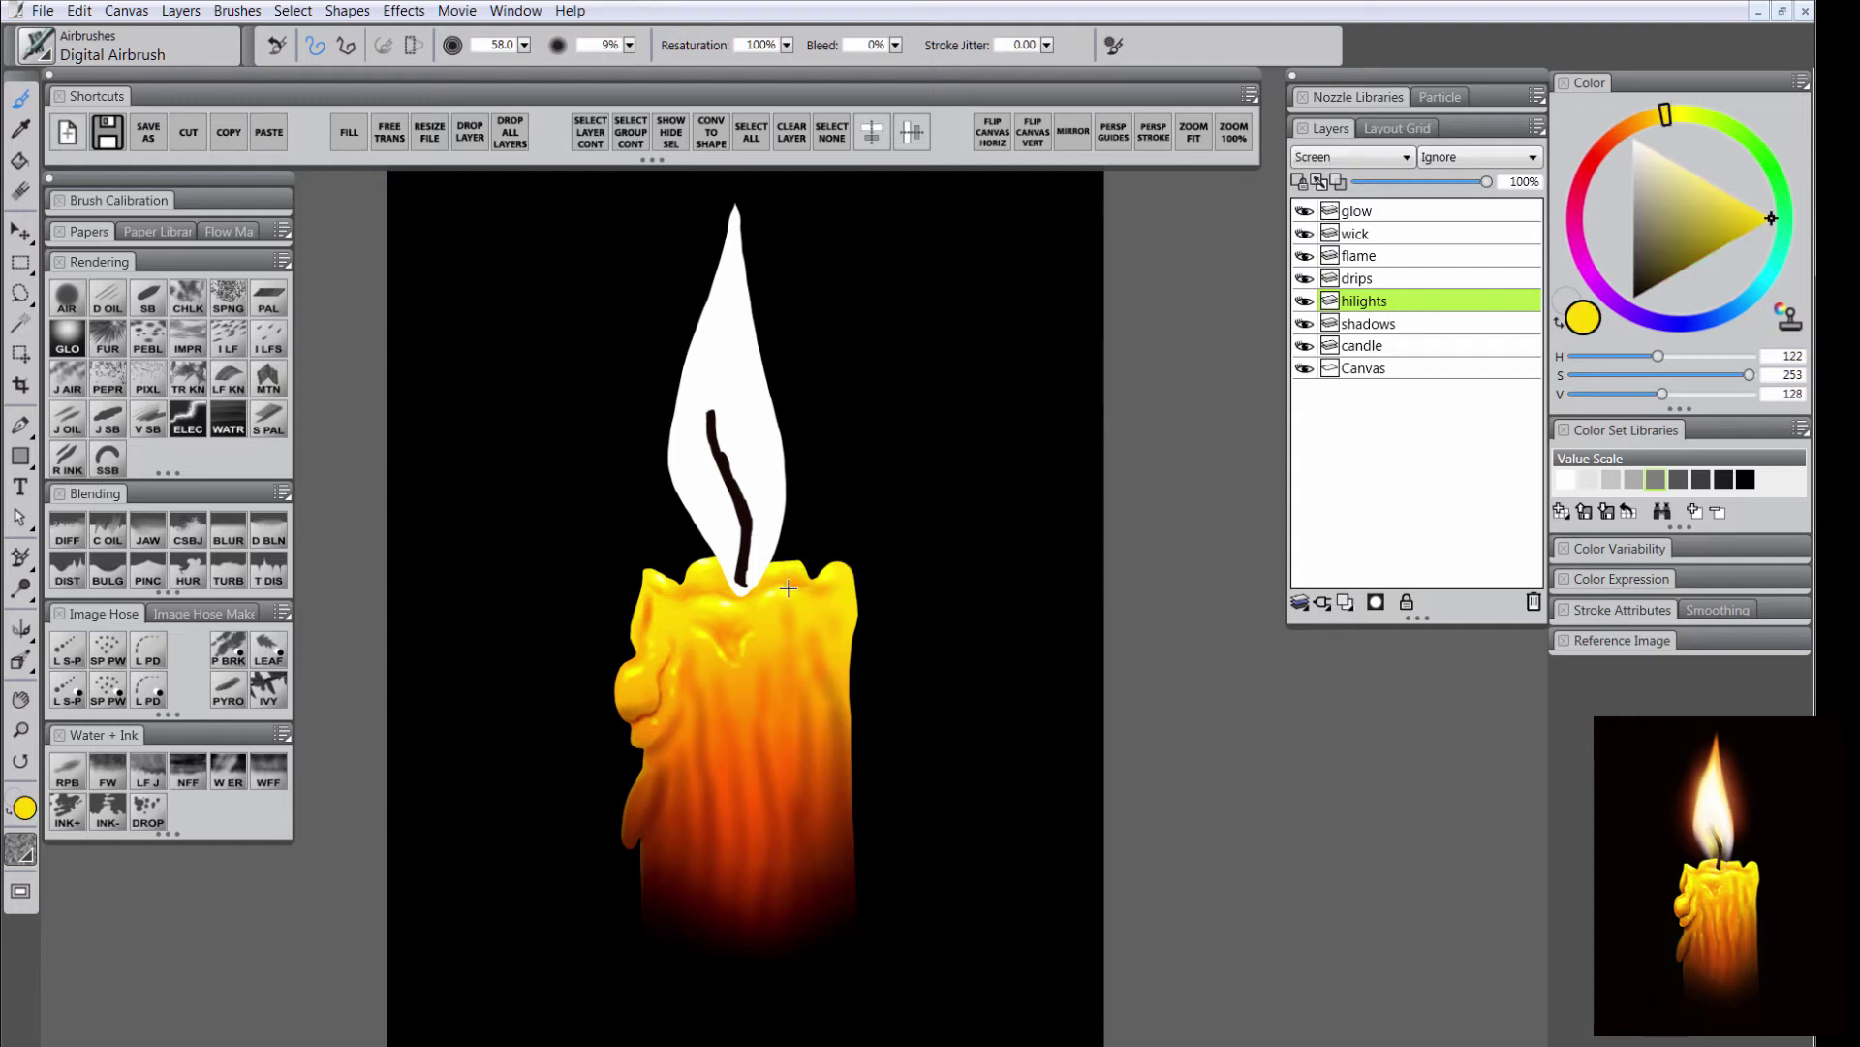
pyautogui.press('[')
pyautogui.press('[')
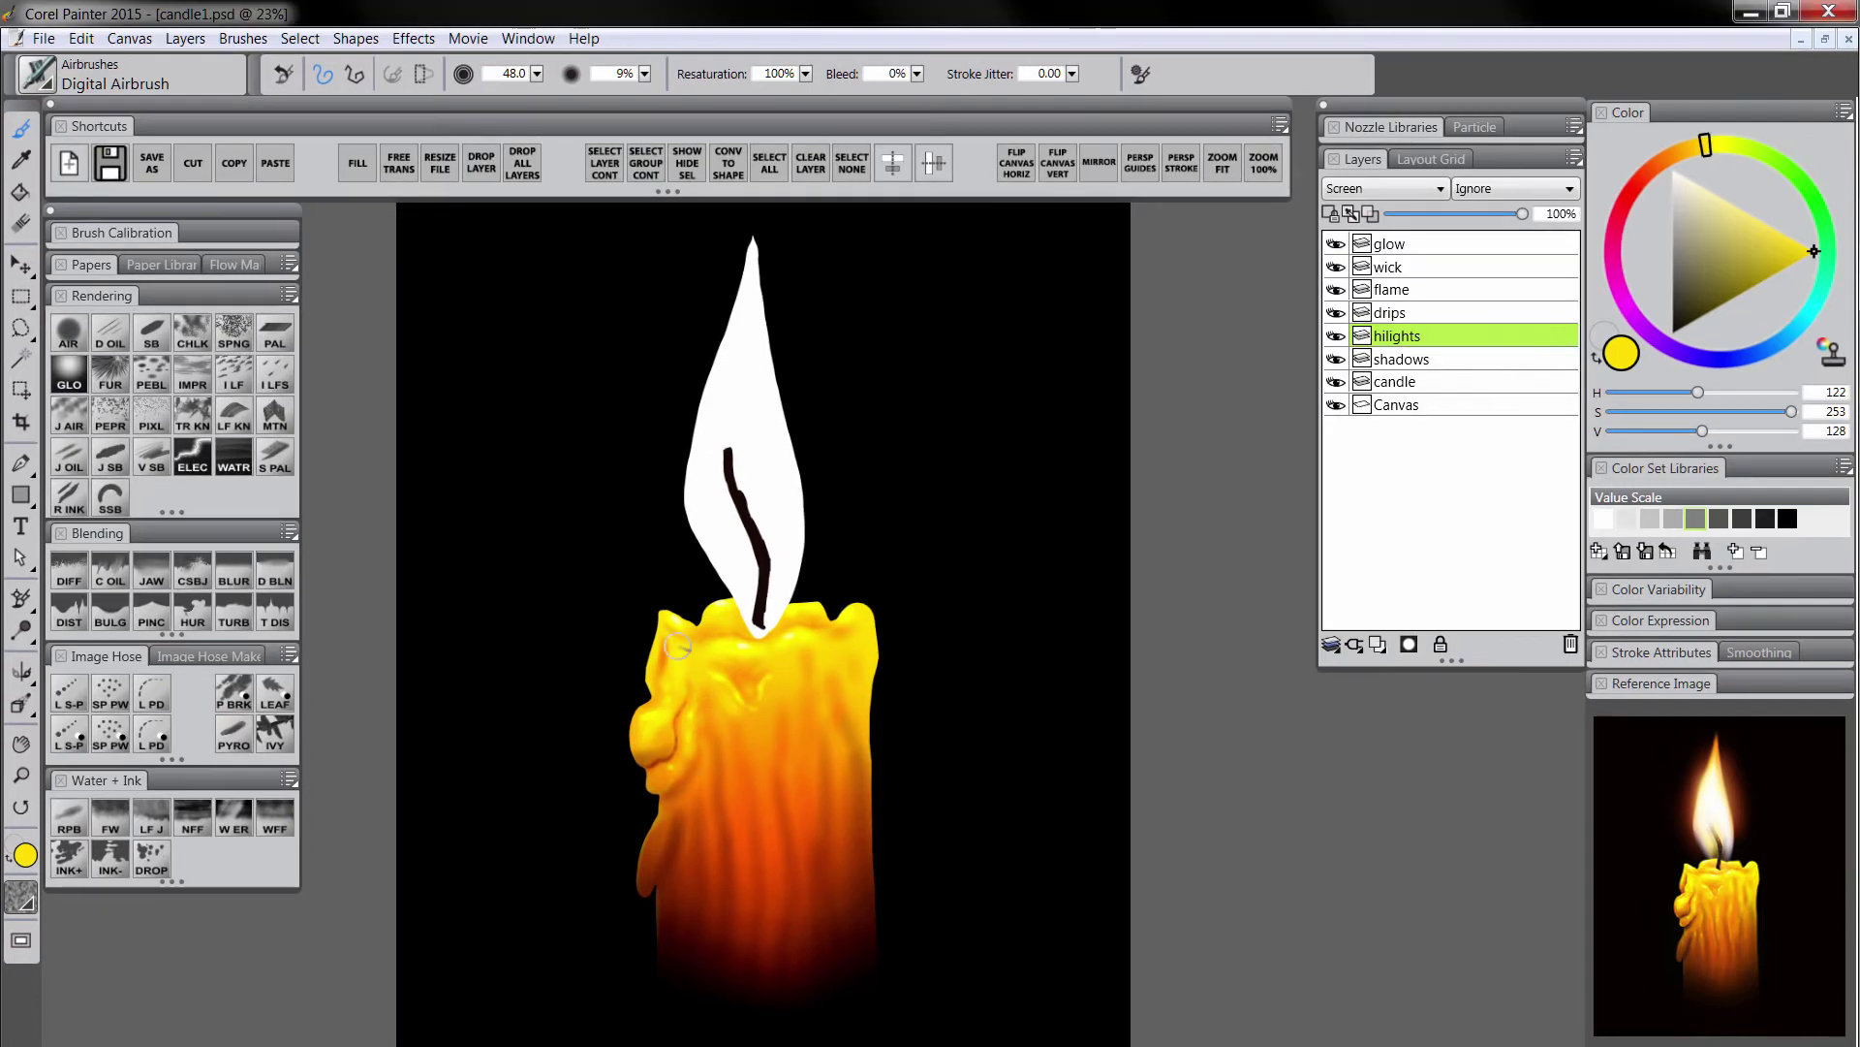
pyautogui.moveTo(783, 627); pyautogui.dragTo(784, 657)
pyautogui.moveTo(802, 625); pyautogui.dragTo(805, 715)
pyautogui.moveTo(745, 693); pyautogui.dragTo(744, 771)
pyautogui.moveTo(725, 755); pyautogui.dragTo(724, 806)
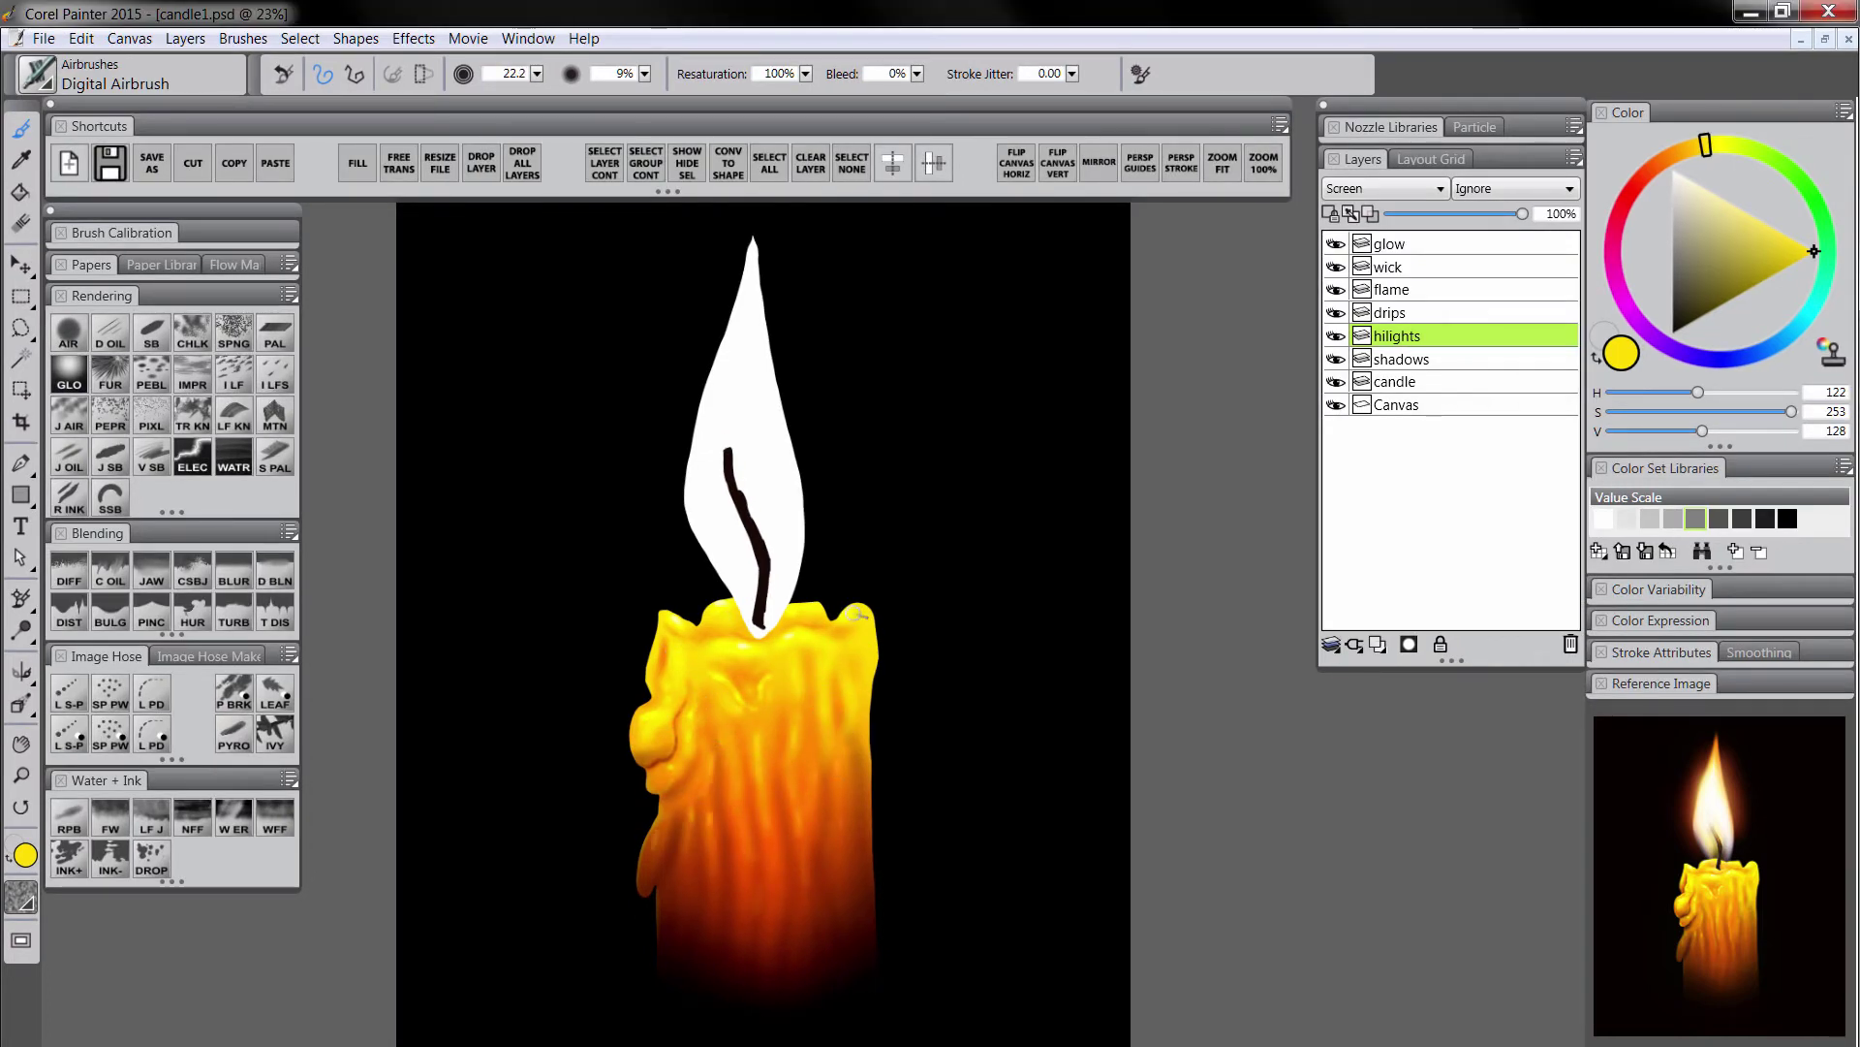
# Shade the candle's left drips on the shadows layer with sampled orange and dark brown (H 101, S 255, V 27), and touch them up in sampled yellow.
pyautogui.click(1405, 360)
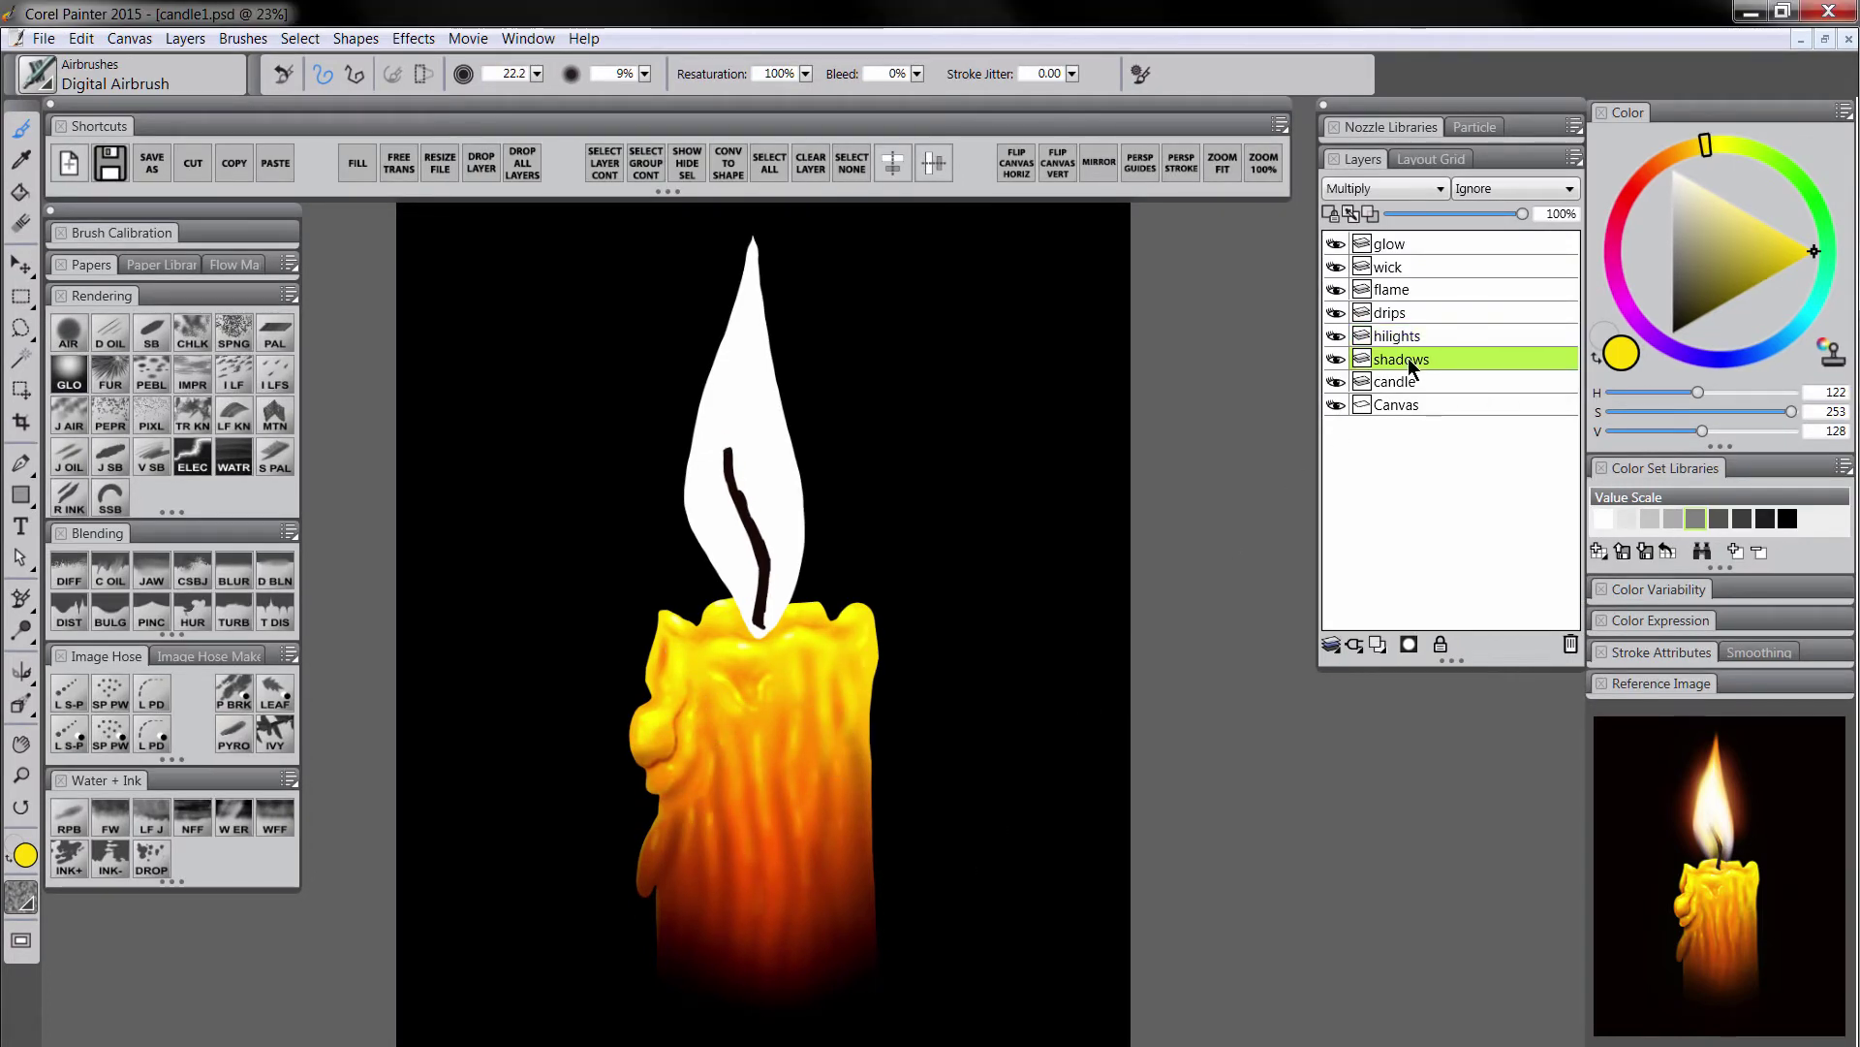
pyautogui.keyDown('alt'); pyautogui.click(801, 759); pyautogui.keyUp('alt')
pyautogui.moveTo(636, 725)
pyautogui.keyDown('ctrl'); pyautogui.keyDown('alt'); pyautogui.mouseDown()
pyautogui.moveTo(657, 760)
pyautogui.moveTo(654, 741)
pyautogui.mouseUp(); pyautogui.keyUp('alt'); pyautogui.keyUp('ctrl')
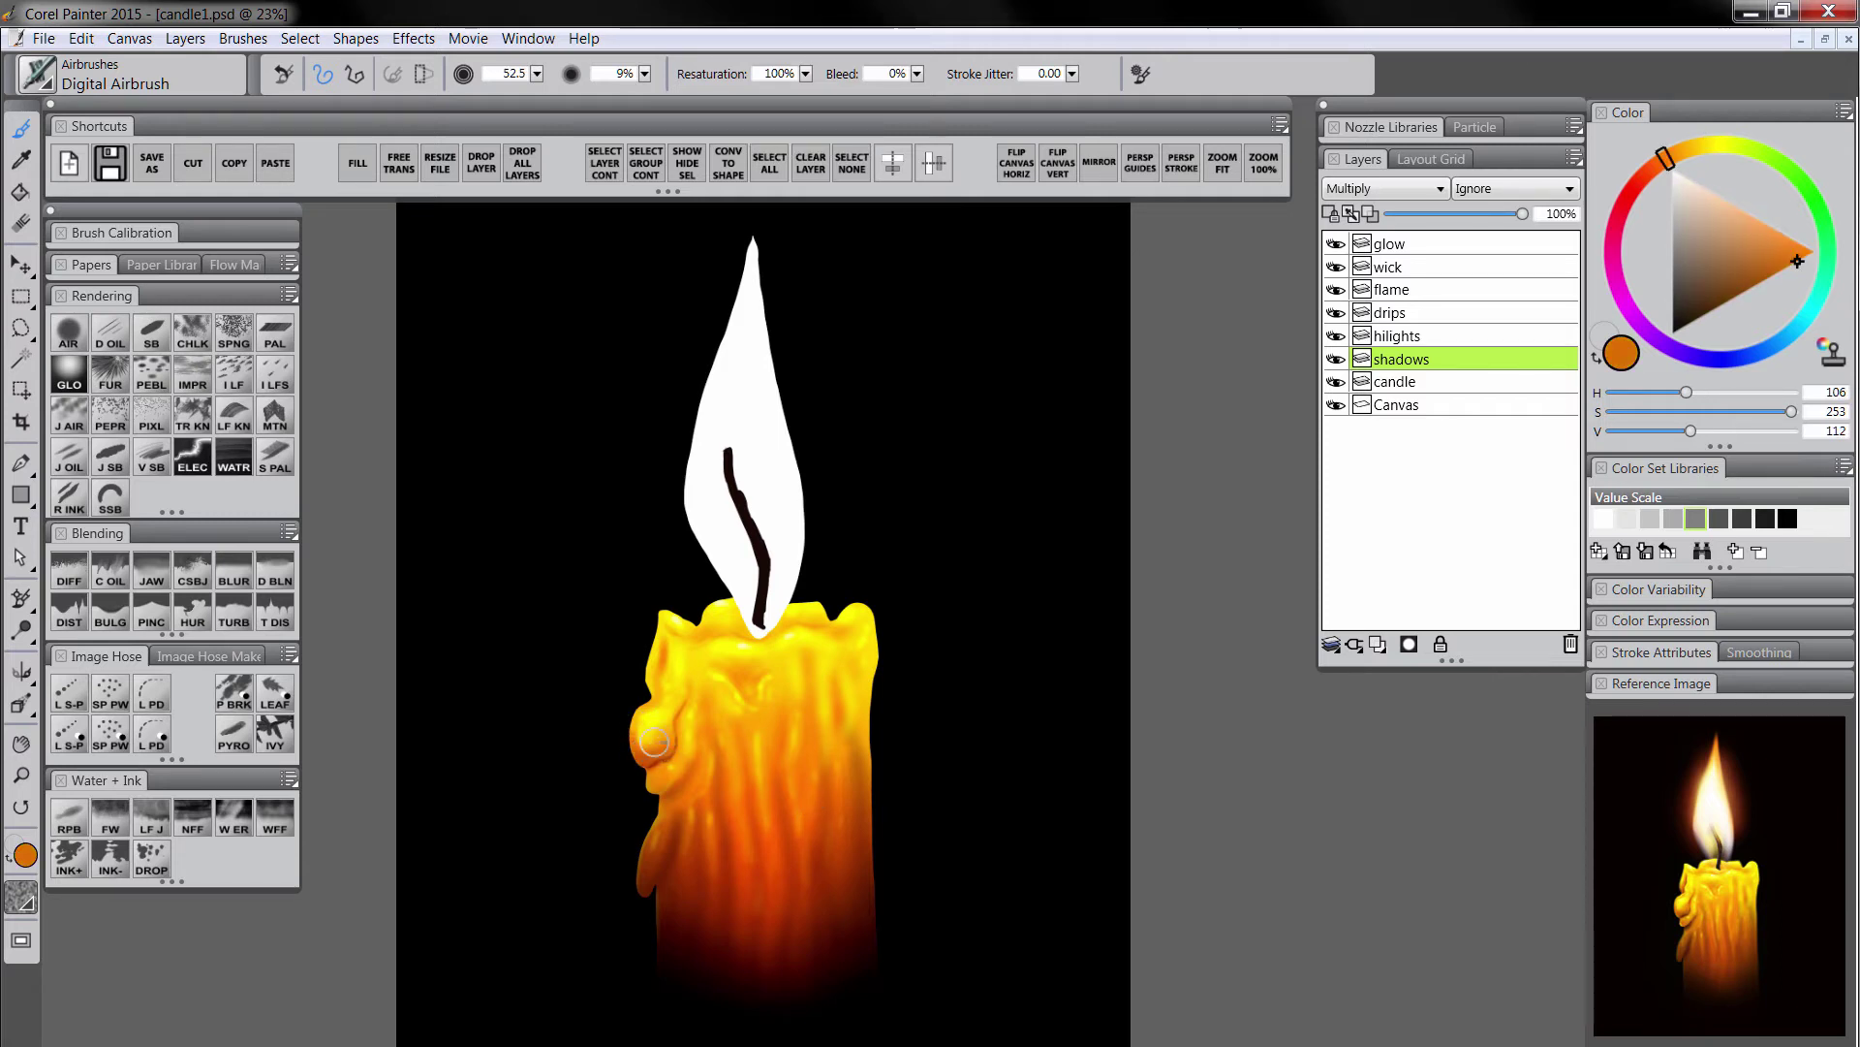
pyautogui.keyDown('alt'); pyautogui.click(664, 777); pyautogui.keyUp('alt')
pyautogui.press('[')
pyautogui.press('[')
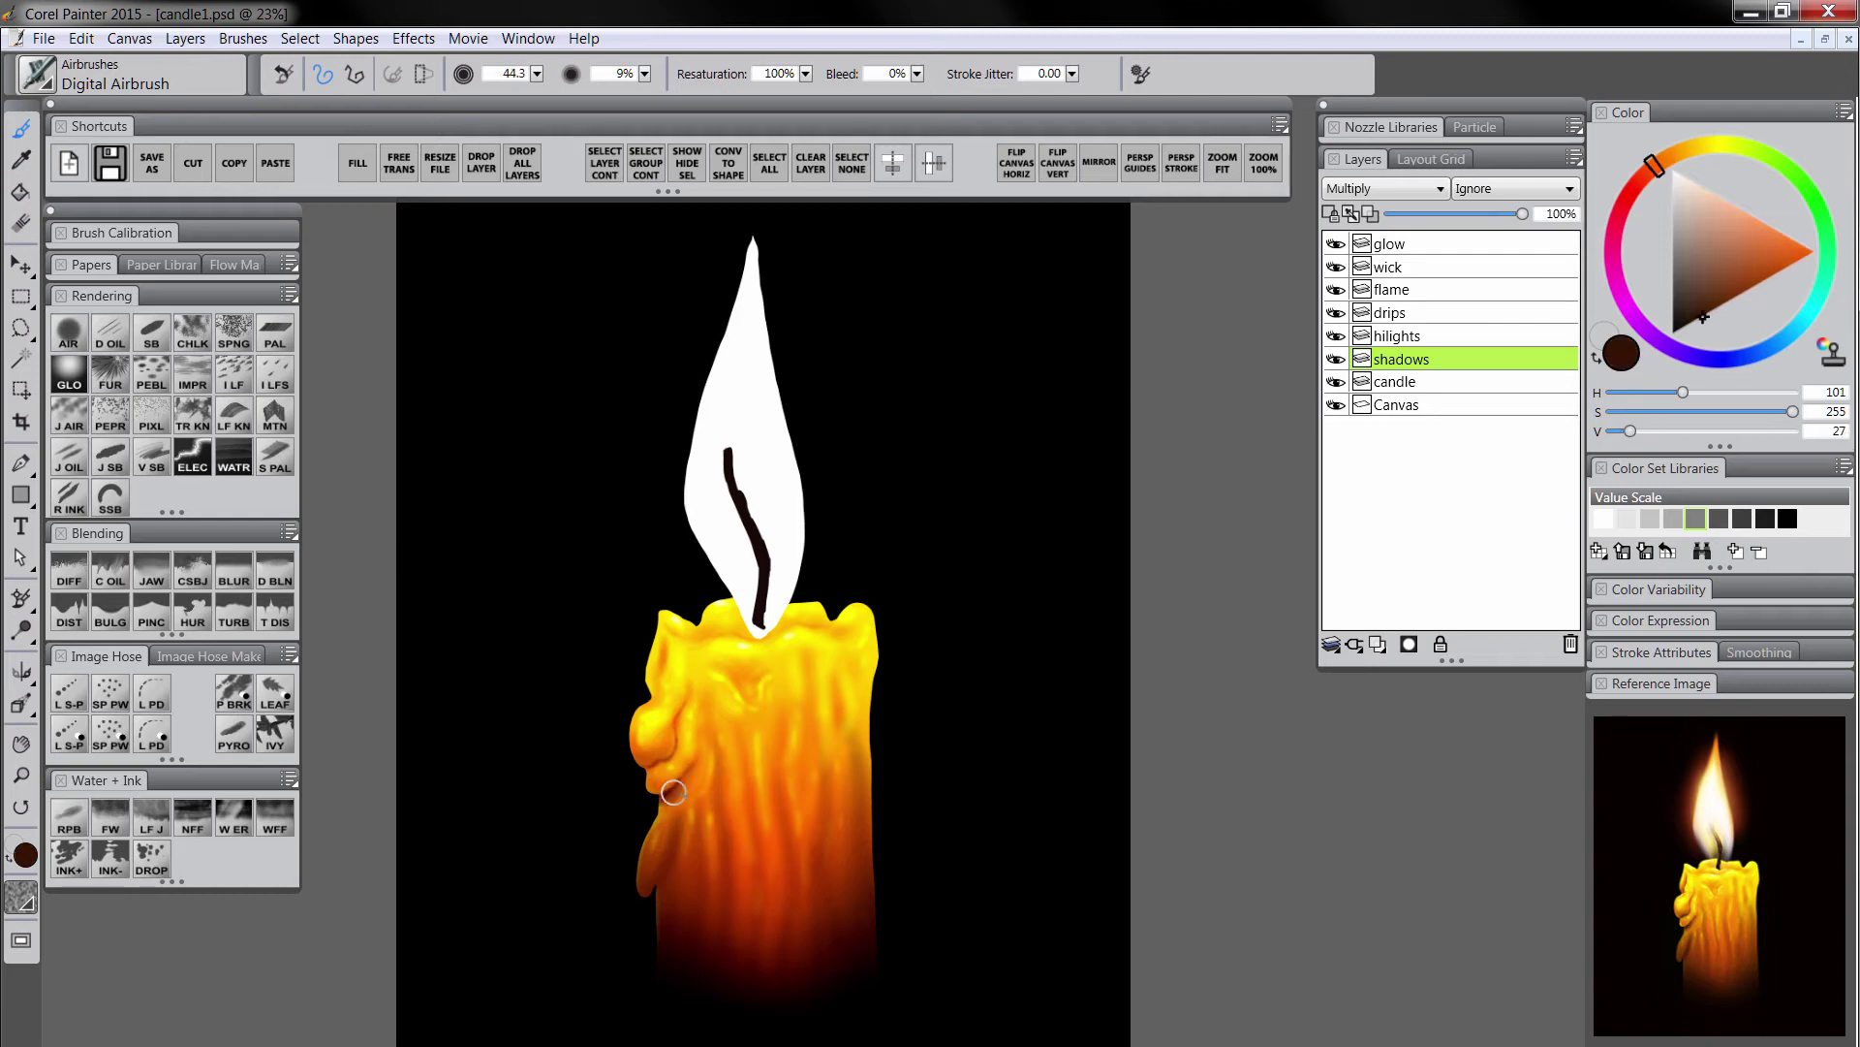
pyautogui.keyDown('alt'); pyautogui.click(661, 677); pyautogui.keyUp('alt')
pyautogui.moveTo(659, 651); pyautogui.dragTo(654, 692)
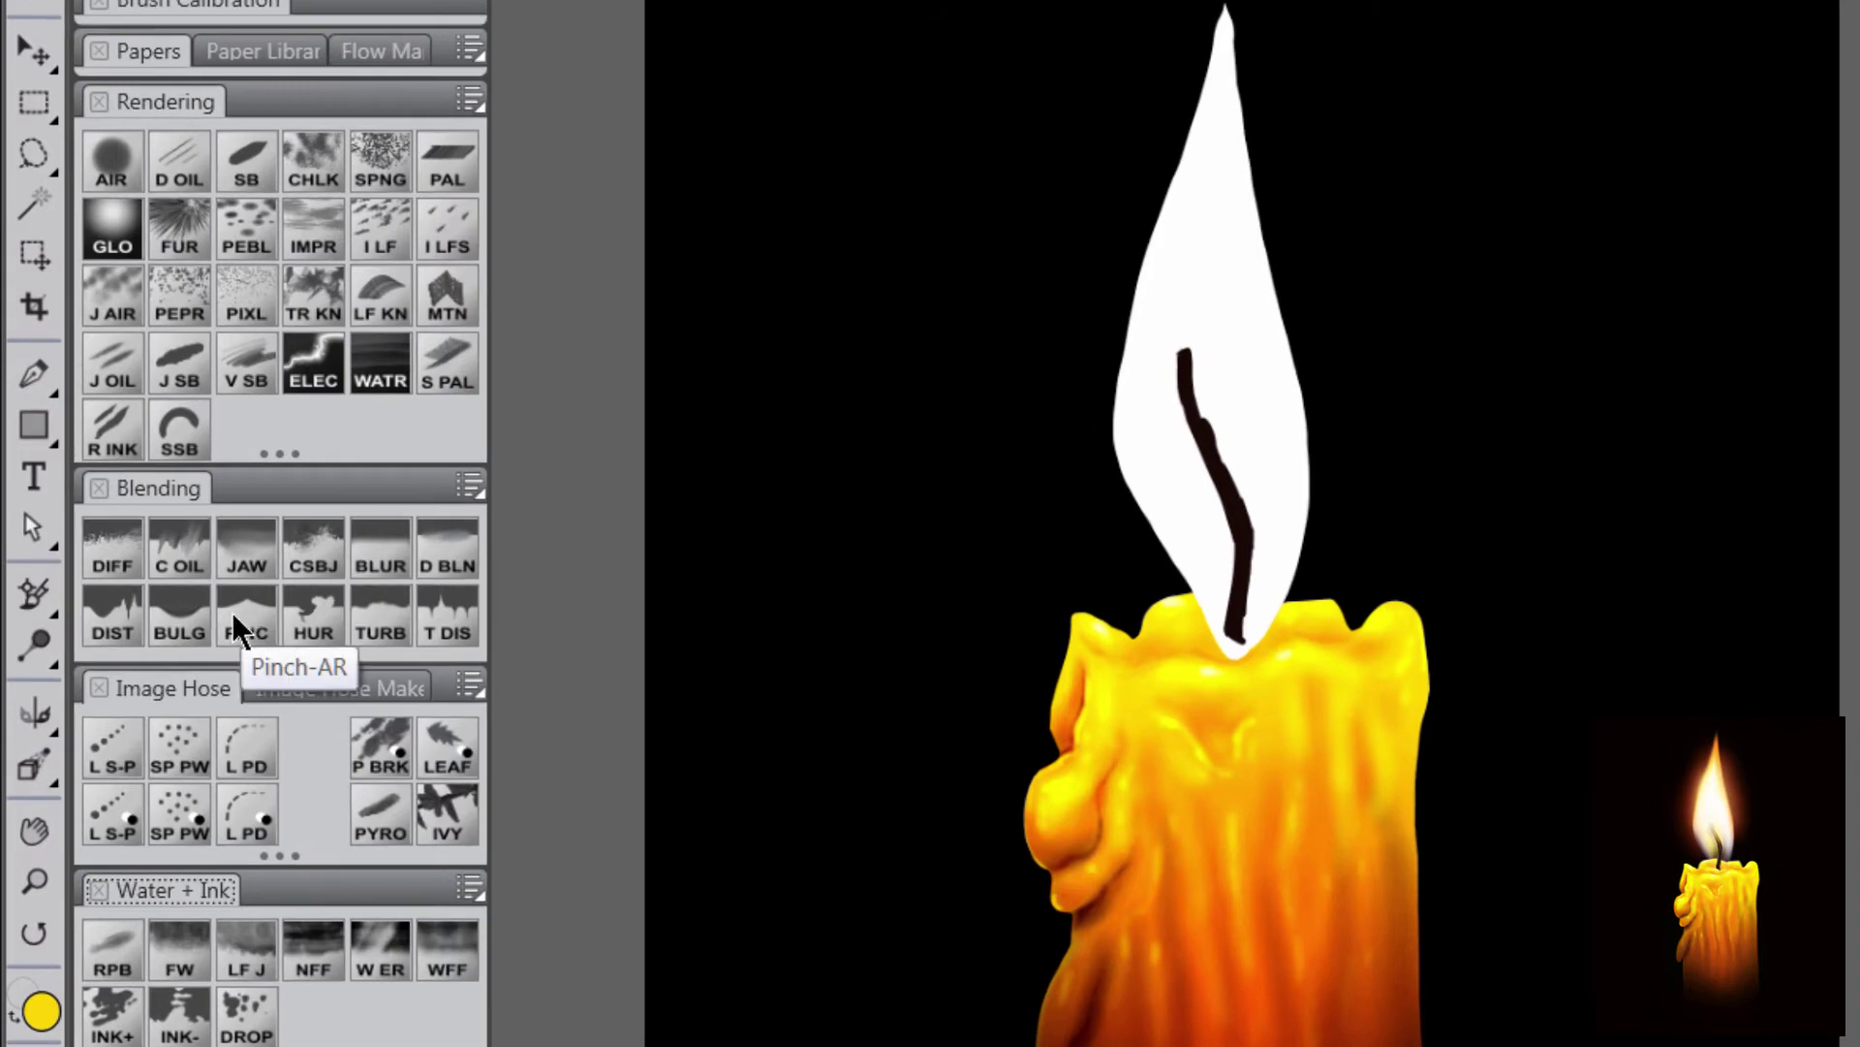
# Choose the Pinch-AR blending brush and reduce its size to 47.8.
pyautogui.click(238, 613)
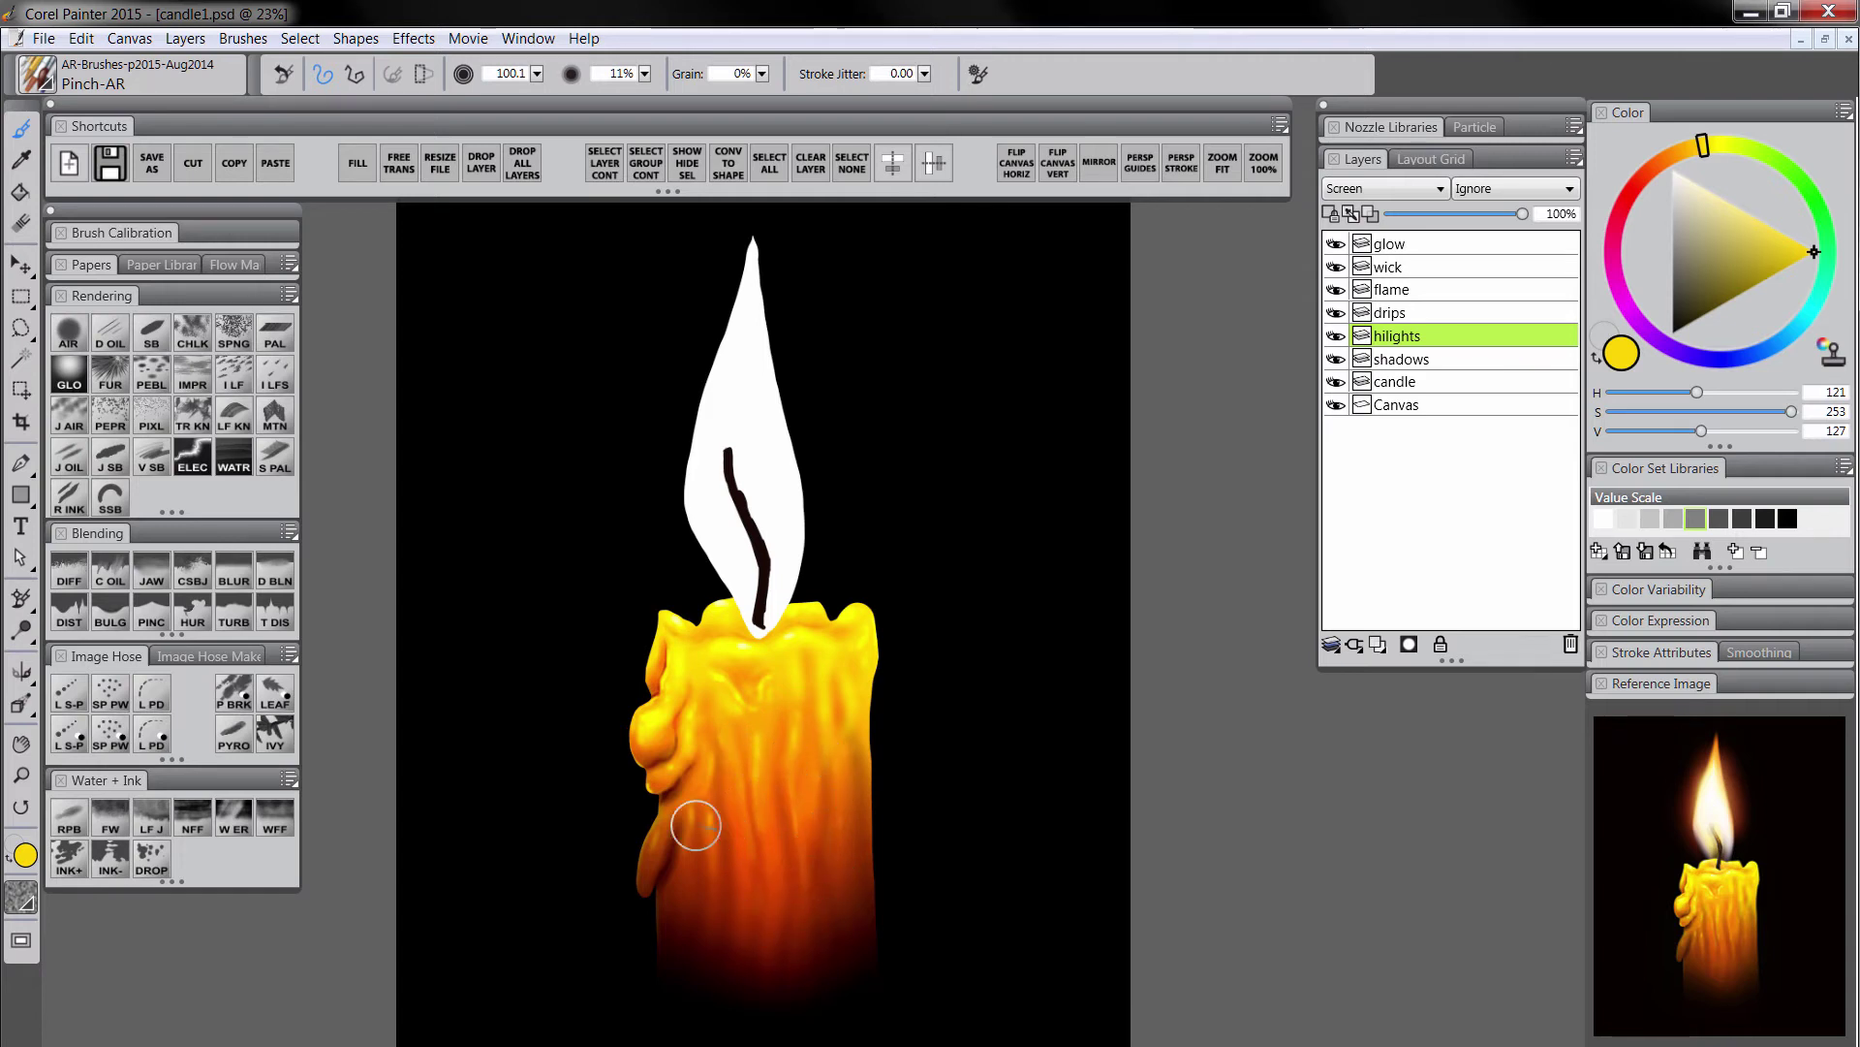
pyautogui.press('[')
pyautogui.press('[')
pyautogui.press('[')
pyautogui.press('[')
pyautogui.press('[')
pyautogui.press('[')
pyautogui.press('[')
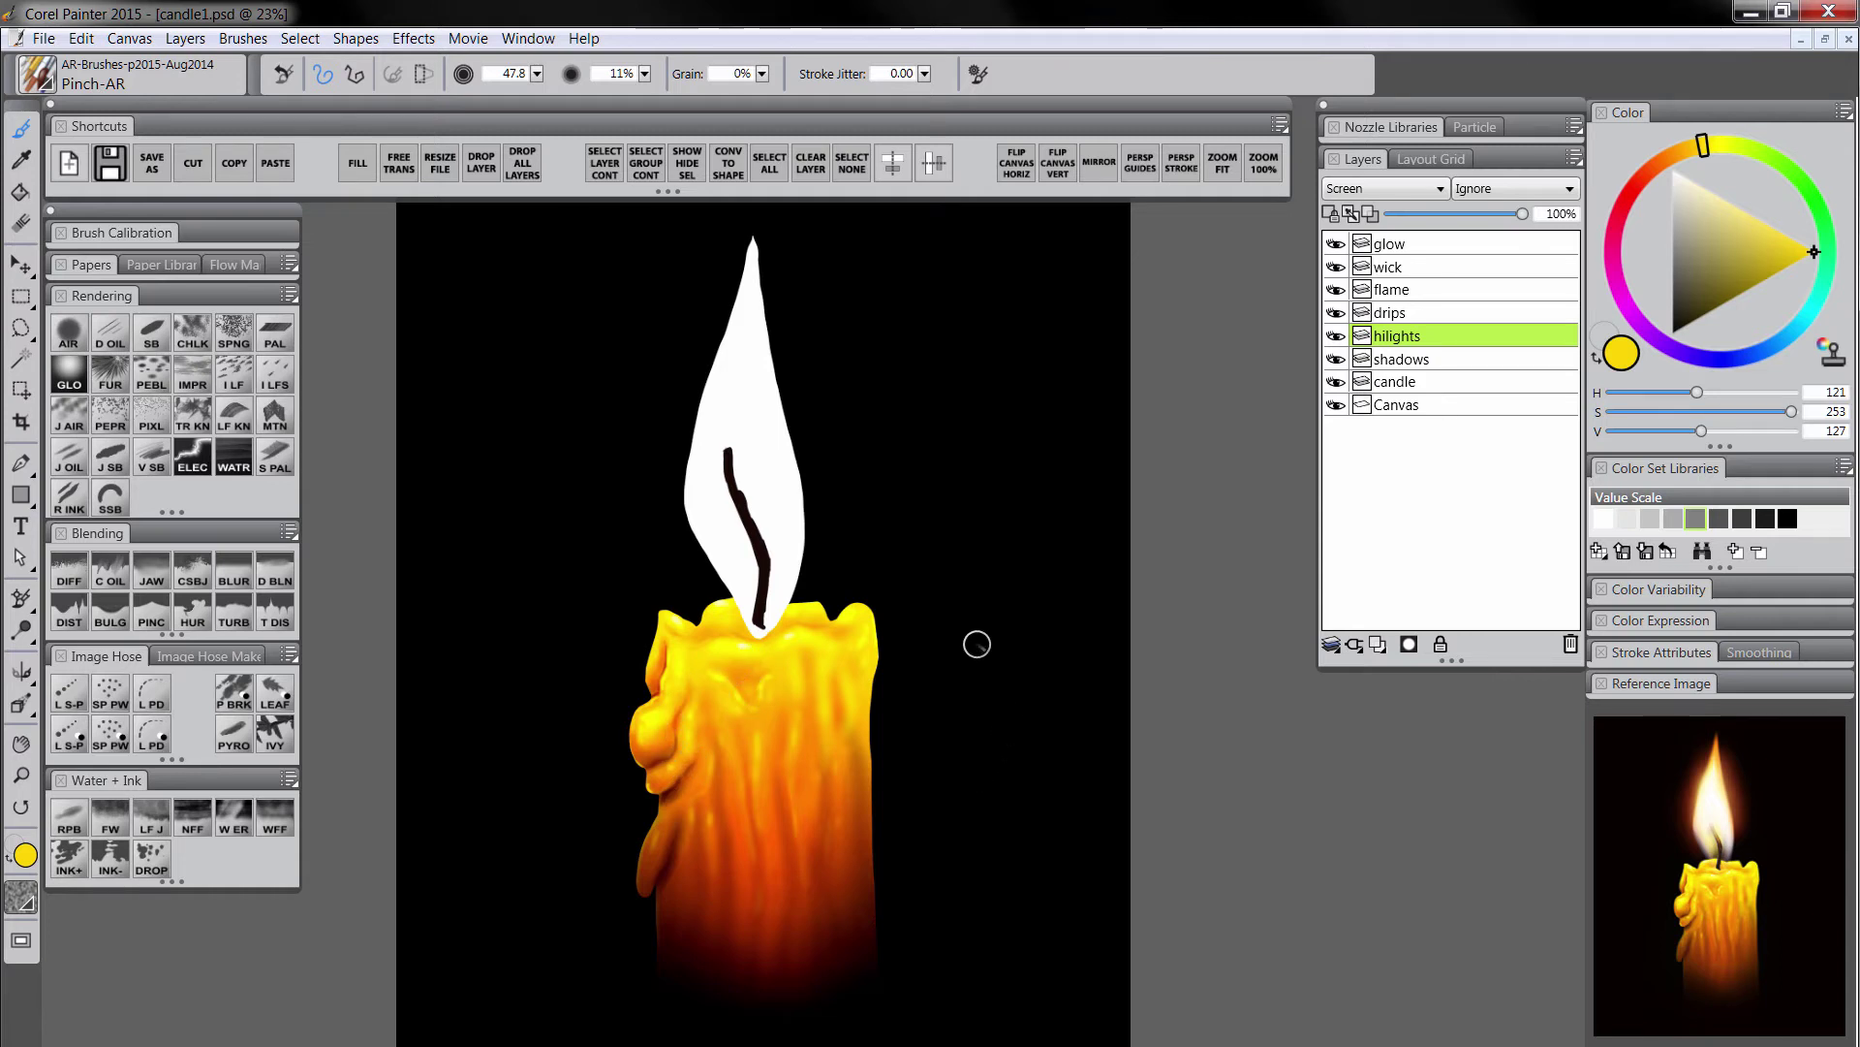
# Merge the hilights, shadows and candle layers into a single candle layer and clear any selection.
pyautogui.keyDown('shift'); pyautogui.click(1410, 381); pyautogui.keyUp('shift')
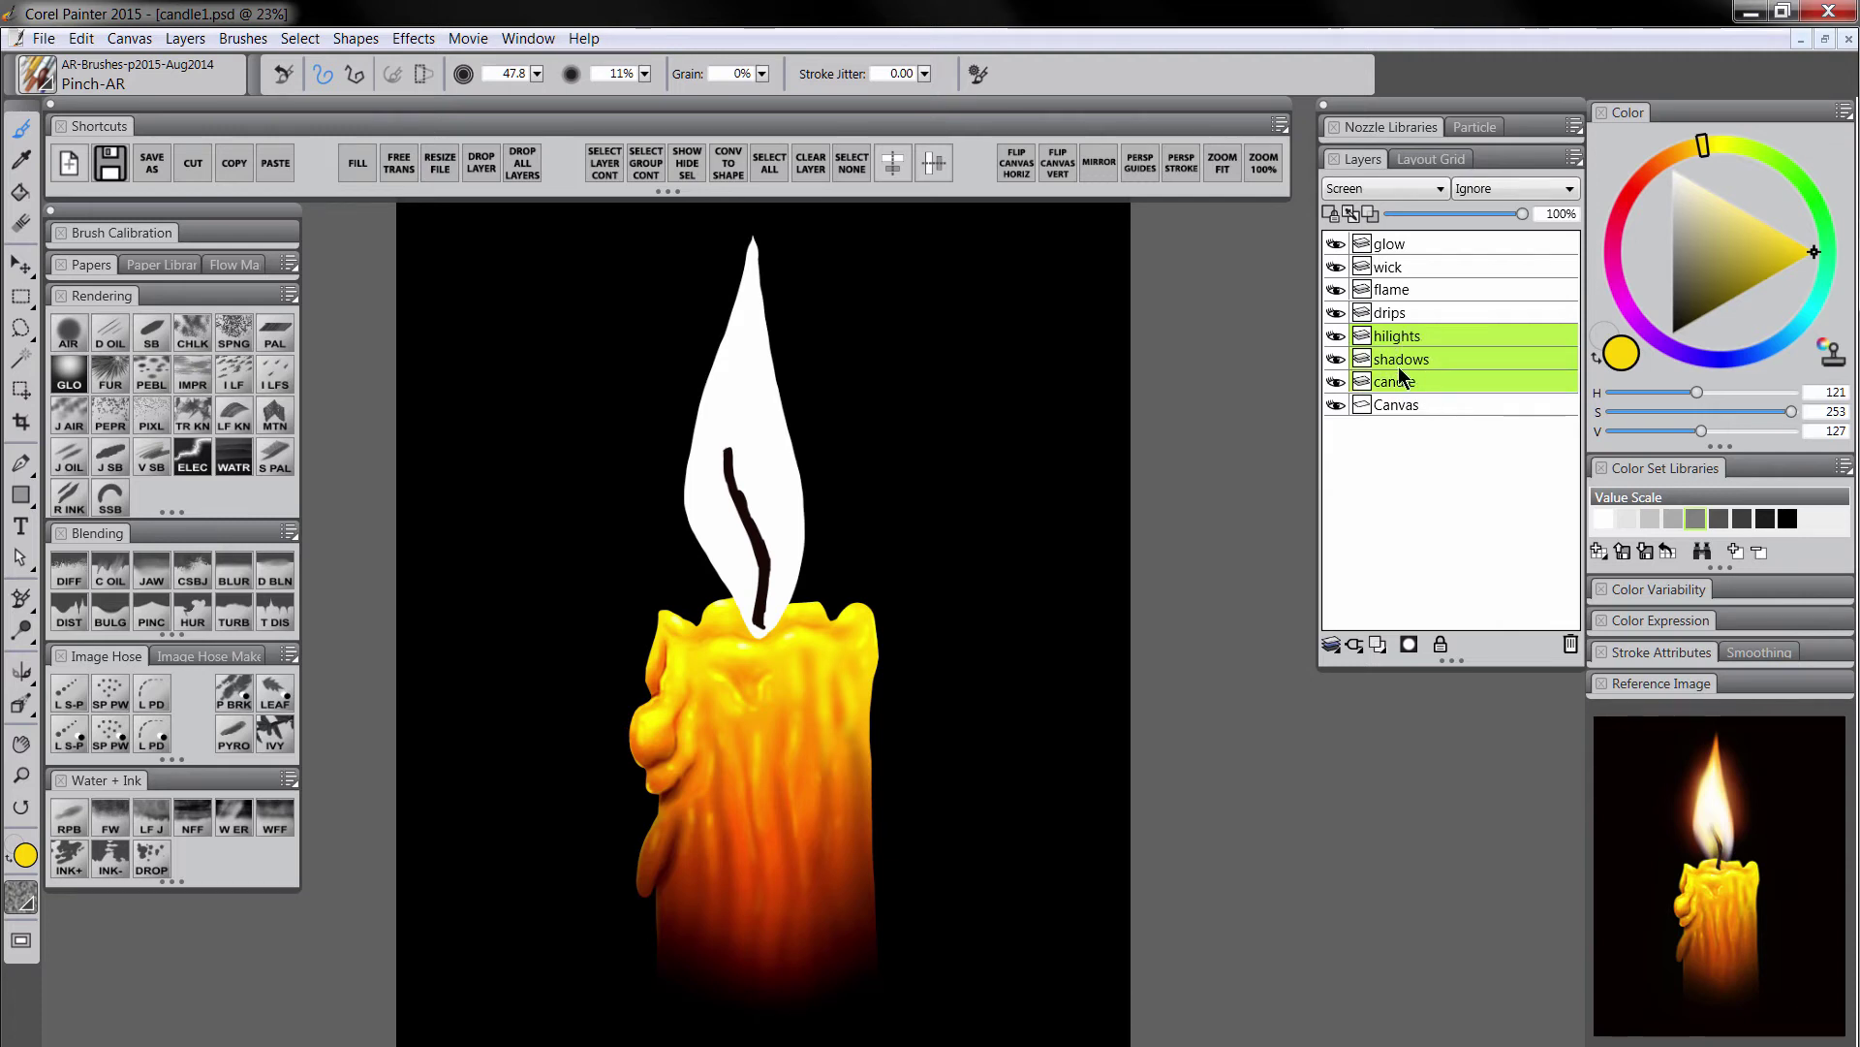
pyautogui.hotkey('ctrl', 'e')
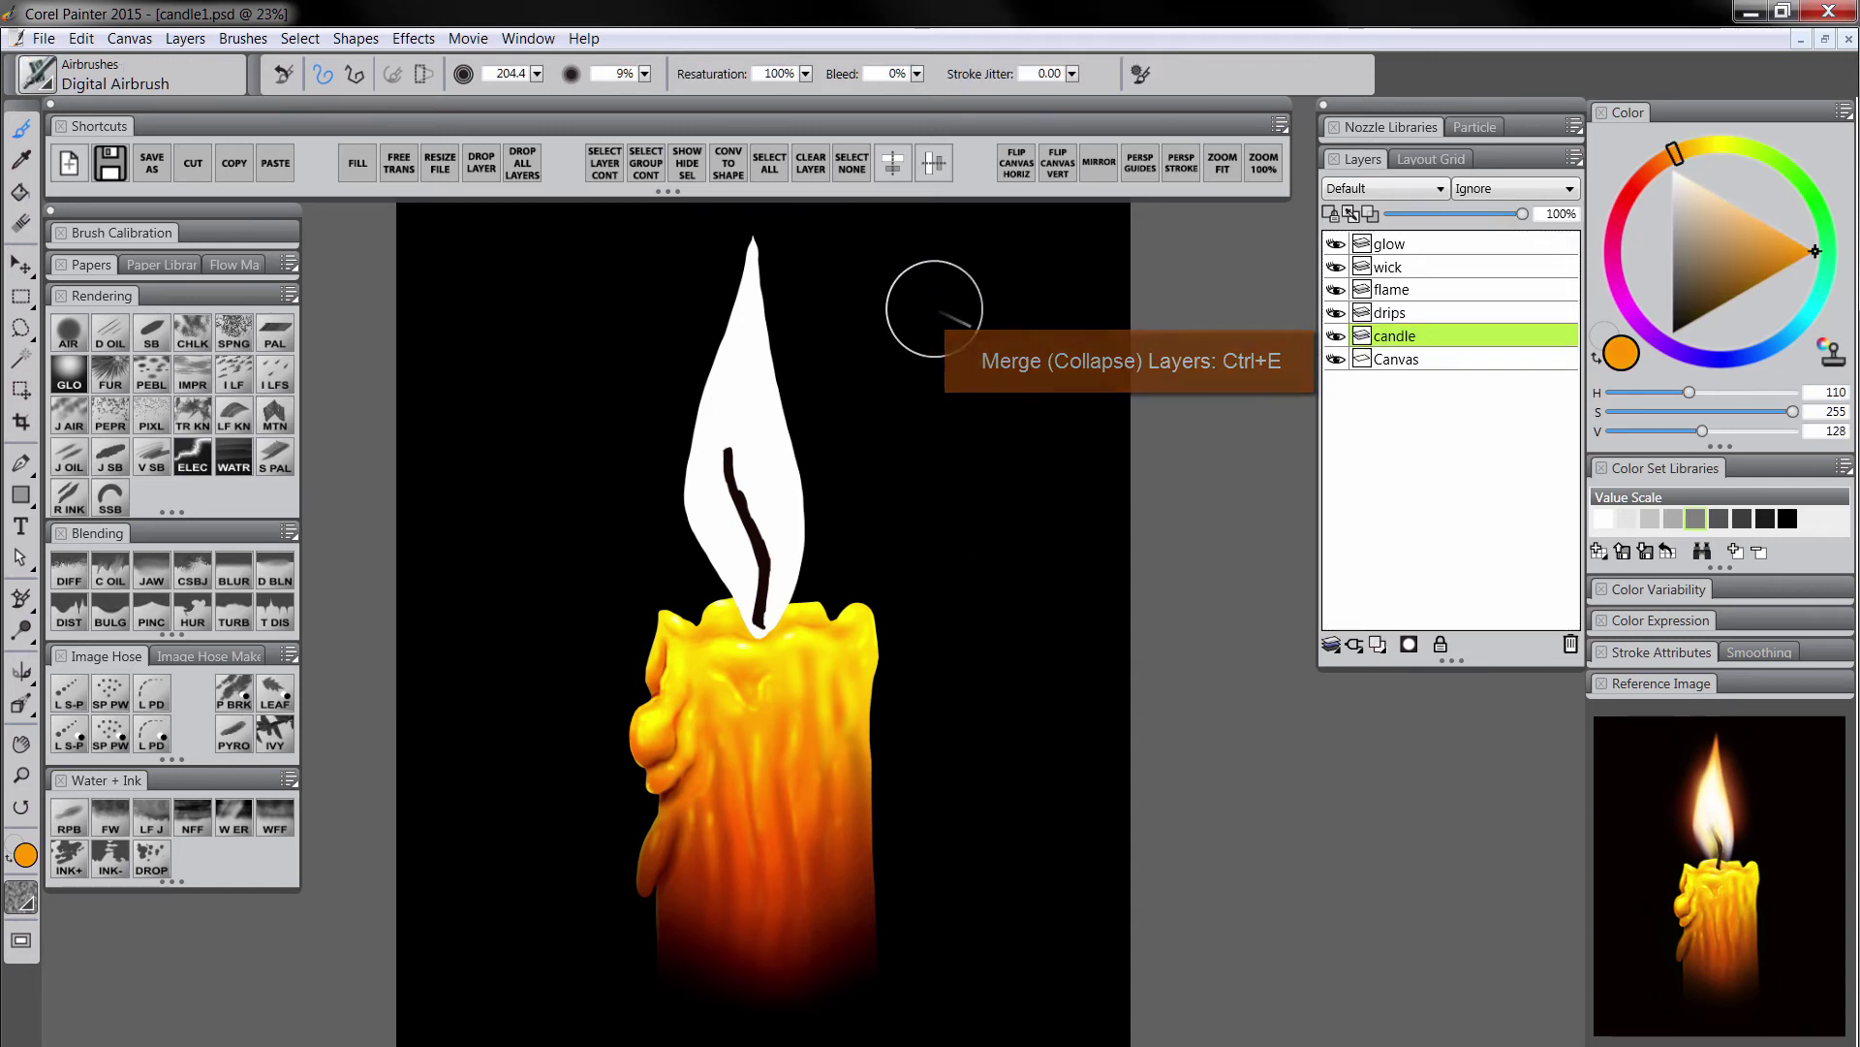
pyautogui.click(853, 168)
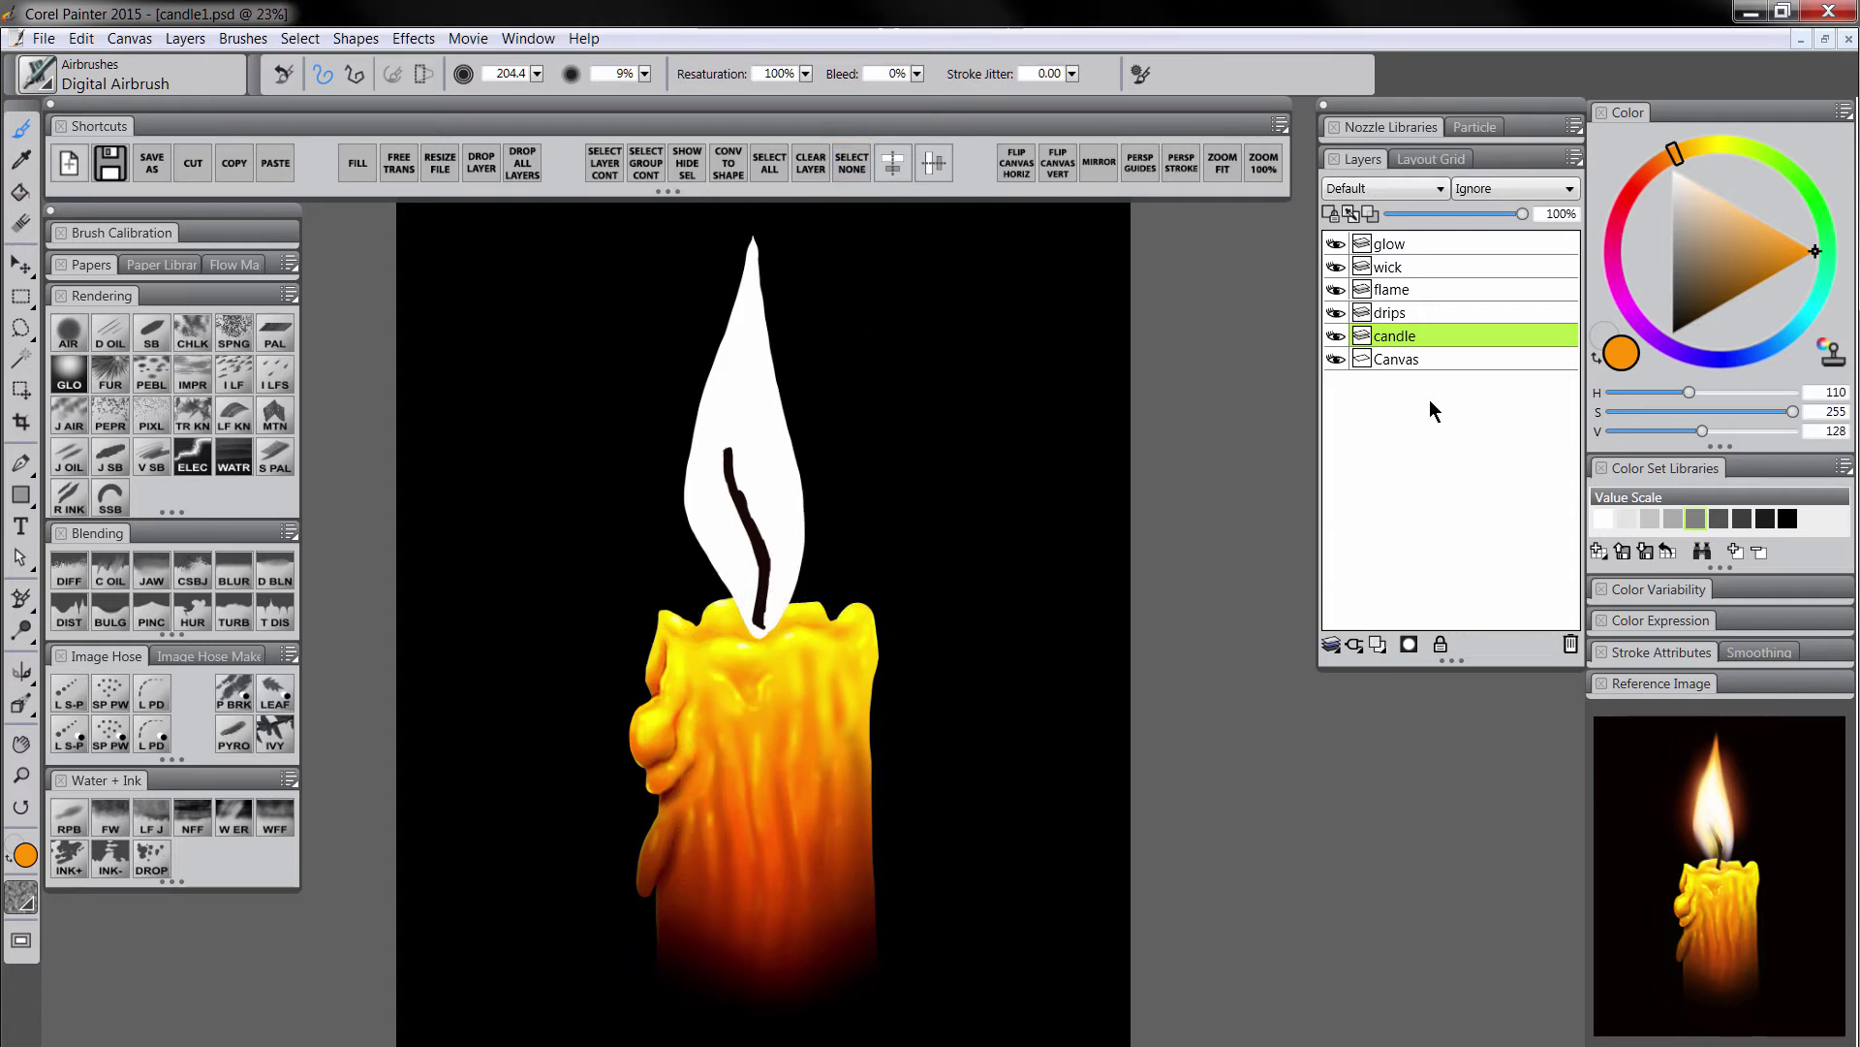
# Set the flame layer's blending to Screen.
pyautogui.click(1397, 293)
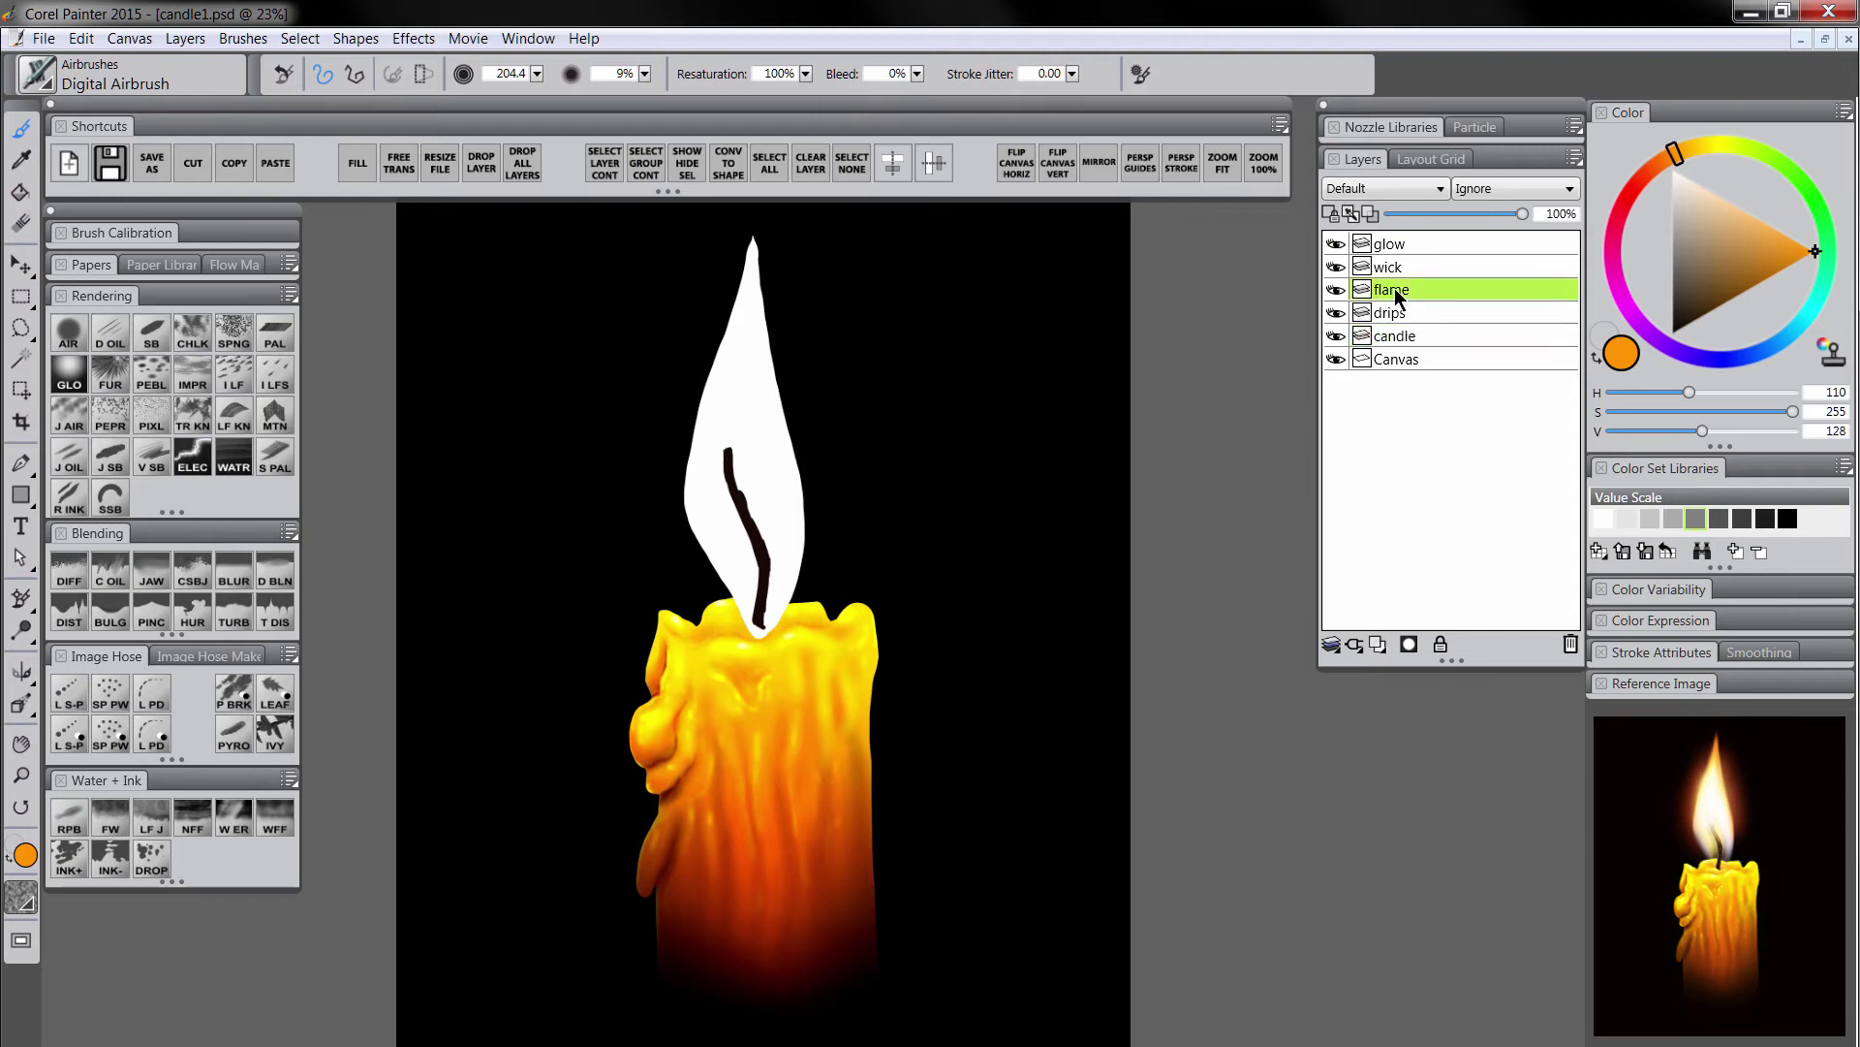
pyautogui.click(1396, 199)
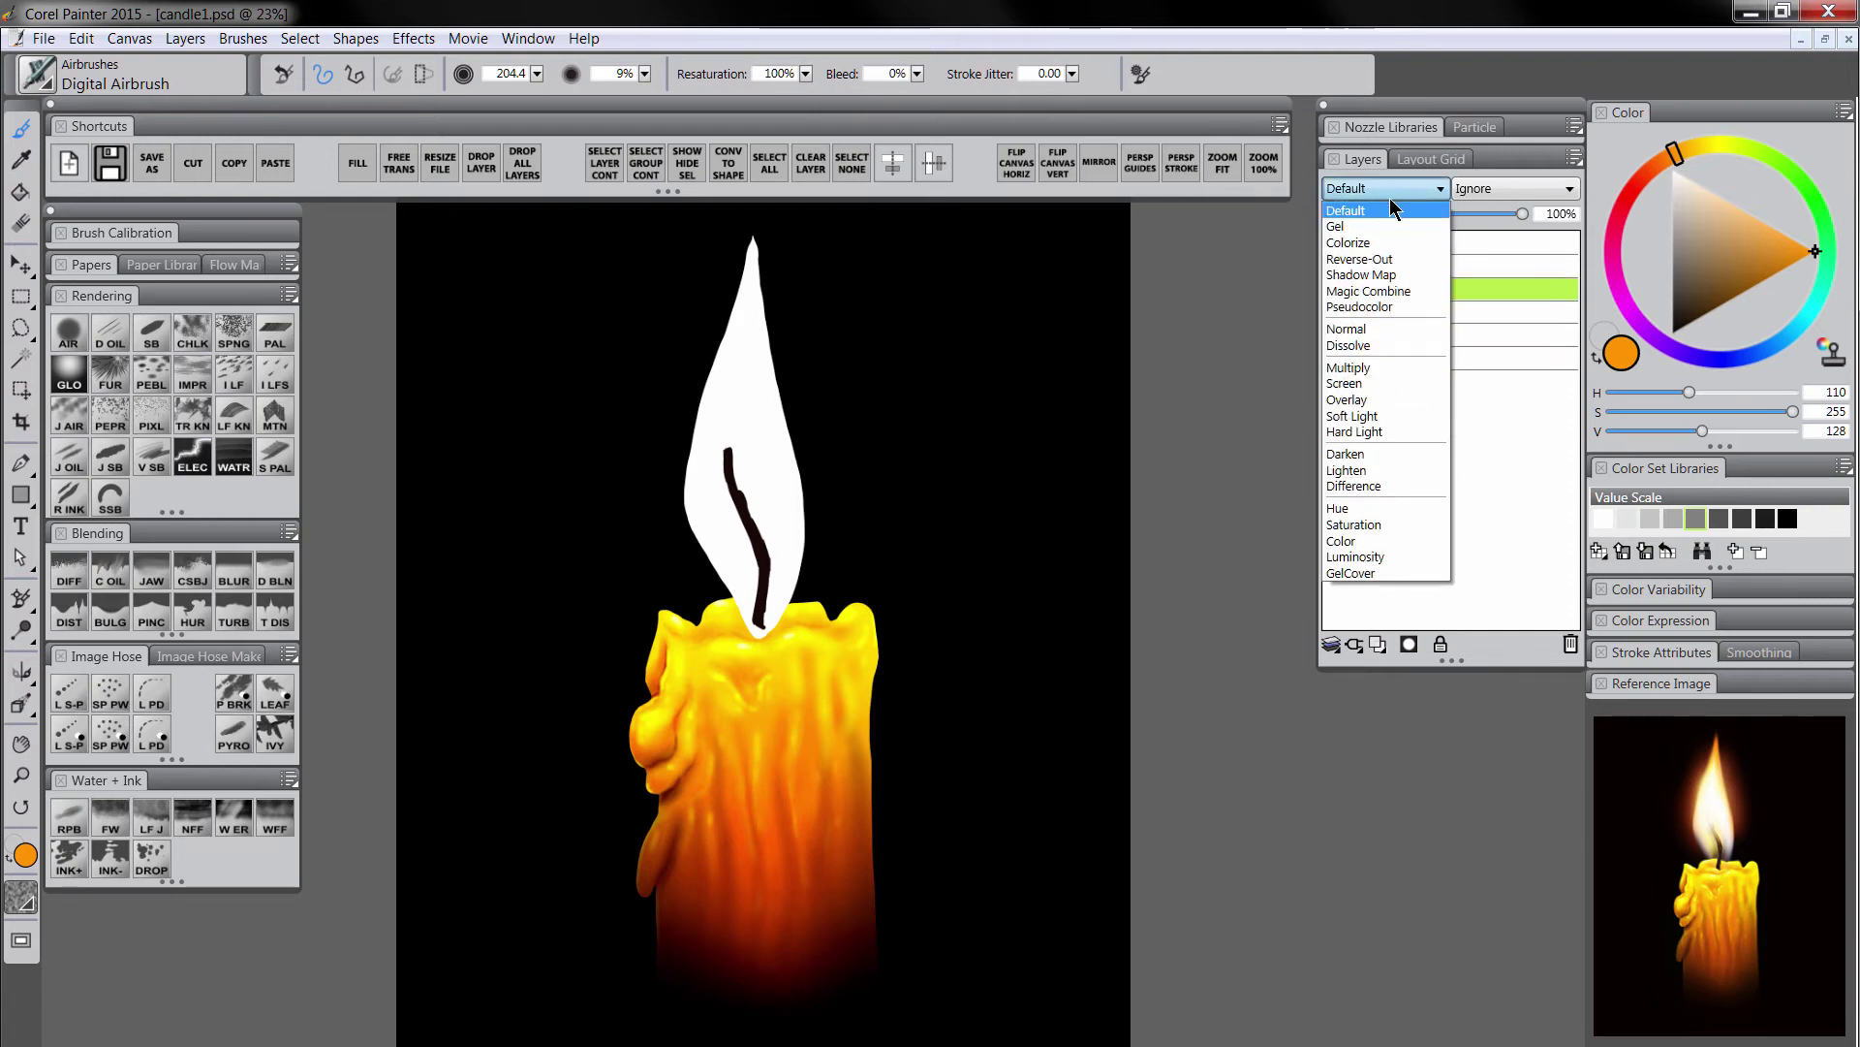
pyautogui.click(1362, 390)
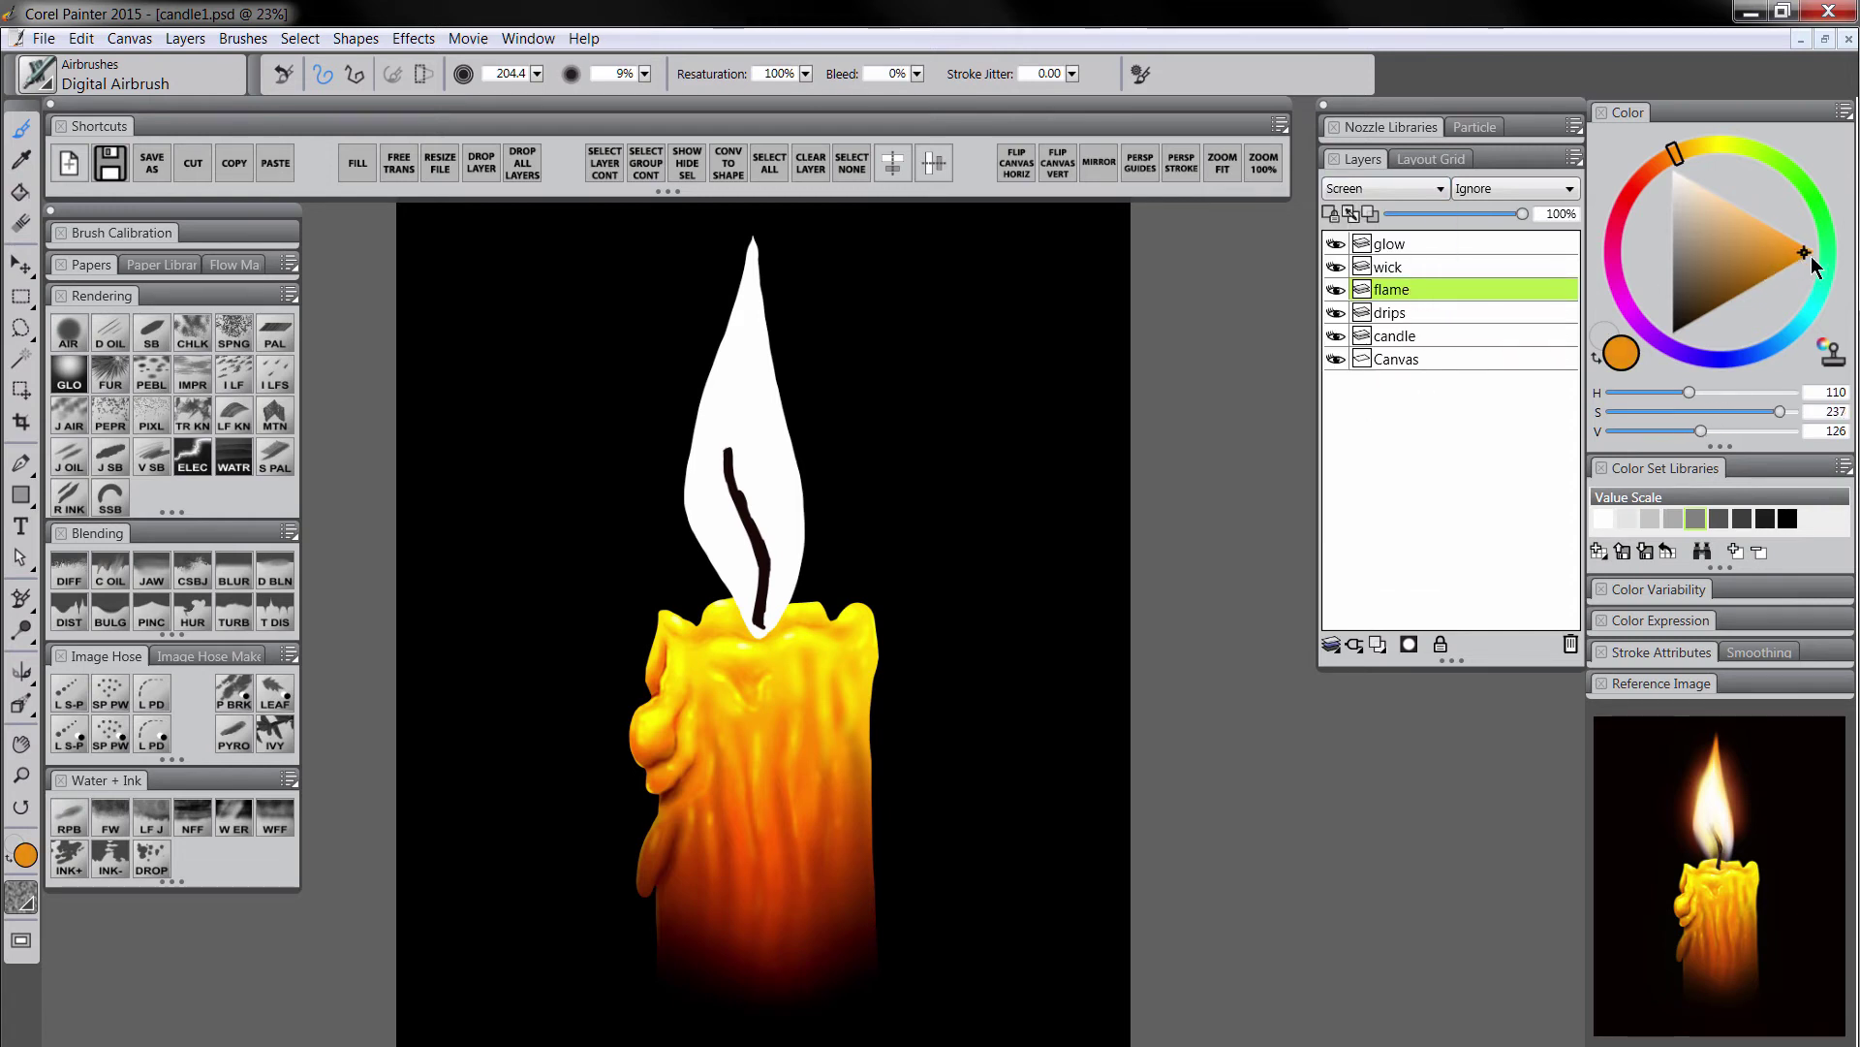
# Preserve the flame layer's transparency and airbrush orange (H 107, S 255, V 128) over the flame's tip and outer edges.
pyautogui.moveTo(1676, 153); pyautogui.dragTo(1673, 166)
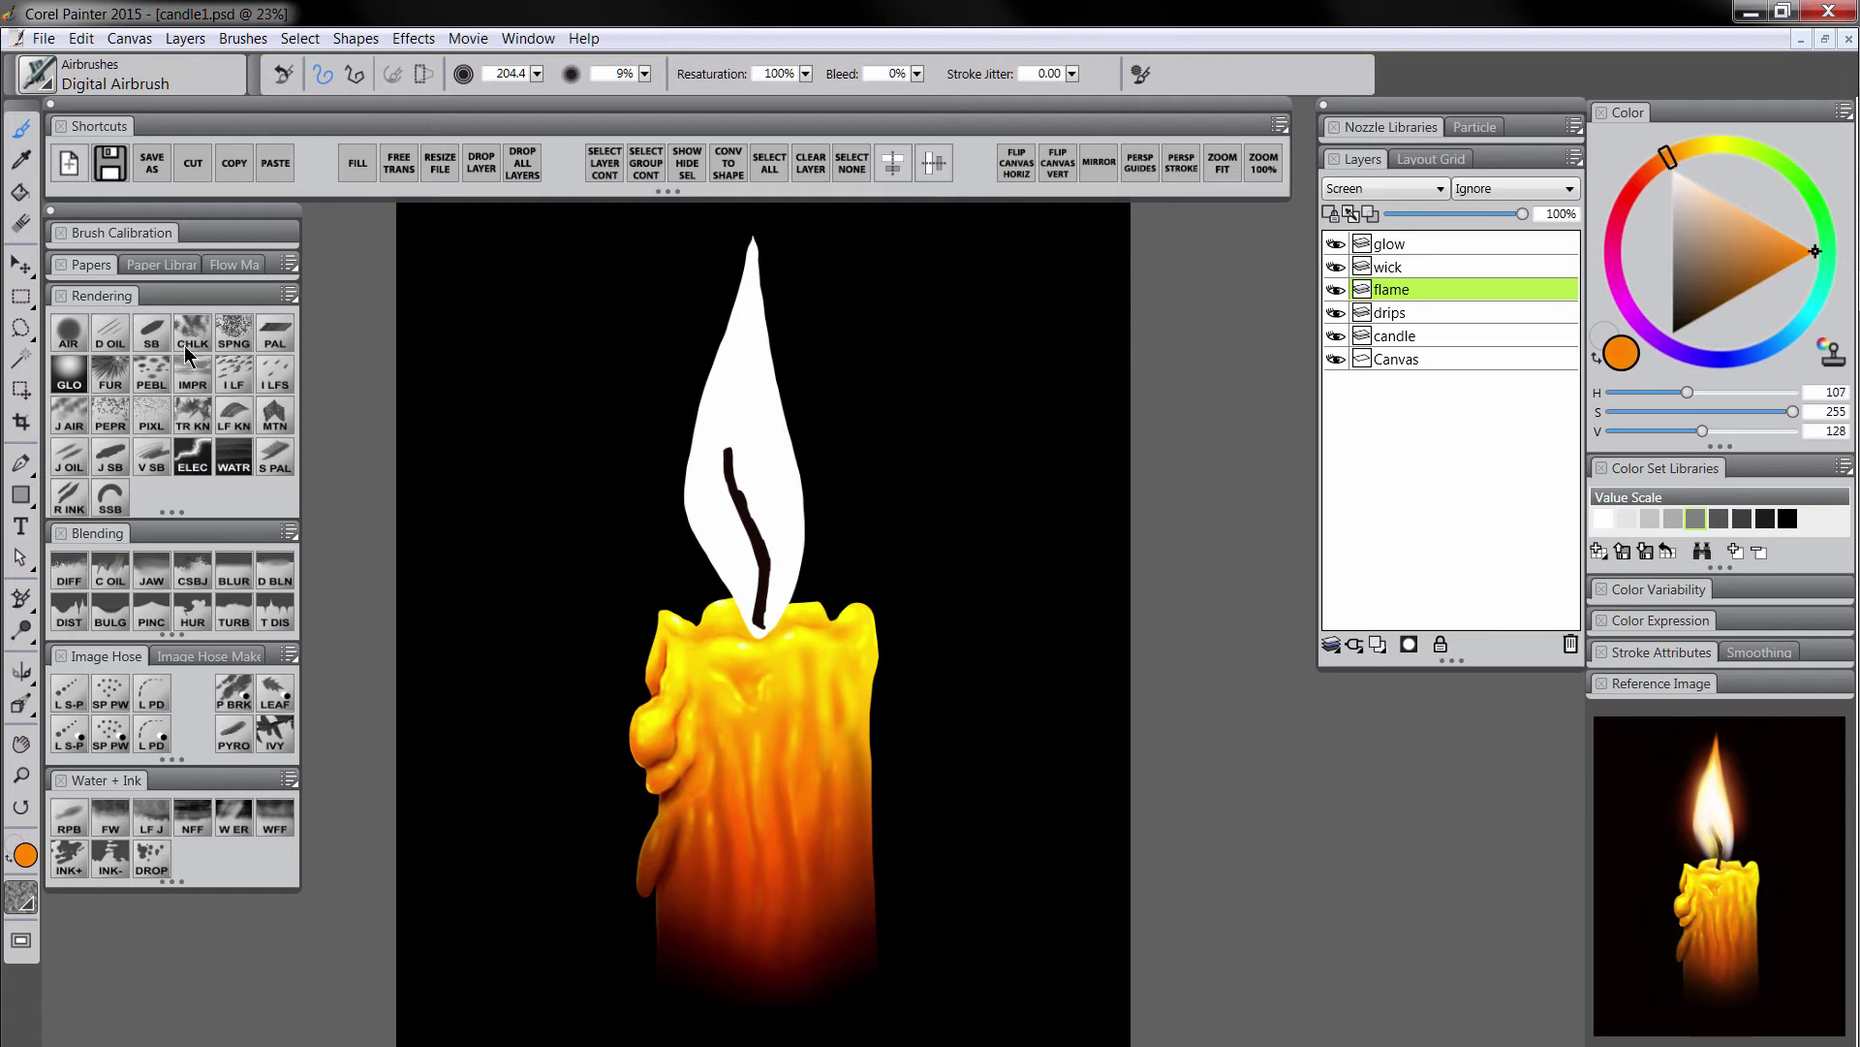
pyautogui.click(68, 337)
pyautogui.moveTo(759, 247)
pyautogui.mouseDown()
pyautogui.moveTo(755, 304)
pyautogui.moveTo(794, 258)
pyautogui.moveTo(679, 342)
pyautogui.moveTo(748, 238)
pyautogui.moveTo(830, 405)
pyautogui.moveTo(706, 278)
pyautogui.mouseUp()
pyautogui.click(1333, 212)
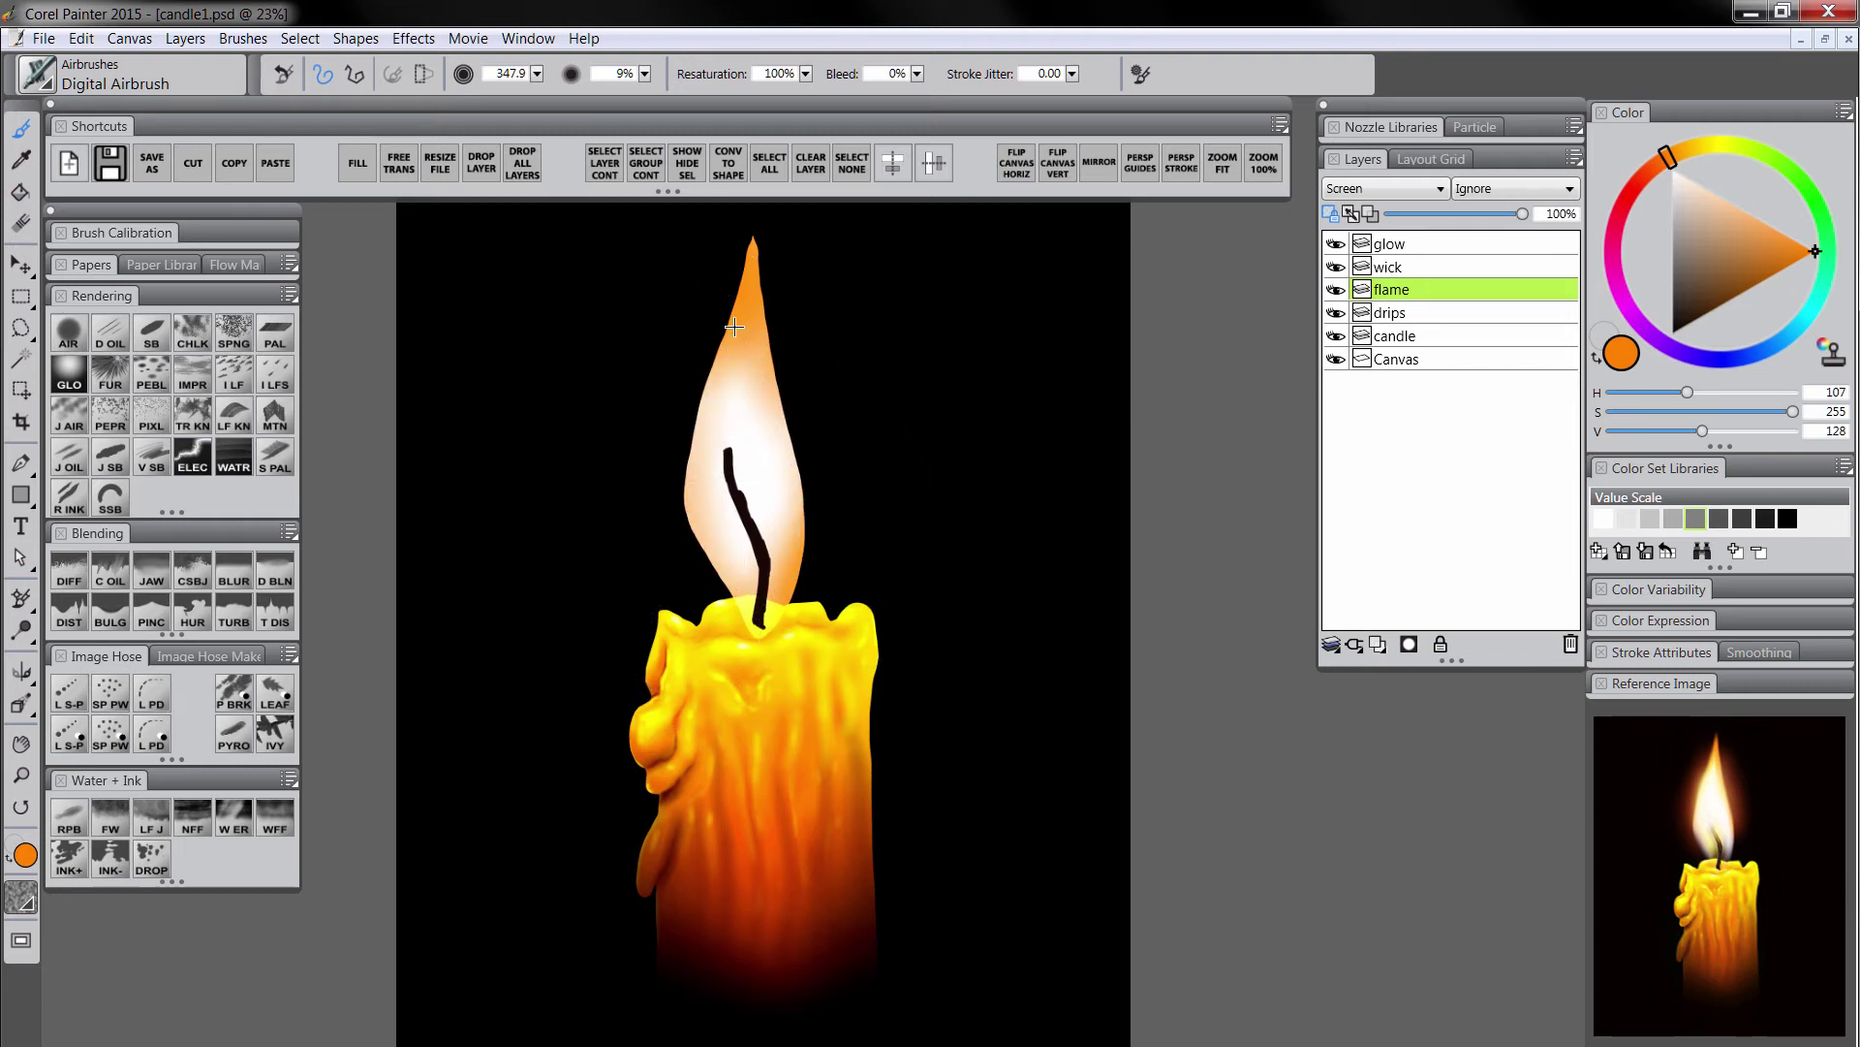
pyautogui.keyDown('ctrl'); pyautogui.keyDown('alt'); pyautogui.moveTo(757, 332); pyautogui.dragTo(781, 332); pyautogui.keyUp('alt'); pyautogui.keyUp('ctrl')
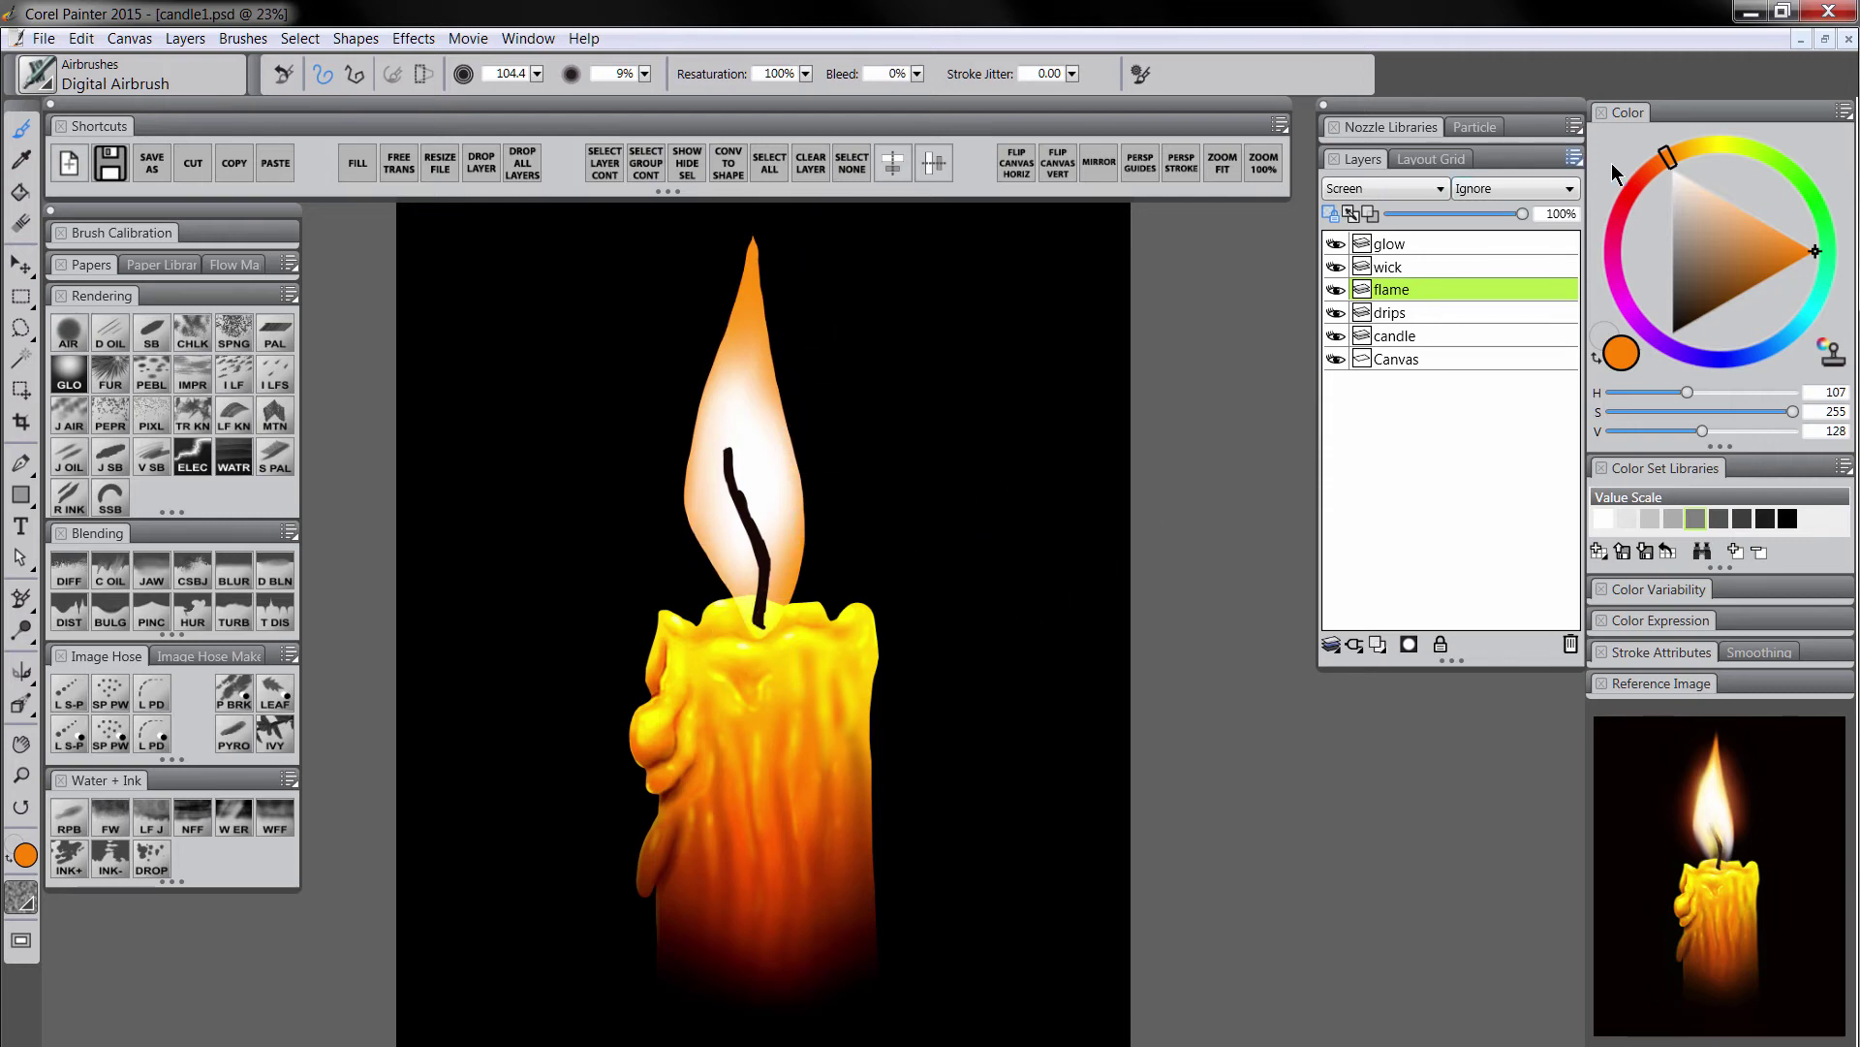
# Airbrush golden yellow (H 120, S 255, V 128) into the flame's upper part and, at size 117.1, around the lower wick.
pyautogui.click(1701, 145)
pyautogui.press('[')
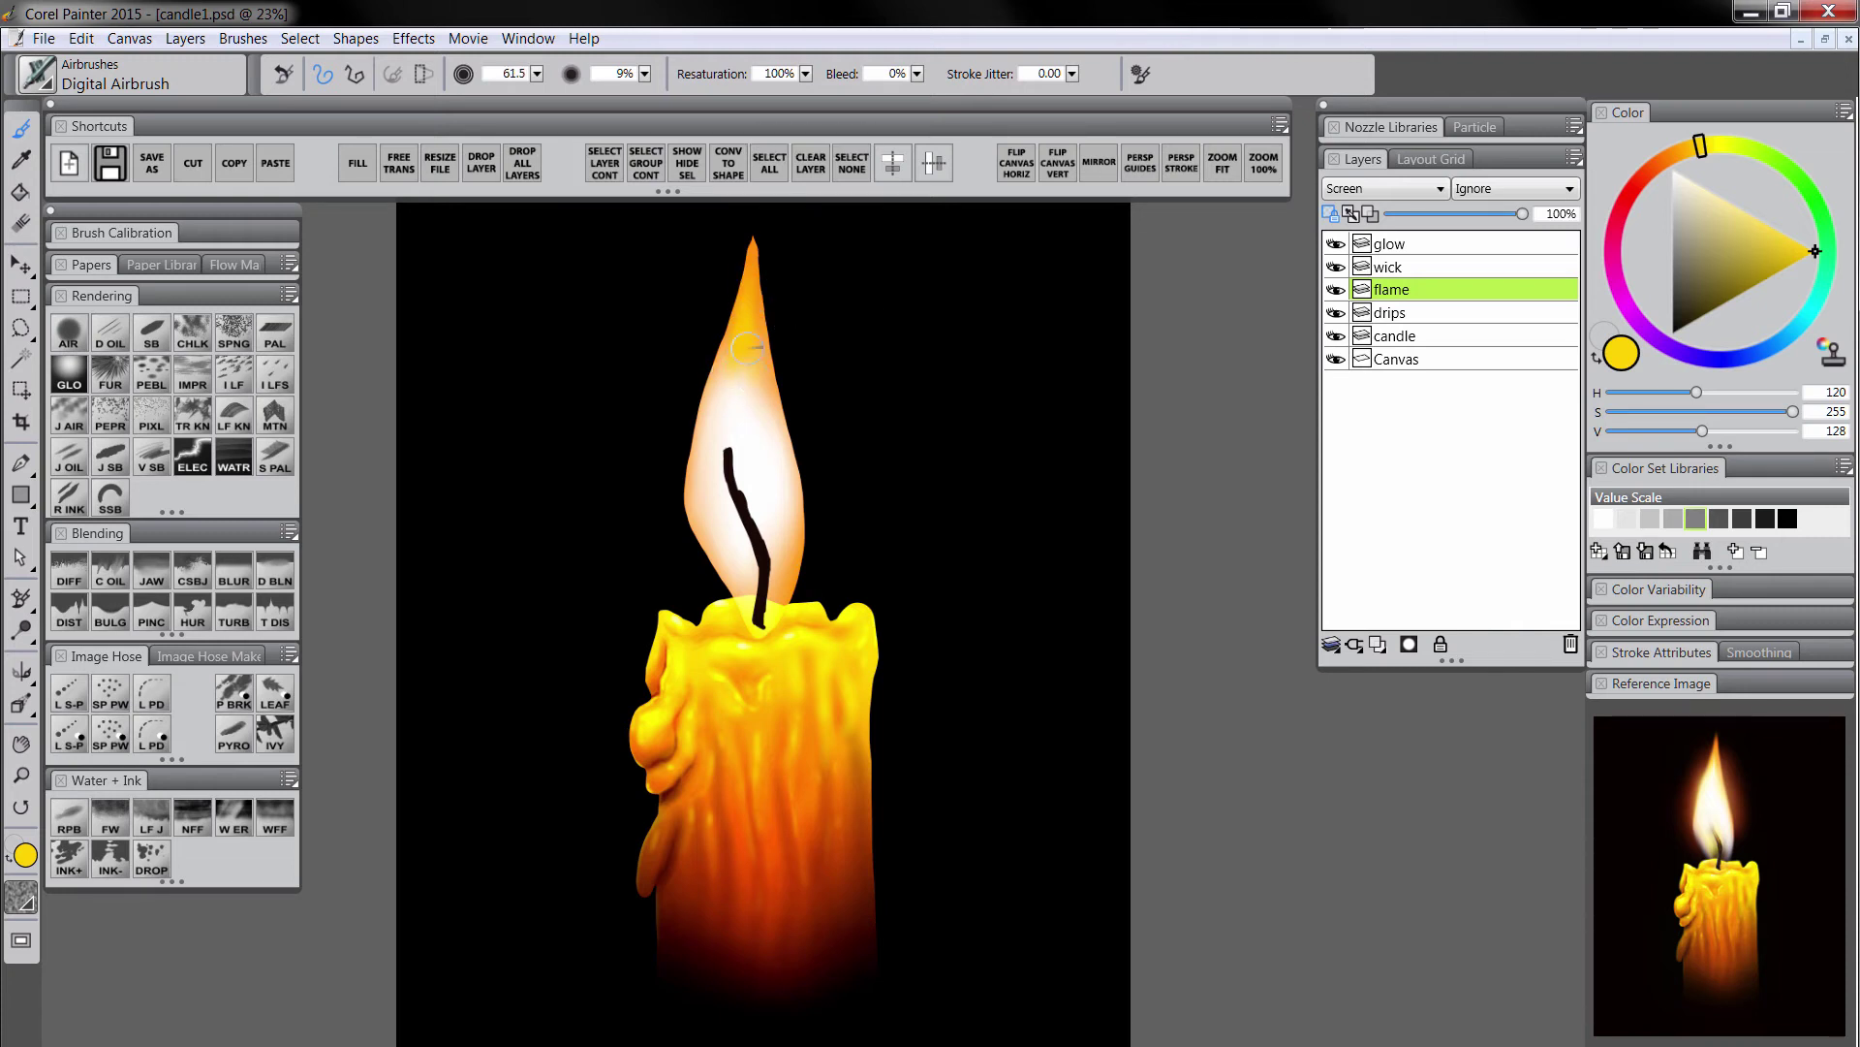
pyautogui.press(']')
pyautogui.moveTo(744, 540); pyautogui.dragTo(764, 530)
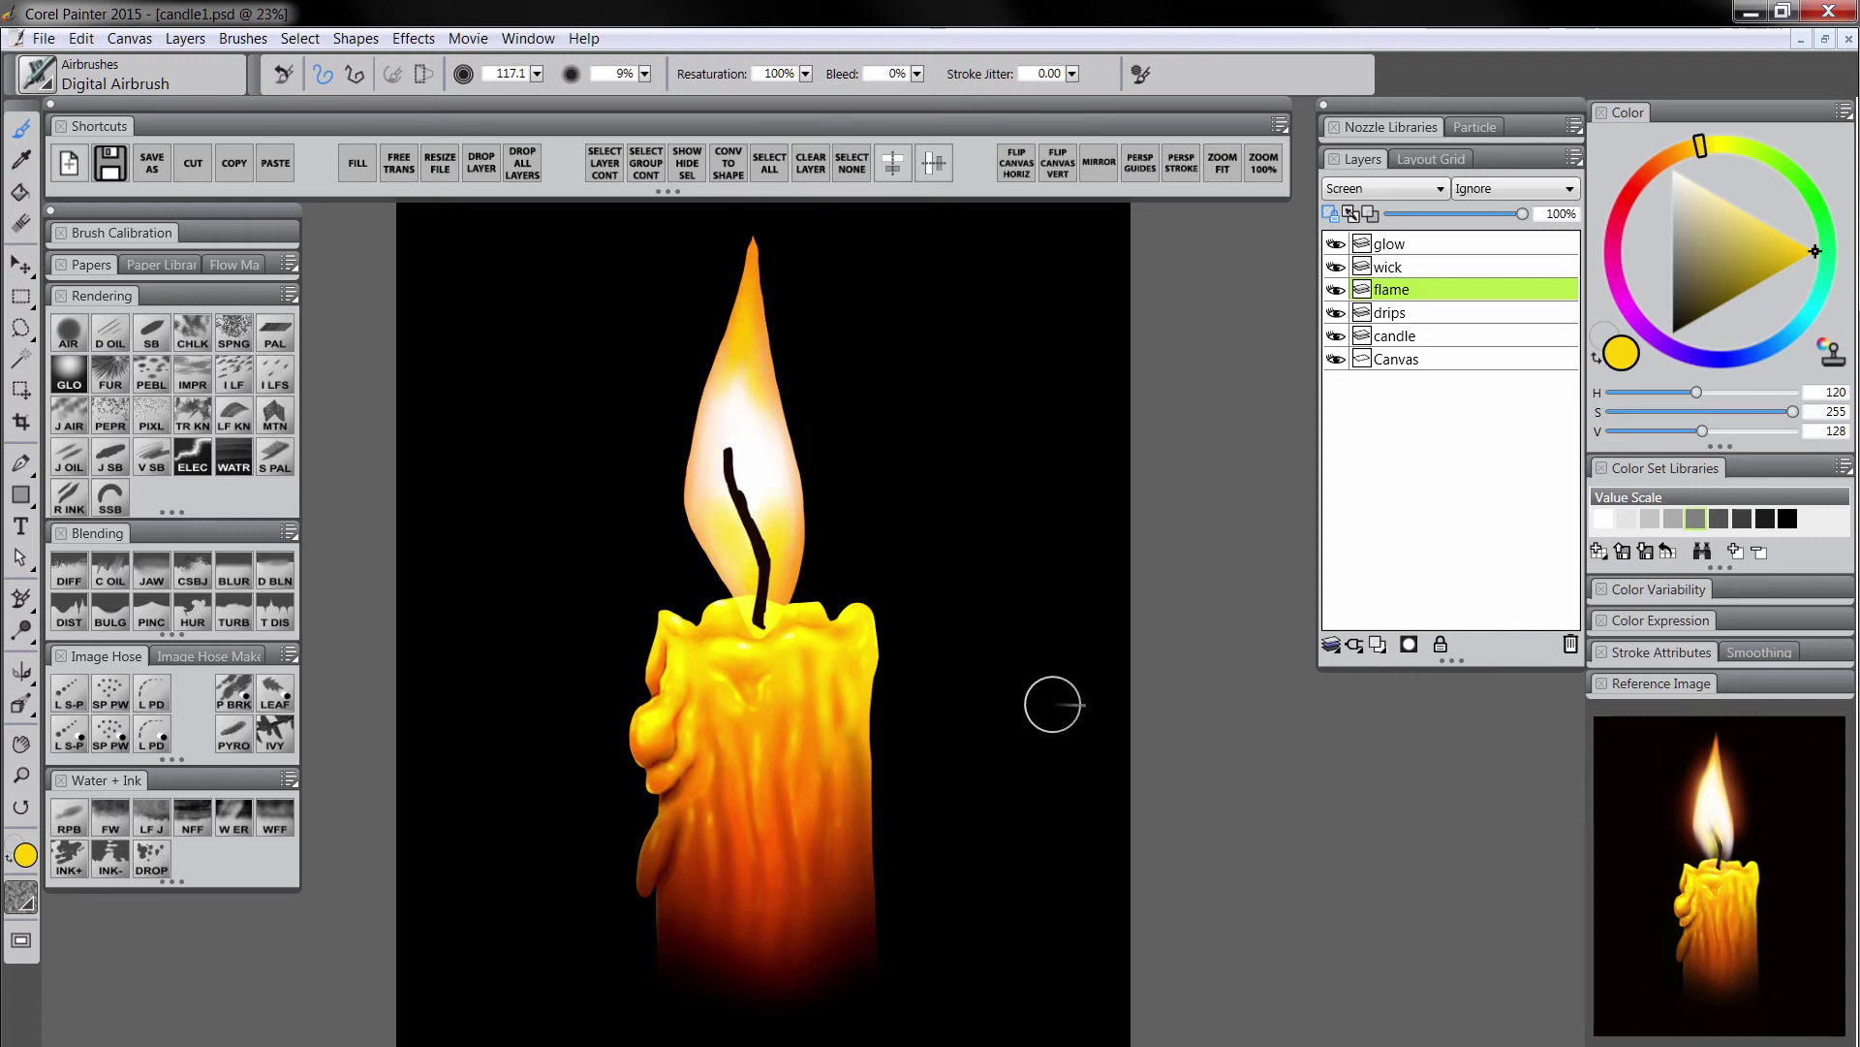
# Brighten the inside of the flame with pure yellow (H 126, S 255, V 128), using size 56.5 for the narrow upper part.
pyautogui.click(1715, 144)
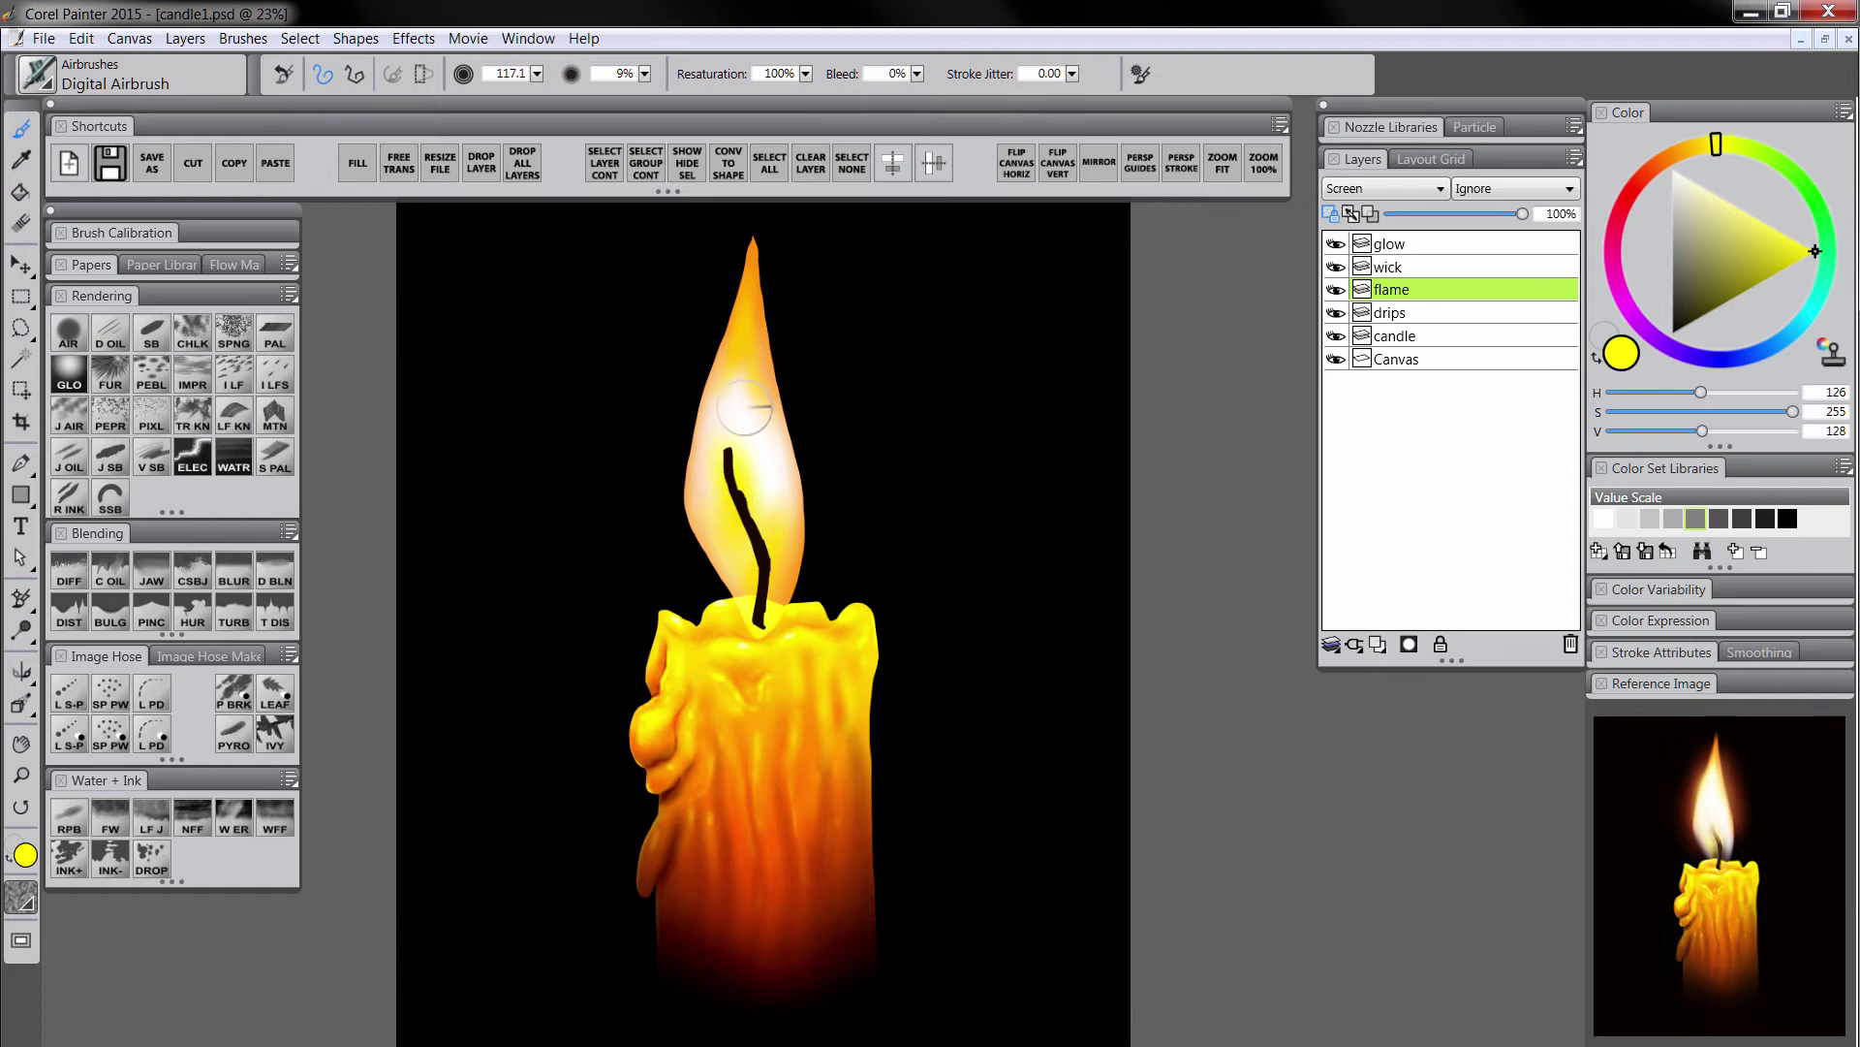
pyautogui.keyDown('ctrl'); pyautogui.keyDown('alt'); pyautogui.moveTo(748, 280); pyautogui.dragTo(750, 284); pyautogui.keyUp('alt'); pyautogui.keyUp('ctrl')
pyautogui.press(']')
pyautogui.press(']')
pyautogui.press(']')
pyautogui.press(']')
pyautogui.press(']')
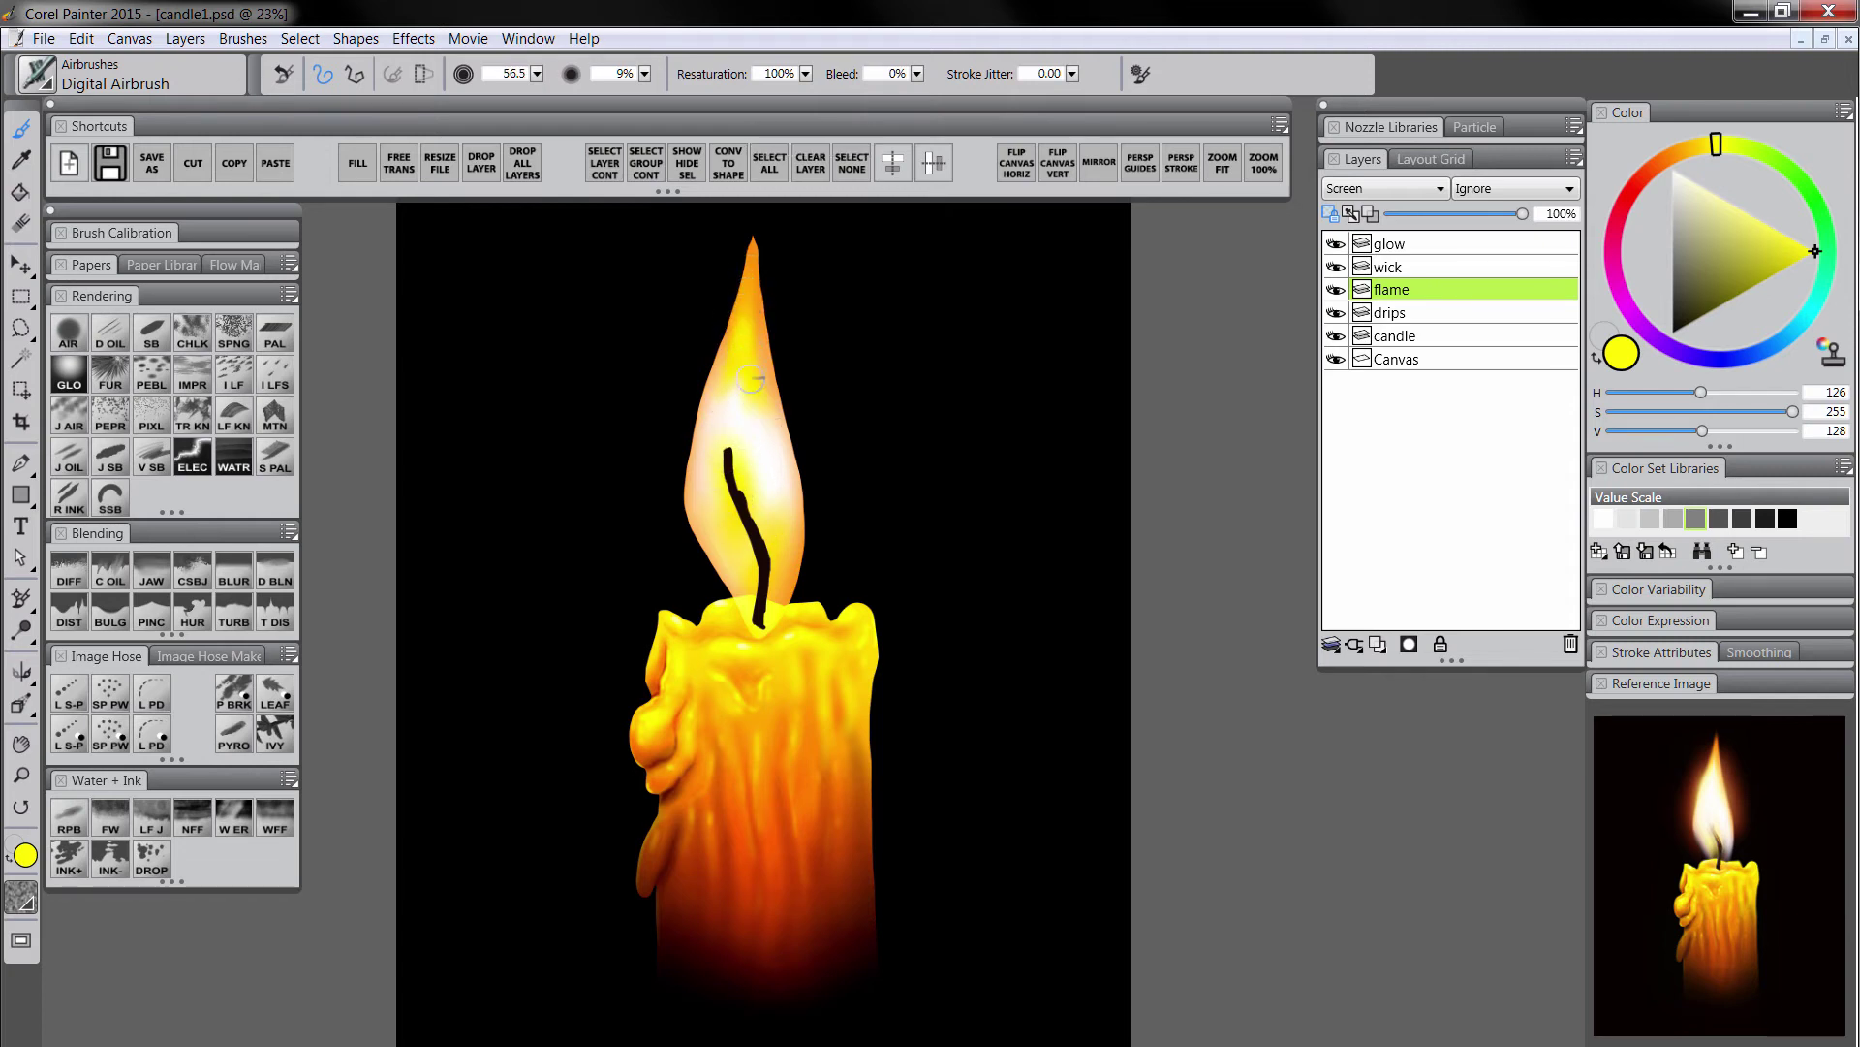
# Tint both lower edges of the flame with blue (H 243, S 255, V 128) at size 145.8.
pyautogui.click(1753, 362)
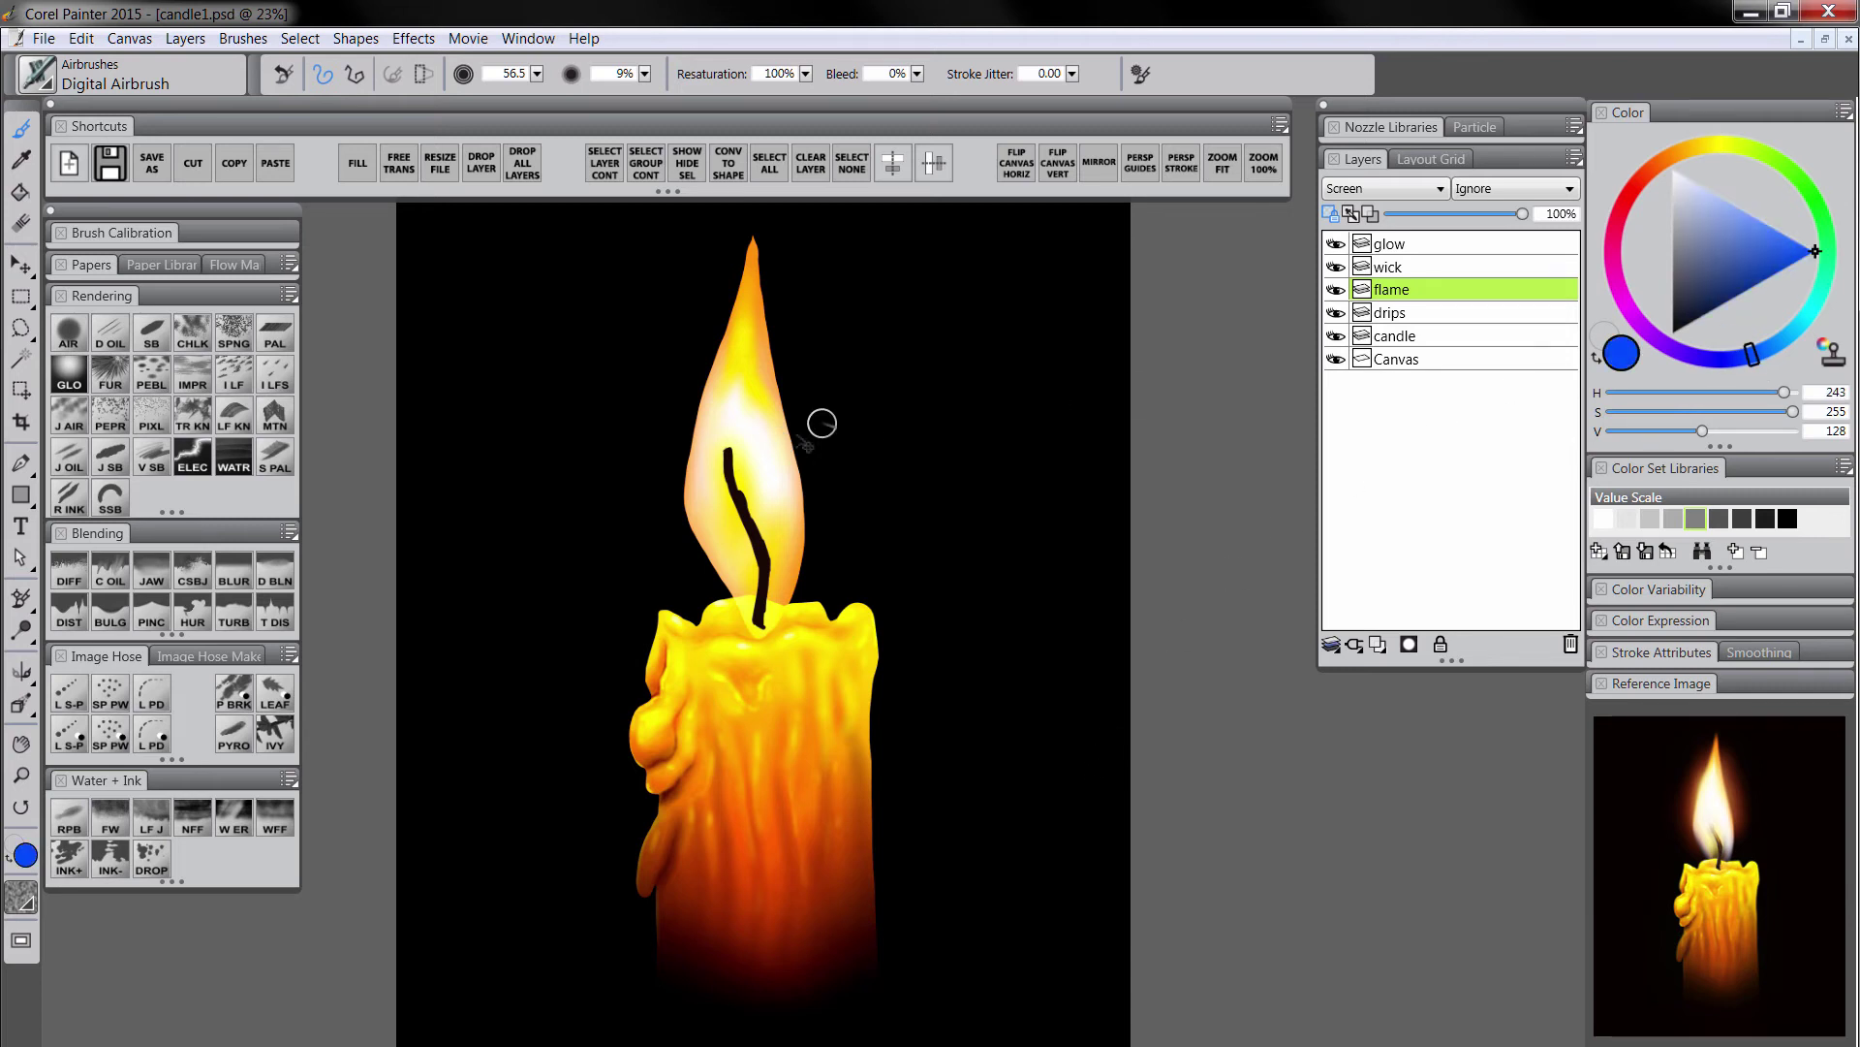
pyautogui.press(']')
pyautogui.press(']')
pyautogui.press(']')
pyautogui.press(']')
pyautogui.moveTo(700, 544); pyautogui.dragTo(733, 628)
pyautogui.moveTo(812, 582)
pyautogui.mouseDown()
pyautogui.moveTo(776, 641)
pyautogui.moveTo(827, 503)
pyautogui.moveTo(768, 647)
pyautogui.moveTo(792, 605)
pyautogui.mouseUp()
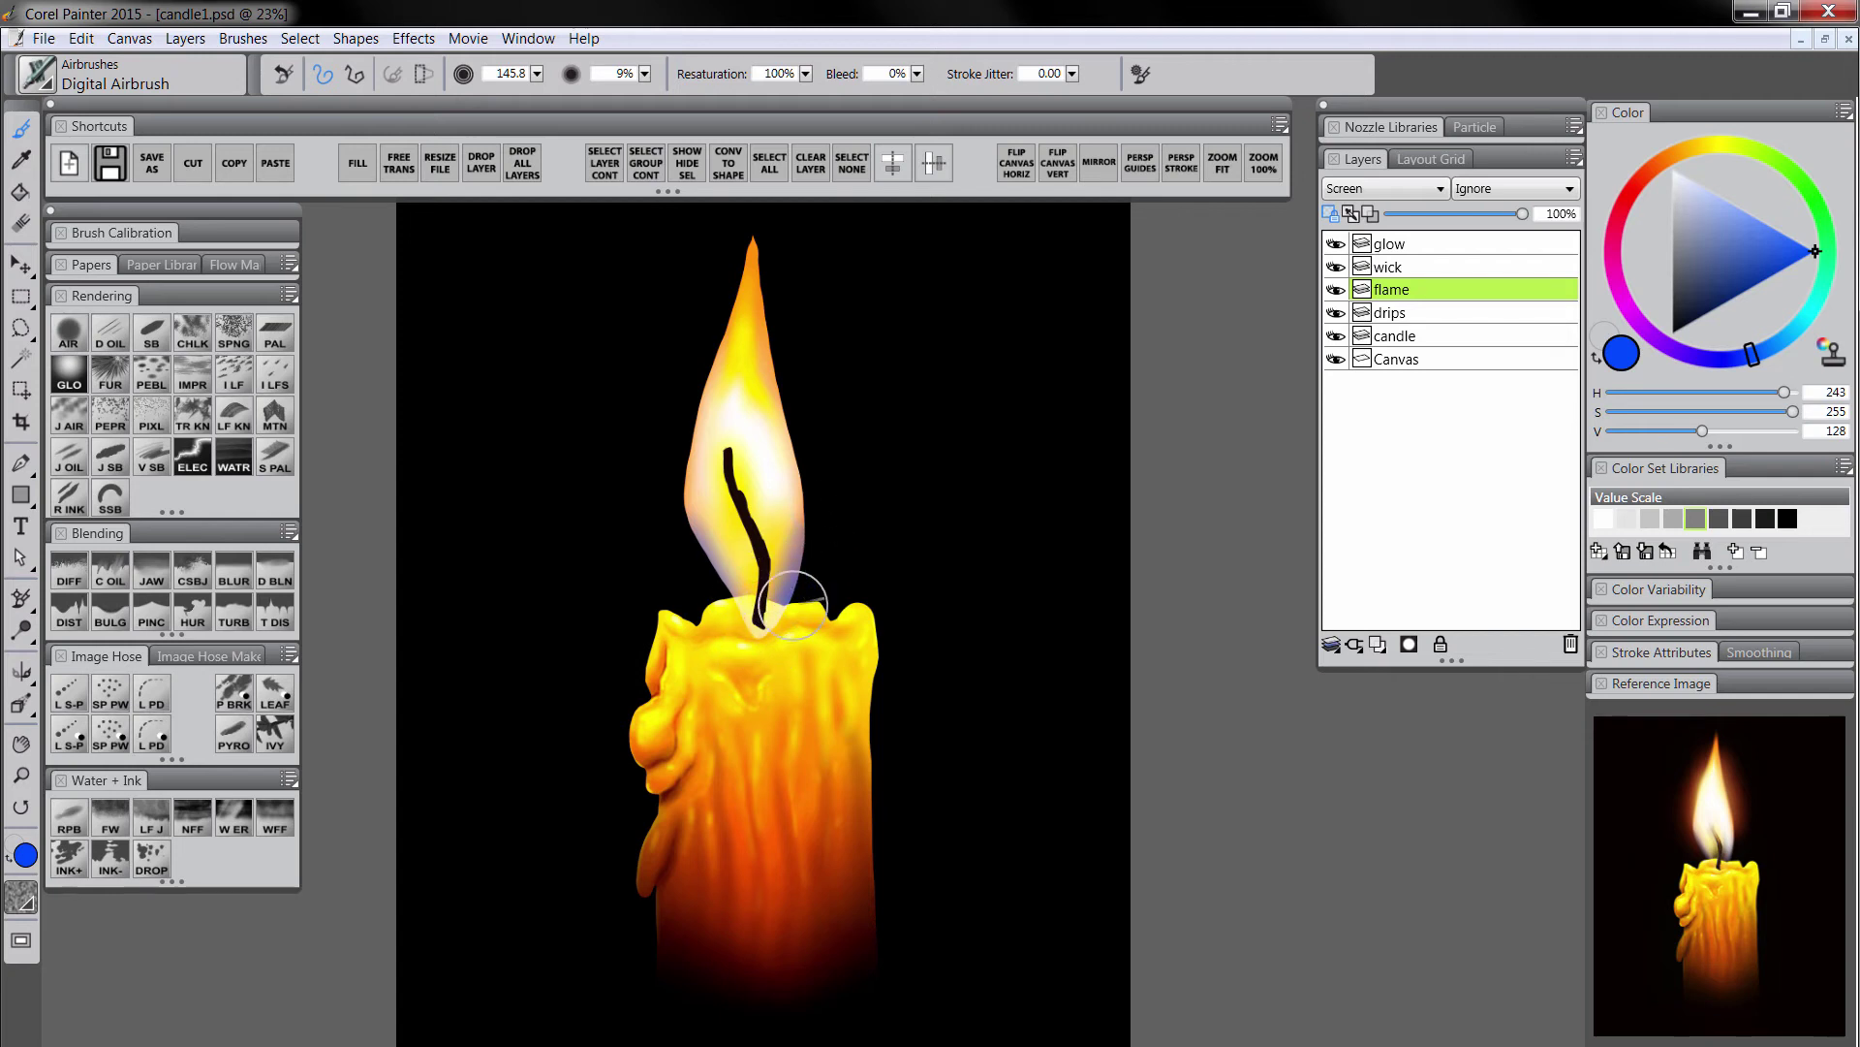
# Airbrush reddish orange (H 102, S 255, V 128) along the flame's left and right edges at size 66.5.
pyautogui.click(1652, 172)
pyautogui.moveTo(1649, 170); pyautogui.dragTo(1657, 163)
pyautogui.moveTo(1774, 259)
pyautogui.mouseDown()
pyautogui.moveTo(1813, 276)
pyautogui.moveTo(1818, 252)
pyautogui.mouseUp()
pyautogui.keyDown('ctrl'); pyautogui.keyDown('alt'); pyautogui.moveTo(713, 422); pyautogui.dragTo(729, 430); pyautogui.keyUp('alt'); pyautogui.keyUp('ctrl')
pyautogui.moveTo(683, 470)
pyautogui.mouseDown()
pyautogui.moveTo(704, 356)
pyautogui.moveTo(680, 464)
pyautogui.mouseUp()
pyautogui.moveTo(797, 496); pyautogui.dragTo(777, 316)
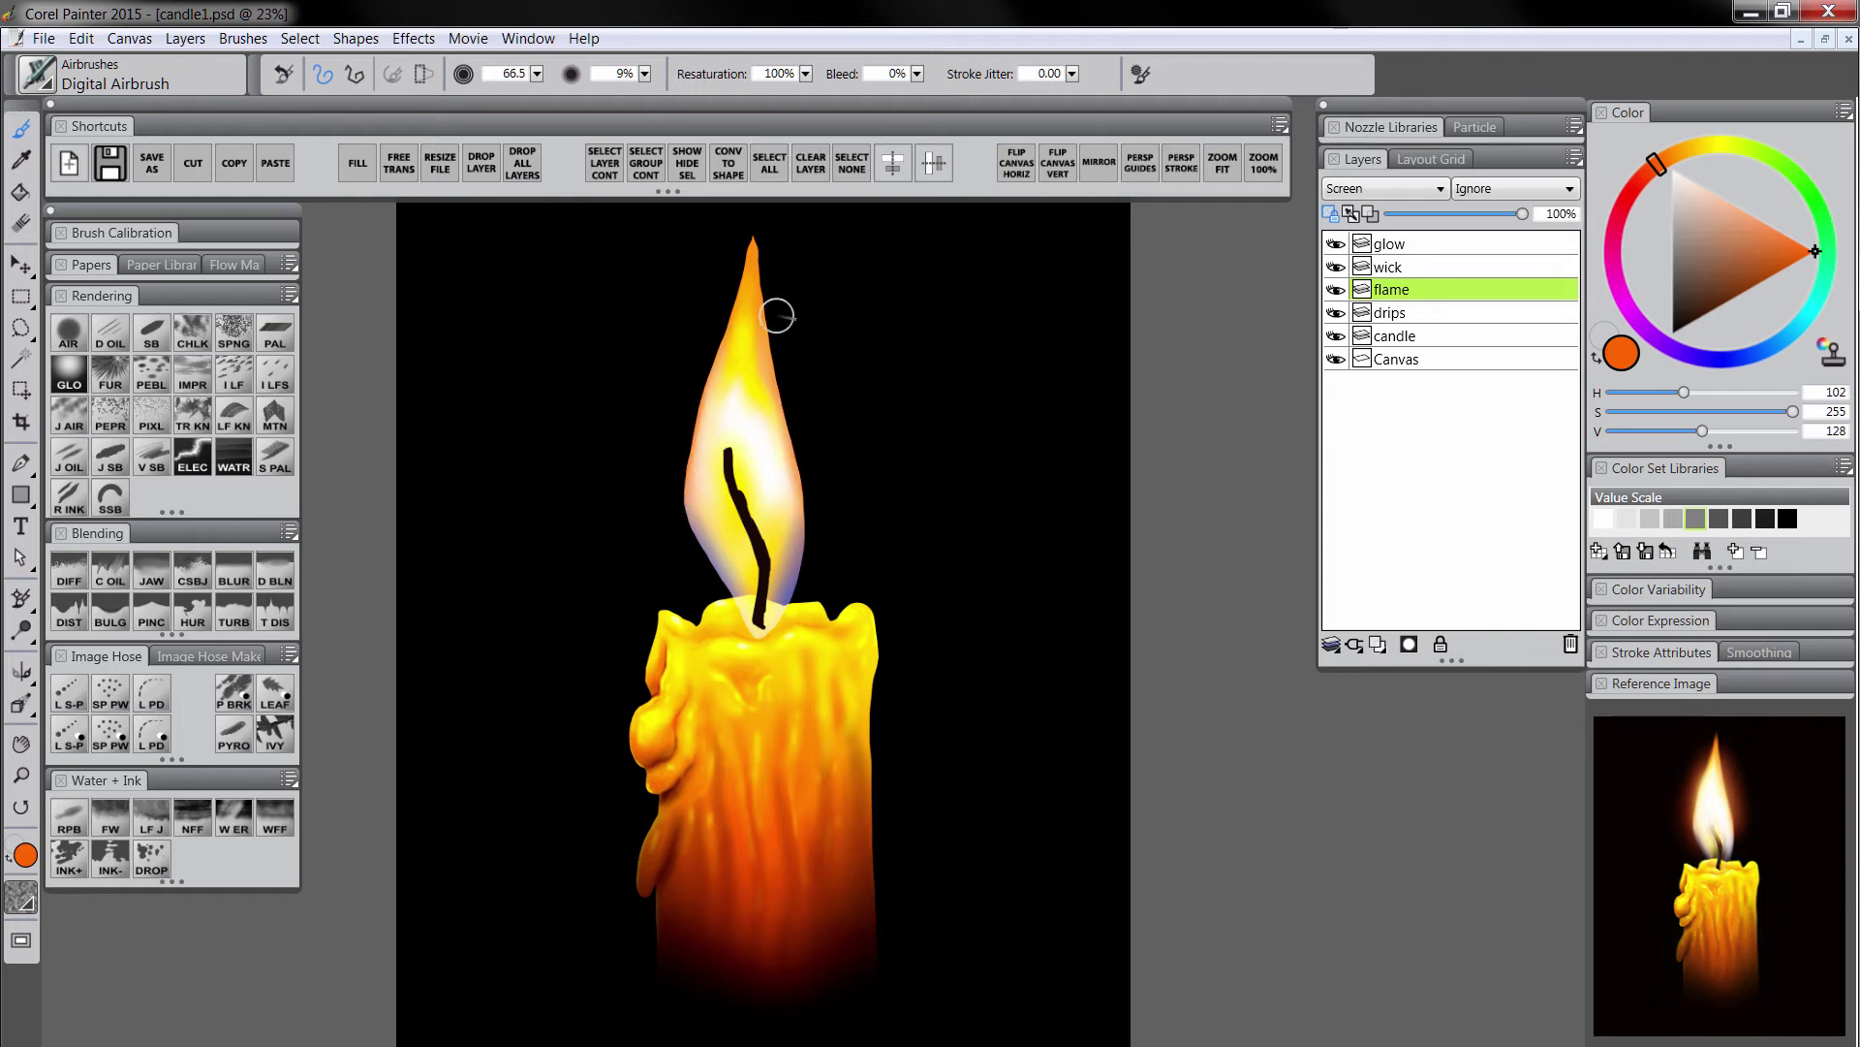
# Airbrush white (S 0, V 255) into the center of the flame and around the wick at size 104.5.
pyautogui.moveTo(1696, 238)
pyautogui.mouseDown()
pyautogui.moveTo(1722, 229)
pyautogui.moveTo(1609, 102)
pyautogui.mouseUp()
pyautogui.press(']')
pyautogui.press(']')
pyautogui.press(']')
pyautogui.press(']')
pyautogui.moveTo(744, 325); pyautogui.dragTo(739, 405)
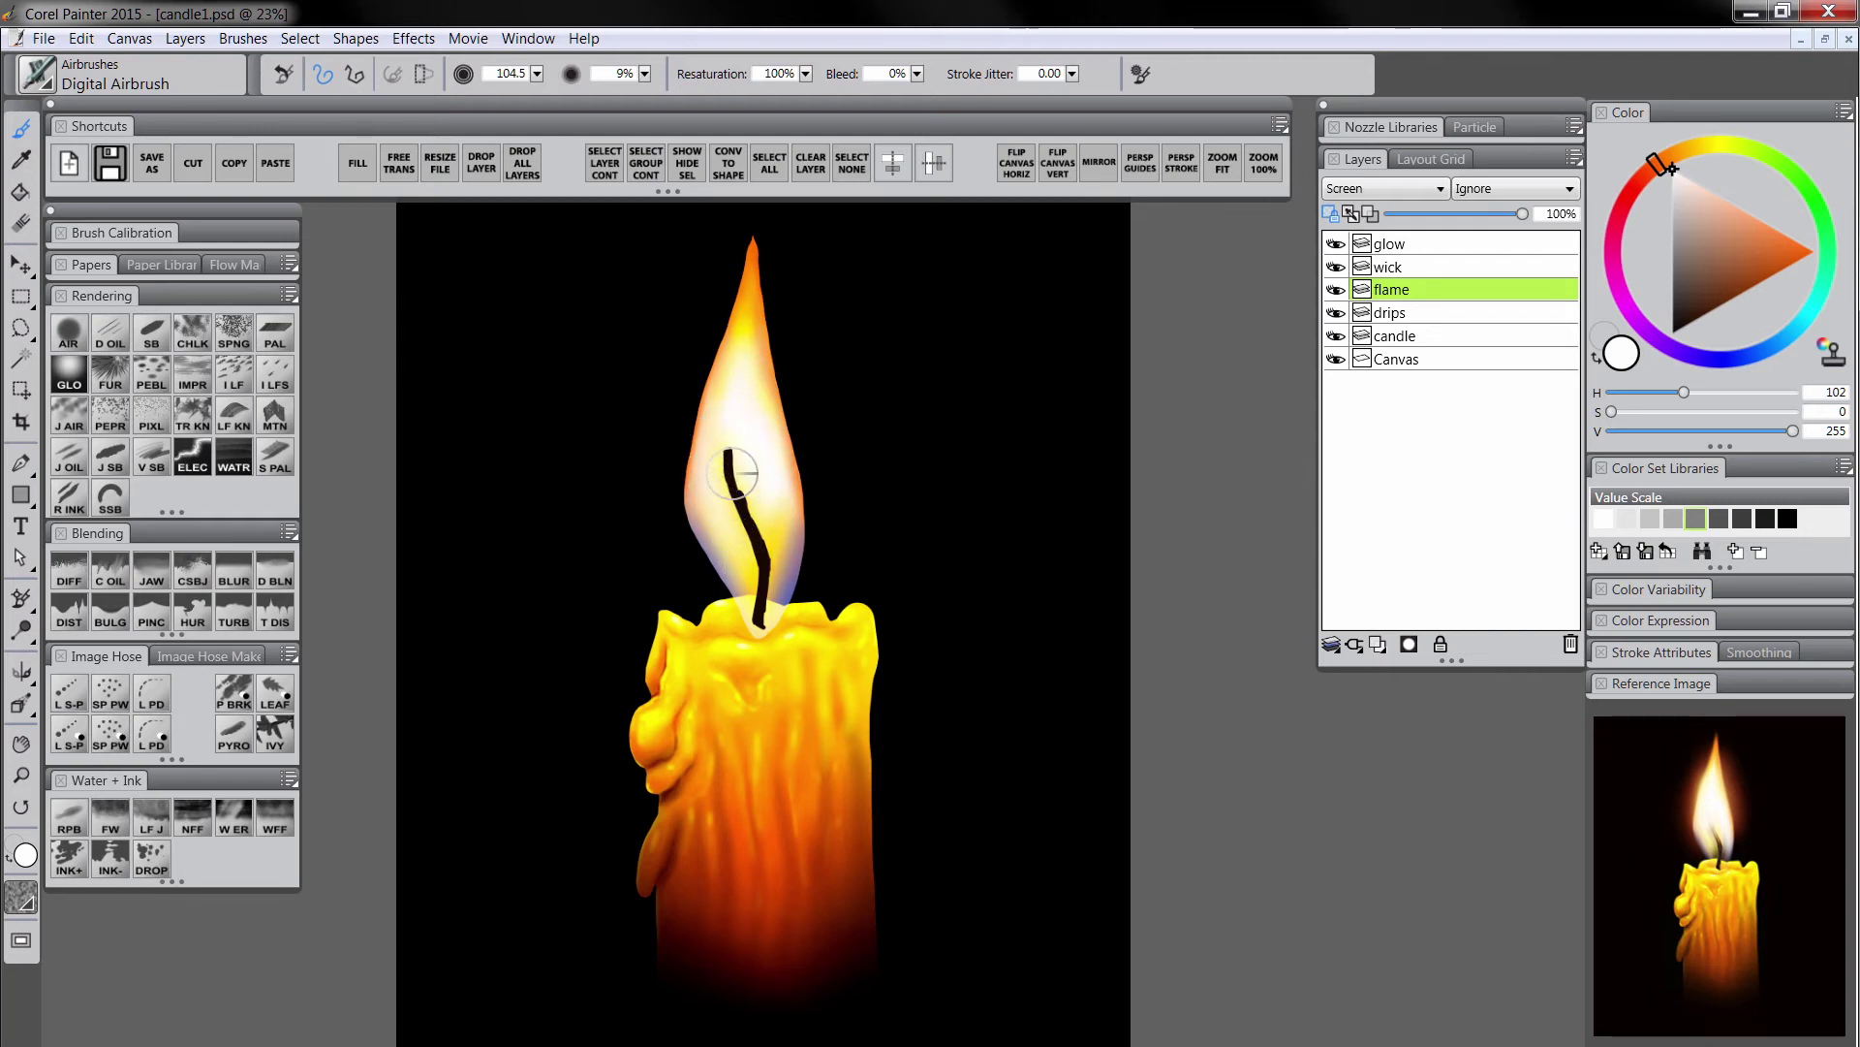
pyautogui.moveTo(776, 506); pyautogui.dragTo(747, 573)
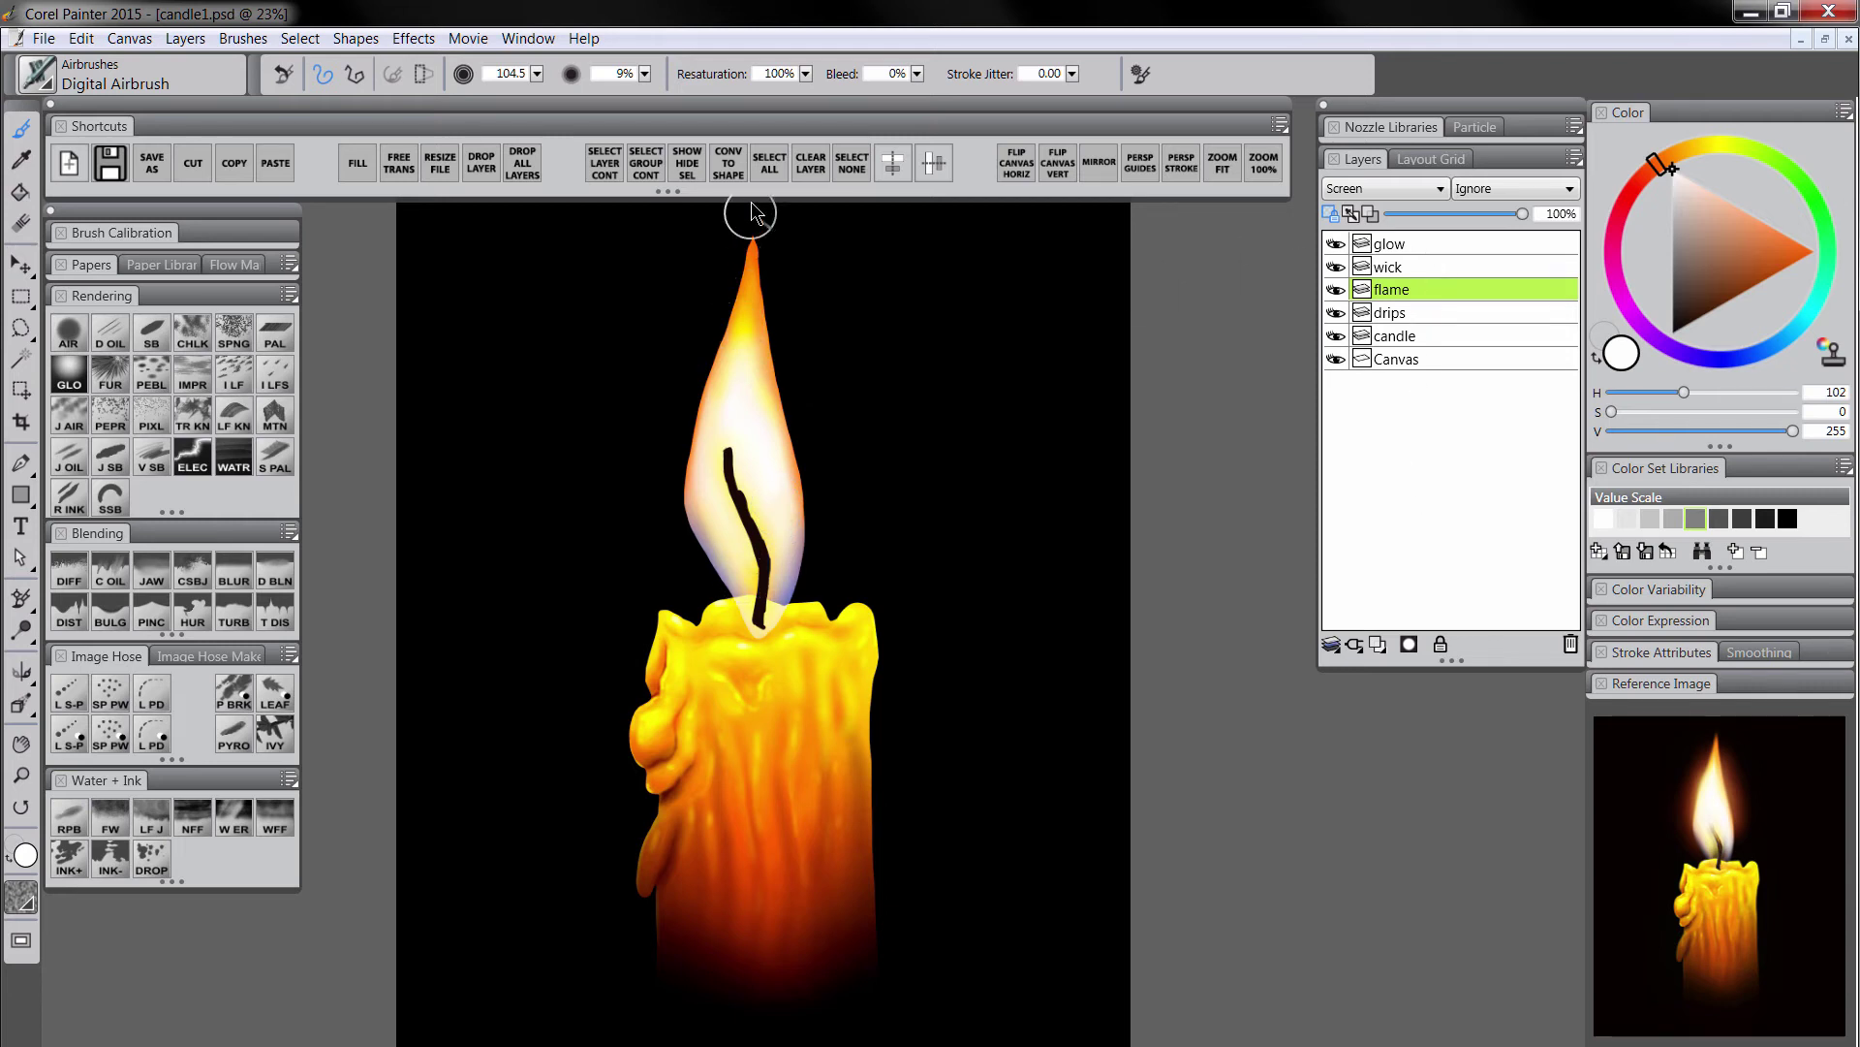
# Airbrush thin highlights along the wick on the wick layer with sampled orange (H 106, S 253, V 124) and beige (H 109, S 42, V 177).
pyautogui.click(1401, 267)
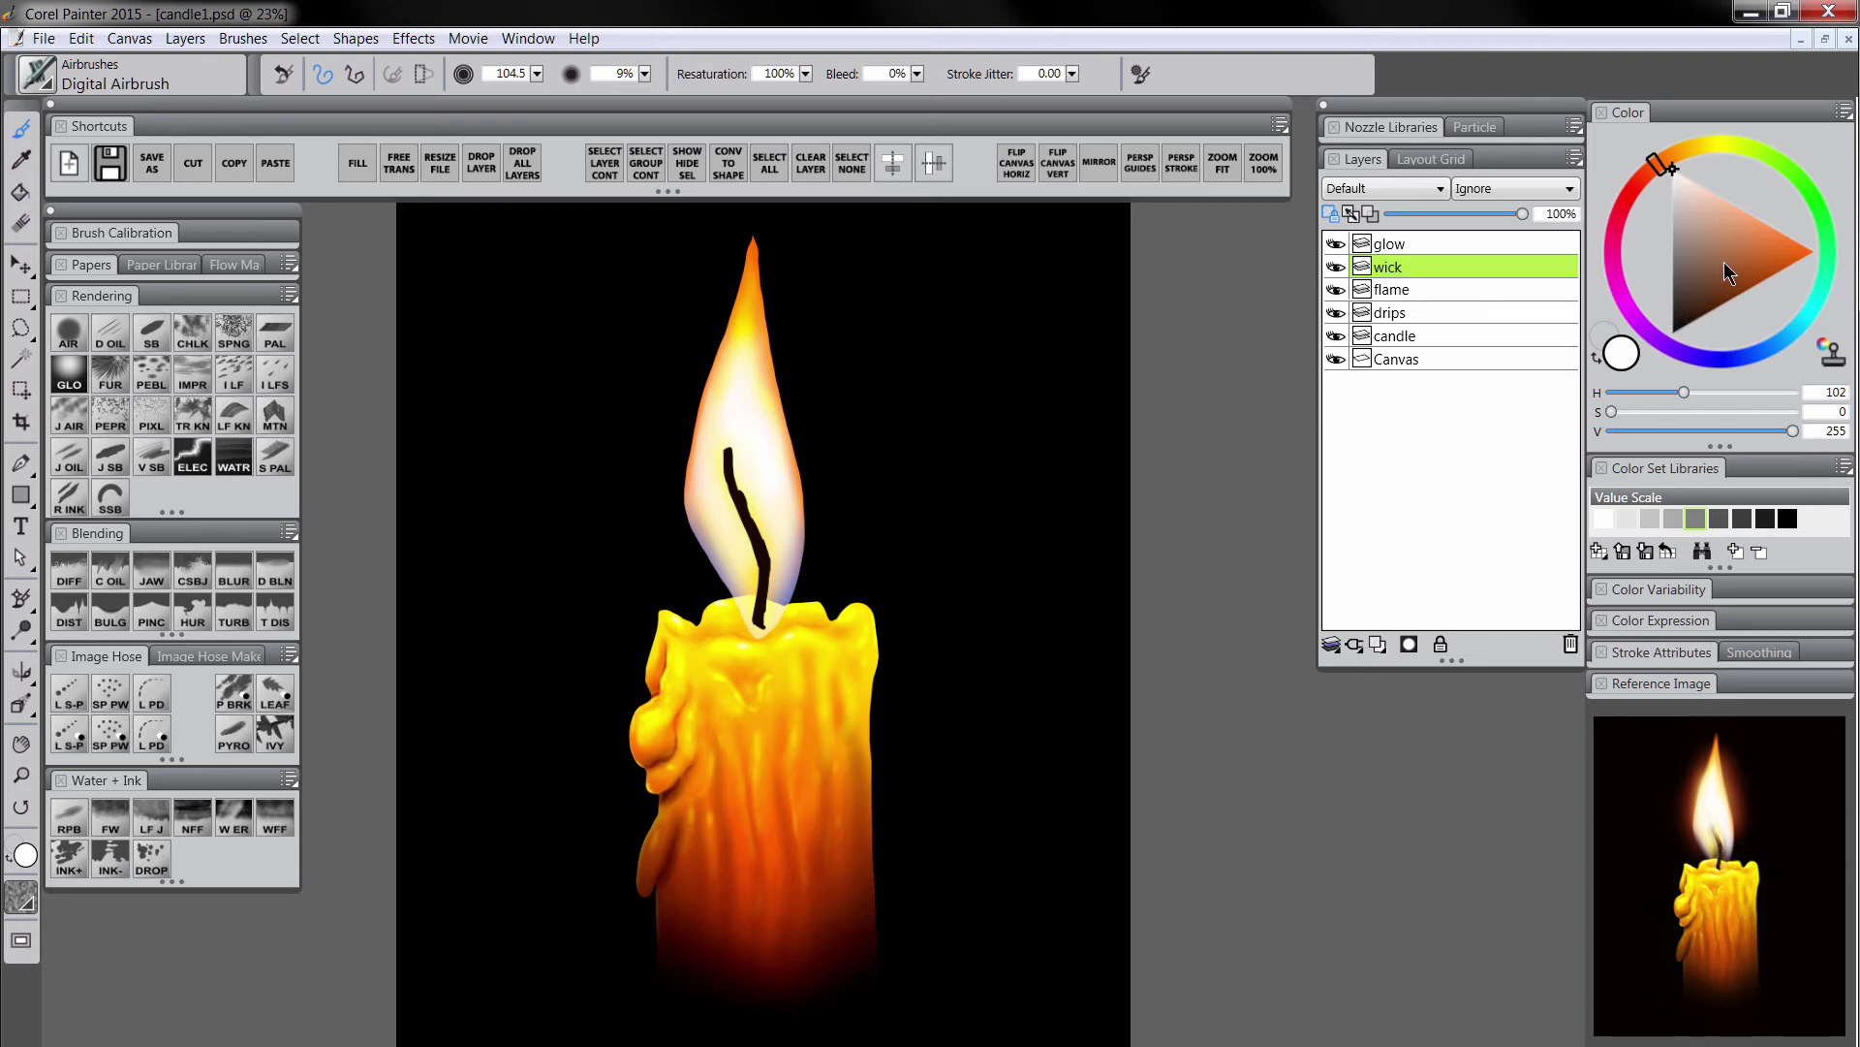
pyautogui.keyDown('alt'); pyautogui.click(809, 770); pyautogui.keyUp('alt')
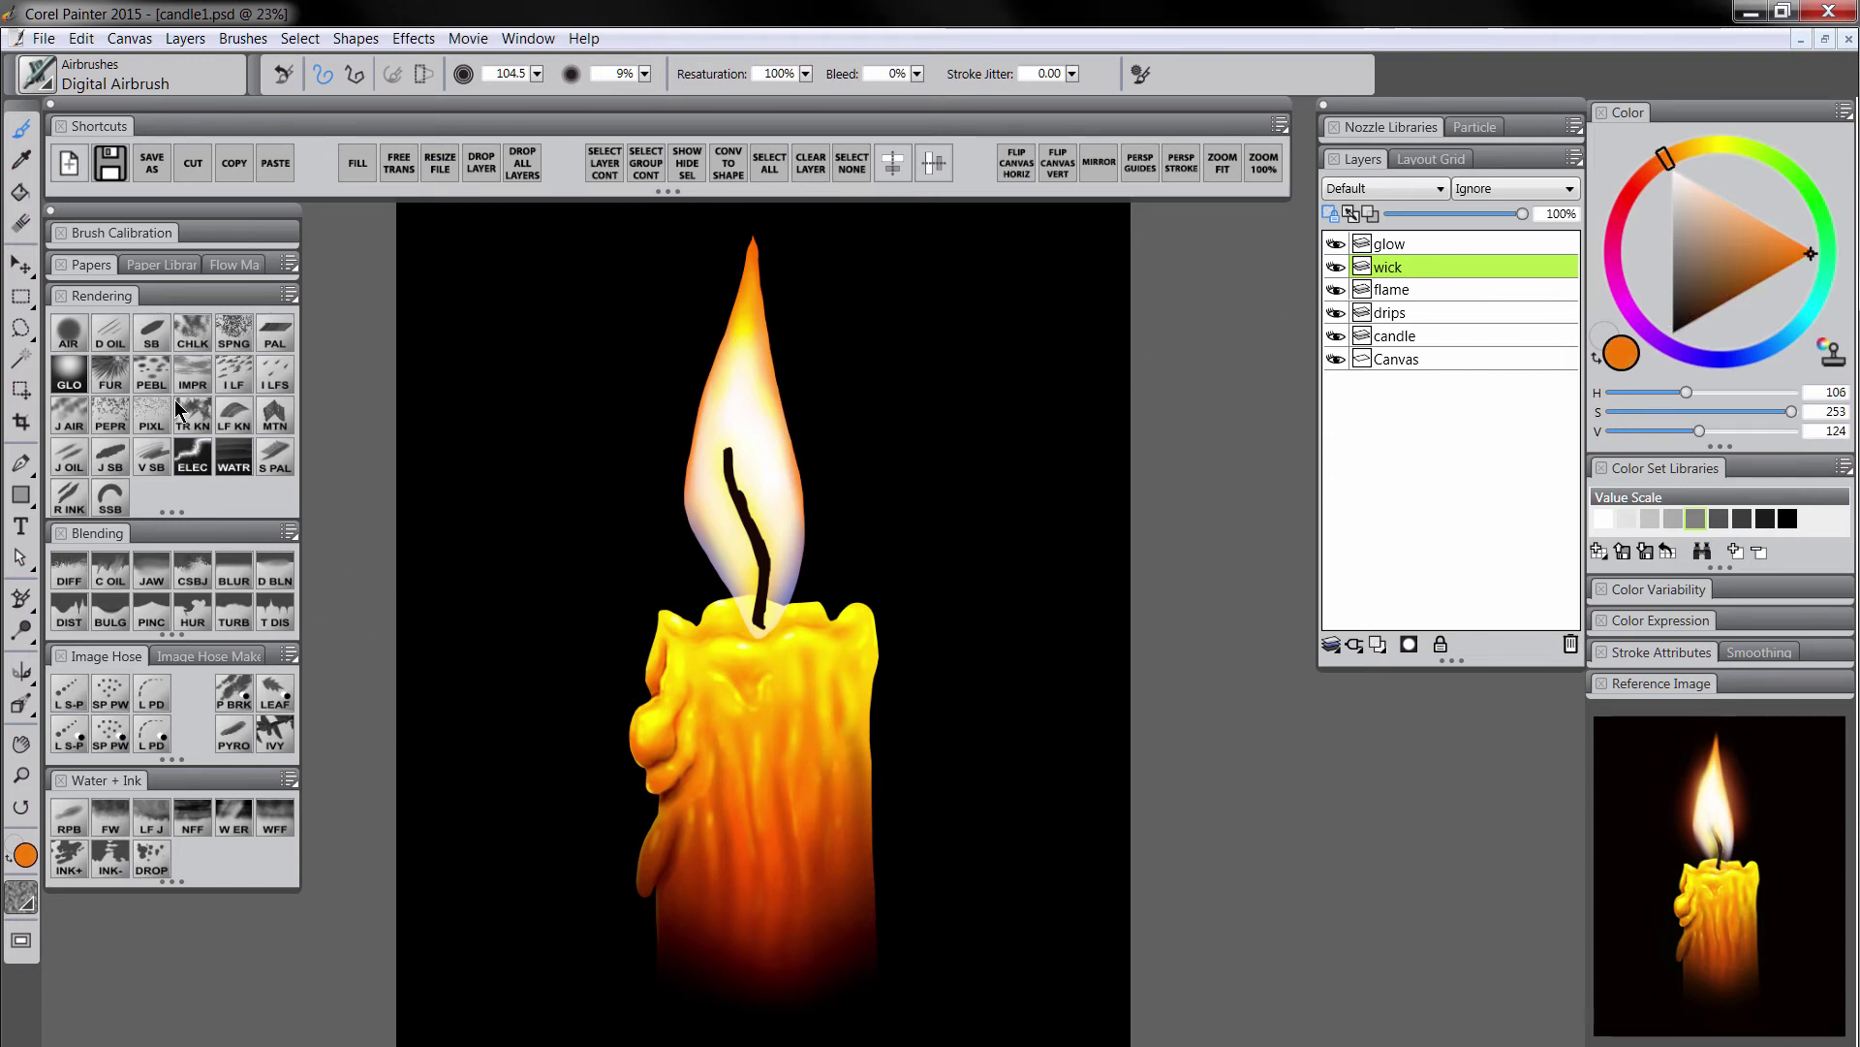
pyautogui.click(69, 336)
pyautogui.press(']')
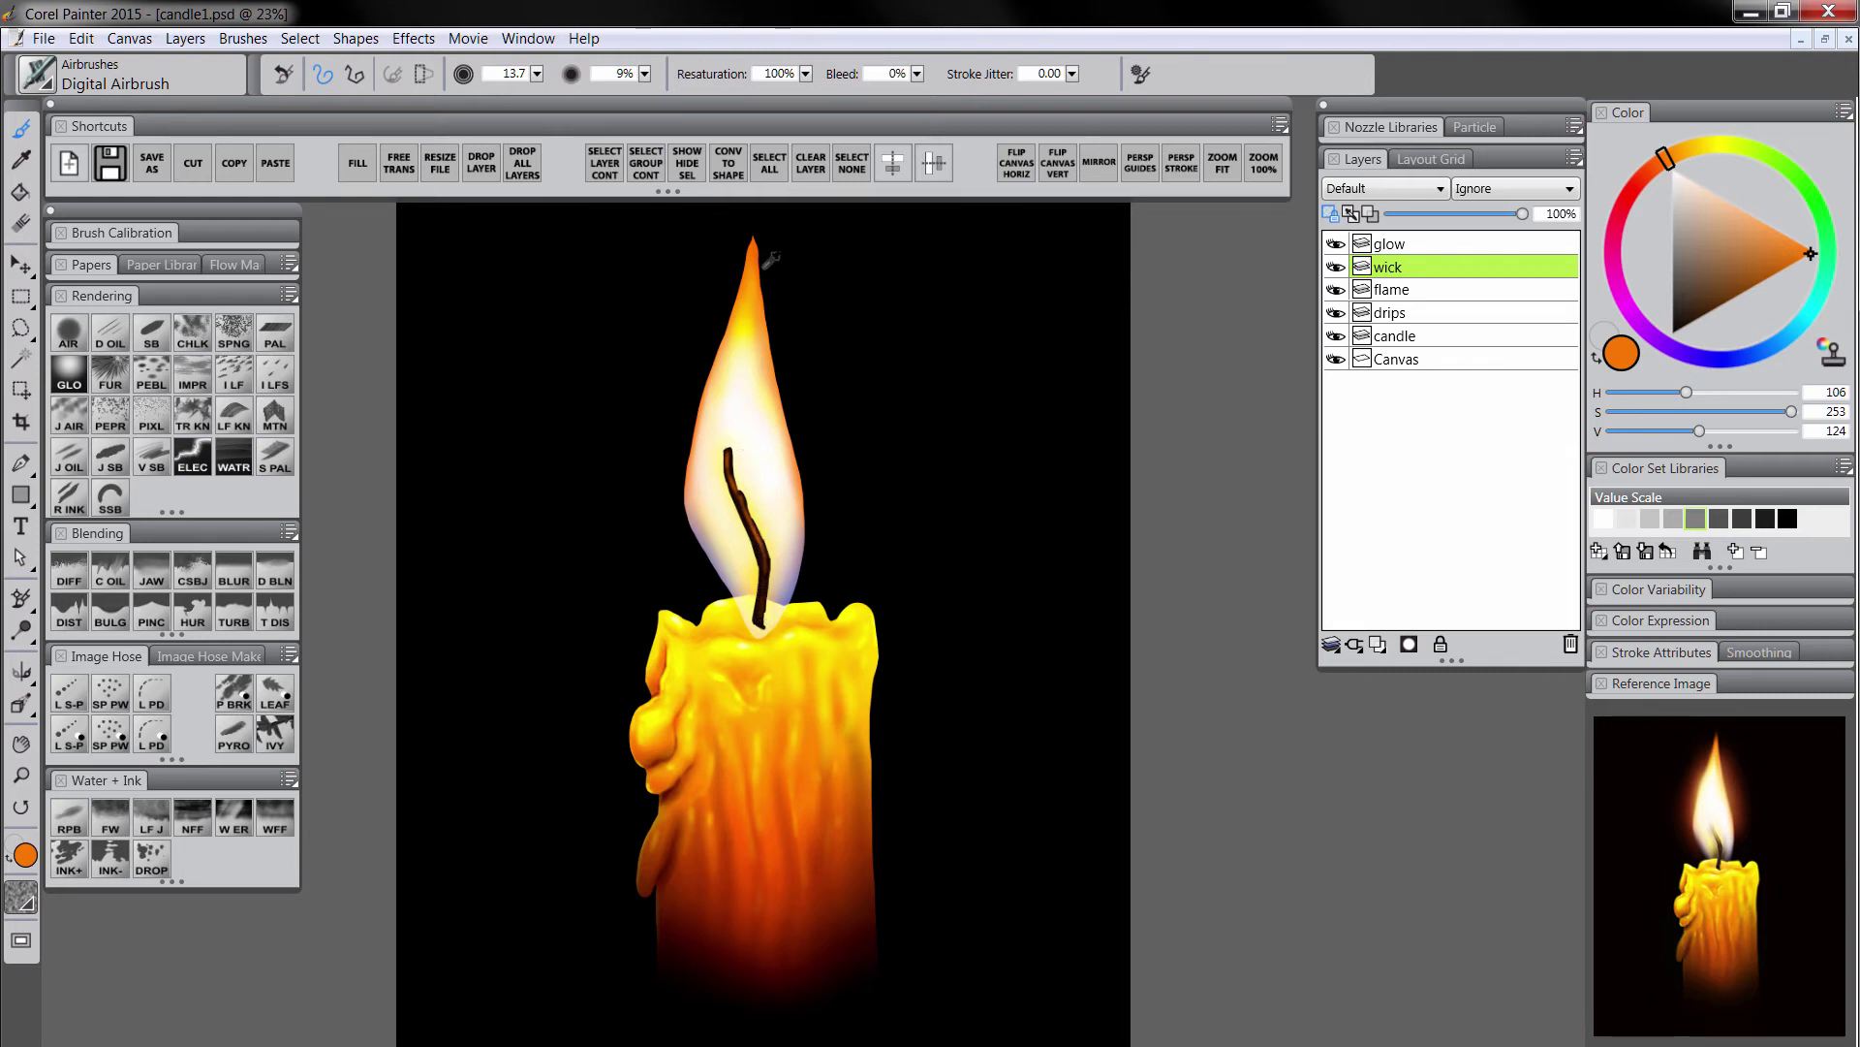
pyautogui.keyDown('alt'); pyautogui.click(810, 612); pyautogui.keyUp('alt')
pyautogui.keyDown('alt'); pyautogui.click(766, 552); pyautogui.keyUp('alt')
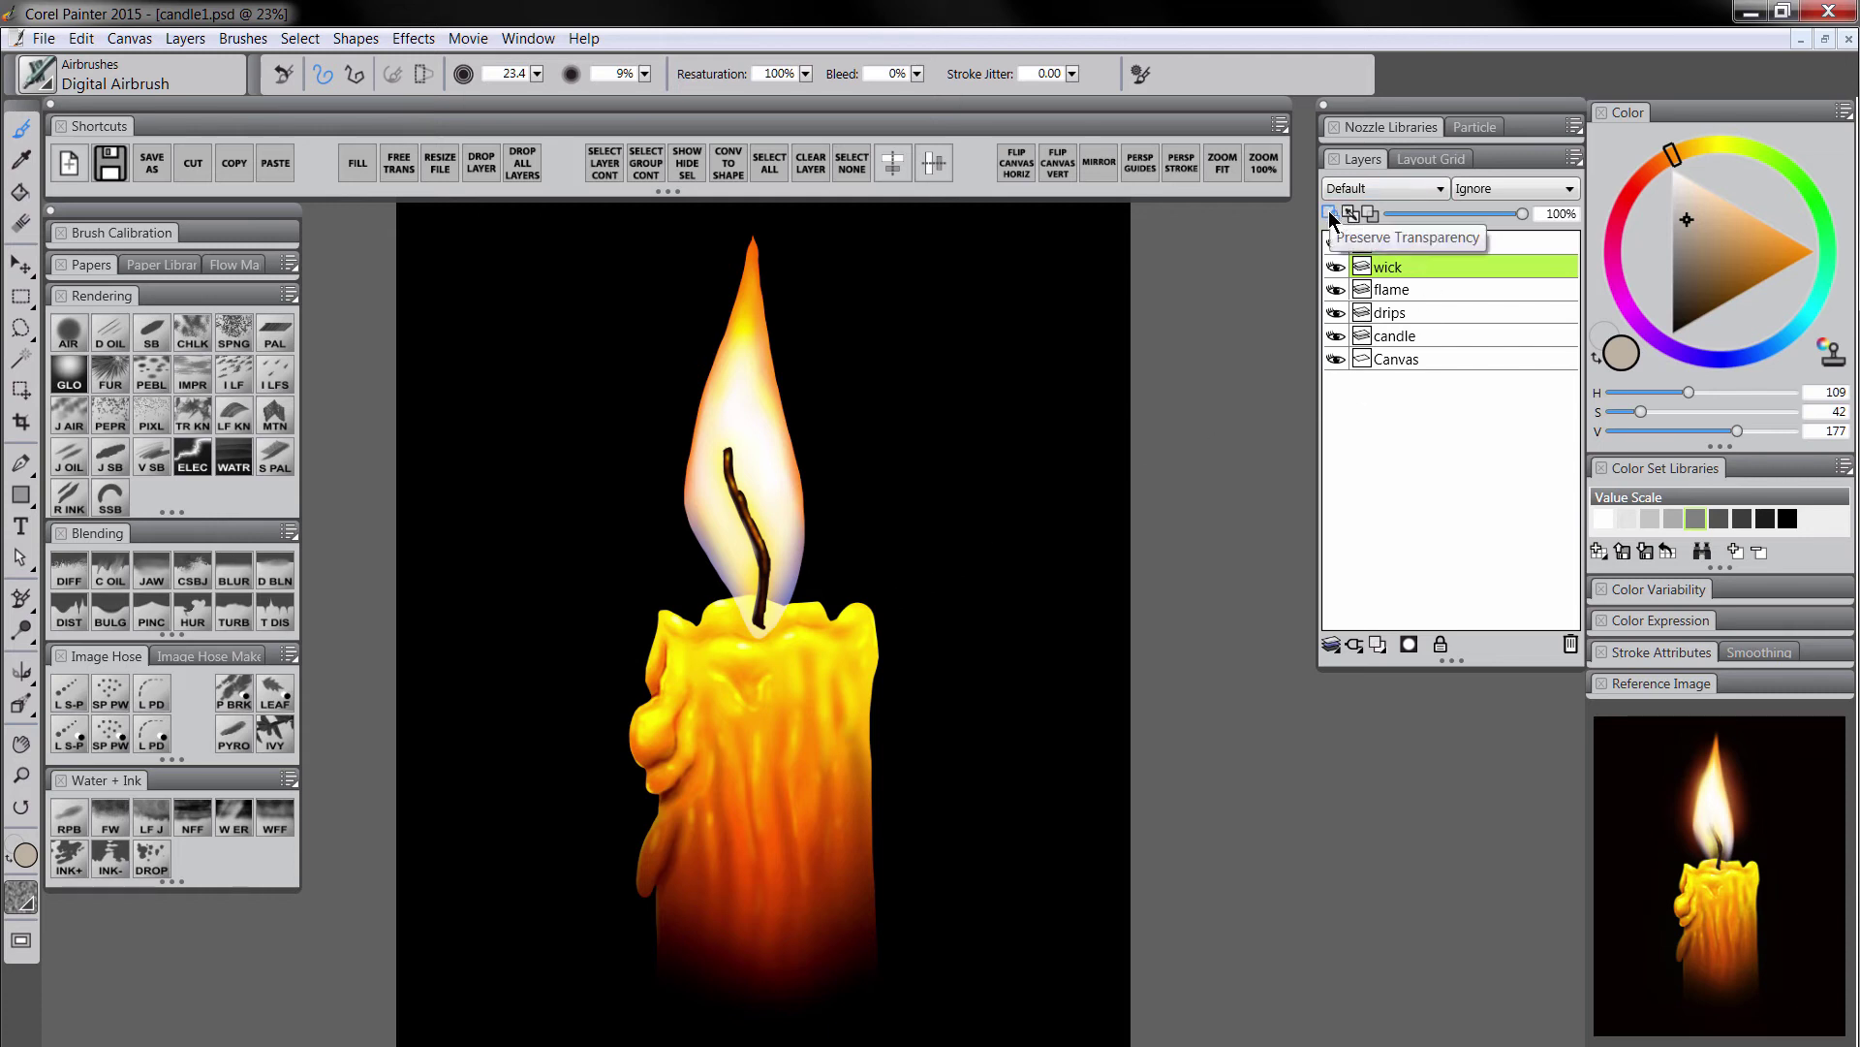
# Add a layer mask to the wick layer and fade out the wick's upper end with black at size 144.1.
pyautogui.click(1409, 643)
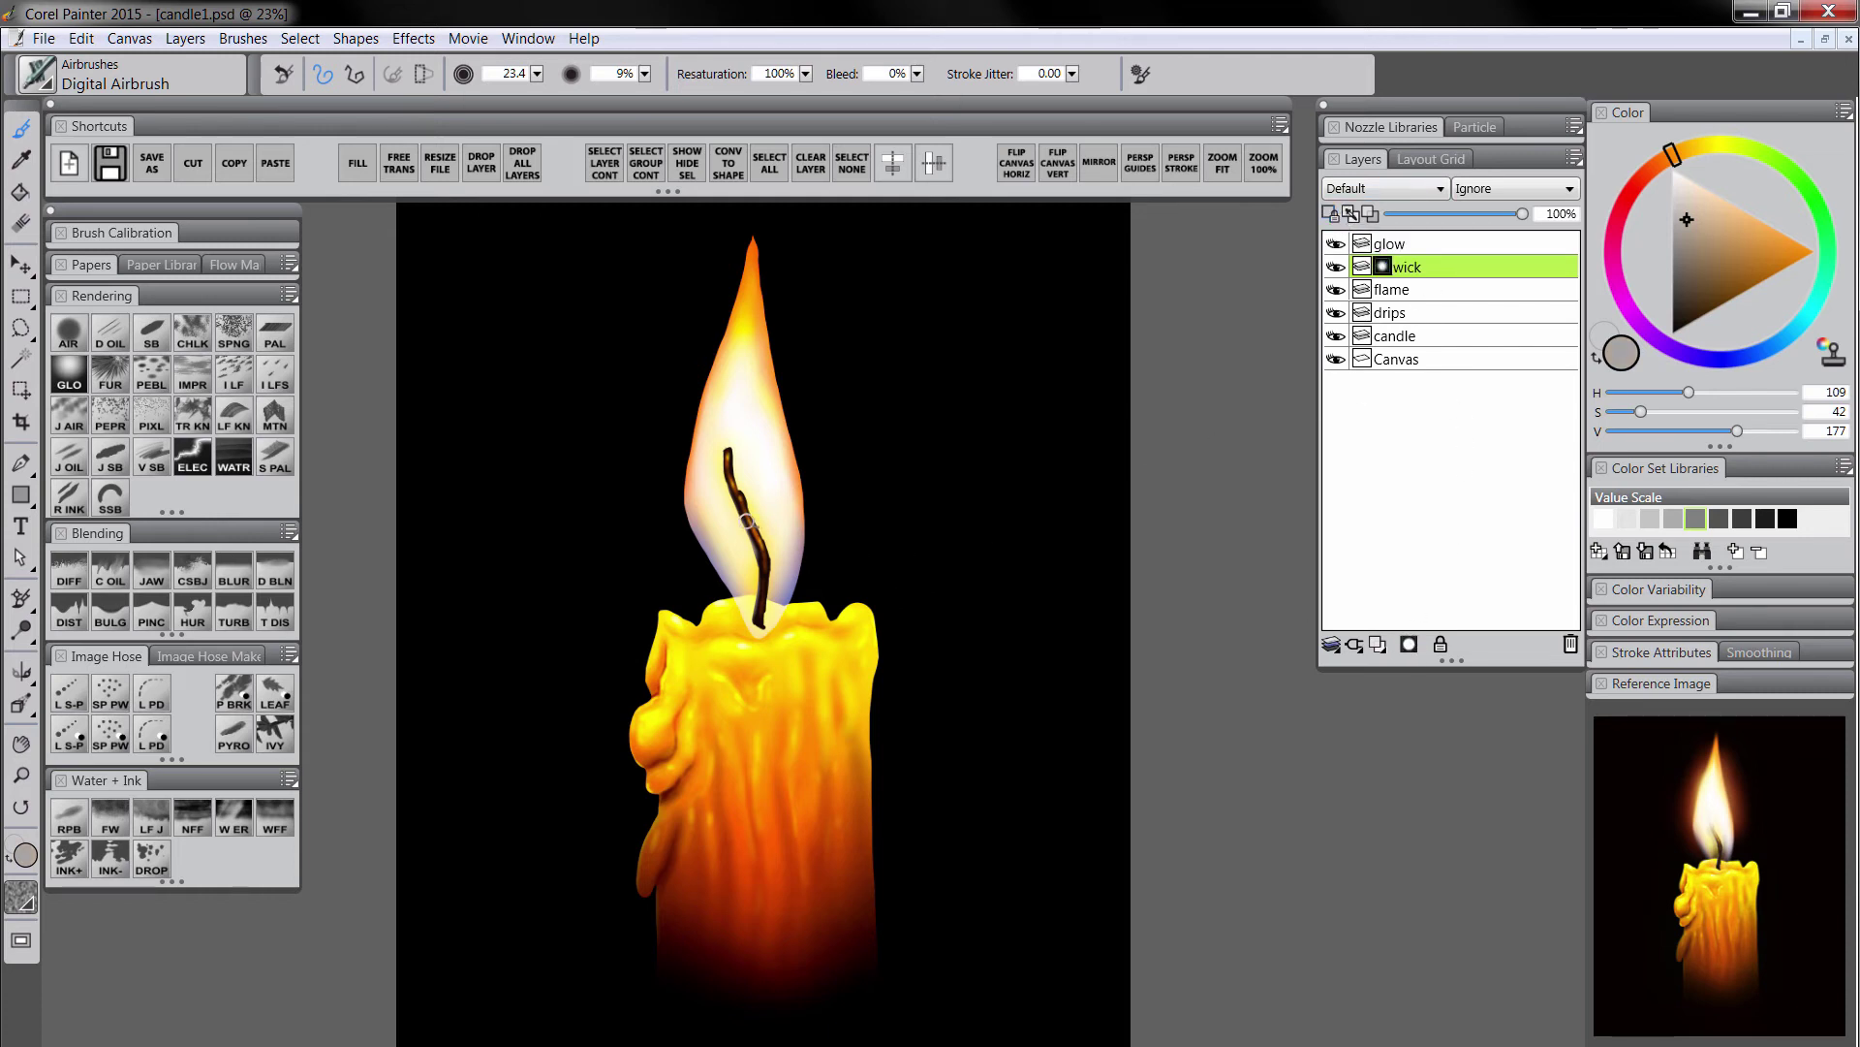
pyautogui.moveTo(1713, 298); pyautogui.dragTo(1672, 333)
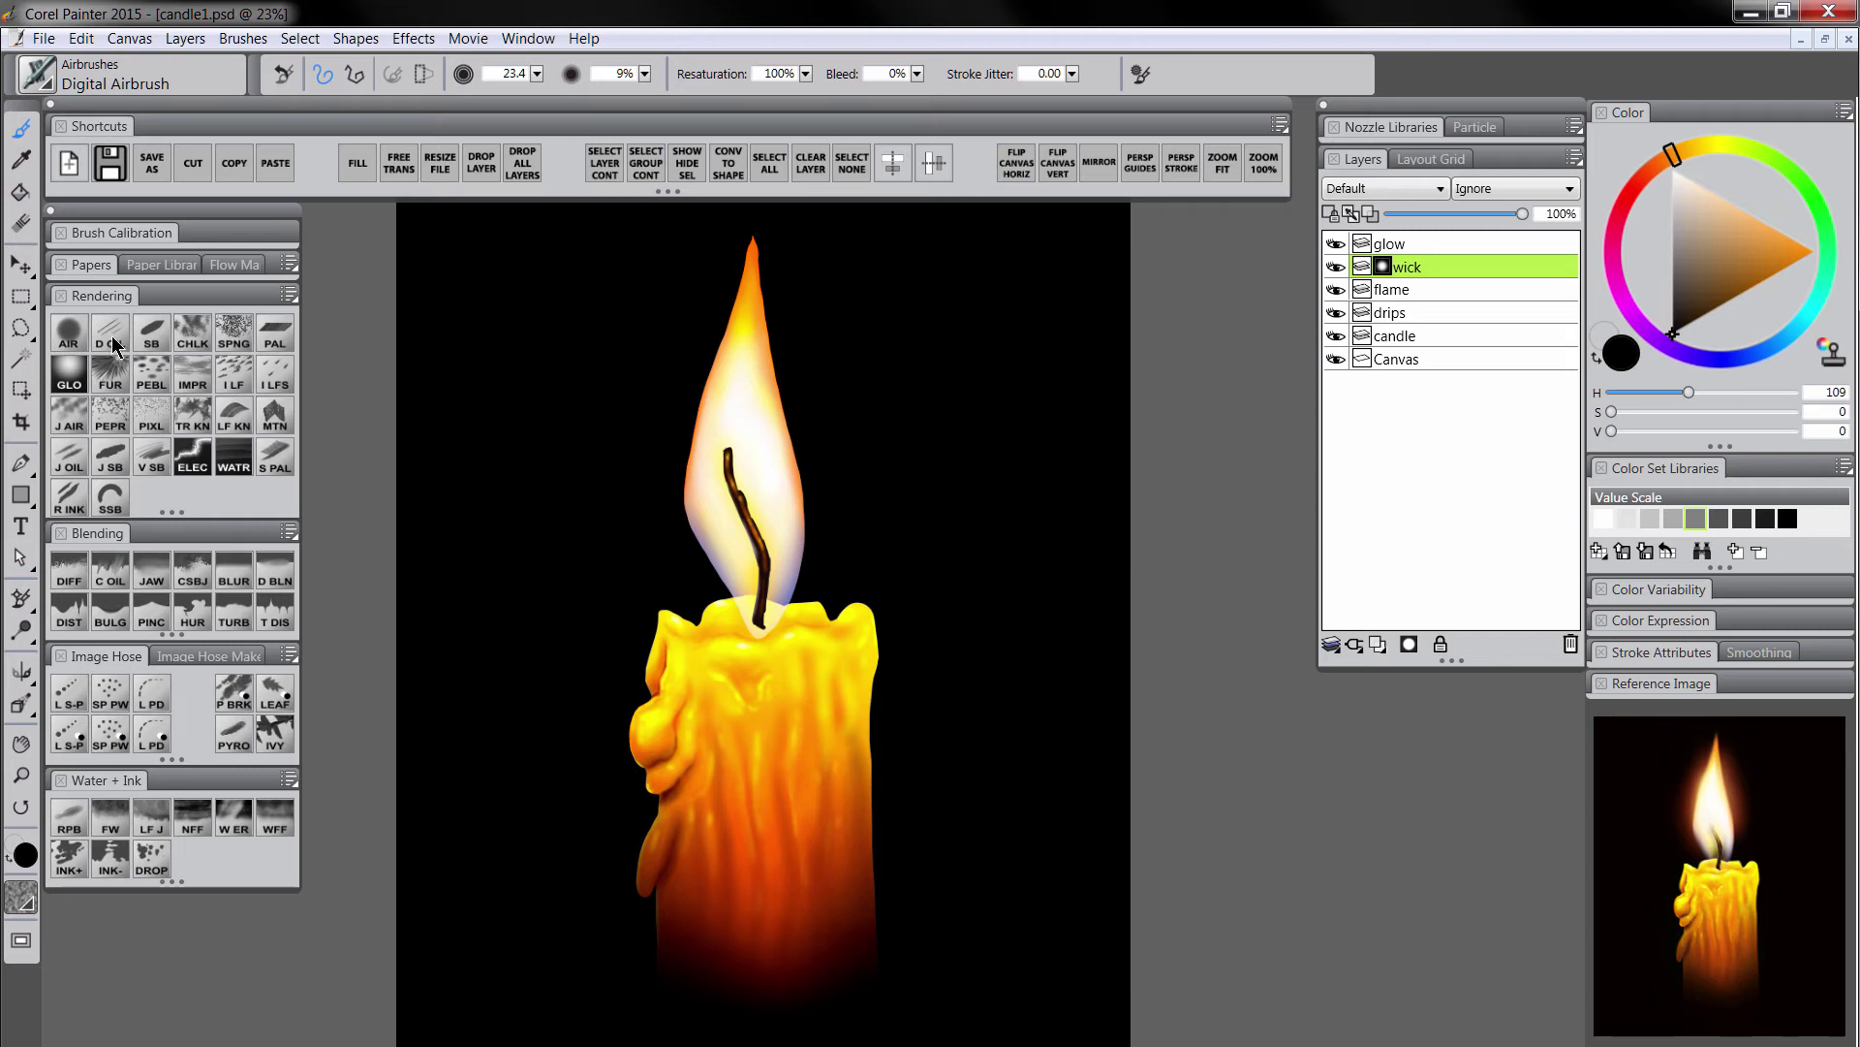
pyautogui.moveTo(732, 429); pyautogui.dragTo(769, 432)
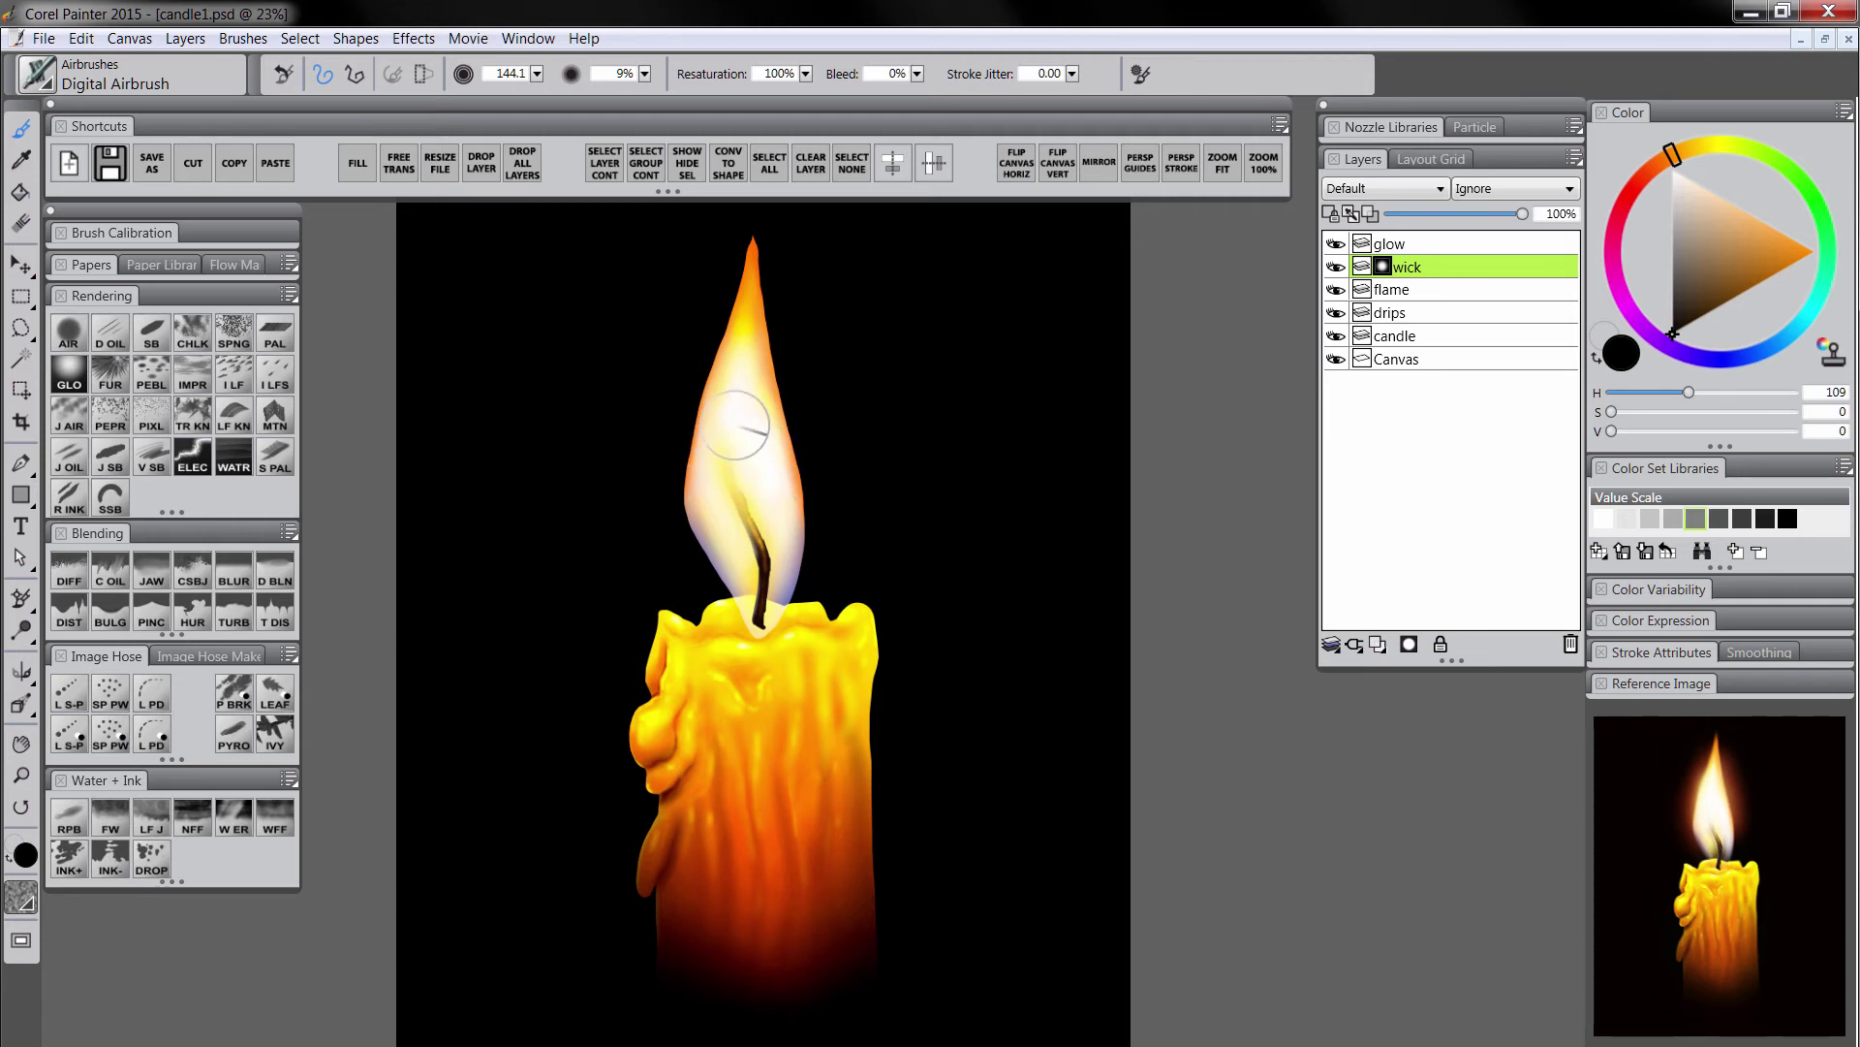
# Apply the layer mask on the wick layer.
pyautogui.rightClick(1381, 265)
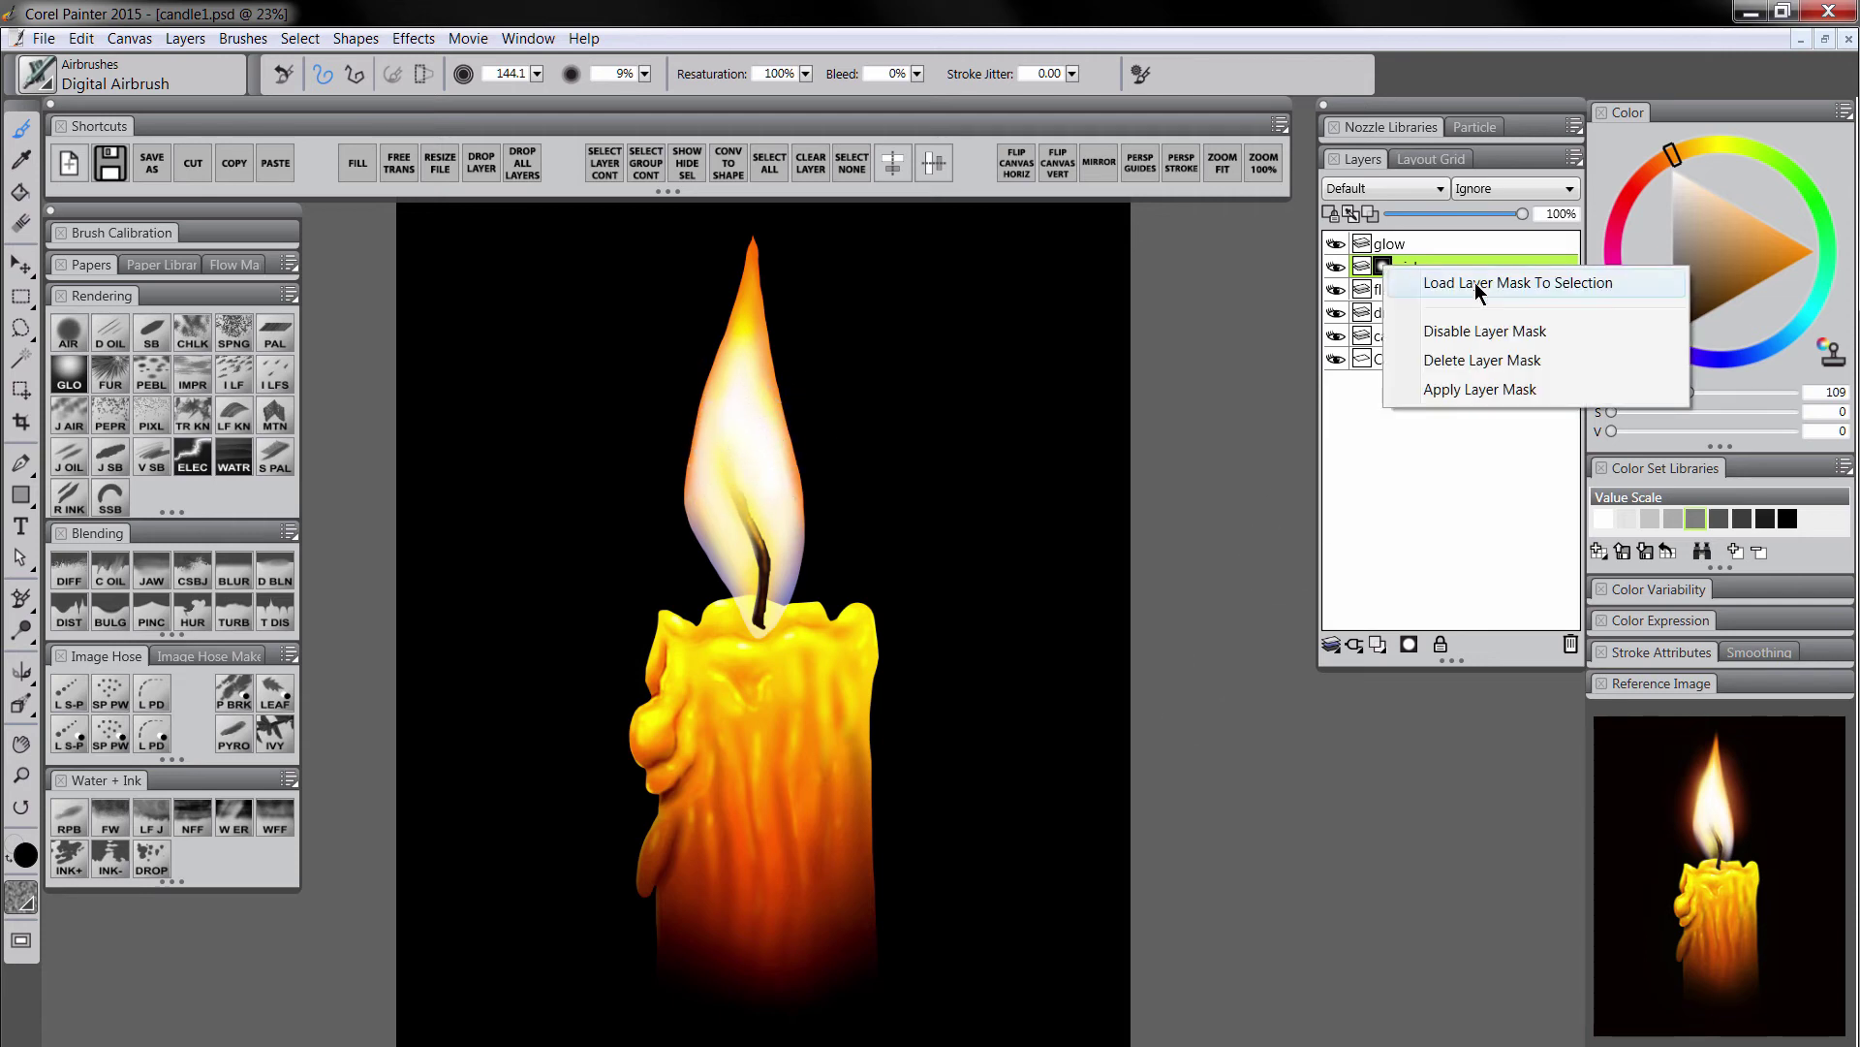
pyautogui.click(1467, 390)
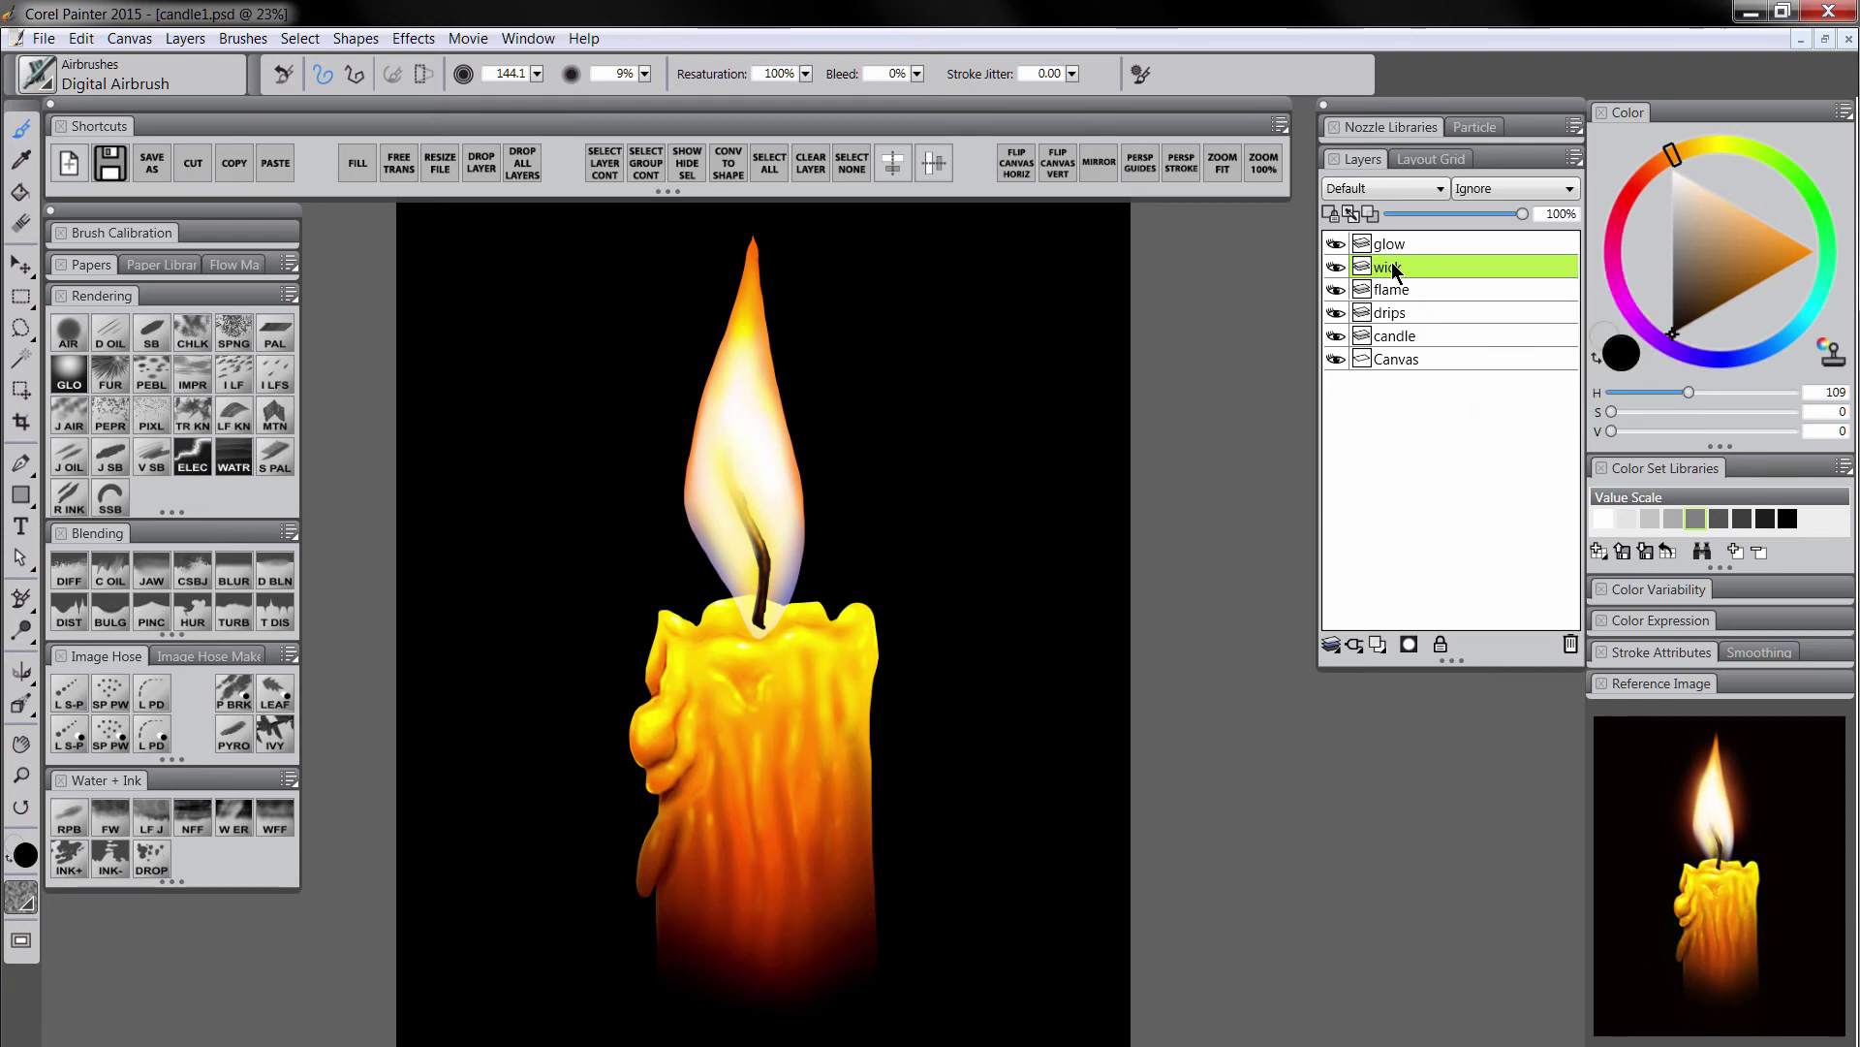
# Preserve transparency on the flame layer and airbrush white (S 0, V 255) into the flame's center above the wick, starting at size 113.4.
pyautogui.click(1402, 288)
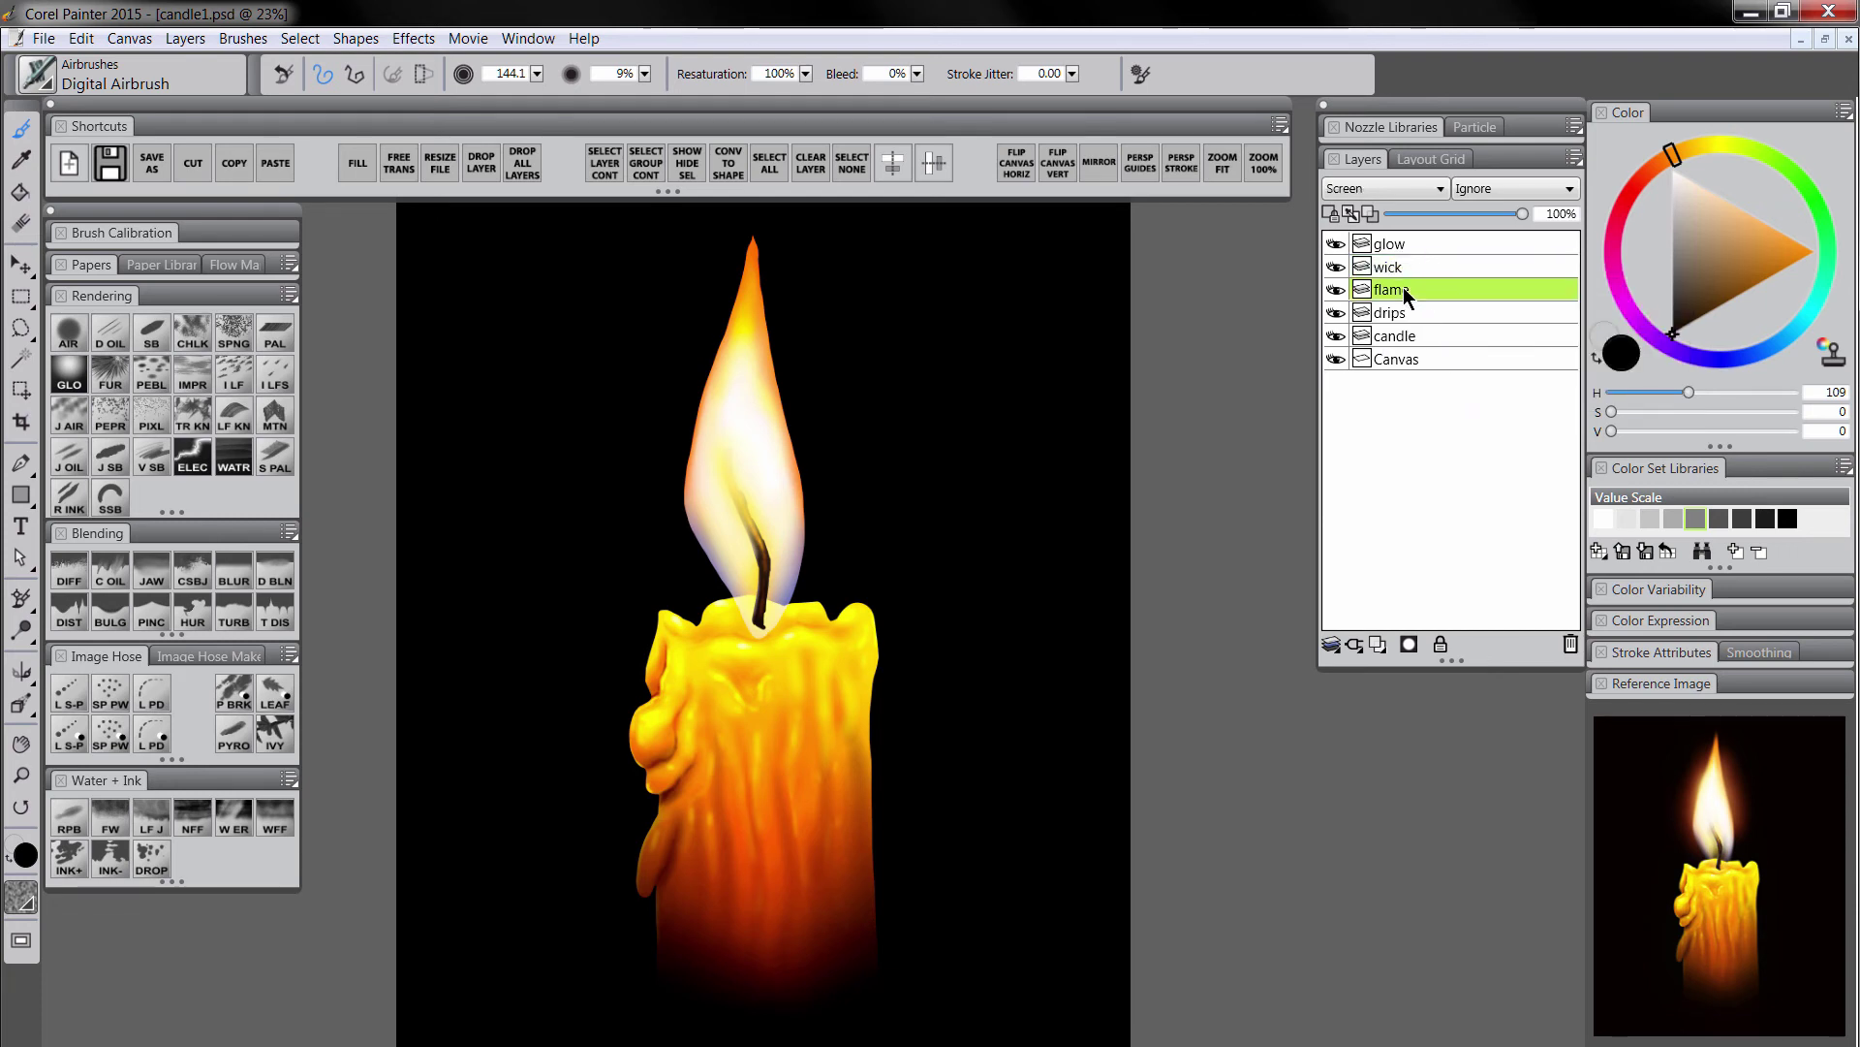
pyautogui.click(1332, 212)
pyautogui.click(1674, 162)
pyautogui.click(70, 328)
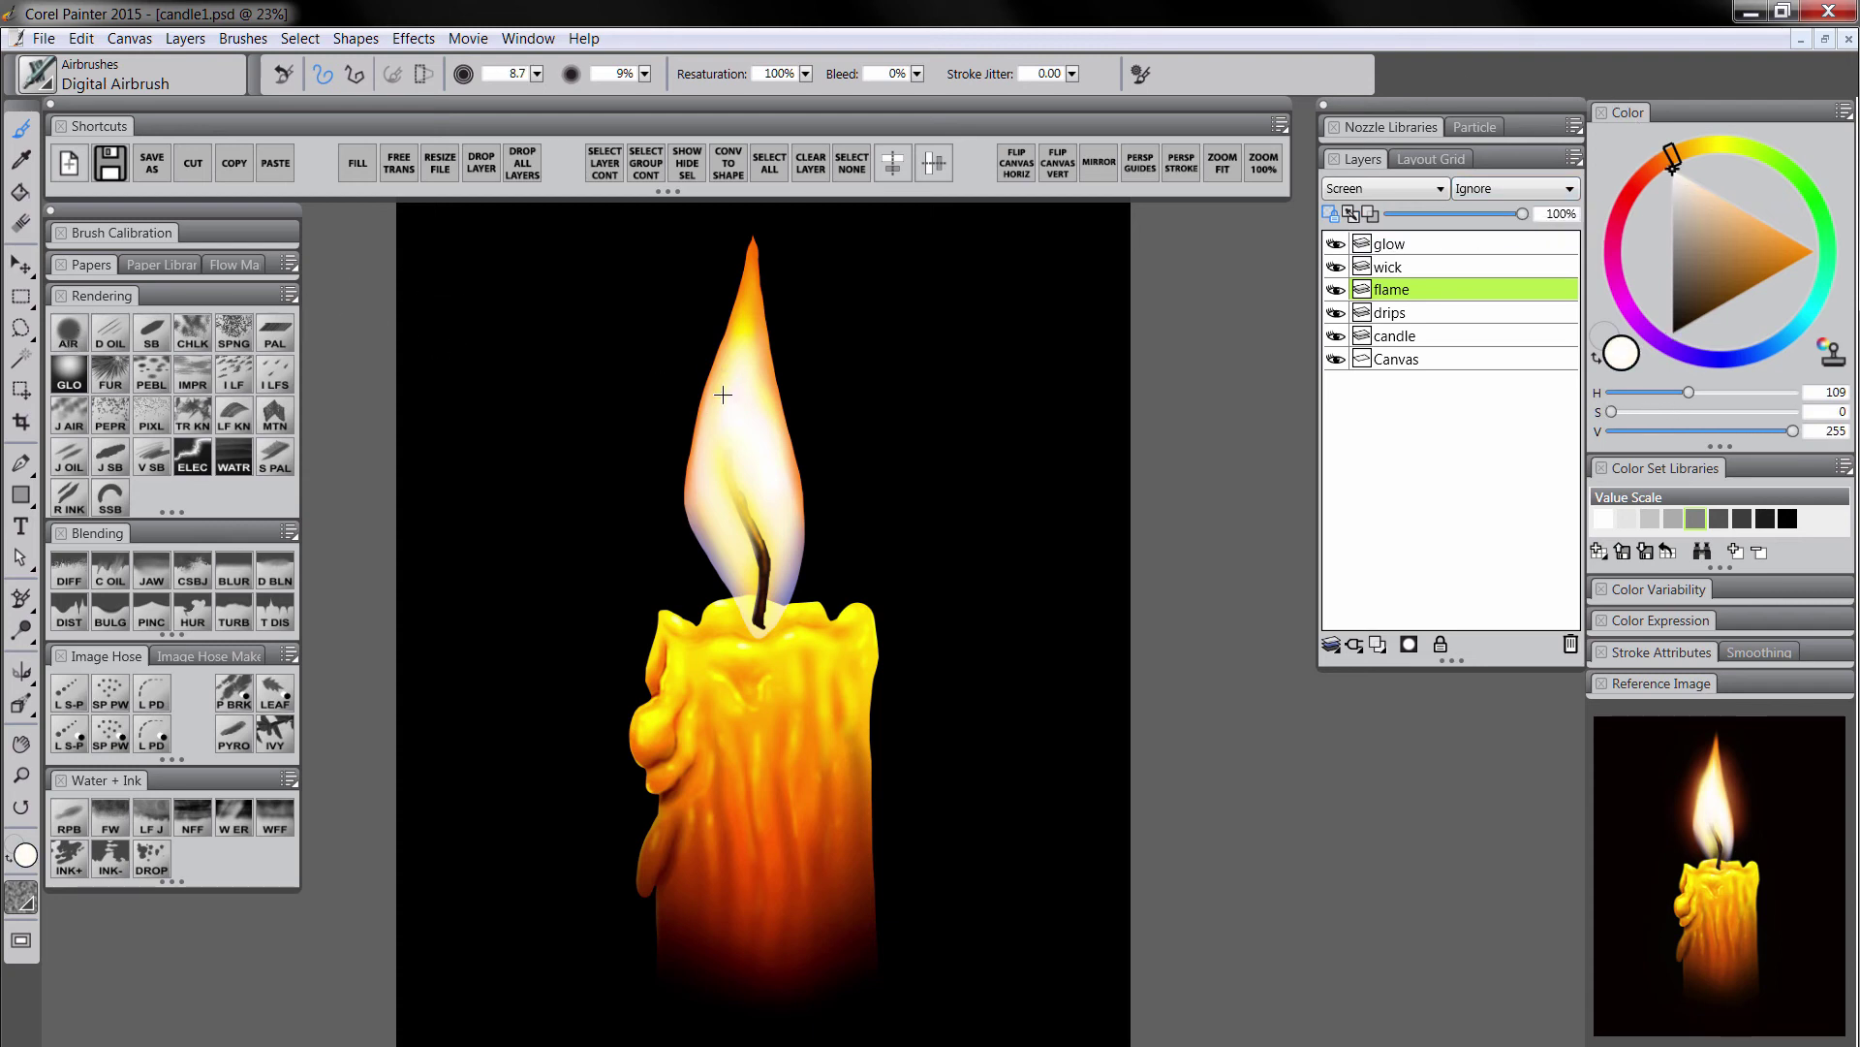
pyautogui.moveTo(722, 395)
pyautogui.mouseDown()
pyautogui.moveTo(748, 394)
pyautogui.moveTo(734, 468)
pyautogui.mouseUp()
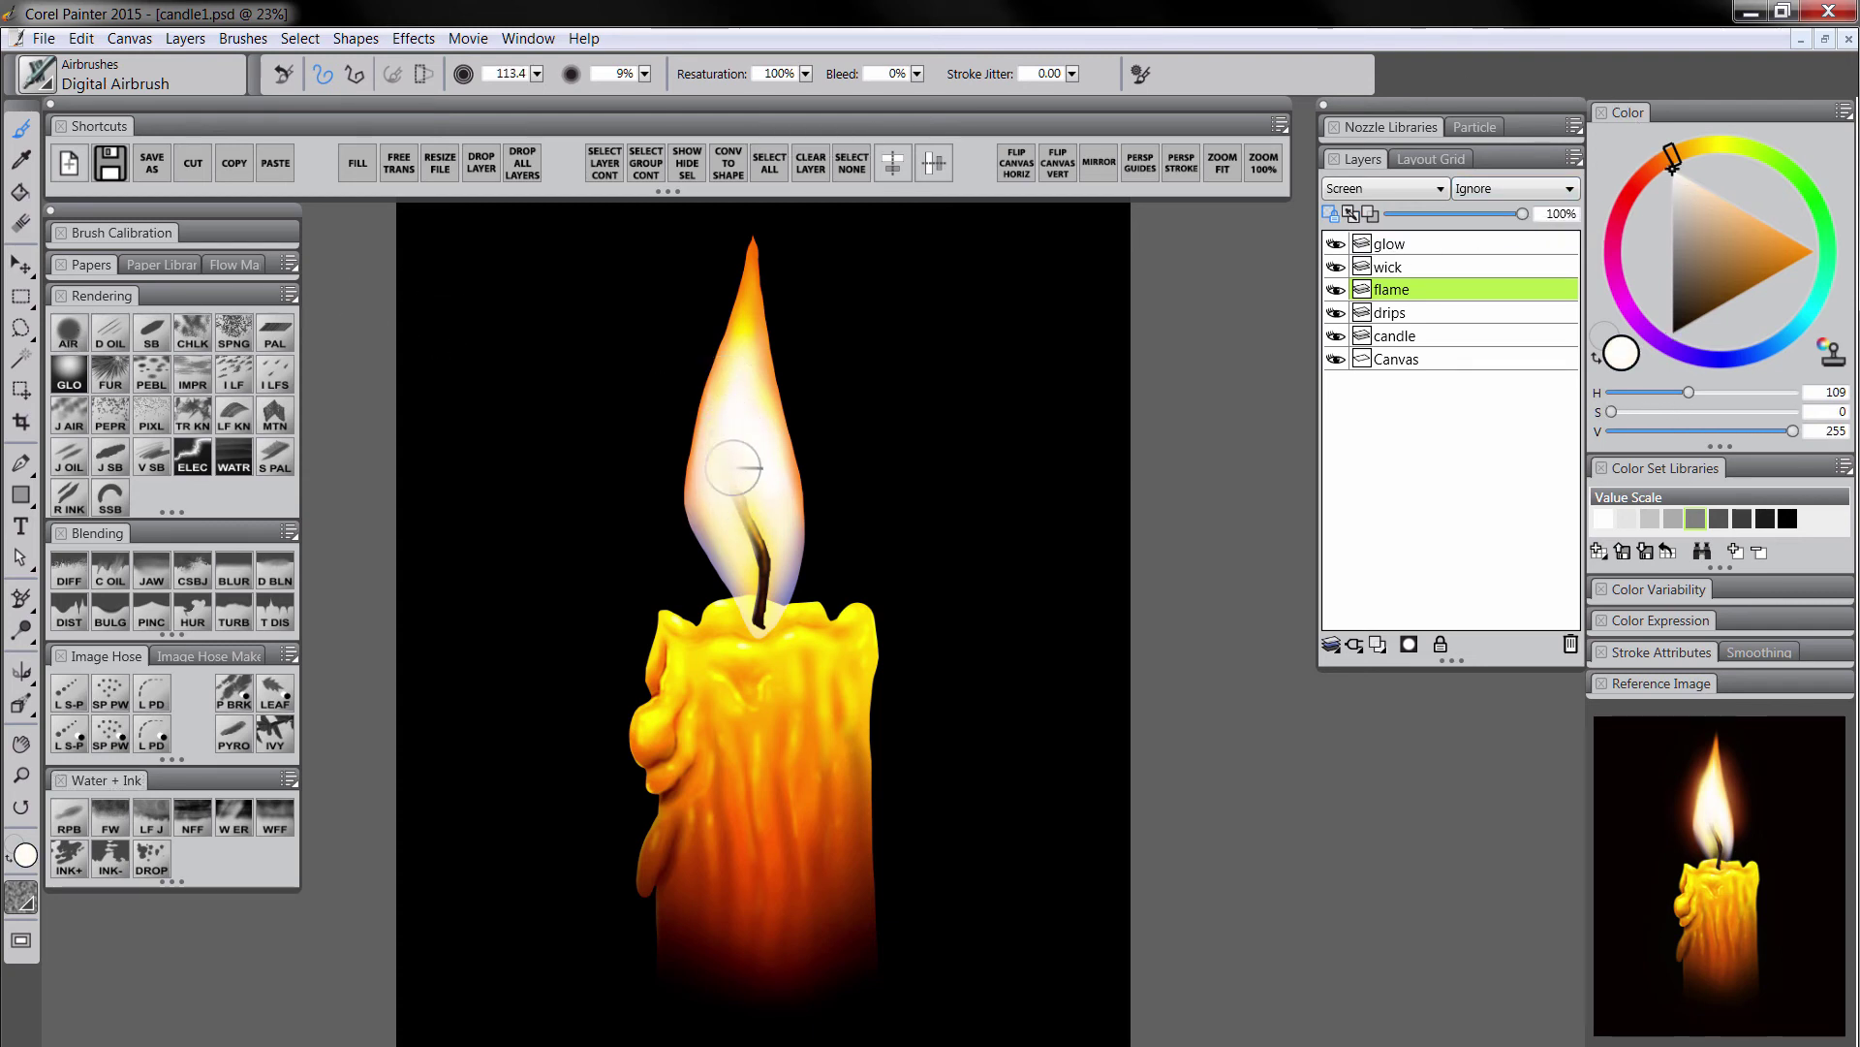
pyautogui.press('[')
pyautogui.press('[')
pyautogui.press('[')
# Airbrush a light tint of yellow (H 123, S 255, V 128) into the lower flame around the wick.
pyautogui.click(1708, 144)
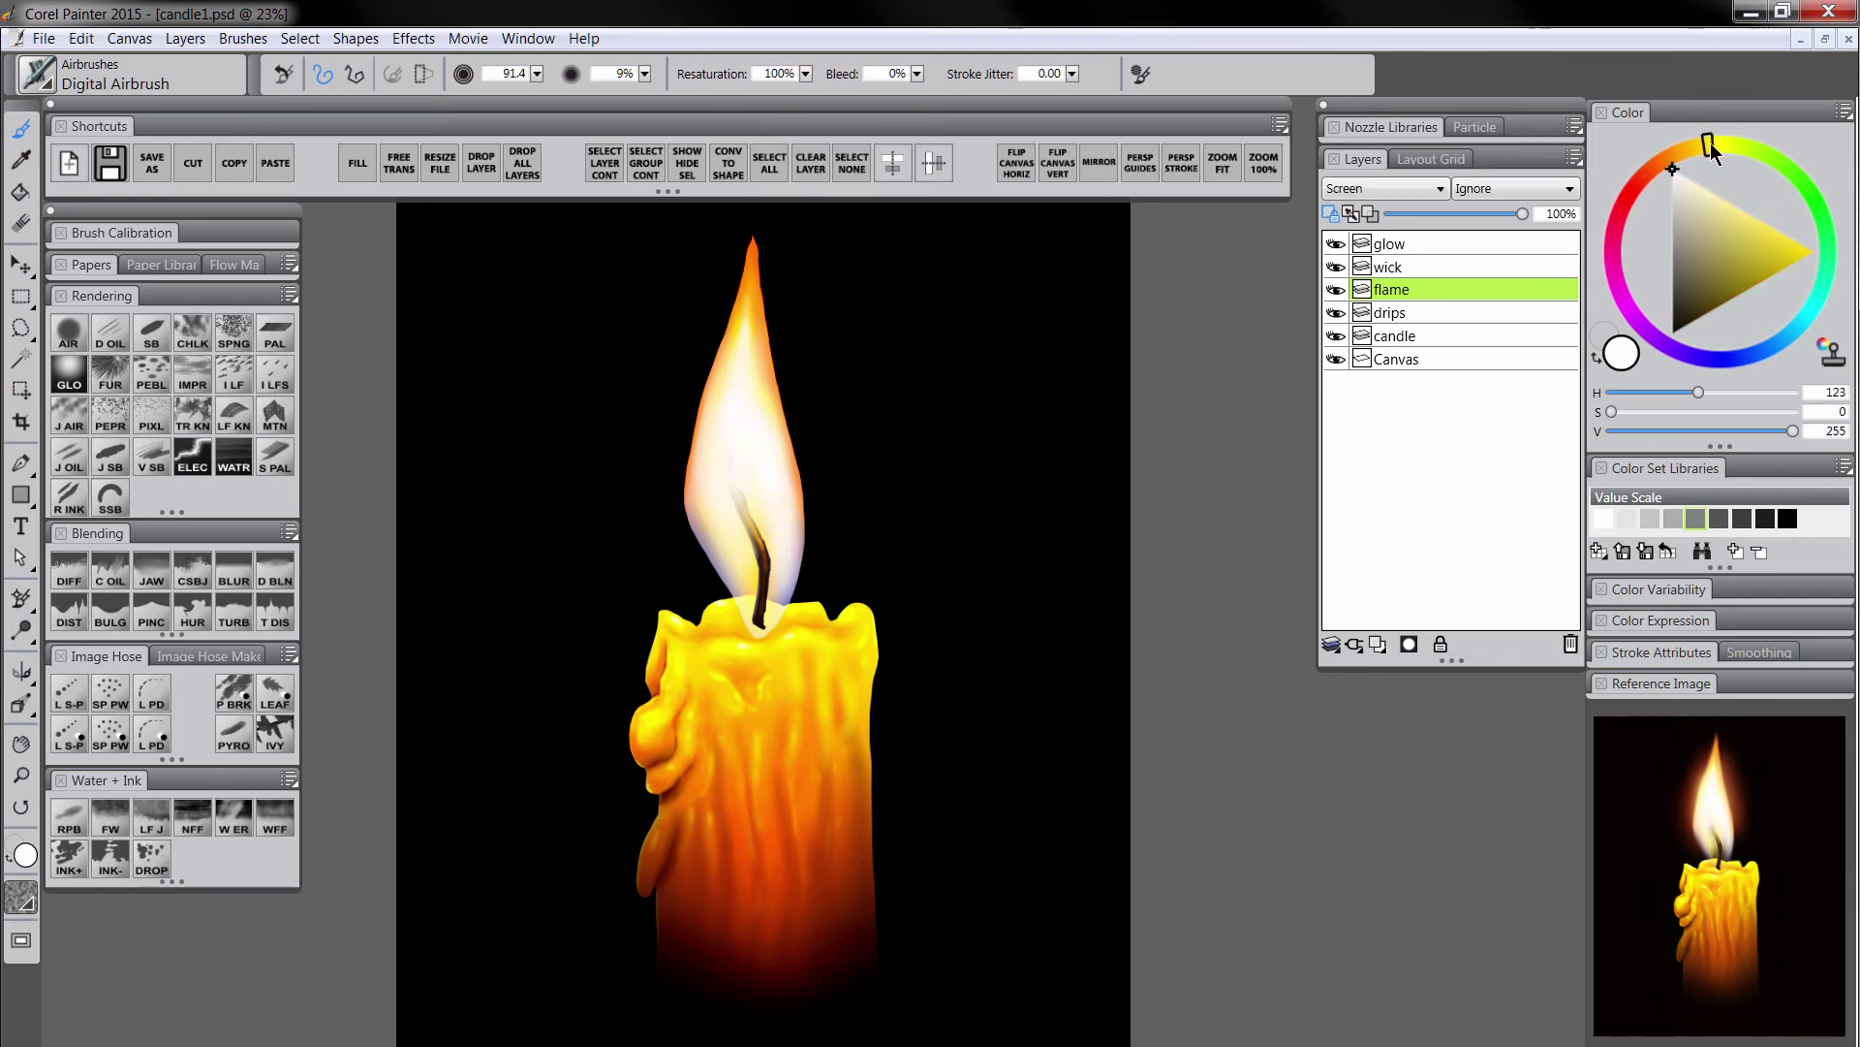
pyautogui.click(1815, 251)
pyautogui.press(']')
pyautogui.press(']')
pyautogui.press(']')
pyautogui.press(']')
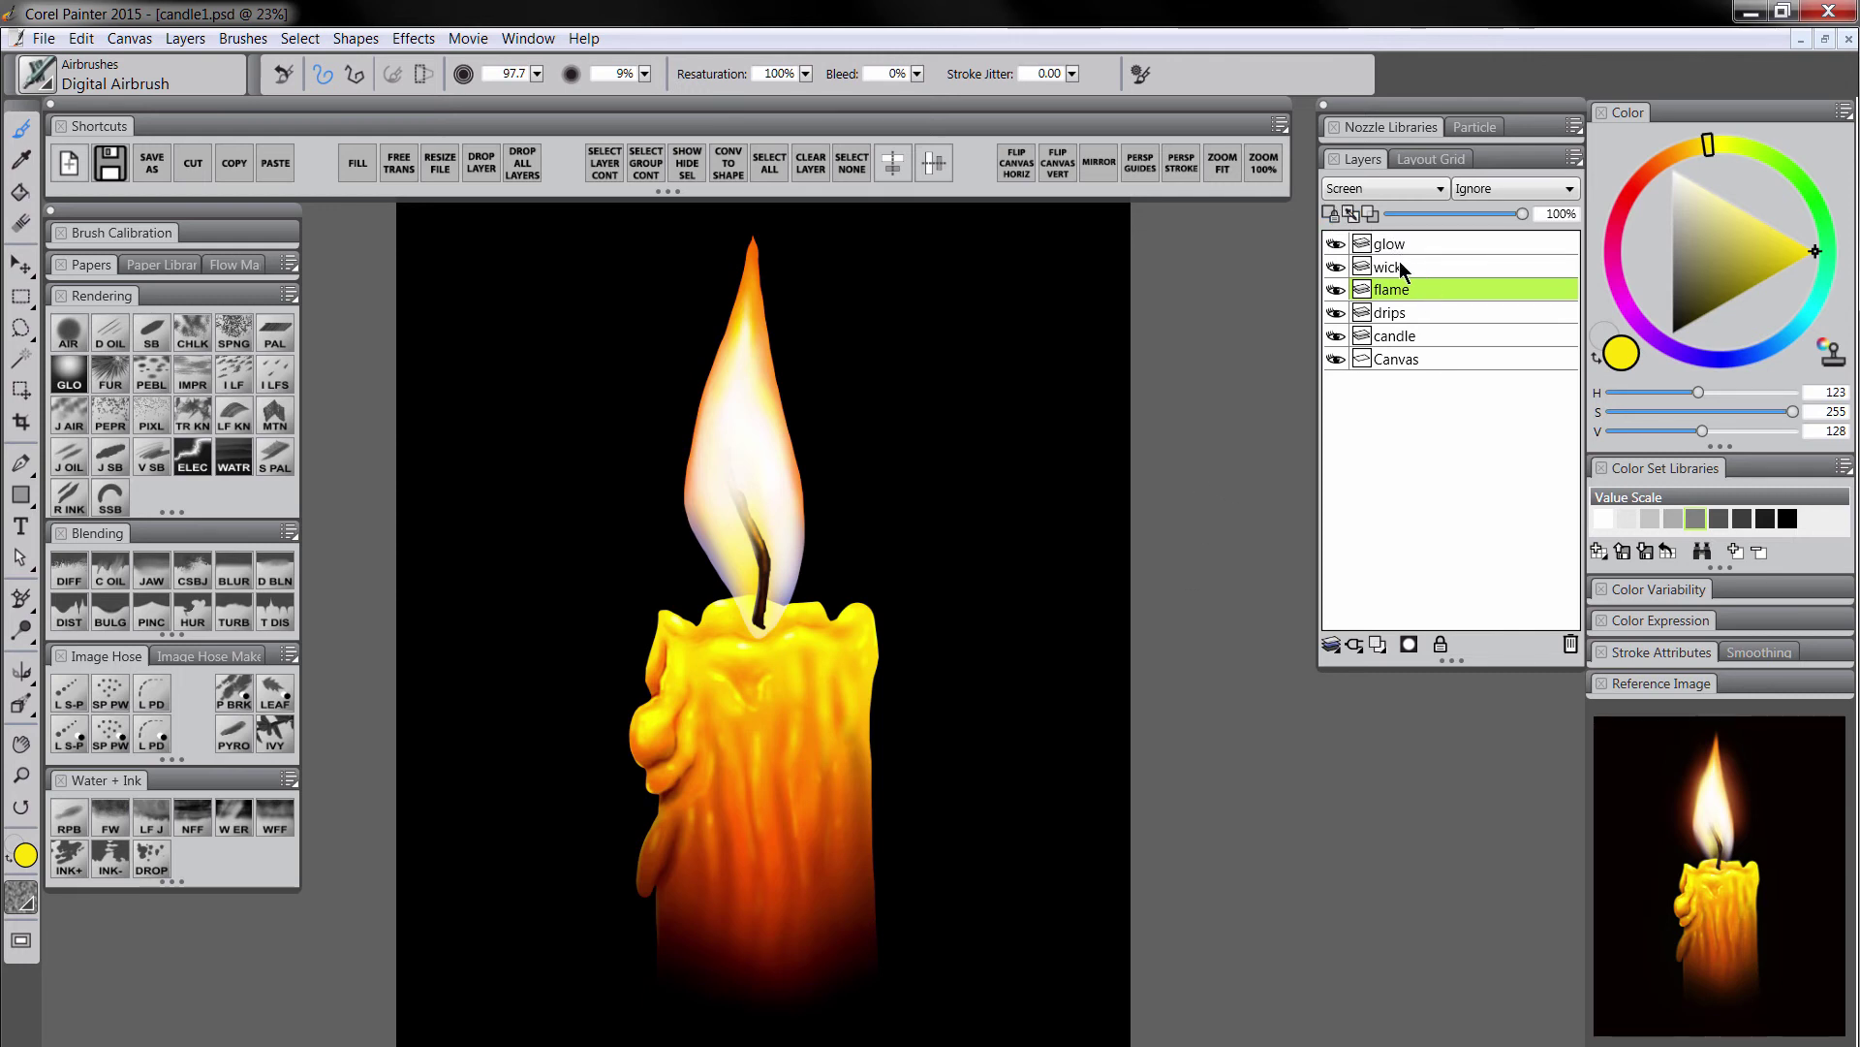
# Soften the flame layer with a Motion Blur of radius 88.6, angle 90° and thinness 2%.
pyautogui.click(415, 38)
pyautogui.moveTo(474, 164)
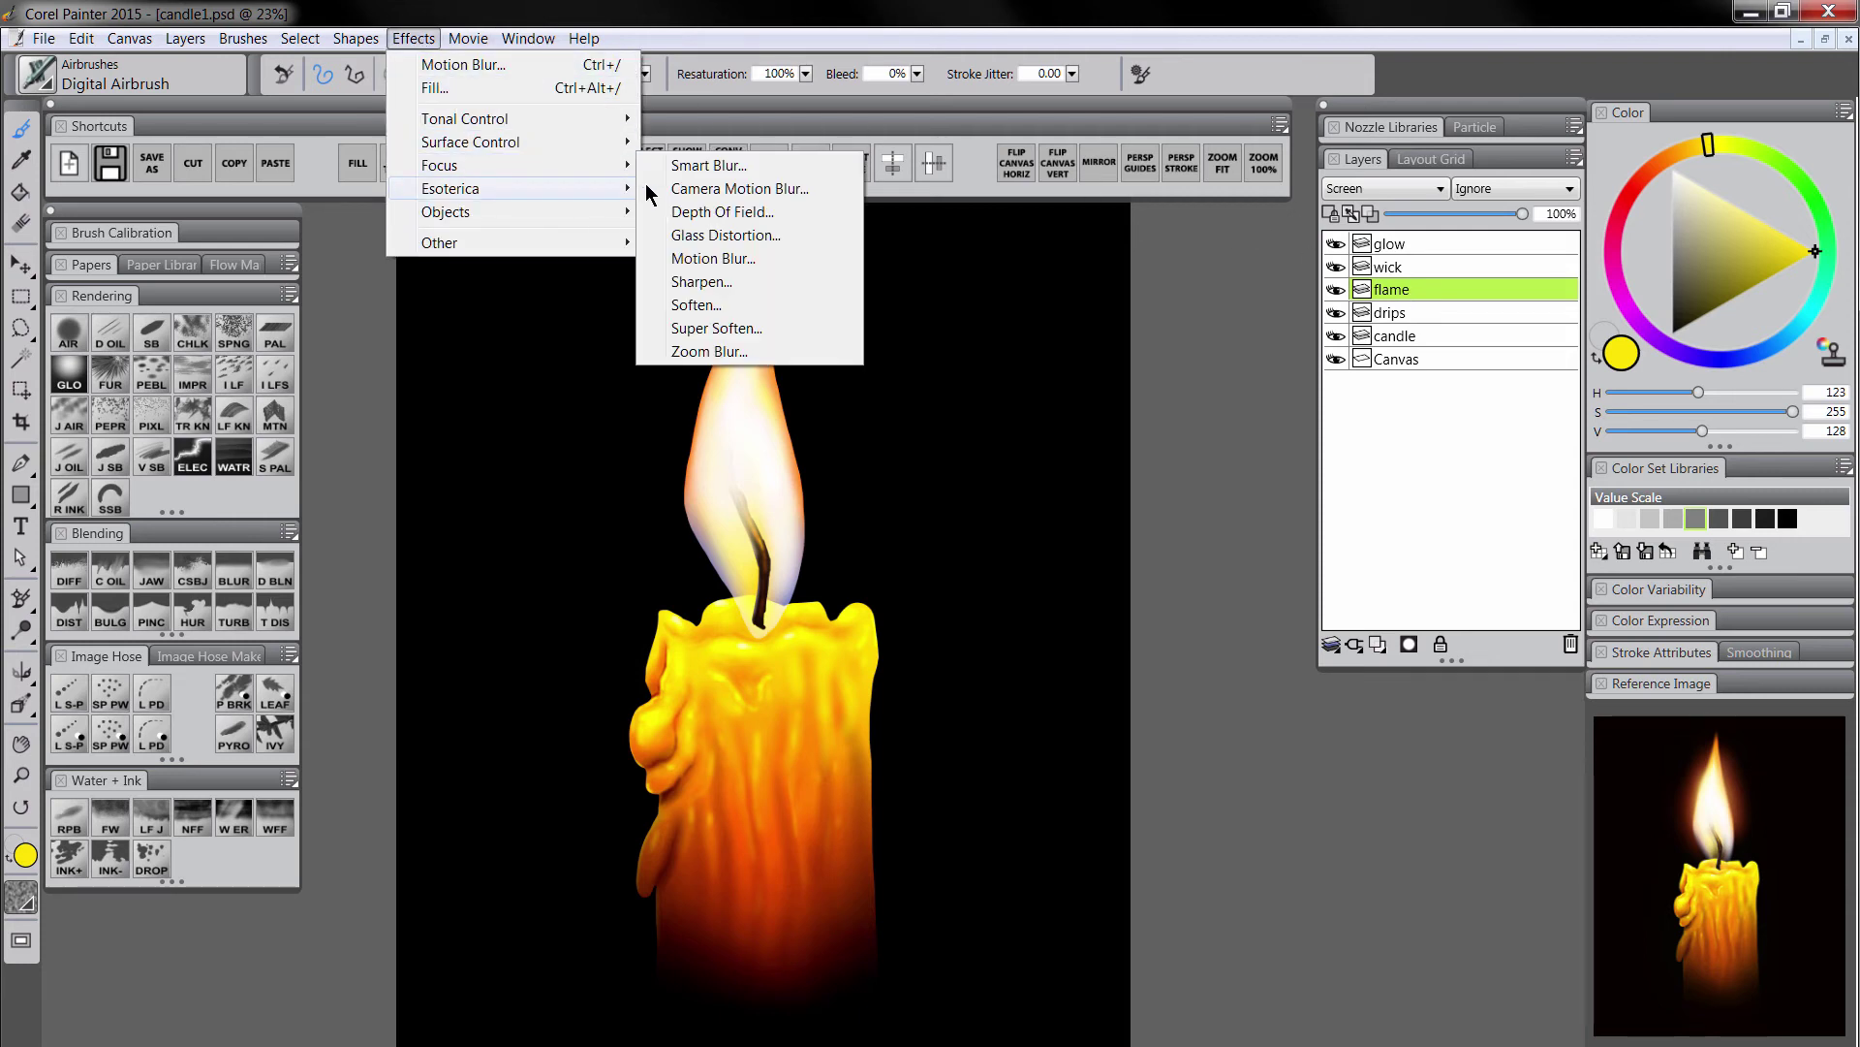
pyautogui.click(717, 260)
pyautogui.moveTo(829, 339); pyautogui.dragTo(1324, 426)
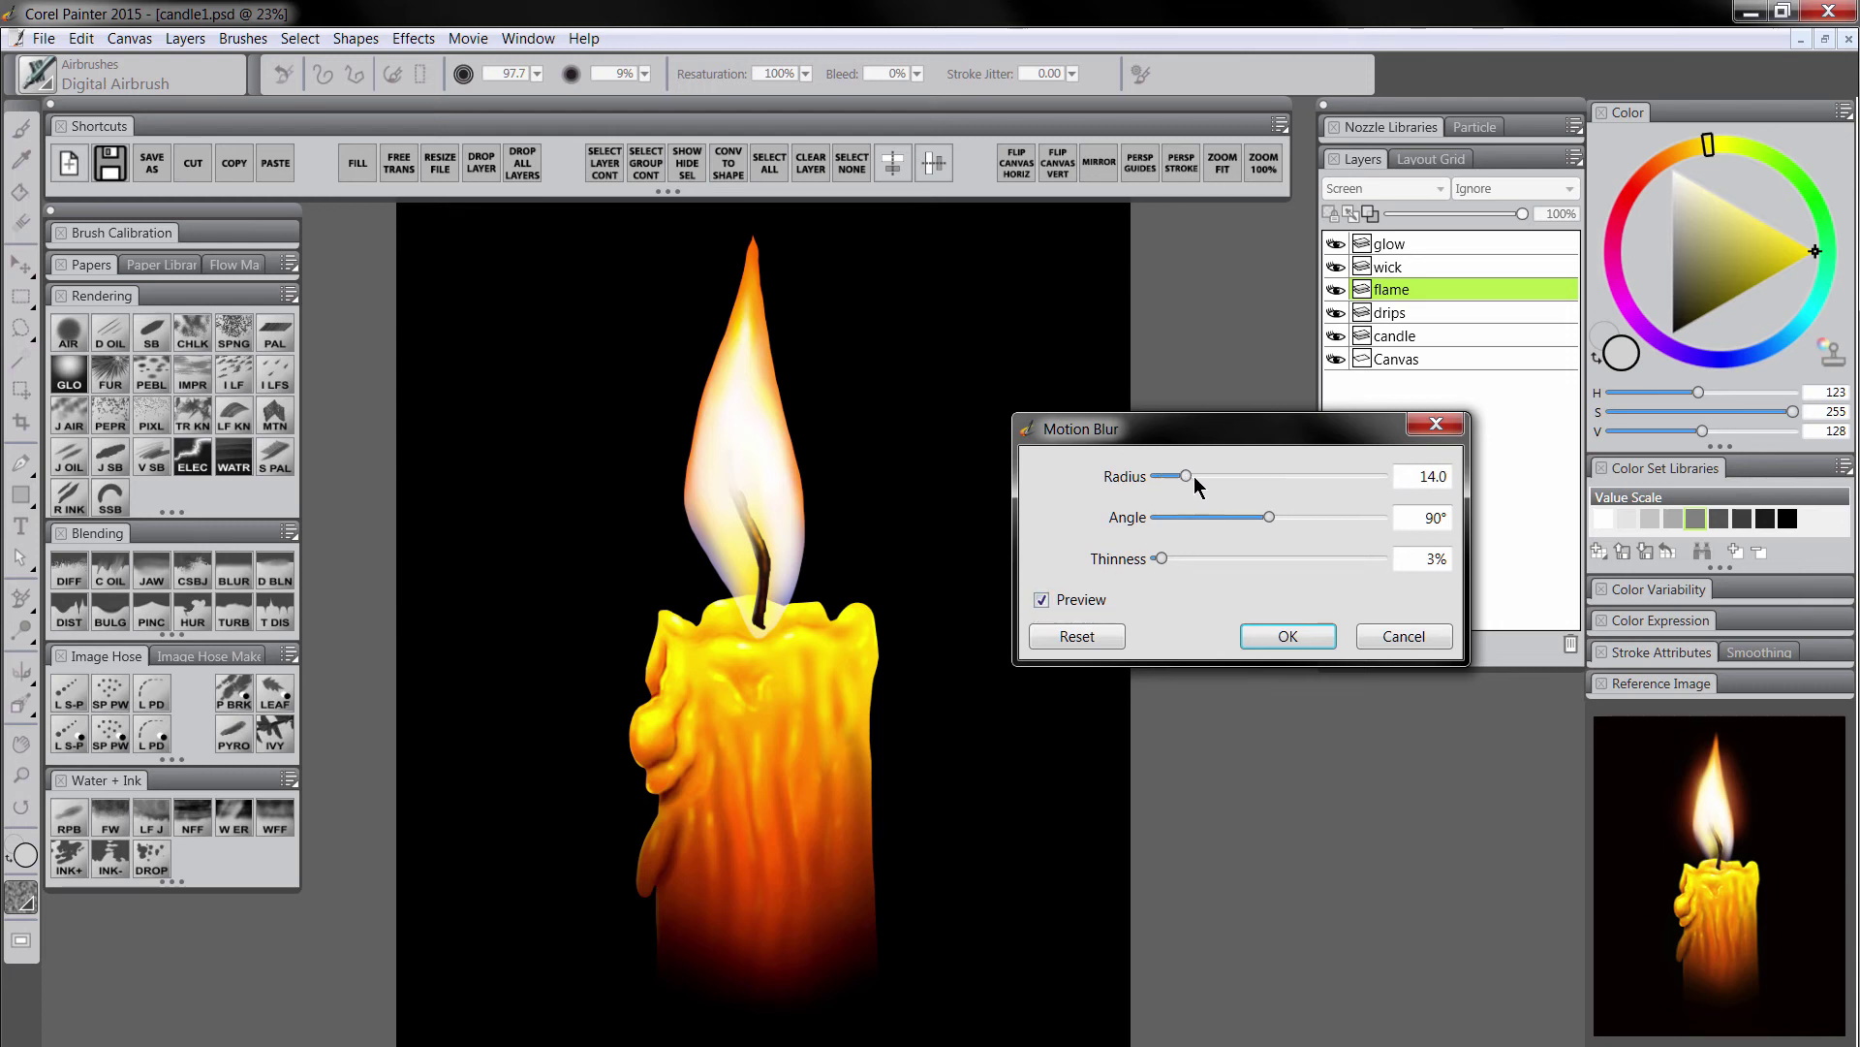
pyautogui.moveTo(1194, 478); pyautogui.dragTo(1356, 479)
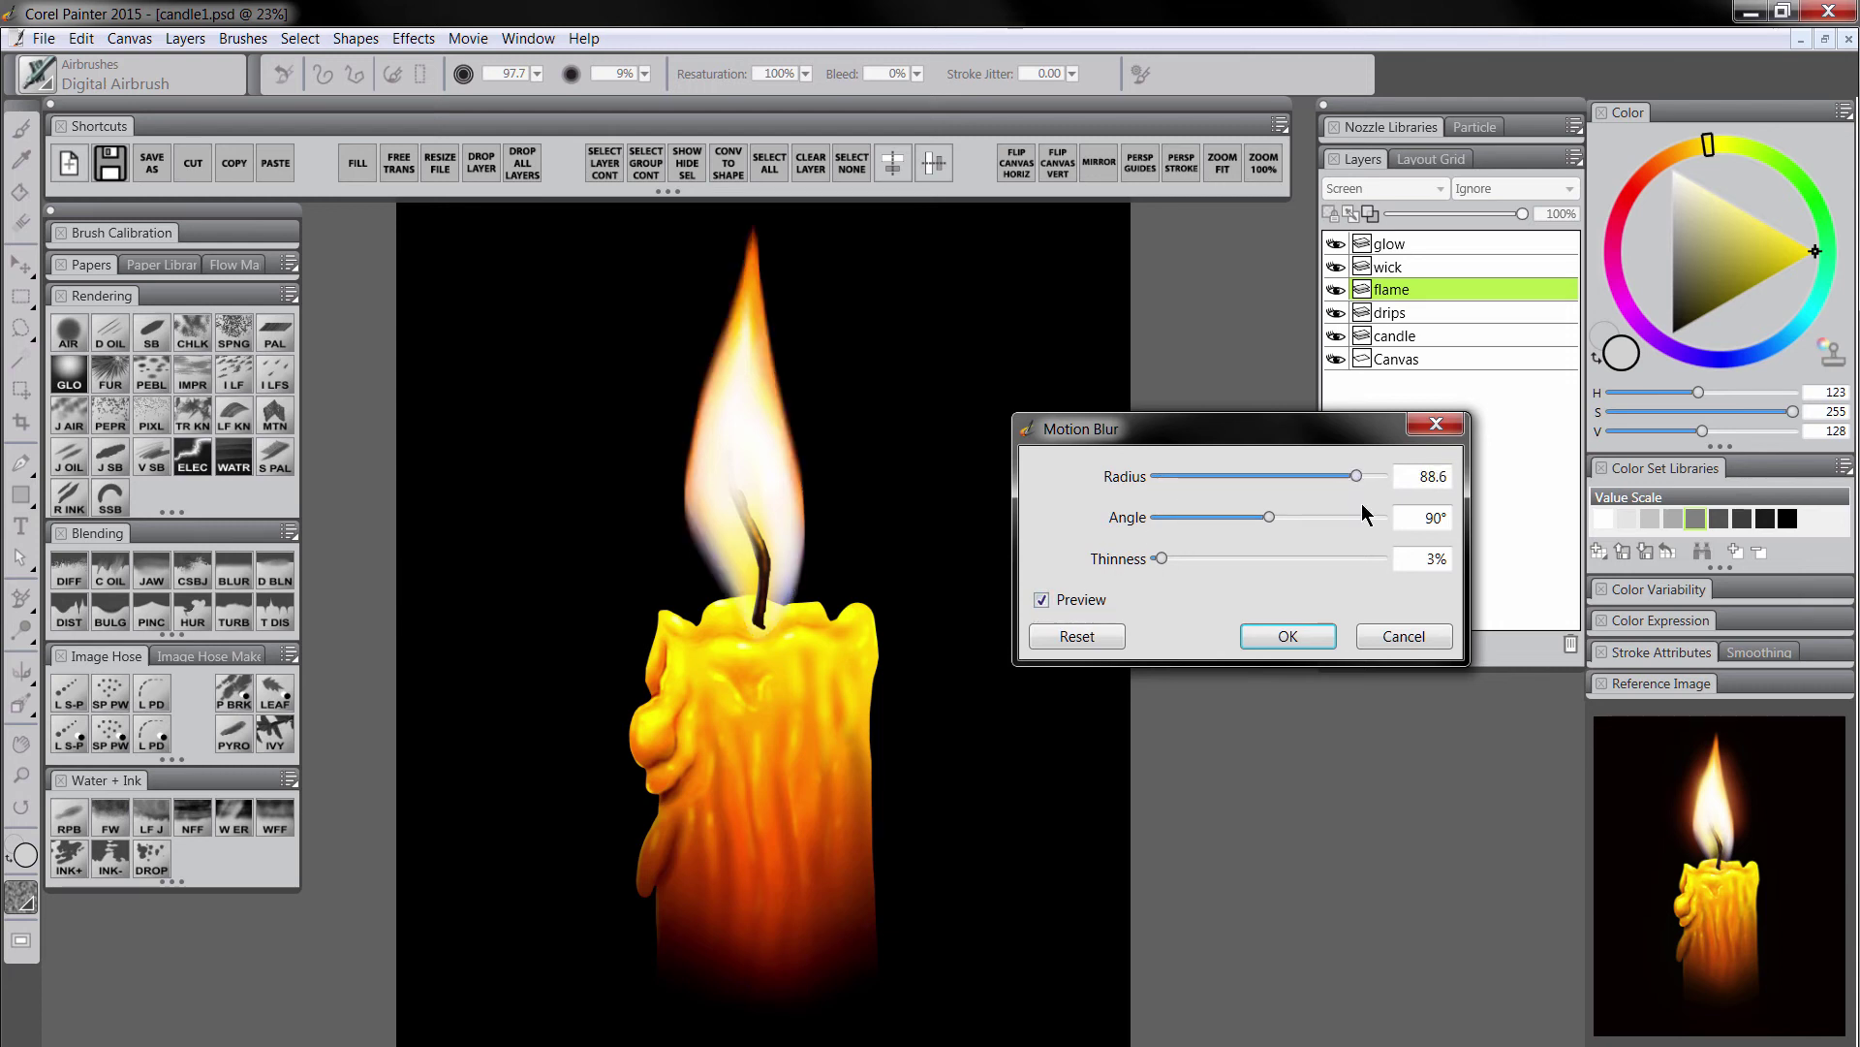
pyautogui.click(1427, 519)
pyautogui.moveTo(1160, 557)
pyautogui.mouseDown()
pyautogui.moveTo(1196, 557)
pyautogui.moveTo(1160, 557)
pyautogui.mouseUp()
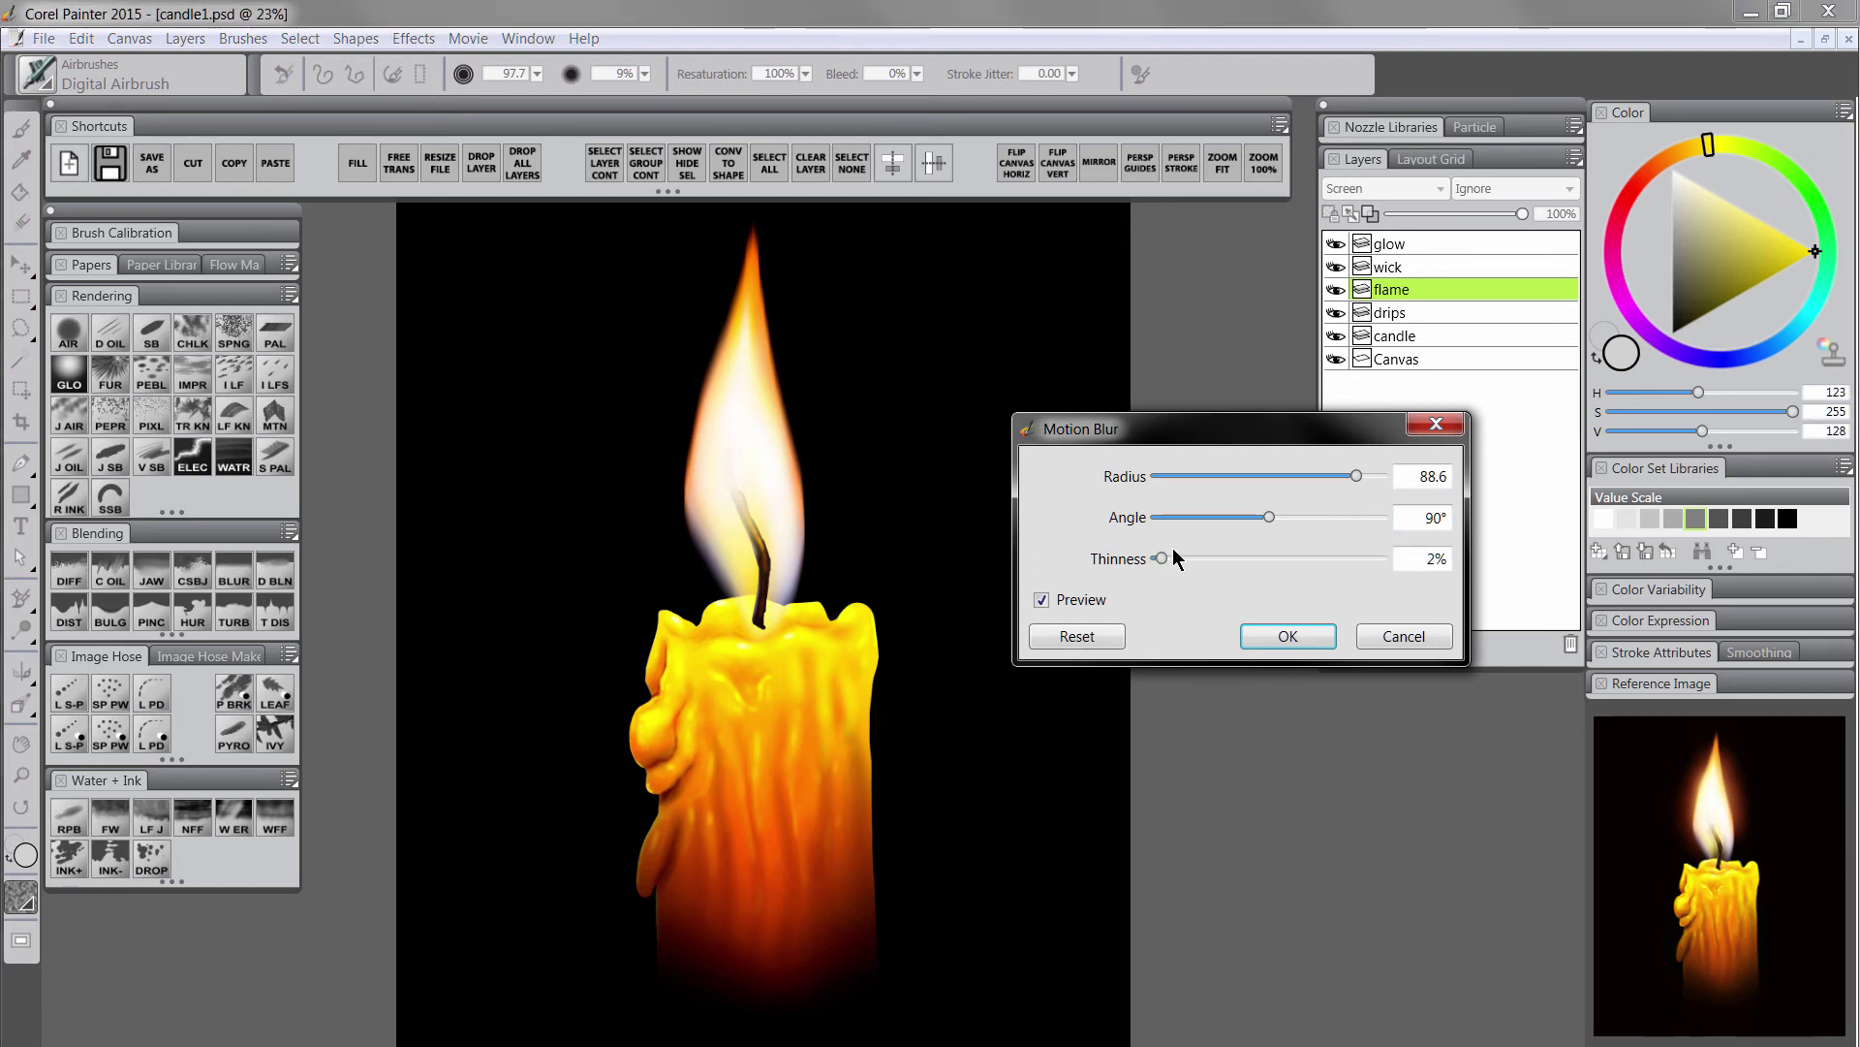
pyautogui.click(1301, 635)
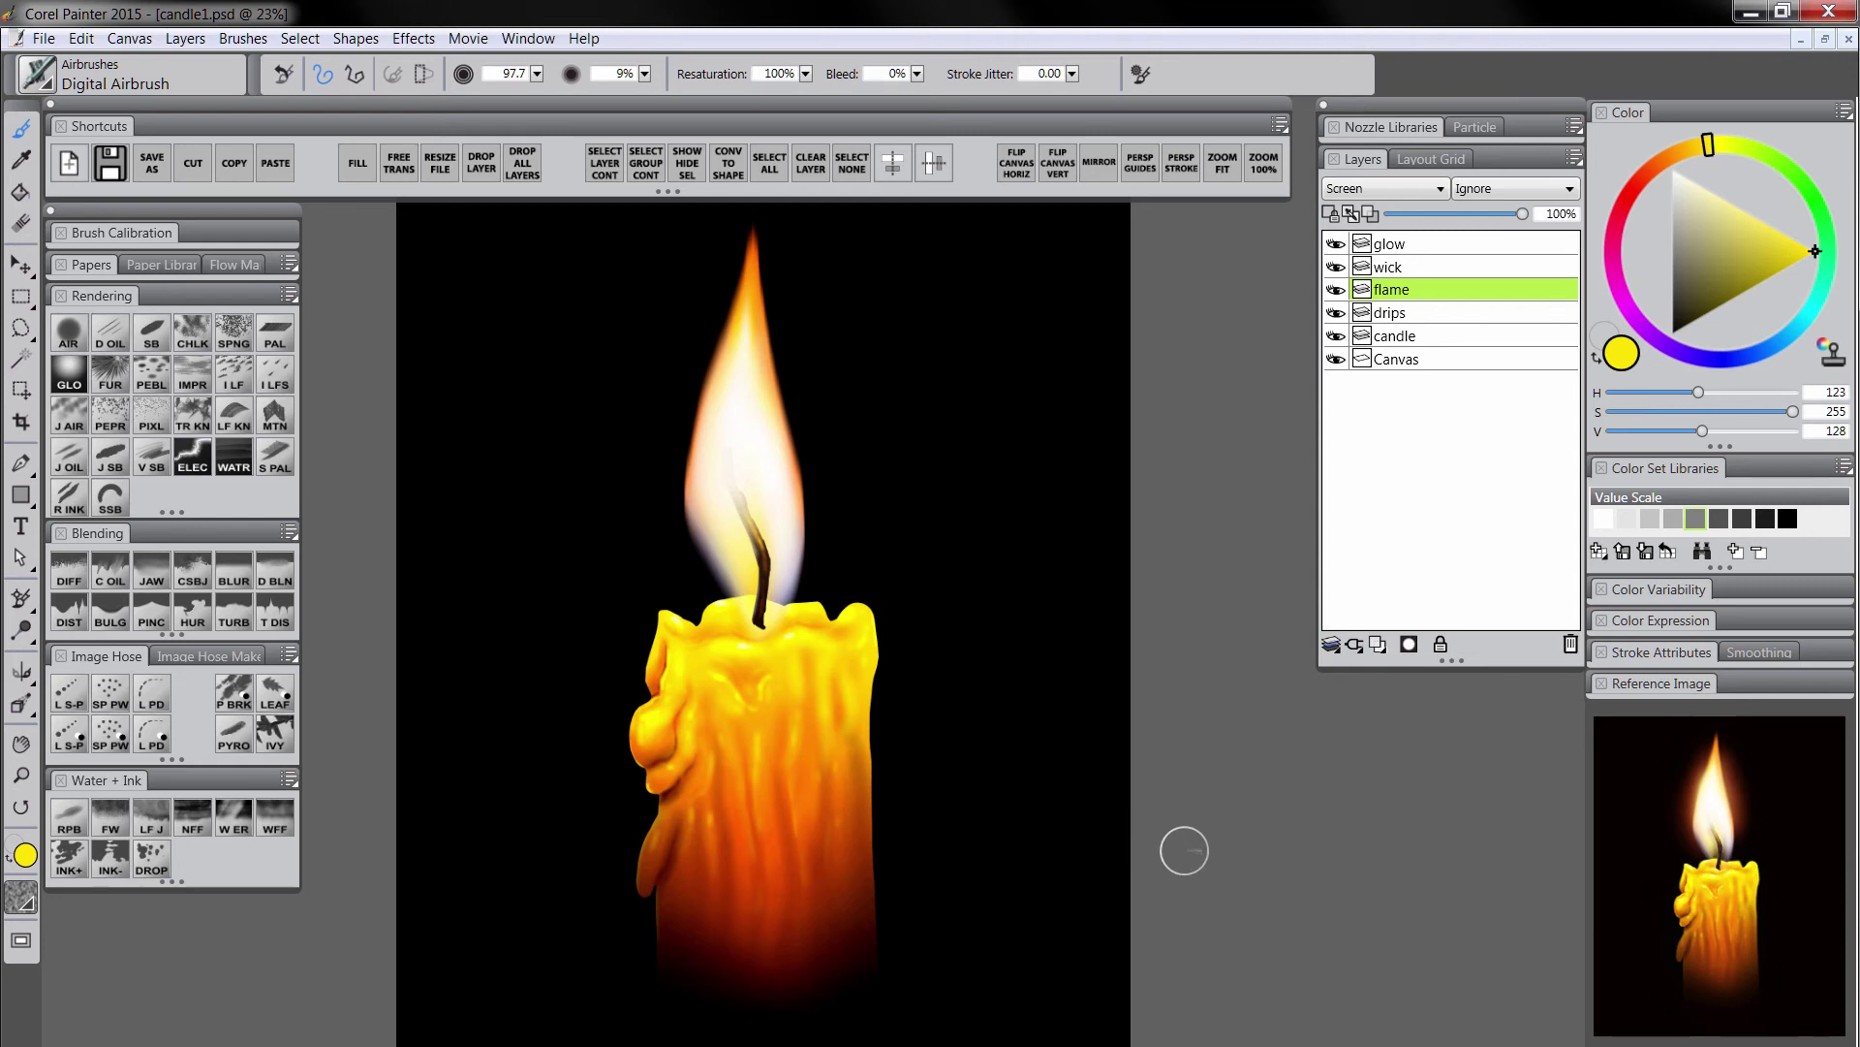
# Set the glow layer's composite method to Screen.
pyautogui.click(1402, 242)
pyautogui.click(1376, 188)
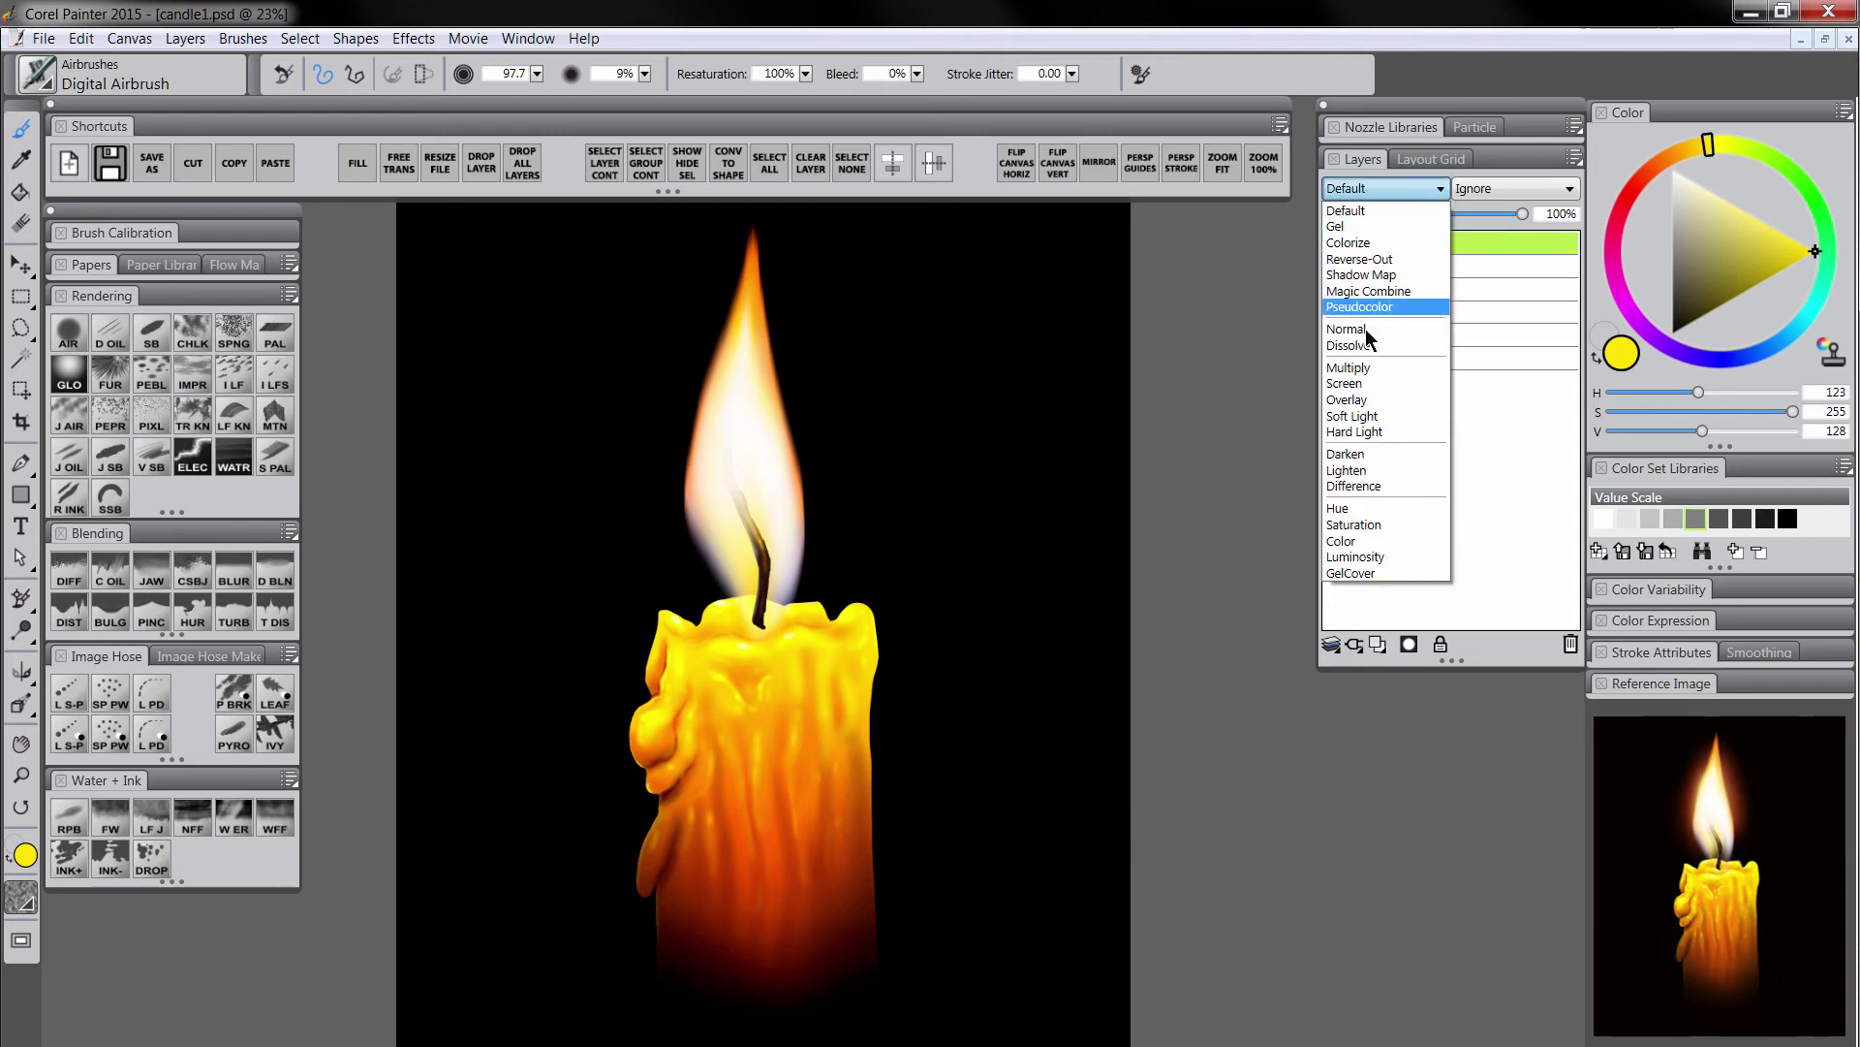
pyautogui.click(1361, 382)
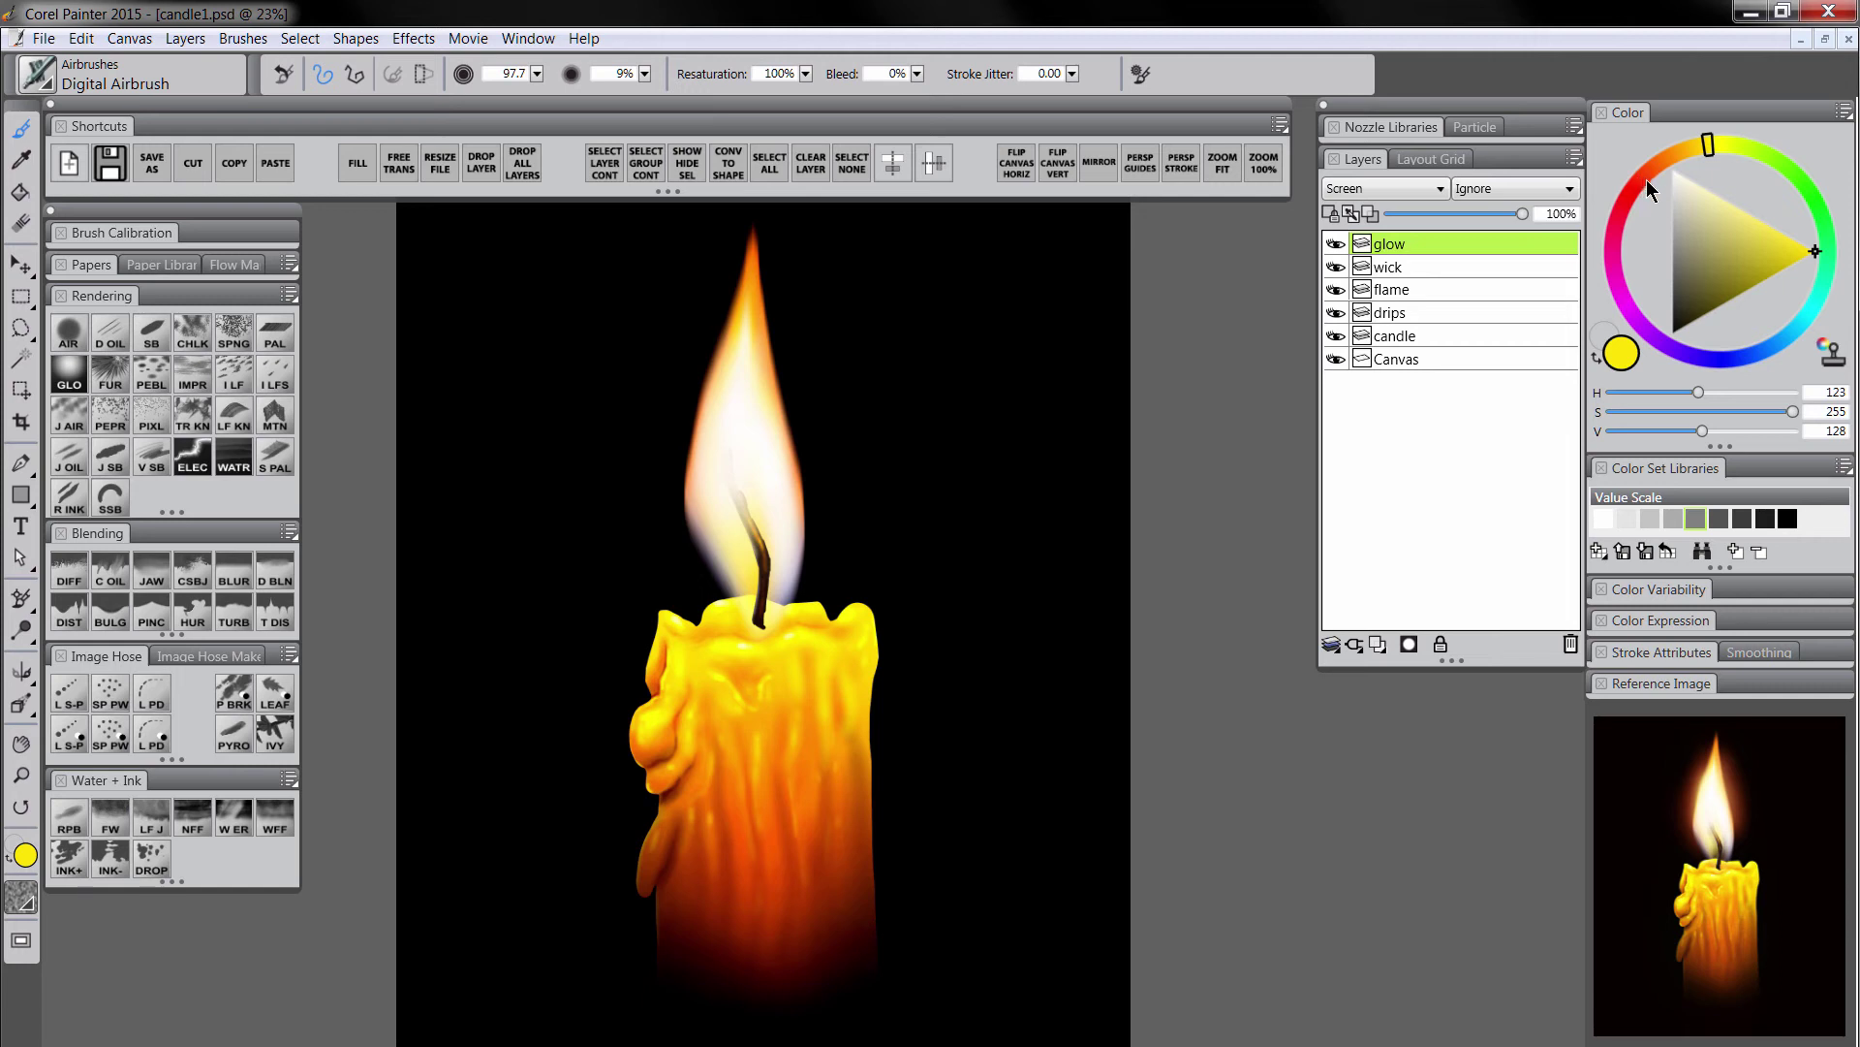
# Paint a soft red halo (H 95, S 255, V 128) around the flame with the Glow brush, starting at size 749.9.
pyautogui.click(1645, 178)
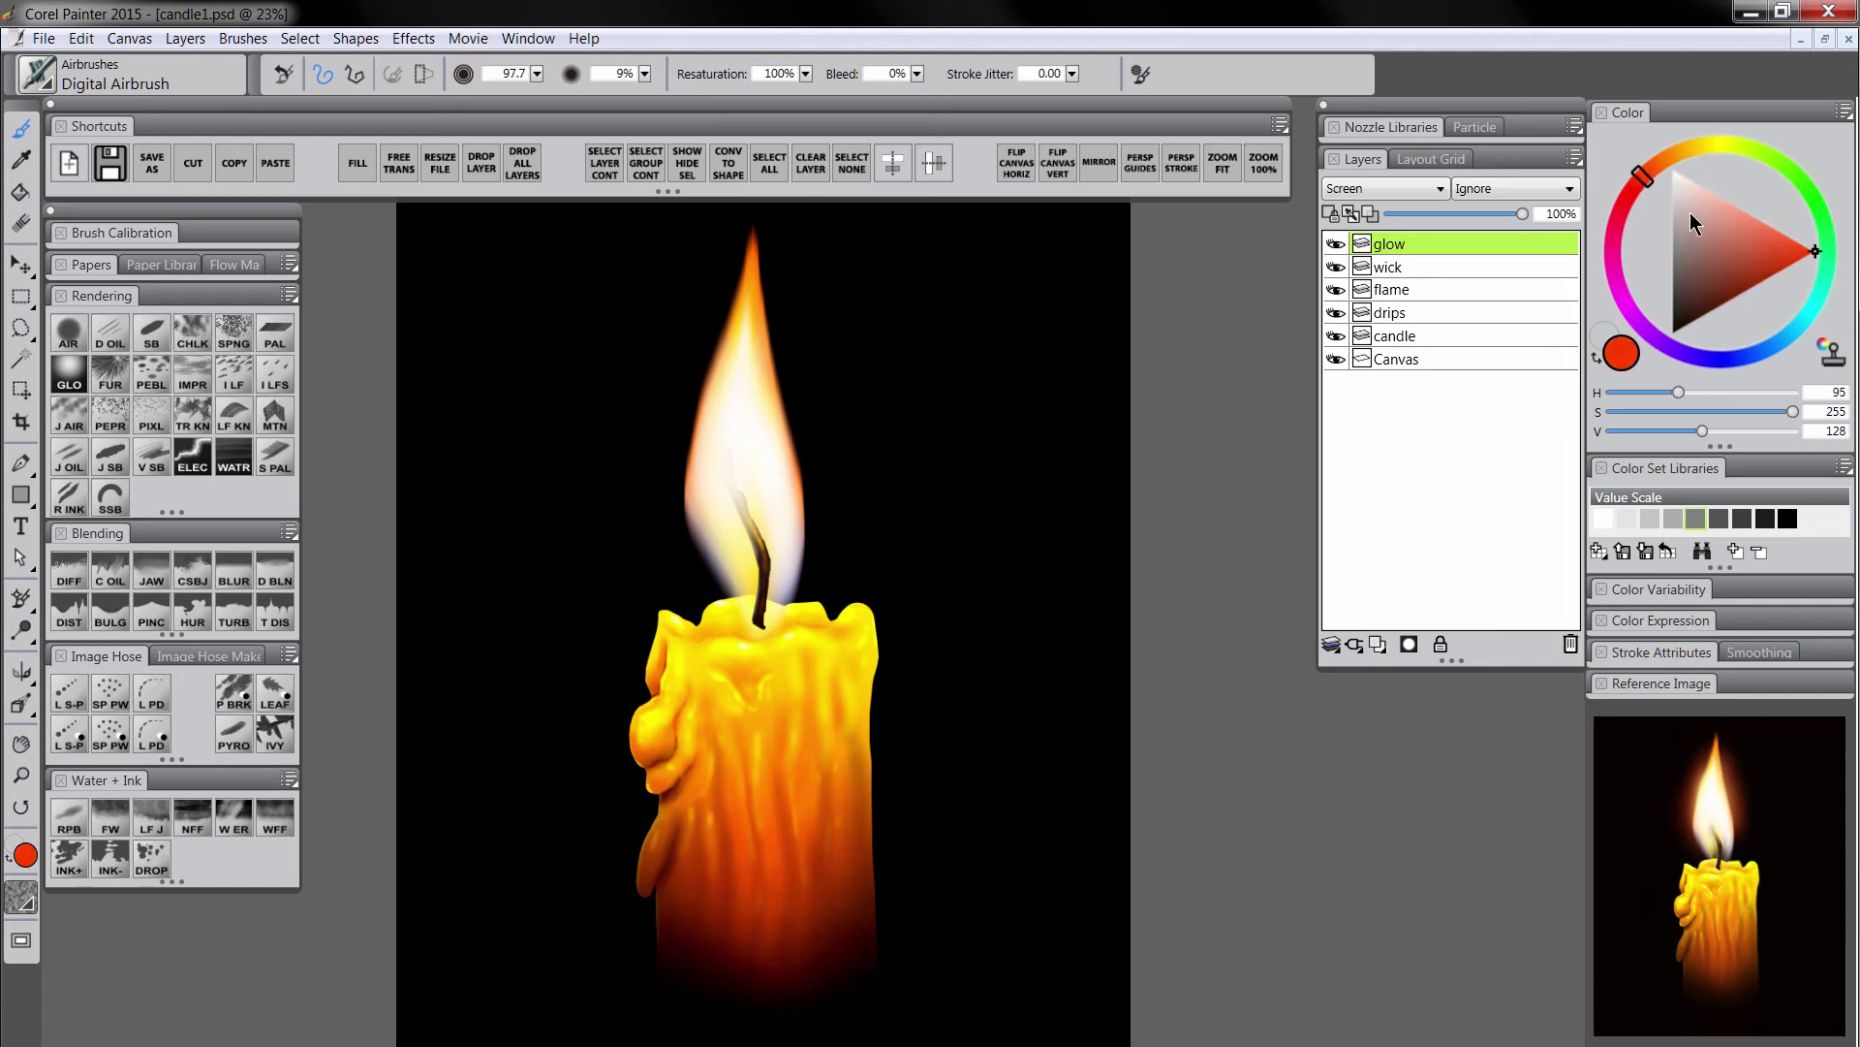
pyautogui.click(69, 378)
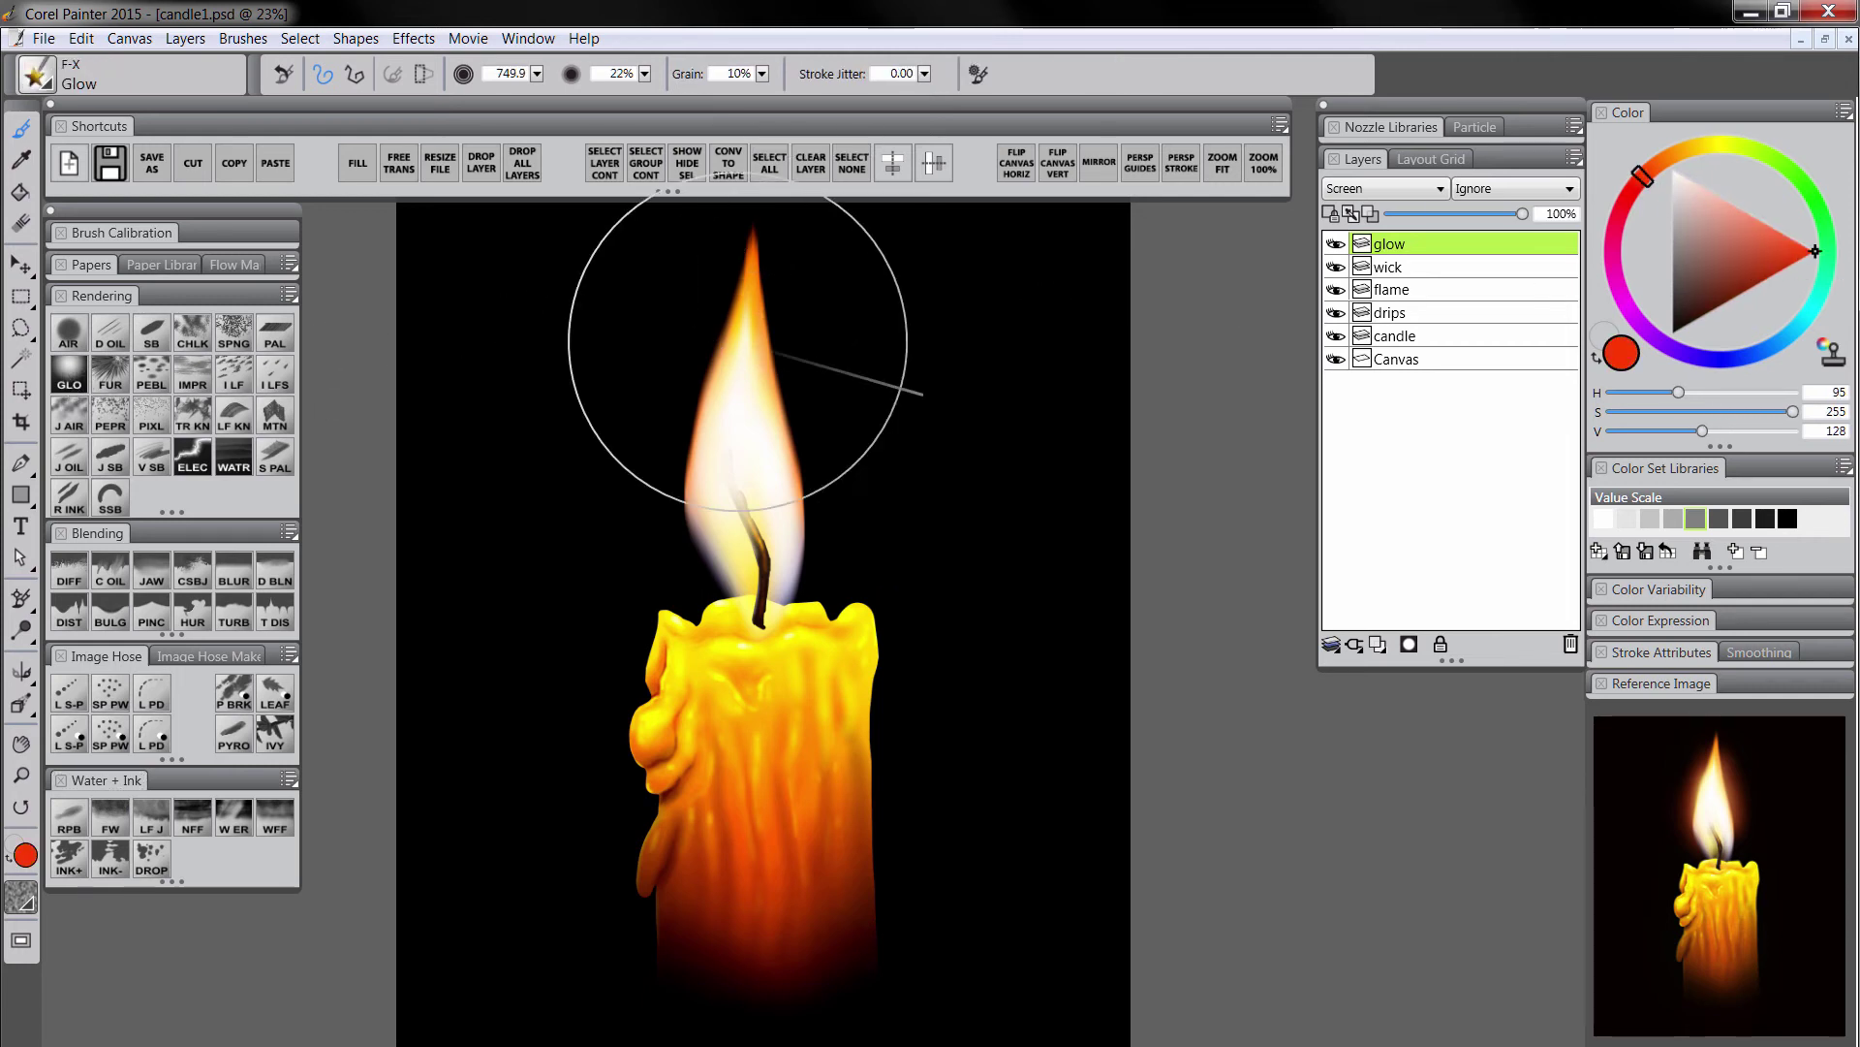
pyautogui.moveTo(738, 341)
pyautogui.mouseDown()
pyautogui.moveTo(706, 480)
pyautogui.moveTo(762, 318)
pyautogui.moveTo(799, 517)
pyautogui.moveTo(731, 417)
pyautogui.moveTo(712, 536)
pyautogui.moveTo(732, 308)
pyautogui.moveTo(752, 277)
pyautogui.moveTo(786, 497)
pyautogui.moveTo(687, 464)
pyautogui.moveTo(701, 504)
pyautogui.moveTo(810, 320)
pyautogui.mouseUp()
pyautogui.press('[')
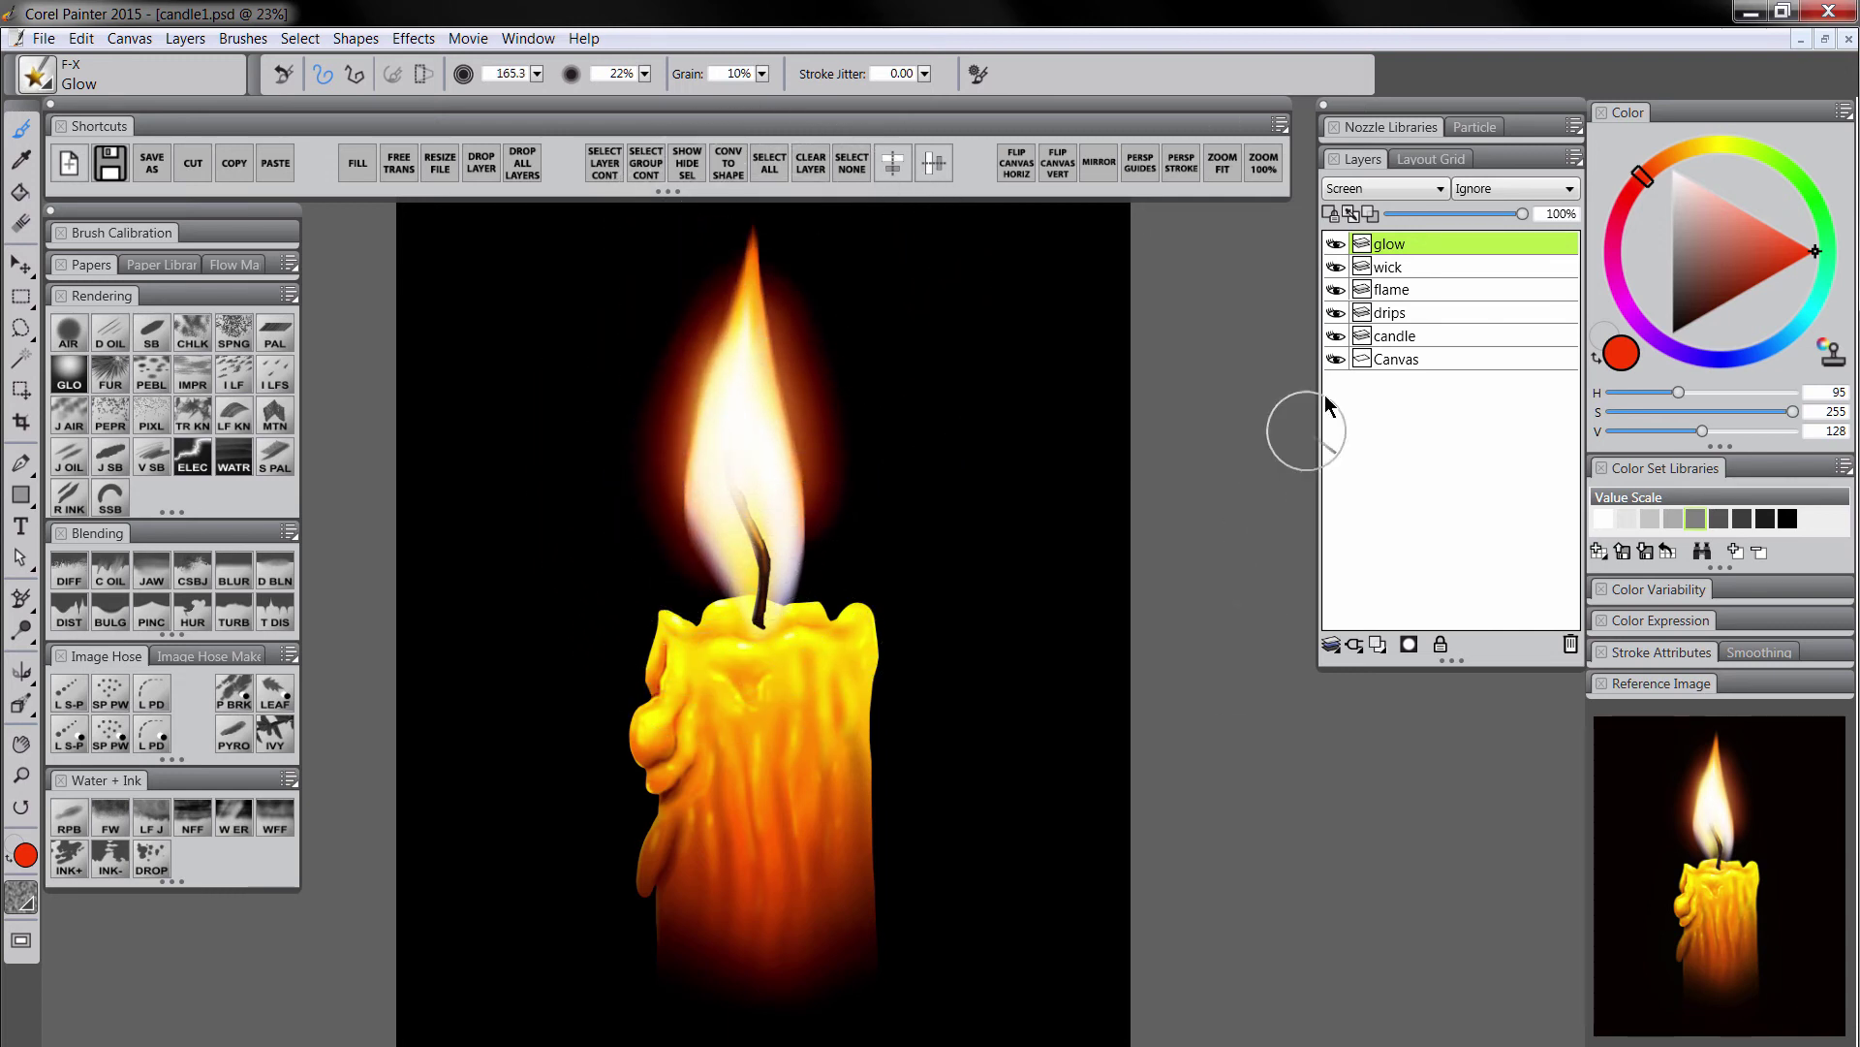
# Add a layer mask to the flame layer and fade the flame's base with the black Digital Airbrush, reducing its size from 330.6 to 113.1.
pyautogui.click(1417, 289)
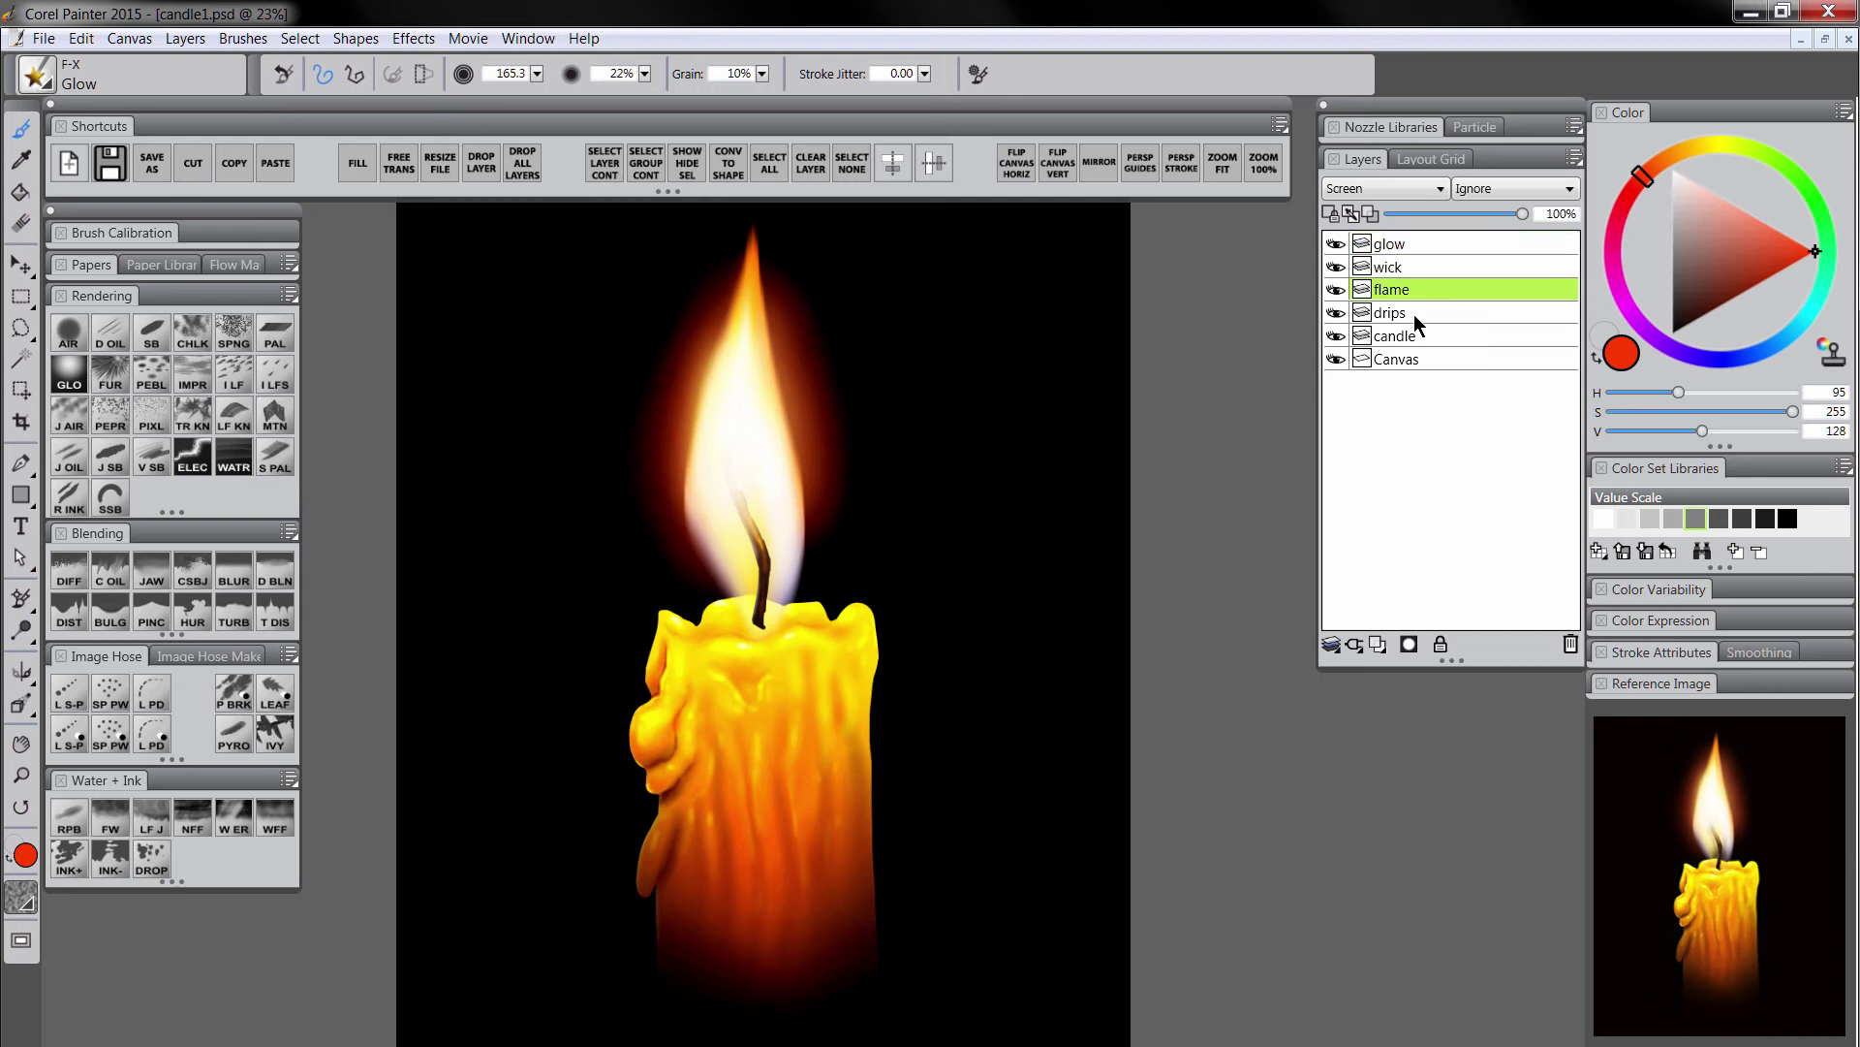
pyautogui.click(1410, 644)
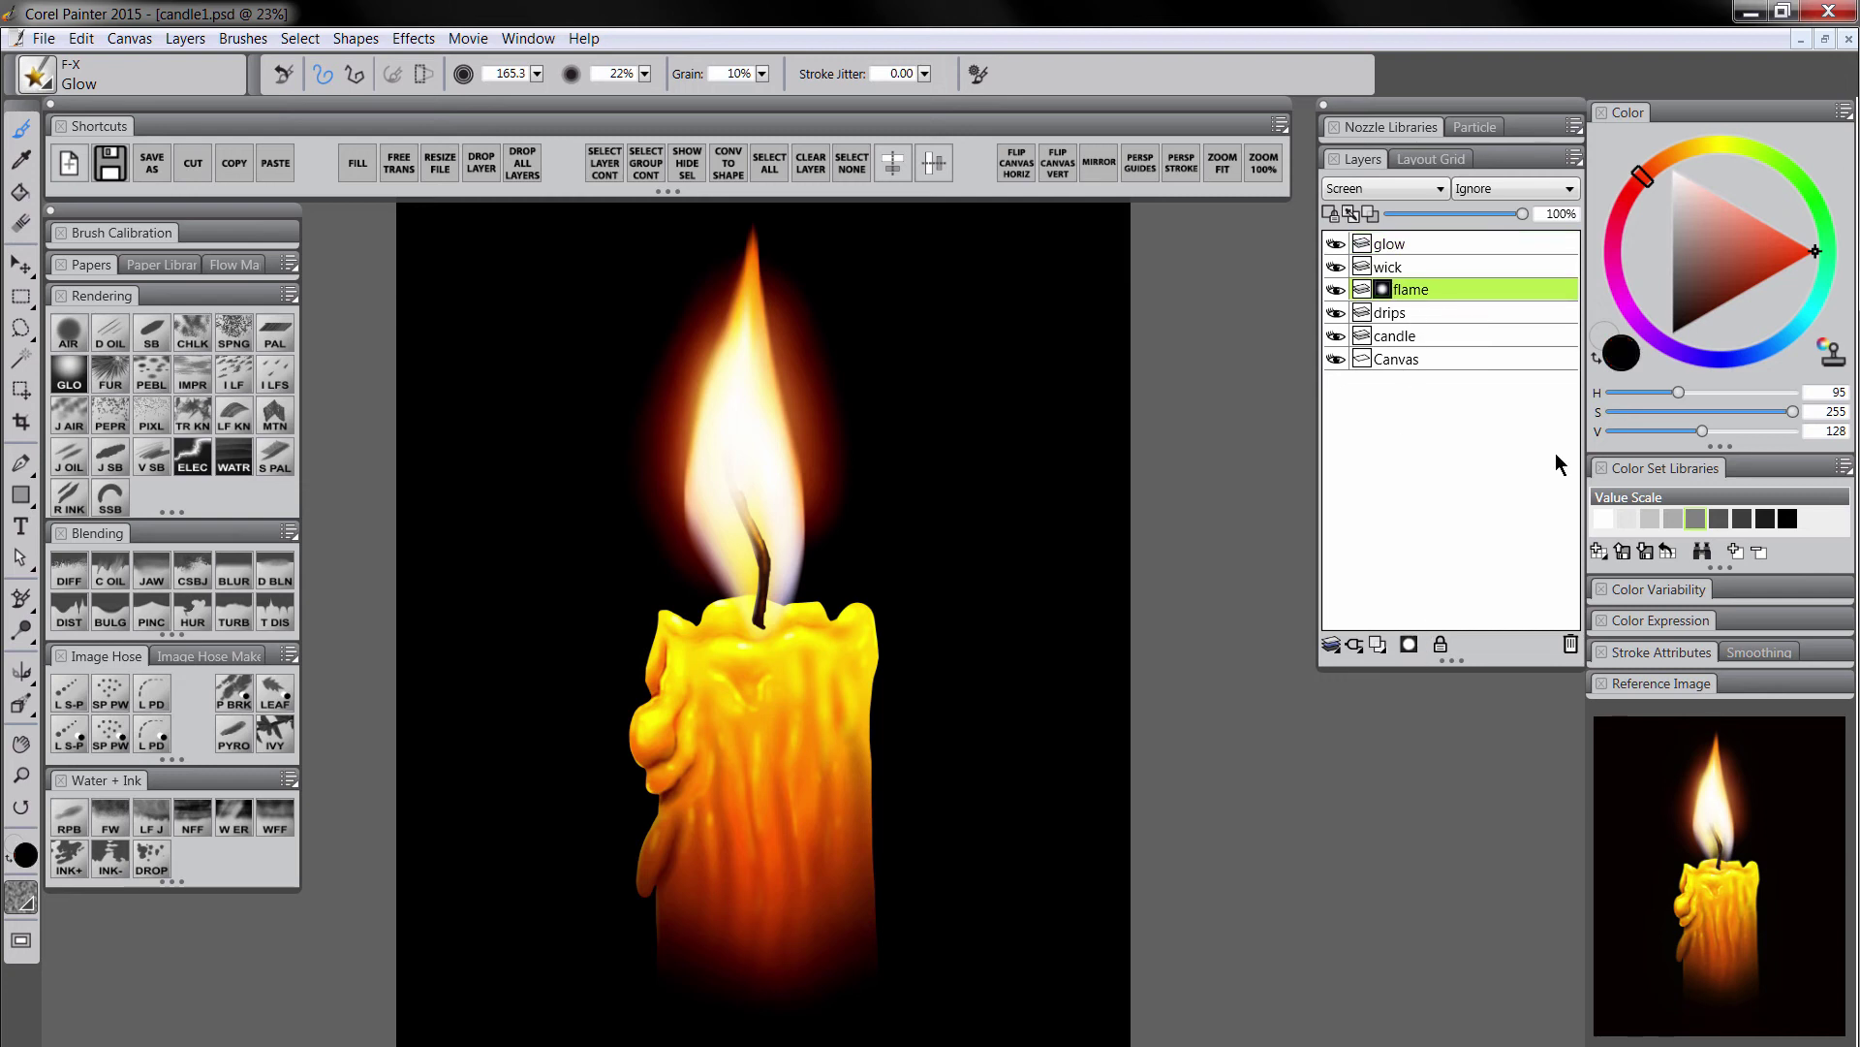
pyautogui.click(68, 341)
pyautogui.press(']')
pyautogui.press(']')
pyautogui.press(']')
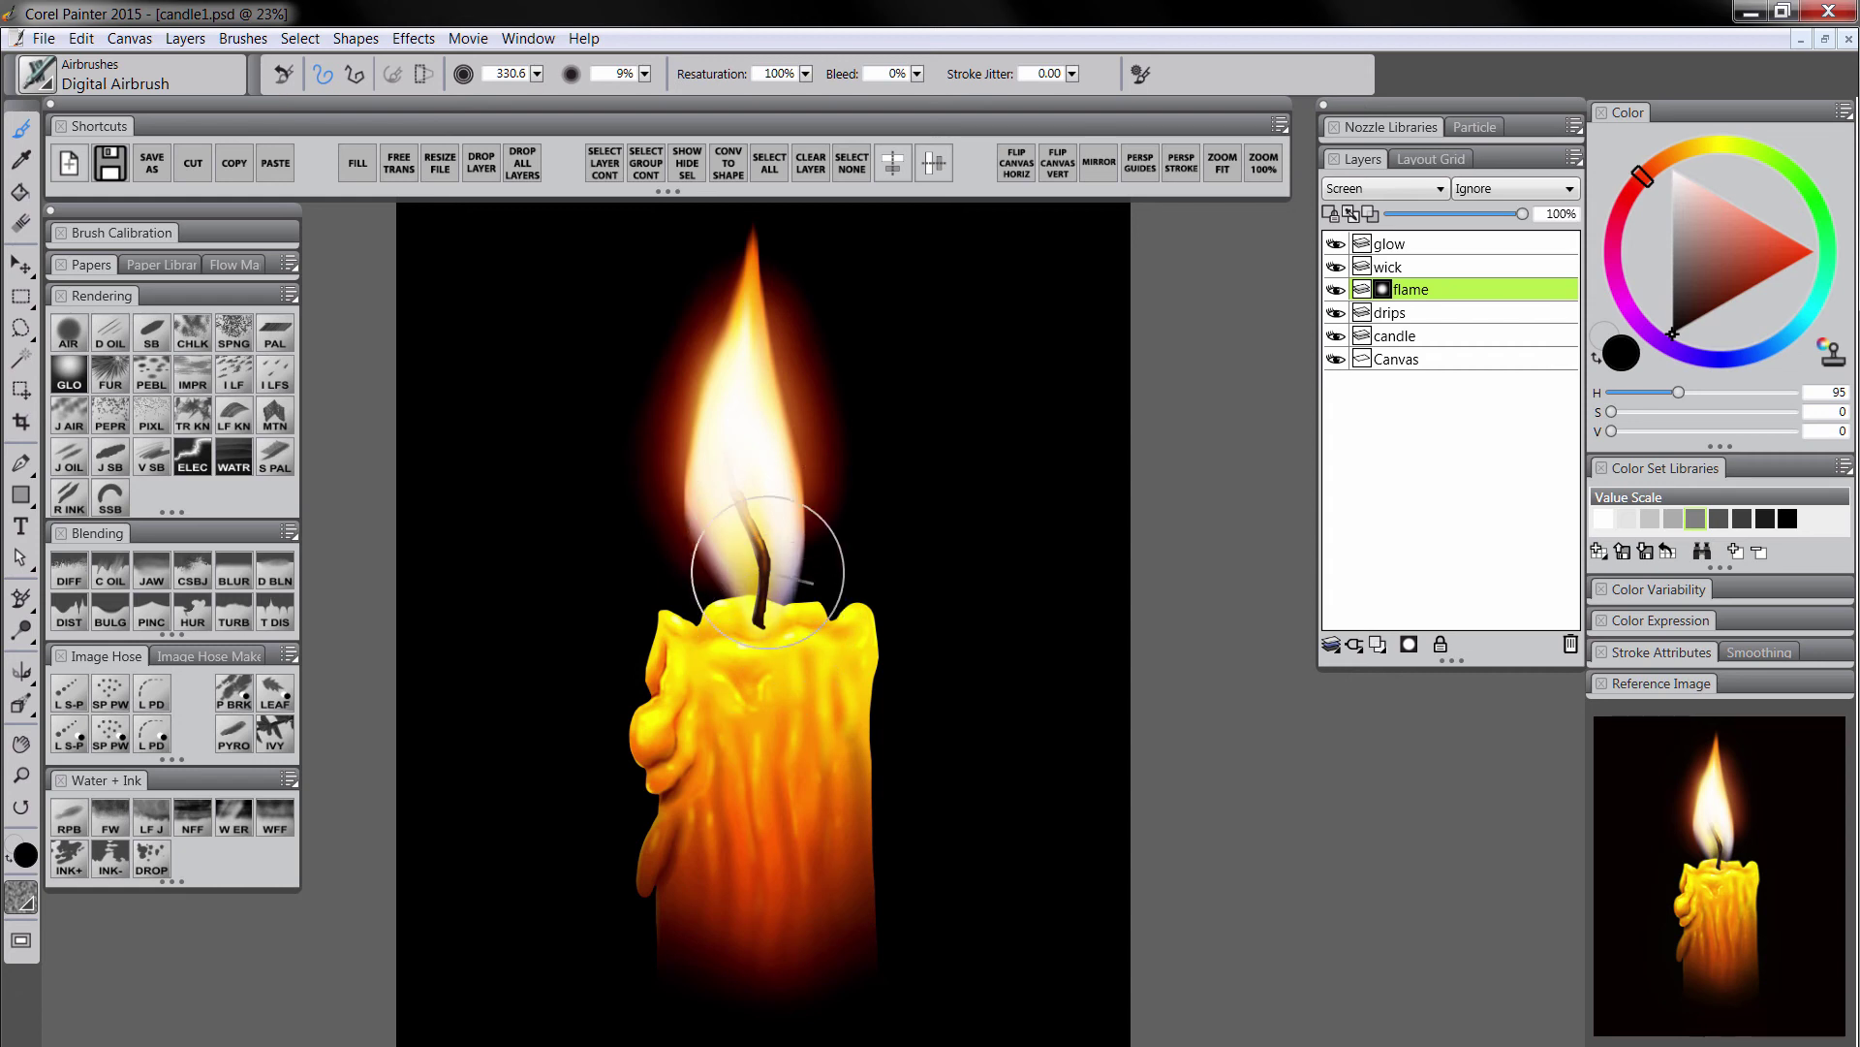
pyautogui.press('[')
pyautogui.press('[')
pyautogui.press('[')
pyautogui.press('[')
pyautogui.press('[')
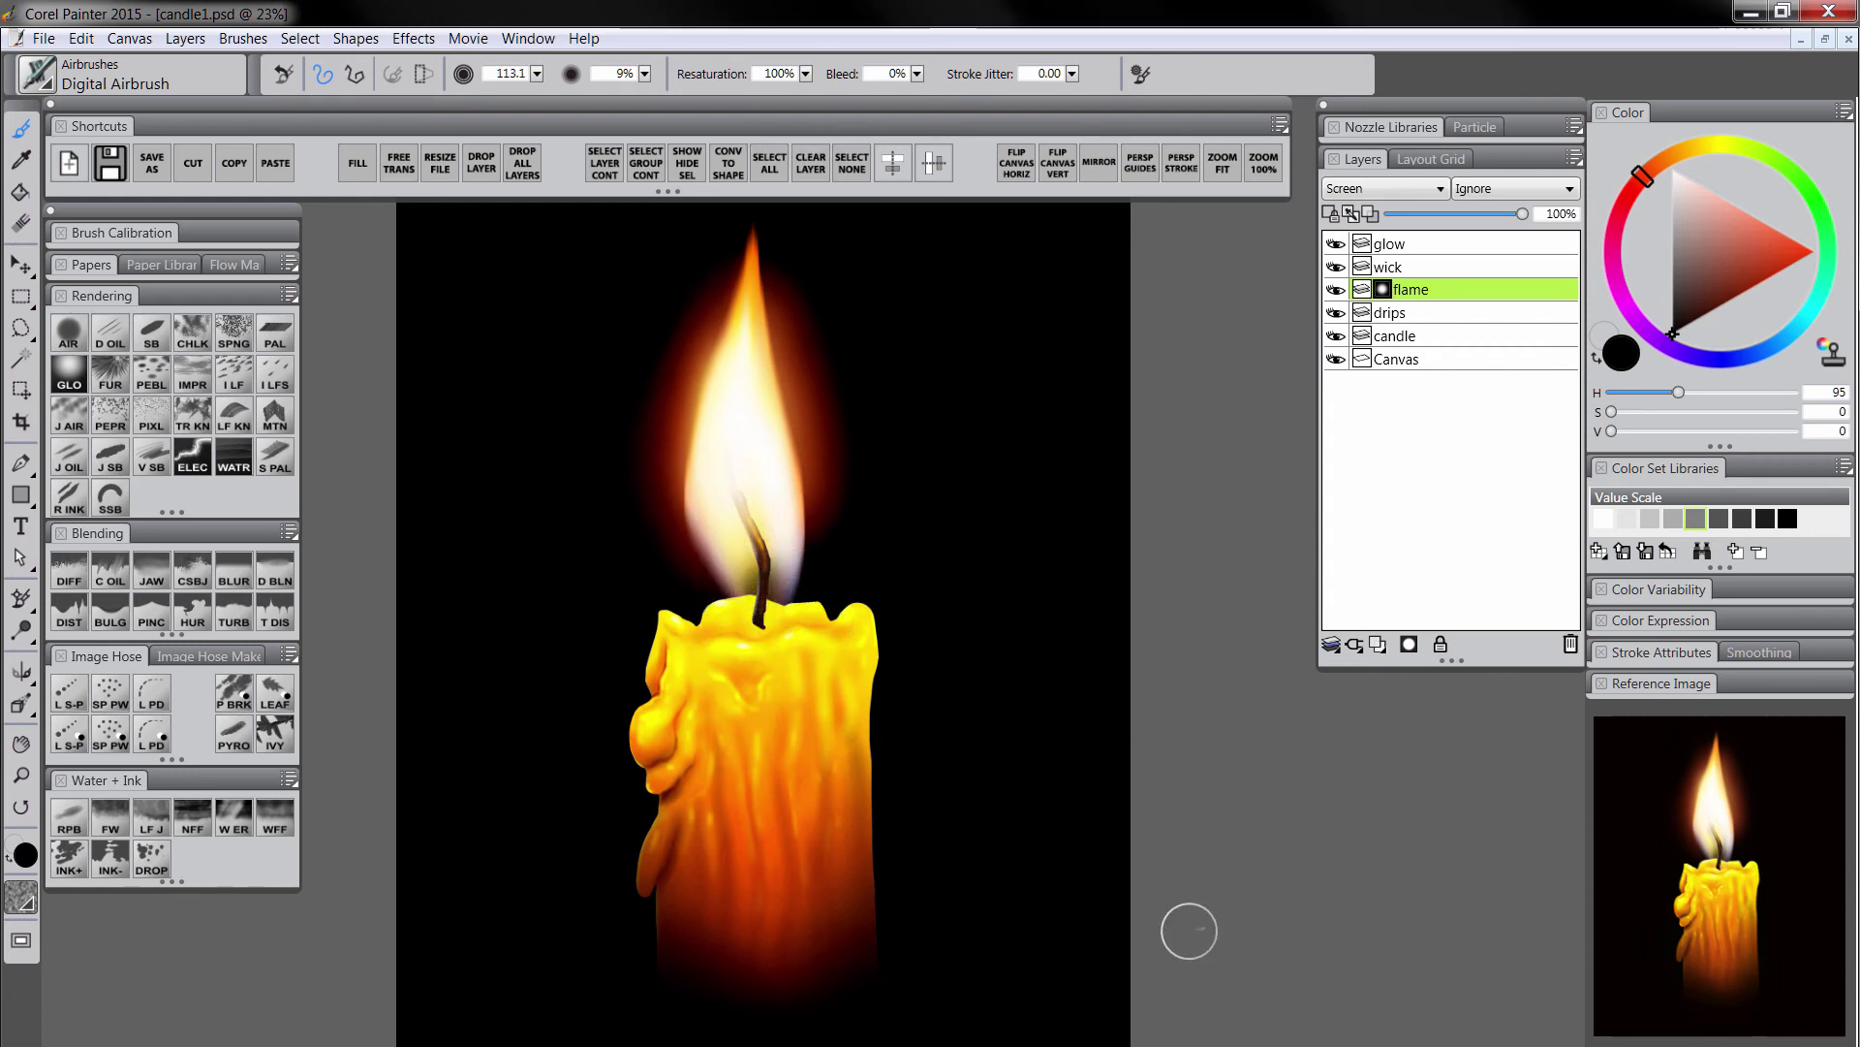
# Refine the flame mask beside the wick with black at size 30.7 and apply the mask to the layer.
pyautogui.press('[')
pyautogui.press('[')
pyautogui.press('[')
pyautogui.press('[')
pyautogui.press('[')
pyautogui.press('[')
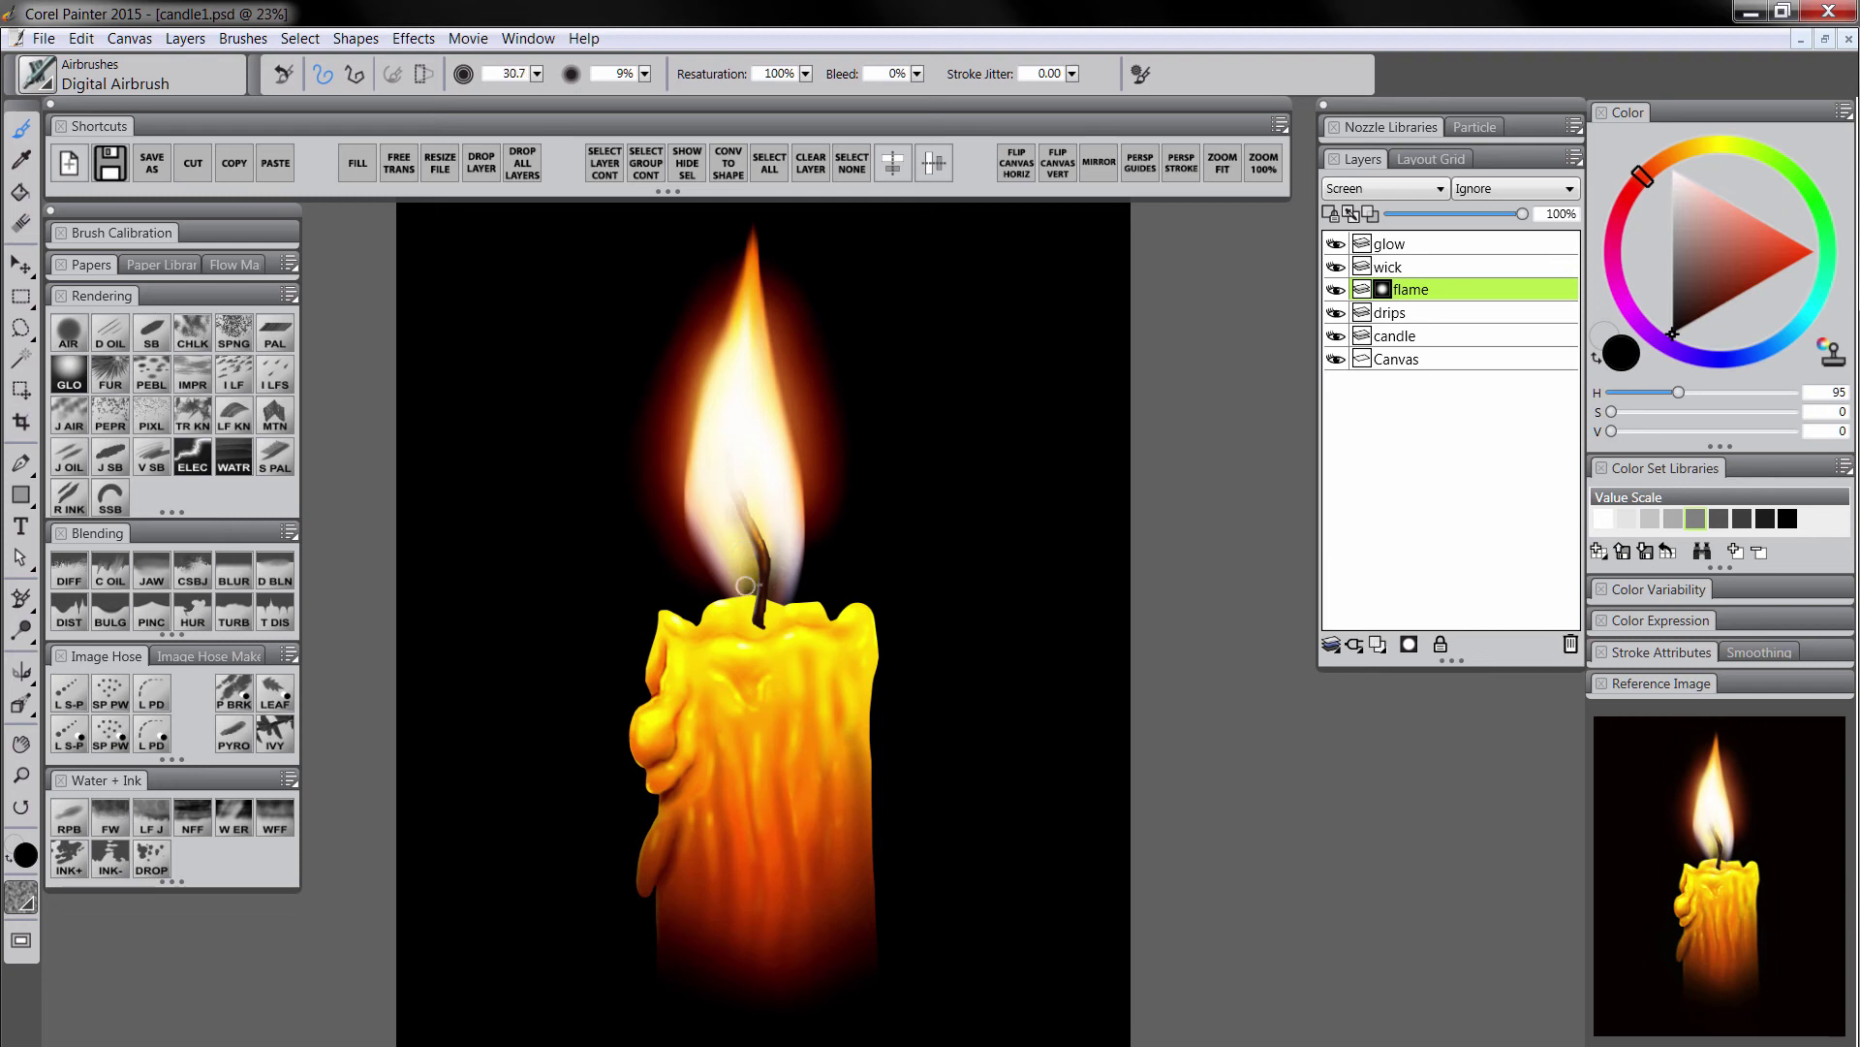
pyautogui.rightClick(1383, 290)
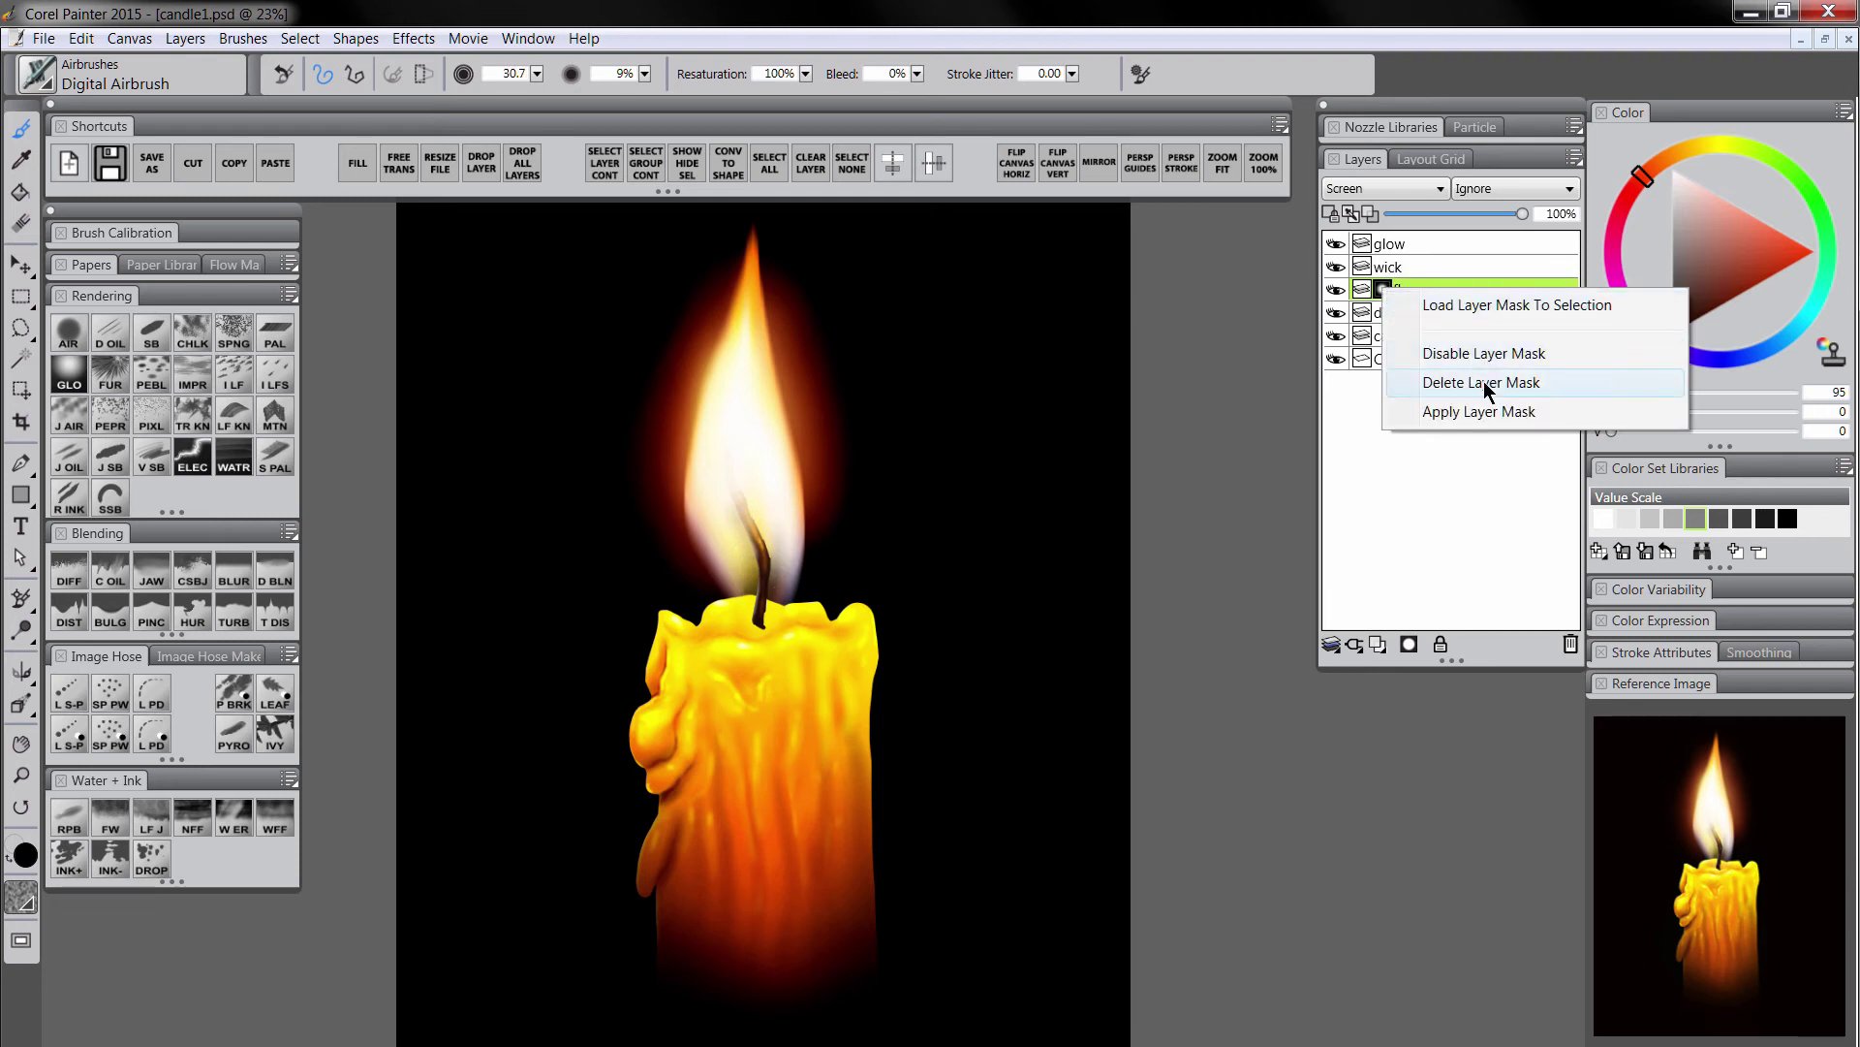
pyautogui.click(1474, 411)
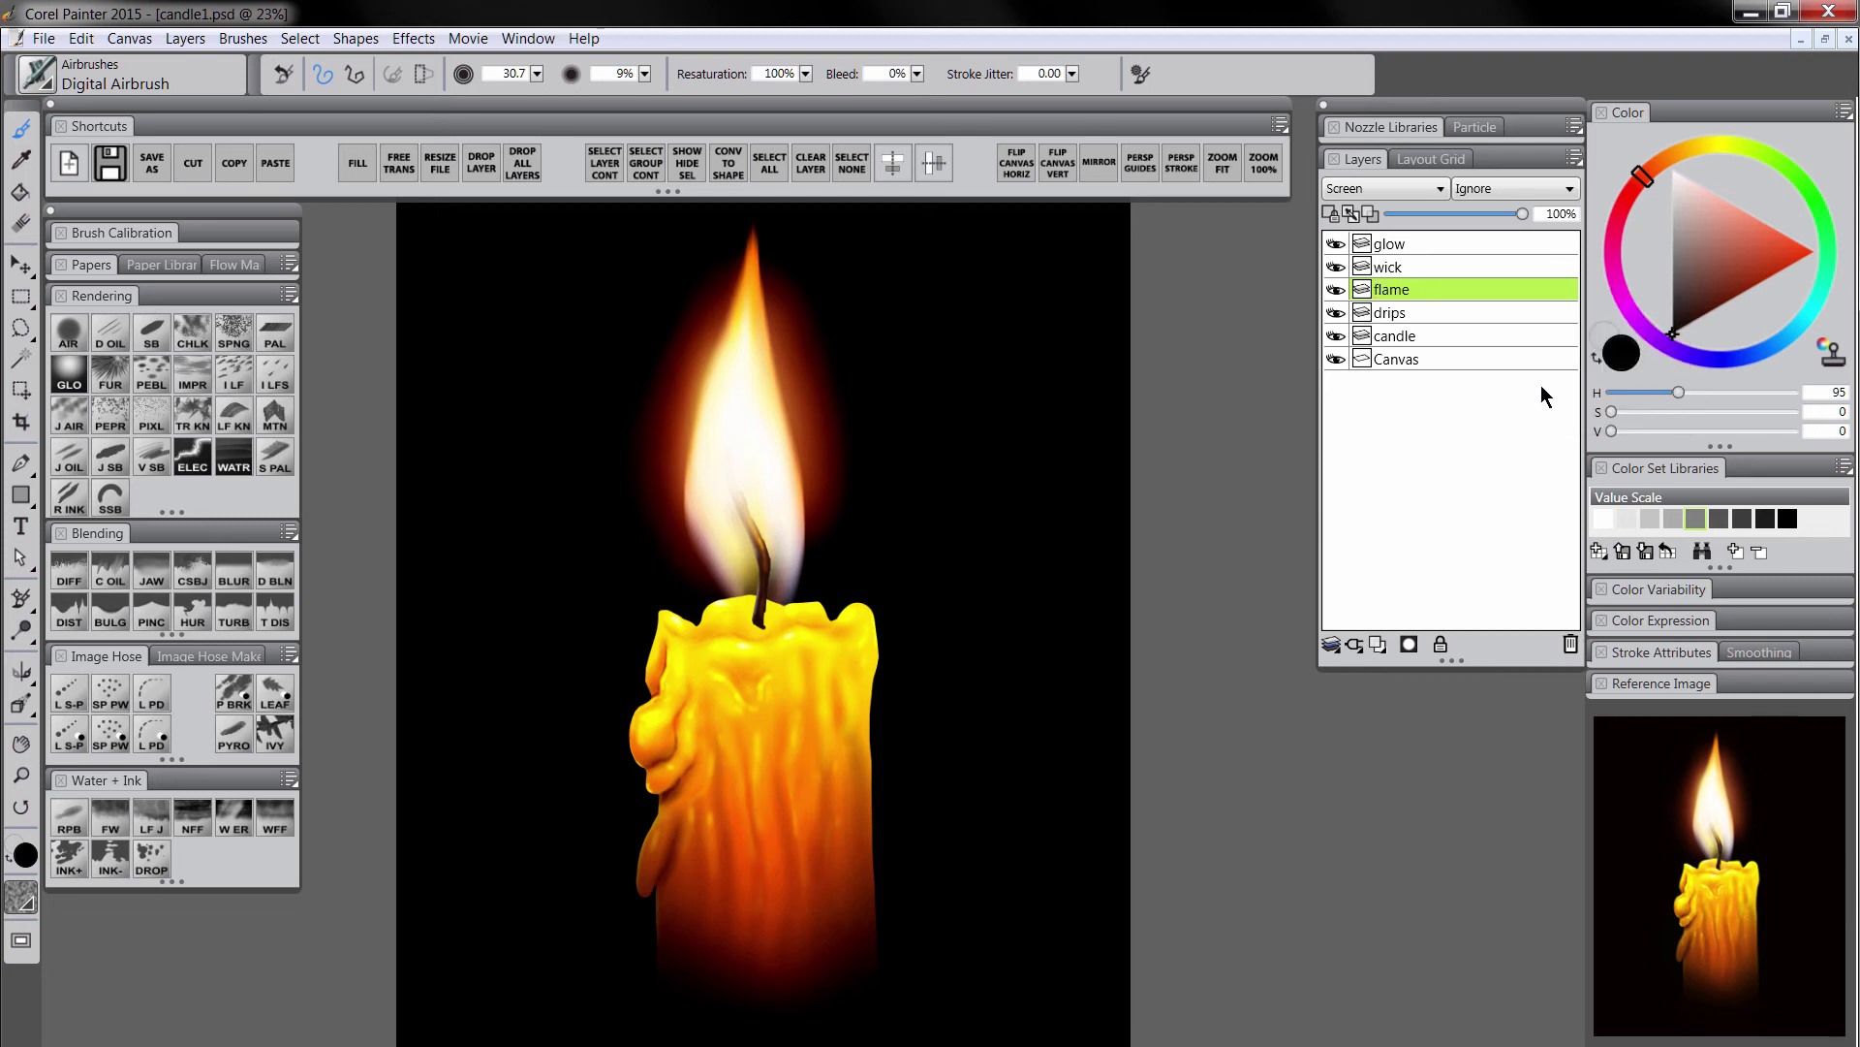
# Preserve the flame layer's transparency and airbrush light blue (H 222, S 255, V 181) at the flame's base at size 13.7.
pyautogui.click(1331, 213)
pyautogui.moveTo(1765, 345); pyautogui.dragTo(1798, 335)
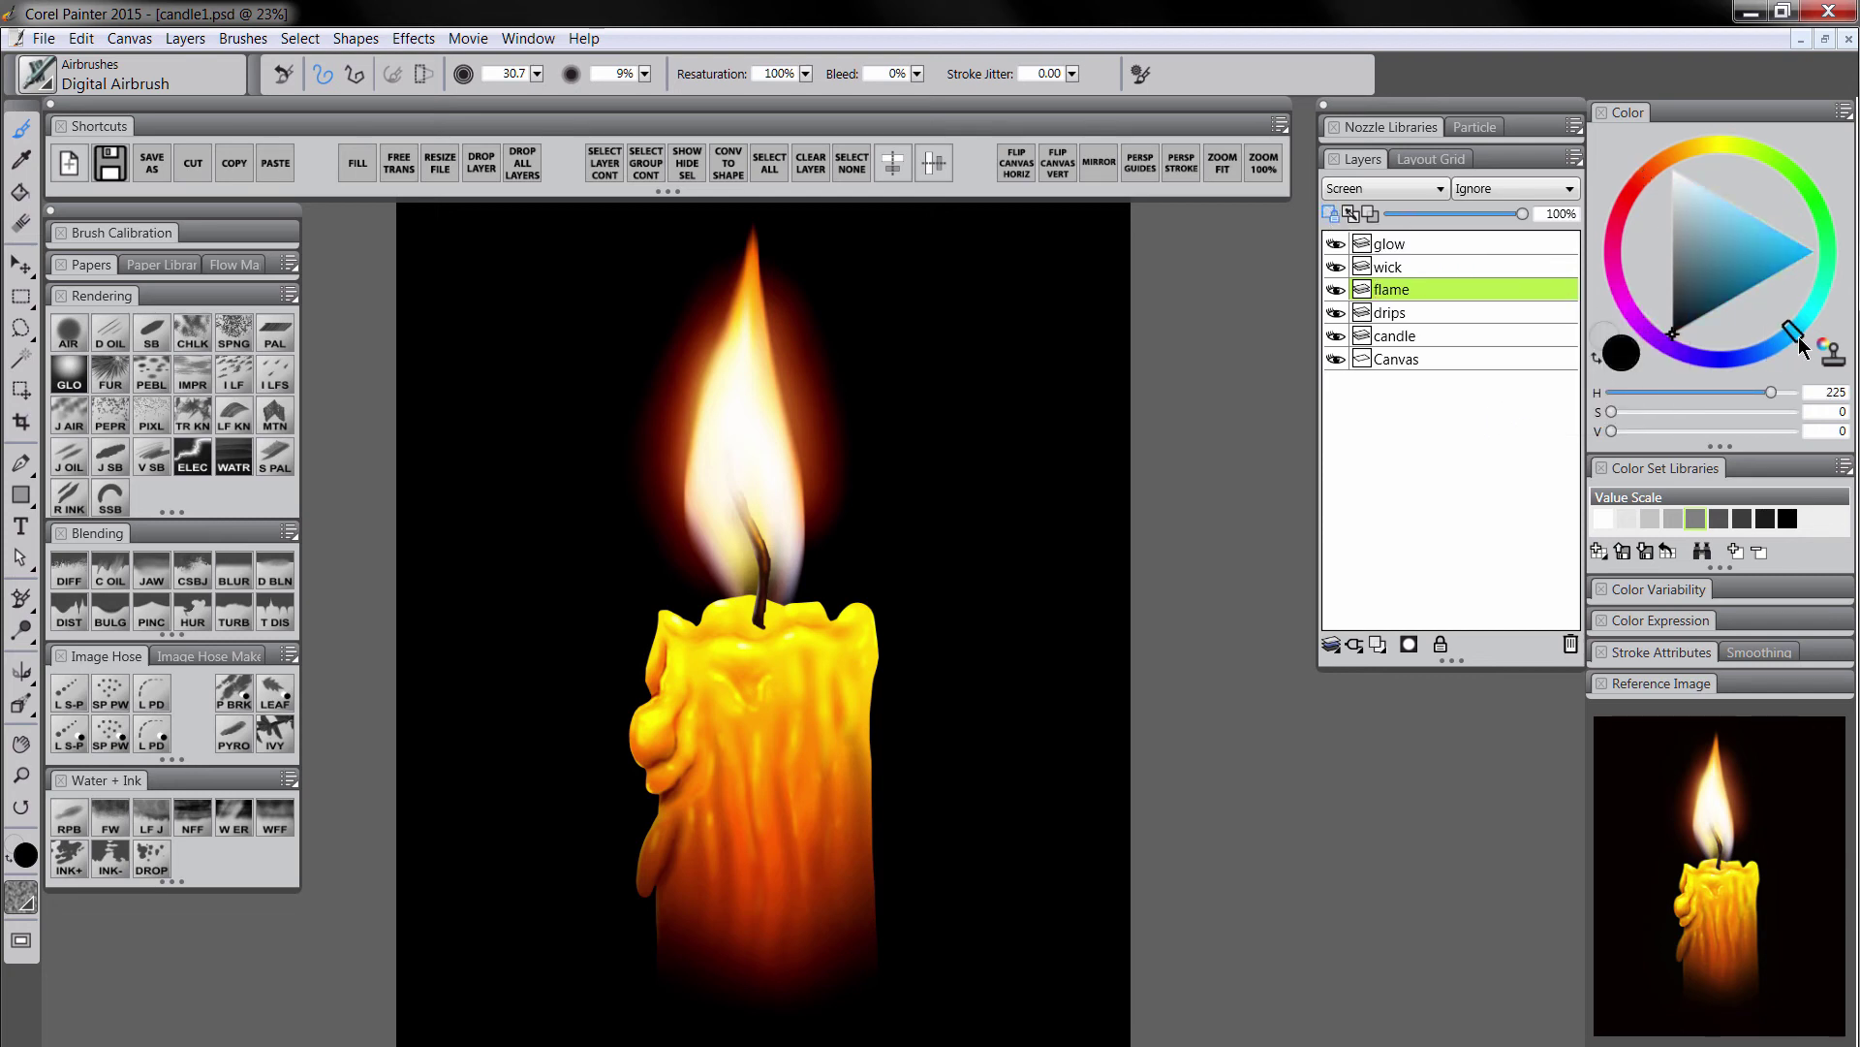
pyautogui.click(1815, 251)
pyautogui.click(71, 325)
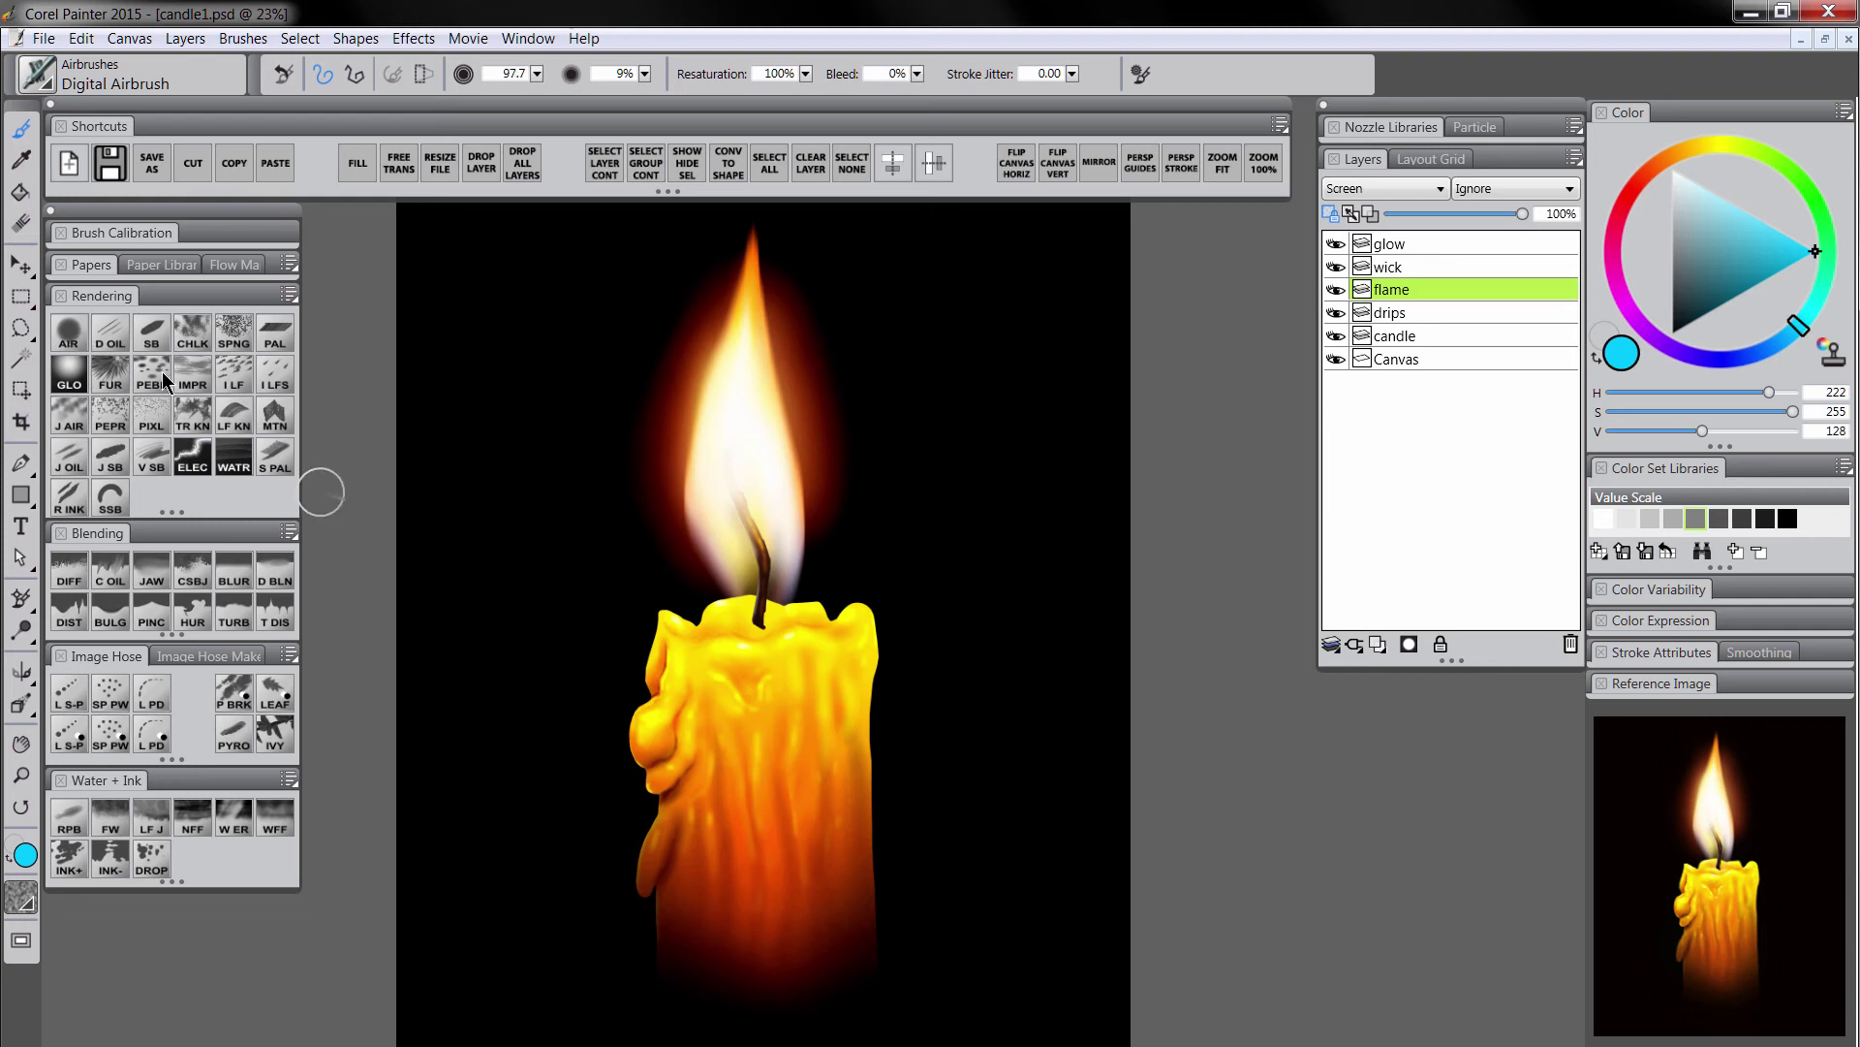
pyautogui.moveTo(653, 508); pyautogui.dragTo(664, 526)
pyautogui.moveTo(750, 610); pyautogui.dragTo(753, 611)
pyautogui.click(1756, 217)
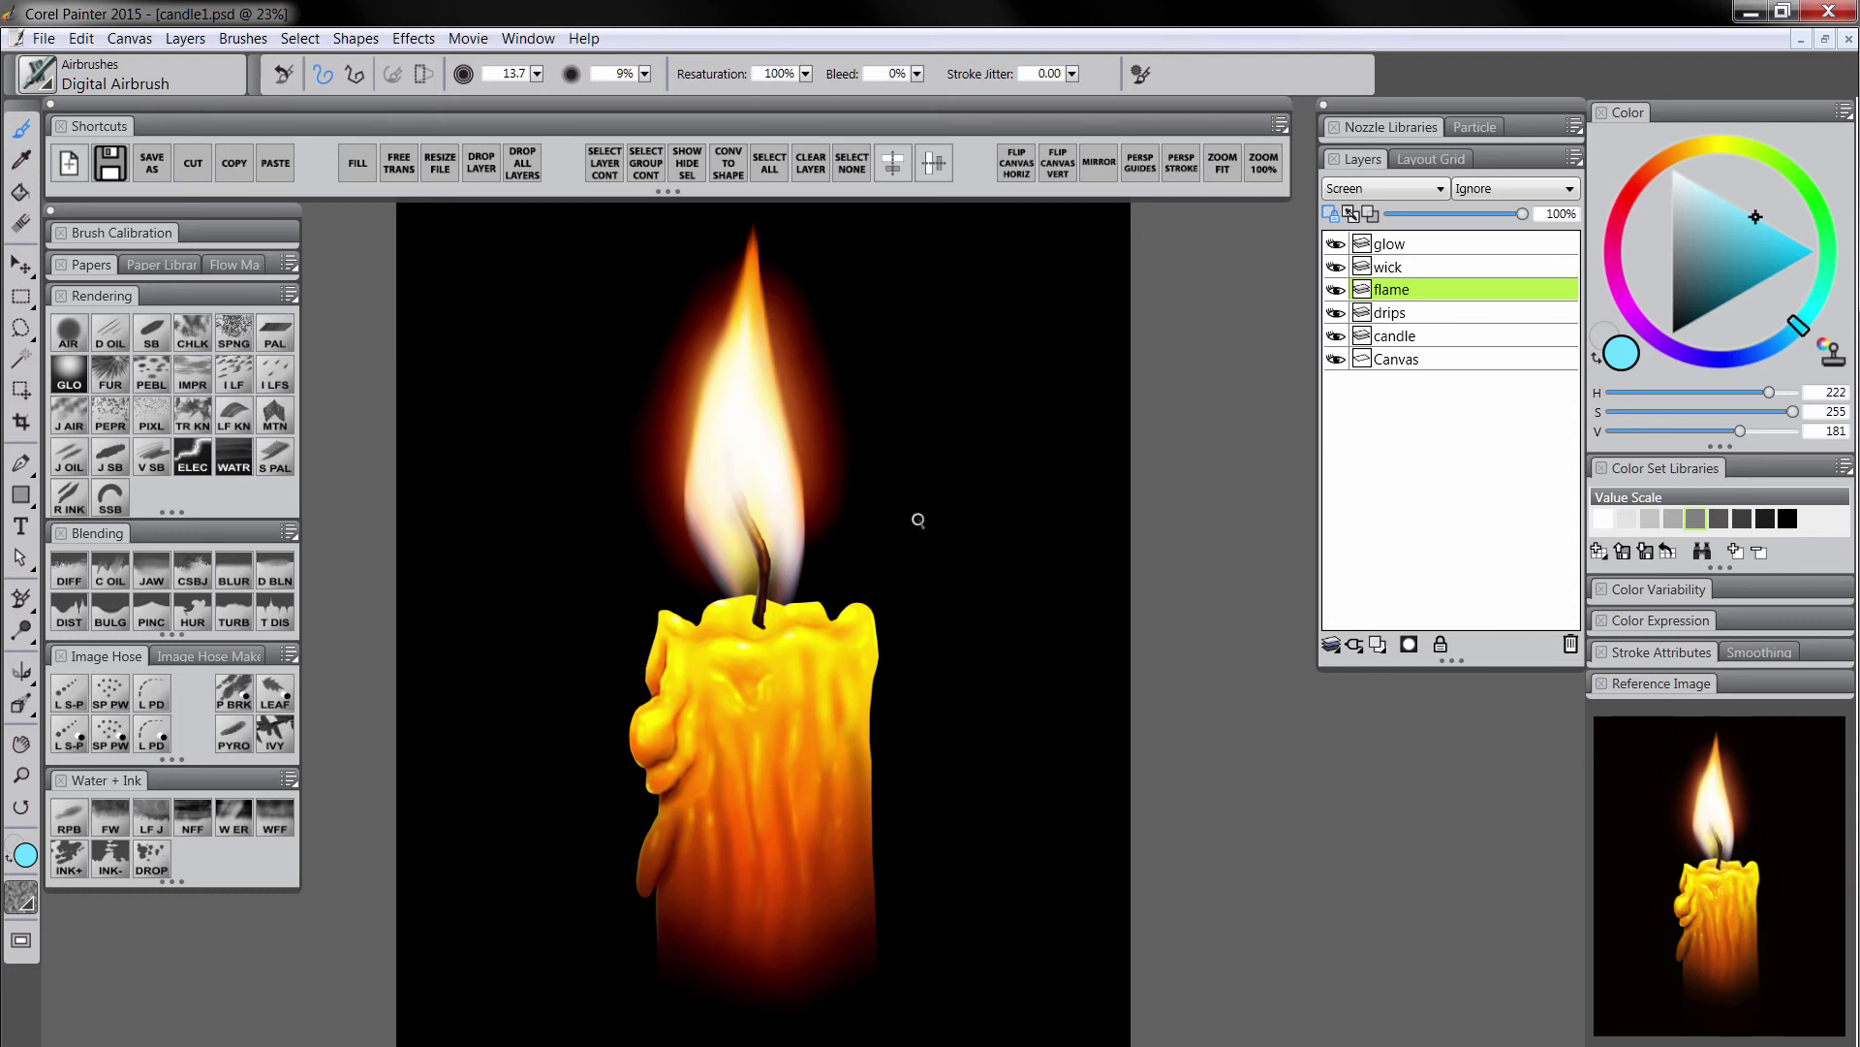
# Airbrush sampled orange (H 110, S 253, V 125) on the candle layer around the wick's base, reducing the size from 13.0 to 6.1.
pyautogui.click(1415, 336)
pyautogui.click(73, 339)
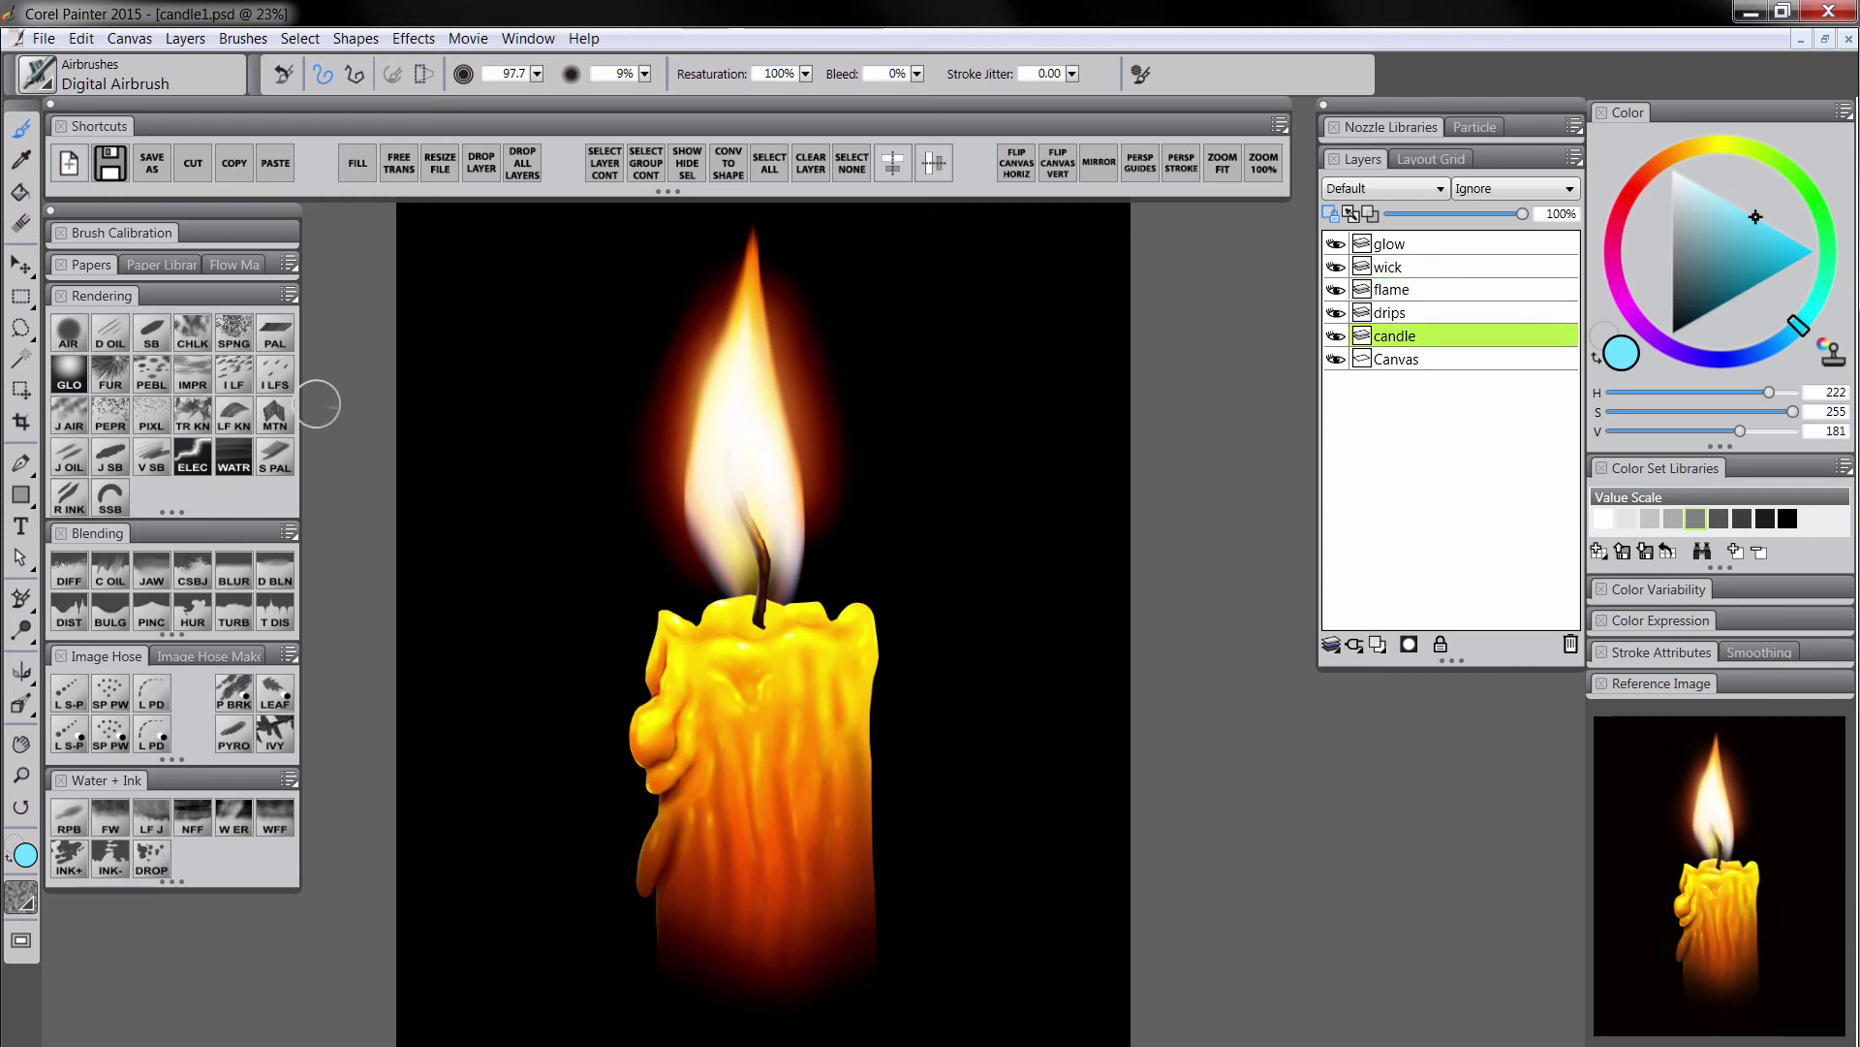
pyautogui.keyDown('alt'); pyautogui.click(782, 718); pyautogui.keyUp('alt')
pyautogui.keyDown('ctrl'); pyautogui.keyDown('alt'); pyautogui.moveTo(773, 611); pyautogui.dragTo(770, 613); pyautogui.keyUp('alt'); pyautogui.keyUp('ctrl')
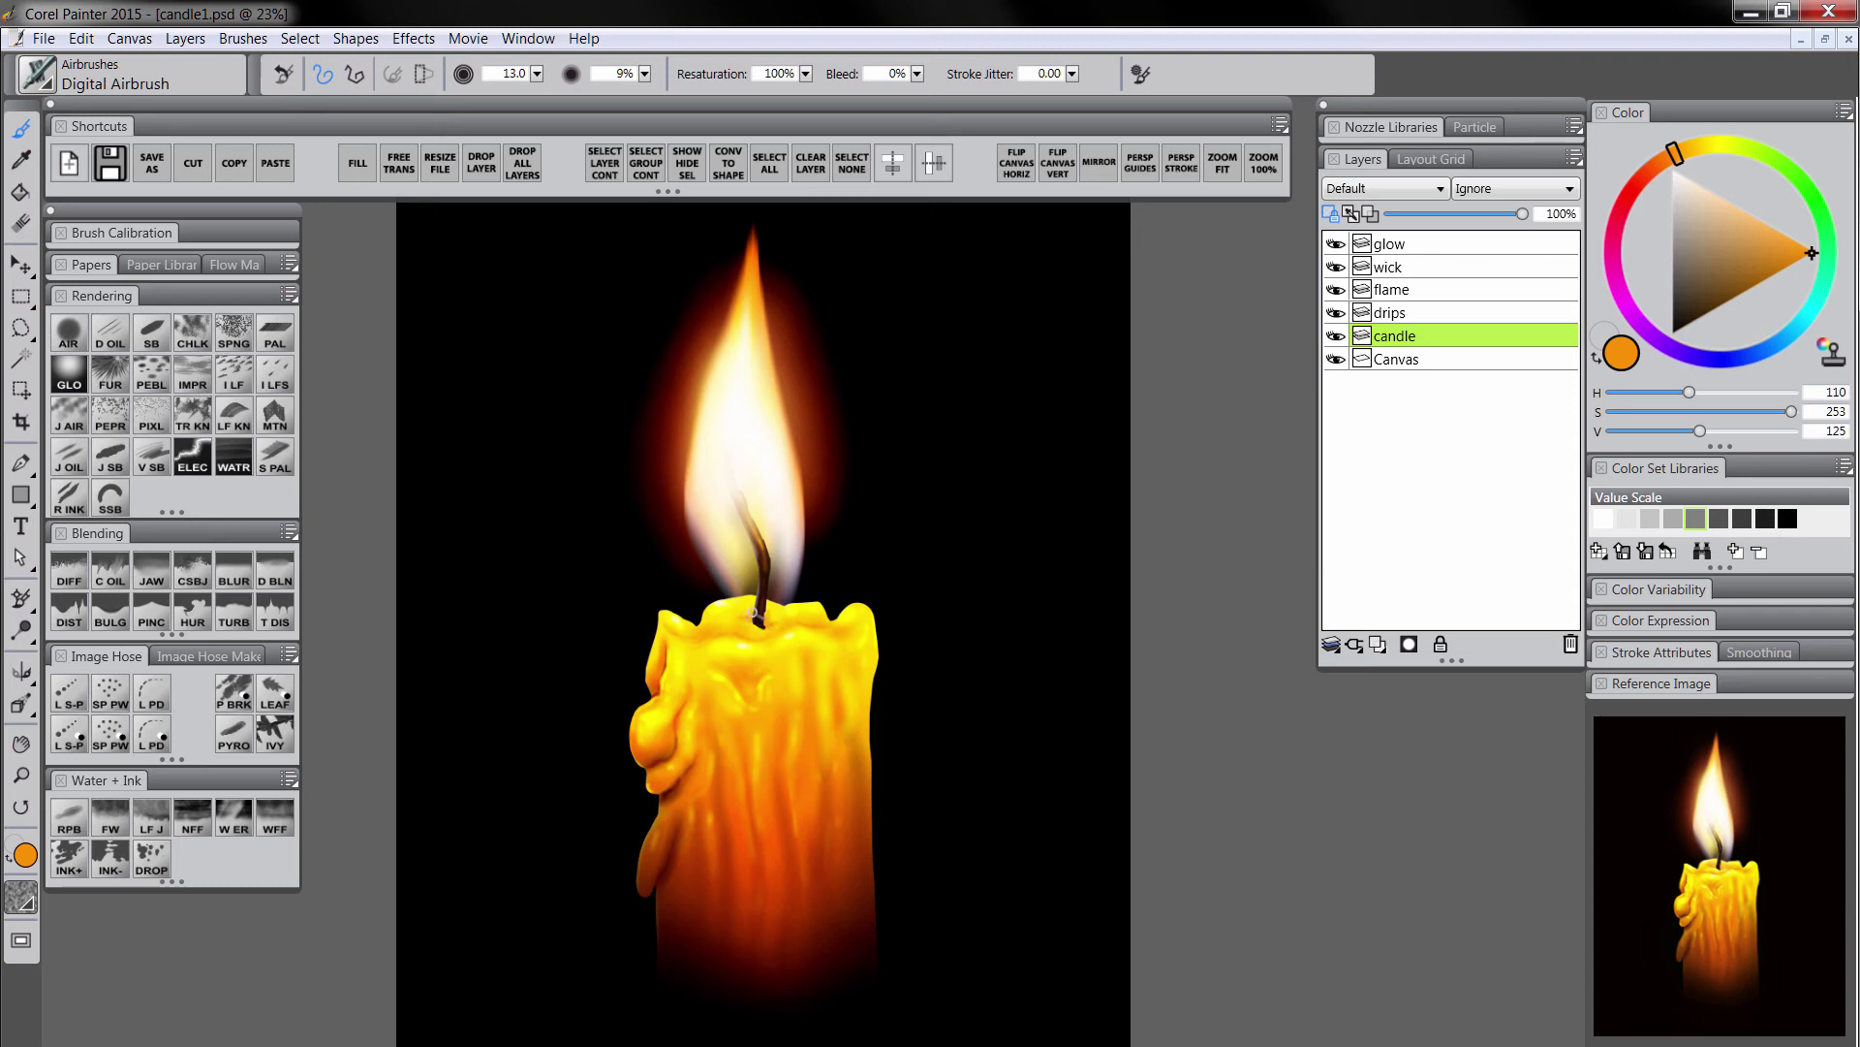
pyautogui.press('[')
pyautogui.press('[')
pyautogui.press('[')
pyautogui.press('[')
pyautogui.press('[')
pyautogui.press('[')
pyautogui.press('[')
pyautogui.press('[')
# Sample bright yellow (H 126, S 252, V 149) from the candle top and airbrush the wax near the wick, enlarging the brush to size 43.5.
pyautogui.keyDown('alt'); pyautogui.click(741, 627); pyautogui.keyUp('alt')
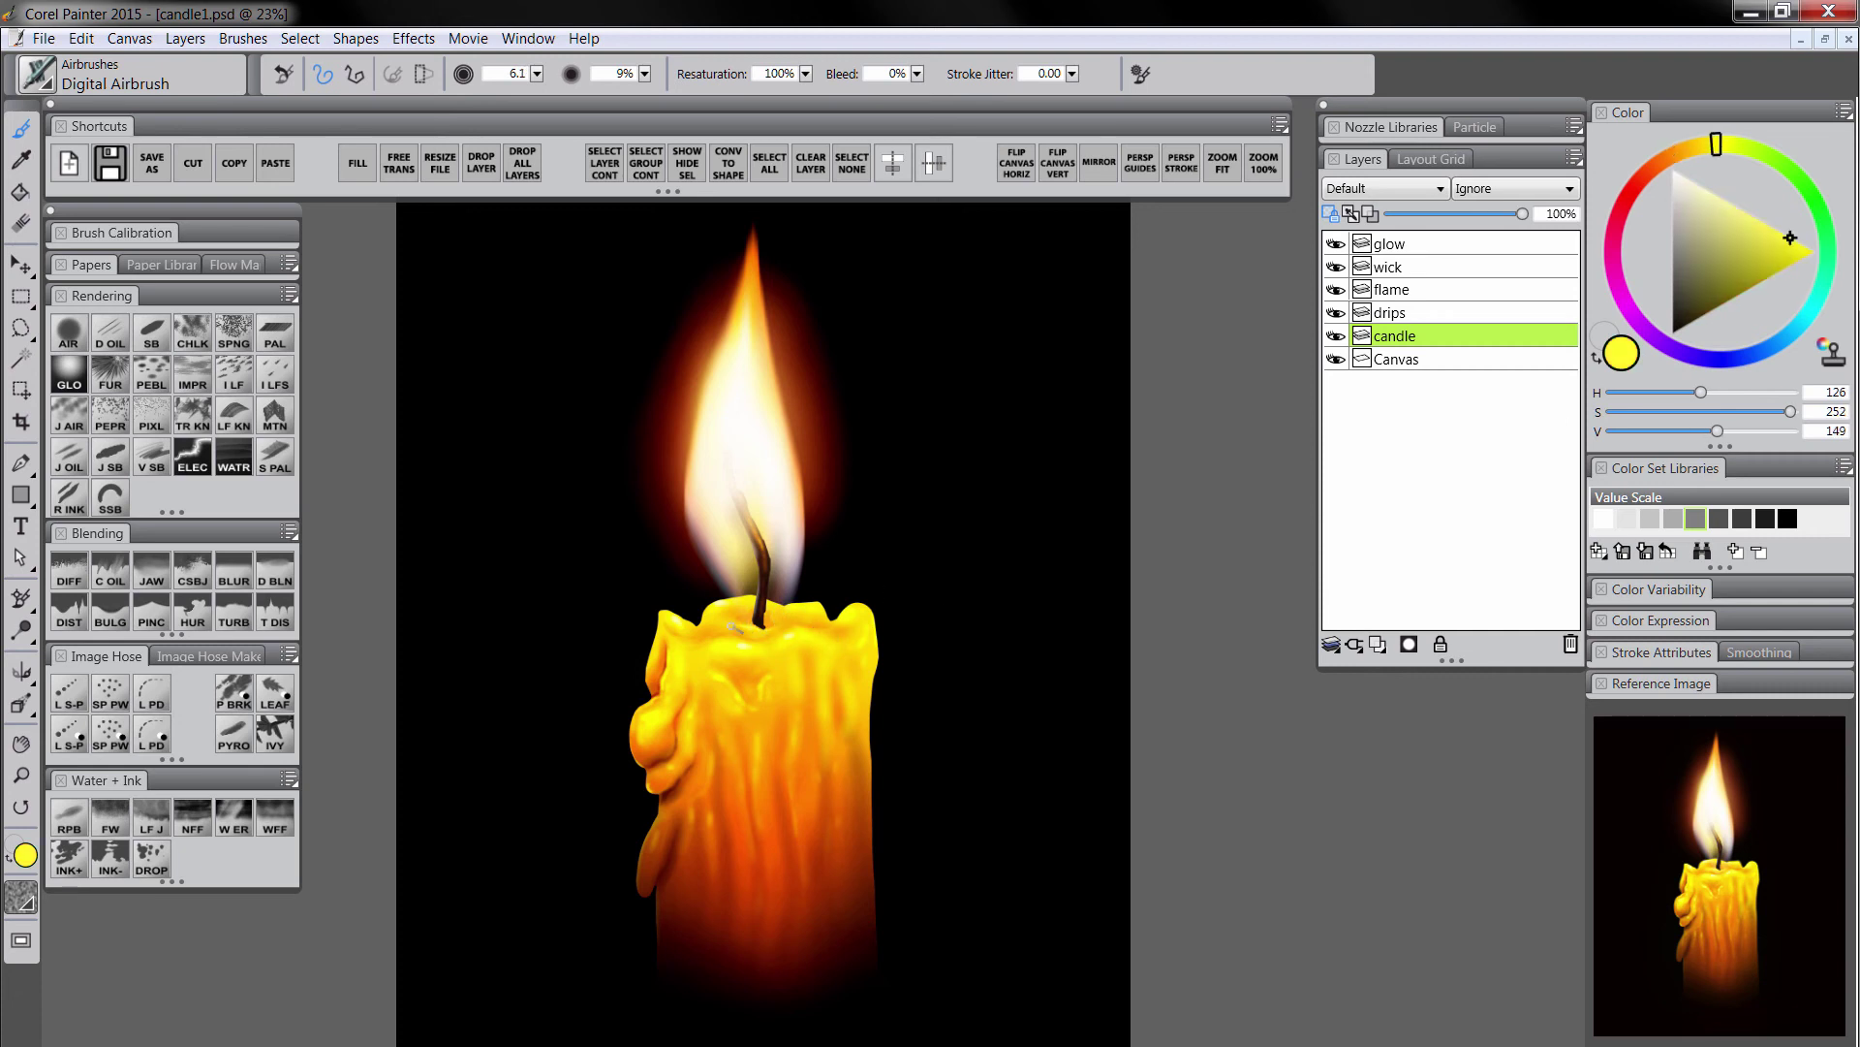
pyautogui.press(']')
pyautogui.press(']')
pyautogui.press(']')
pyautogui.press(']')
pyautogui.press(']')
pyautogui.press(']')
pyautogui.press(']')
pyautogui.press(']')
pyautogui.press(']')
pyautogui.press(']')
pyautogui.press(']')
pyautogui.press(']')
pyautogui.press(']')
pyautogui.press(']')
pyautogui.press(']')
pyautogui.press(']')
pyautogui.press(']')
pyautogui.press(']')
pyautogui.press(']')
pyautogui.press(']')
# Save the painting as candle2.psd and drop all layers onto the canvas.
pyautogui.click(152, 162)
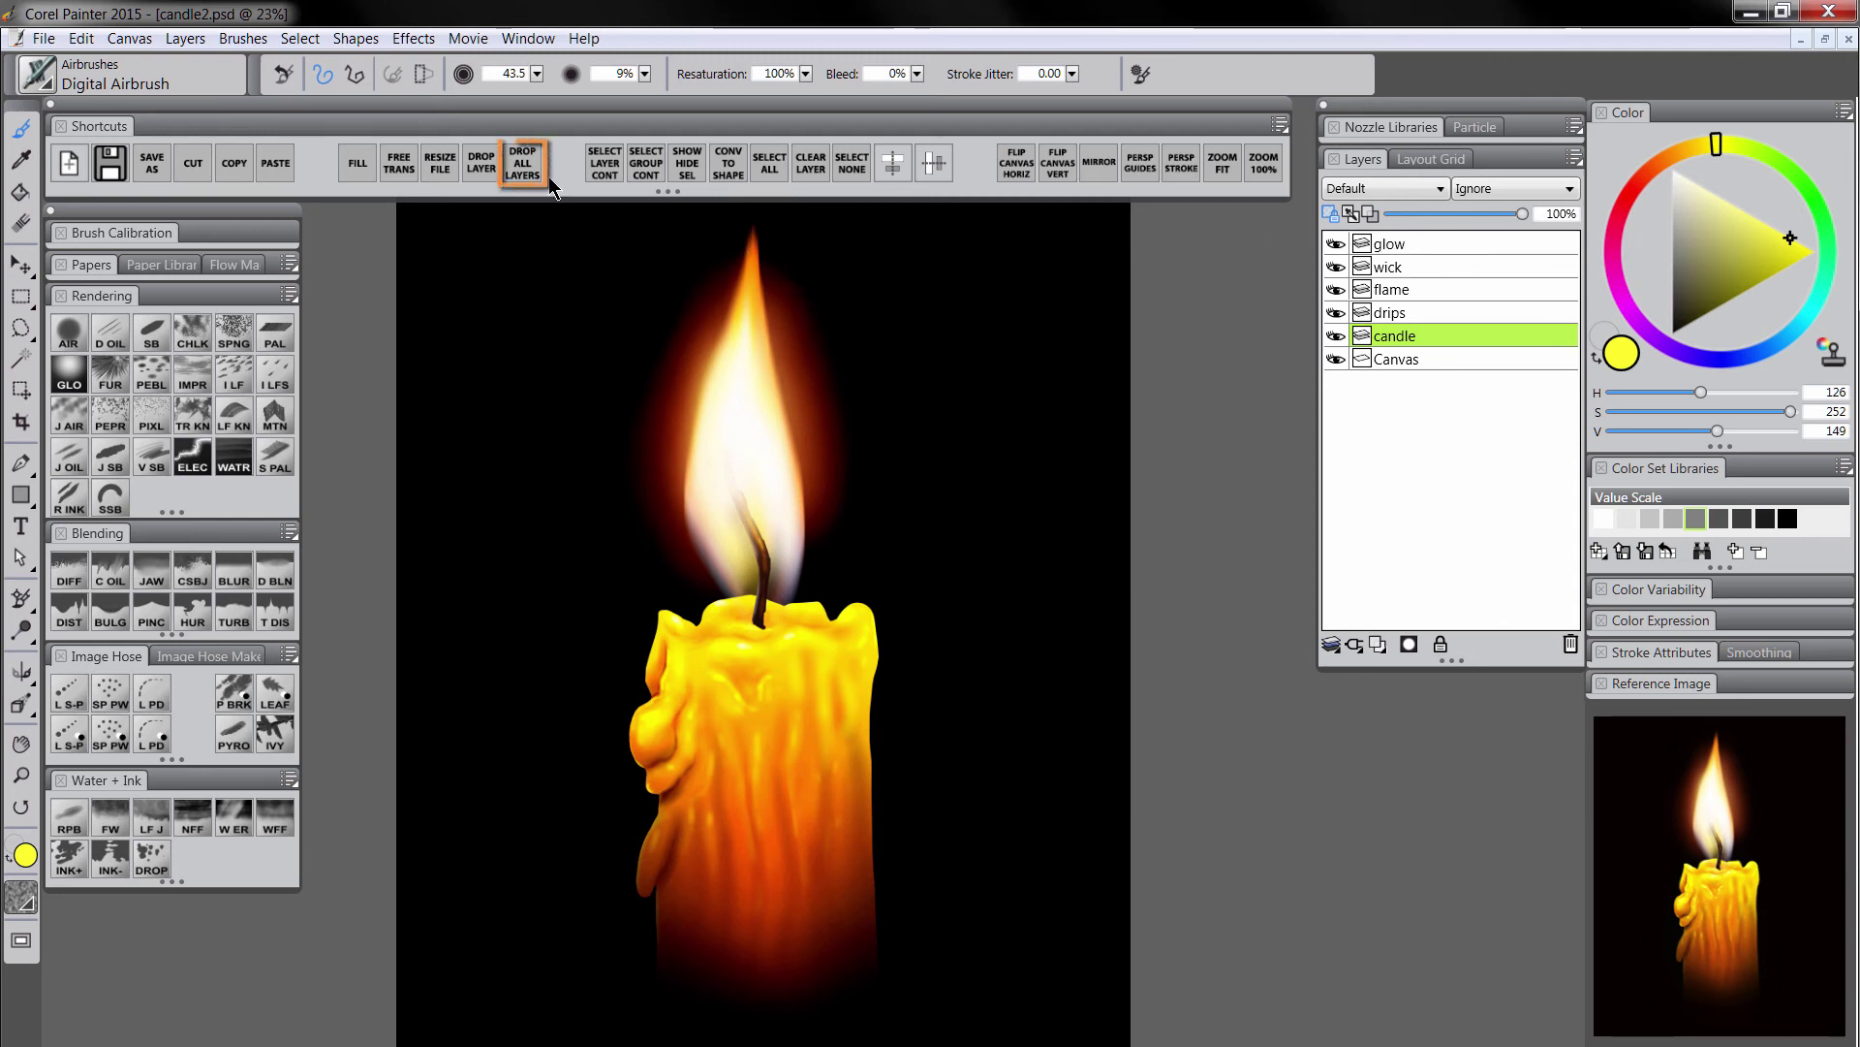
pyautogui.click(523, 162)
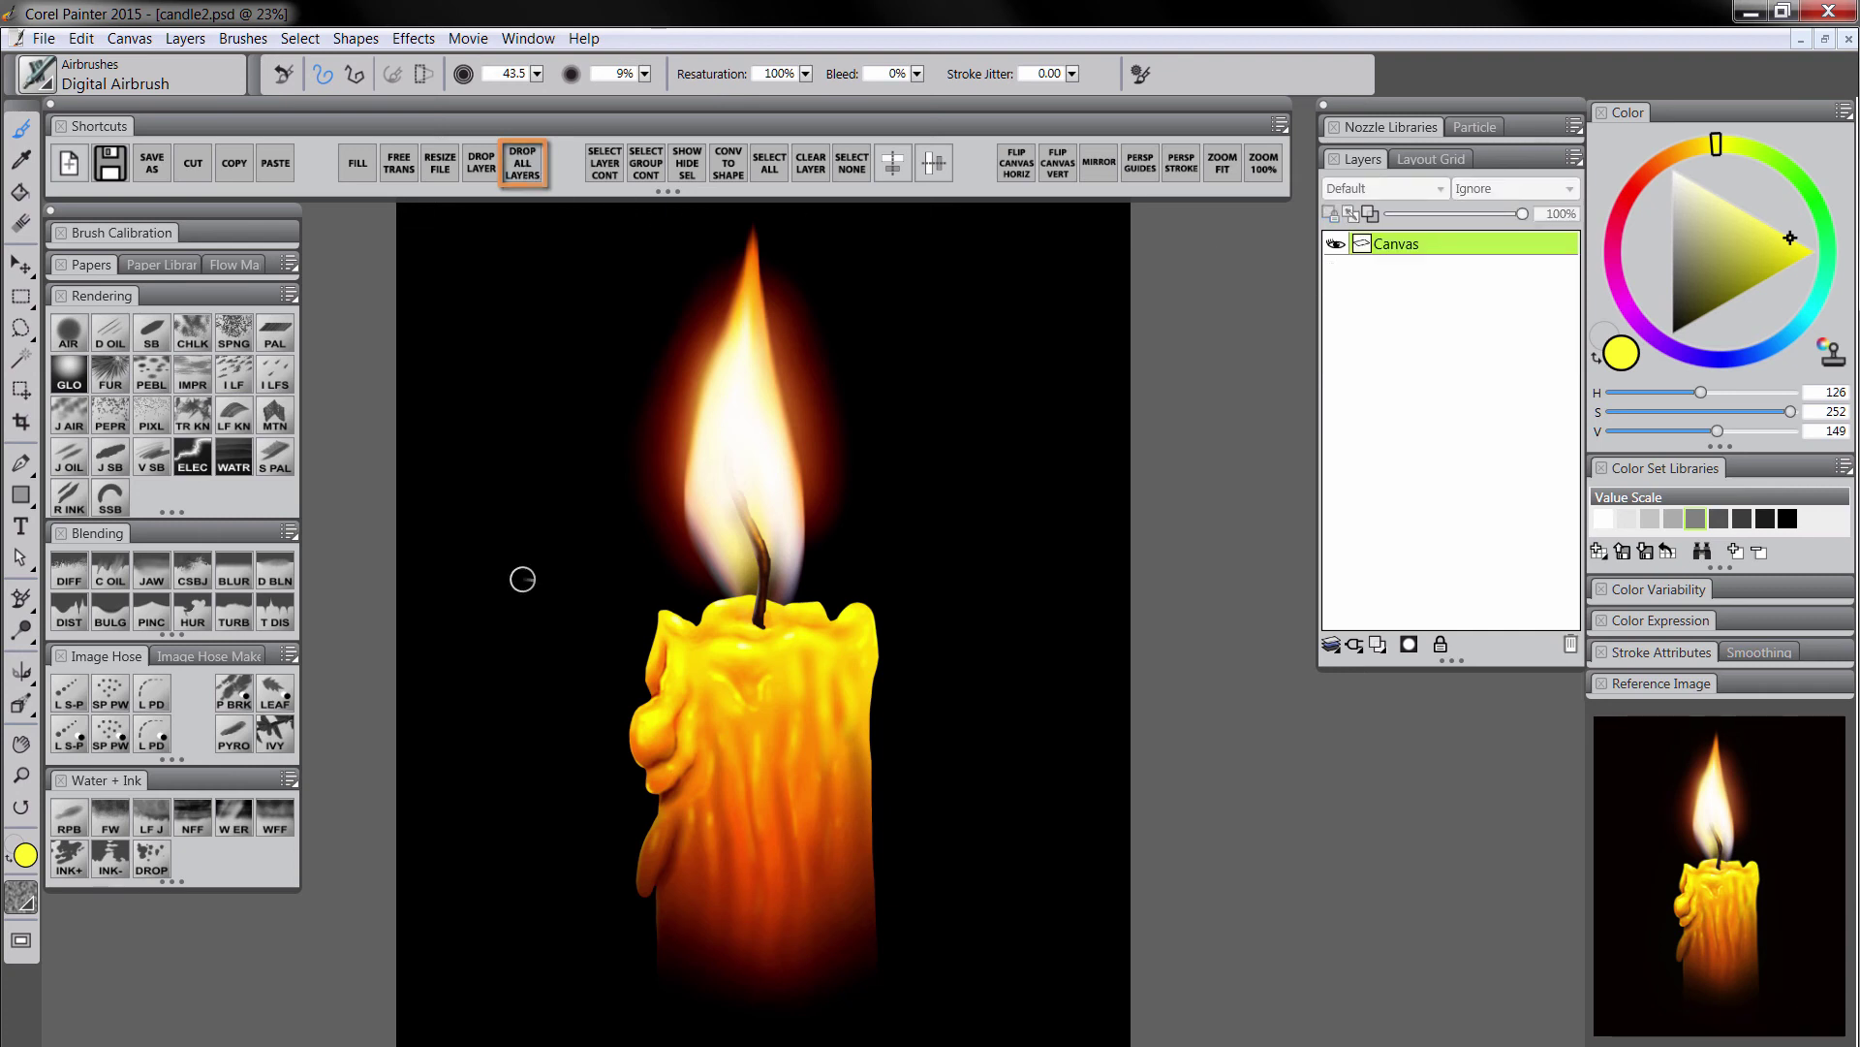
# Choose the Blur blender, select the entire canvas and paste its image as a new layer.
pyautogui.click(235, 581)
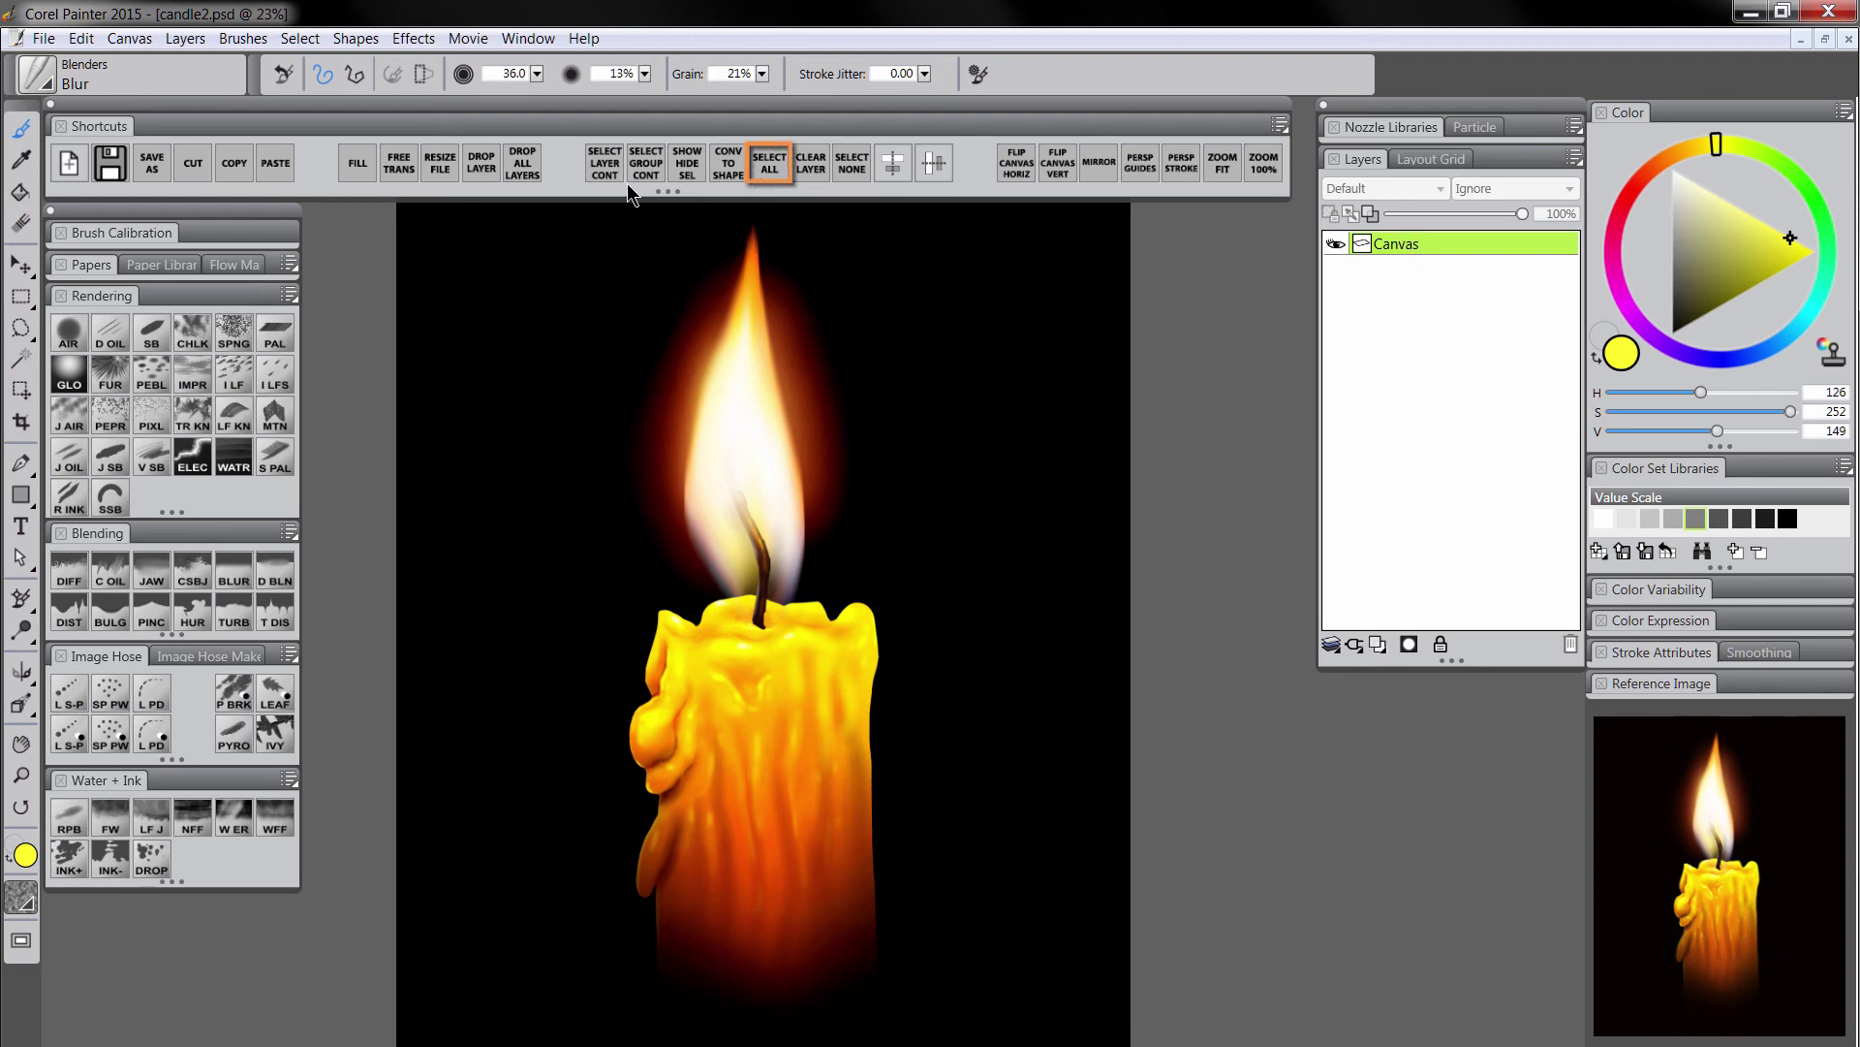
pyautogui.hotkey('ctrl', 'a')
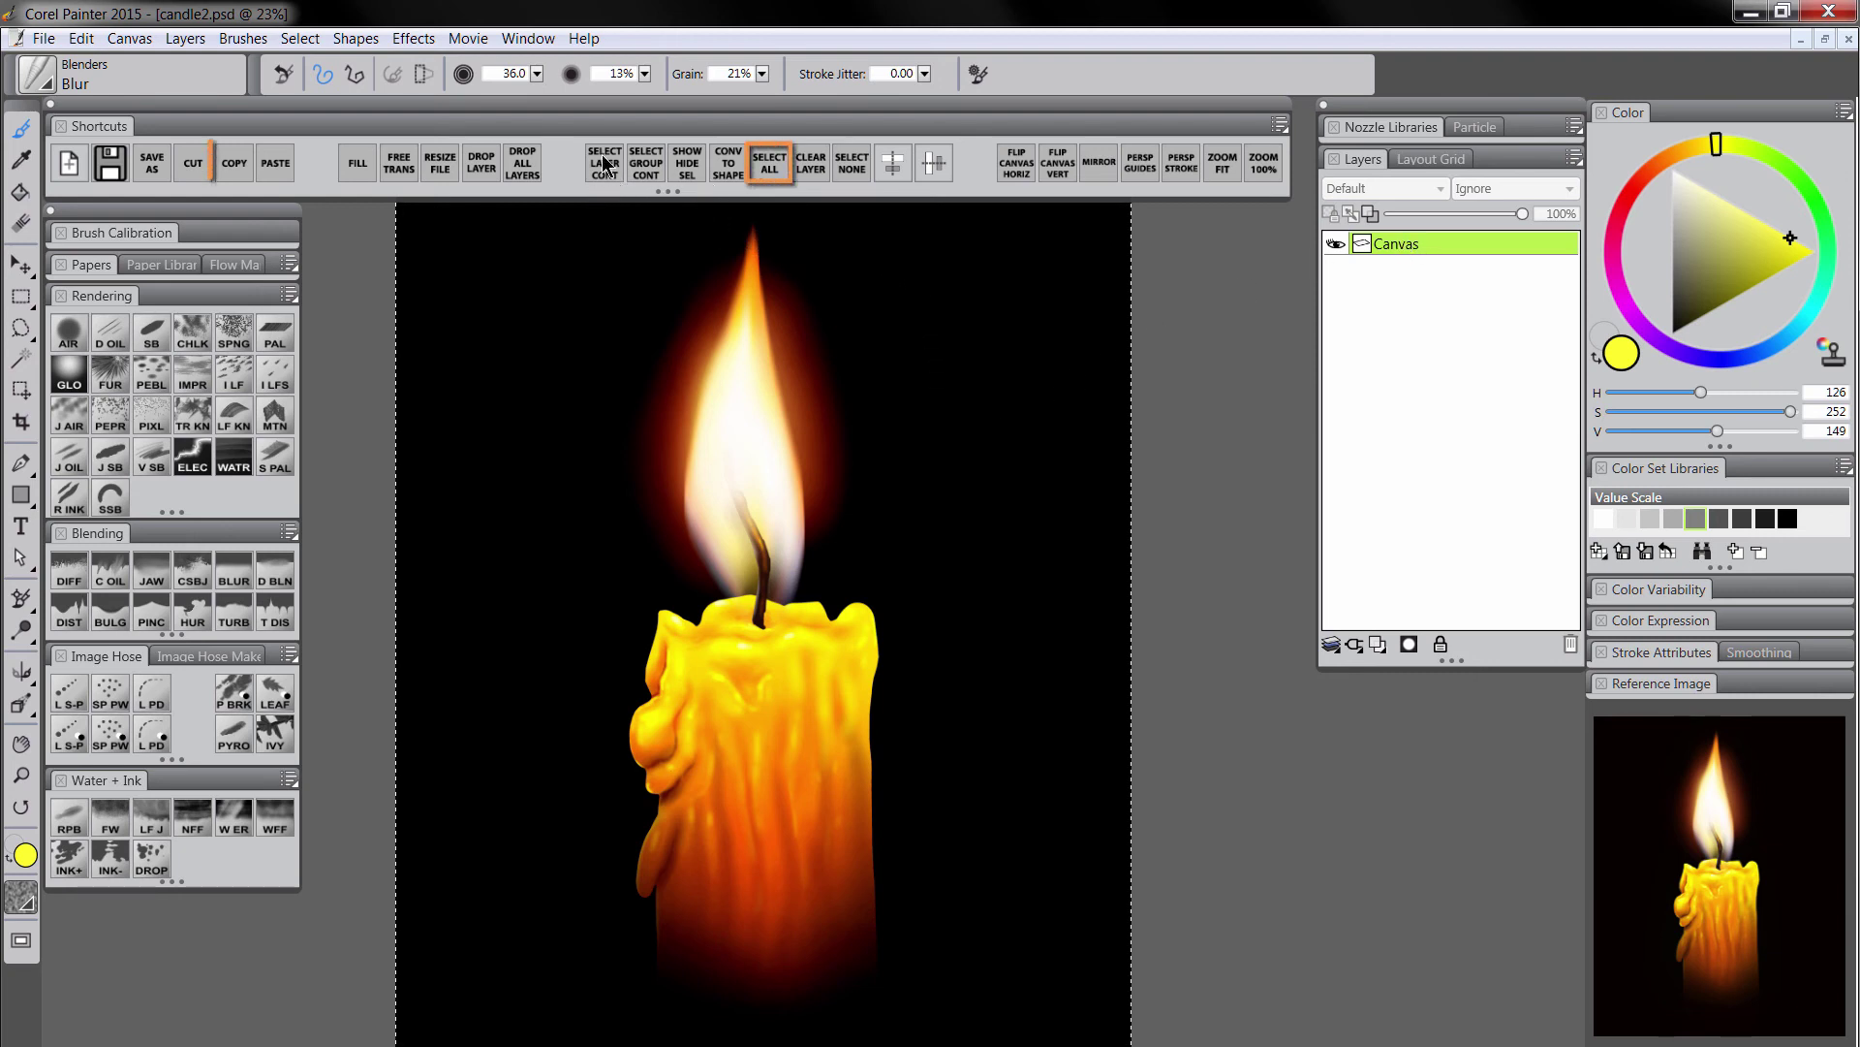
pyautogui.click(271, 161)
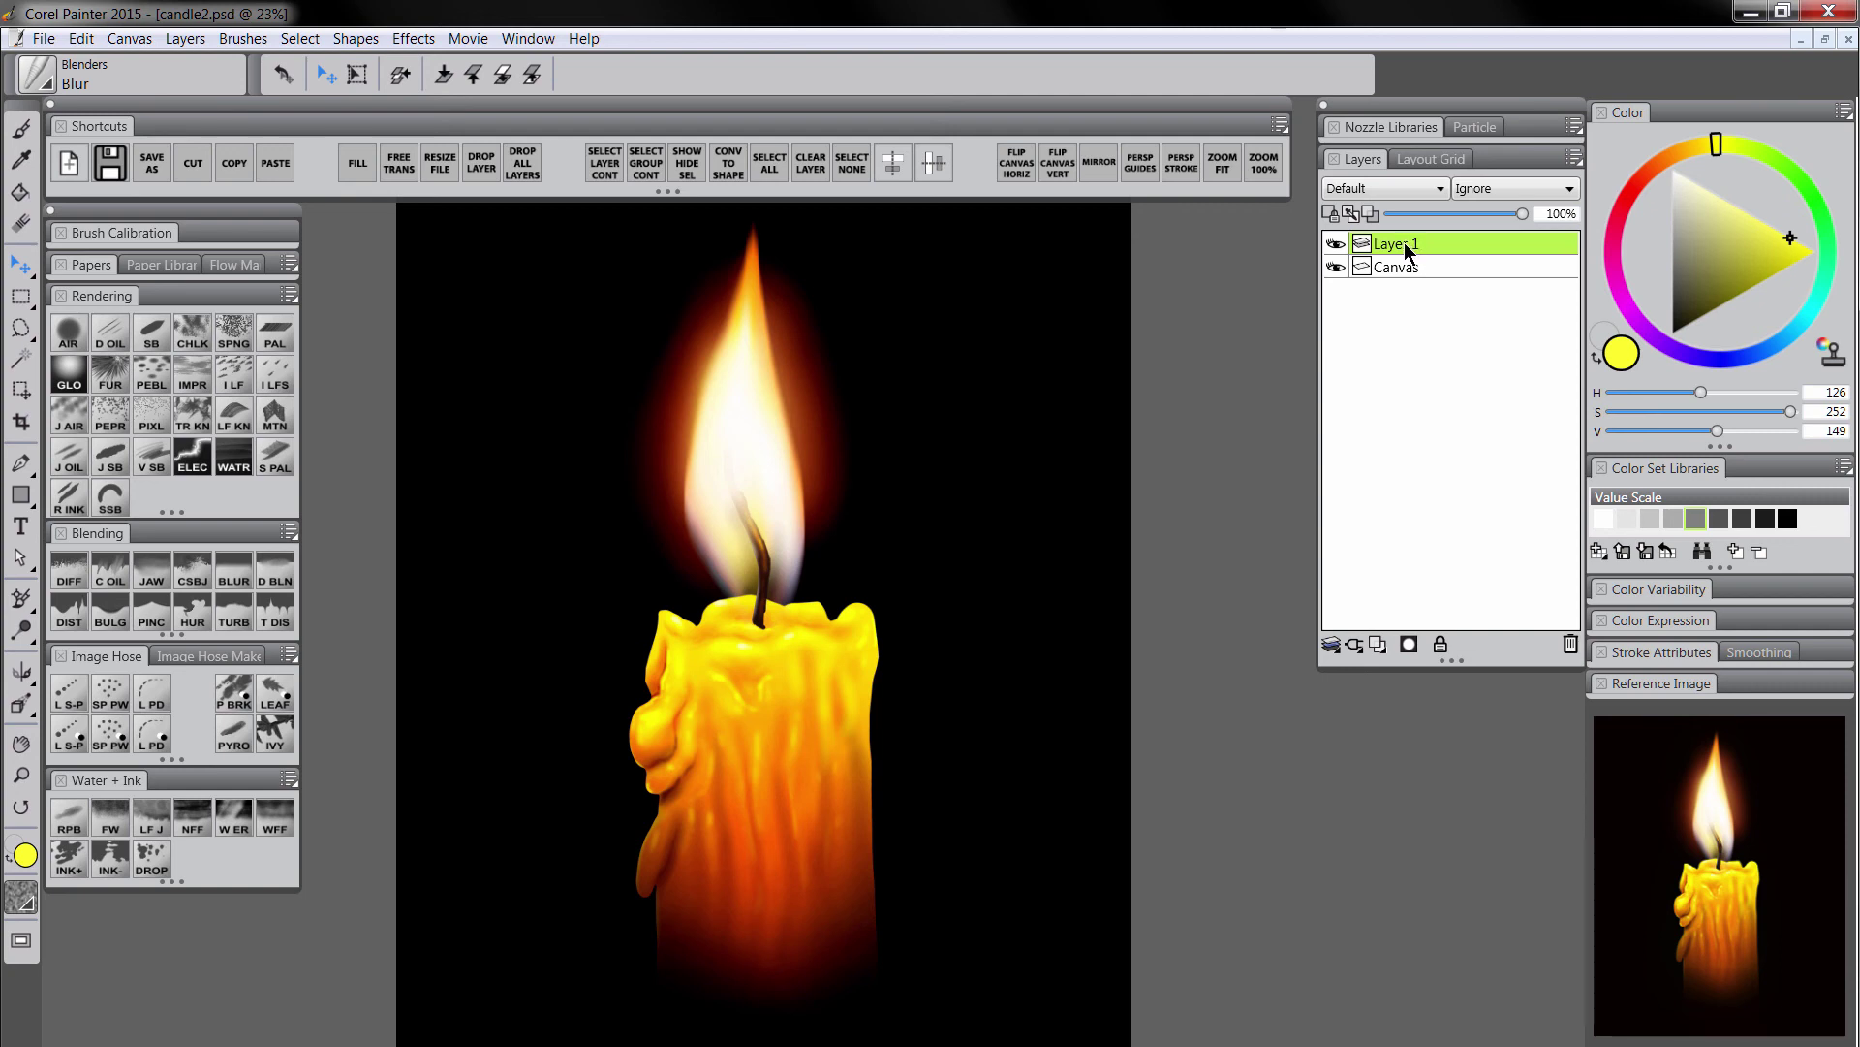
# Soften the pasted image layer with a Gaussian aperture and an amount of 29.12.
pyautogui.click(414, 38)
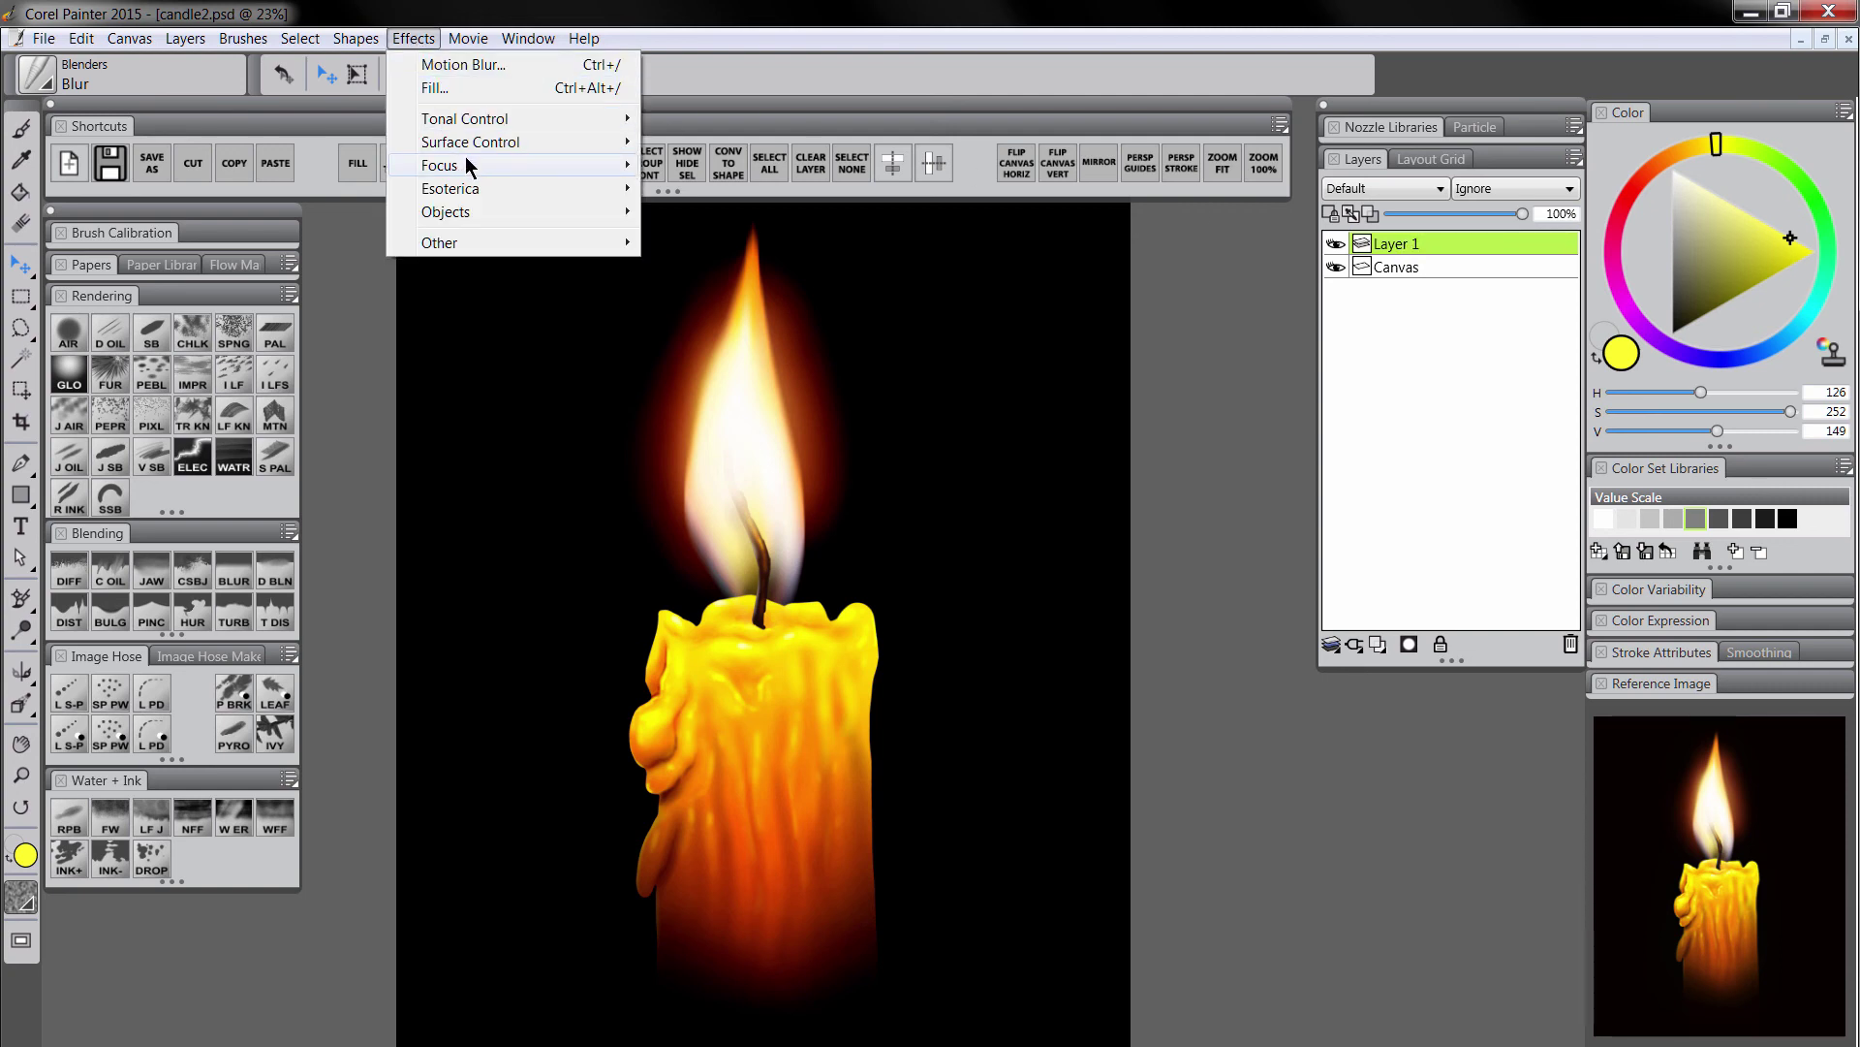
pyautogui.moveTo(539, 167)
pyautogui.click(729, 308)
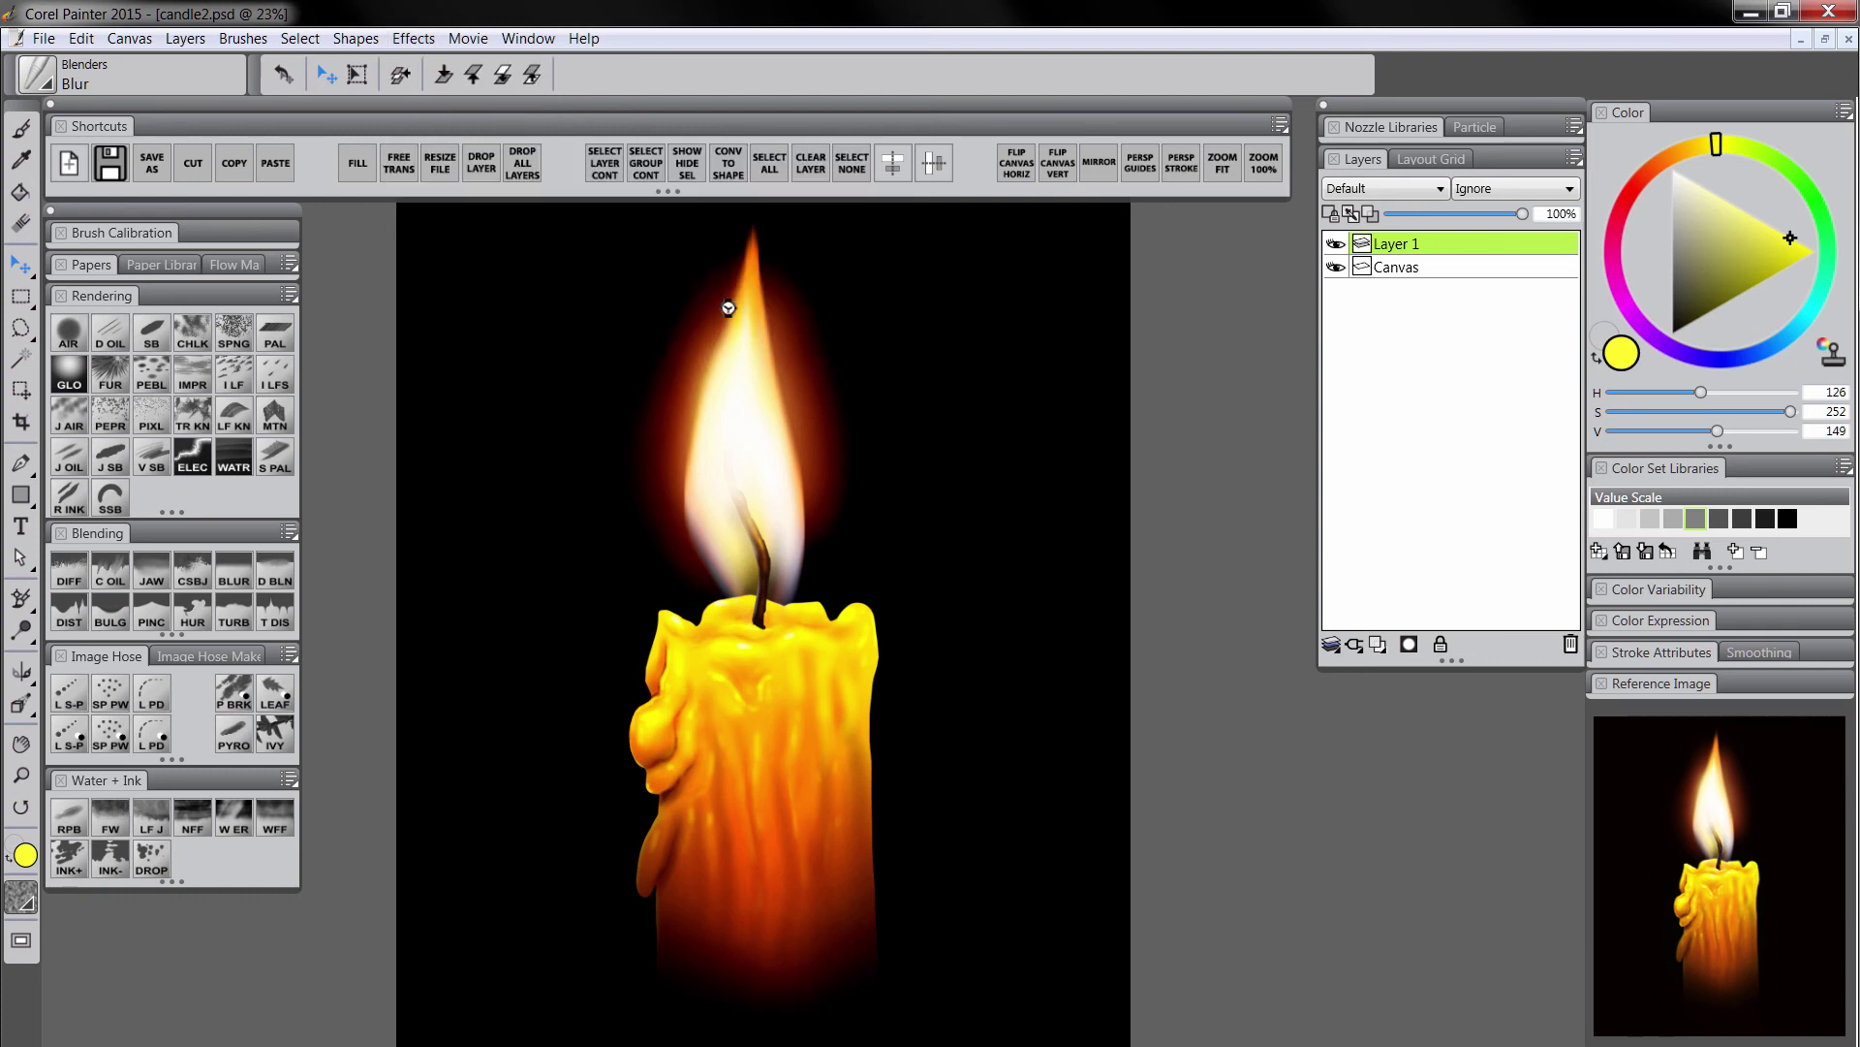
pyautogui.moveTo(1180, 525); pyautogui.dragTo(1219, 524)
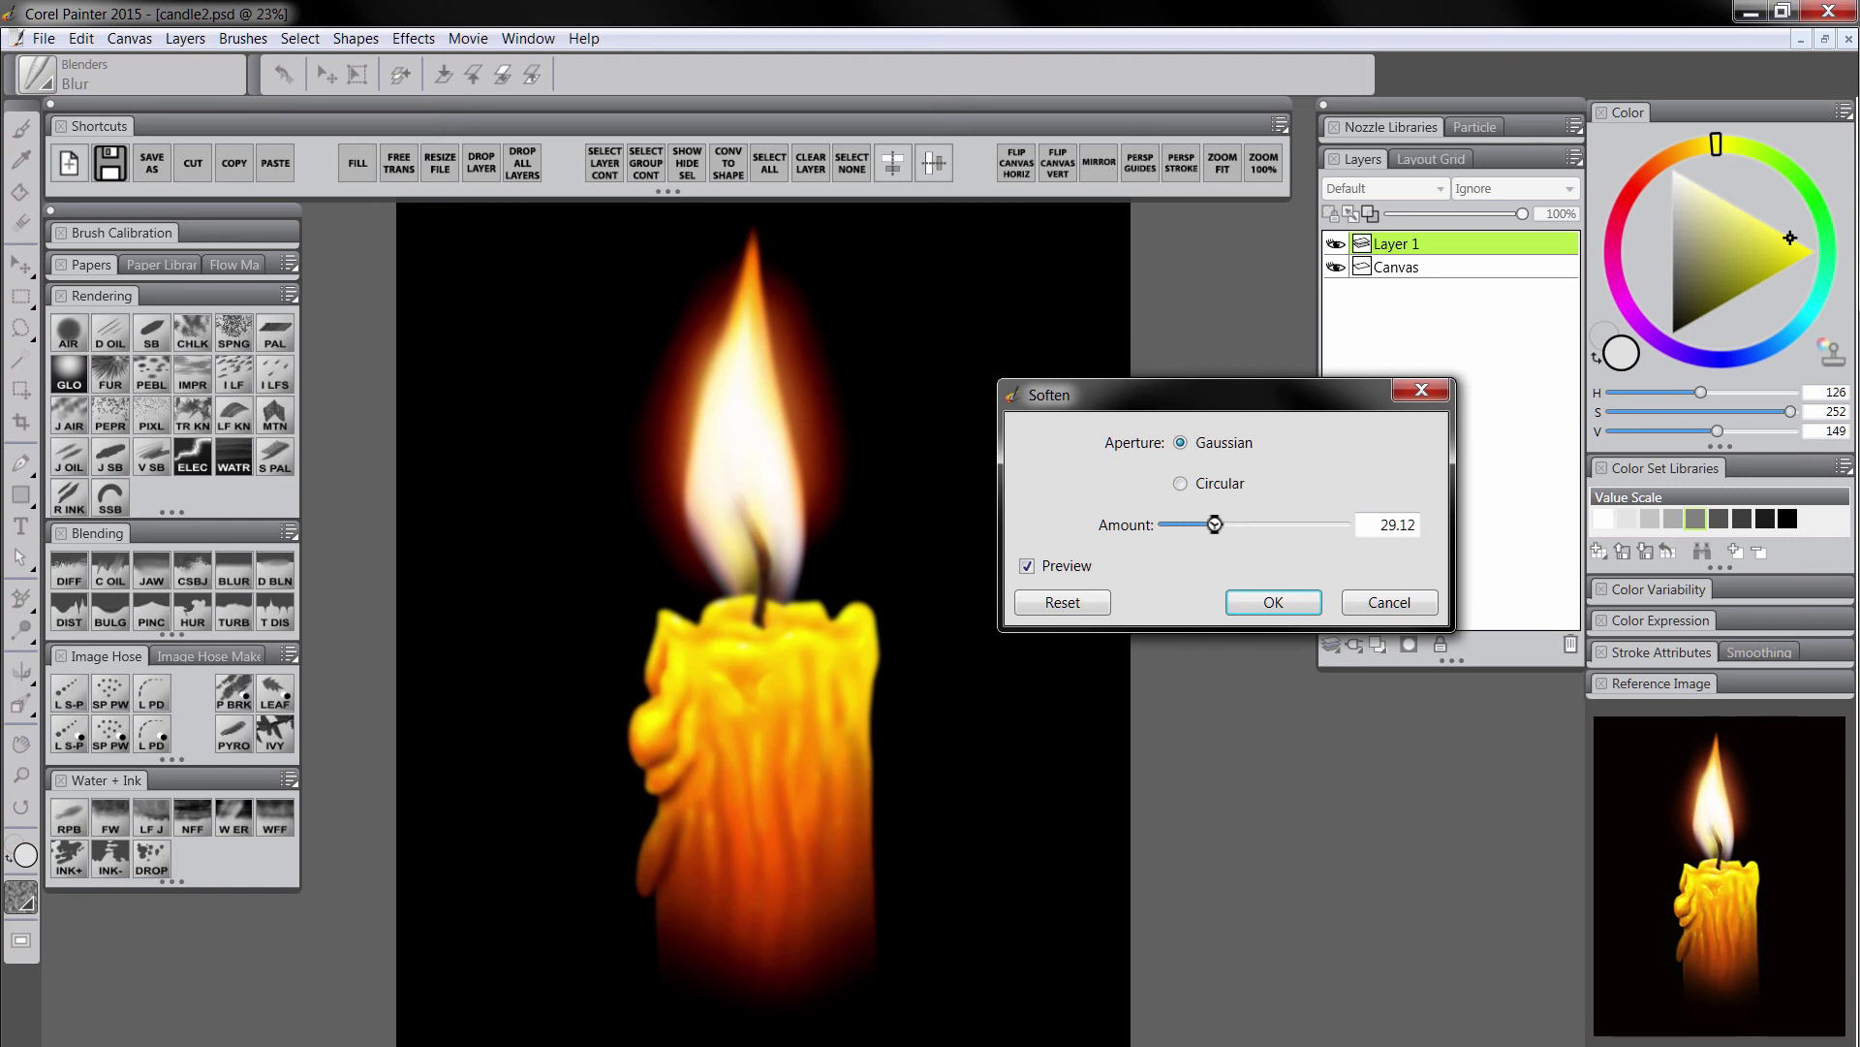
pyautogui.click(1272, 601)
# Add a layer mask to the softened layer and airbrush black on it over the flame, wick and candle top, reducing the brush from 241.1 to 158.0.
pyautogui.click(1408, 645)
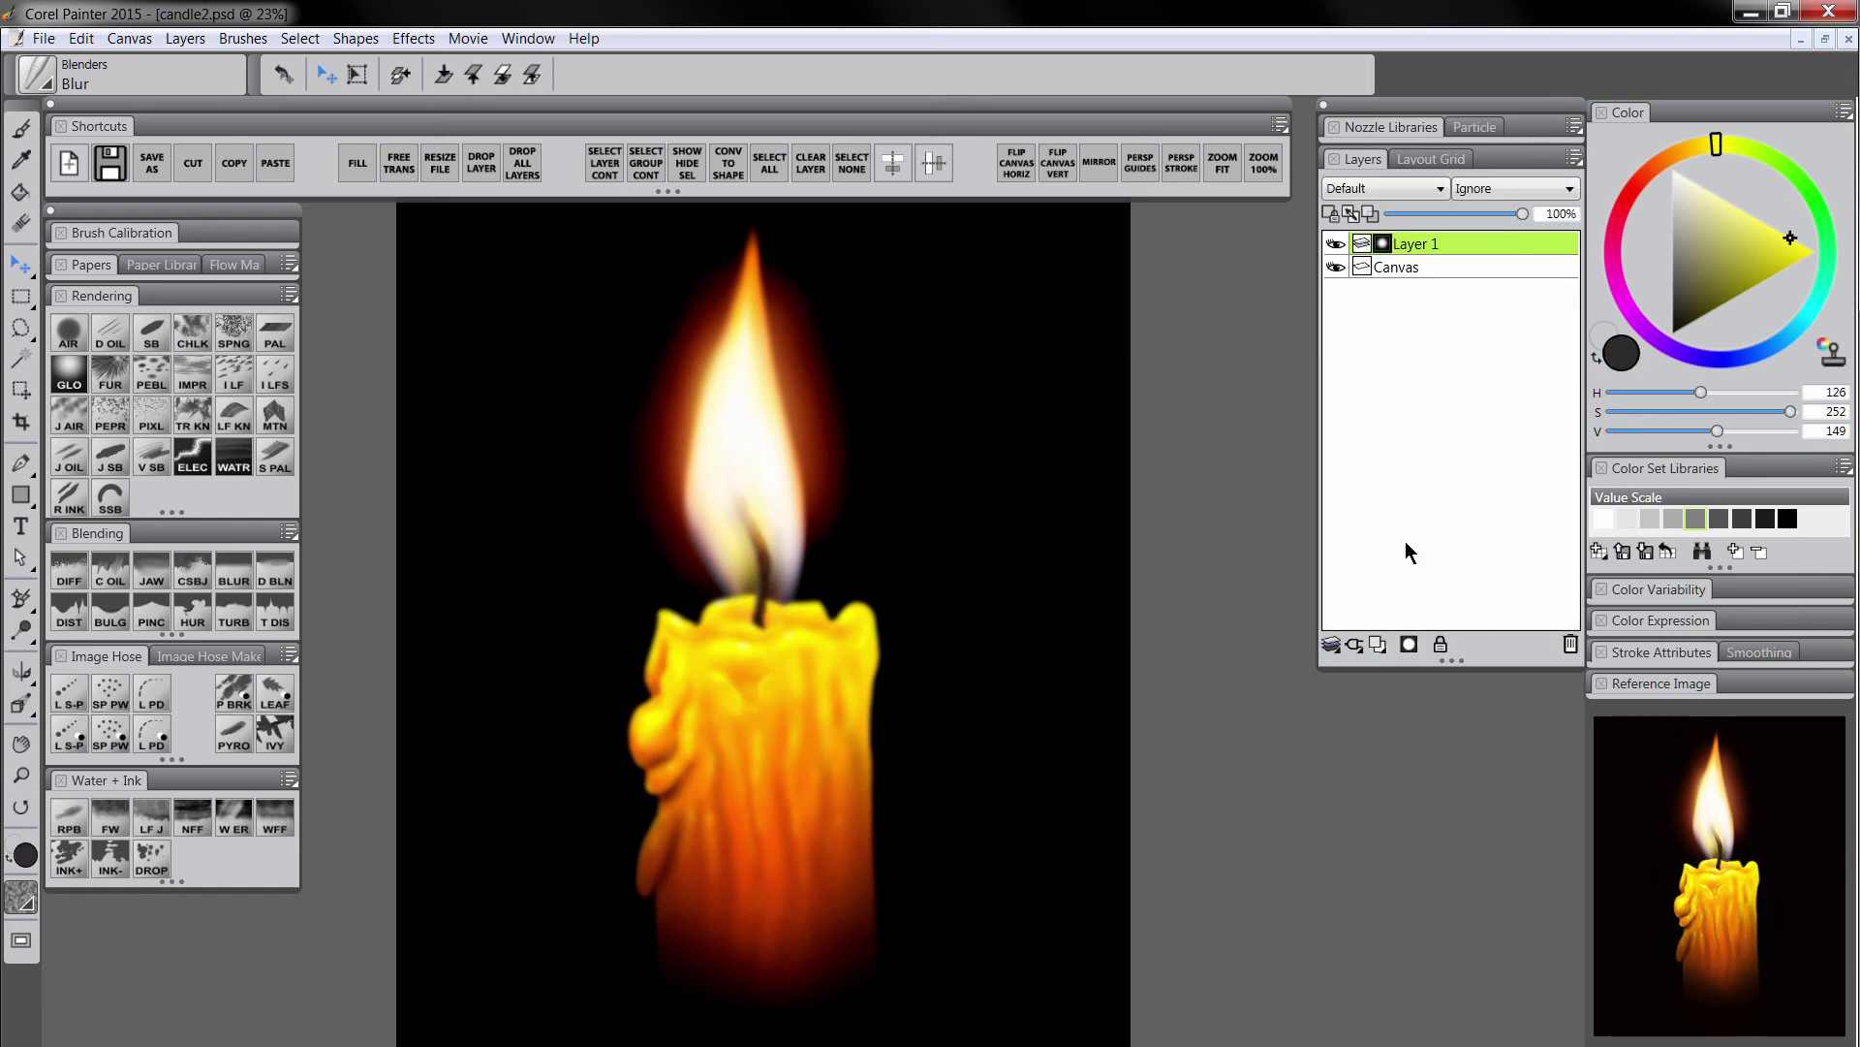
pyautogui.moveTo(1706, 292); pyautogui.dragTo(1602, 468)
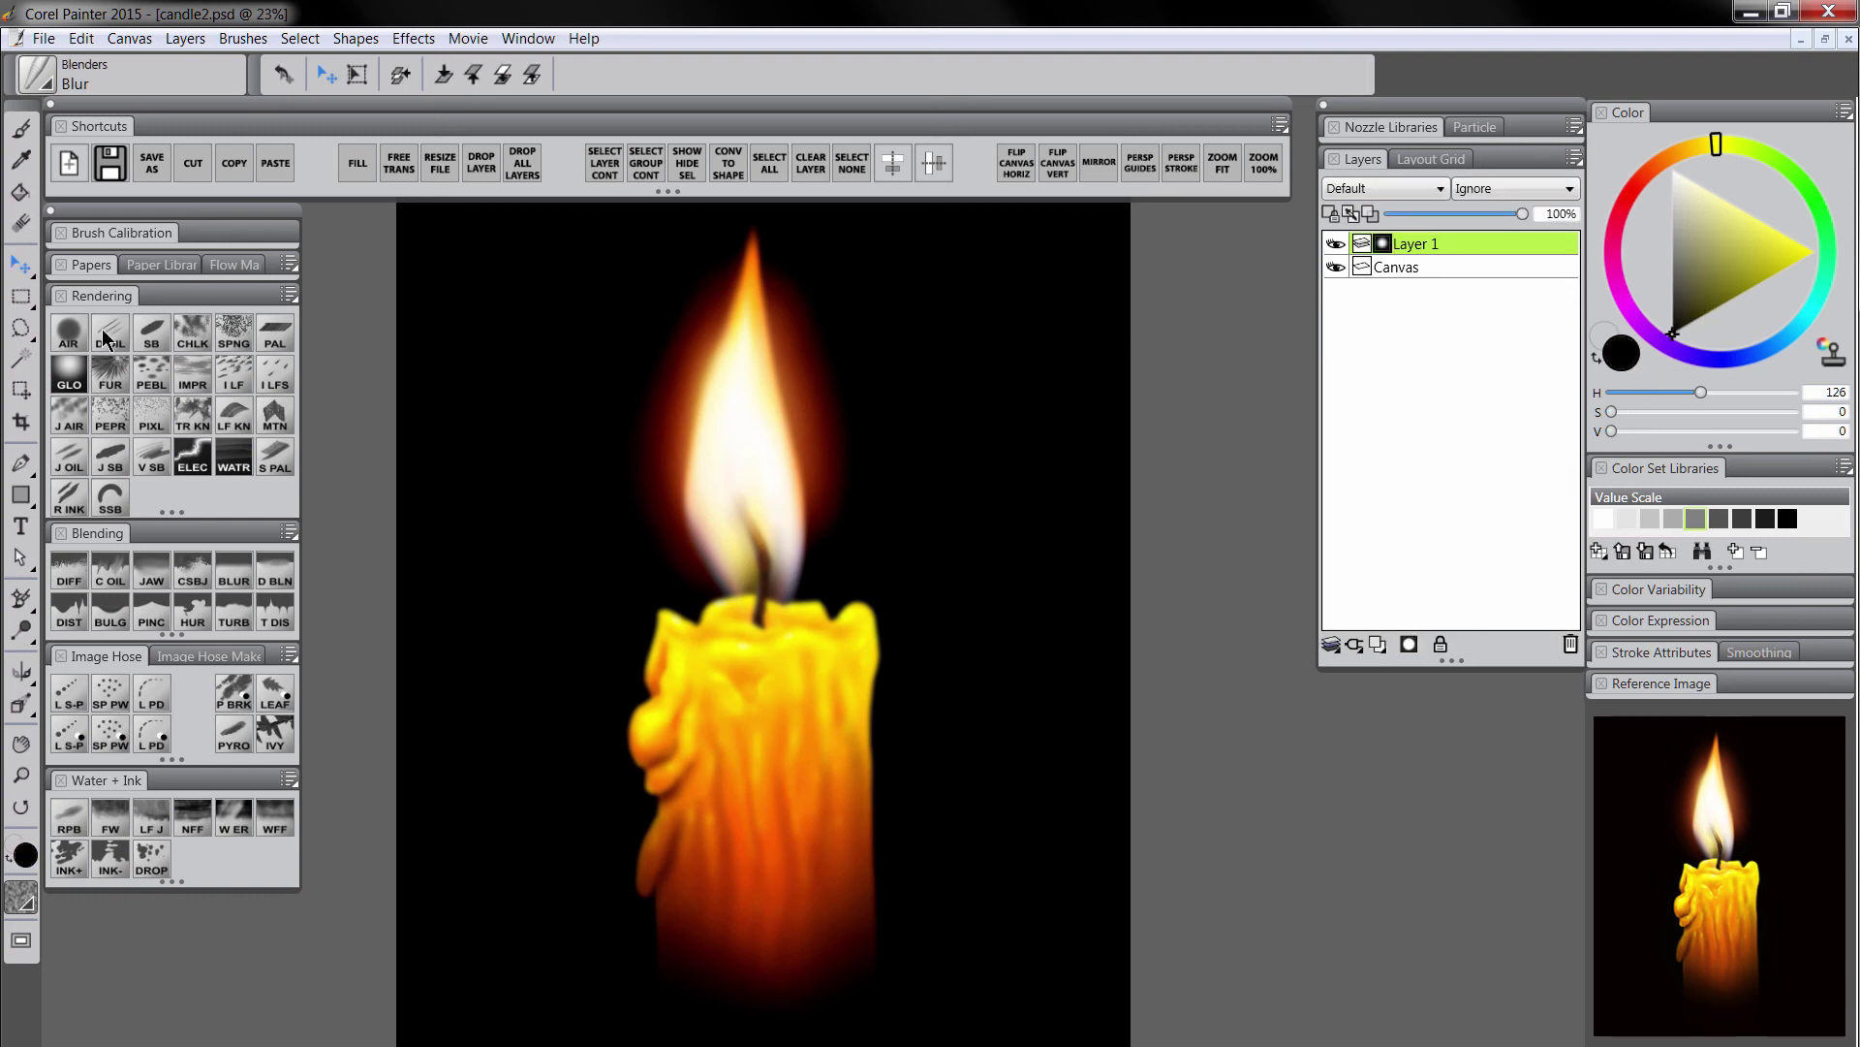
pyautogui.click(62, 334)
pyautogui.moveTo(769, 360); pyautogui.dragTo(775, 415)
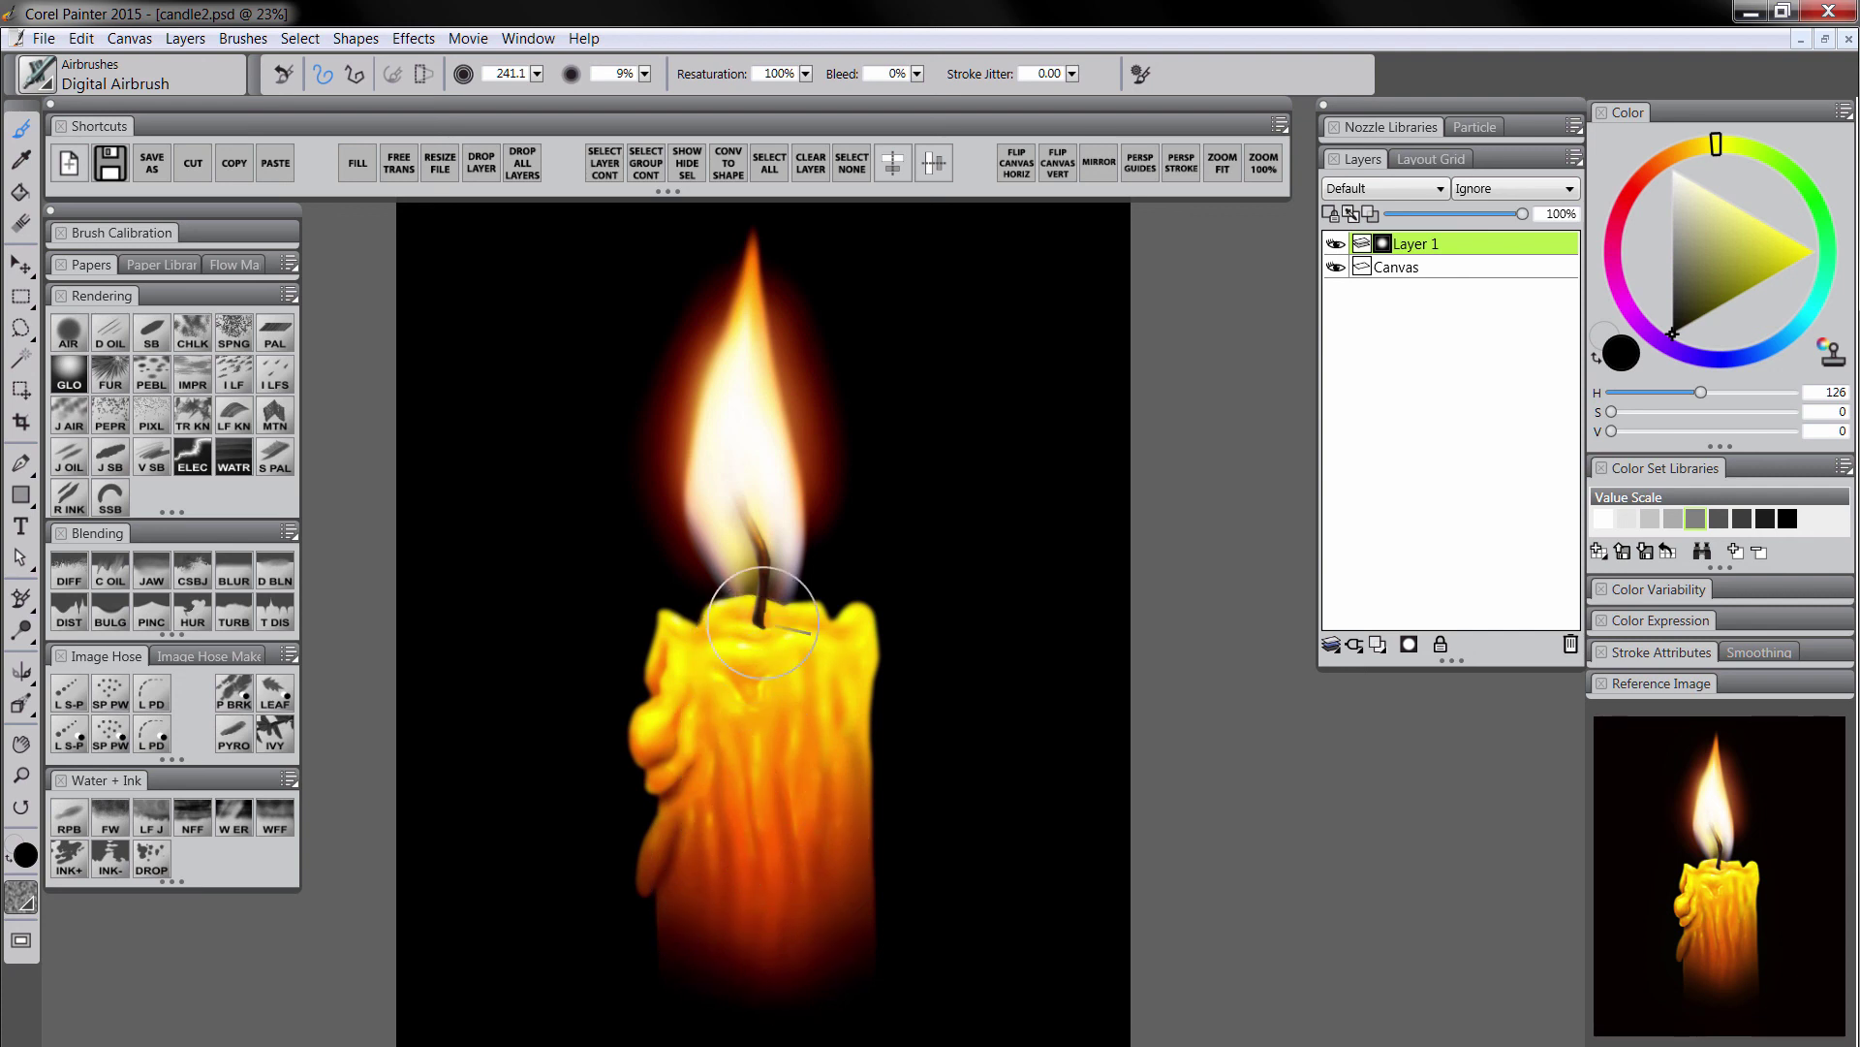
pyautogui.moveTo(763, 621); pyautogui.dragTo(746, 601)
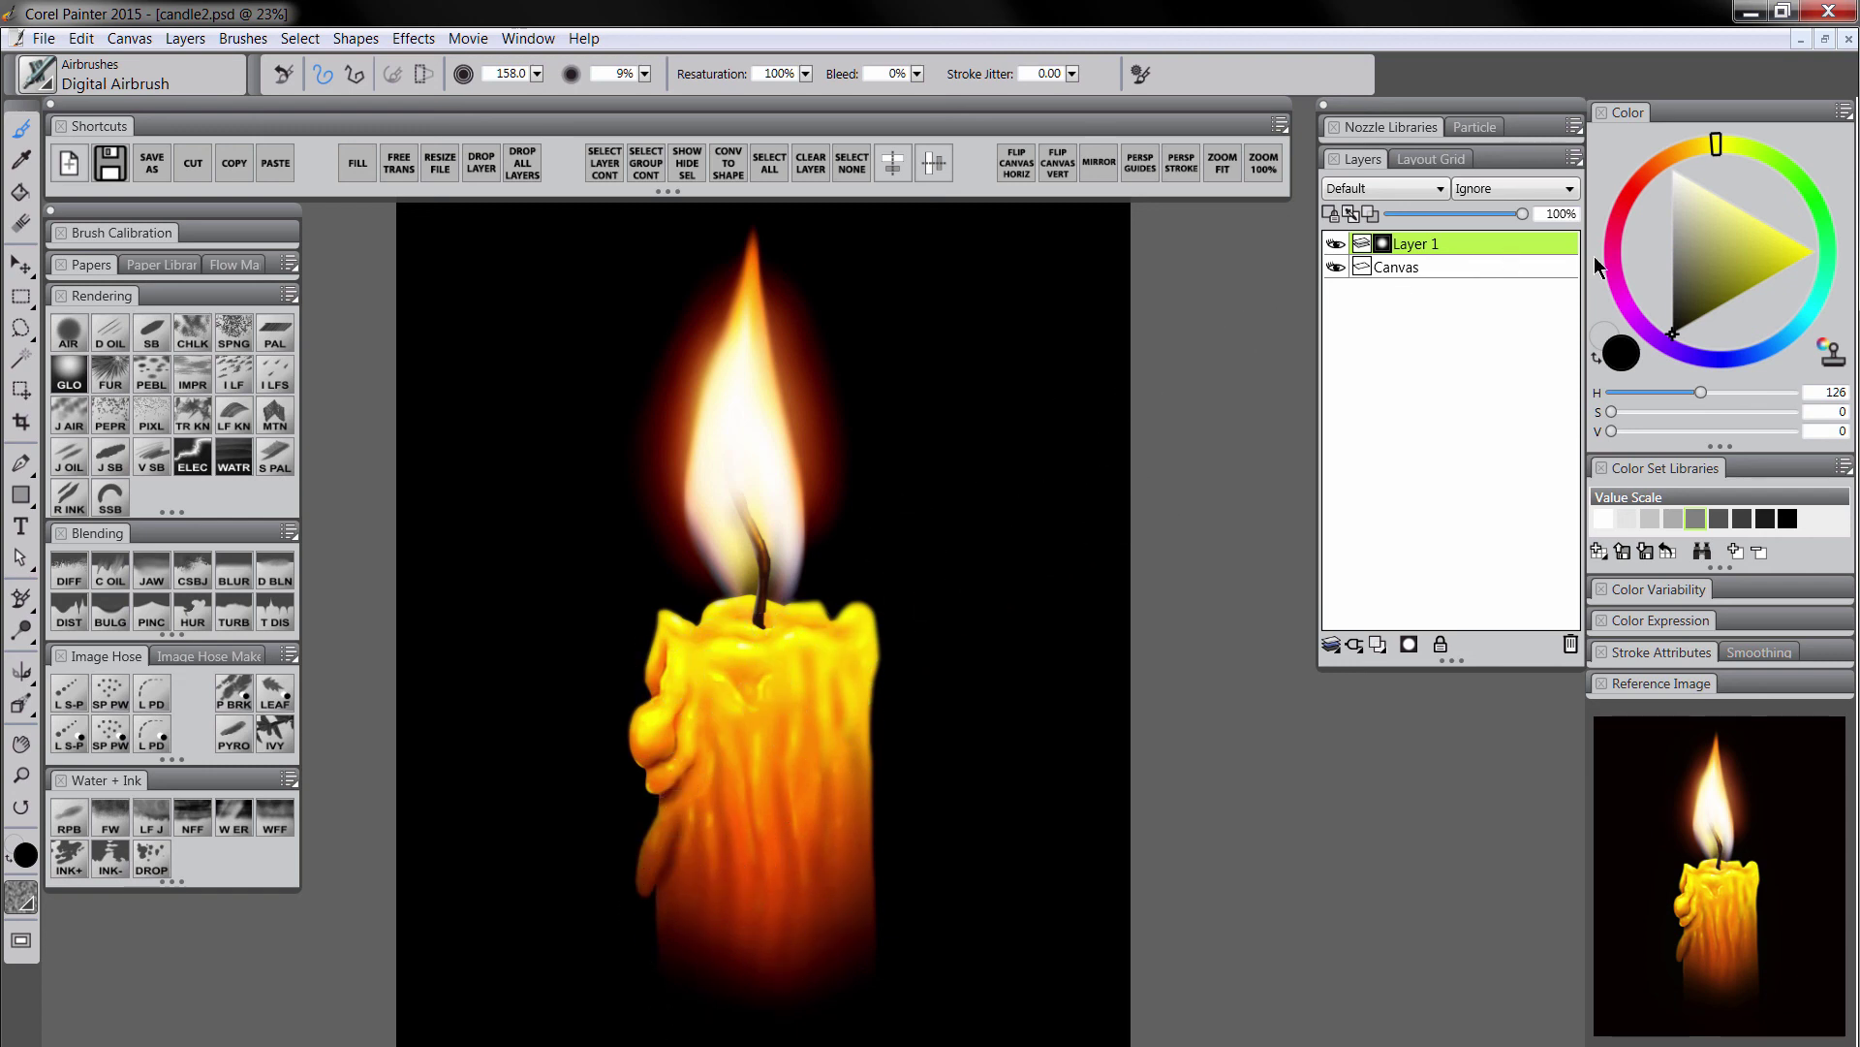
# Set the airbrush color to white (S 0, V 255) and reduce the brush size to 35.9 for the mask around the candle rim.
pyautogui.moveTo(1697, 304); pyautogui.dragTo(1625, 89)
pyautogui.press('[')
pyautogui.press('[')
pyautogui.press('[')
pyautogui.press('[')
pyautogui.press('[')
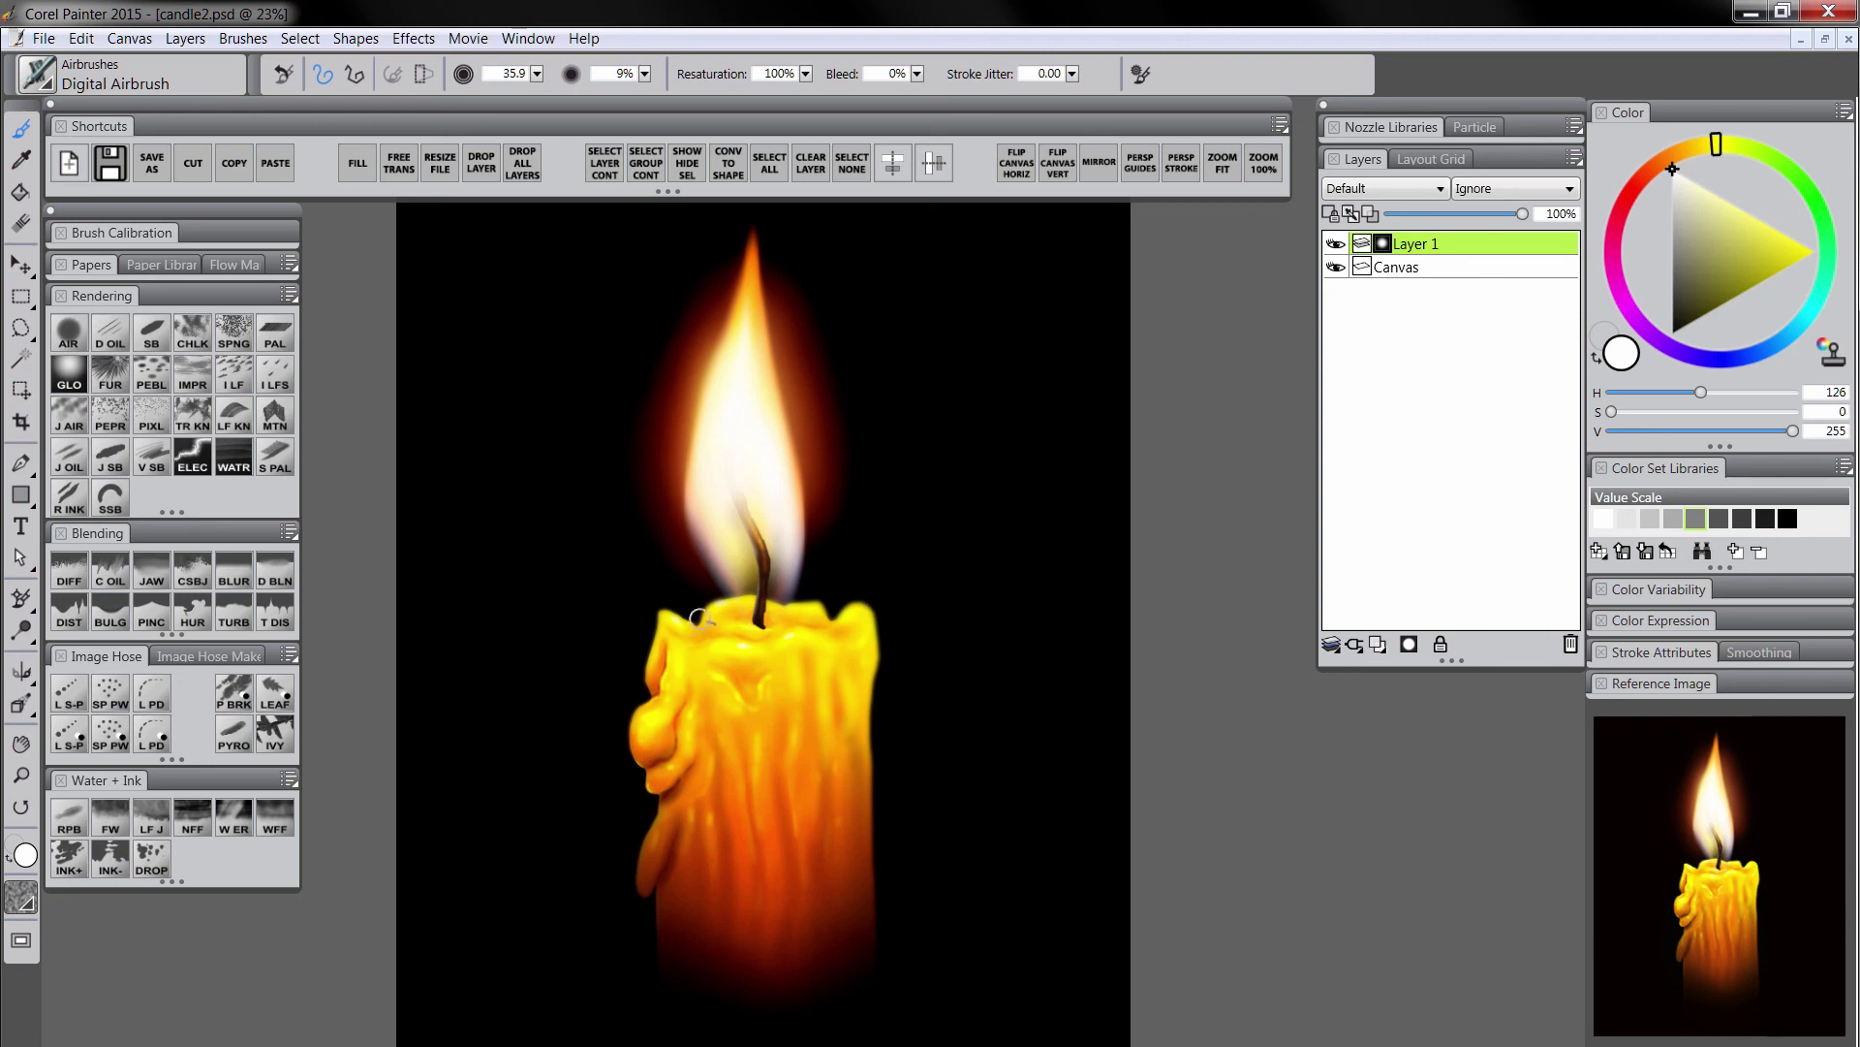
# Switch to the Pinch-AR brush and drop all layers onto the canvas.
pyautogui.hotkey('shift', 's')
pyautogui.hotkey('shift', 's')
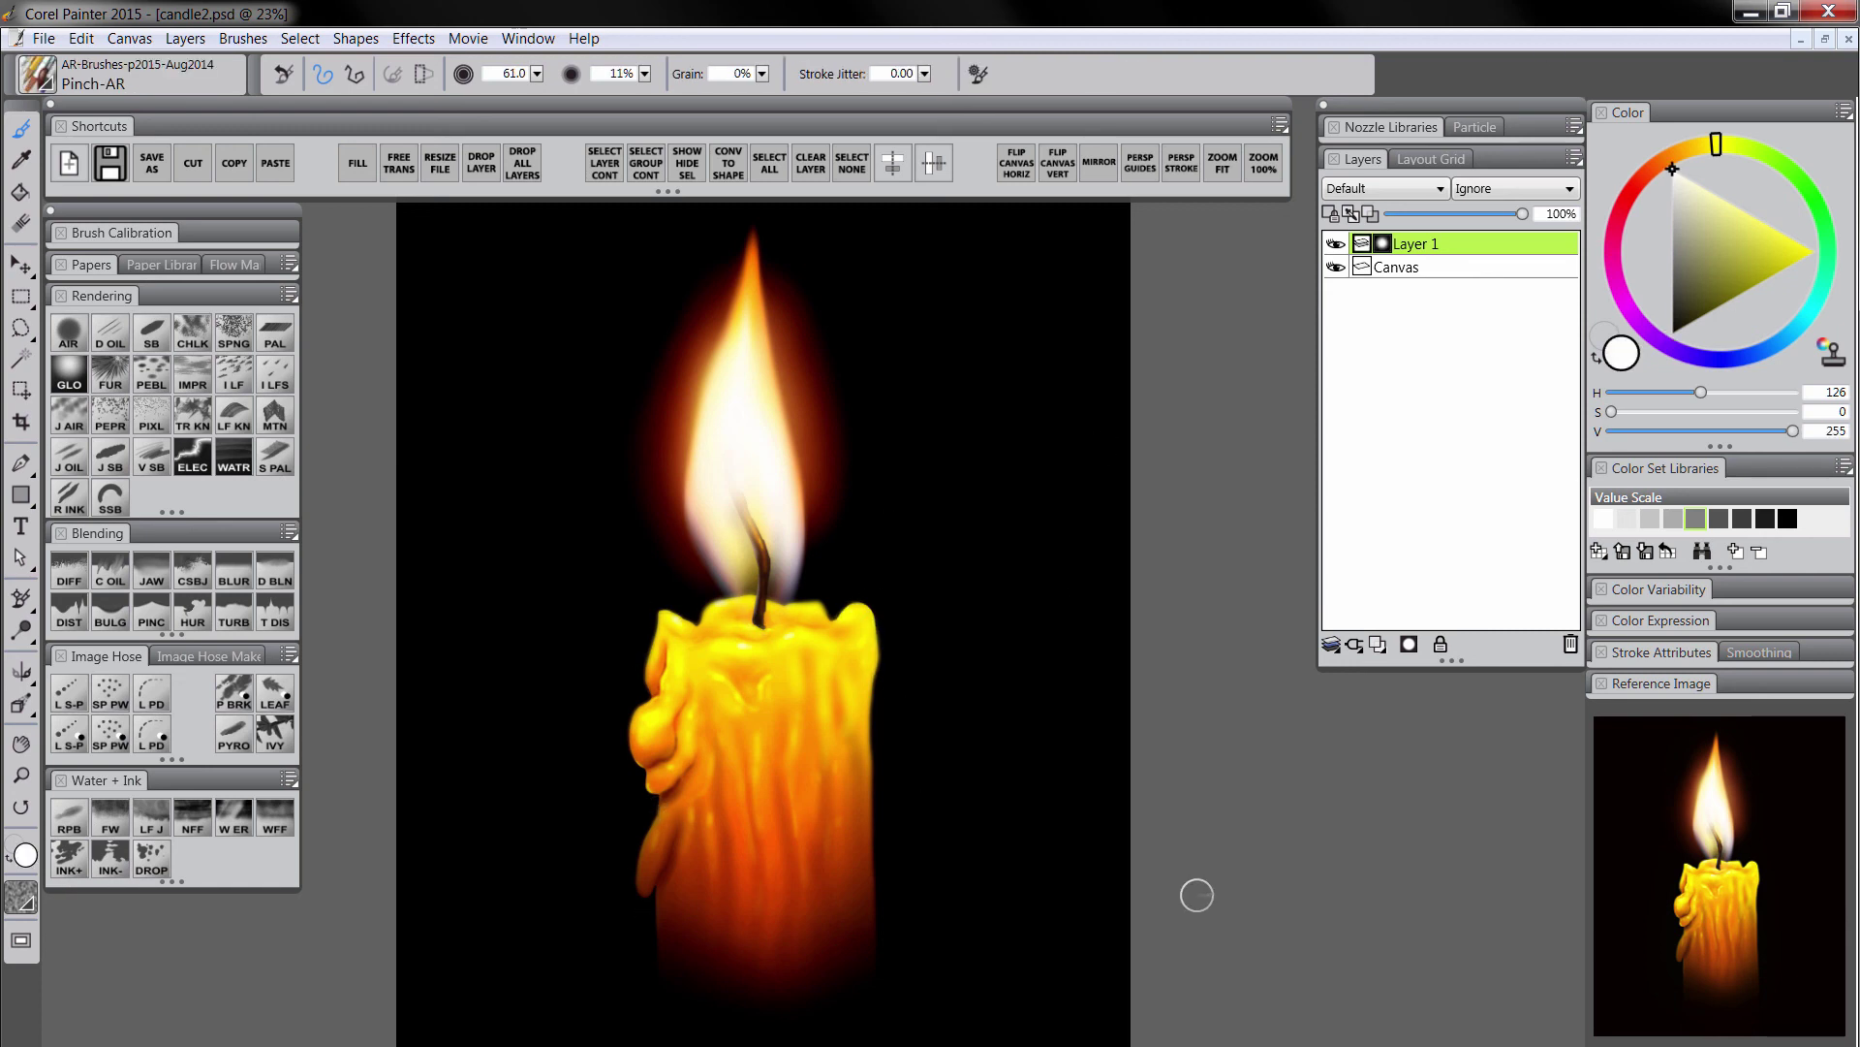
pyautogui.click(522, 172)
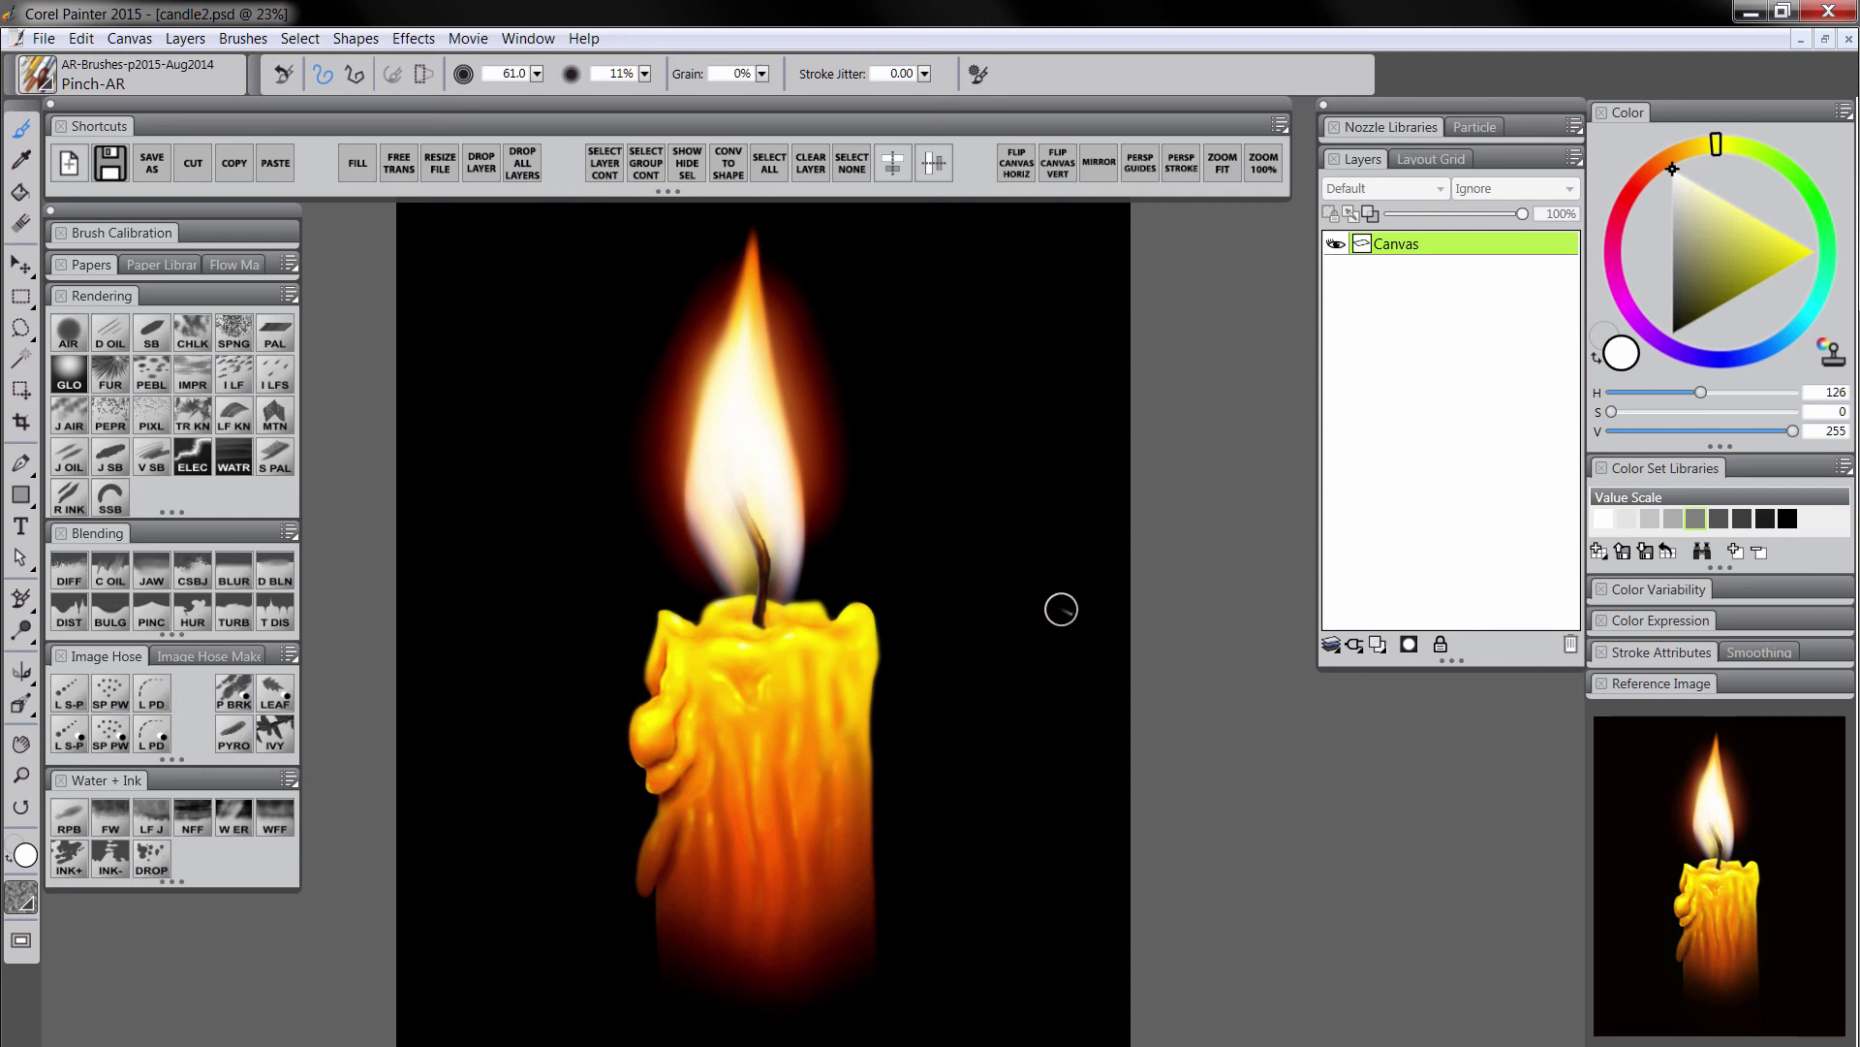
# Create a new layer above the canvas and set its composite method to Multiply.
pyautogui.moveTo(1035, 610); pyautogui.dragTo(1025, 641)
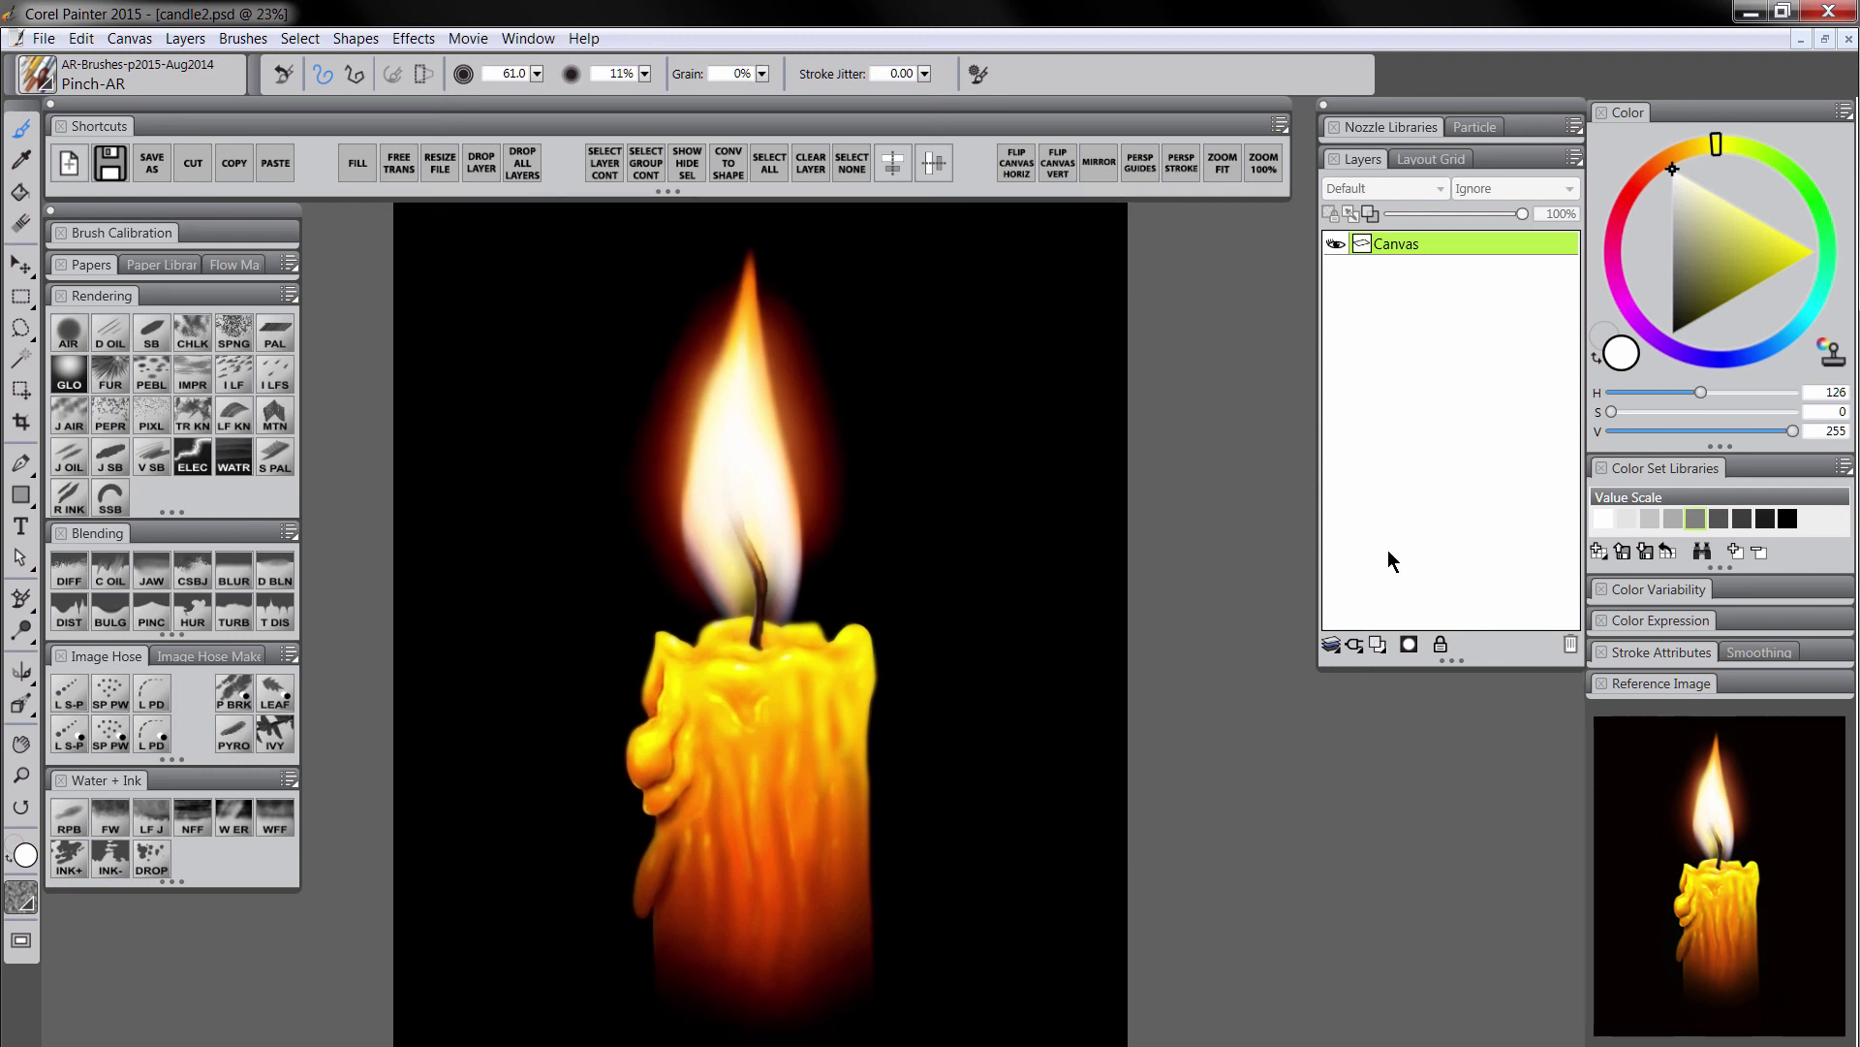
pyautogui.click(1378, 644)
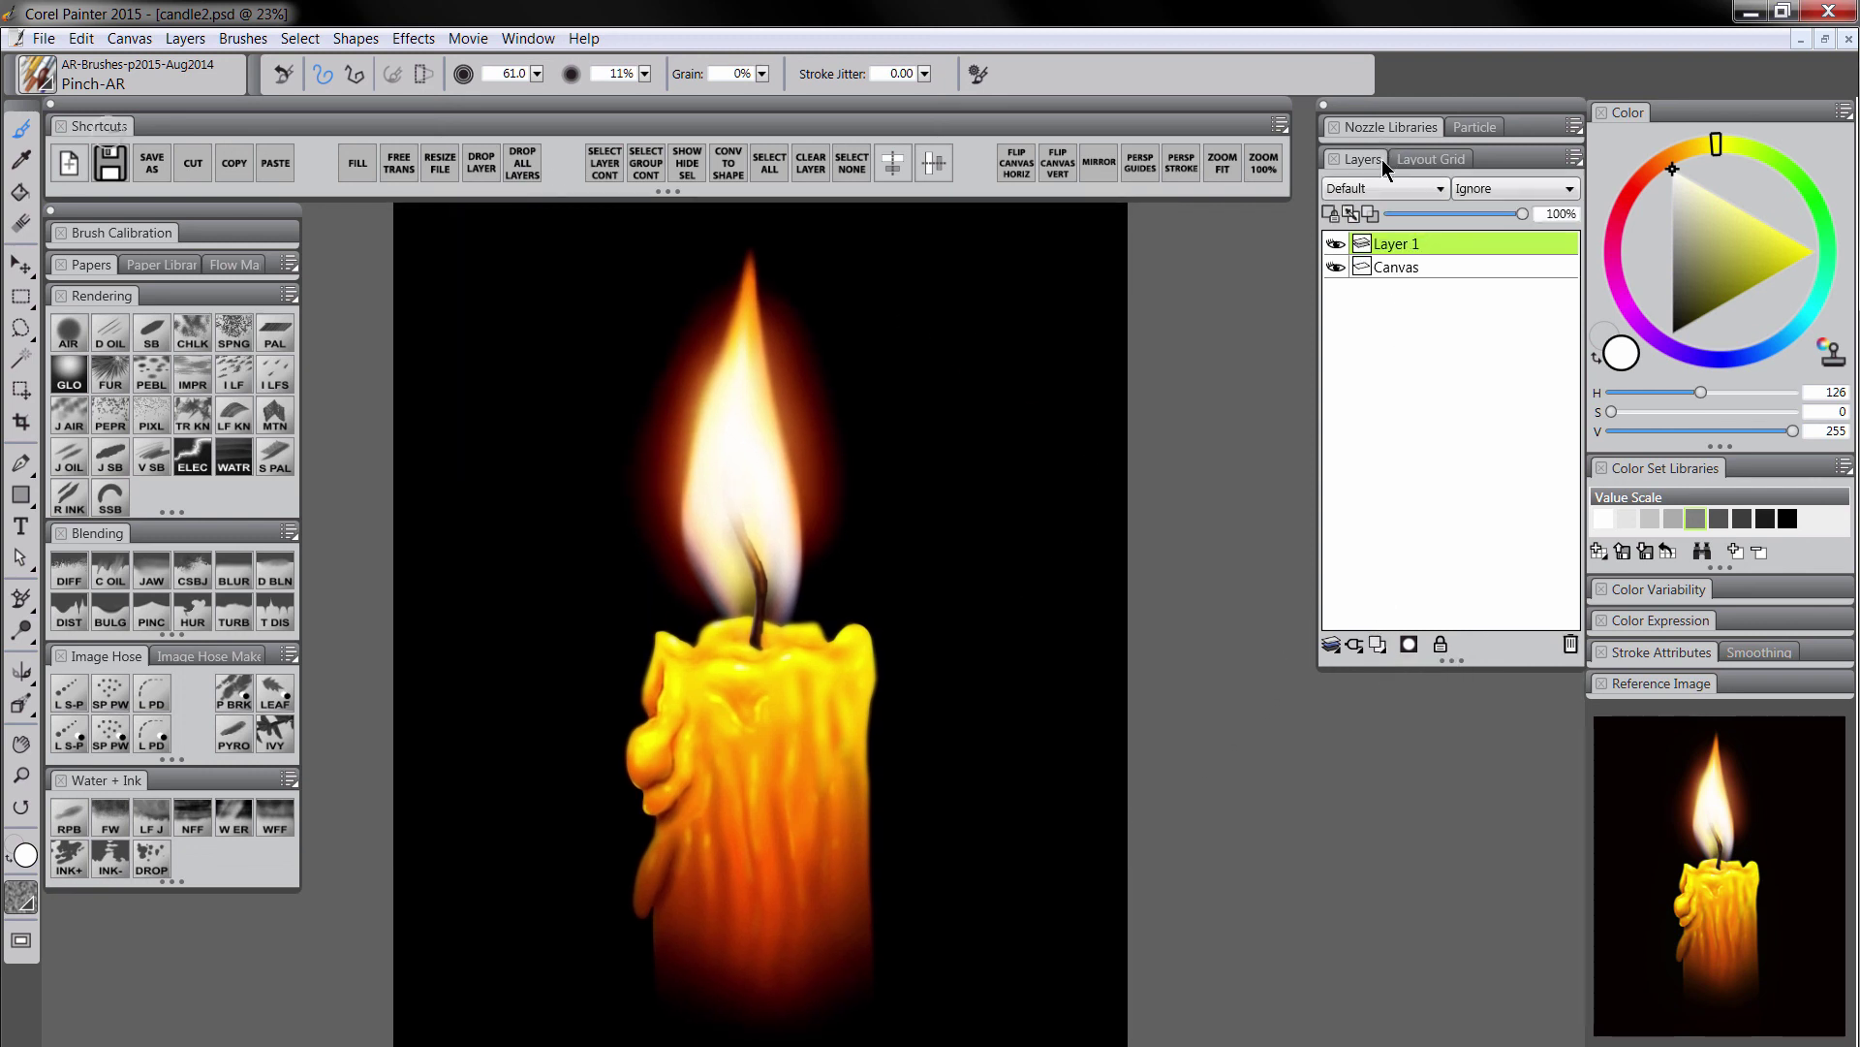
pyautogui.click(1383, 190)
pyautogui.click(1366, 366)
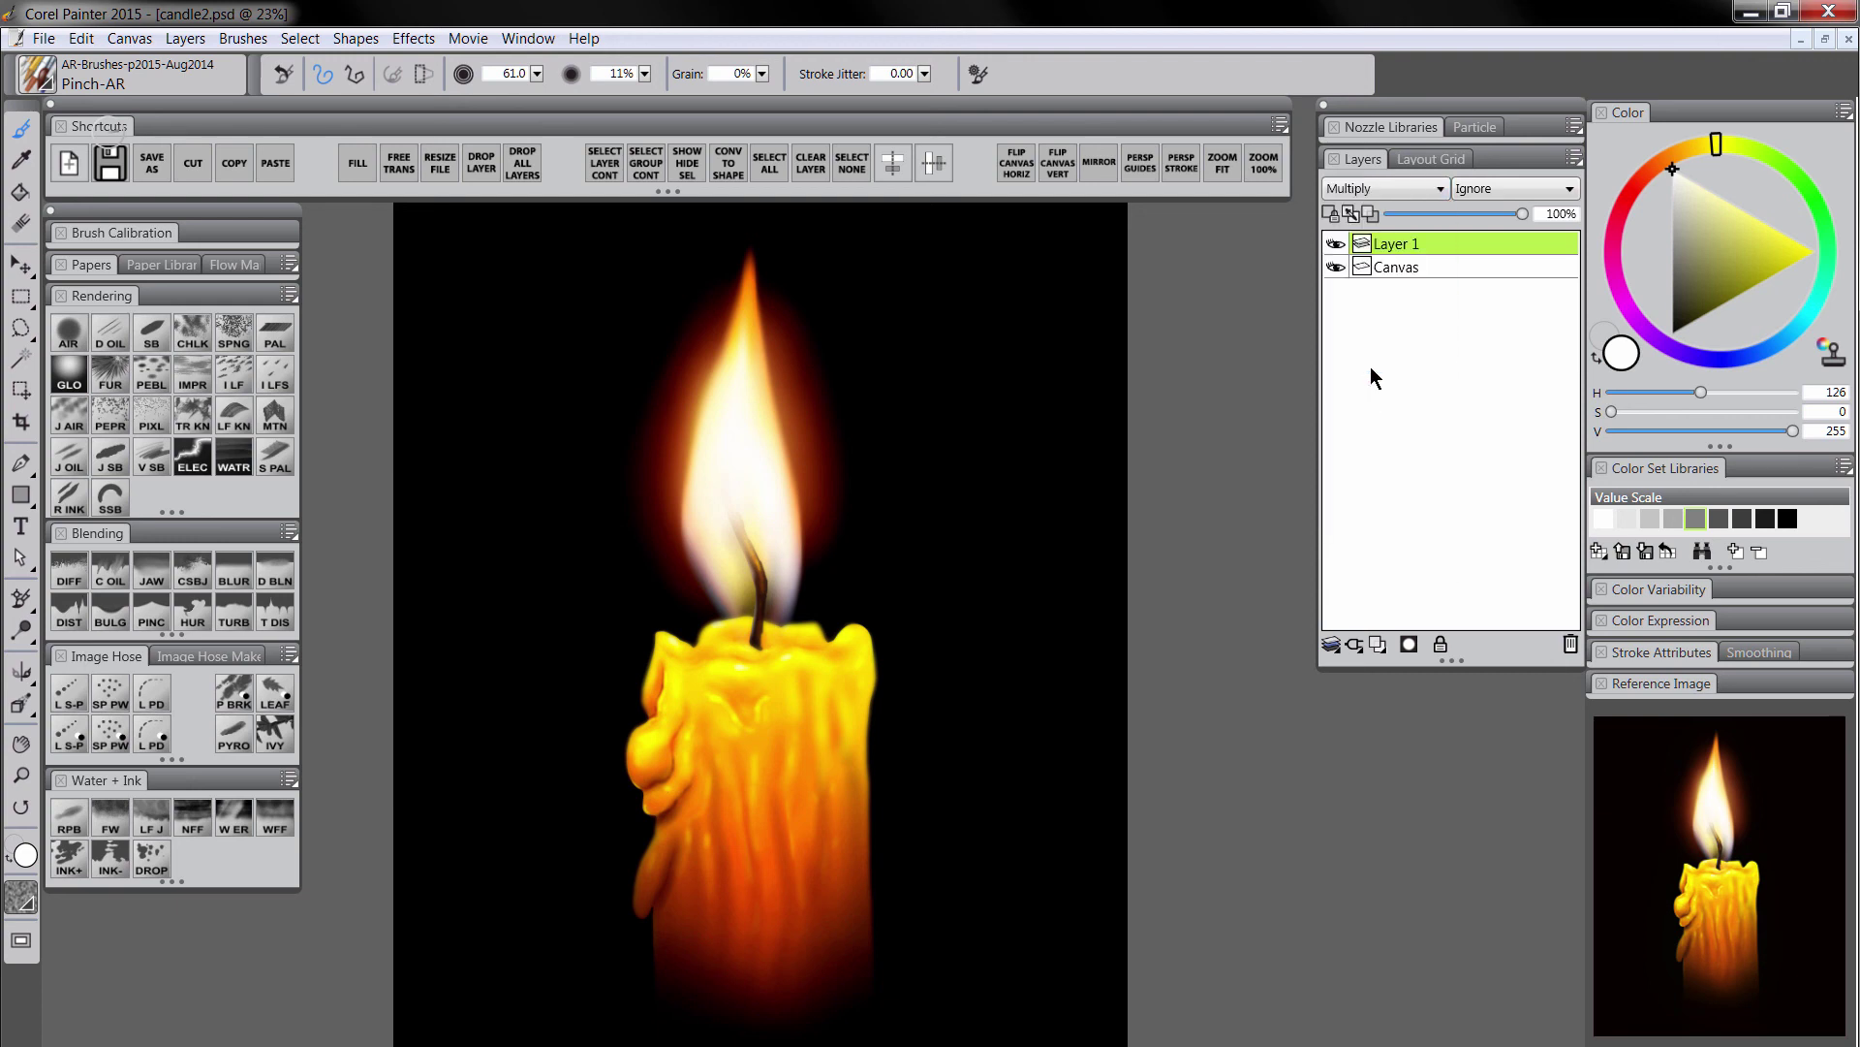
# Choose a saturated orange (H 110, S 255, V 128) and fill the Multiply layer with it at 100% opacity.
pyautogui.click(1676, 153)
pyautogui.moveTo(1745, 252); pyautogui.dragTo(1815, 251)
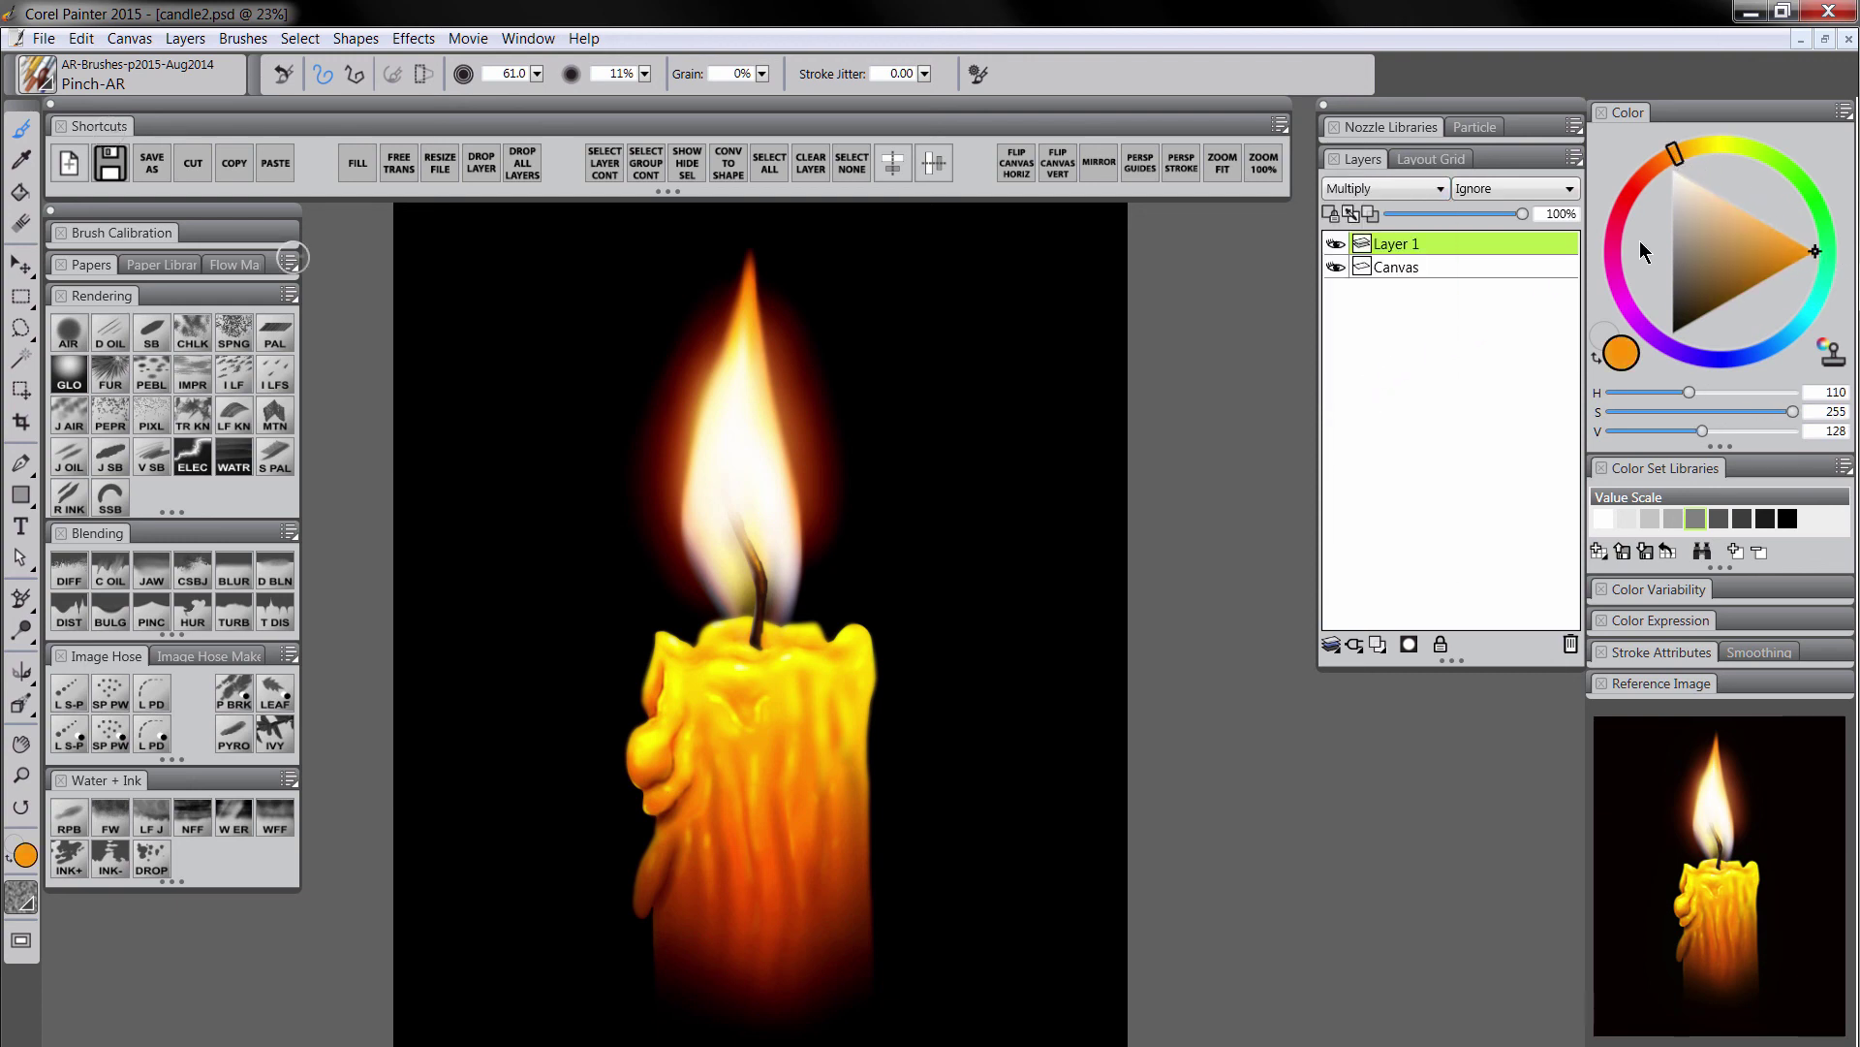
pyautogui.click(357, 165)
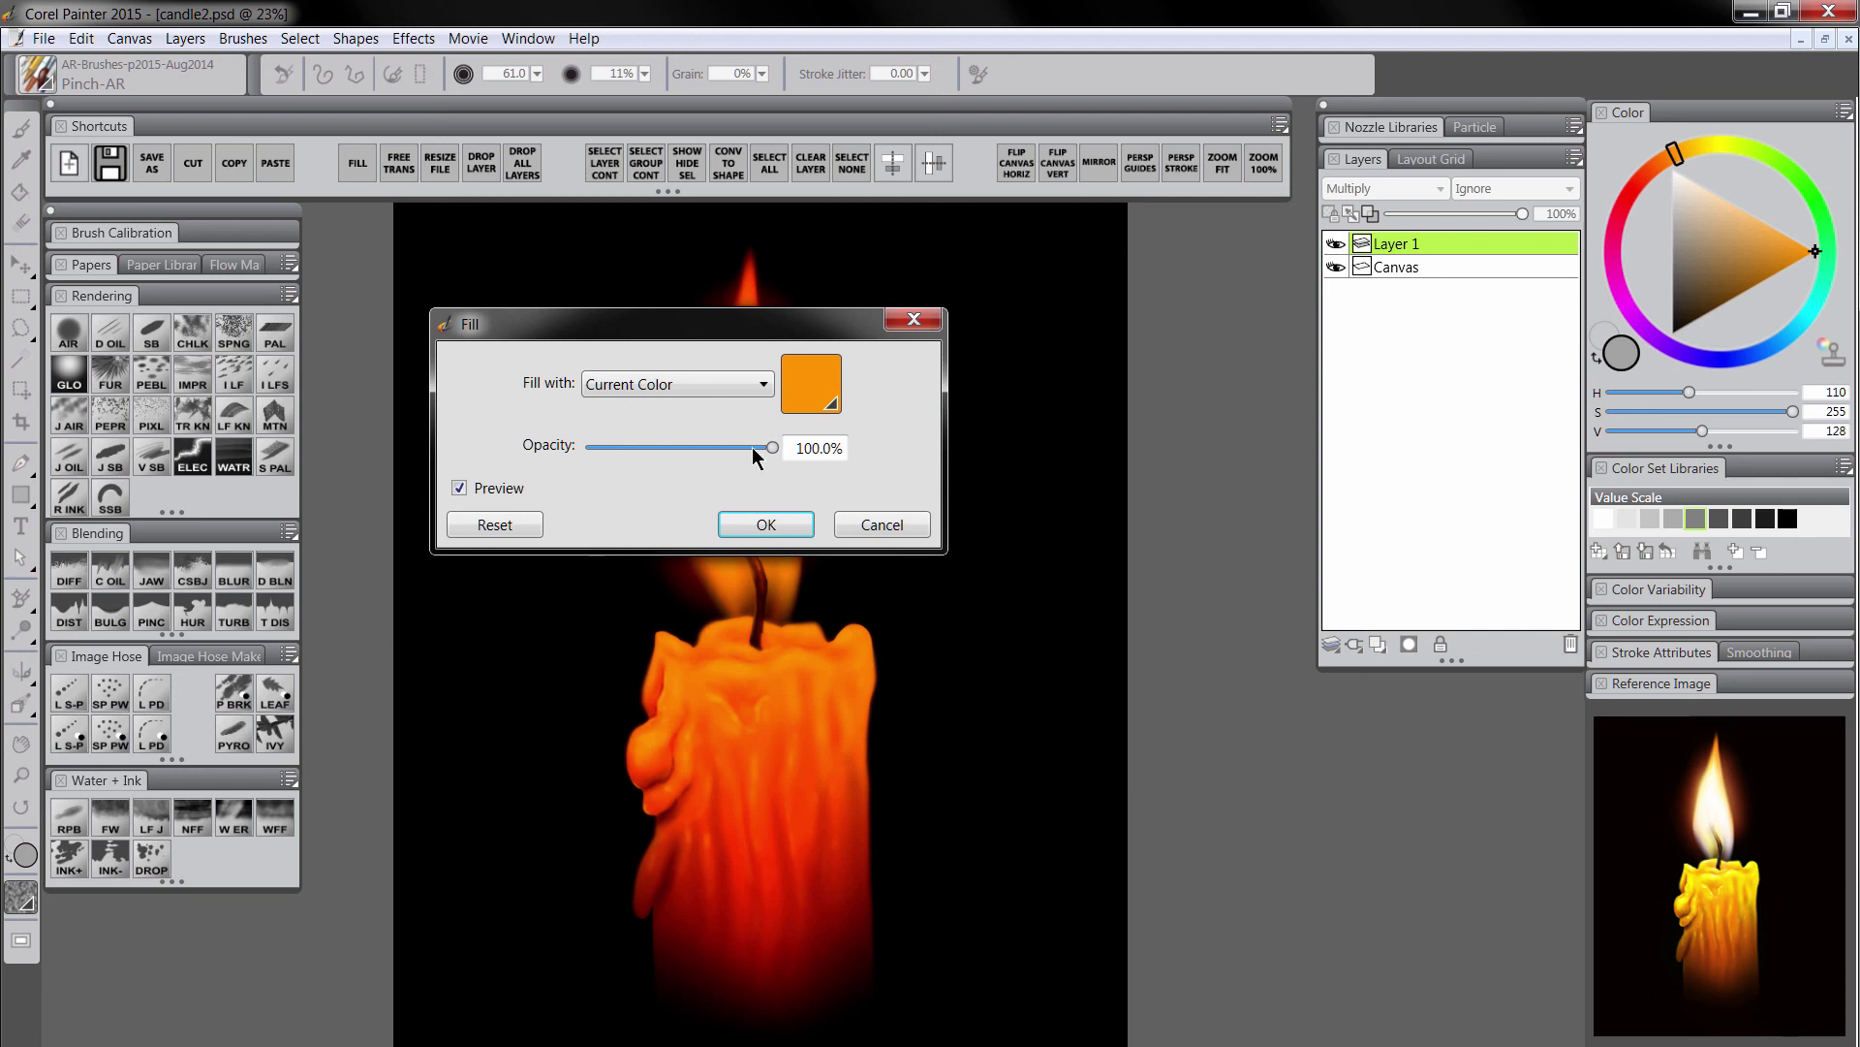
pyautogui.moveTo(756, 324); pyautogui.dragTo(1344, 314)
pyautogui.click(1352, 525)
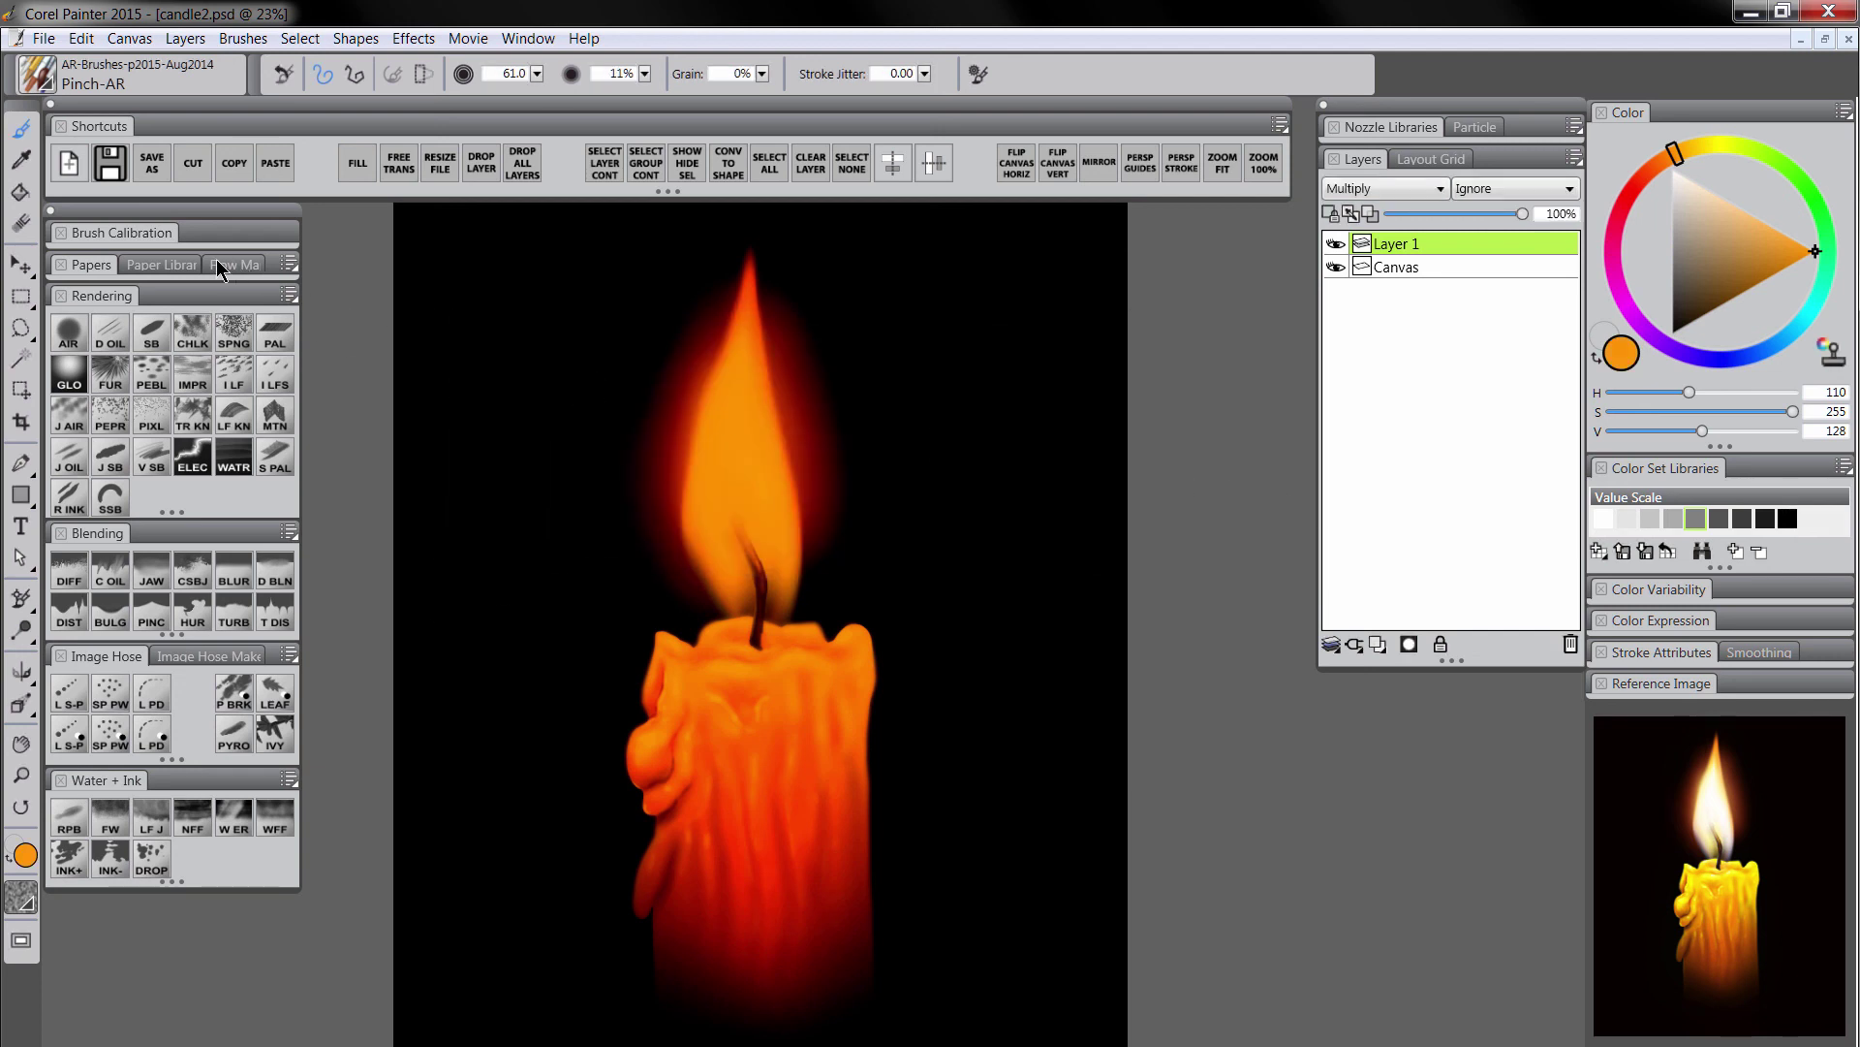
# Airbrush white at size 618.6 on the Multiply layer over the flame and down the candle to lighten the orange tint.
pyautogui.click(69, 334)
pyautogui.click(1665, 160)
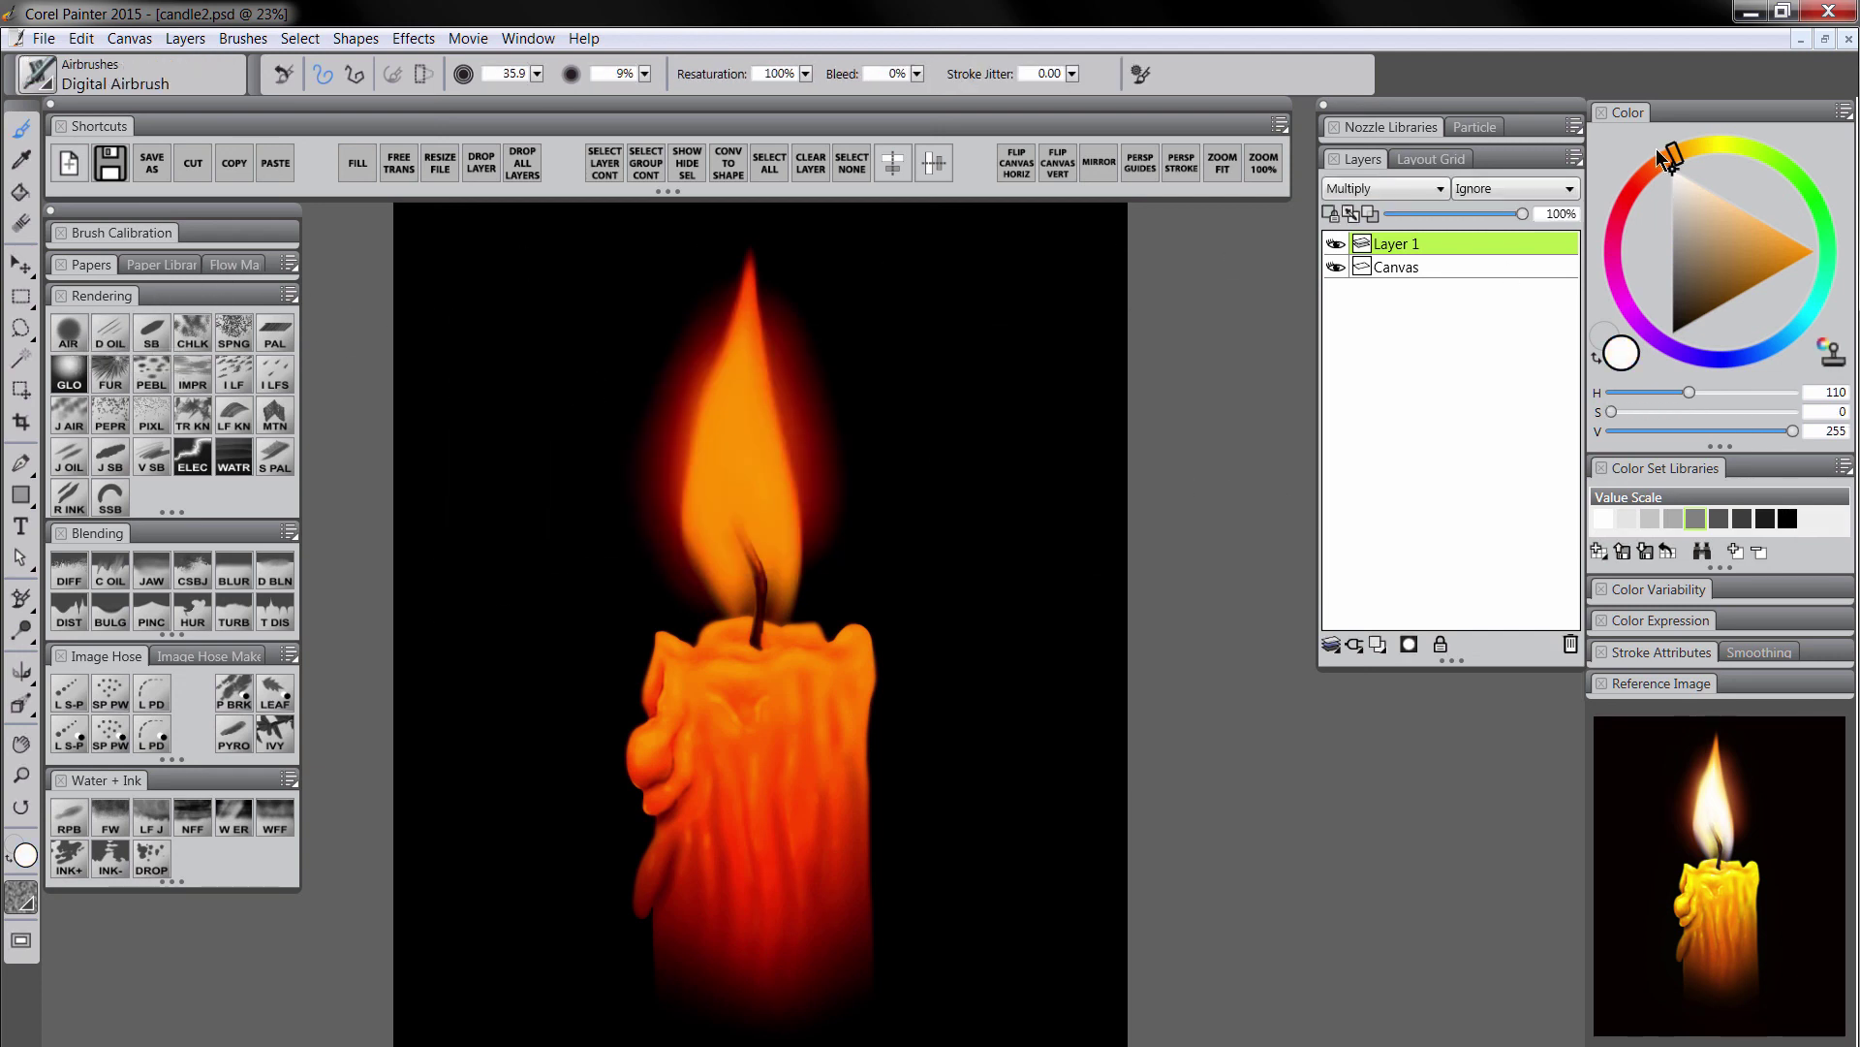
pyautogui.moveTo(904, 329)
pyautogui.mouseDown()
pyautogui.moveTo(765, 353)
pyautogui.moveTo(739, 602)
pyautogui.mouseUp()
pyautogui.moveTo(729, 301); pyautogui.dragTo(751, 608)
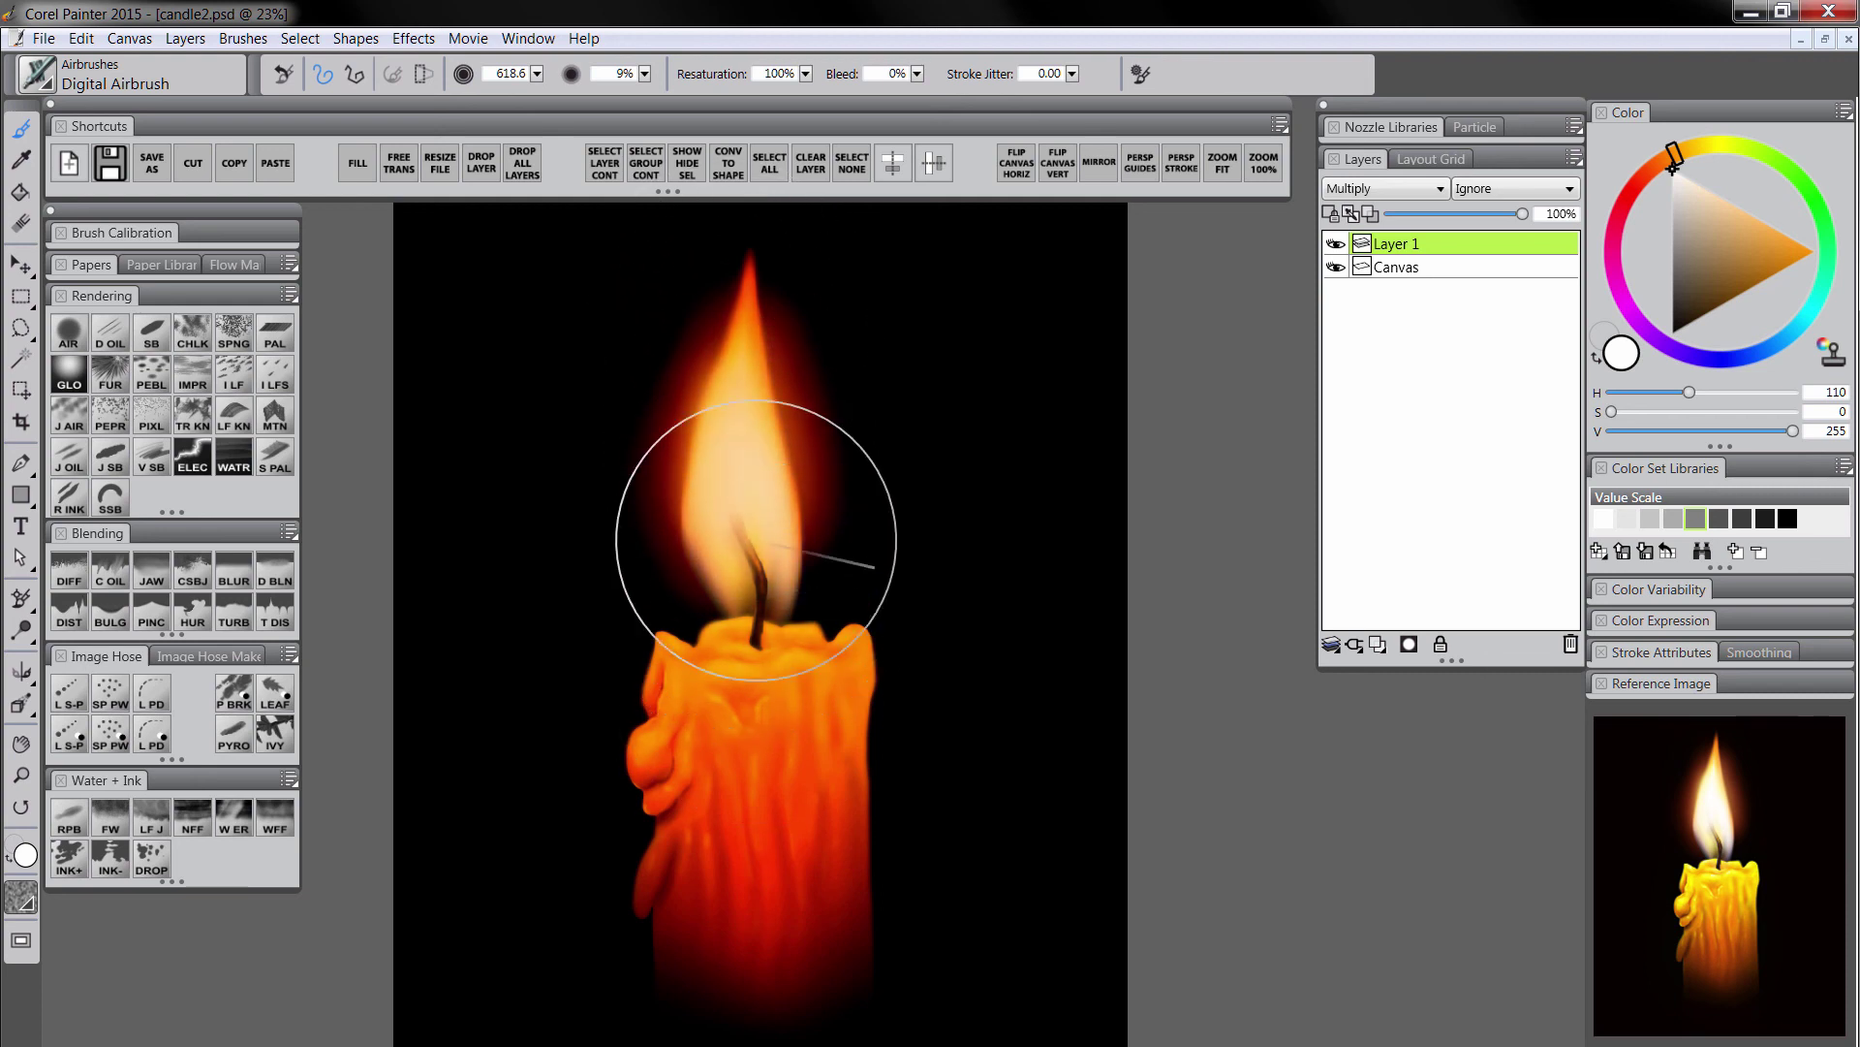
pyautogui.moveTo(756, 539); pyautogui.dragTo(735, 965)
pyautogui.moveTo(707, 591)
pyautogui.mouseDown()
pyautogui.moveTo(810, 810)
pyautogui.moveTo(665, 892)
pyautogui.moveTo(739, 664)
pyautogui.moveTo(659, 533)
pyautogui.mouseUp()
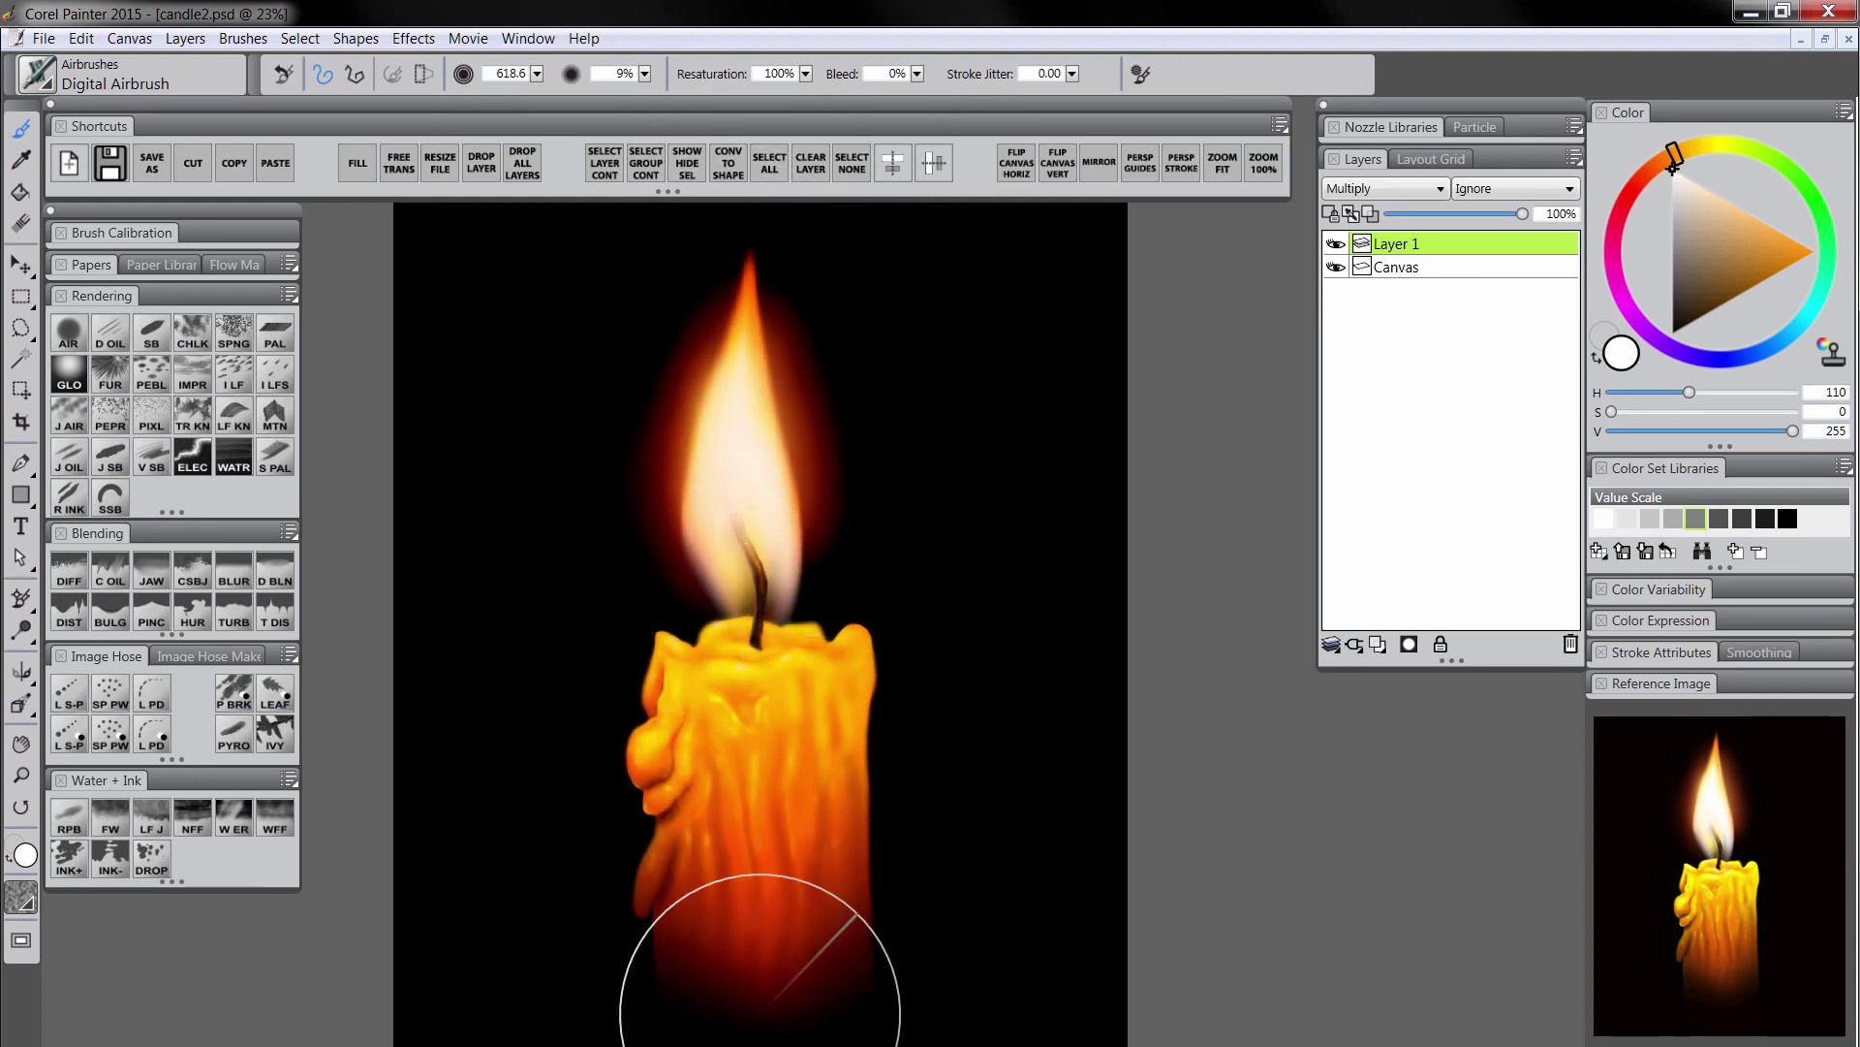
# Reduce the orange layer's opacity to 49%, toggle its visibility to compare the tint, and lower the opacity to 31%.
pyautogui.click(1486, 214)
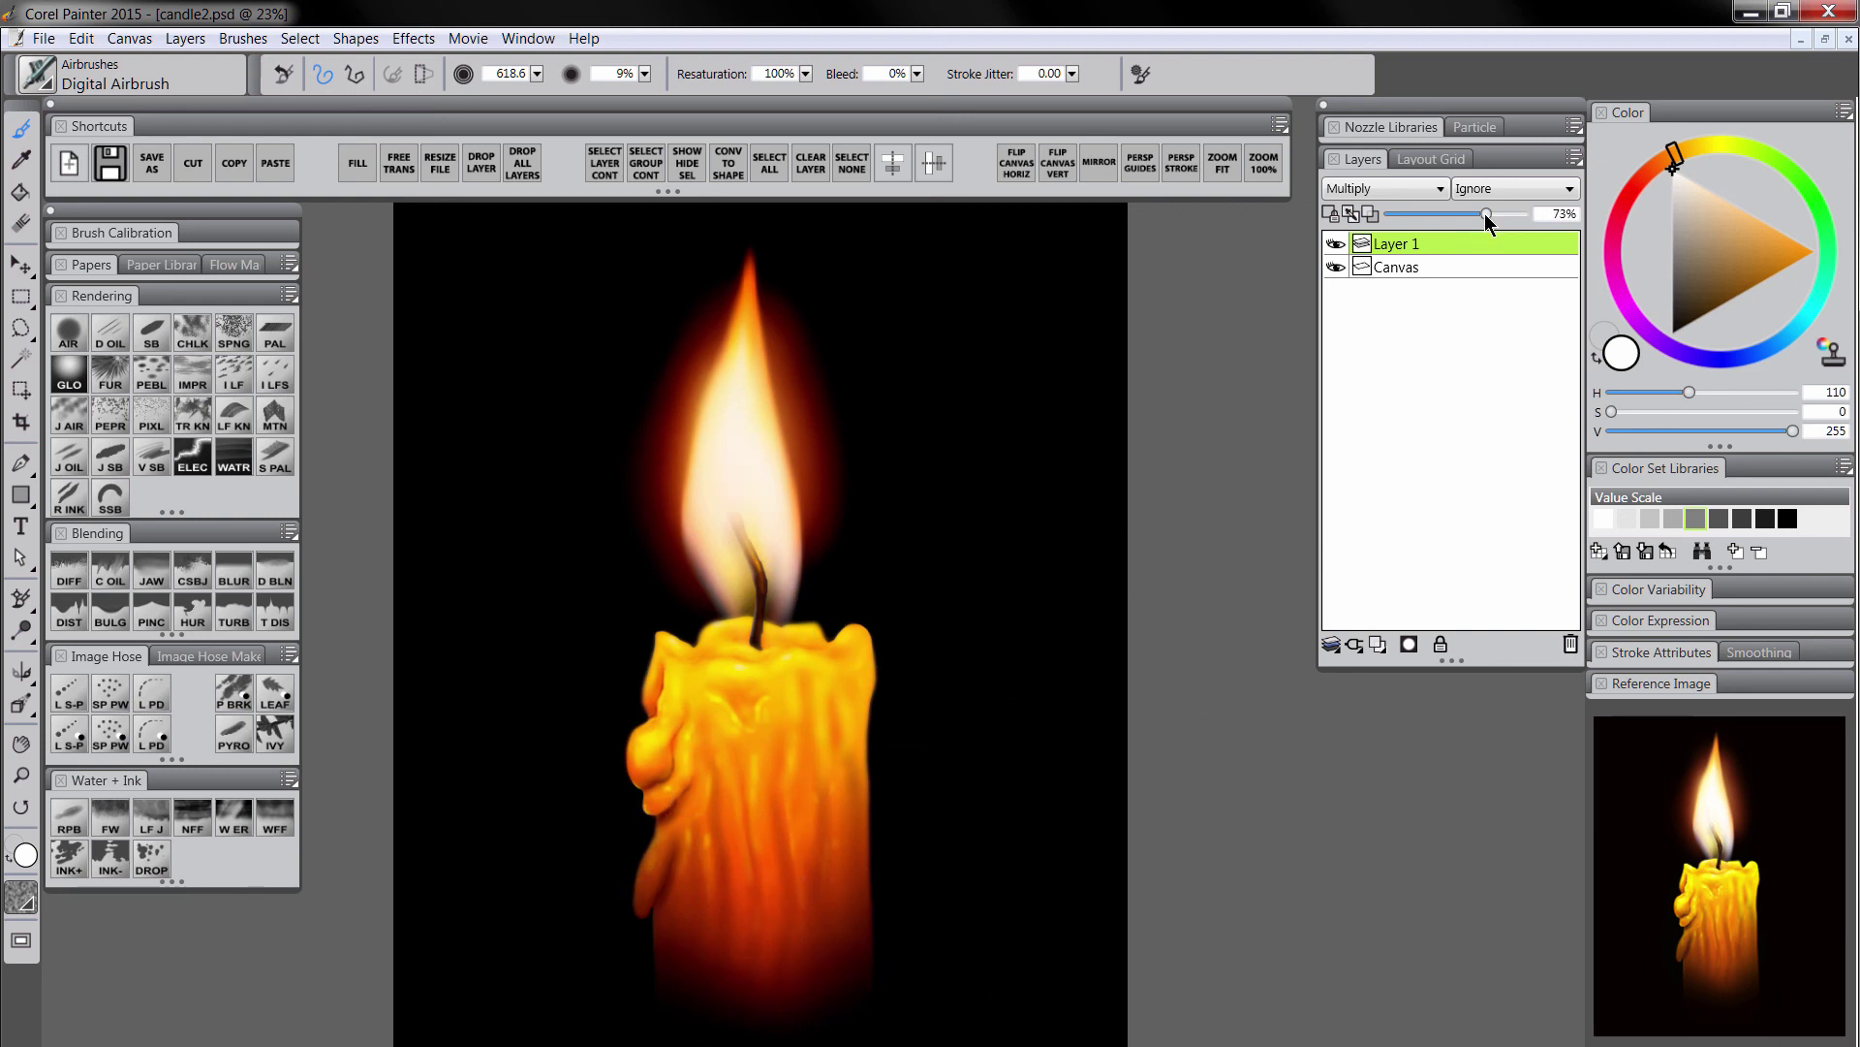
pyautogui.moveTo(1473, 216); pyautogui.dragTo(1445, 215)
pyautogui.click(1339, 242)
pyautogui.click(1339, 242)
pyautogui.click(1341, 243)
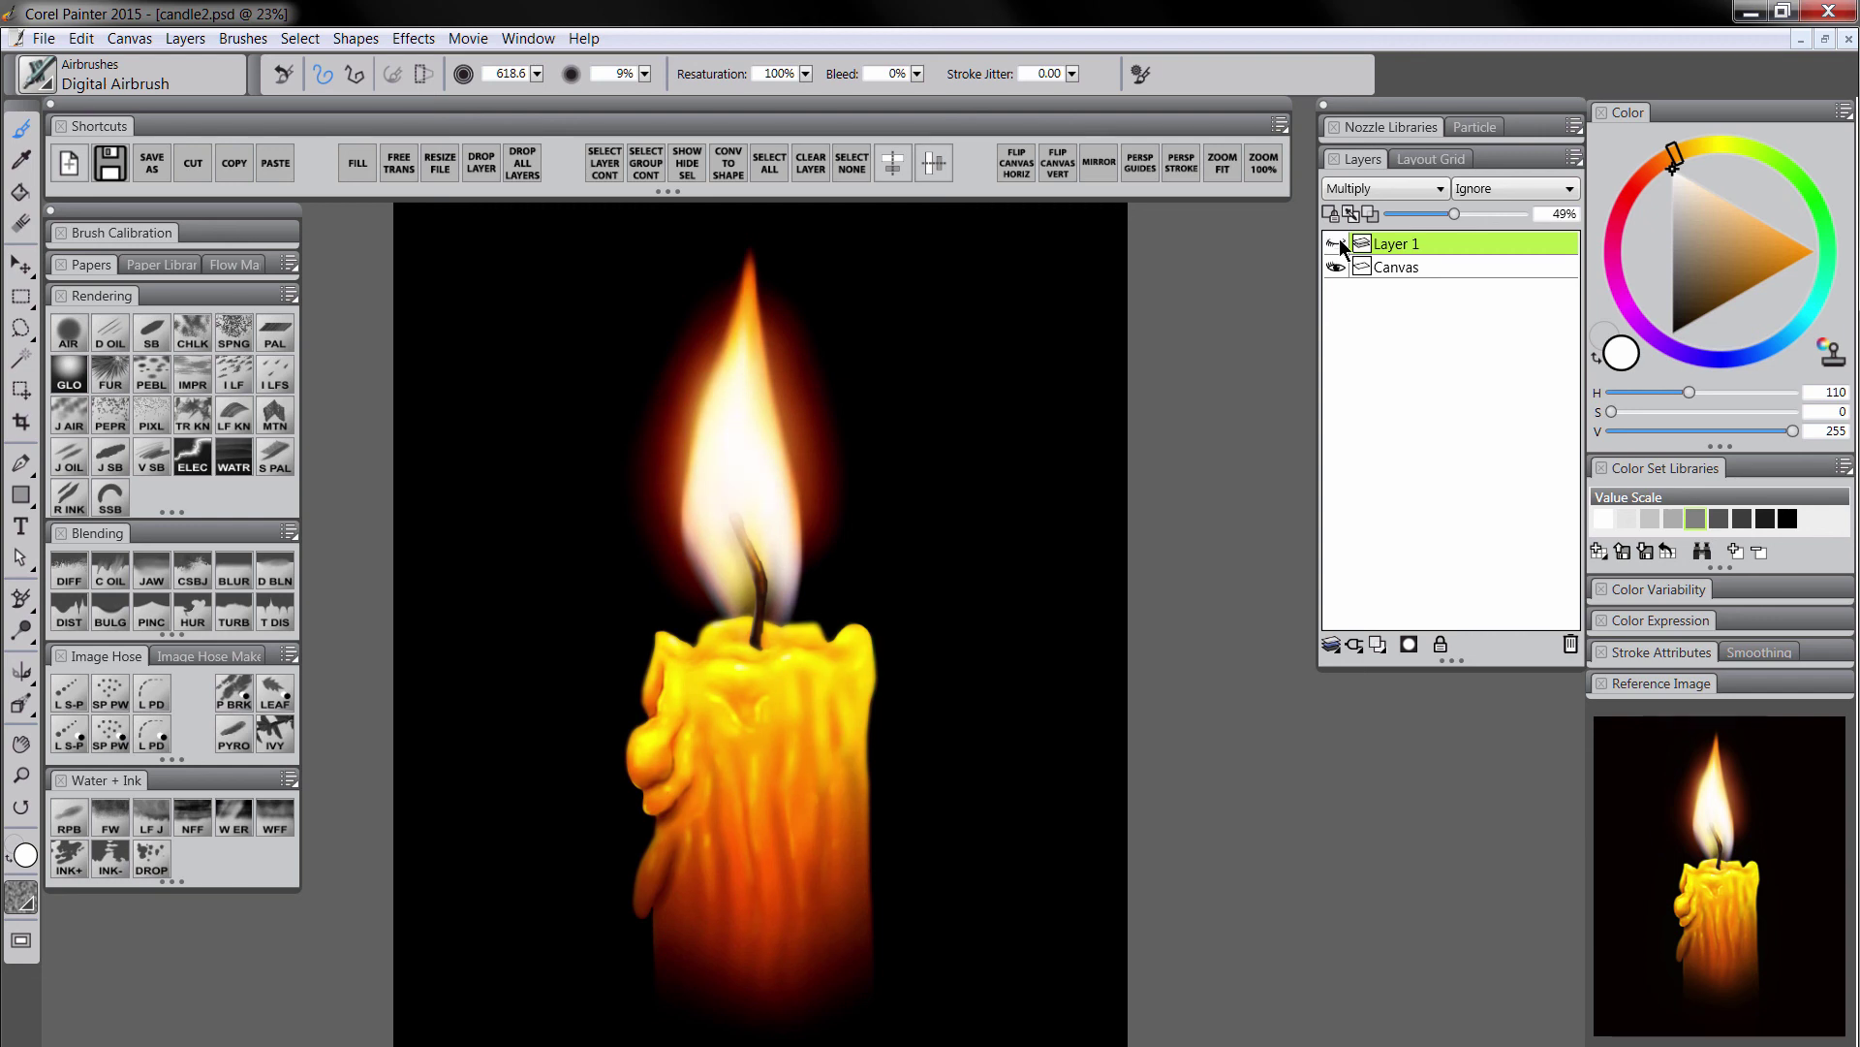
pyautogui.click(1341, 243)
pyautogui.click(1341, 243)
pyautogui.click(1343, 246)
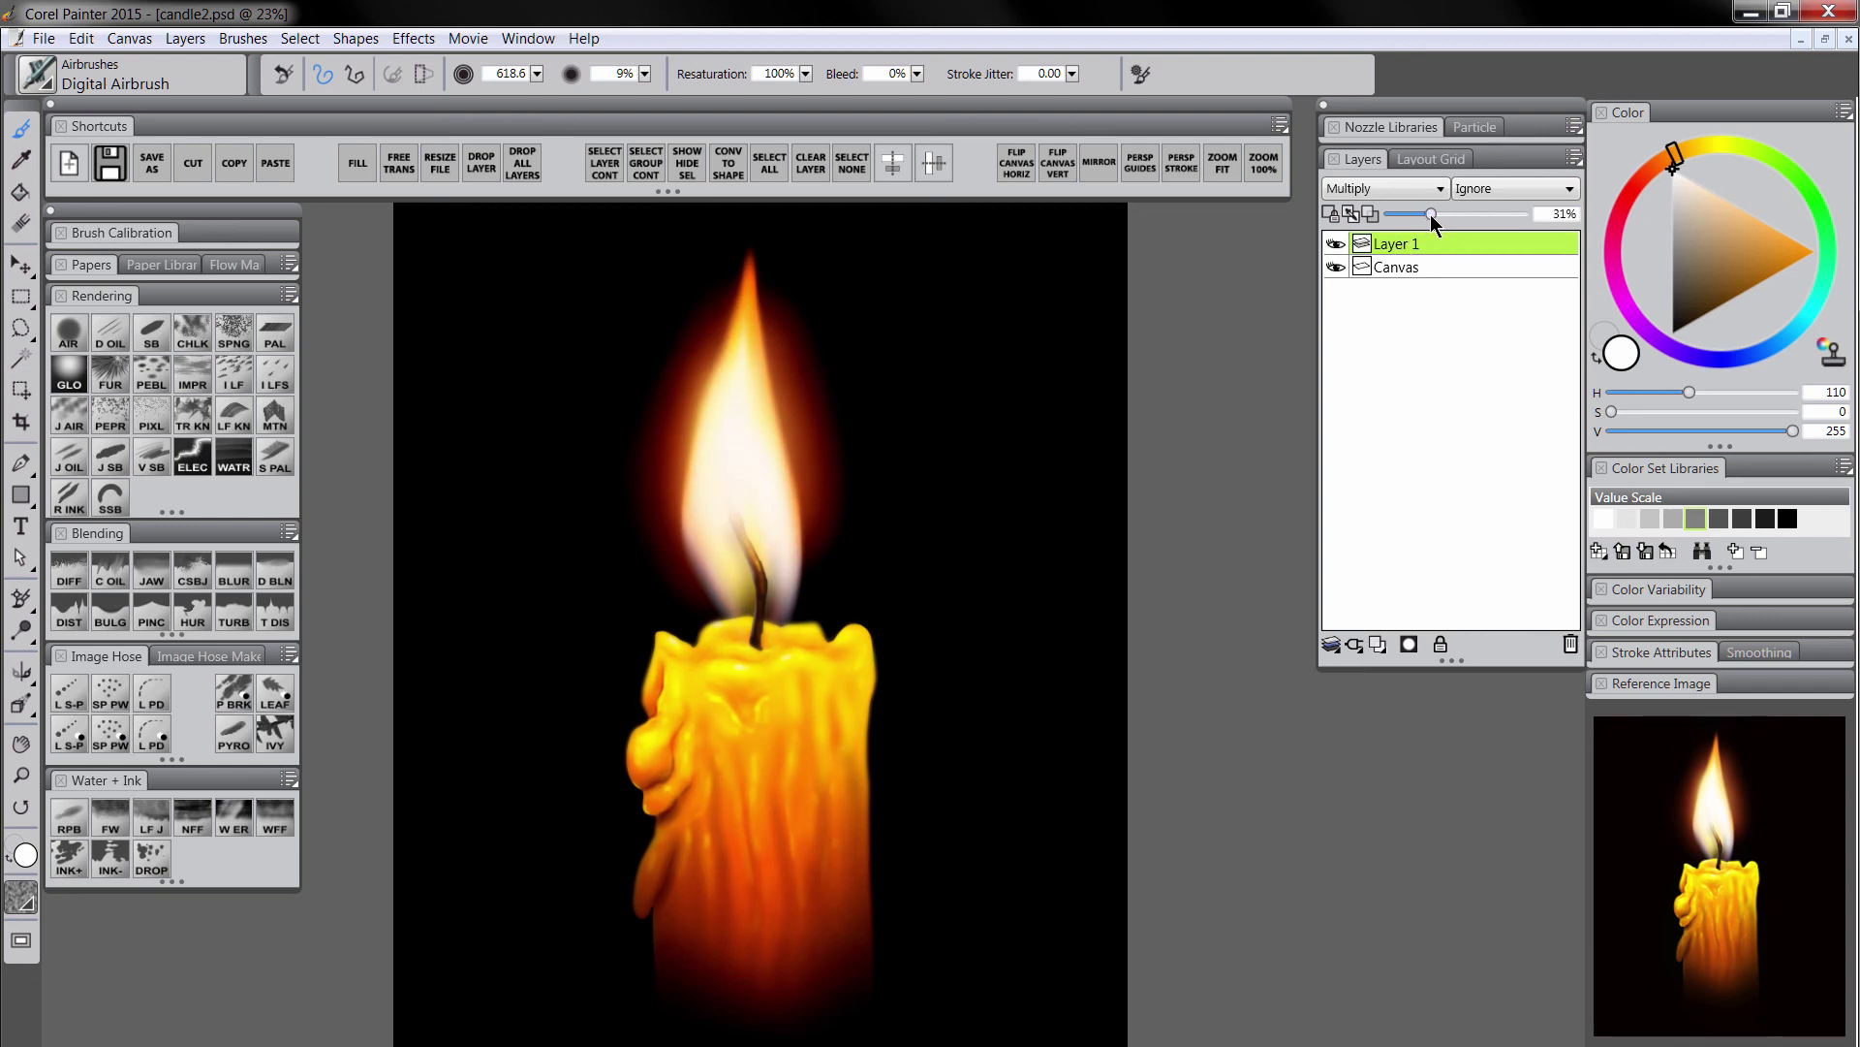
# Change the orange layer's composite method to Overlay and reduce its opacity to 10%.
pyautogui.click(1386, 188)
pyautogui.click(1359, 399)
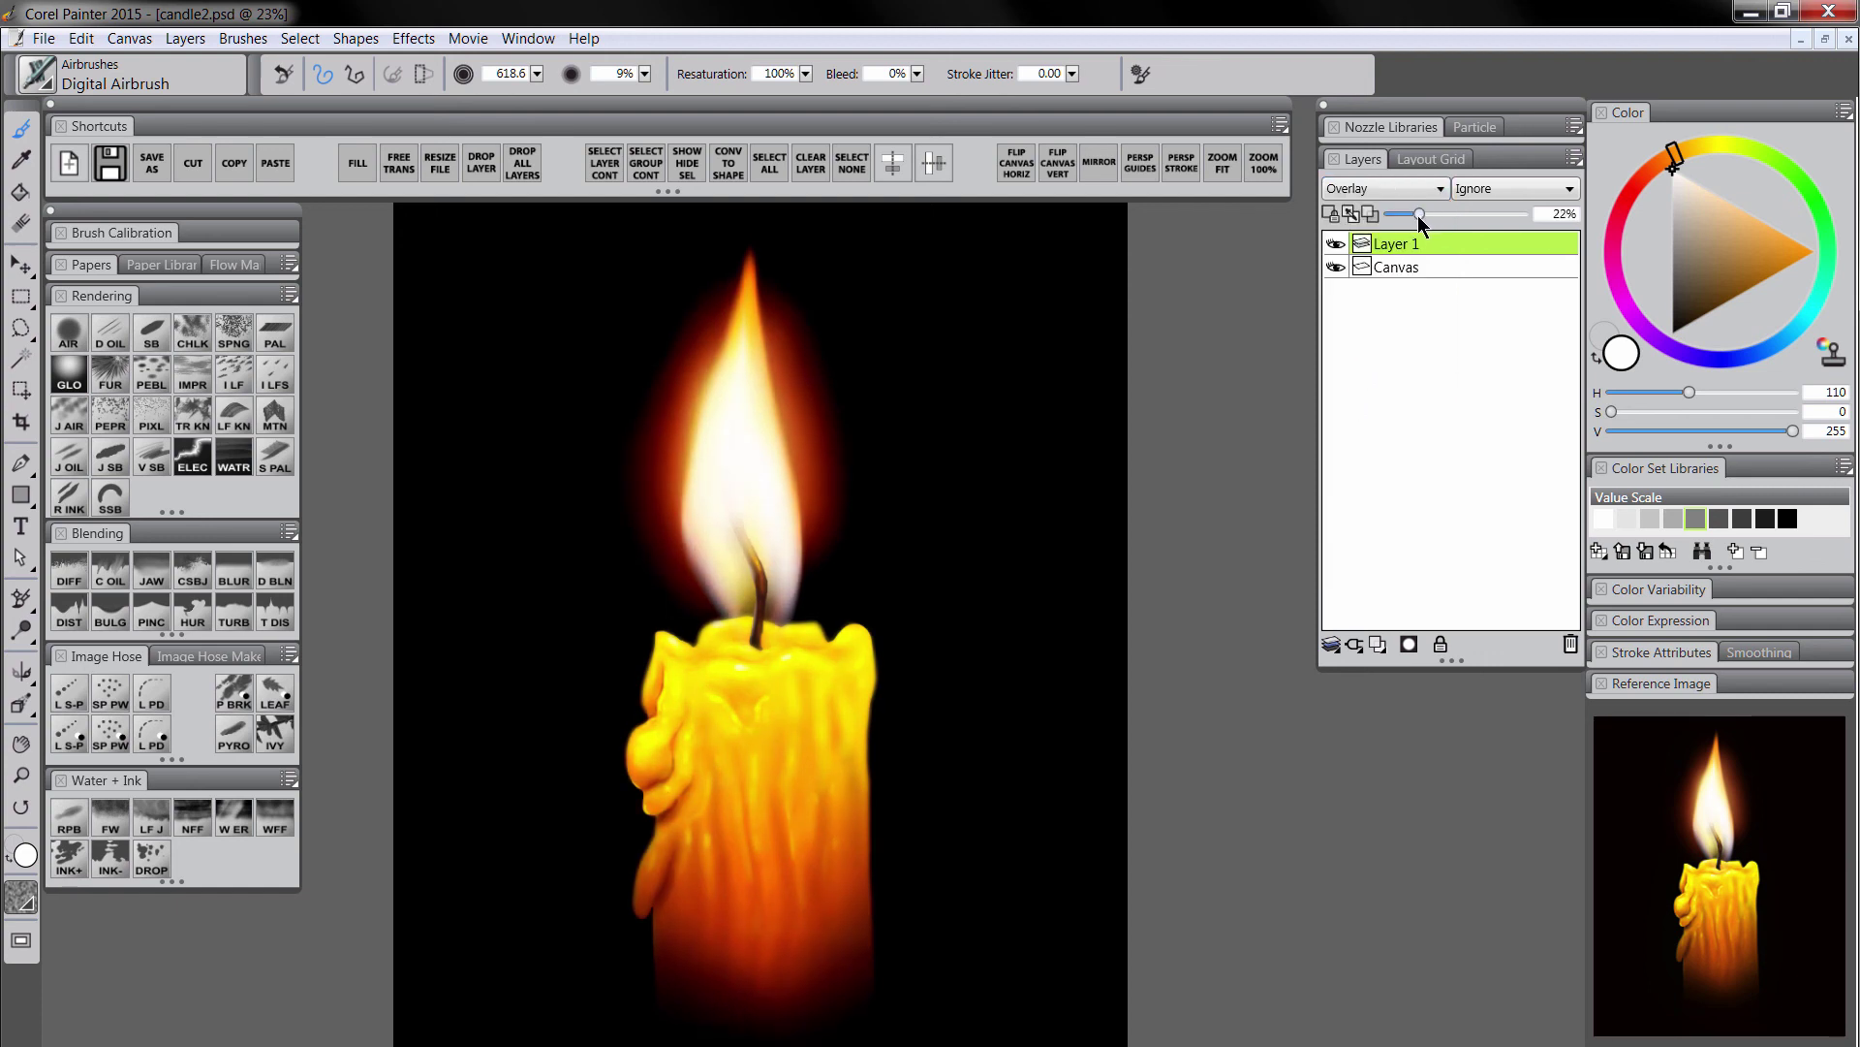
pyautogui.moveTo(1419, 214); pyautogui.dragTo(1402, 214)
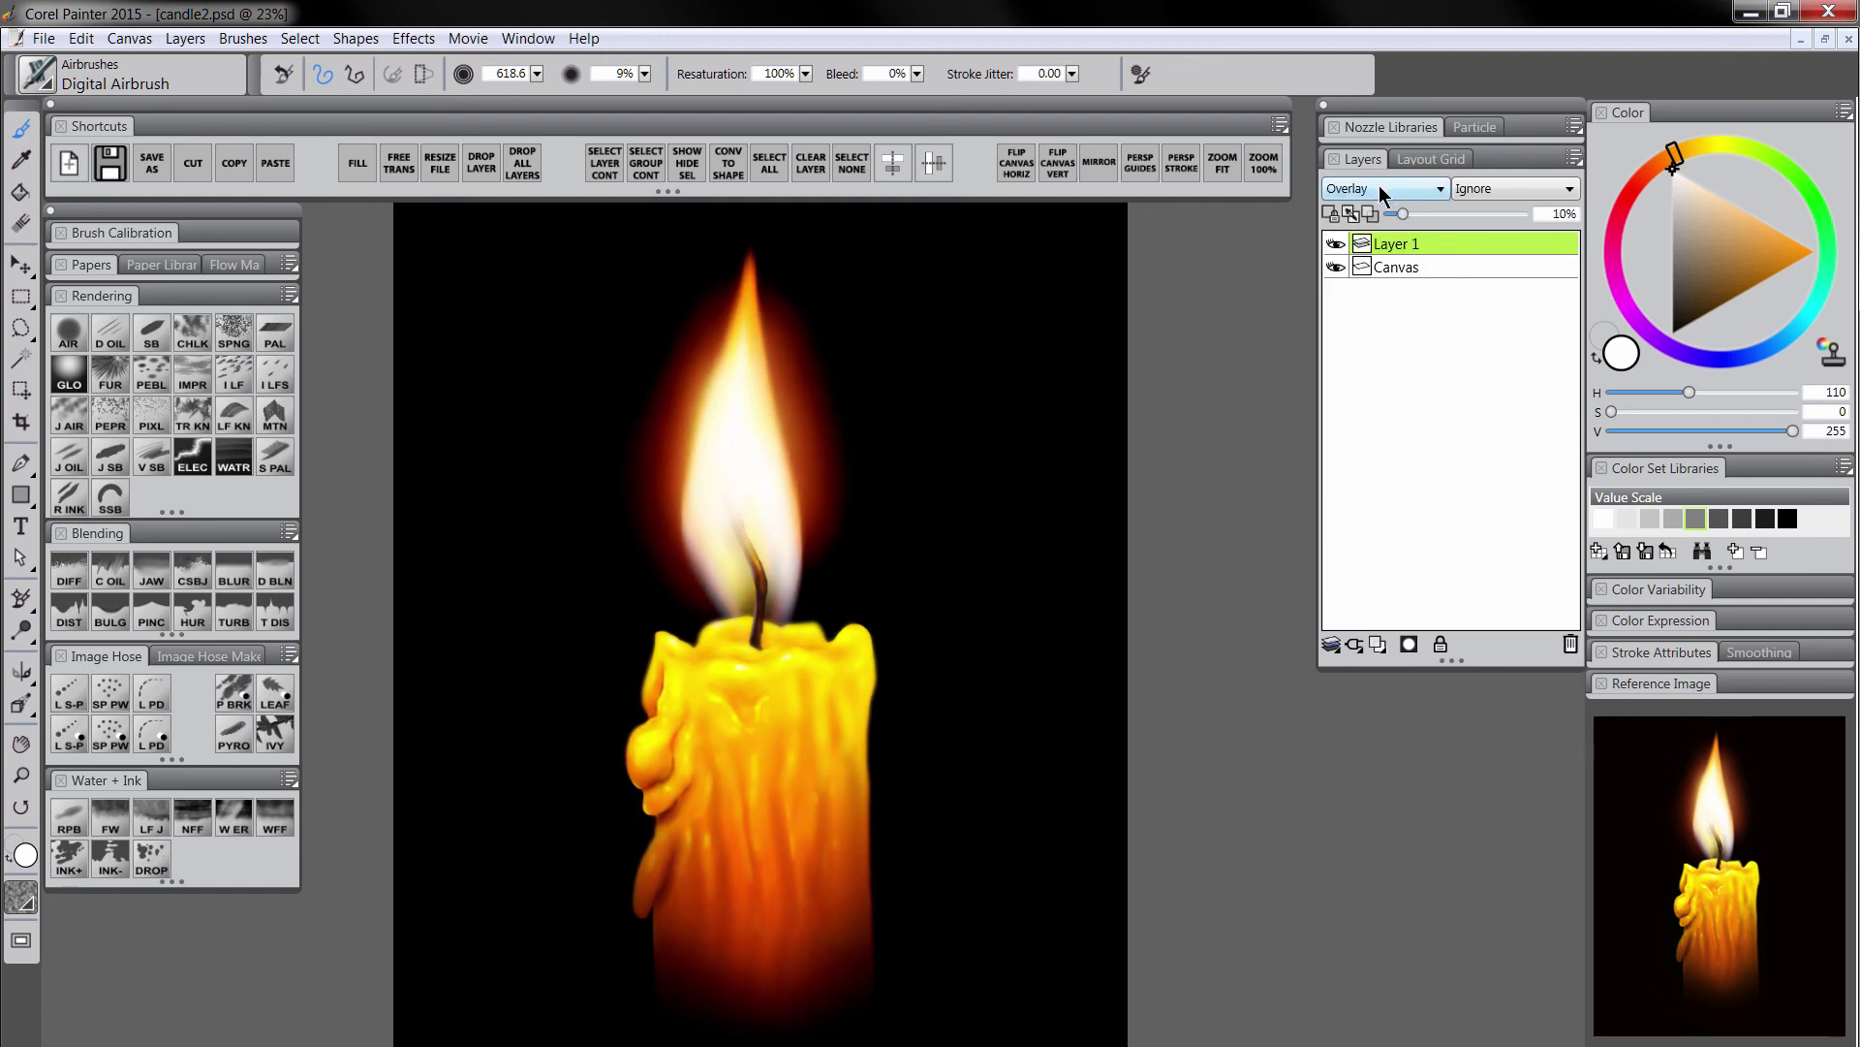
# Try Screen on the orange layer, change its composite method to Soft Light, and drop all layers onto the canvas.
pyautogui.click(1382, 189)
pyautogui.click(1367, 401)
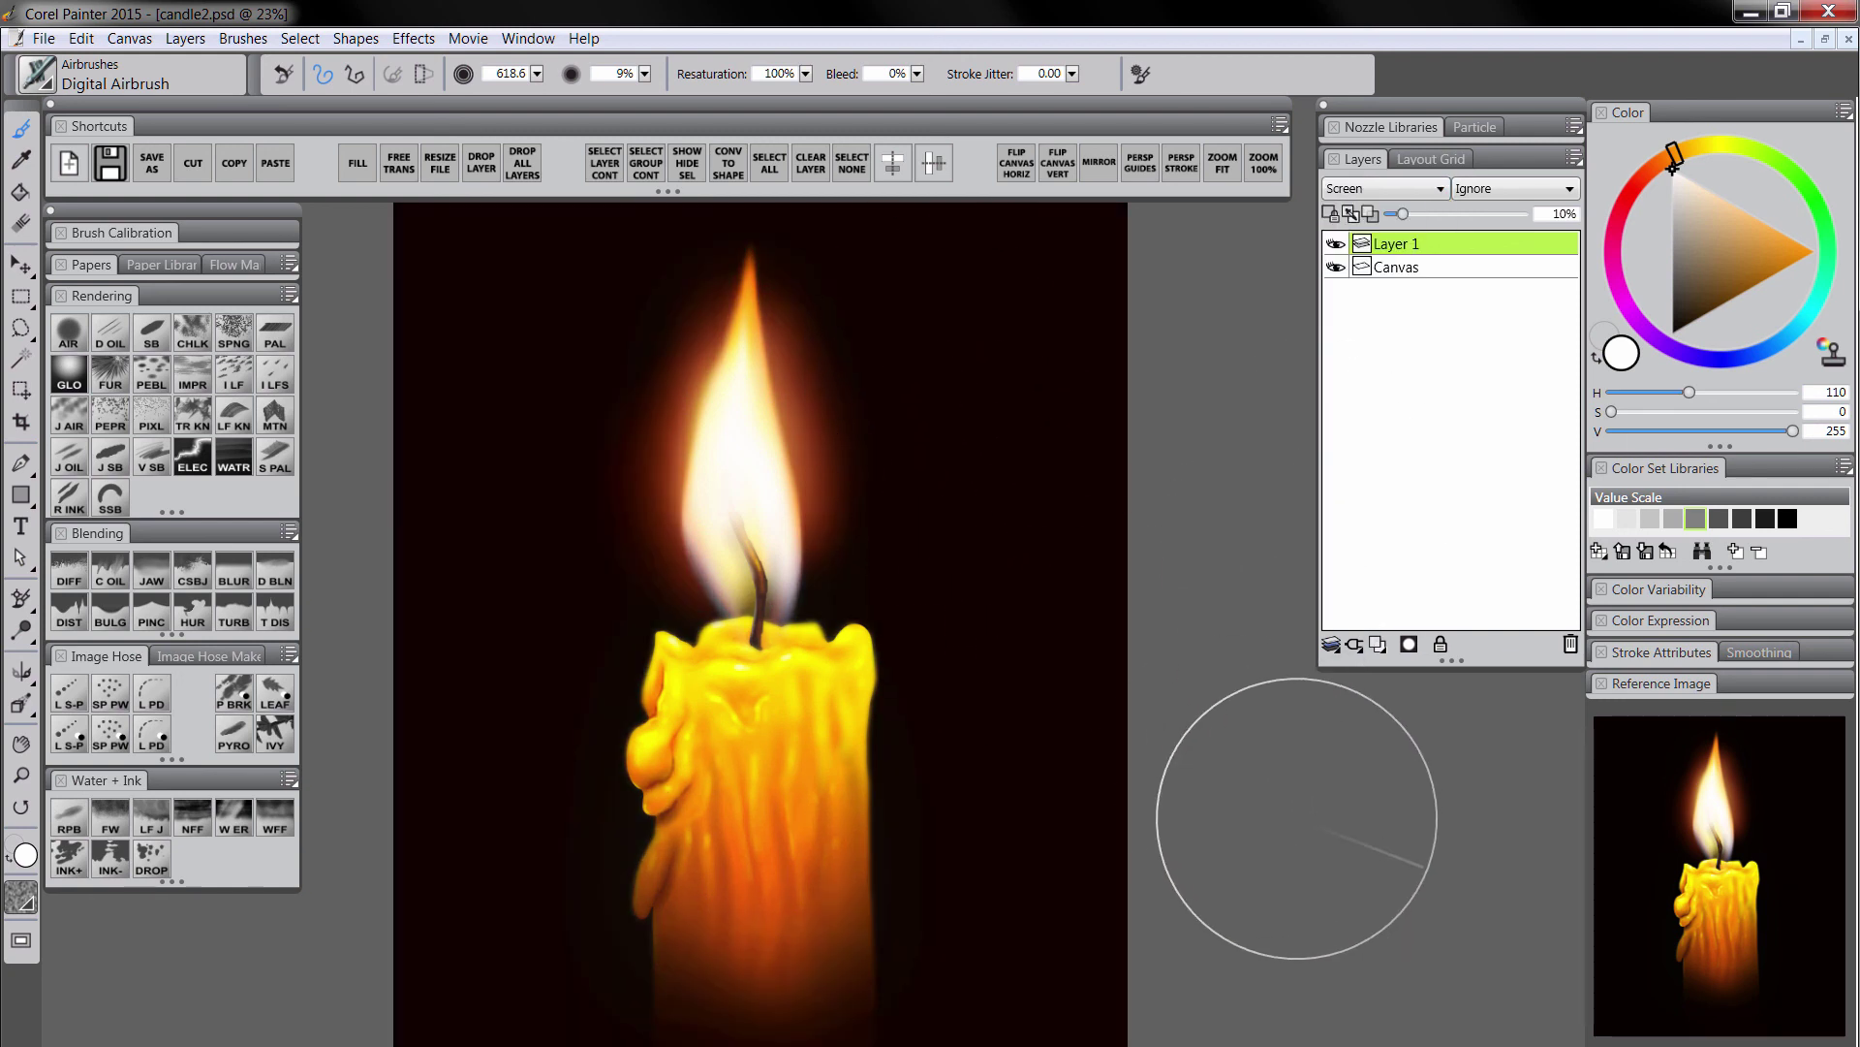
pyautogui.click(1401, 192)
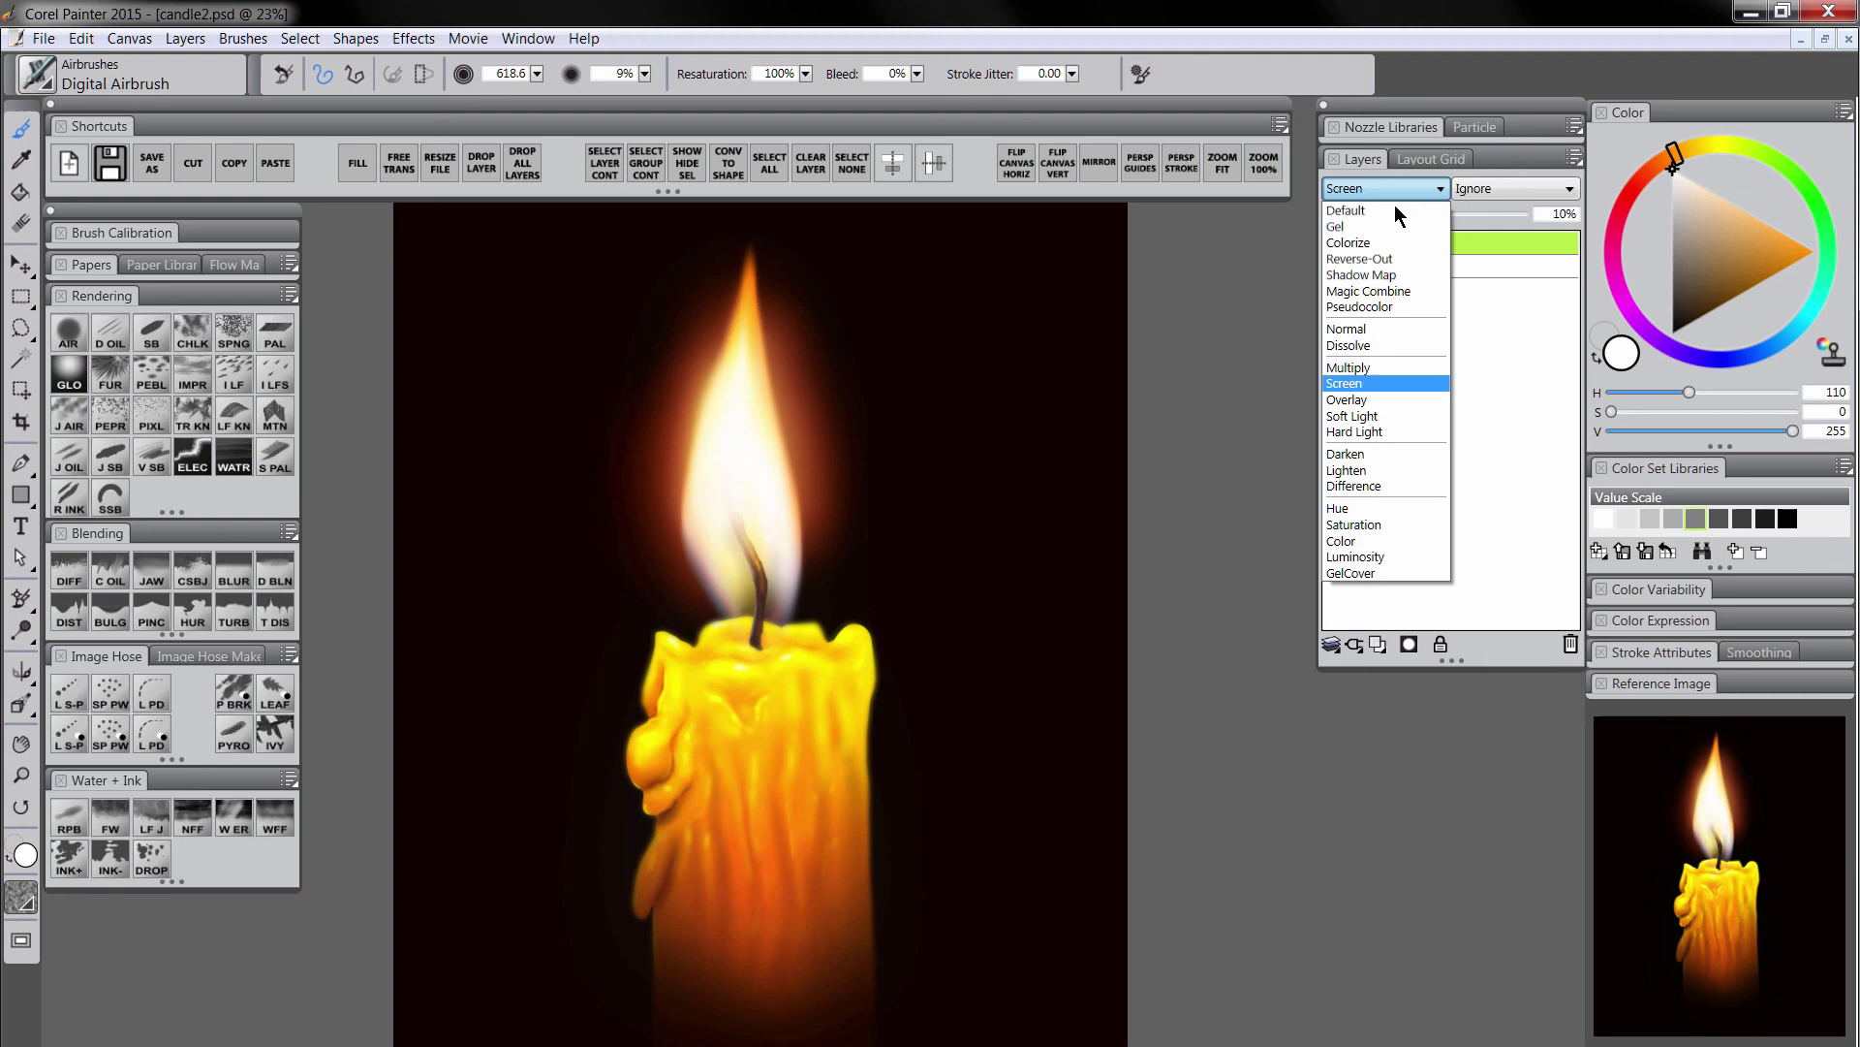
pyautogui.click(1357, 416)
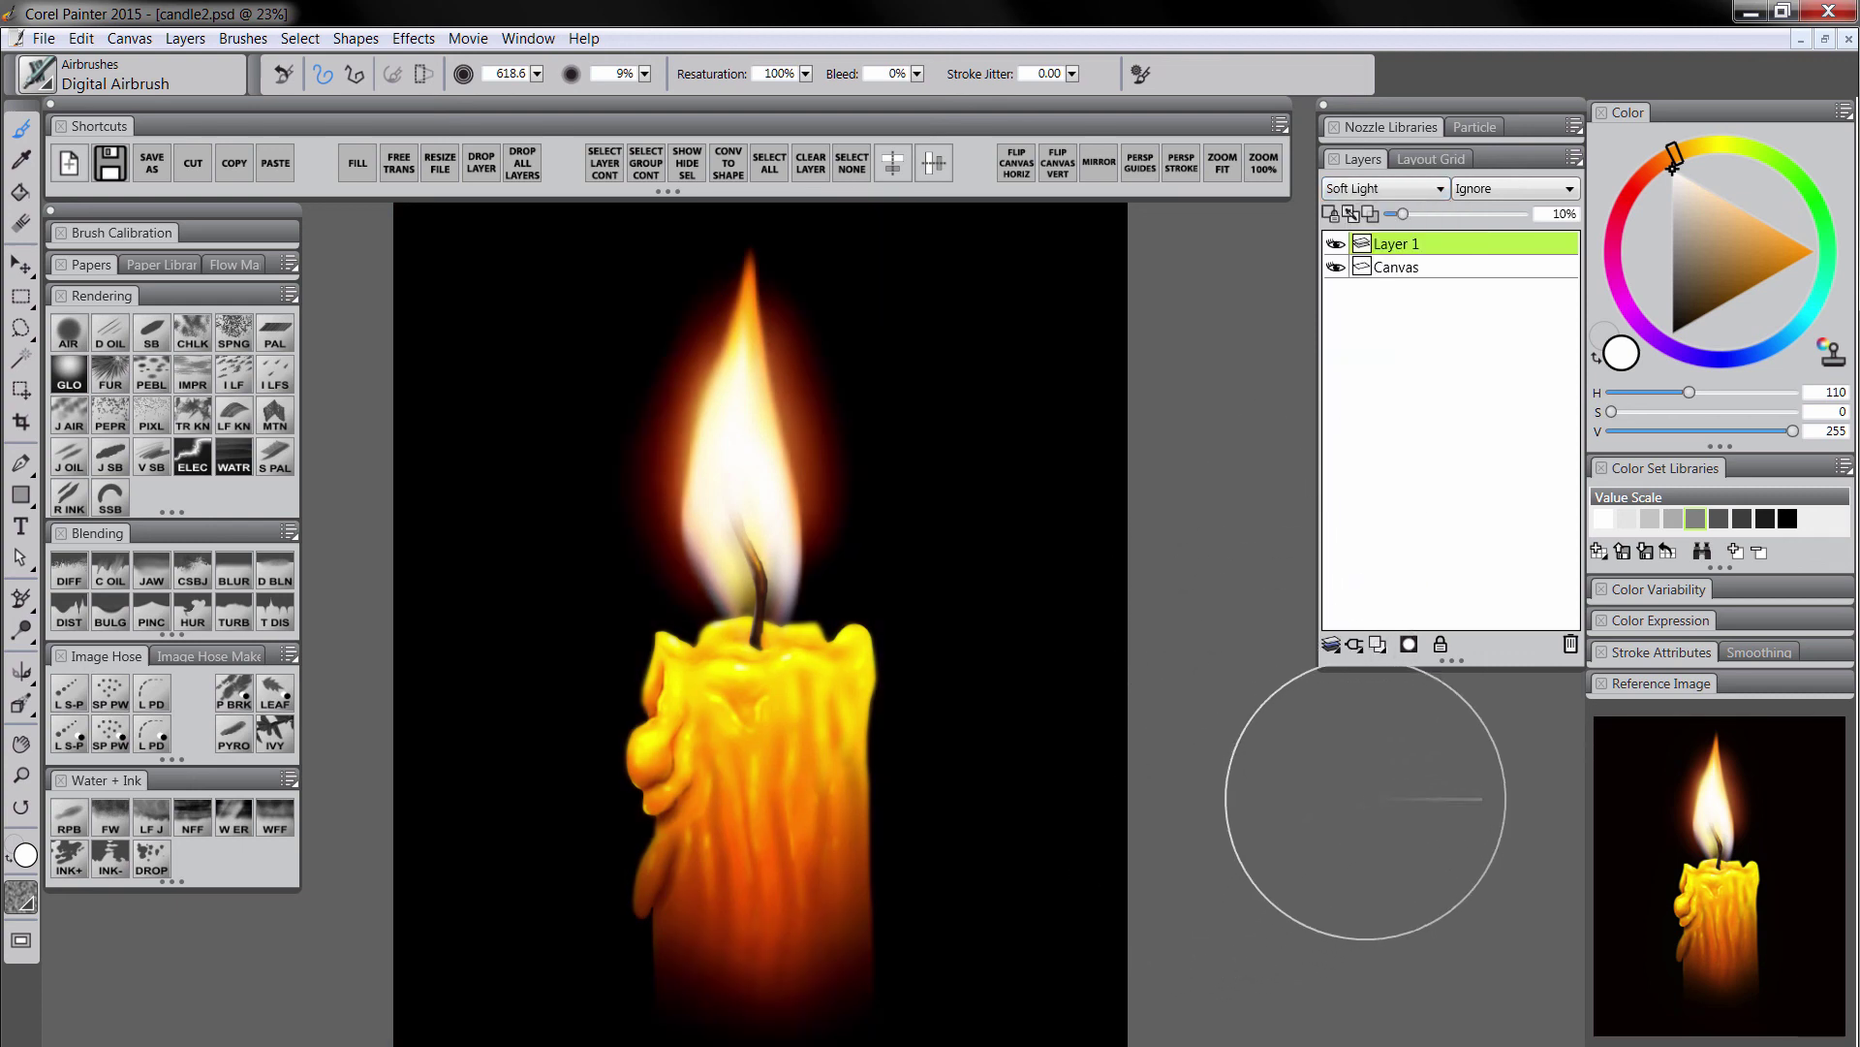
pyautogui.click(522, 162)
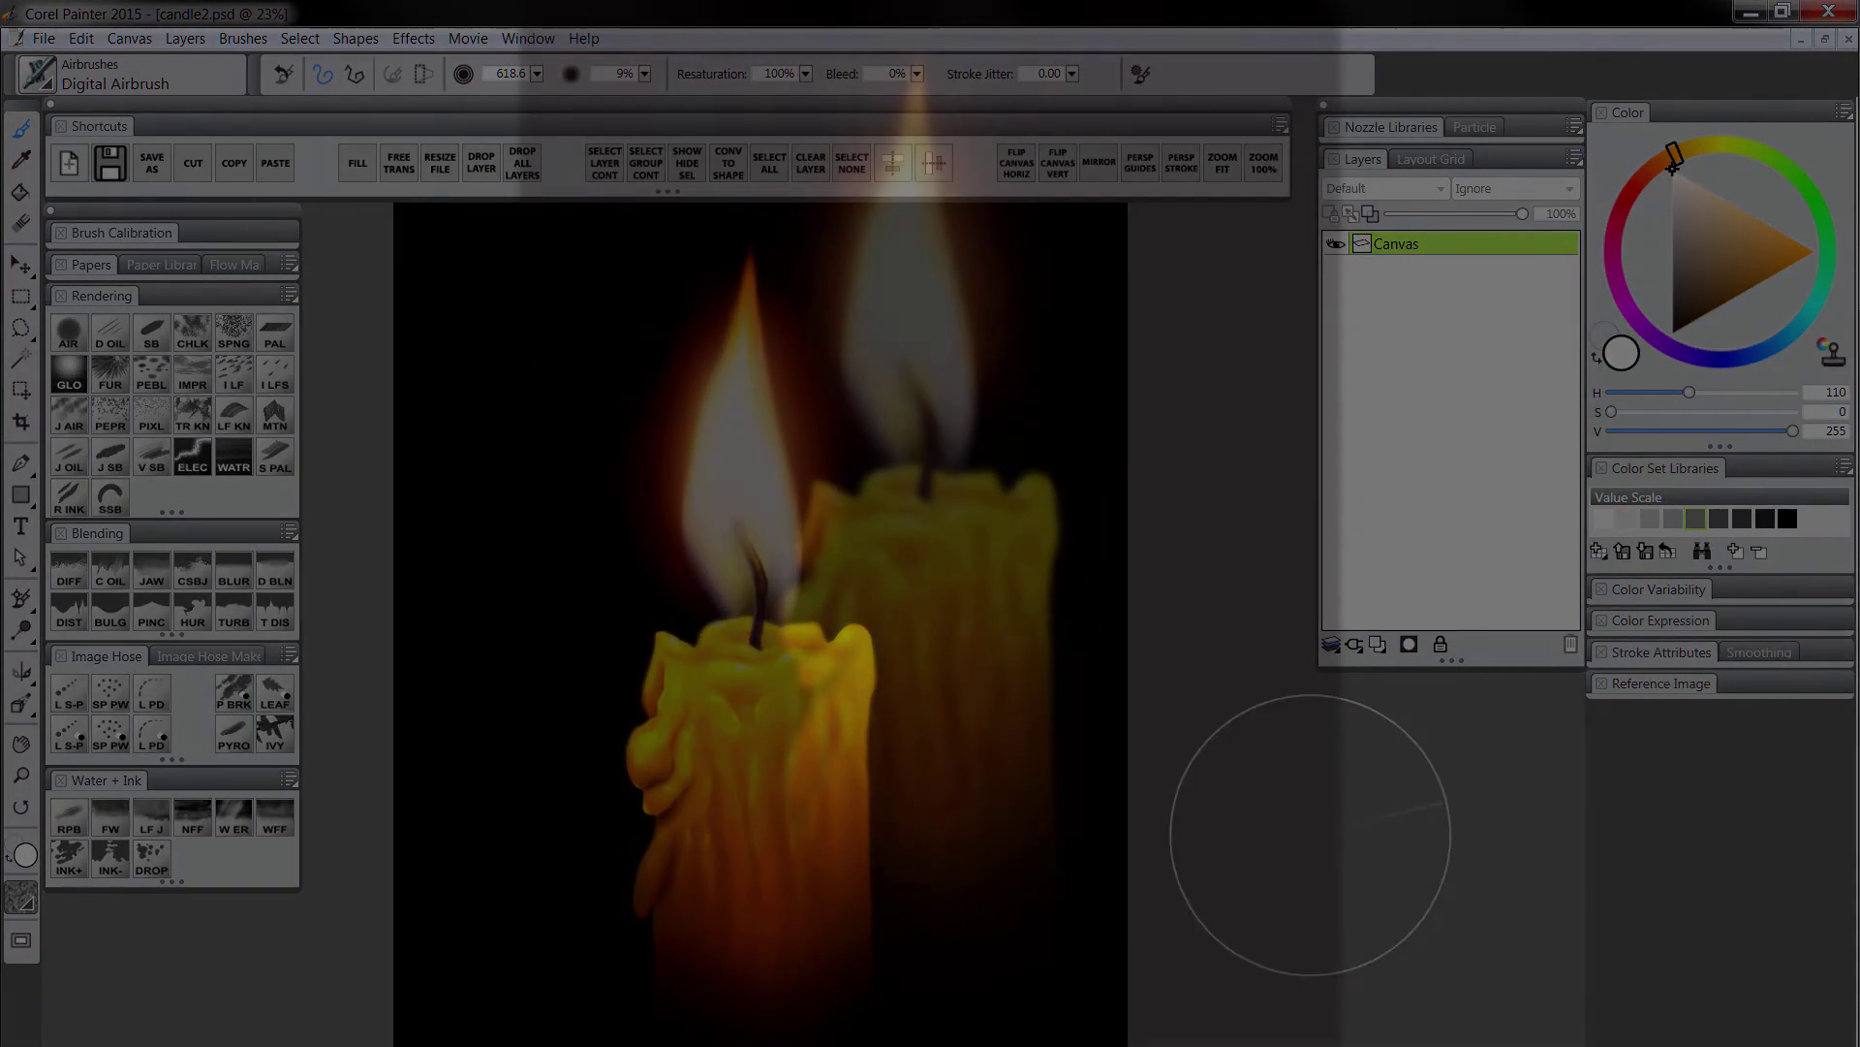